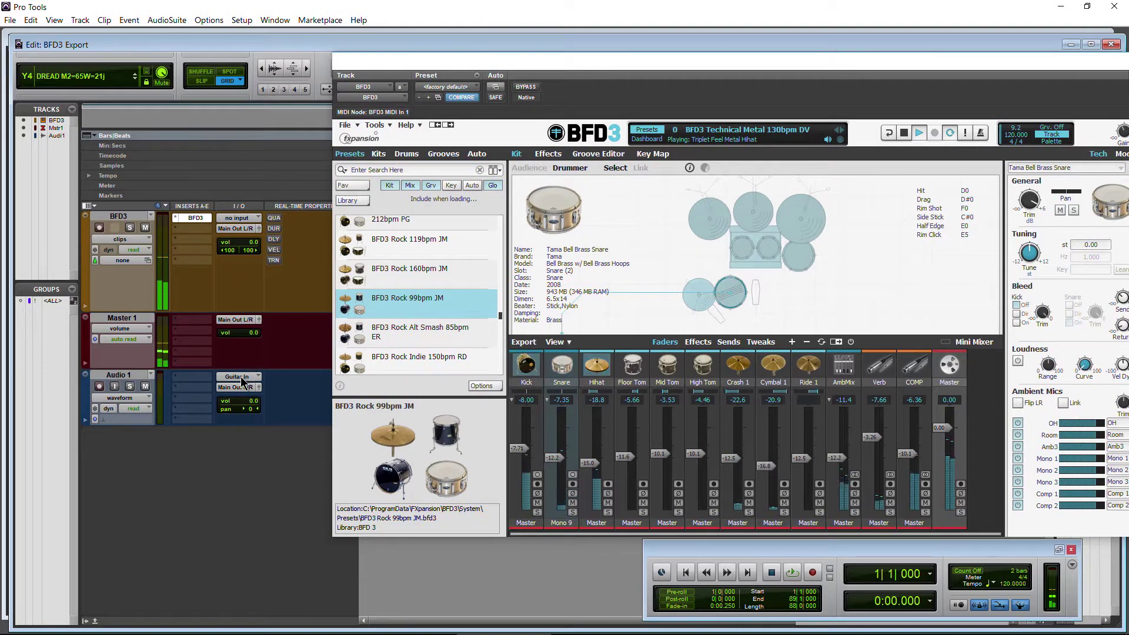
# Look through the BFD3 plug-in outputs available as the Audio 1 track's input, leaving the input unchanged
pyautogui.click(238, 376)
pyautogui.moveTo(288, 426)
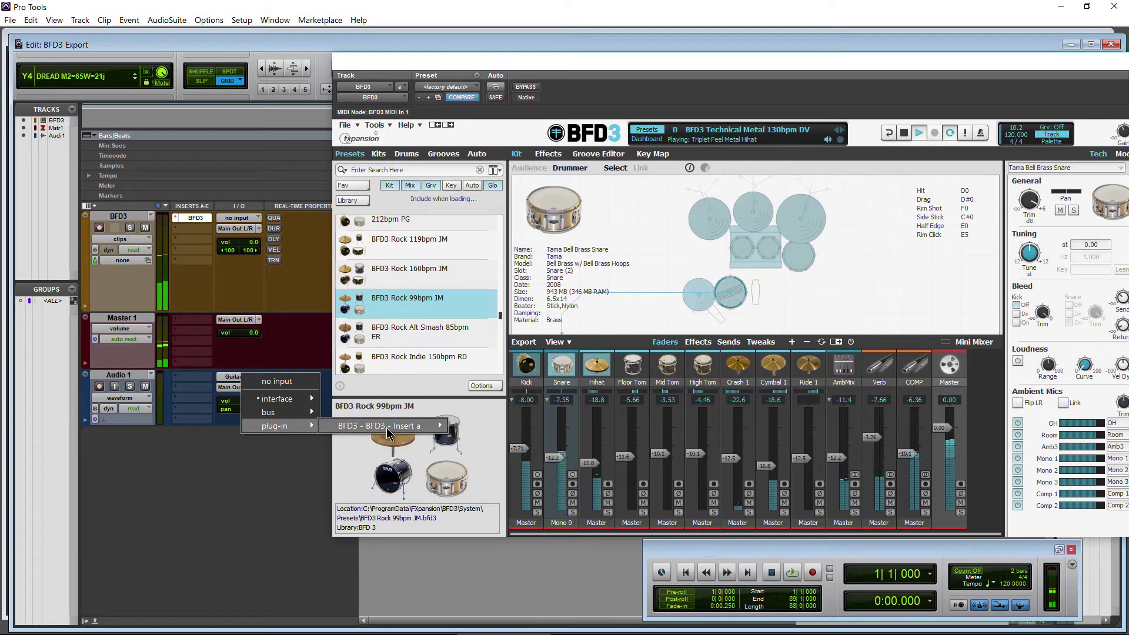
pyautogui.moveTo(387, 428)
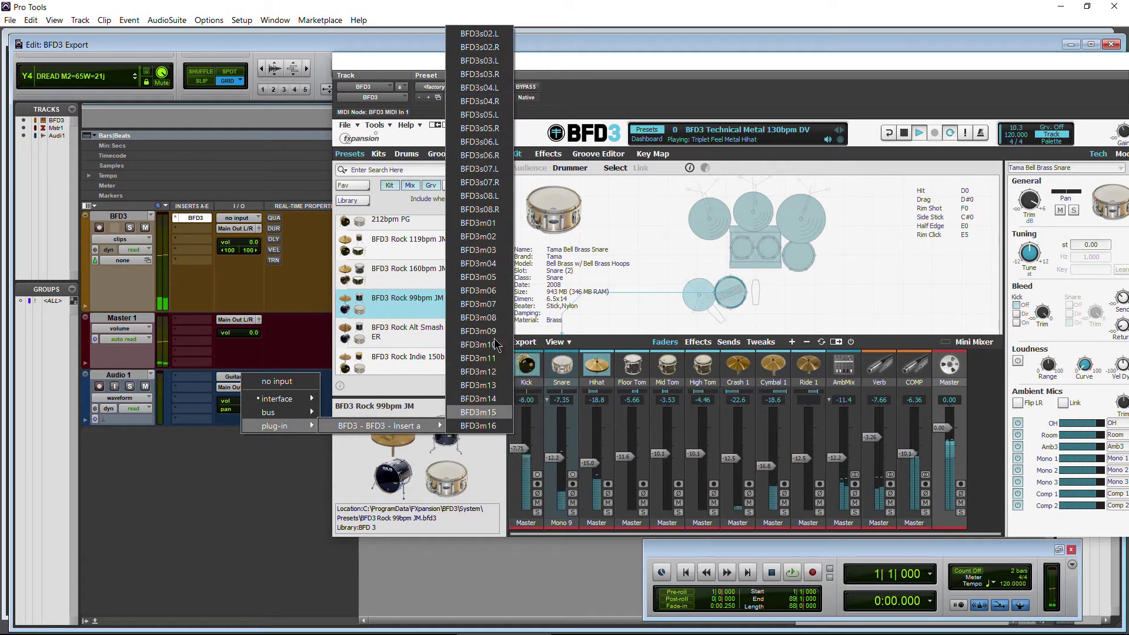
pyautogui.click(128, 529)
pyautogui.moveTo(670, 70); pyautogui.dragTo(511, 71)
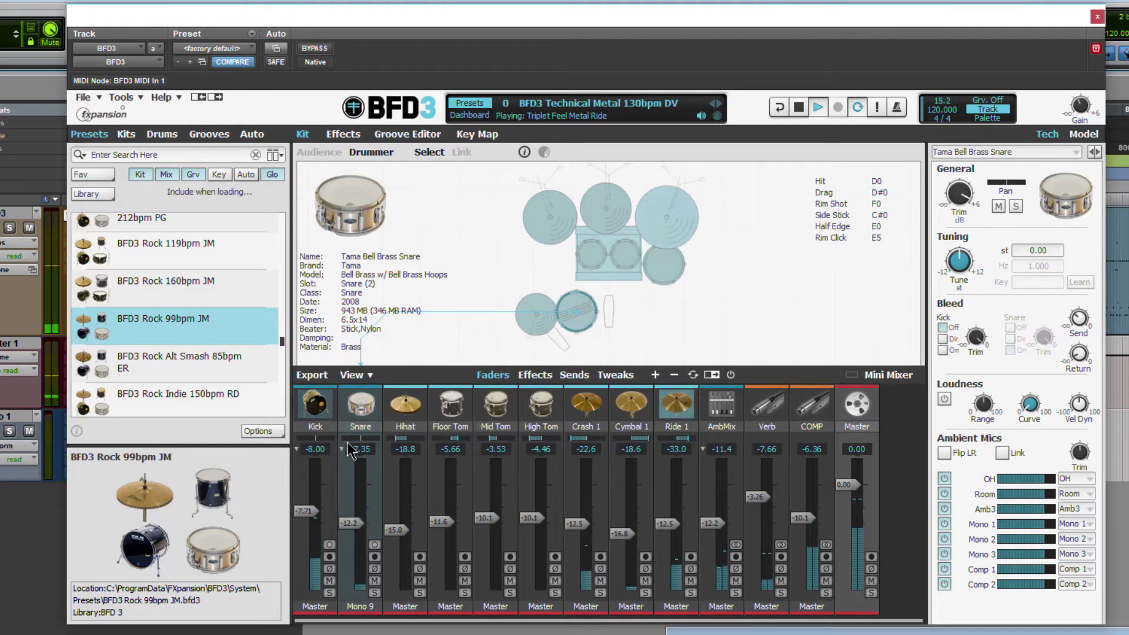
# Examine the mixer's audio export options and the groove and drum track export commands
pyautogui.click(312, 375)
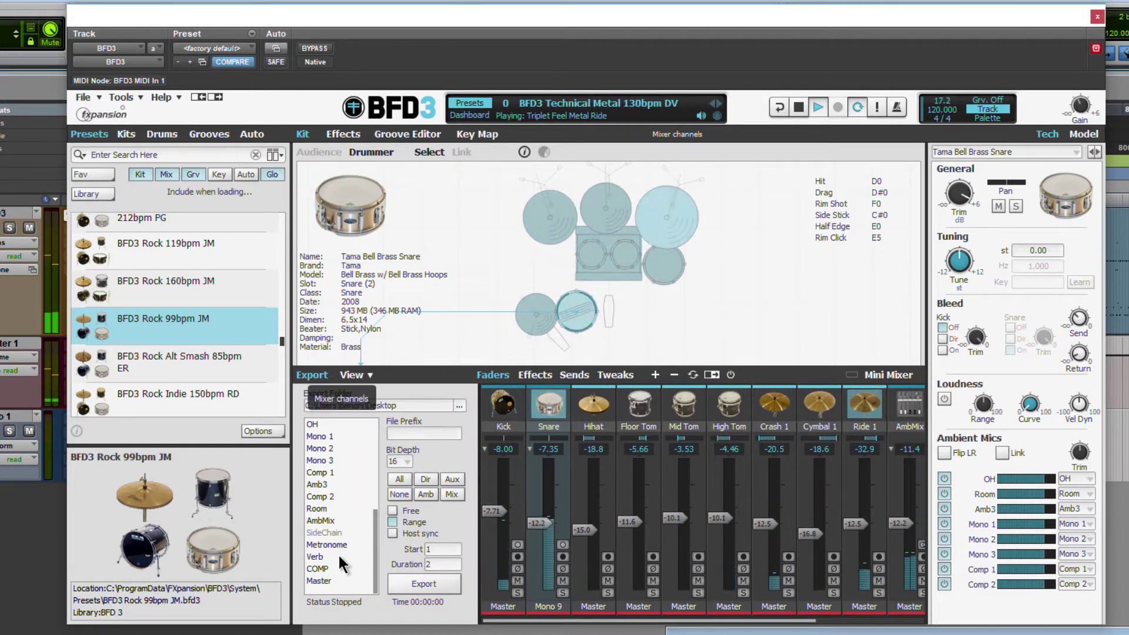
pyautogui.click(401, 136)
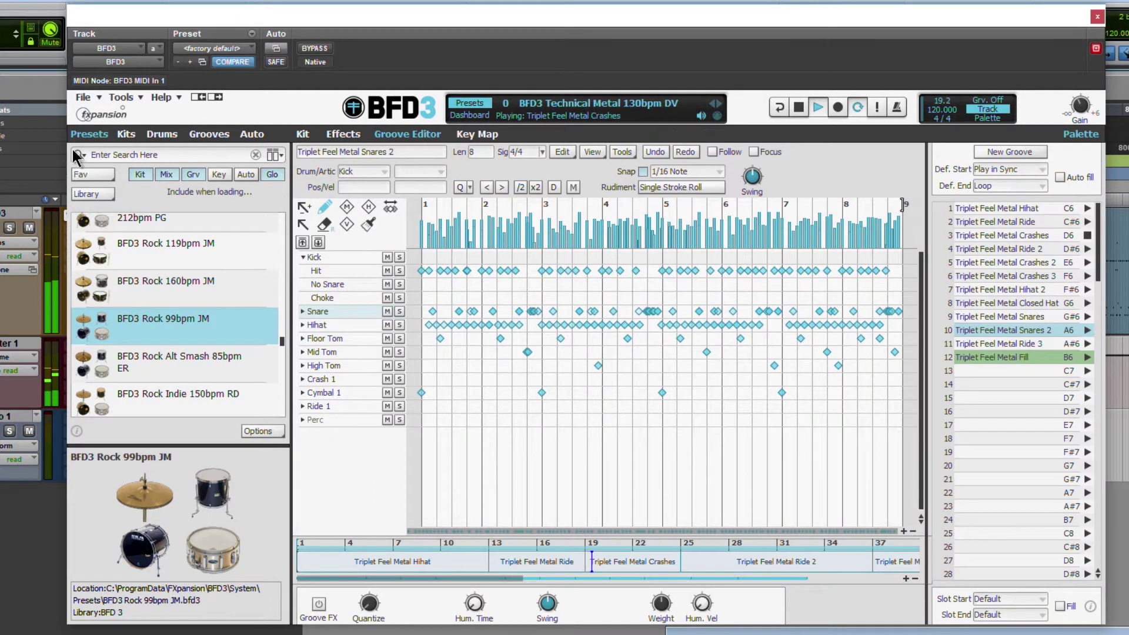
pyautogui.click(83, 97)
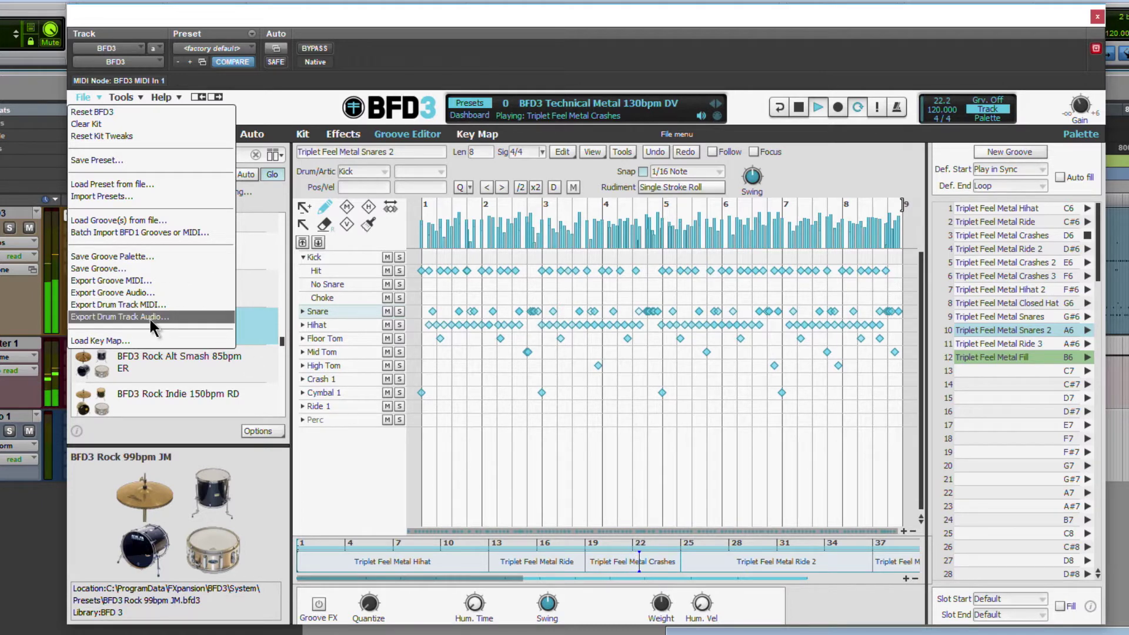
pyautogui.click(83, 100)
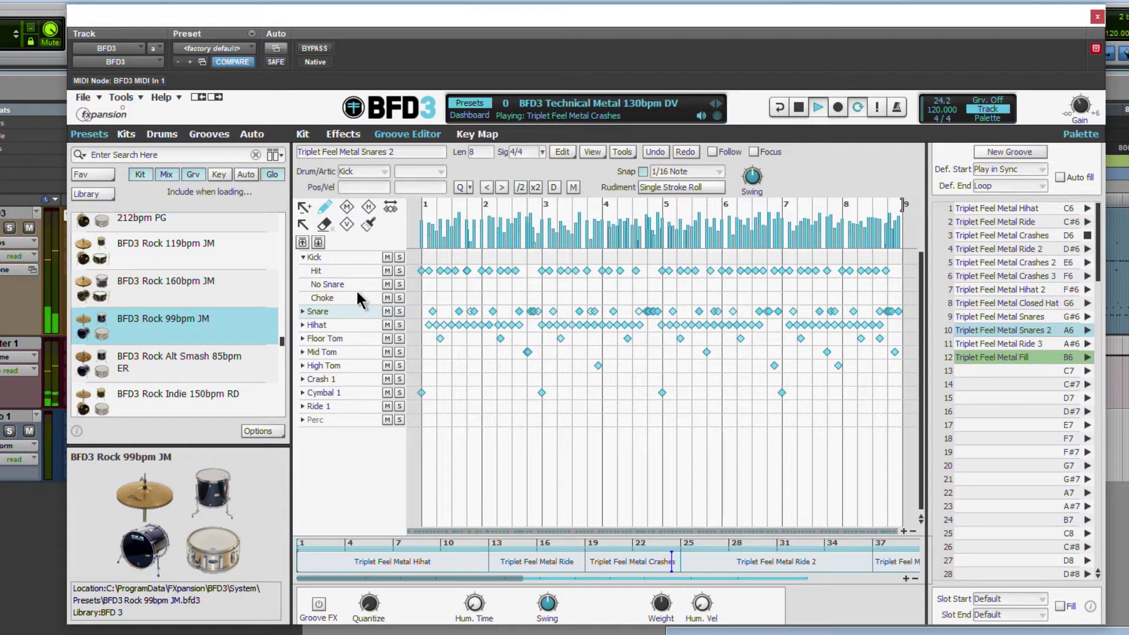
pyautogui.click(303, 135)
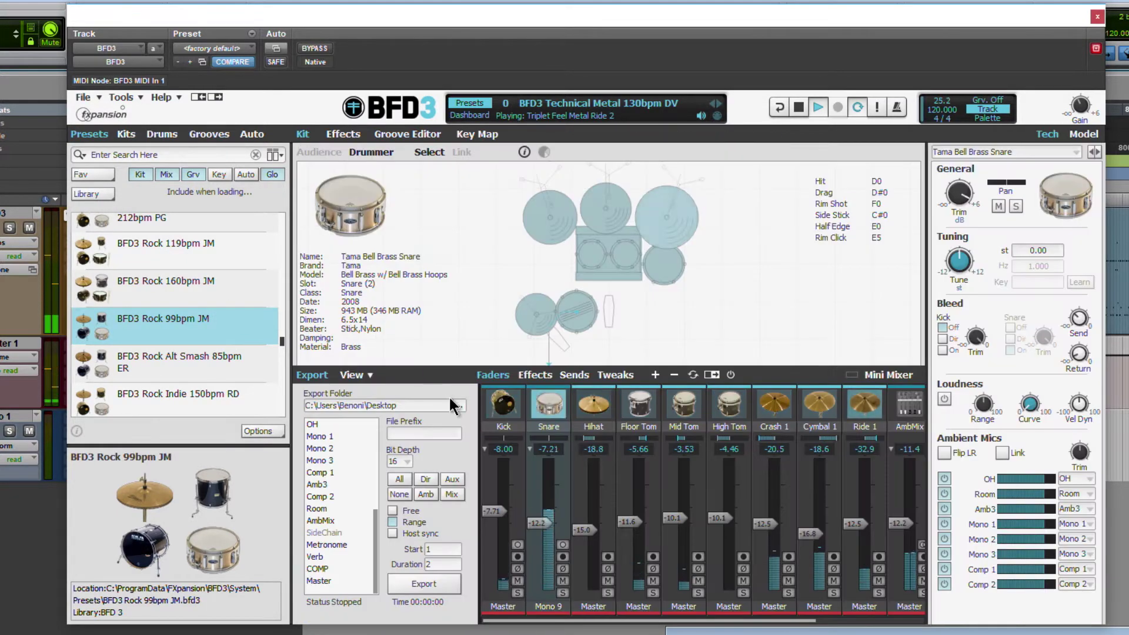
pyautogui.click(311, 374)
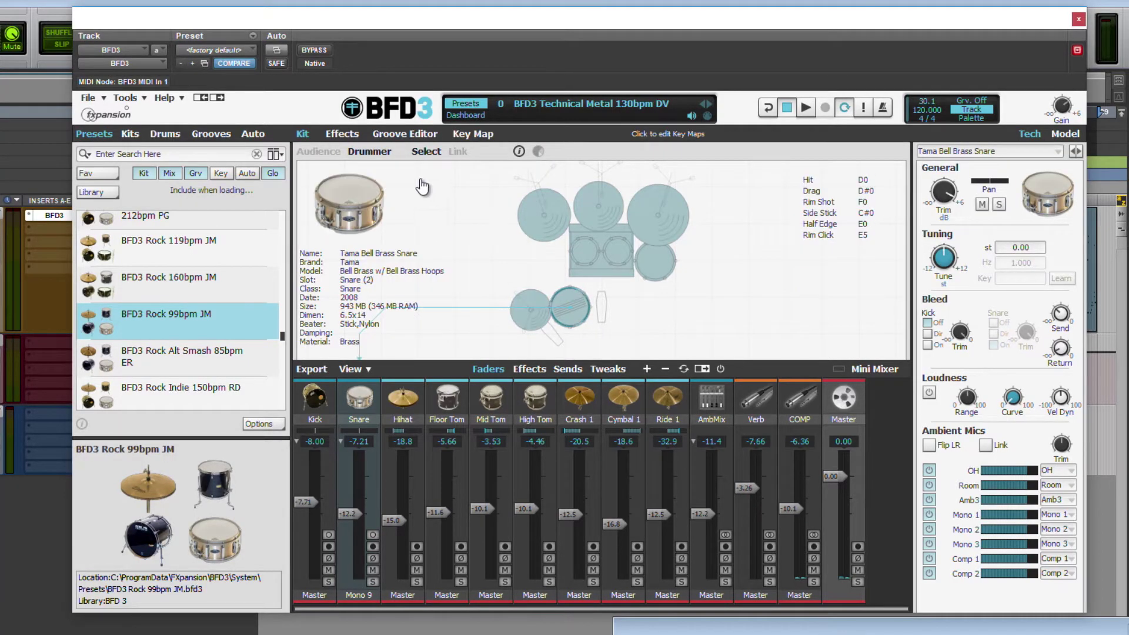
# Route the snare channel's output to Master and check the mixer's audio export options
pyautogui.click(412, 135)
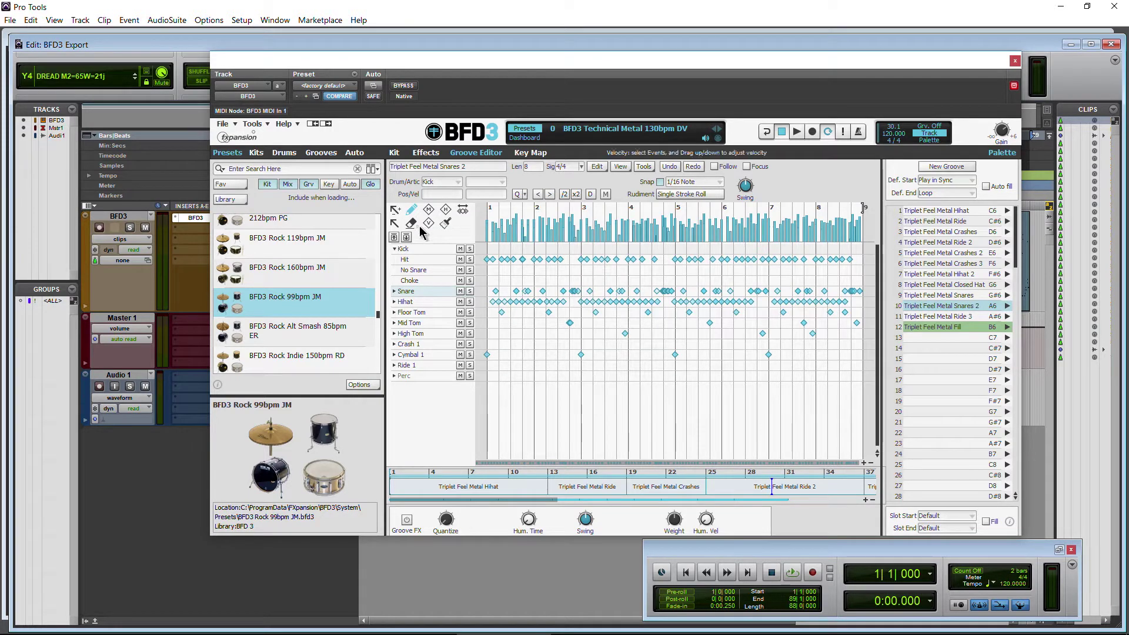
pyautogui.click(394, 152)
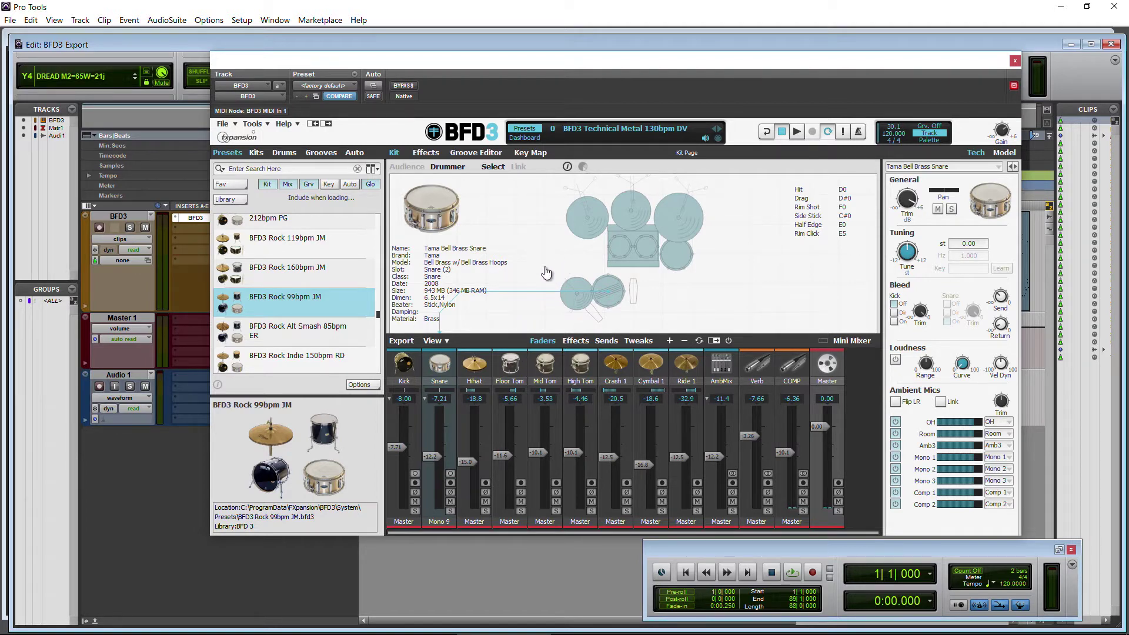
pyautogui.click(450, 524)
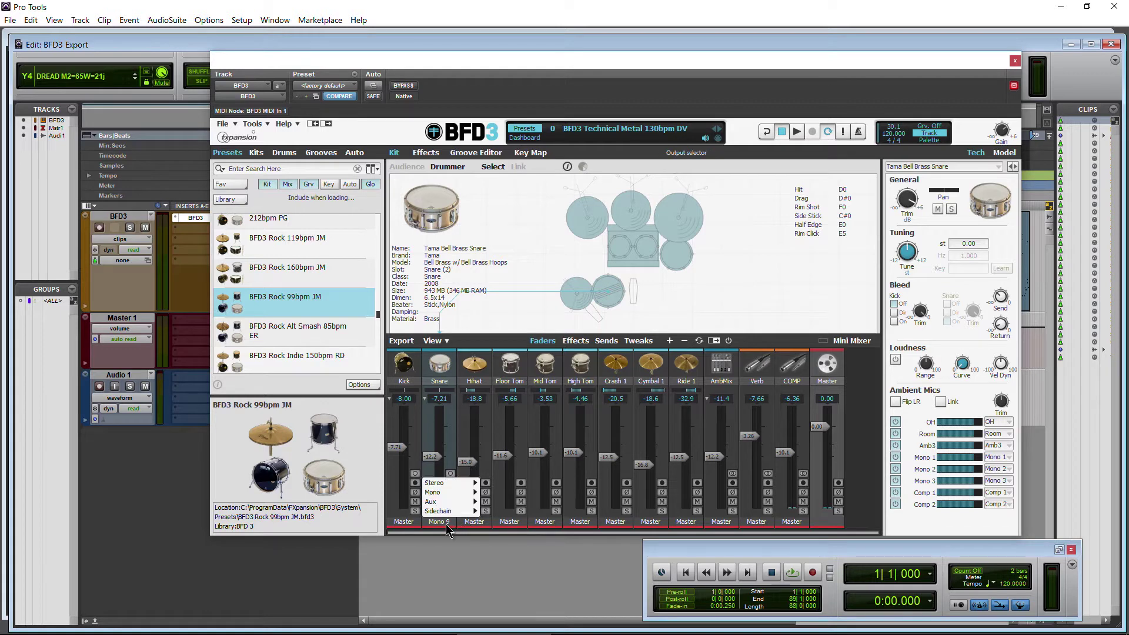
pyautogui.moveTo(462, 493)
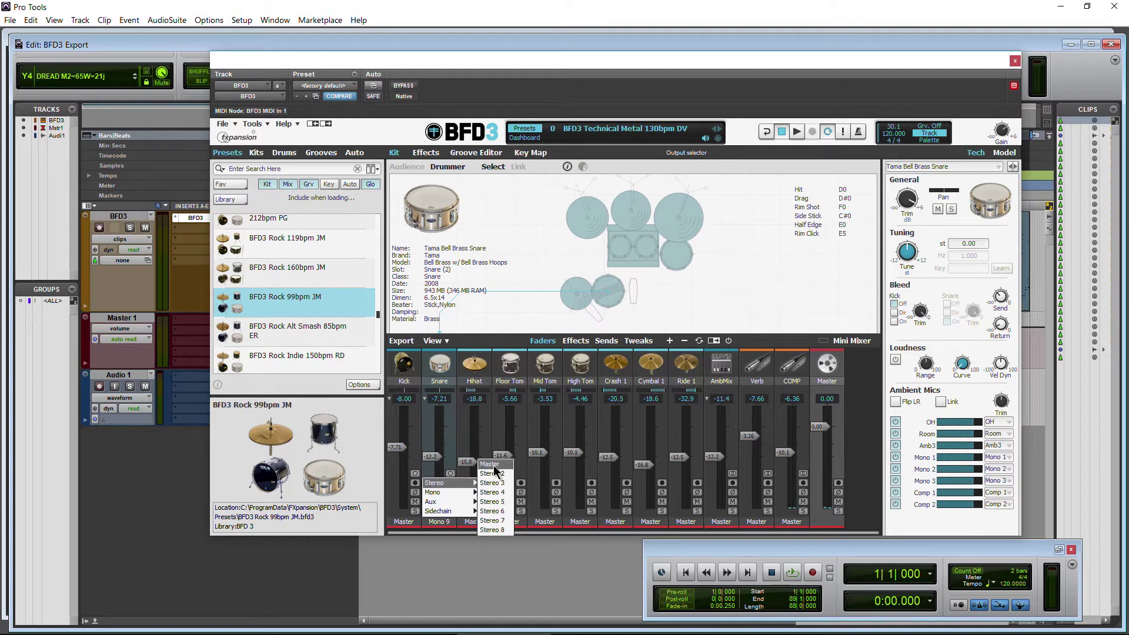
pyautogui.click(491, 473)
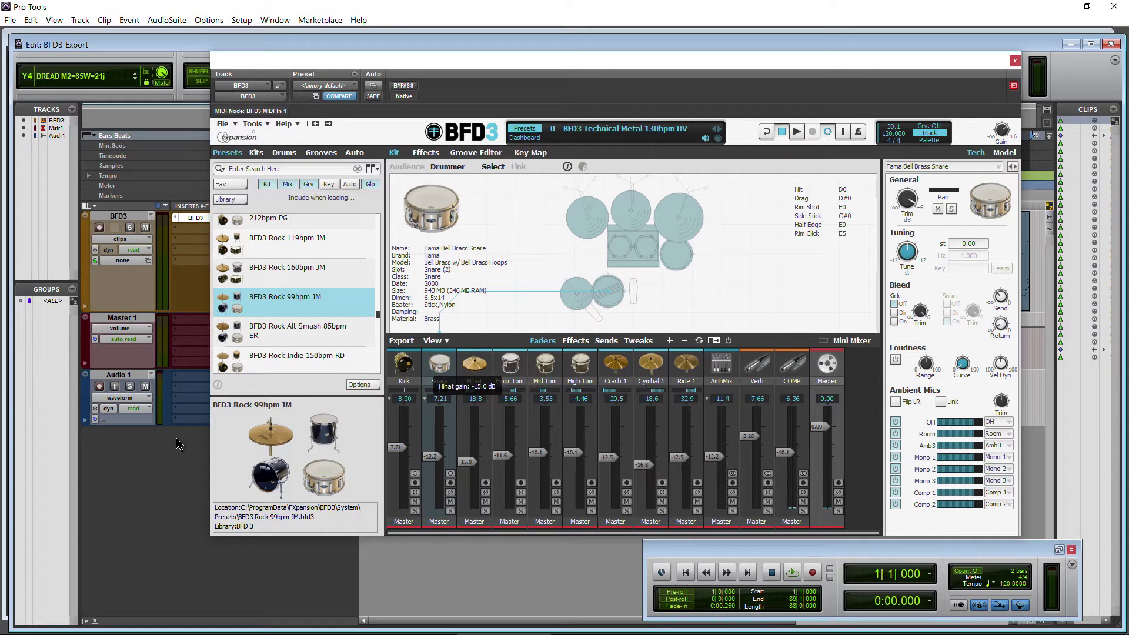
pyautogui.click(402, 341)
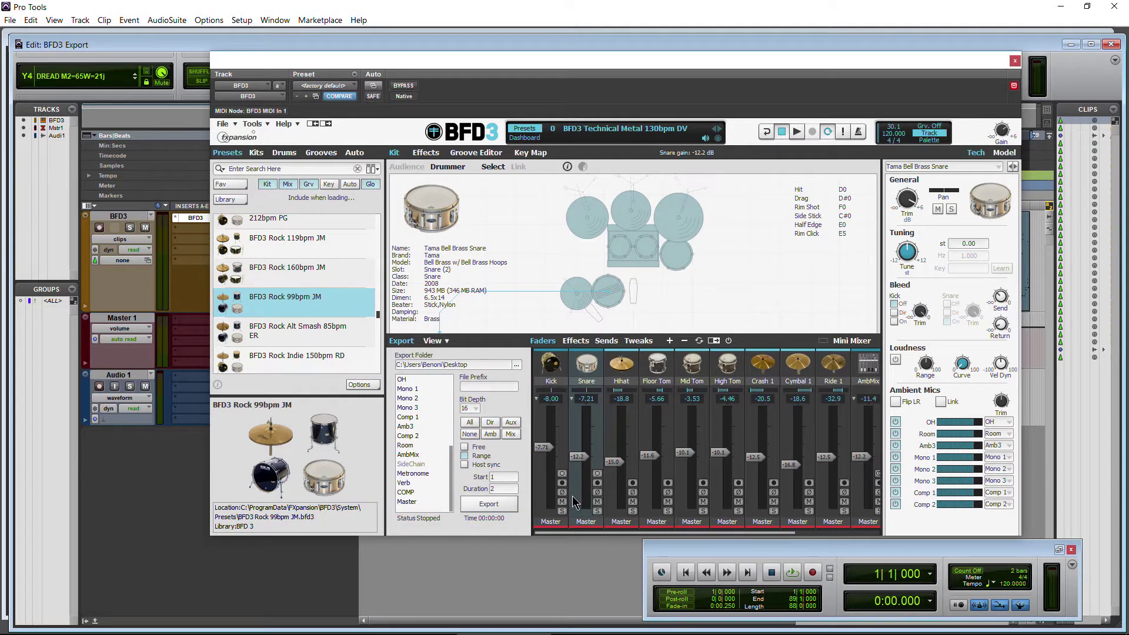
pyautogui.click(401, 341)
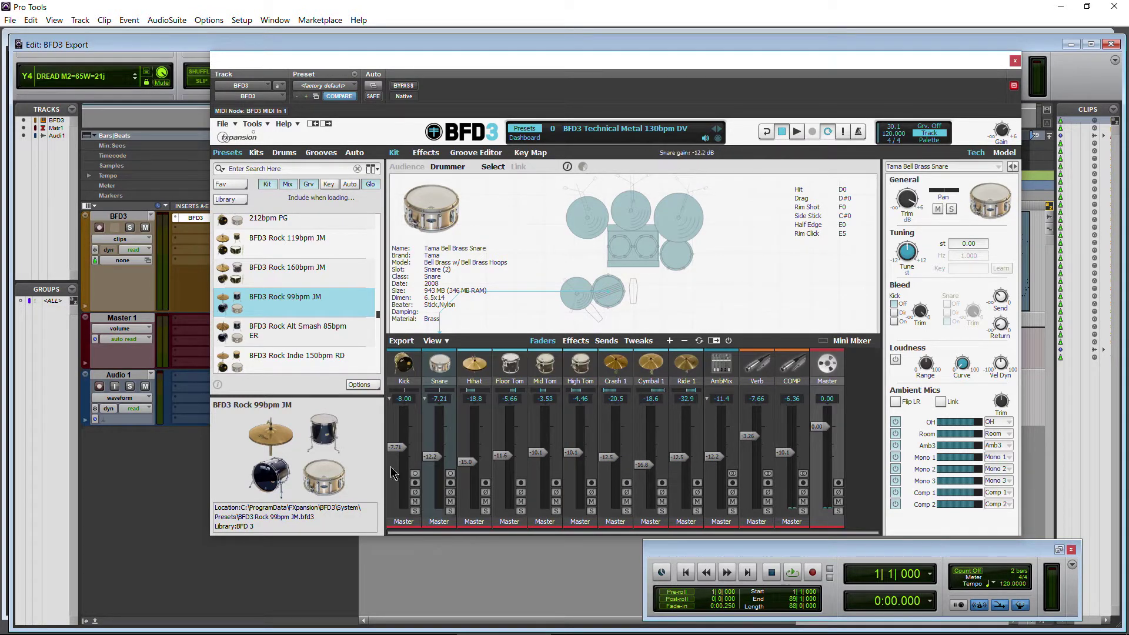
# Set the Kick fader to -7.97 dB, and raise the Kick Out mic channel's gain to -4.60 dB
pyautogui.moveTo(402, 453)
pyautogui.mouseDown()
pyautogui.moveTo(401, 442)
pyautogui.moveTo(402, 454)
pyautogui.mouseUp()
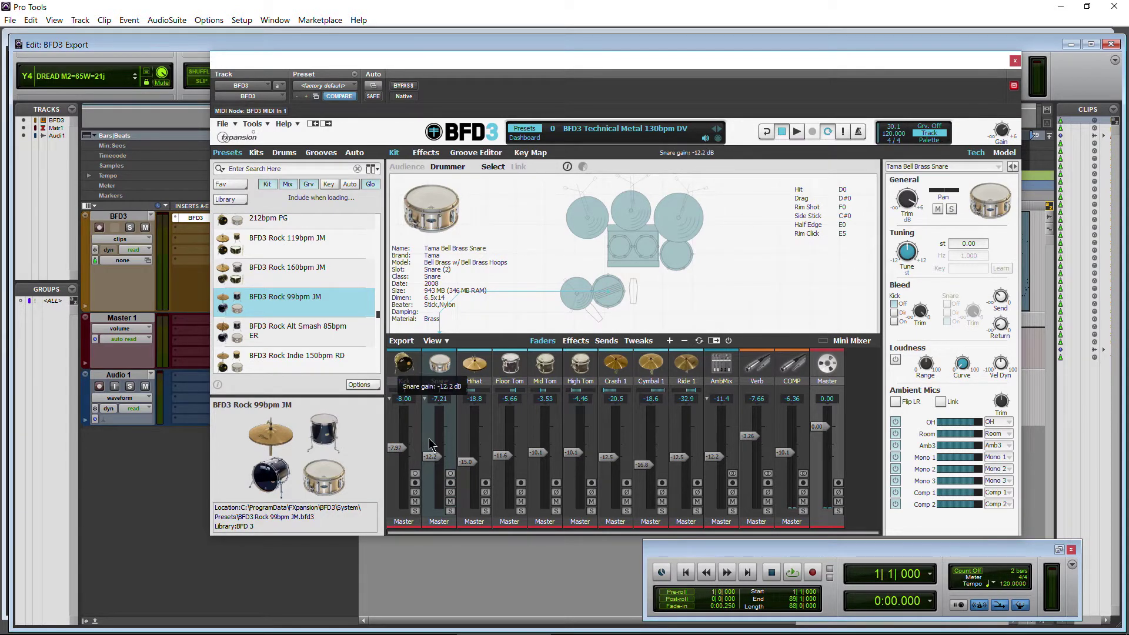
pyautogui.click(390, 399)
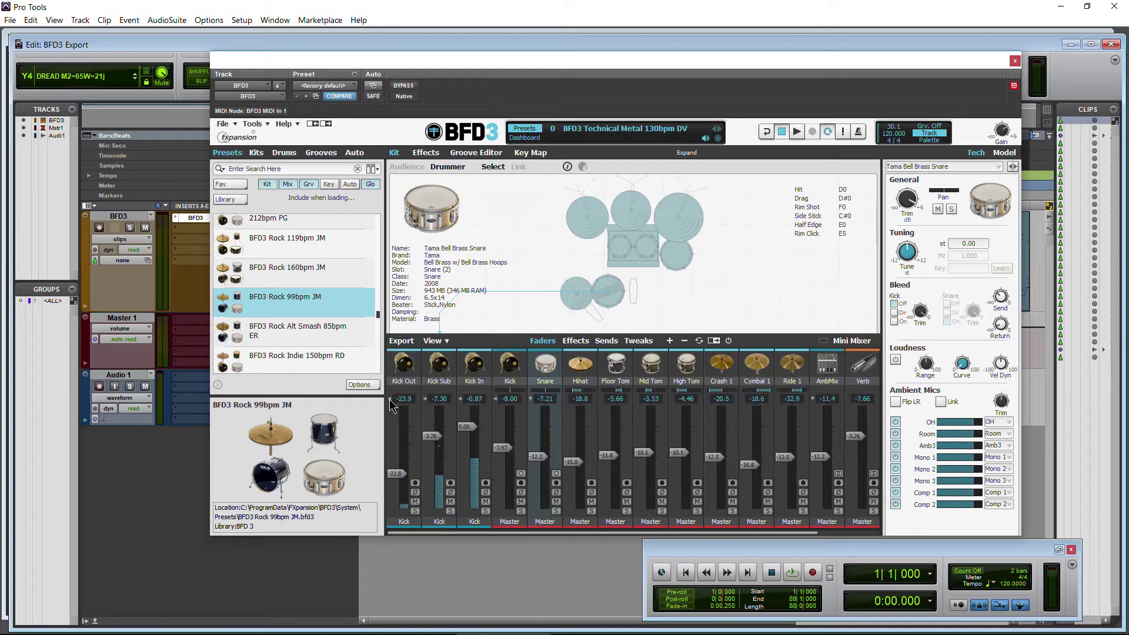
pyautogui.moveTo(397, 479); pyautogui.dragTo(401, 443)
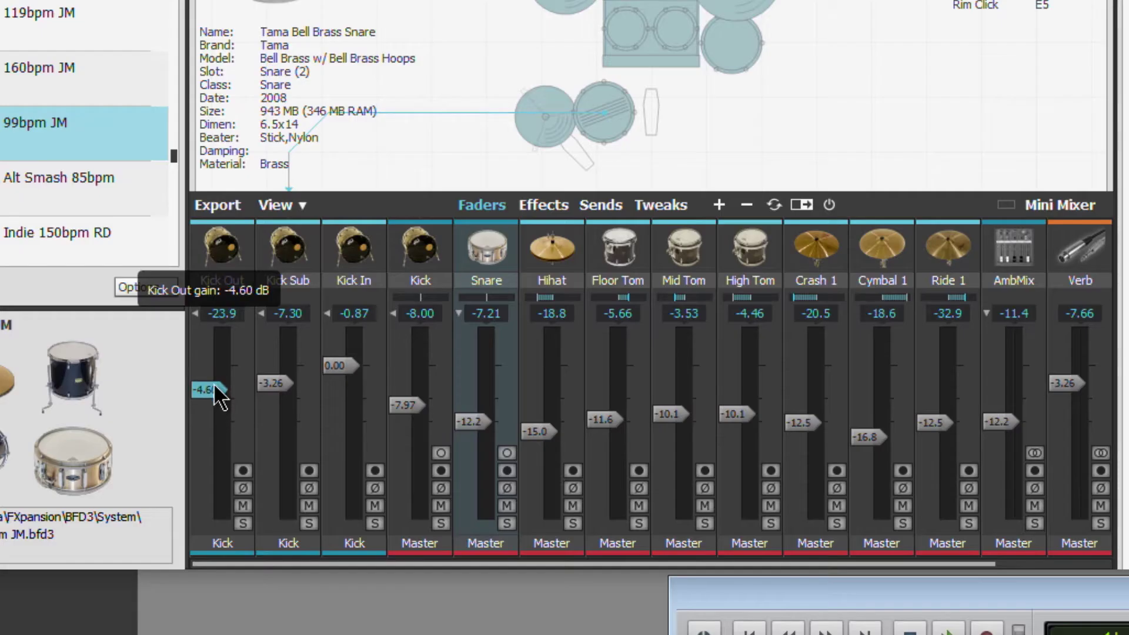
pyautogui.moveTo(215, 385); pyautogui.dragTo(215, 403)
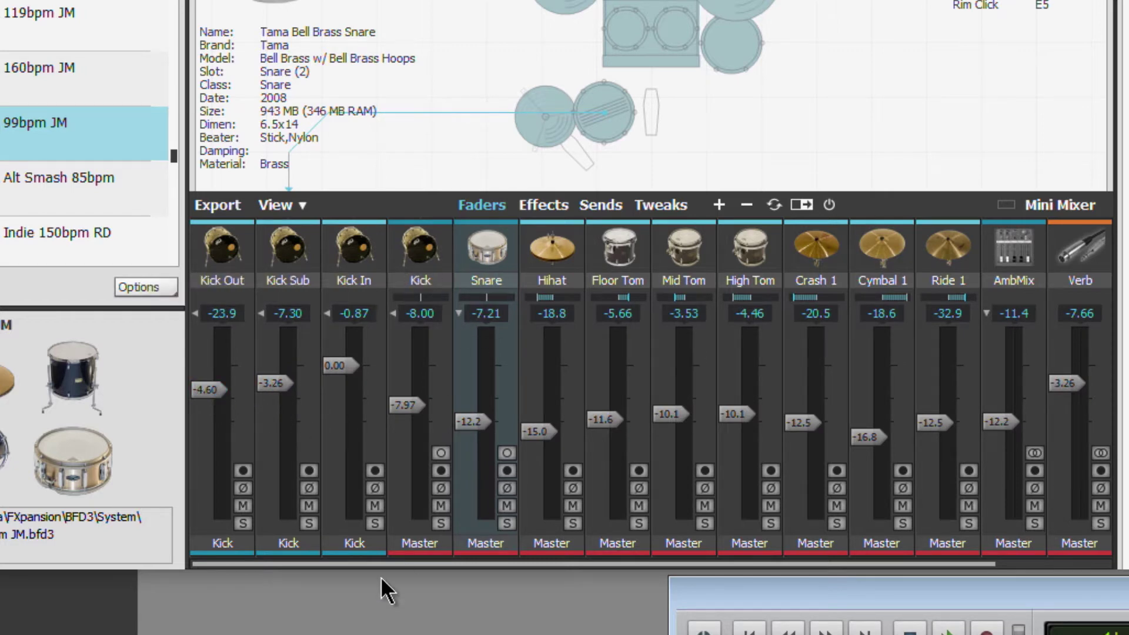
# Expand the AmbMix channel to inspect its individual ambient mic channels, and collapse it again
pyautogui.moveTo(380, 565); pyautogui.dragTo(657, 561)
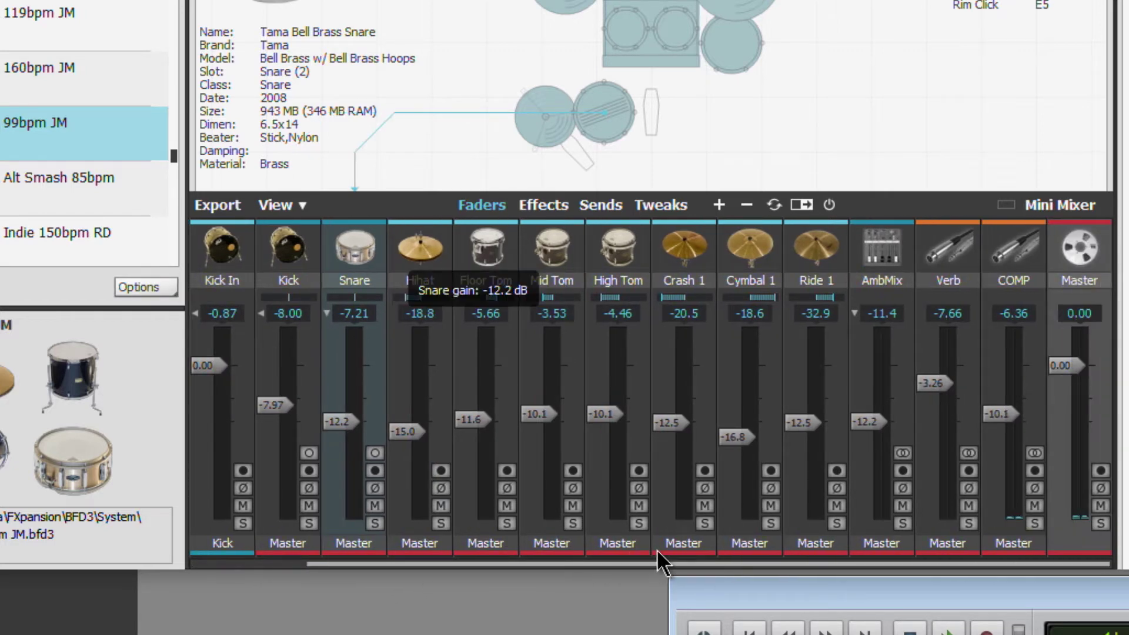
pyautogui.click(856, 314)
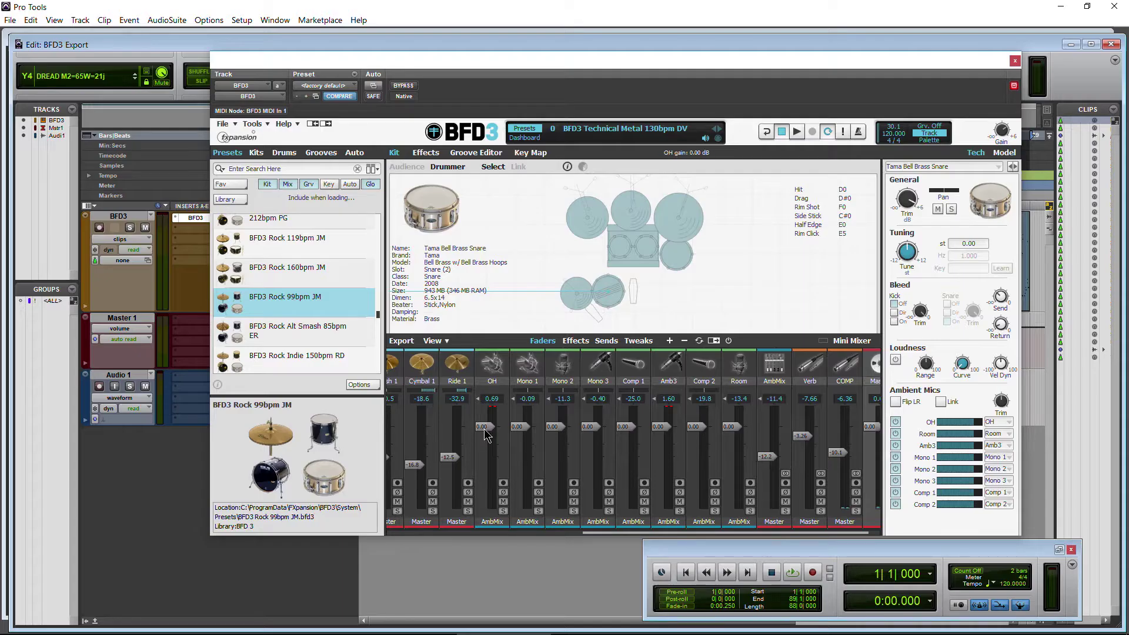
pyautogui.moveTo(623, 533); pyautogui.dragTo(542, 534)
pyautogui.click(532, 400)
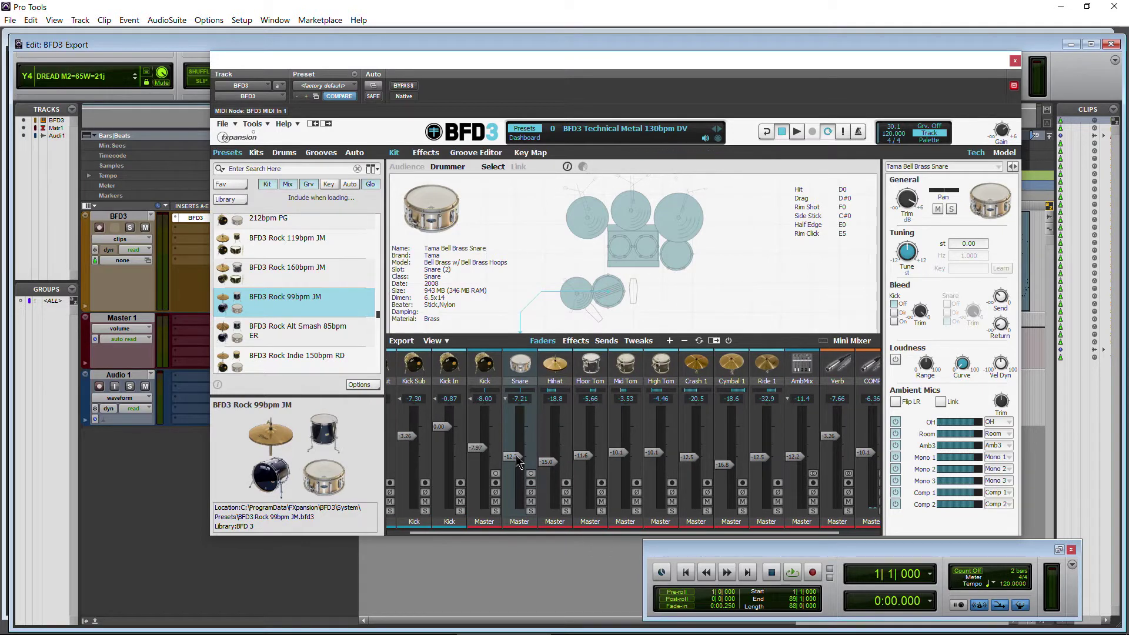
# Raise the snare fader to -9.32 dB and the hihat fader to -13.1 dB, and collapse the kick's mic channels
pyautogui.moveTo(514, 458); pyautogui.dragTo(547, 457)
pyautogui.moveTo(539, 533); pyautogui.dragTo(454, 539)
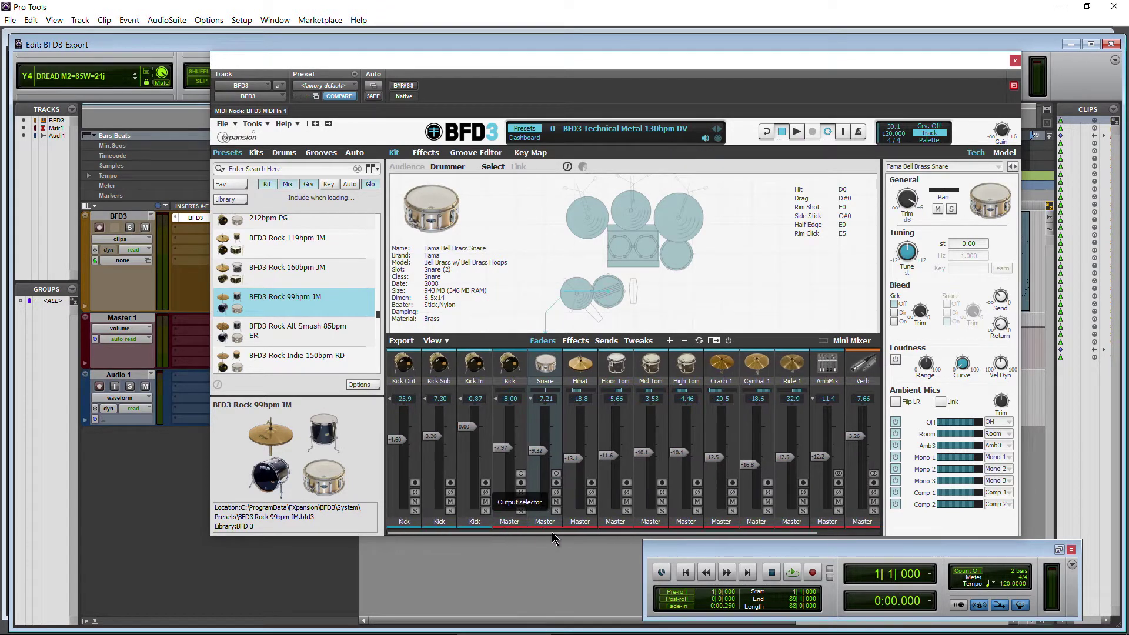
pyautogui.moveTo(553, 537); pyautogui.dragTo(615, 536)
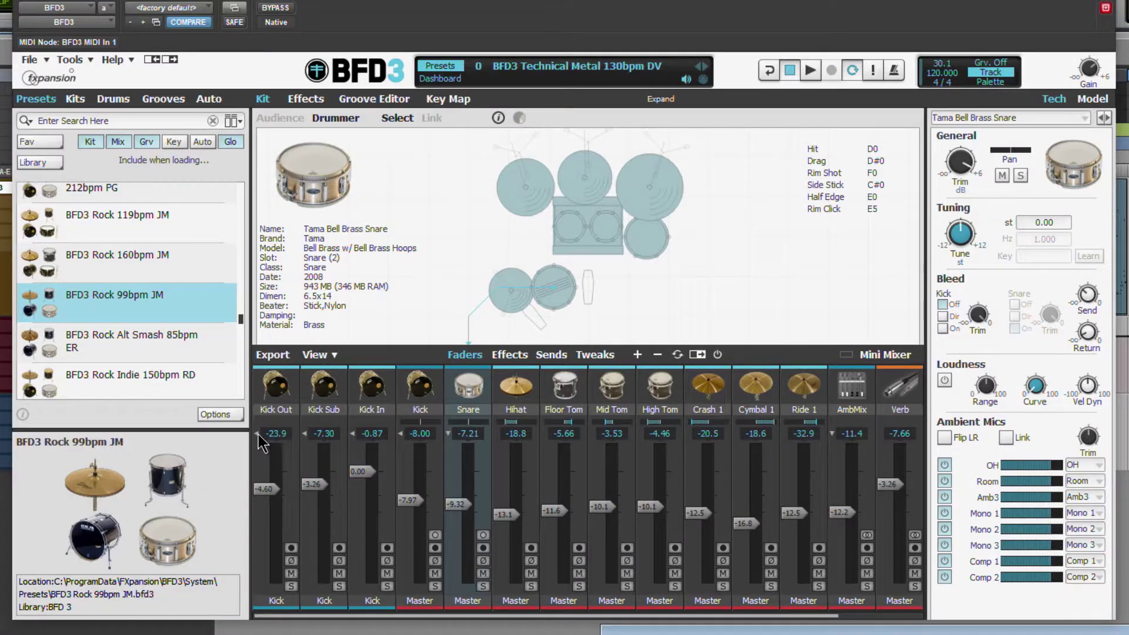
pyautogui.click(258, 434)
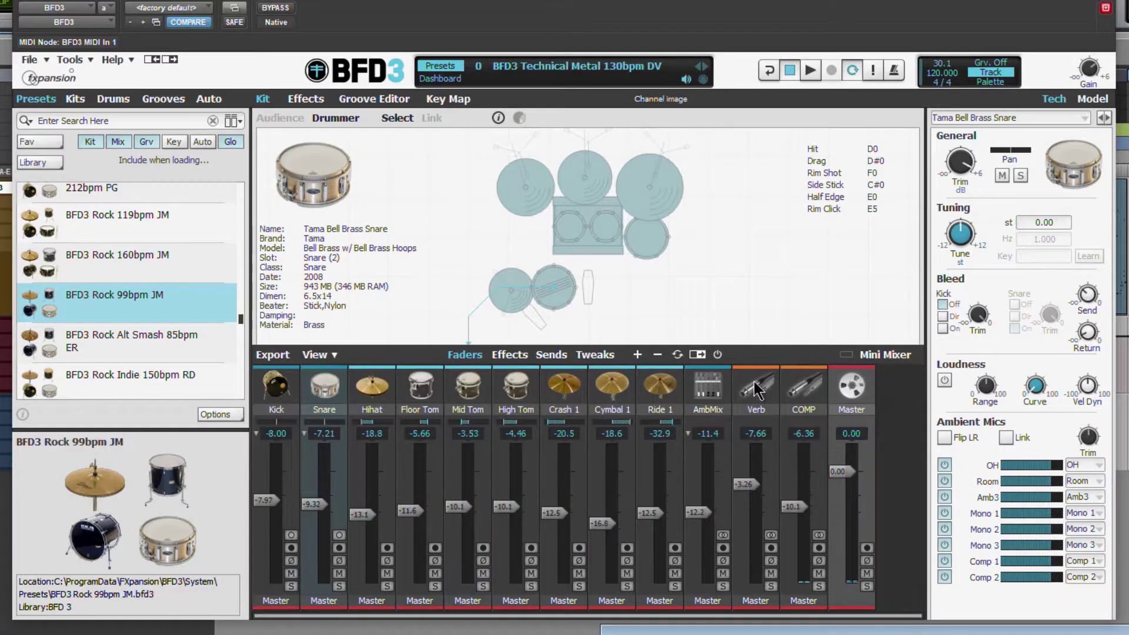
# Examine the insert effect chains on the snare, floor tom and cymbal channels
pyautogui.click(353, 104)
pyautogui.click(307, 100)
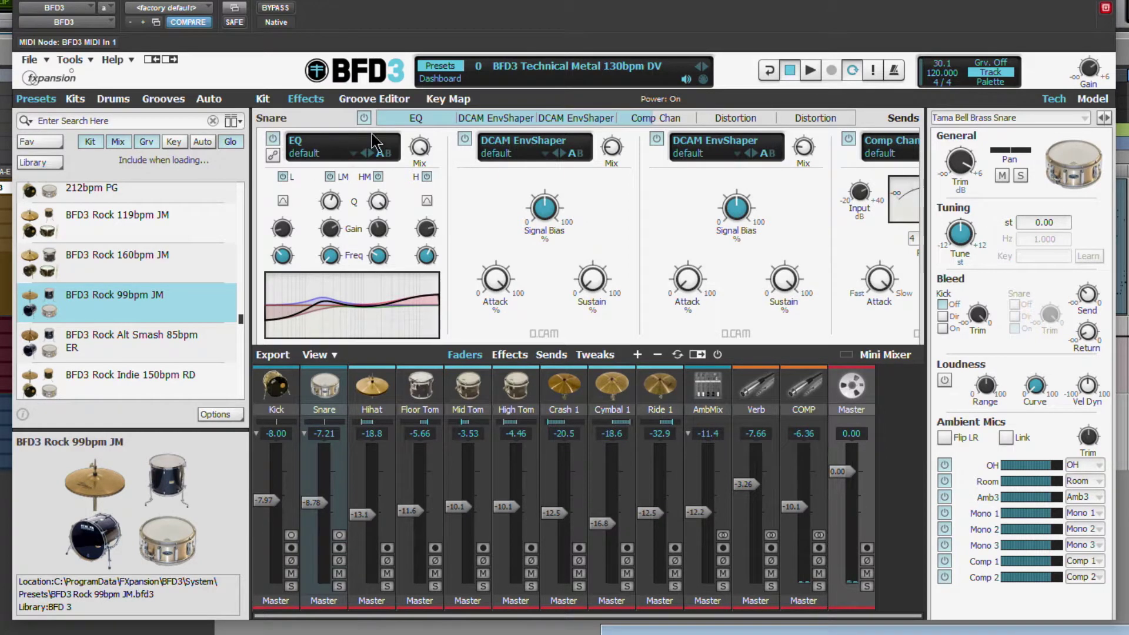
pyautogui.click(420, 389)
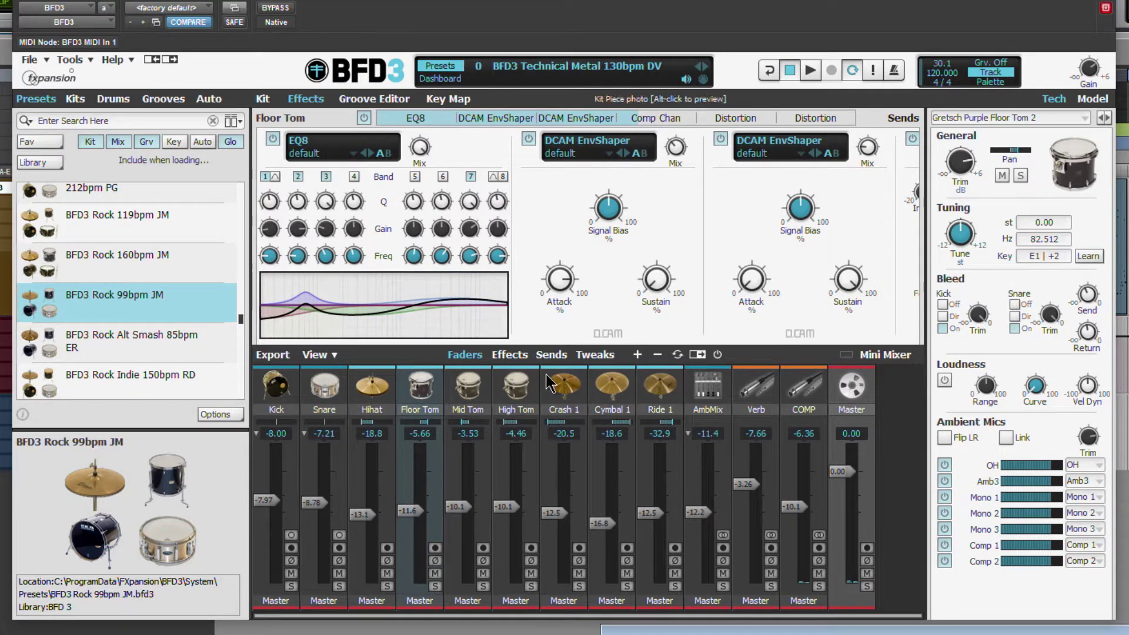
pyautogui.click(548, 406)
pyautogui.click(611, 404)
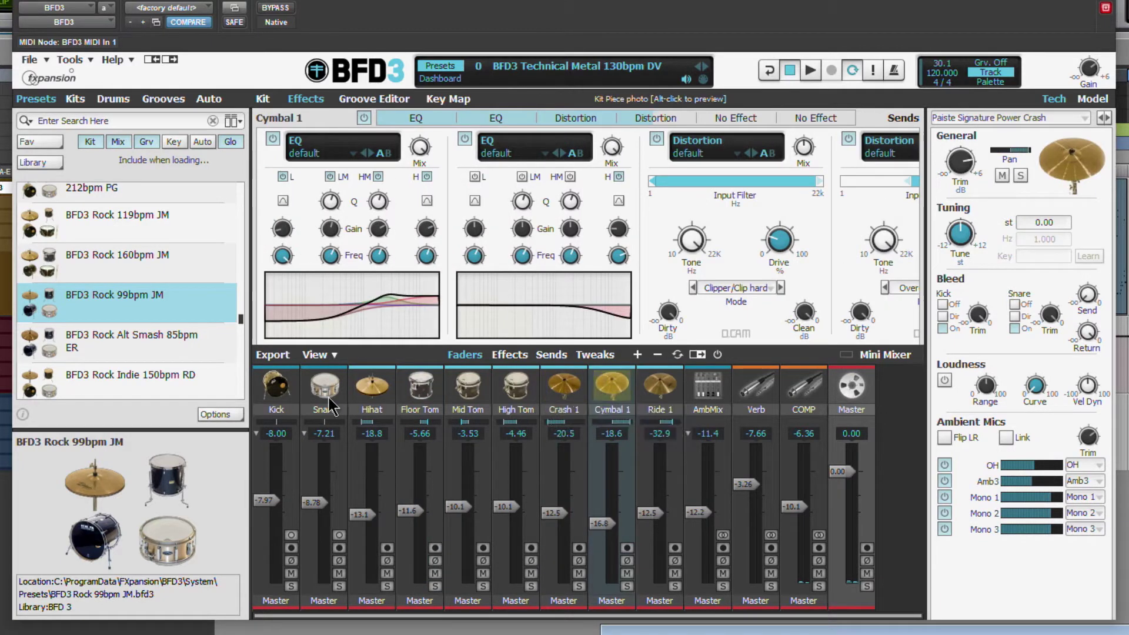
# Lower the floor tom's OH and Amb3 ambient mic send levels and check its trim control
pyautogui.click(420, 393)
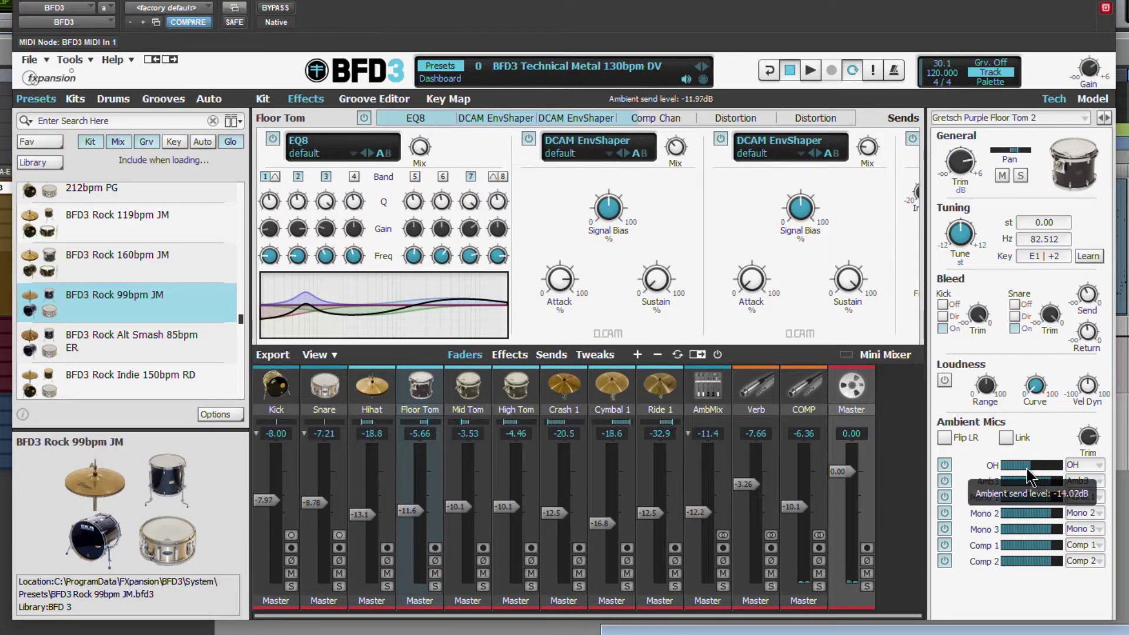
pyautogui.moveTo(1044, 470)
pyautogui.mouseDown()
pyautogui.moveTo(1028, 490)
pyautogui.moveTo(1038, 483)
pyautogui.moveTo(1042, 499)
pyautogui.moveTo(1038, 477)
pyautogui.mouseUp()
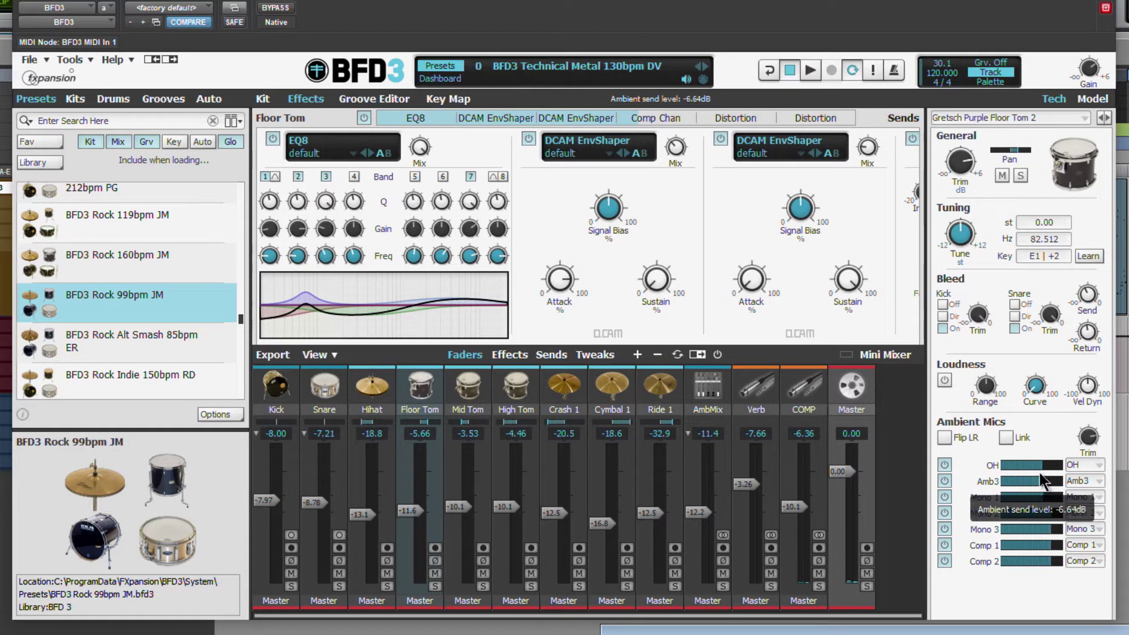
pyautogui.moveTo(956, 160); pyautogui.dragTo(955, 155)
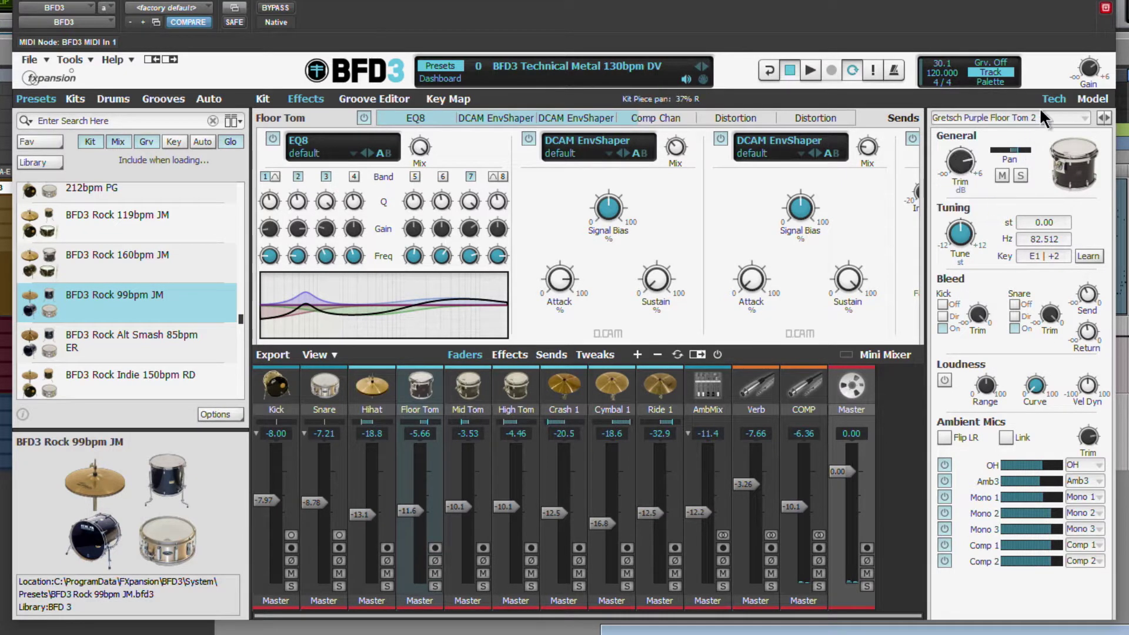
# Review the floor tom's damping and resonance model settings and the mixer's sends, effects and tweaks views
pyautogui.click(1090, 98)
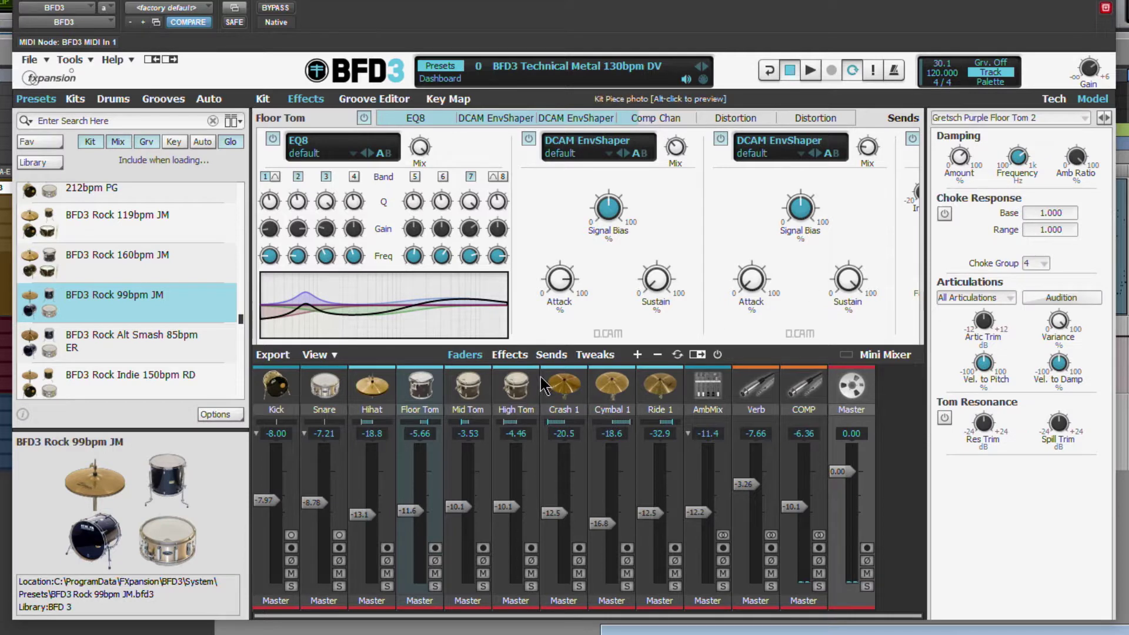
pyautogui.click(551, 354)
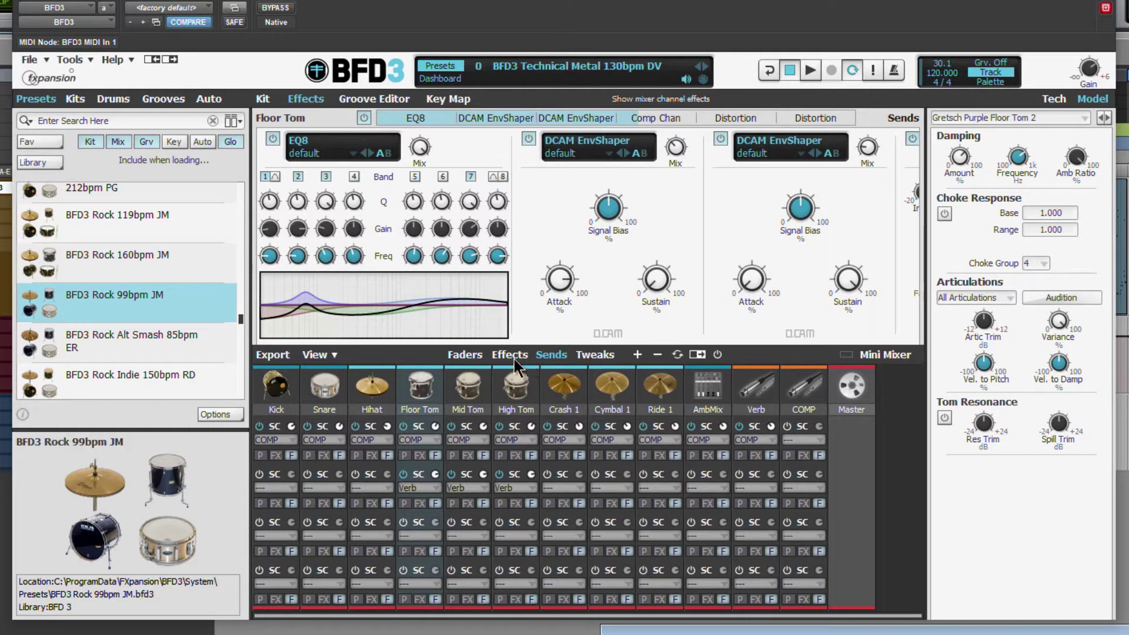
pyautogui.click(509, 355)
pyautogui.click(595, 354)
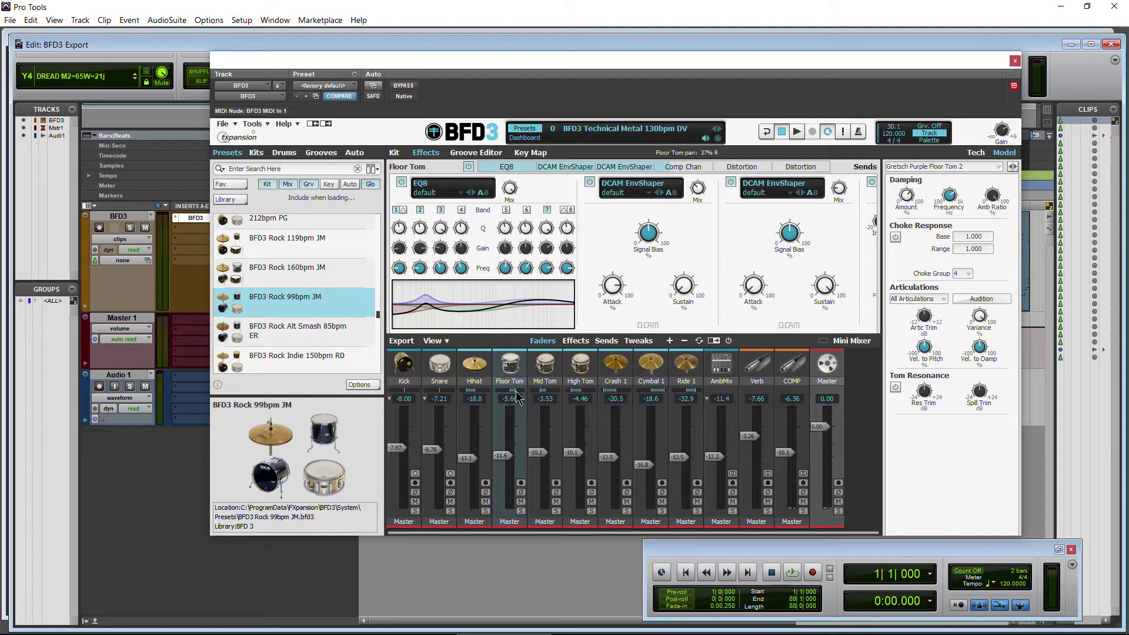
# Switch the upper view to the kit display and show the mixer's export panel
pyautogui.moveTo(517, 398); pyautogui.dragTo(515, 397)
pyautogui.click(394, 153)
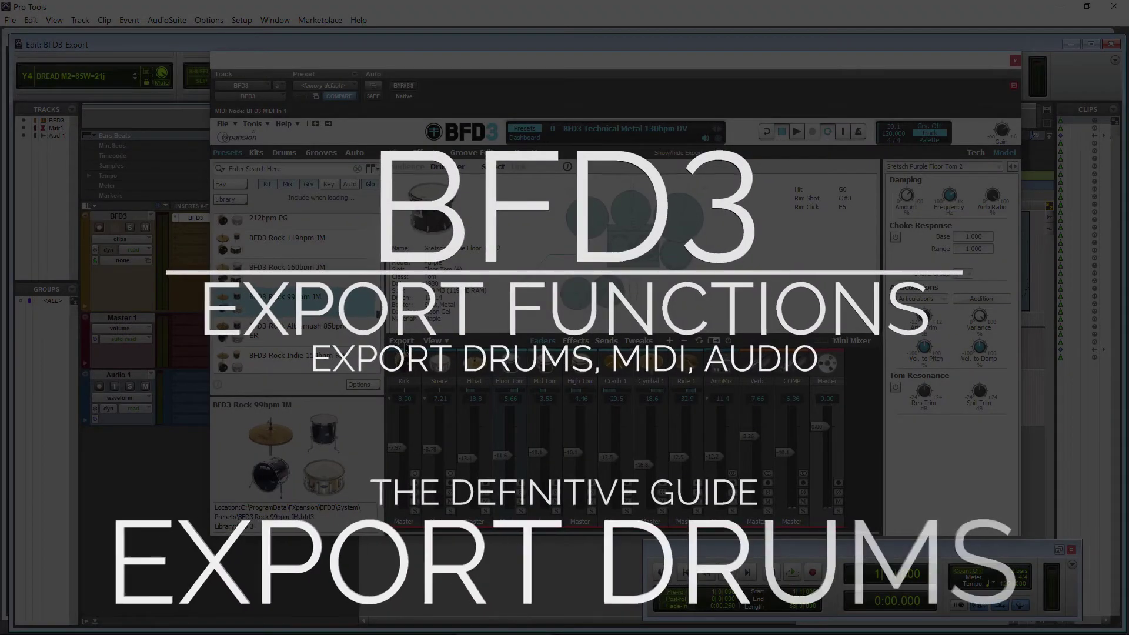
pyautogui.click(402, 341)
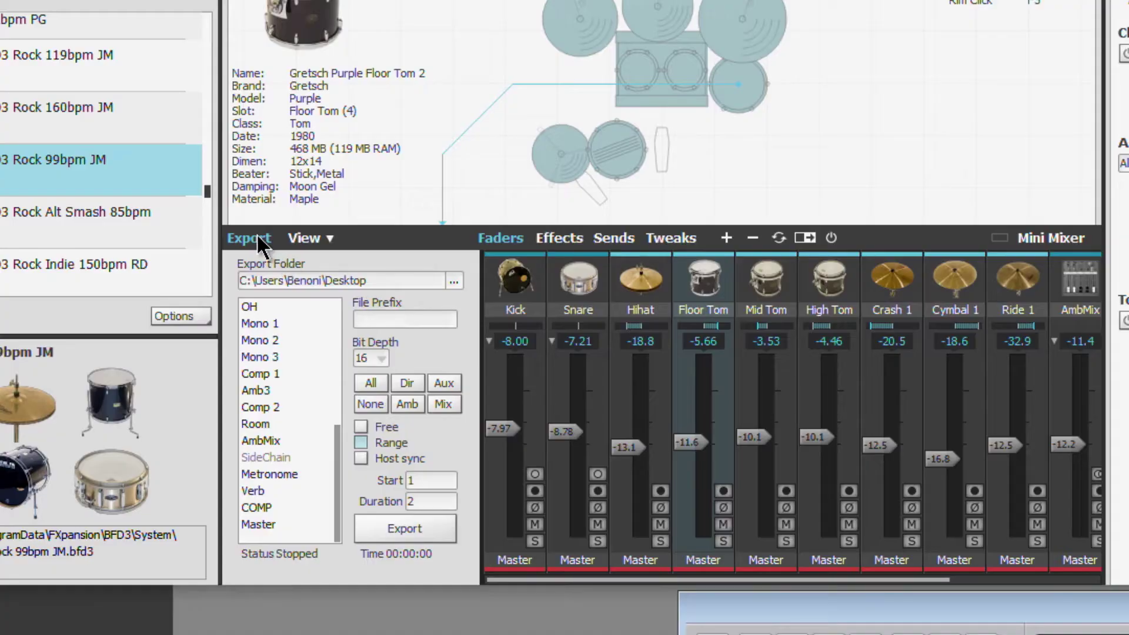
pyautogui.click(402, 341)
pyautogui.click(402, 341)
# Try the "Export on right" placement with the export panel hidden and shown, and restore the original placement
pyautogui.click(431, 340)
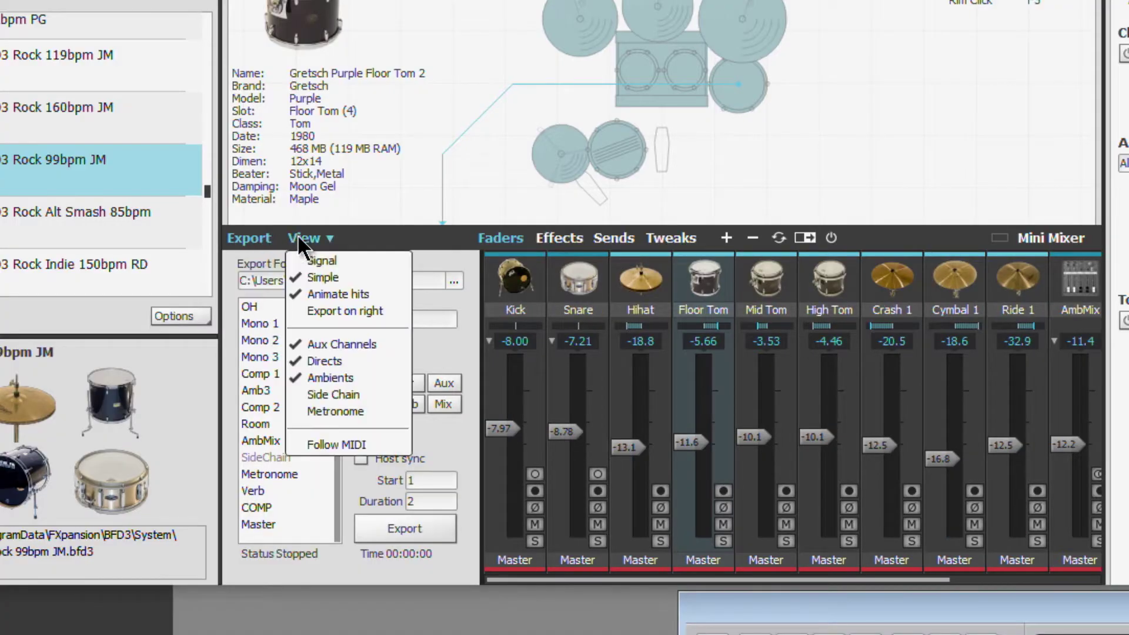
pyautogui.click(328, 311)
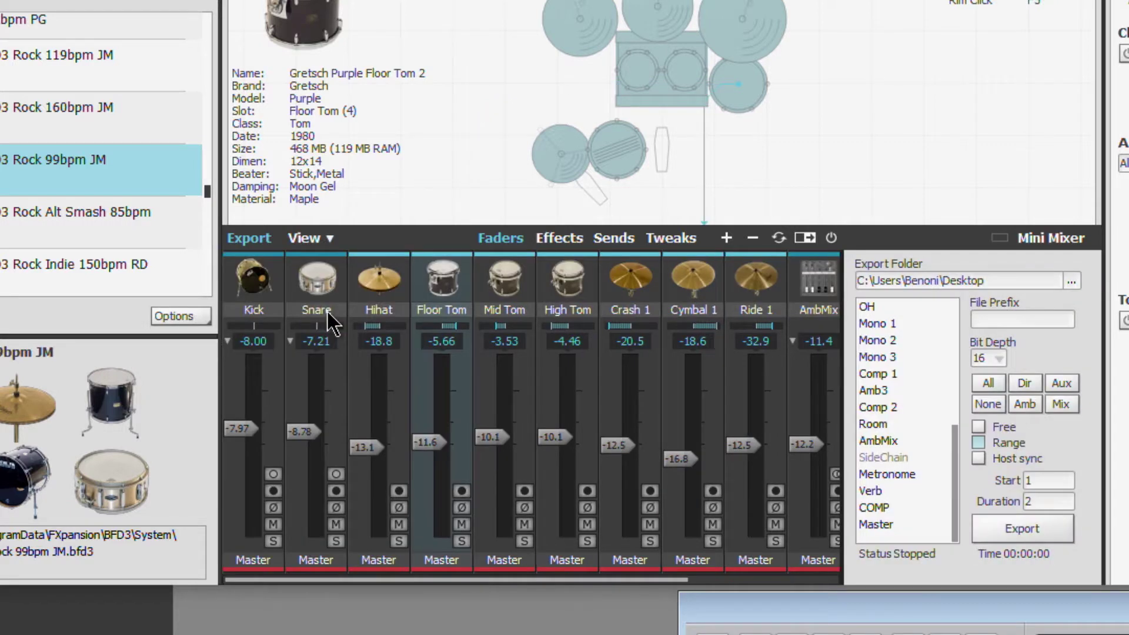
pyautogui.click(247, 238)
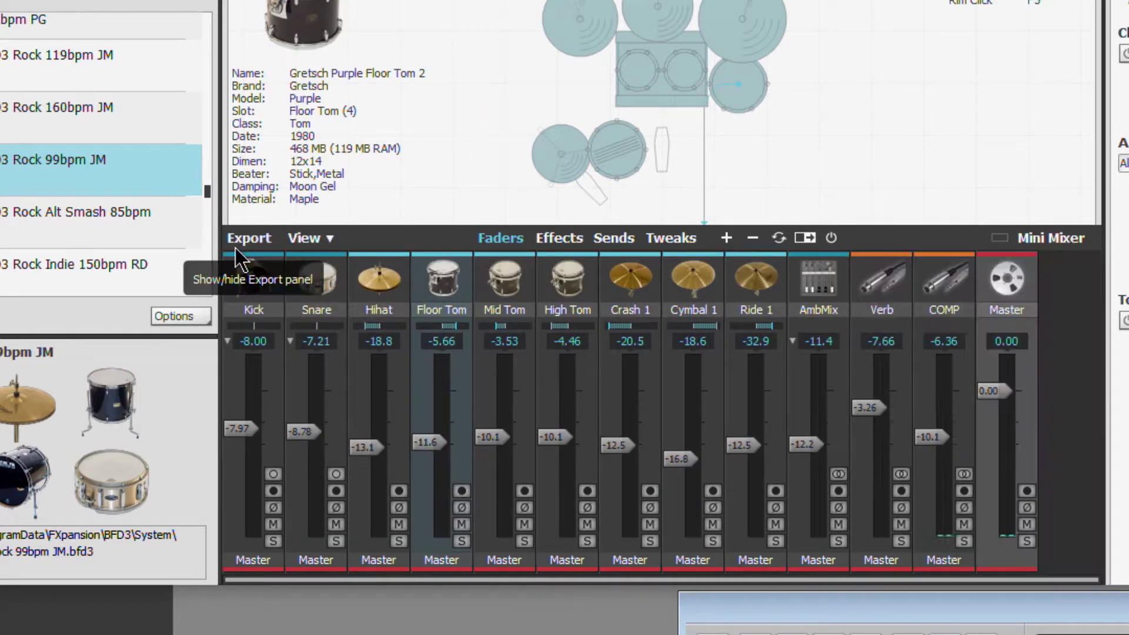
pyautogui.click(247, 238)
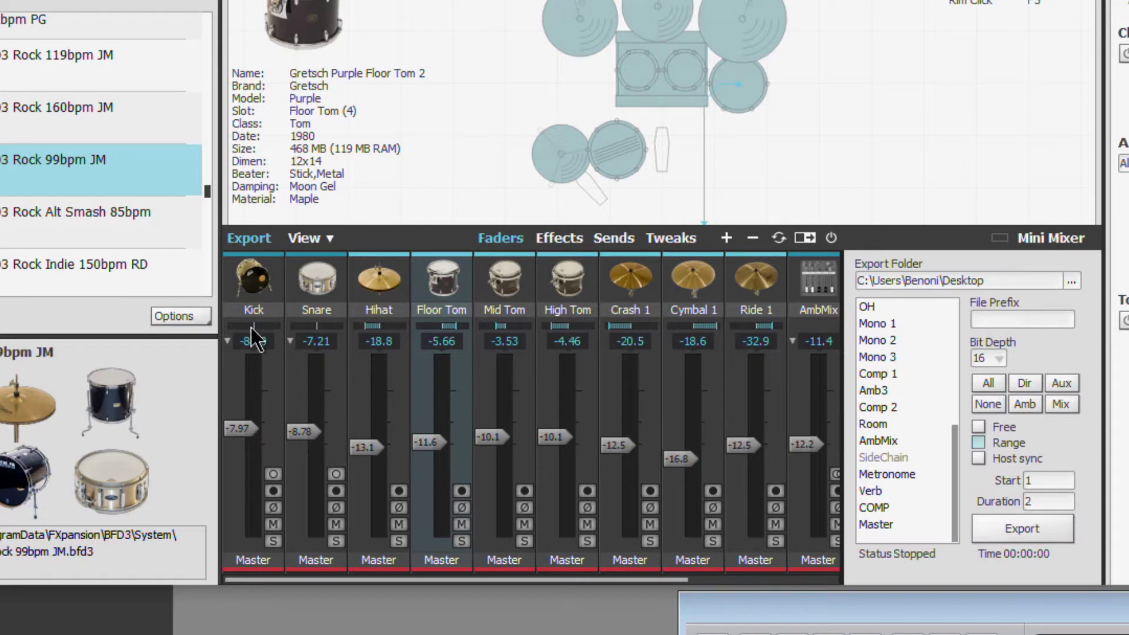
pyautogui.click(310, 241)
pyautogui.click(296, 301)
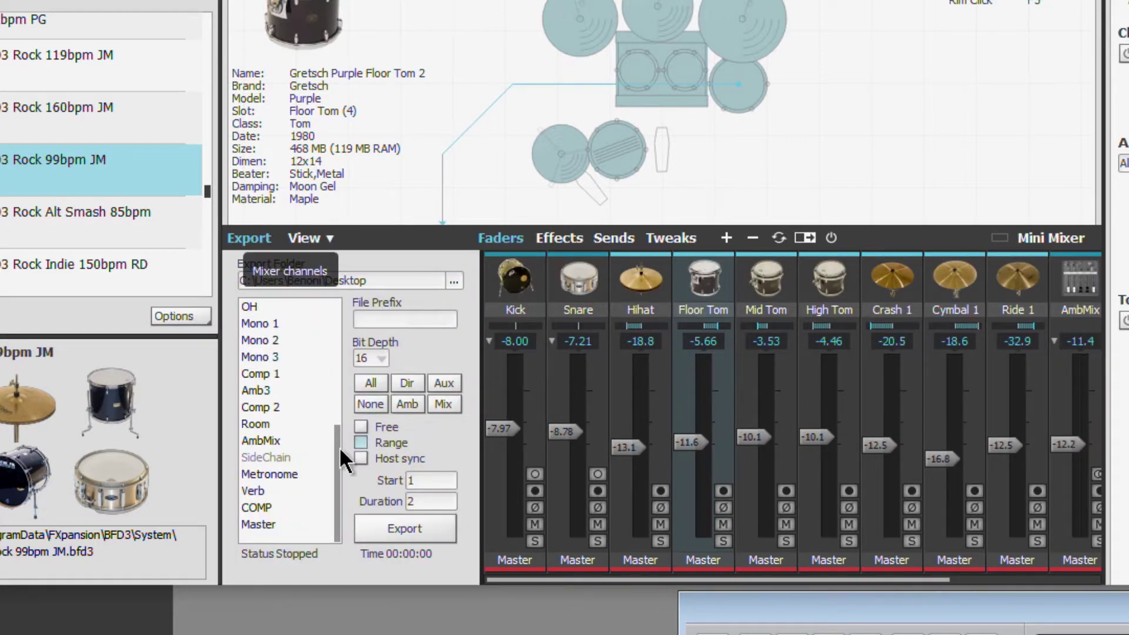
# Arm Kick Out, Kick Sub, Kick In, Kick, Snare Top, Snare Bottom and Hihat in the export channel list
pyautogui.scroll(1, 340, 441)
pyautogui.scroll(5, 346, 353)
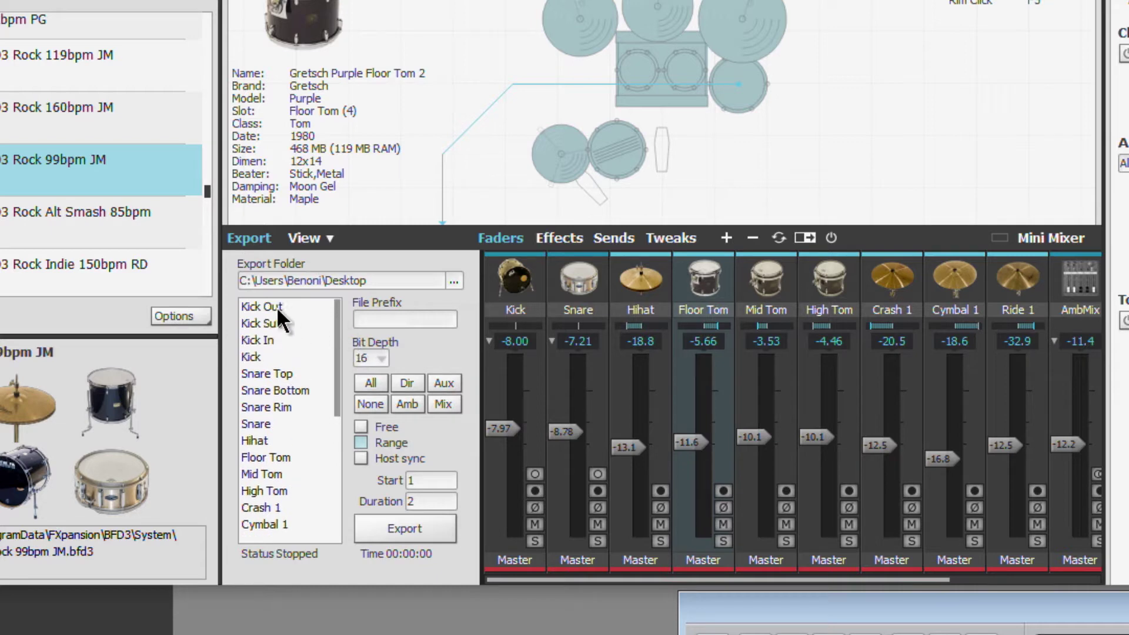
pyautogui.click(274, 306)
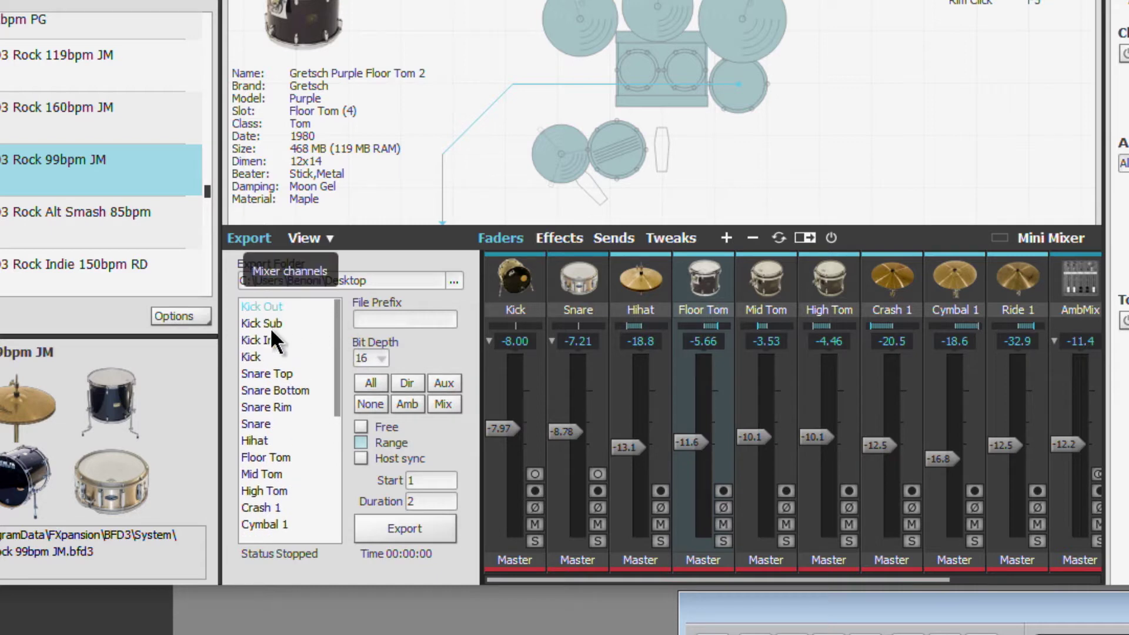
pyautogui.click(257, 374)
pyautogui.click(265, 389)
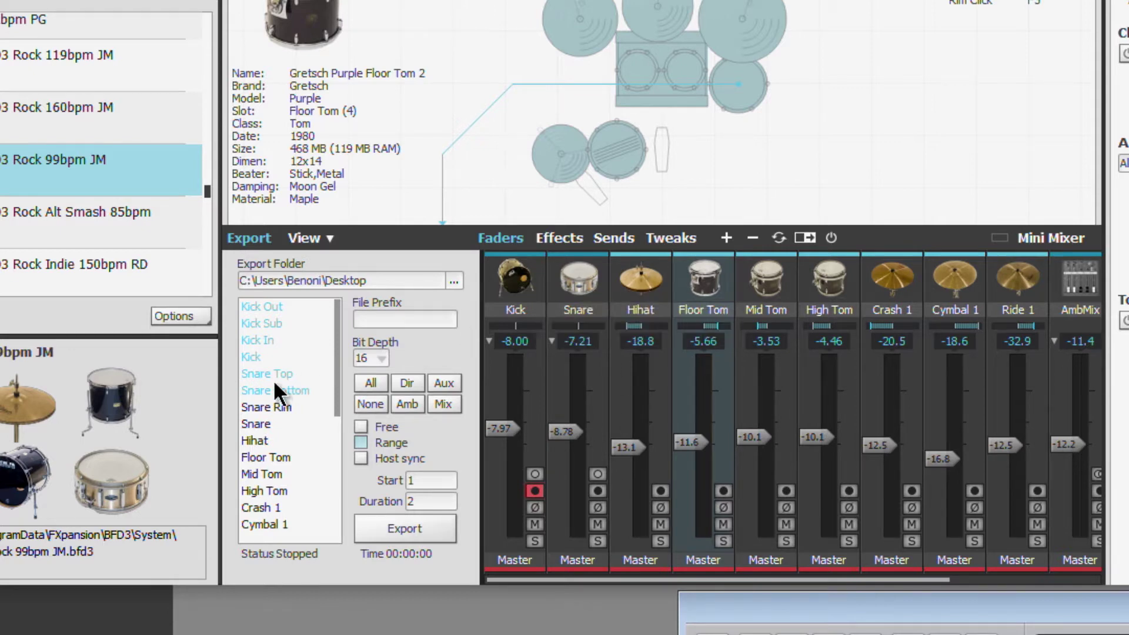
pyautogui.click(257, 439)
# Hide the export panel, disarm the Hihat, and leave Kick, Mid Tom and High Tom armed on the mixer strips
pyautogui.click(250, 238)
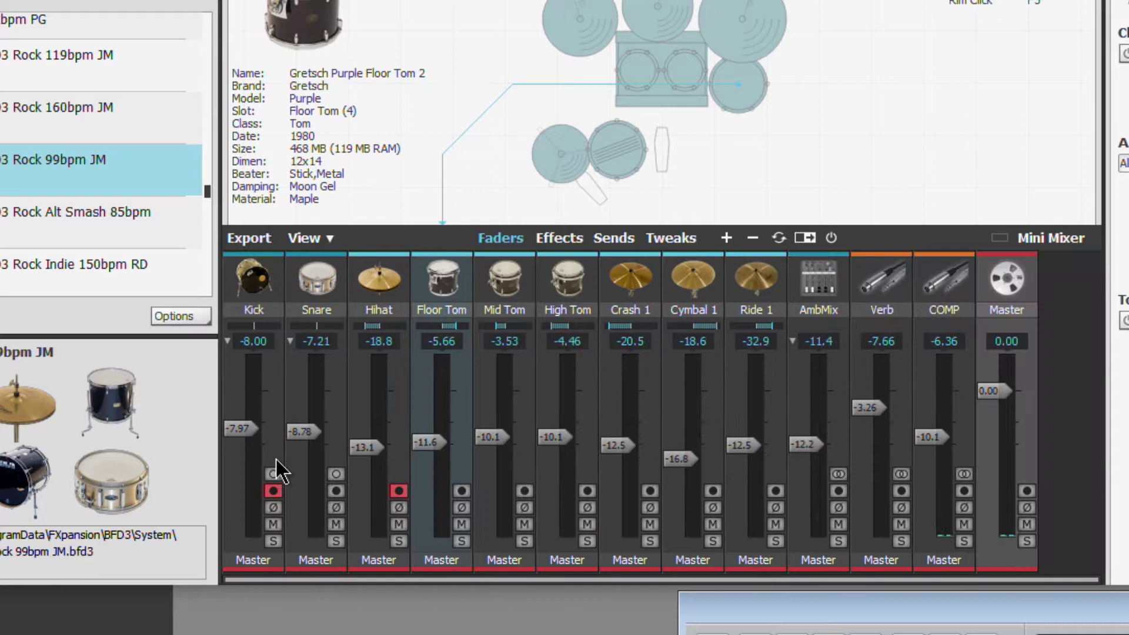
pyautogui.click(273, 491)
pyautogui.click(398, 490)
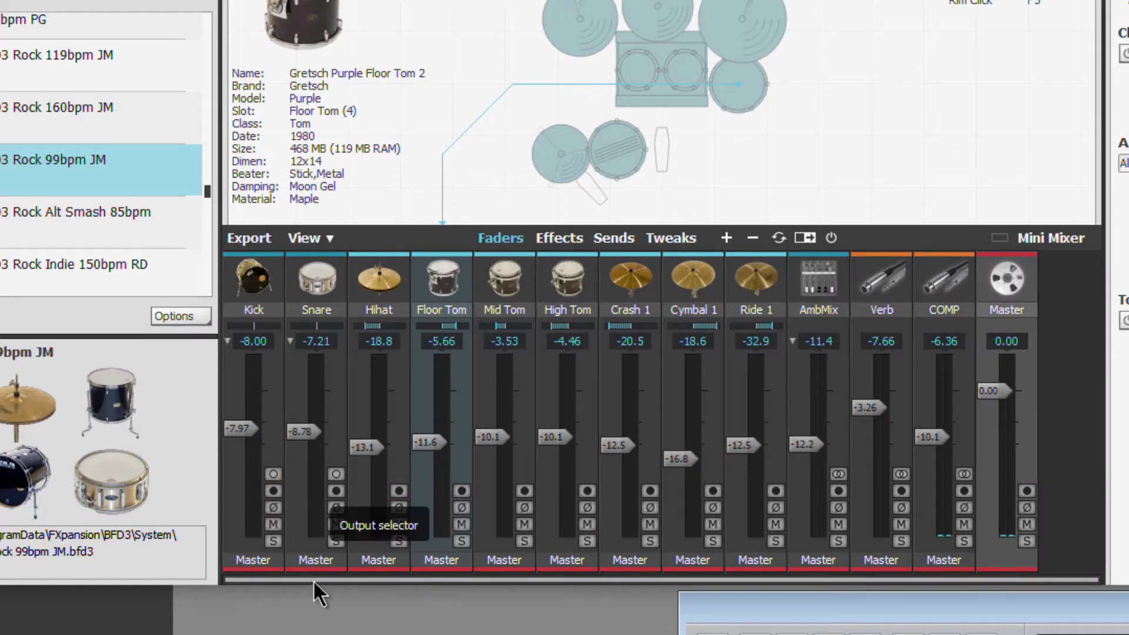
pyautogui.click(273, 491)
pyautogui.click(524, 491)
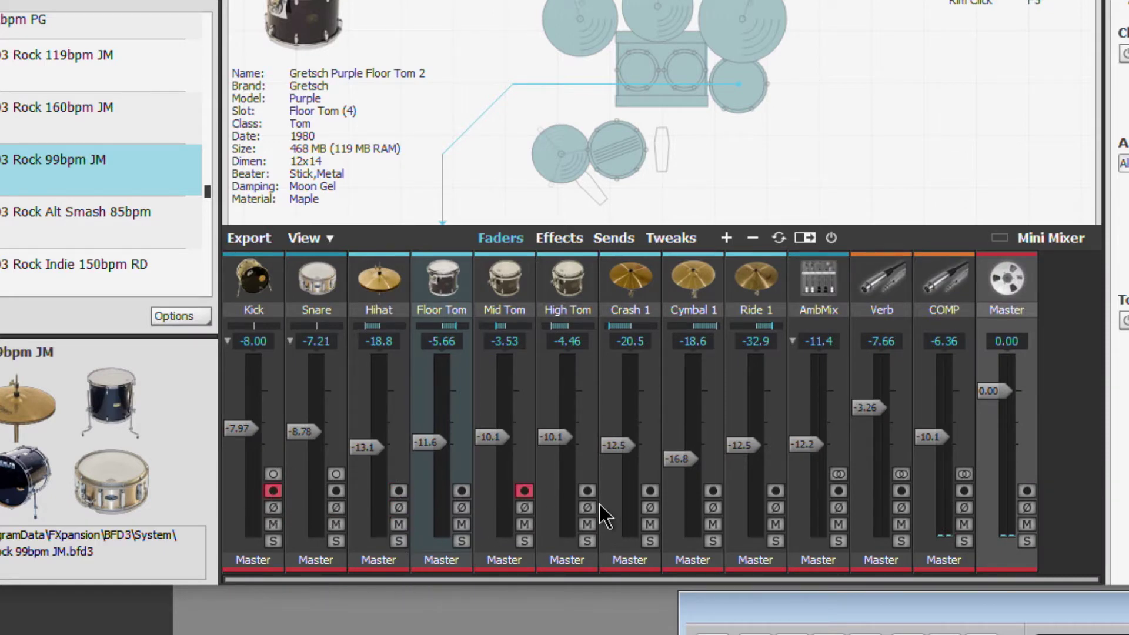
pyautogui.click(587, 491)
# Expand the kick's mic channels and disarm Kick Out, Kick Sub and Kick In, keeping the main Kick channel armed
pyautogui.click(255, 283)
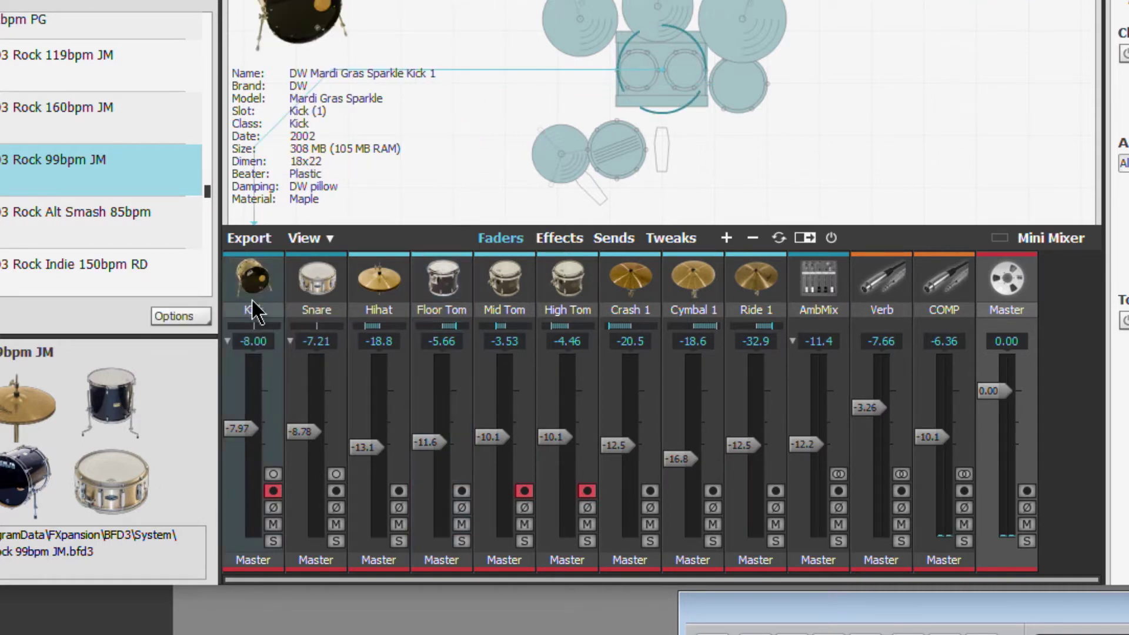
pyautogui.click(228, 342)
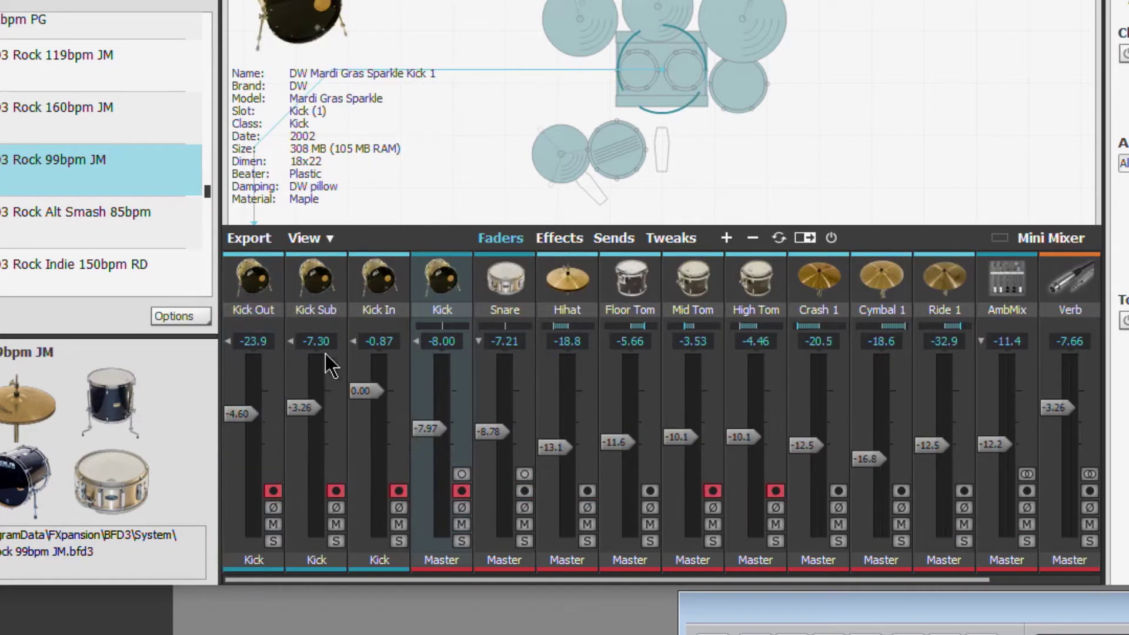
pyautogui.click(461, 492)
pyautogui.click(399, 491)
pyautogui.click(273, 491)
pyautogui.click(462, 491)
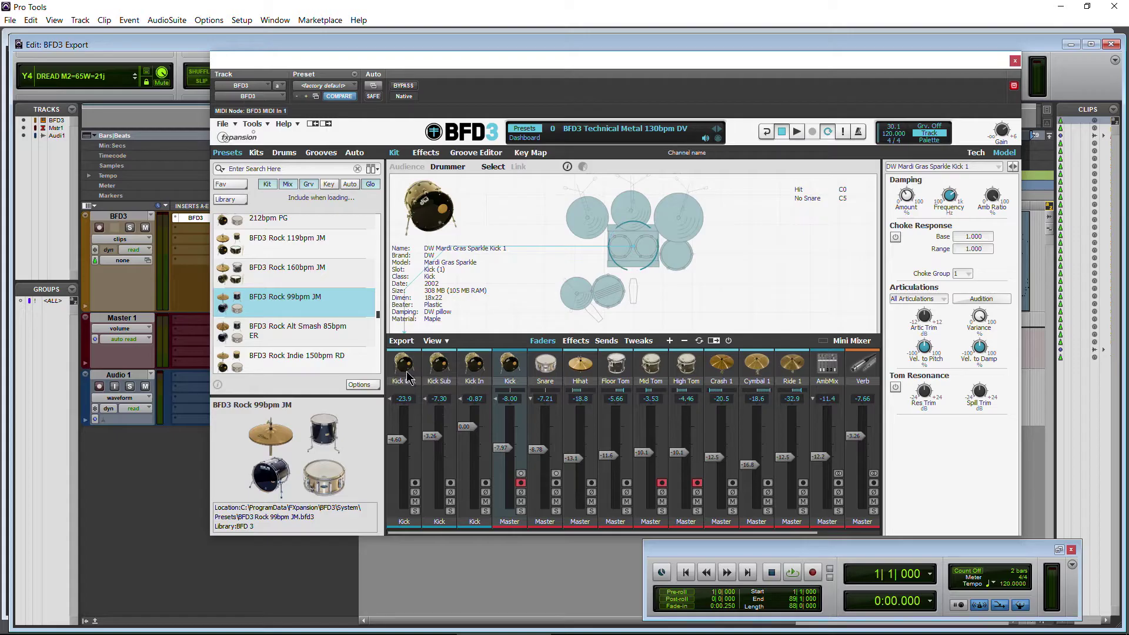
# Audition the kick and switch arming between its main channel and individual mics, ending with all four kick channels armed
pyautogui.click(637, 293)
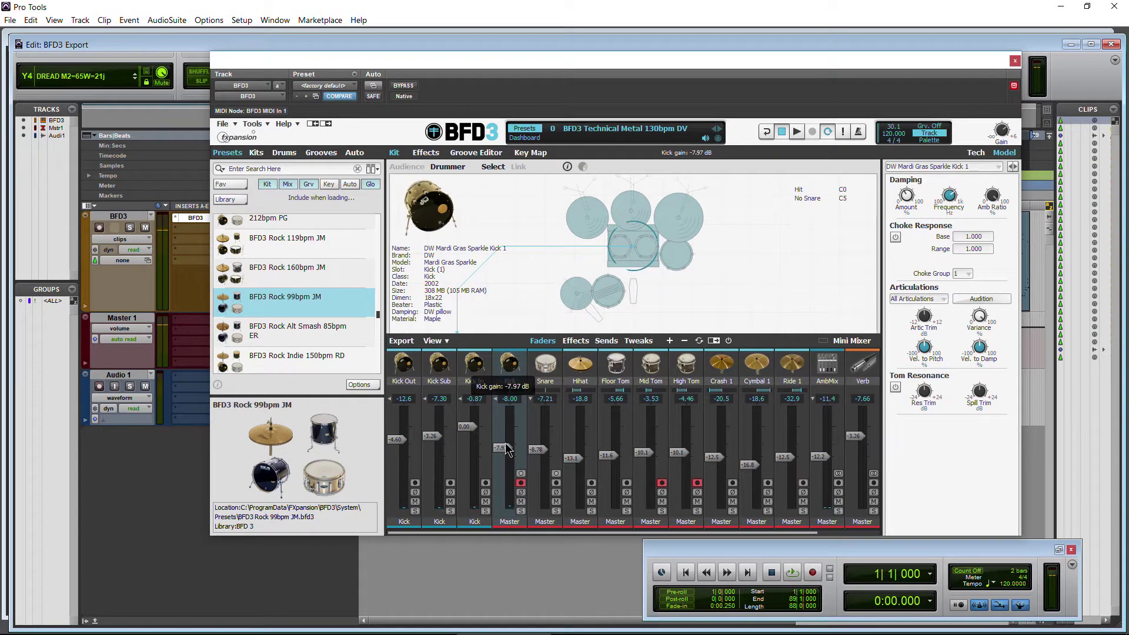
pyautogui.click(519, 483)
pyautogui.click(485, 483)
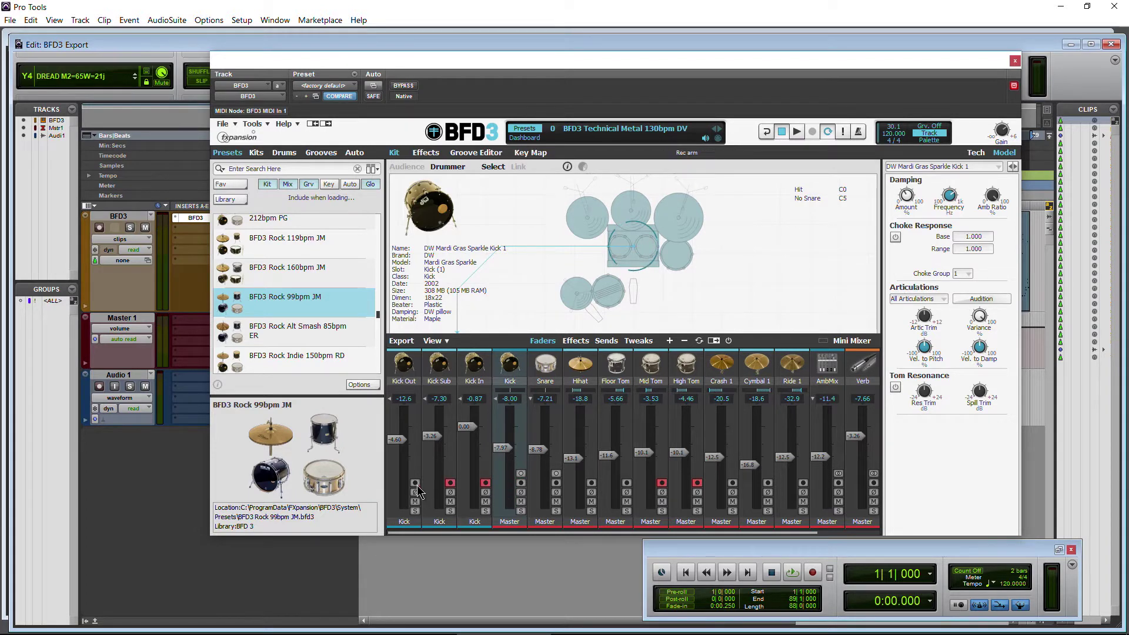
pyautogui.click(451, 483)
pyautogui.click(450, 483)
pyautogui.click(485, 483)
pyautogui.click(451, 483)
pyautogui.click(485, 483)
pyautogui.click(520, 483)
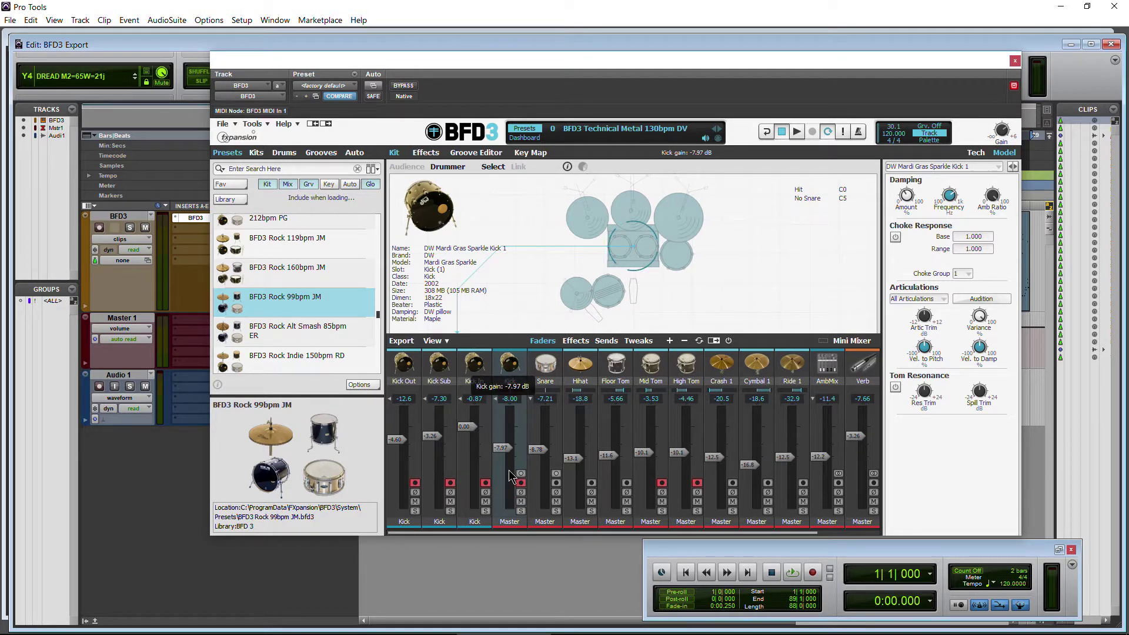
# Disarm all kick channels, collapse the kick's mic channels, and disarm Mid Tom and High Tom
pyautogui.click(485, 483)
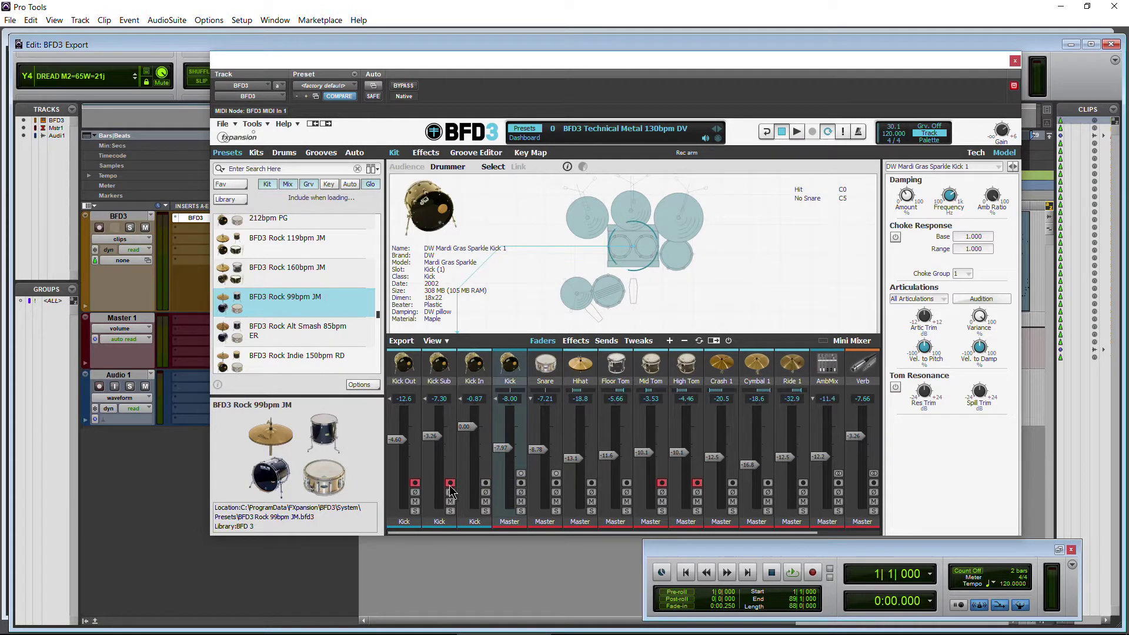
pyautogui.click(450, 482)
pyautogui.click(414, 482)
pyautogui.scroll(-3, 392, 406)
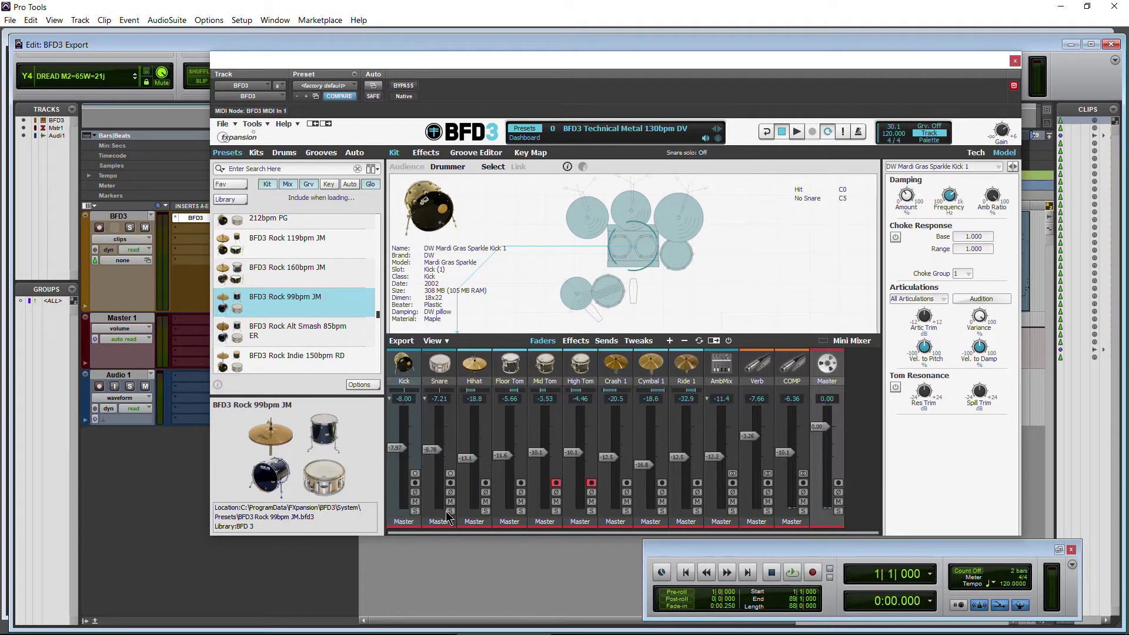
pyautogui.click(555, 483)
pyautogui.click(591, 483)
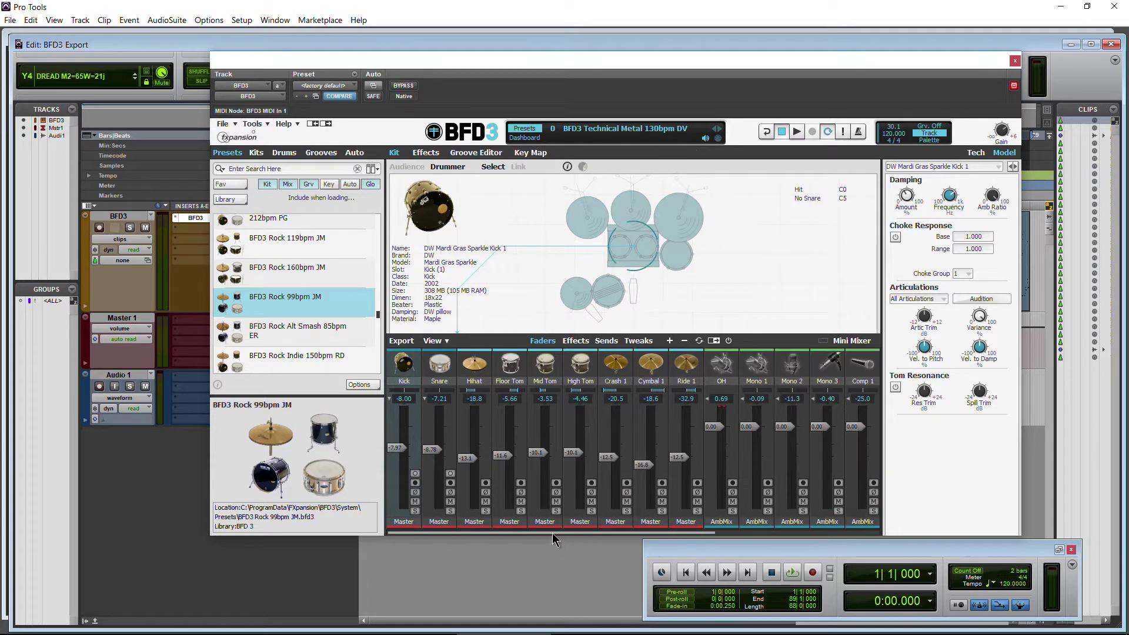
# Review the ambient mic channels grouped under AmbMix, collapse them, and show the export panel
pyautogui.moveTo(552, 532); pyautogui.dragTo(684, 533)
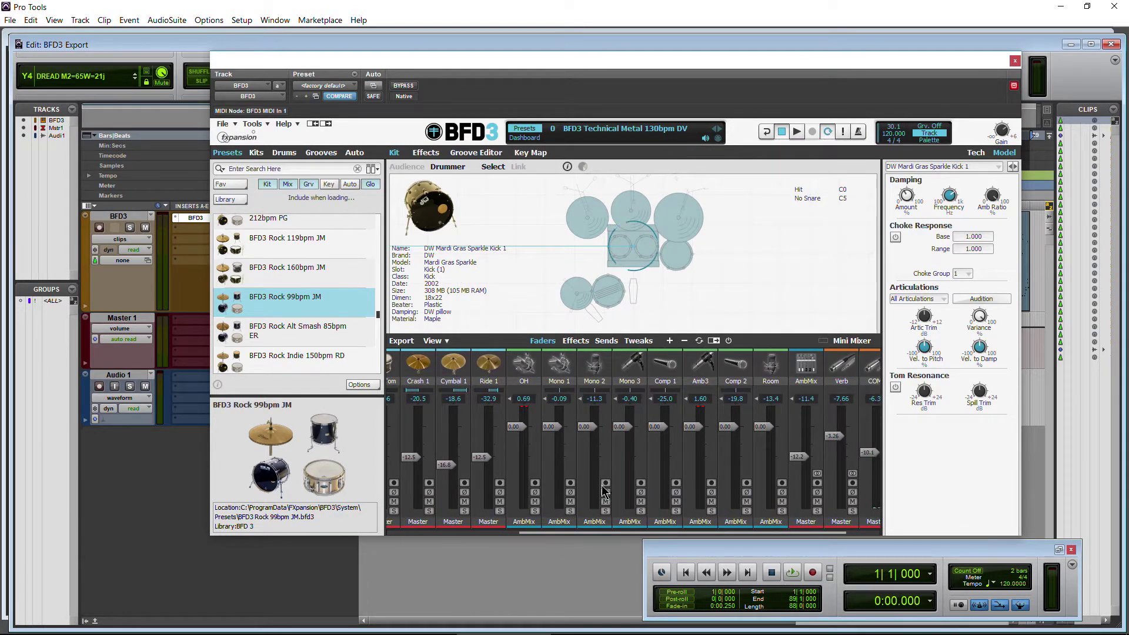
pyautogui.scroll(6, 794, 405)
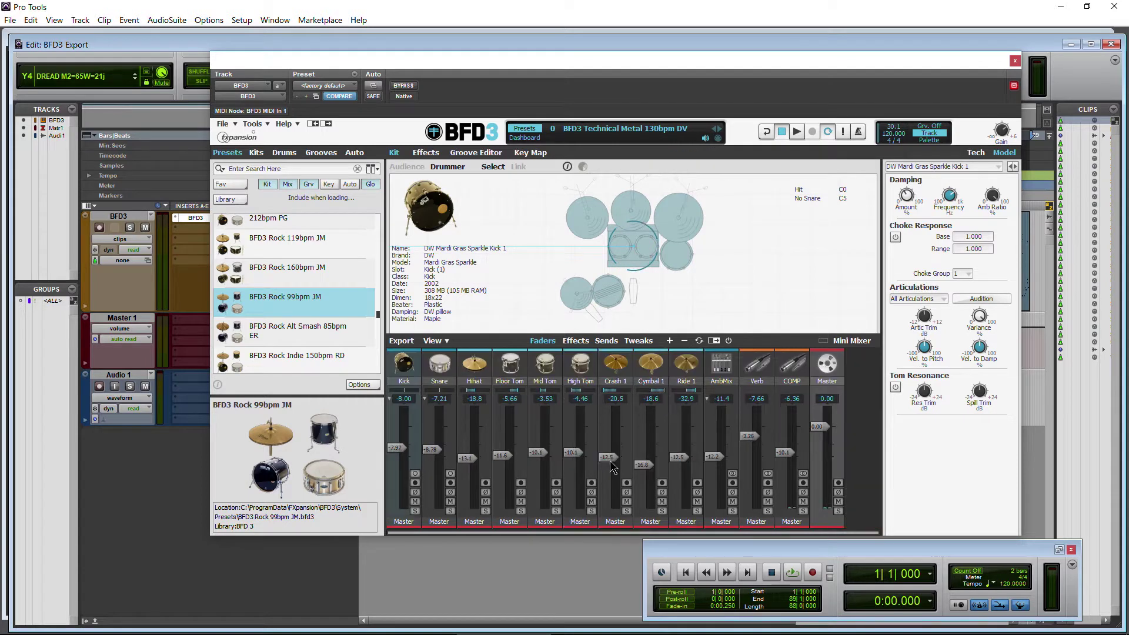
pyautogui.click(402, 340)
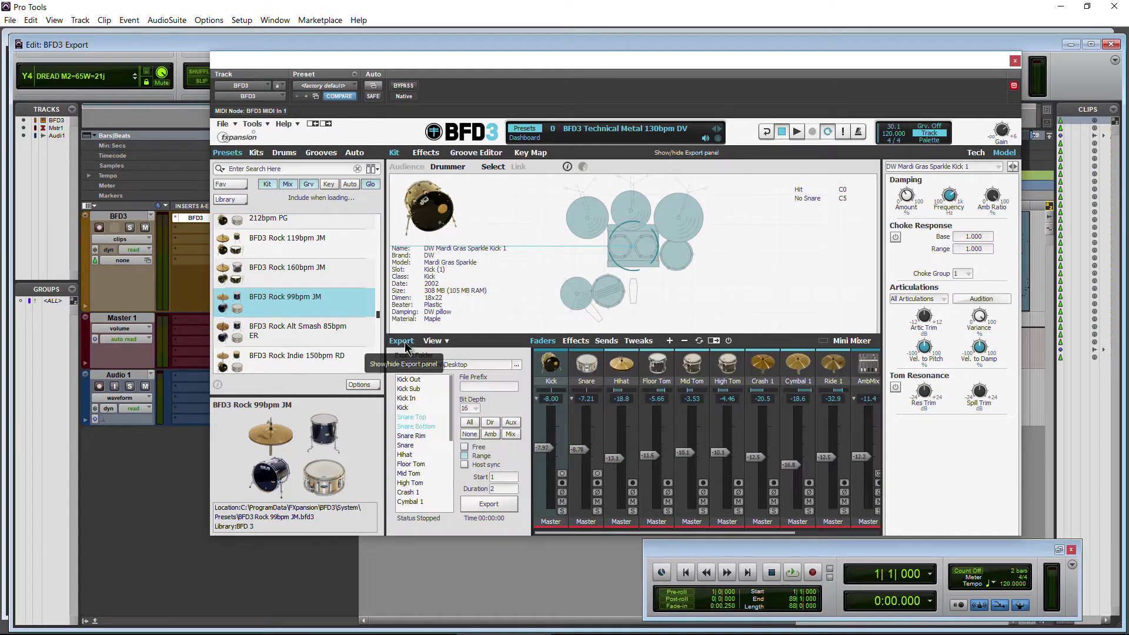
# Arm Kick Sub, Kick In and Kick in the export channel list, and disarm every channel at once
pyautogui.click(408, 389)
pyautogui.click(407, 400)
pyautogui.click(405, 410)
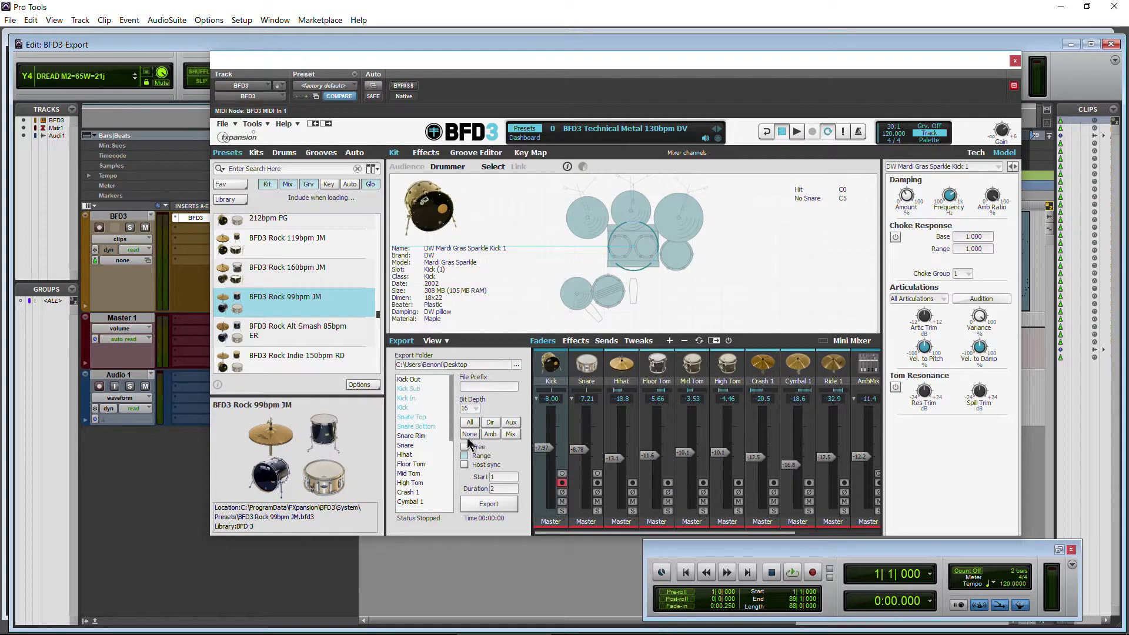
pyautogui.click(469, 435)
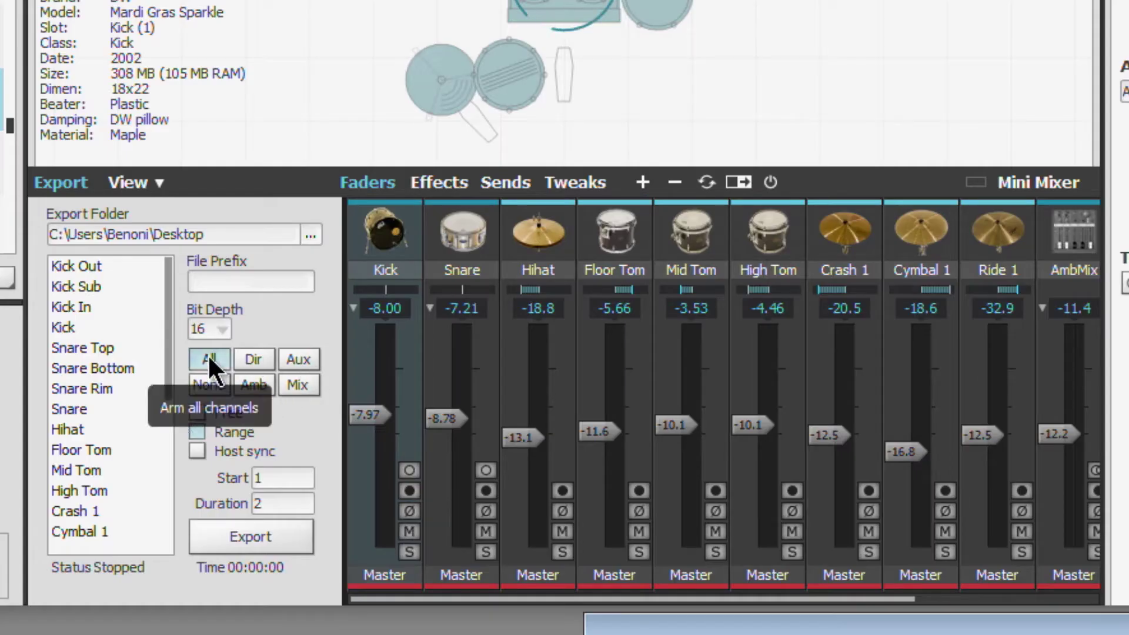
# Arm all mixer channels for export and check the channel list down to Master
pyautogui.click(208, 357)
pyautogui.moveTo(166, 318); pyautogui.dragTo(166, 464)
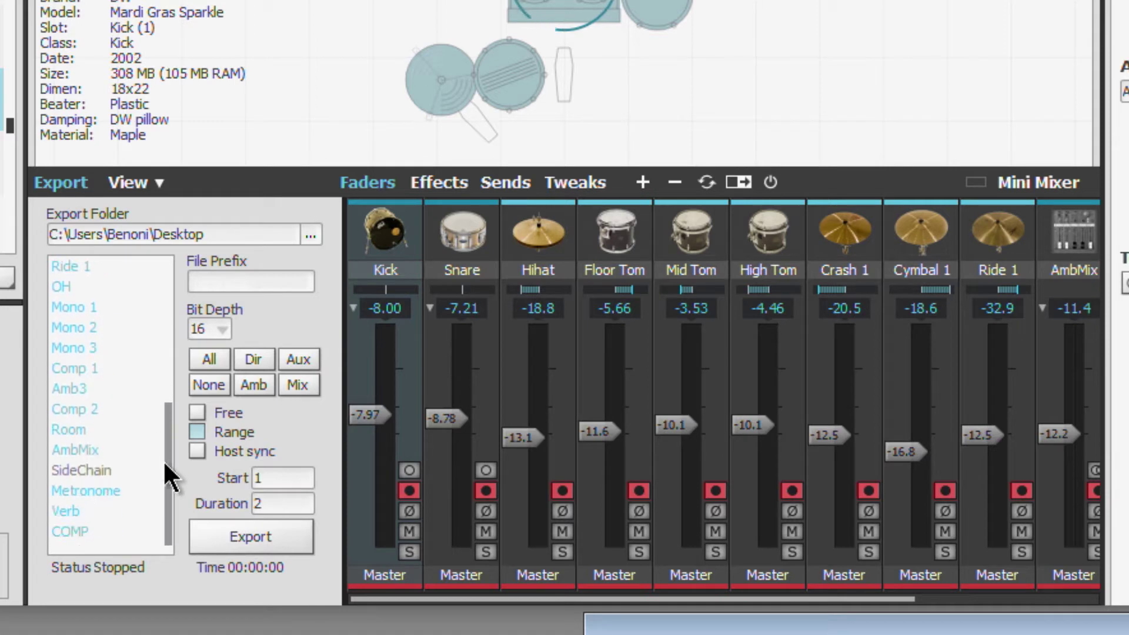
pyautogui.moveTo(164, 418); pyautogui.dragTo(164, 453)
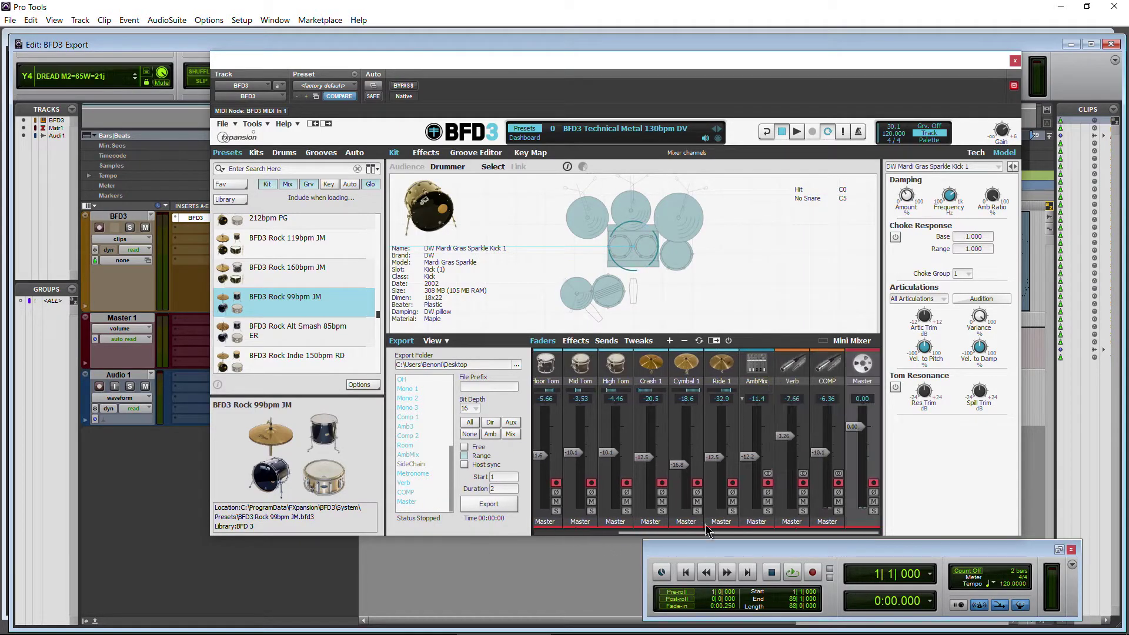
# Clear all armed channels, arm only the direct mic channels for export, and hide the export panel
pyautogui.click(469, 433)
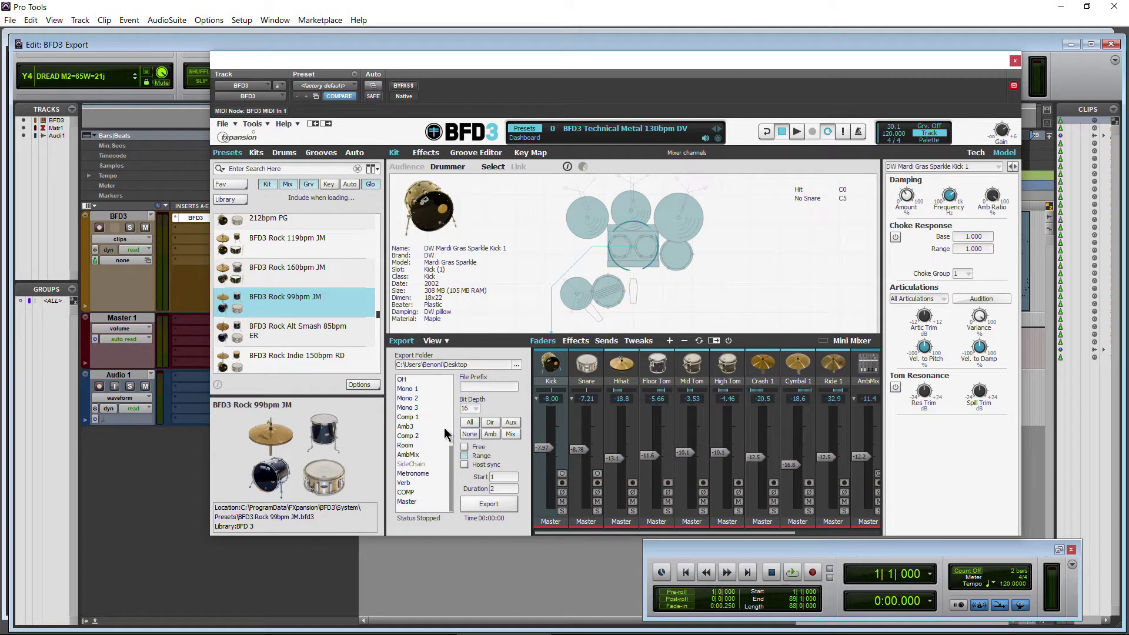
pyautogui.click(491, 423)
pyautogui.moveTo(456, 464); pyautogui.dragTo(455, 391)
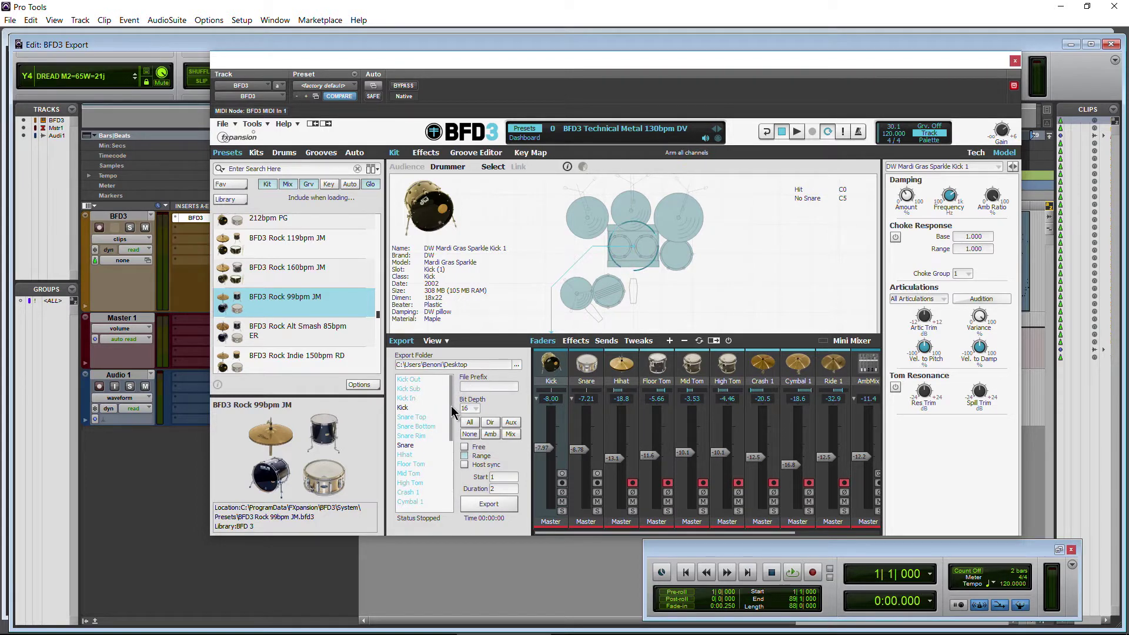
pyautogui.click(402, 341)
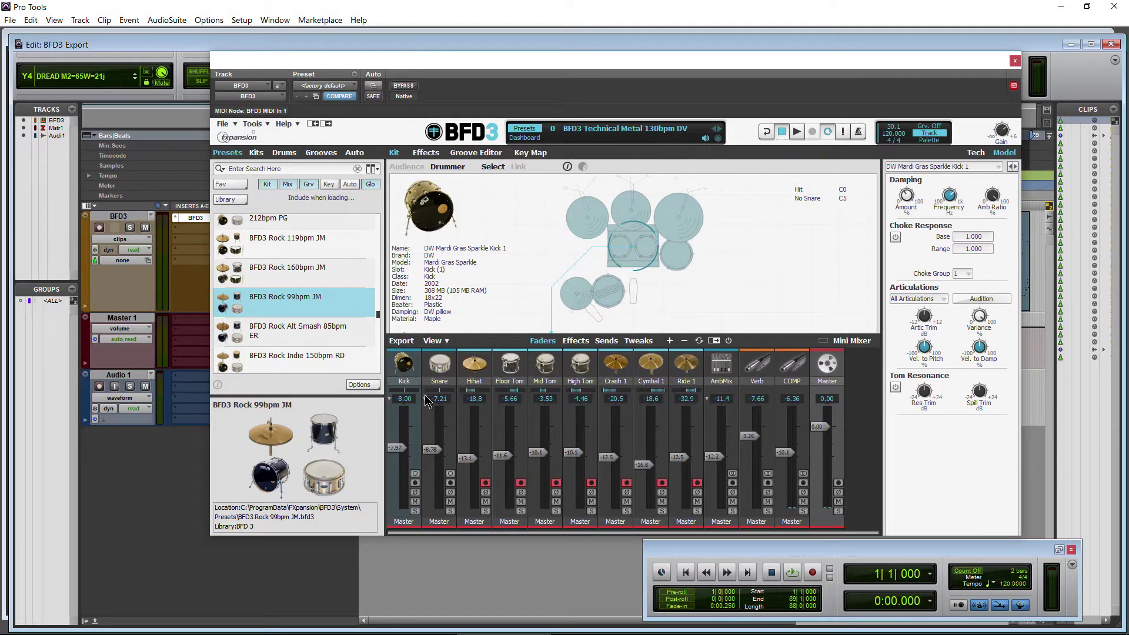
# Check the arming of the snare's individual mics and expand the AmbMix group to check the ambient channels
pyautogui.click(424, 399)
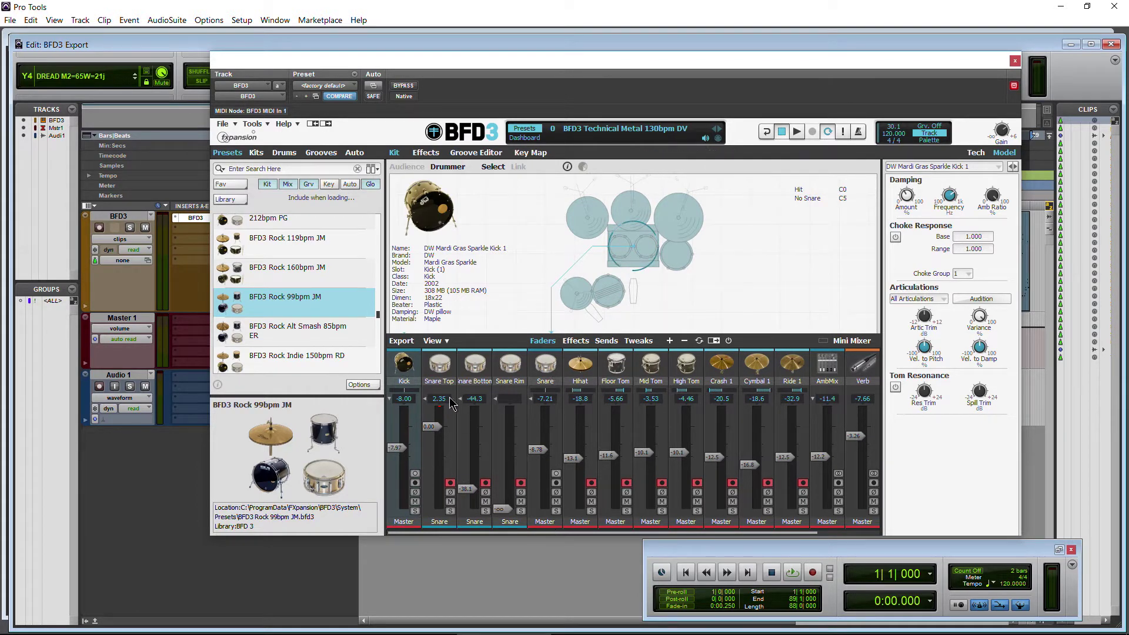
pyautogui.click(531, 401)
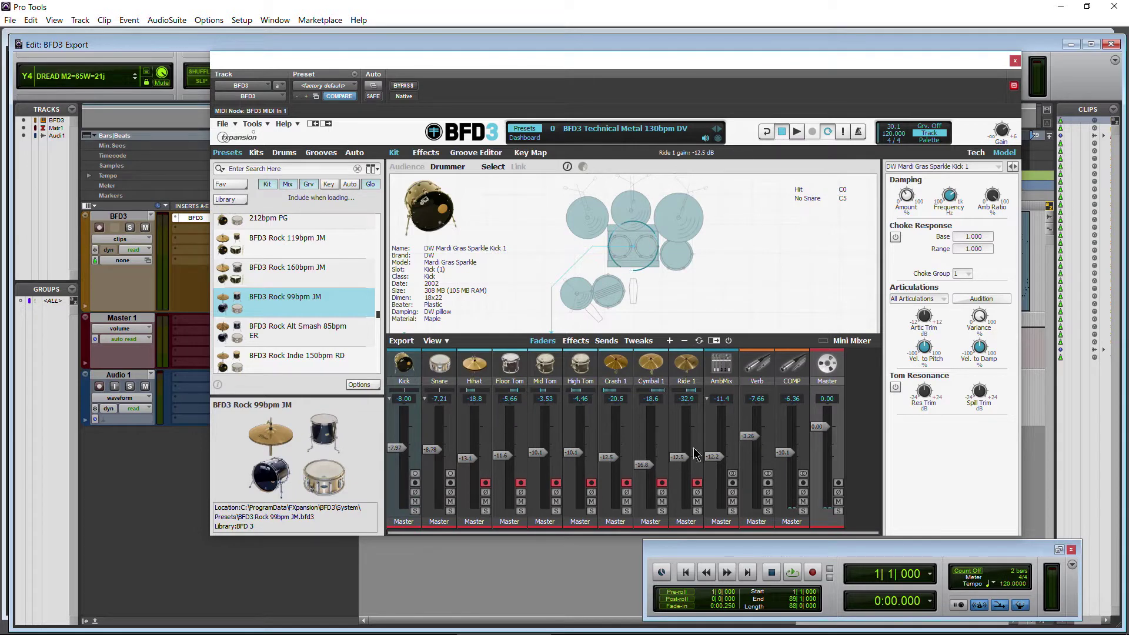
pyautogui.click(707, 399)
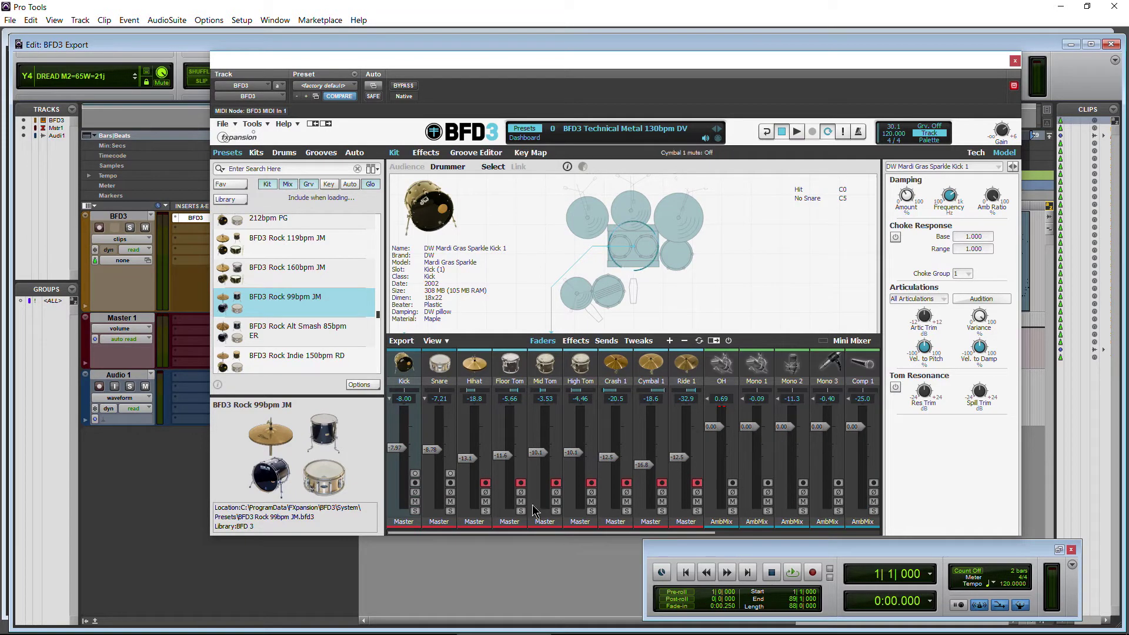
# Show the export panel again and arm the auxiliary channels in addition to the armed direct and ambient channels, checking the mixer
pyautogui.click(402, 341)
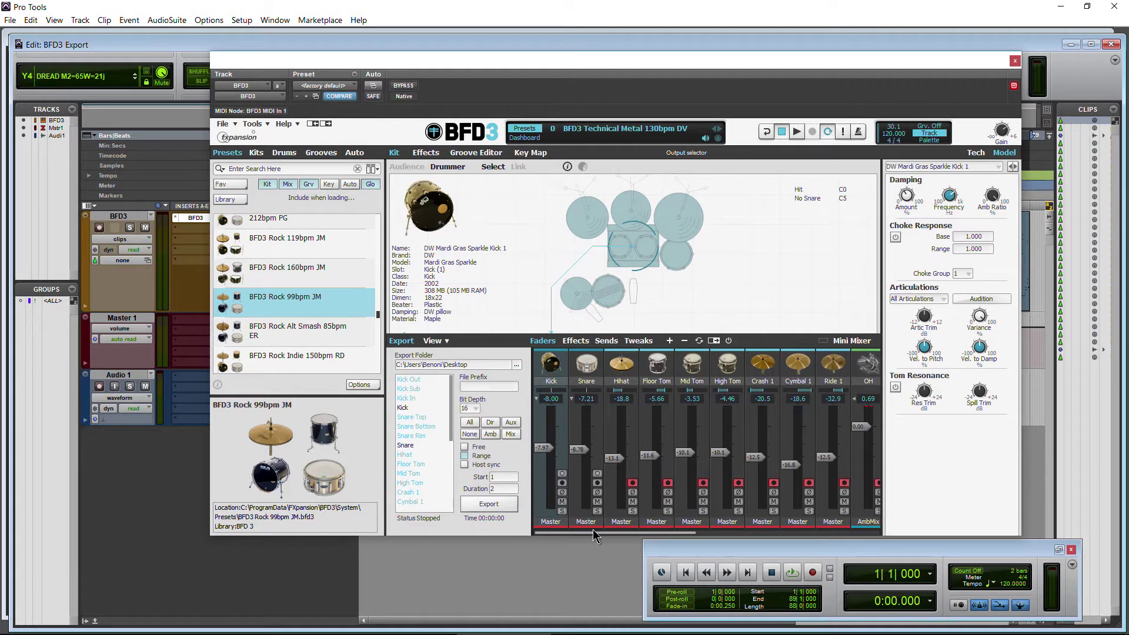
pyautogui.scroll(-5, 597, 533)
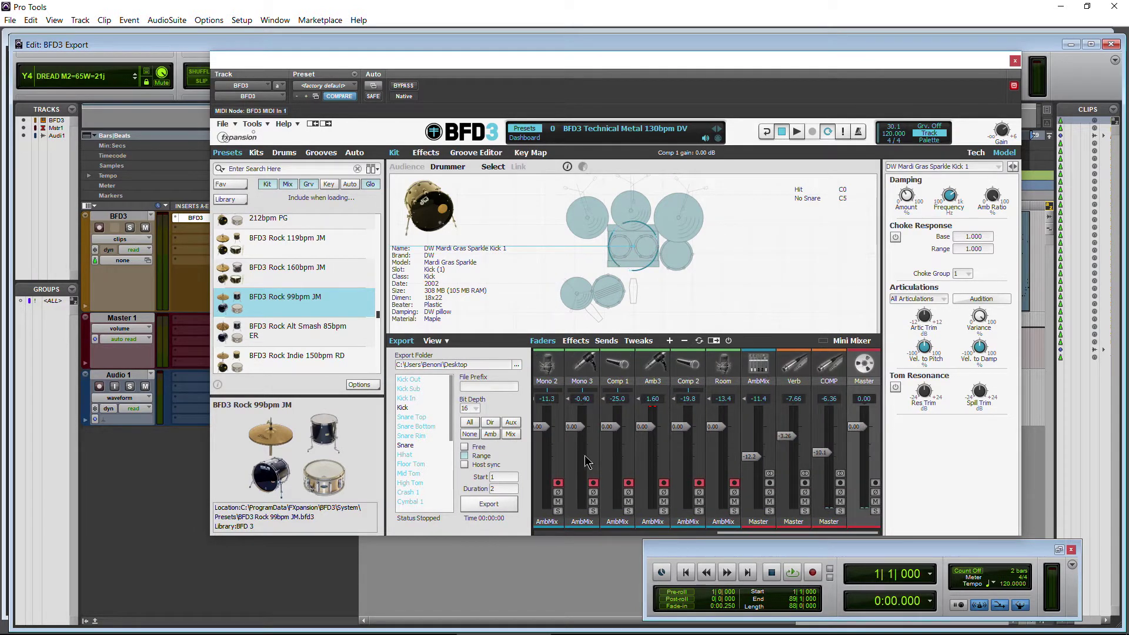
pyautogui.click(511, 423)
pyautogui.click(513, 422)
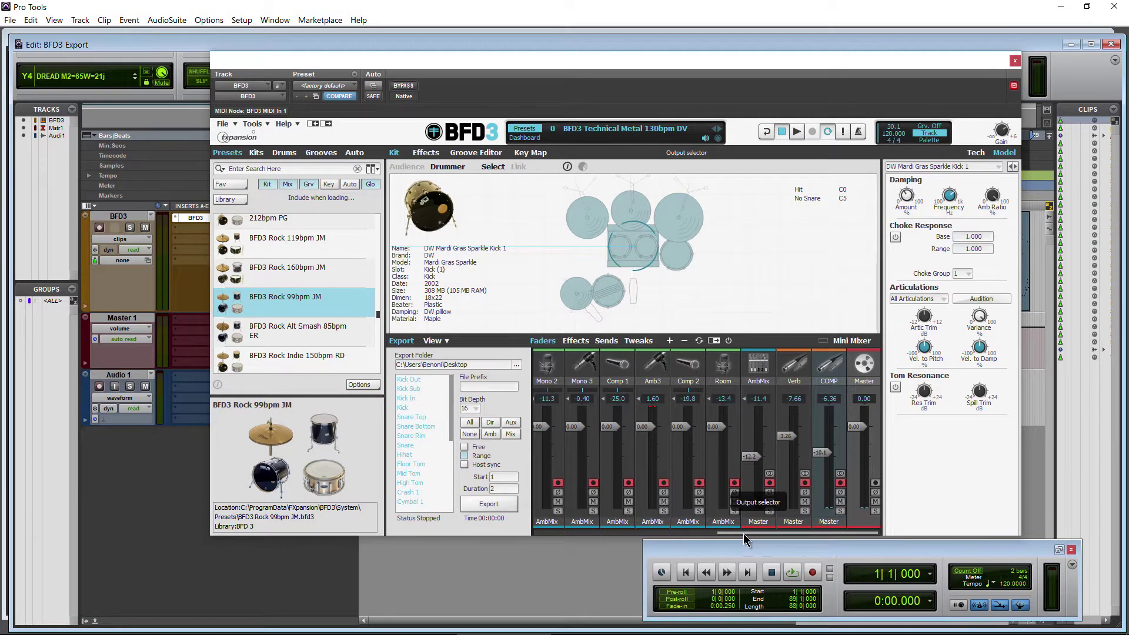
pyautogui.moveTo(743, 534); pyautogui.dragTo(435, 530)
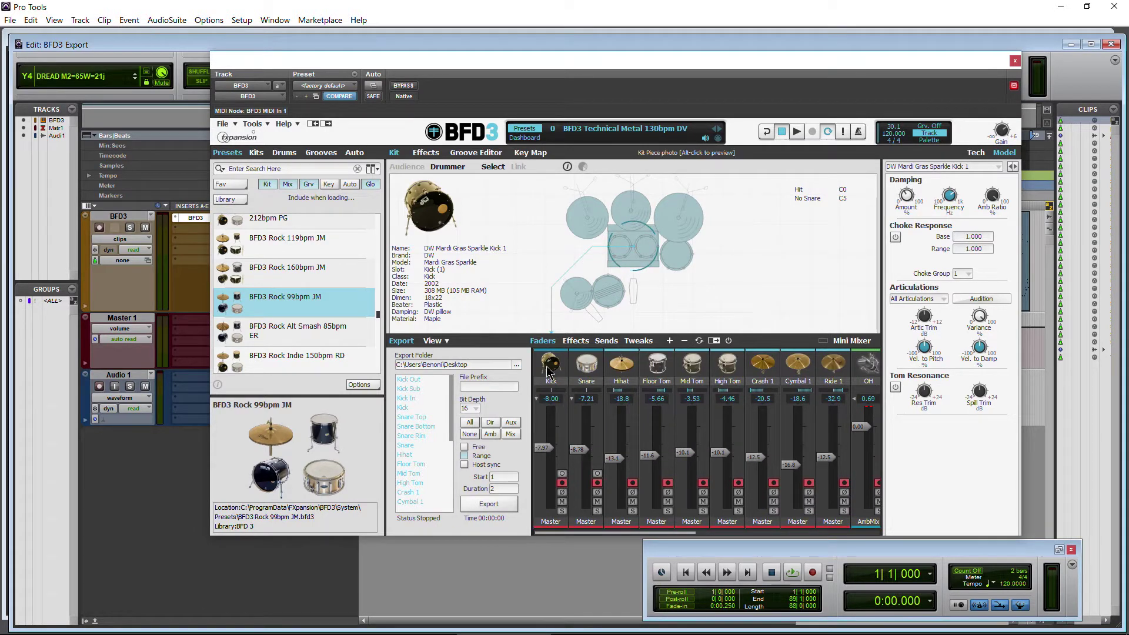
# Clear all armed channels, arm only the auxiliary channels, and check their arming across the mixer
pyautogui.click(470, 436)
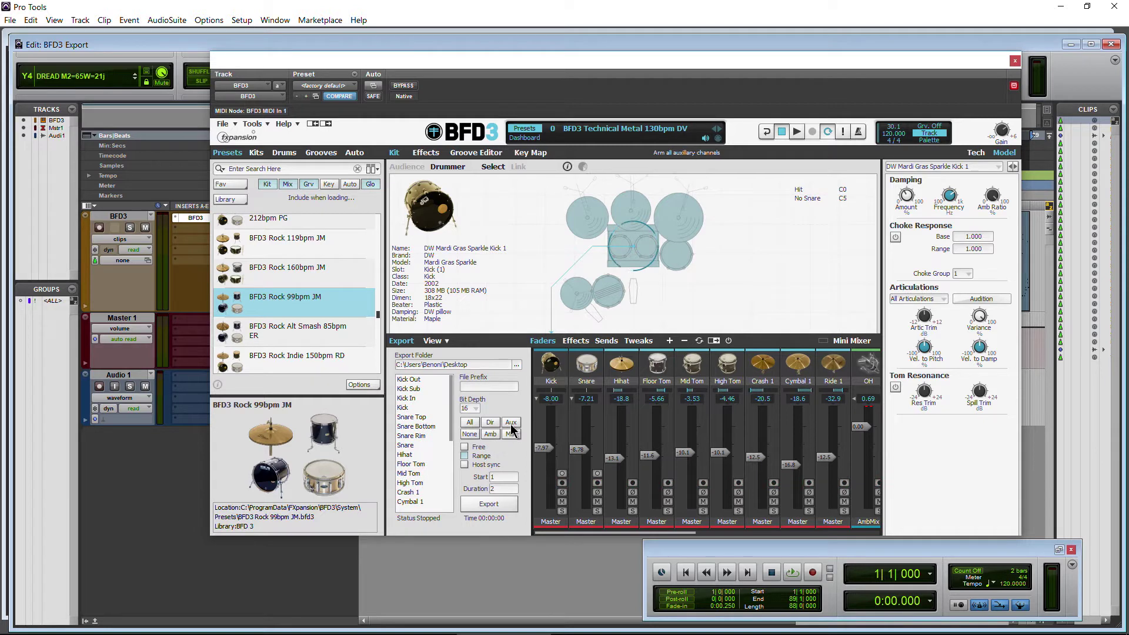
pyautogui.click(560, 480)
pyautogui.moveTo(565, 534); pyautogui.dragTo(753, 528)
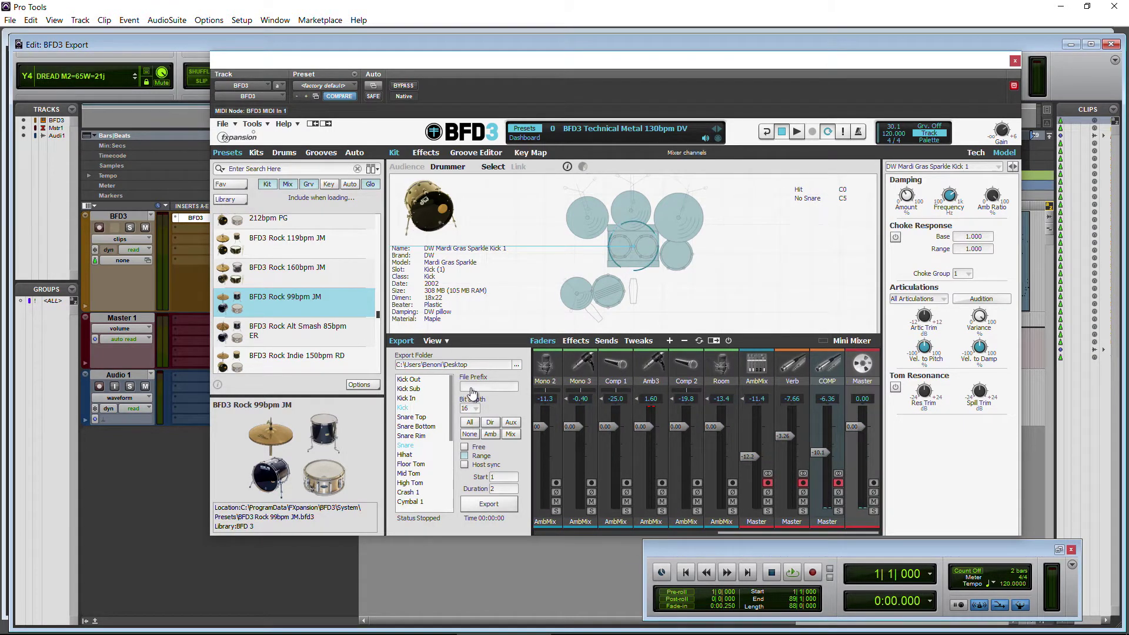
# Try out arming the mix channels, check the mixer, and arm every channel for export
pyautogui.click(510, 435)
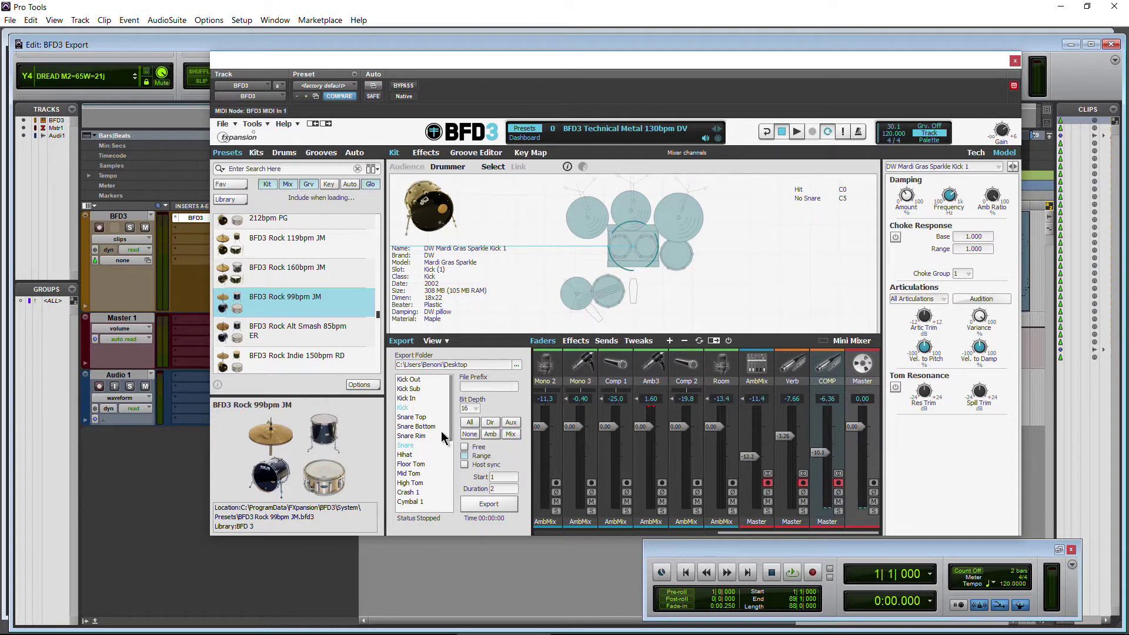
pyautogui.click(511, 435)
pyautogui.moveTo(748, 534); pyautogui.dragTo(477, 529)
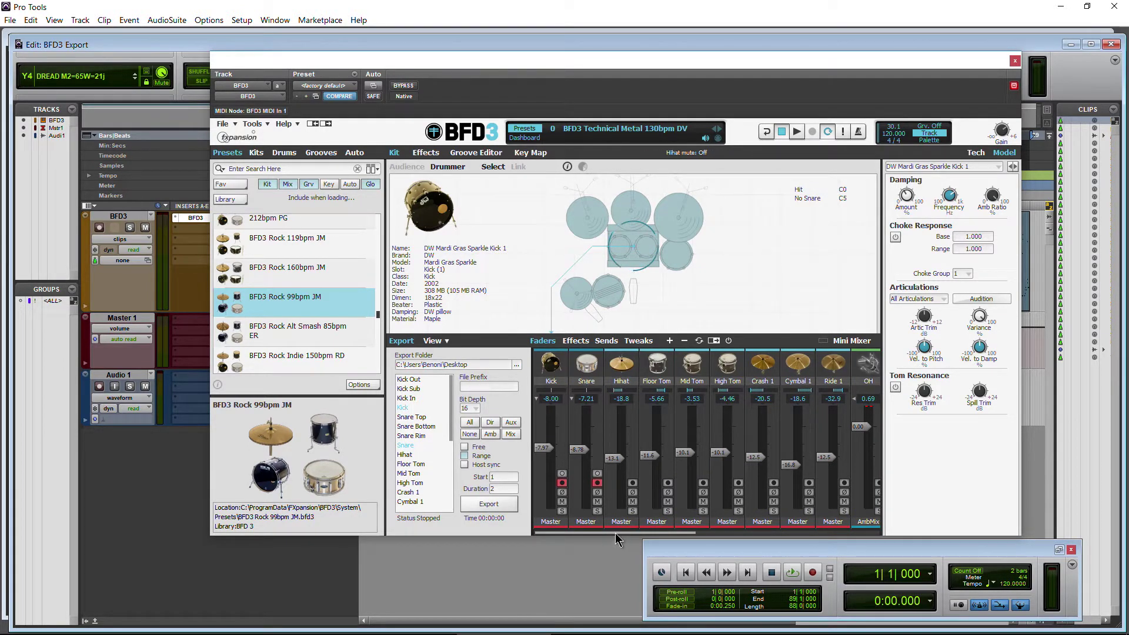
pyautogui.moveTo(615, 532); pyautogui.dragTo(587, 540)
pyautogui.click(469, 434)
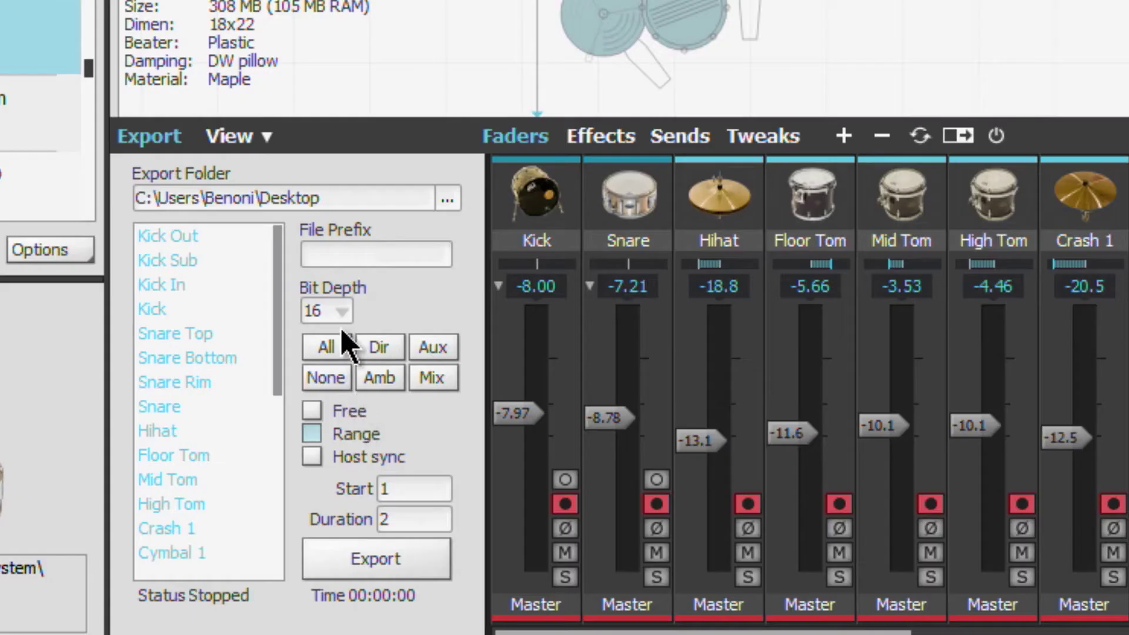
# Set the export bit depth to 24 and enter EX as the file prefix
pyautogui.click(340, 311)
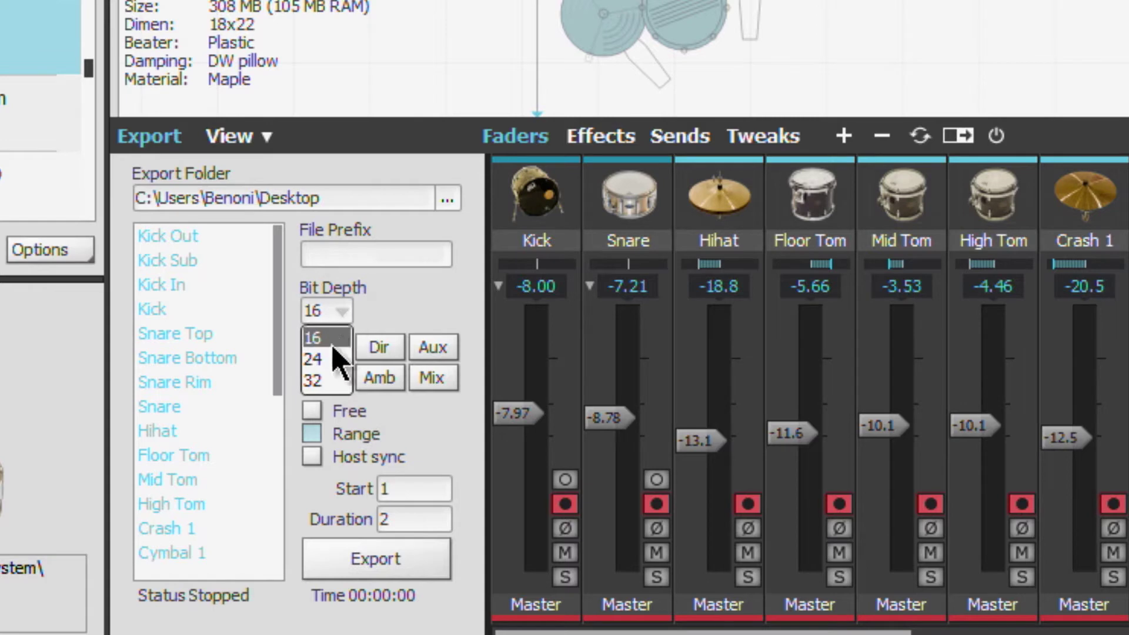
pyautogui.click(341, 358)
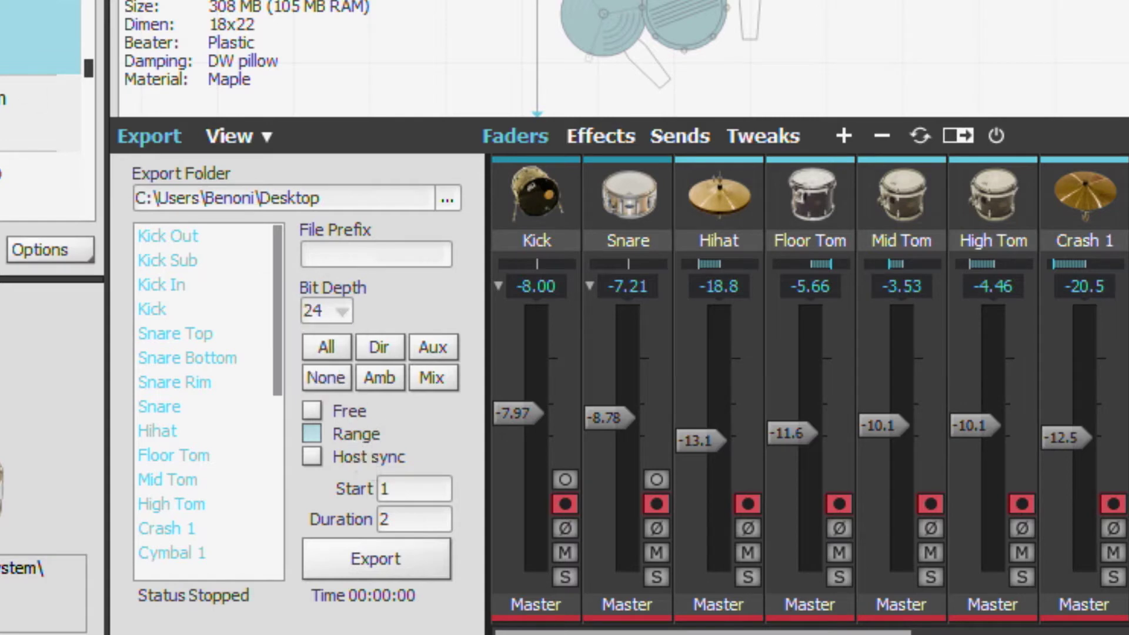
pyautogui.click(343, 310)
pyautogui.click(385, 317)
pyautogui.click(375, 260)
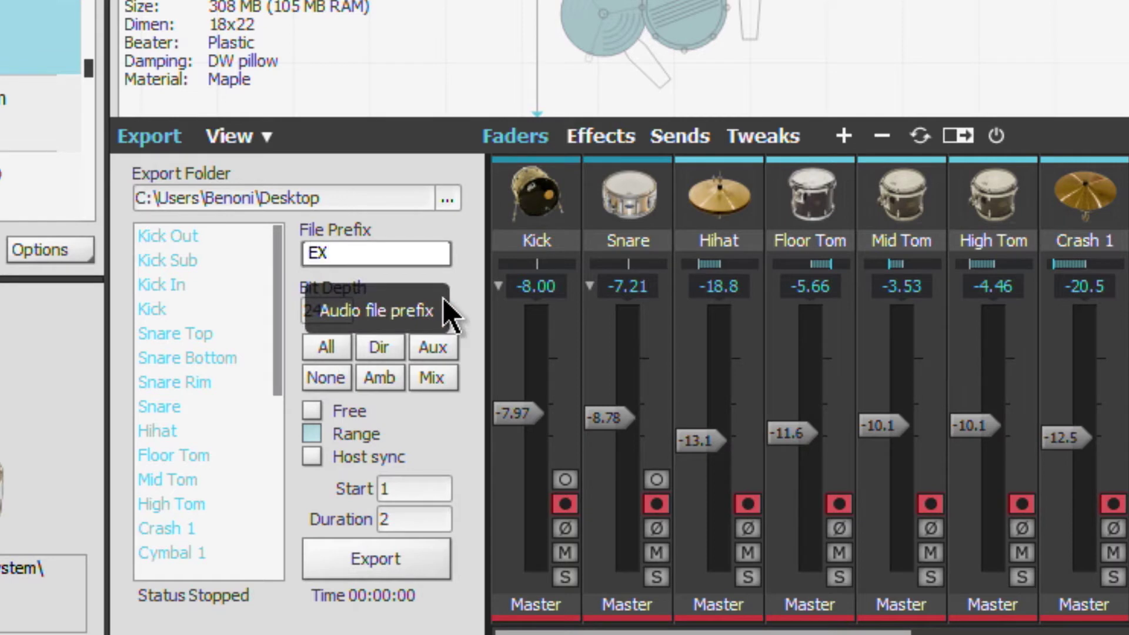
pyautogui.click(463, 287)
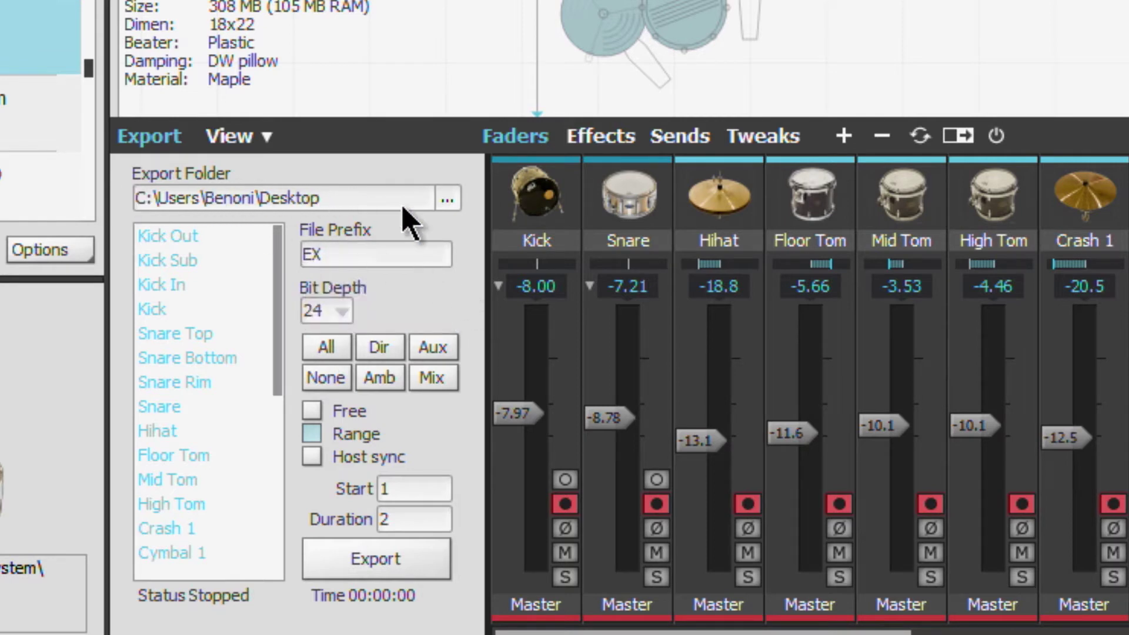
# Set the export folder to BFD3 Export Audio, inside the BFD3 Export folder on the Recording (R:) drive
pyautogui.click(448, 199)
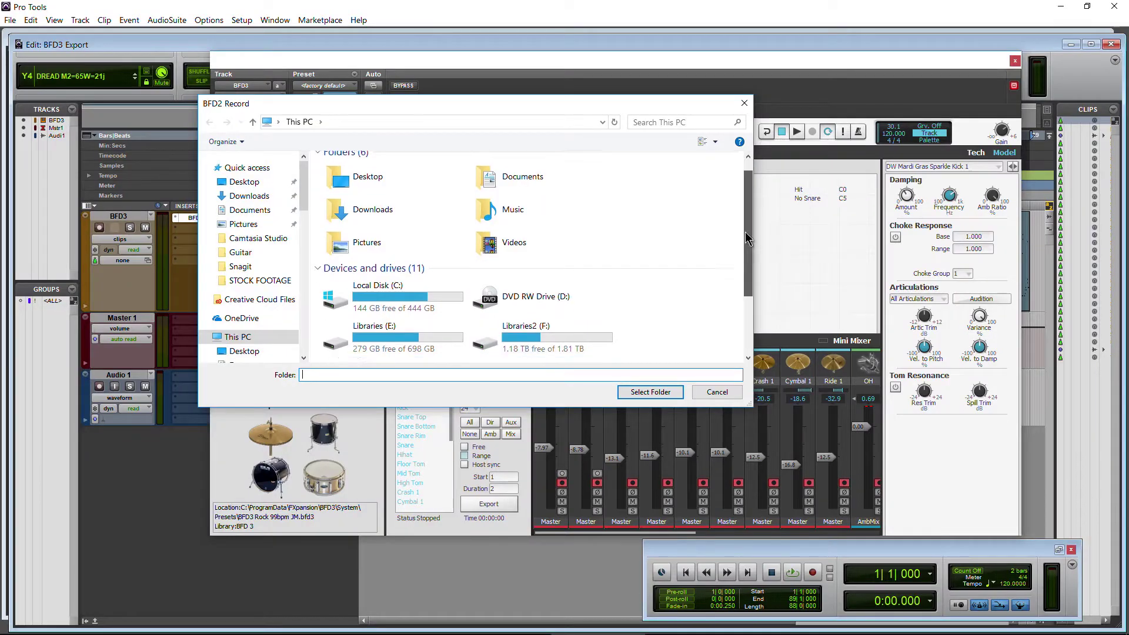
pyautogui.scroll(-3, 1047, 118)
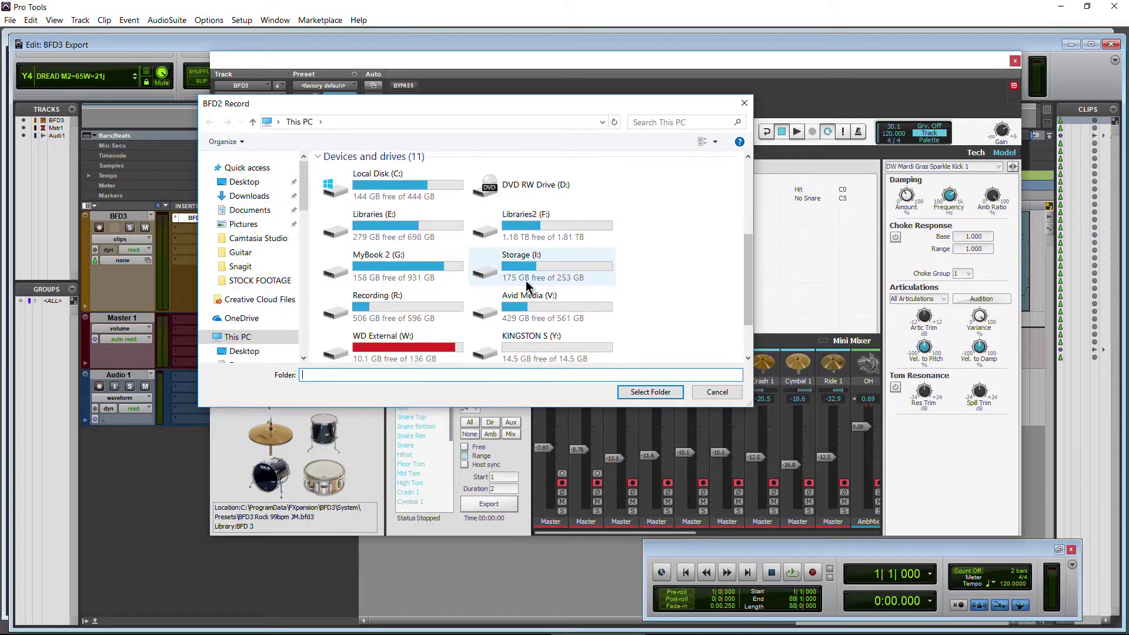
pyautogui.doubleClick(410, 323)
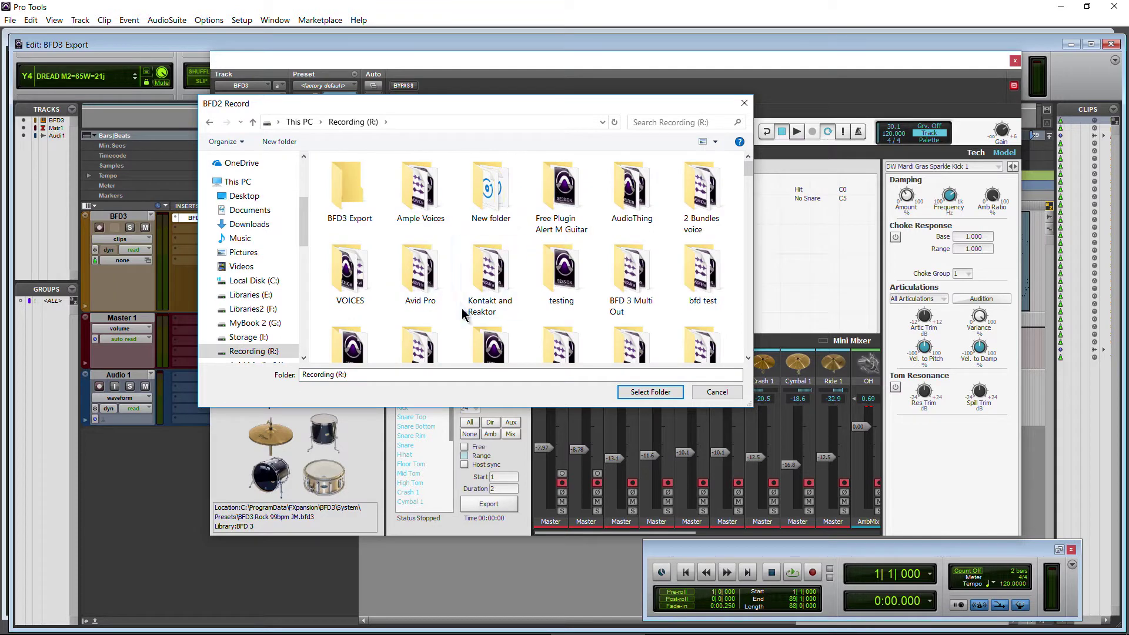
pyautogui.doubleClick(349, 191)
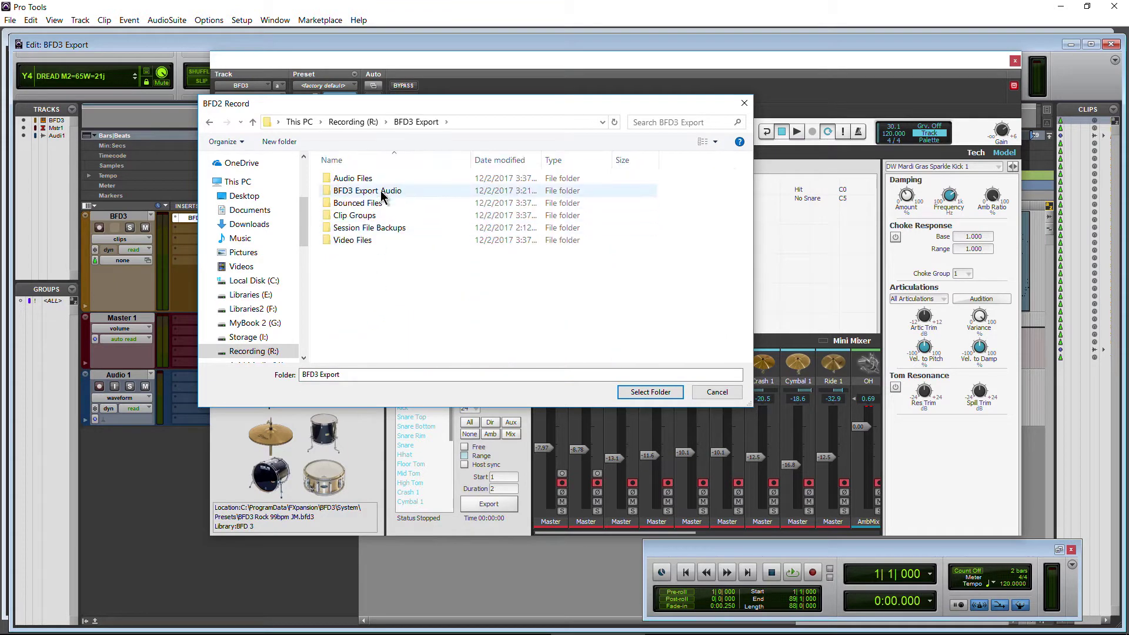
pyautogui.click(381, 193)
pyautogui.doubleClick(381, 192)
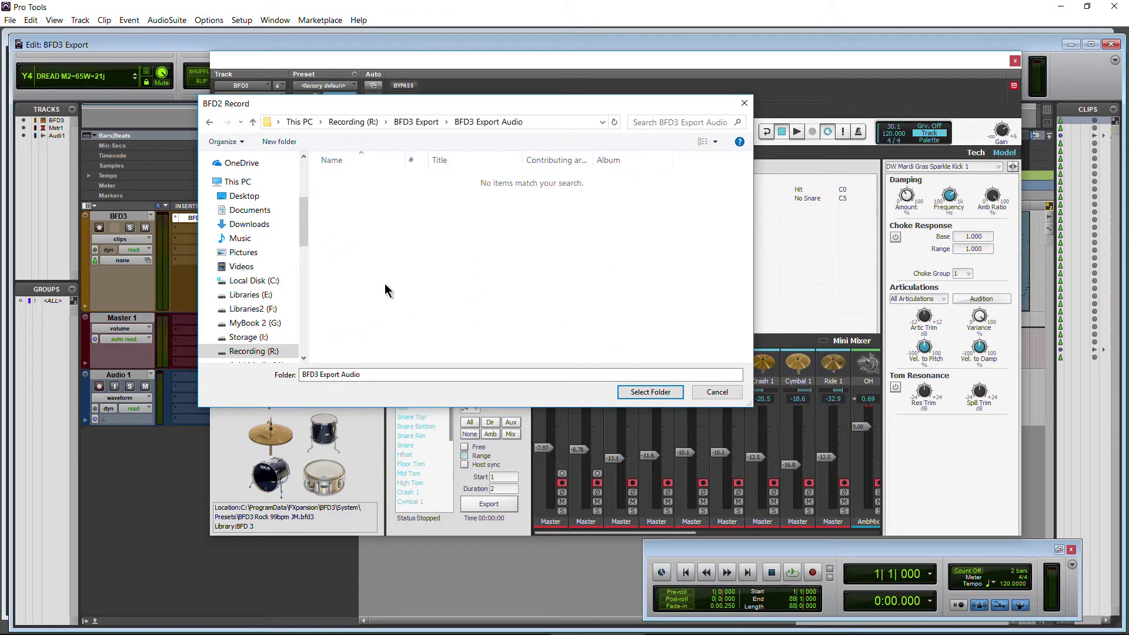
pyautogui.click(650, 392)
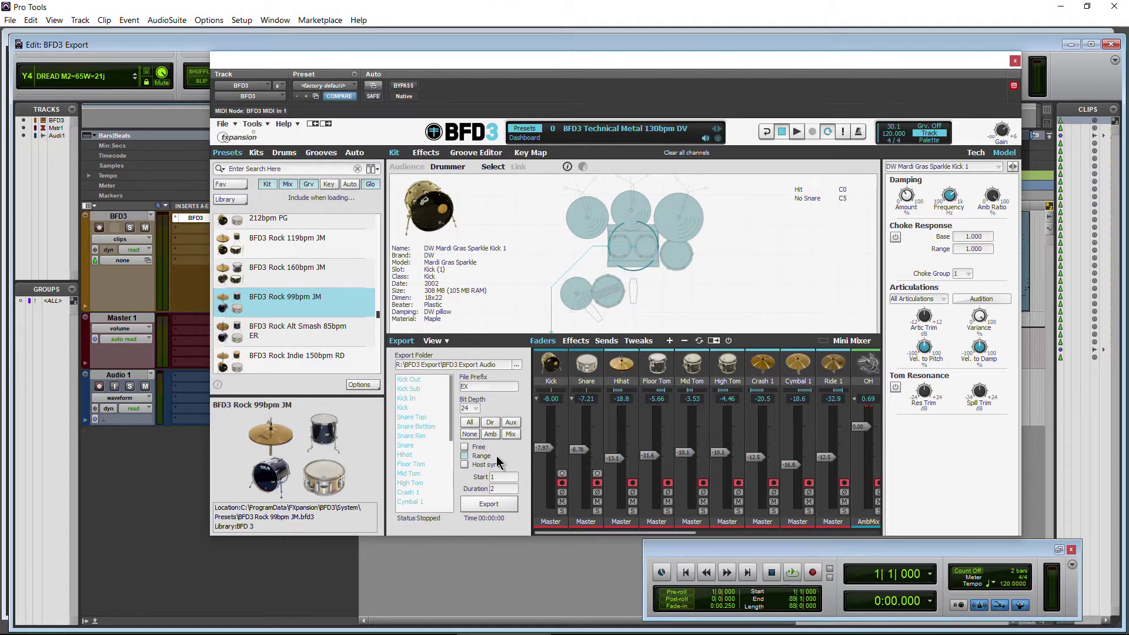
# Choose the Free export mode, start the export, play the groove in BFD3, and stop both playback and export
pyautogui.click(465, 448)
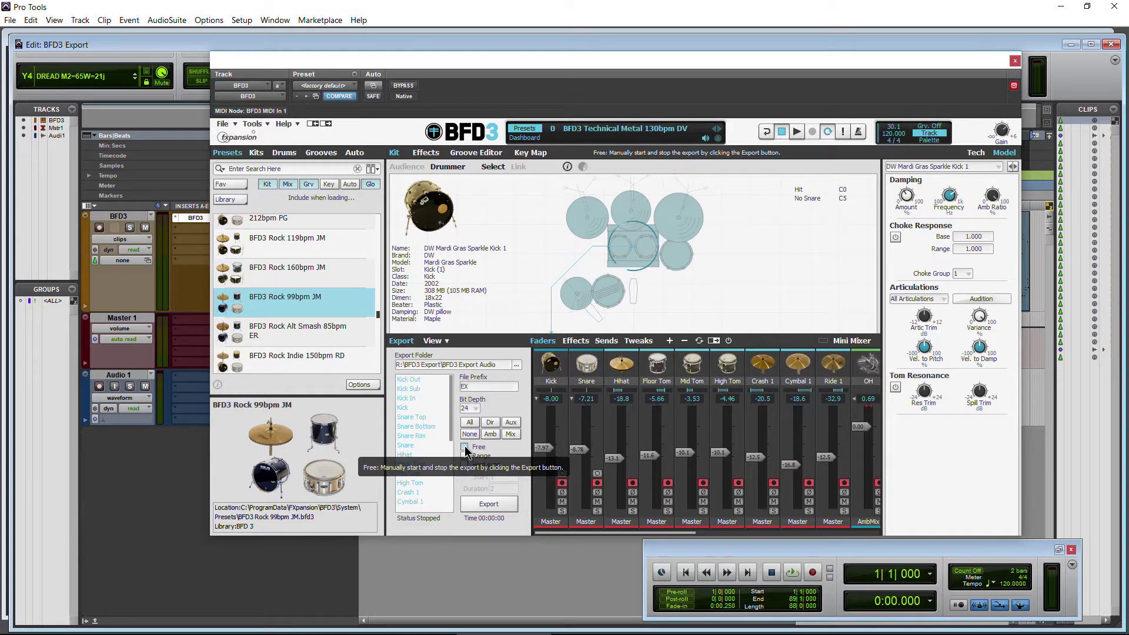
pyautogui.click(496, 505)
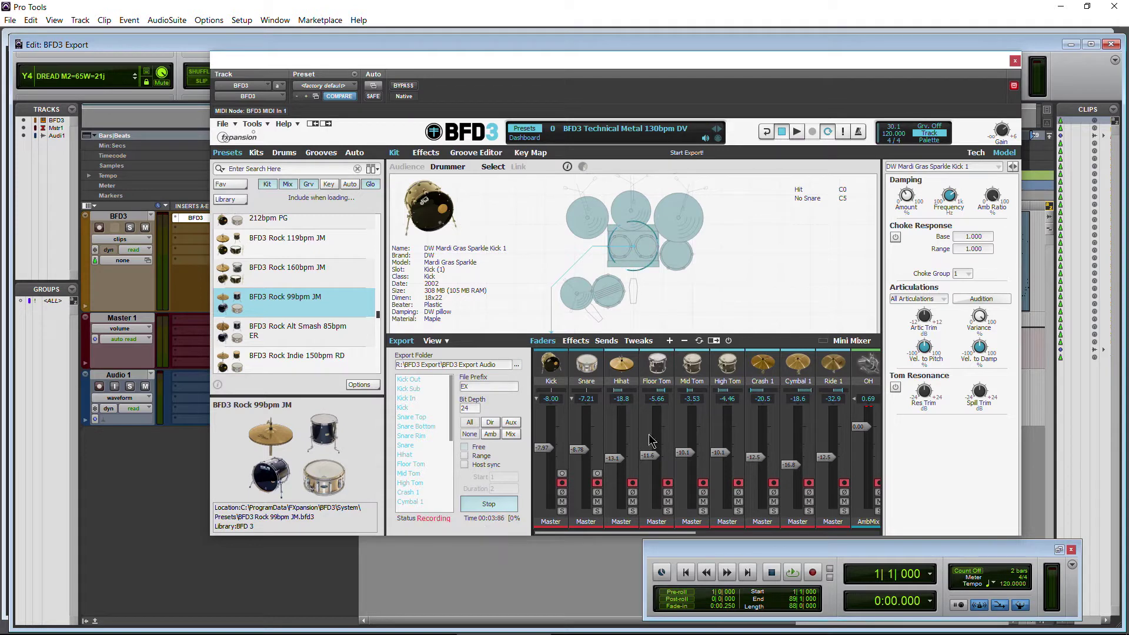
pyautogui.click(796, 132)
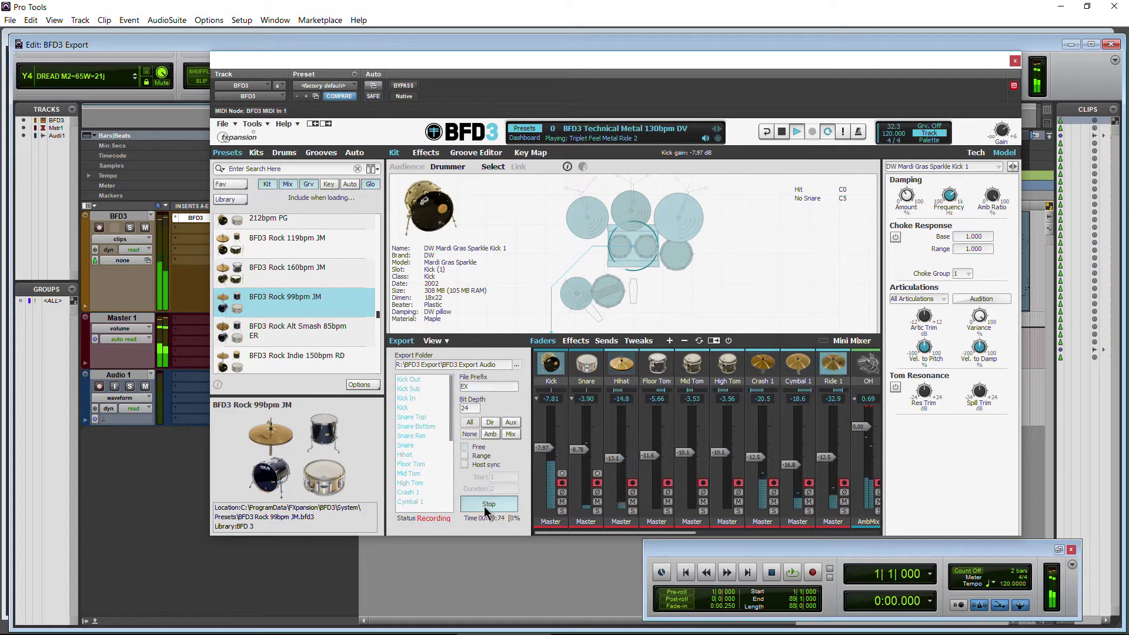
pyautogui.click(782, 131)
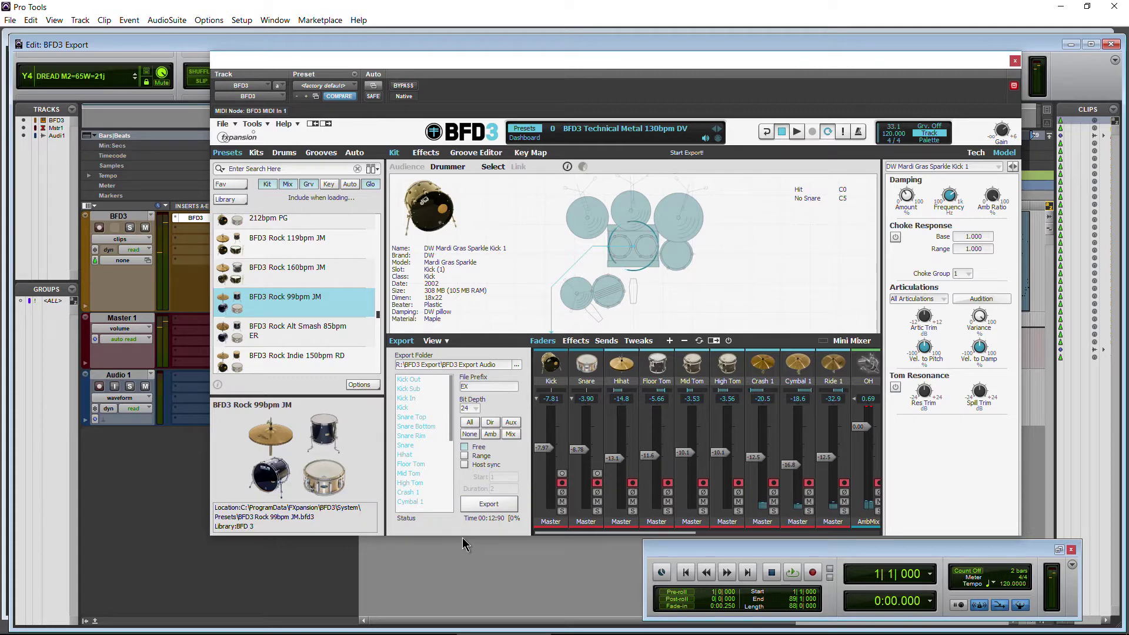
# Switch to File Explorer, review the exported channel files in the BFD3 Export Audio folder, and minimize the window to return to Pro Tools
pyautogui.click(504, 624)
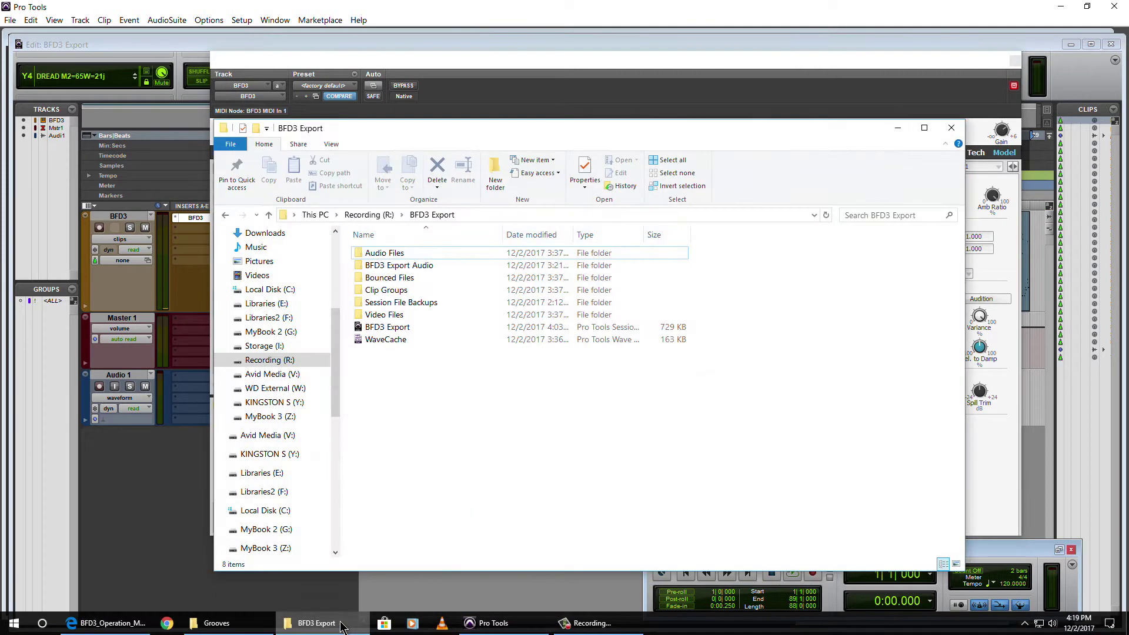
pyautogui.moveTo(478, 128); pyautogui.dragTo(509, 95)
pyautogui.doubleClick(447, 232)
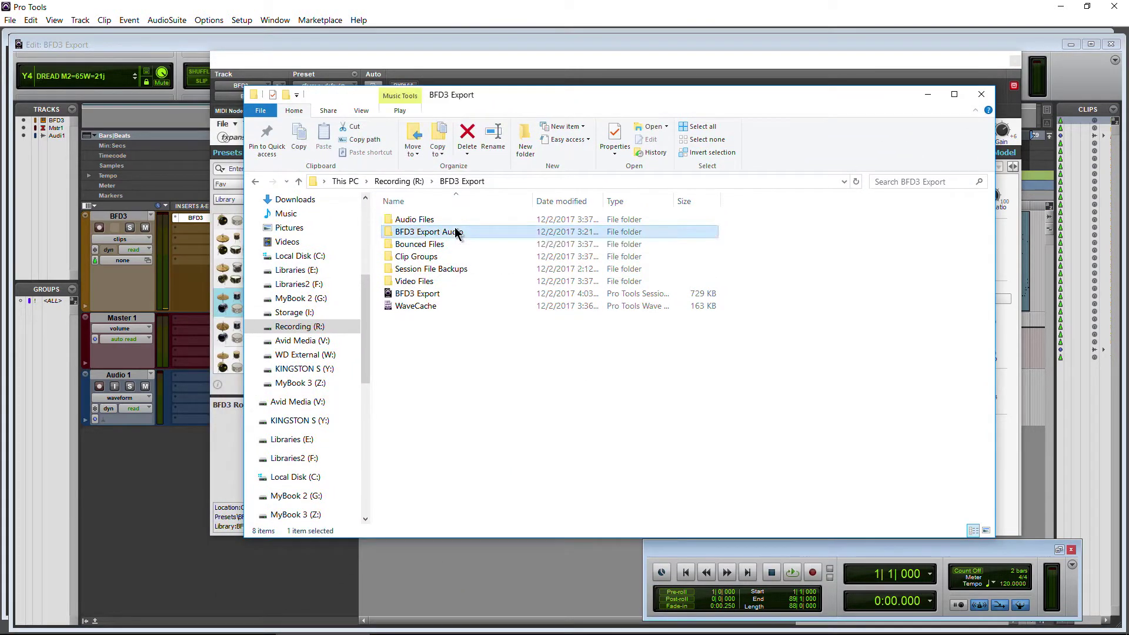
pyautogui.scroll(-1, 511, 314)
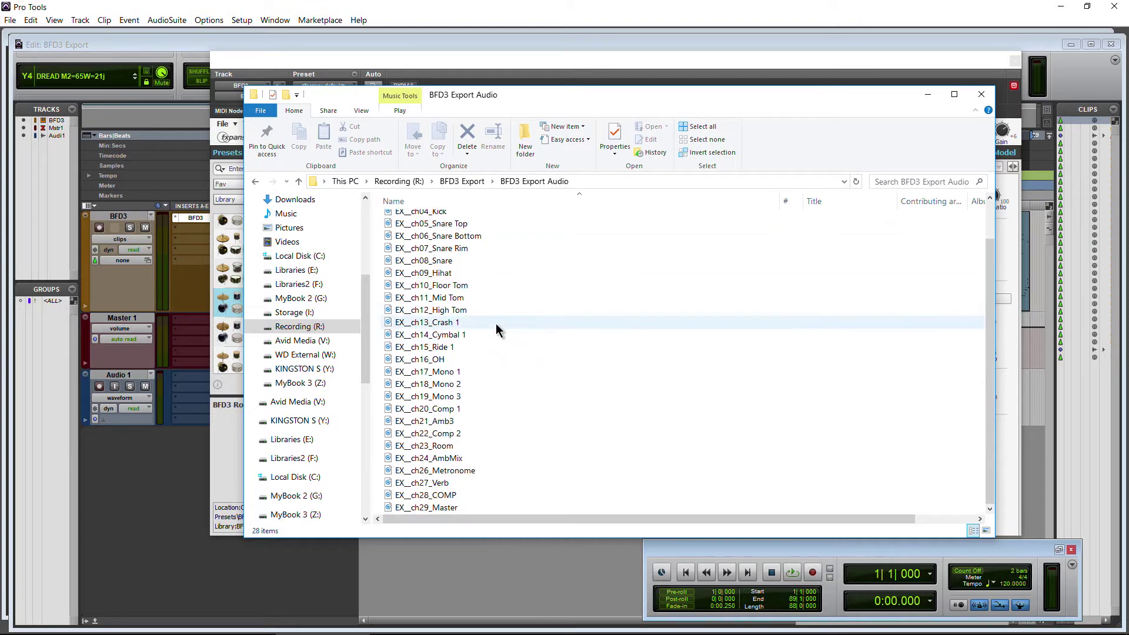
pyautogui.scroll(1, 446, 476)
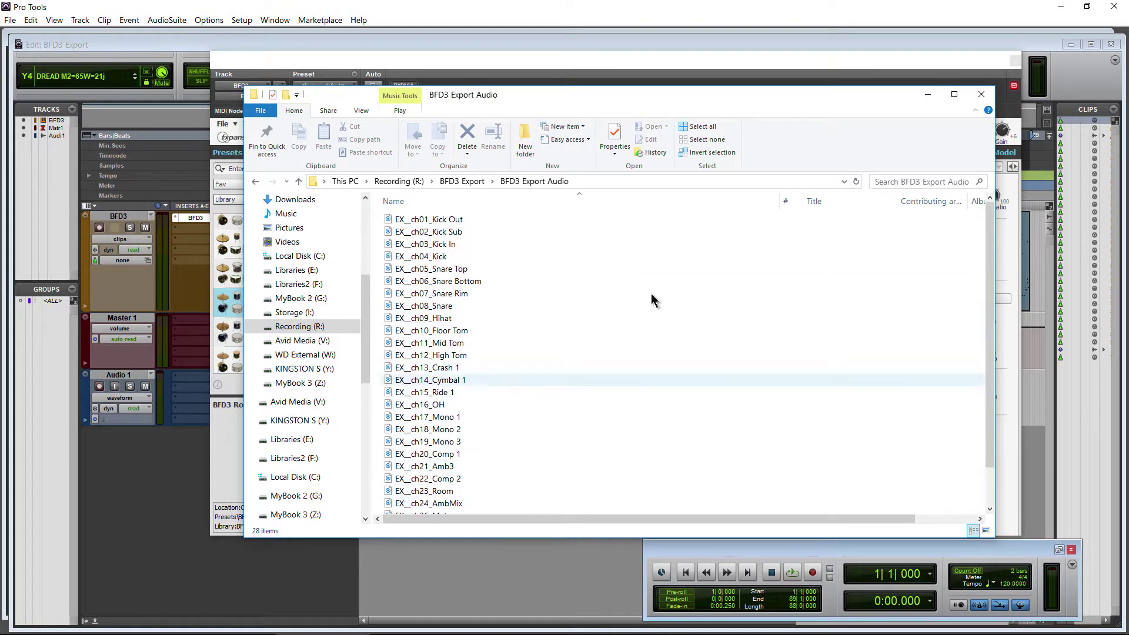
pyautogui.click(927, 94)
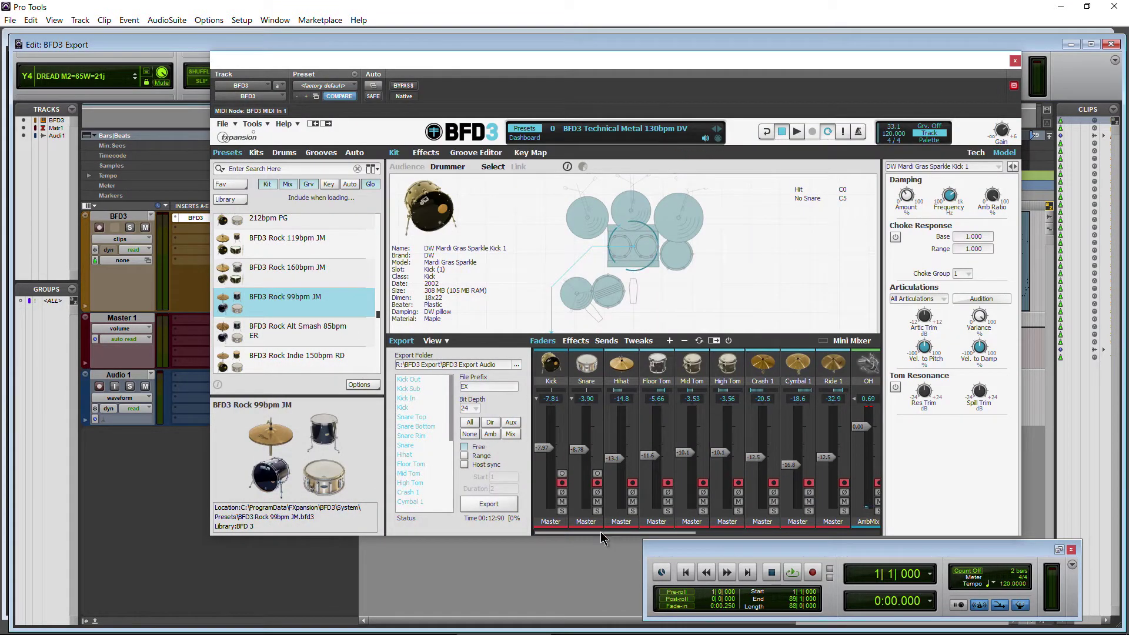
pyautogui.moveTo(601, 532)
pyautogui.mouseDown()
pyautogui.moveTo(765, 532)
pyautogui.moveTo(582, 533)
pyautogui.mouseUp()
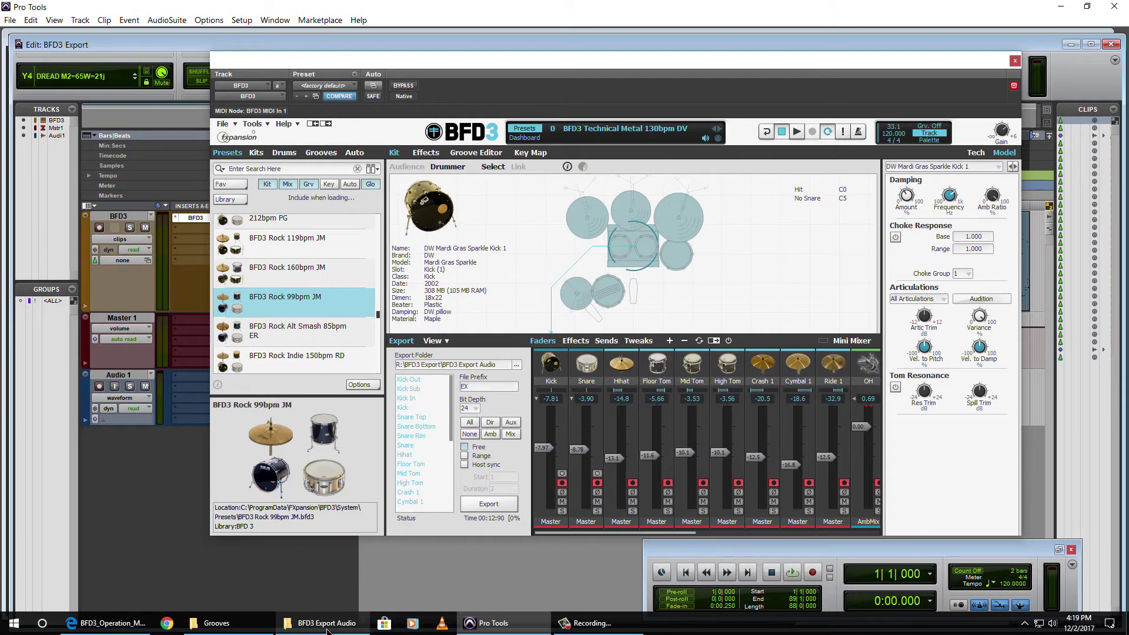
# From File Explorer, import the files EX__ch01_Kick Out through EX__ch08_Snare into the Pro Tools track list as new audio tracks
pyautogui.click(323, 623)
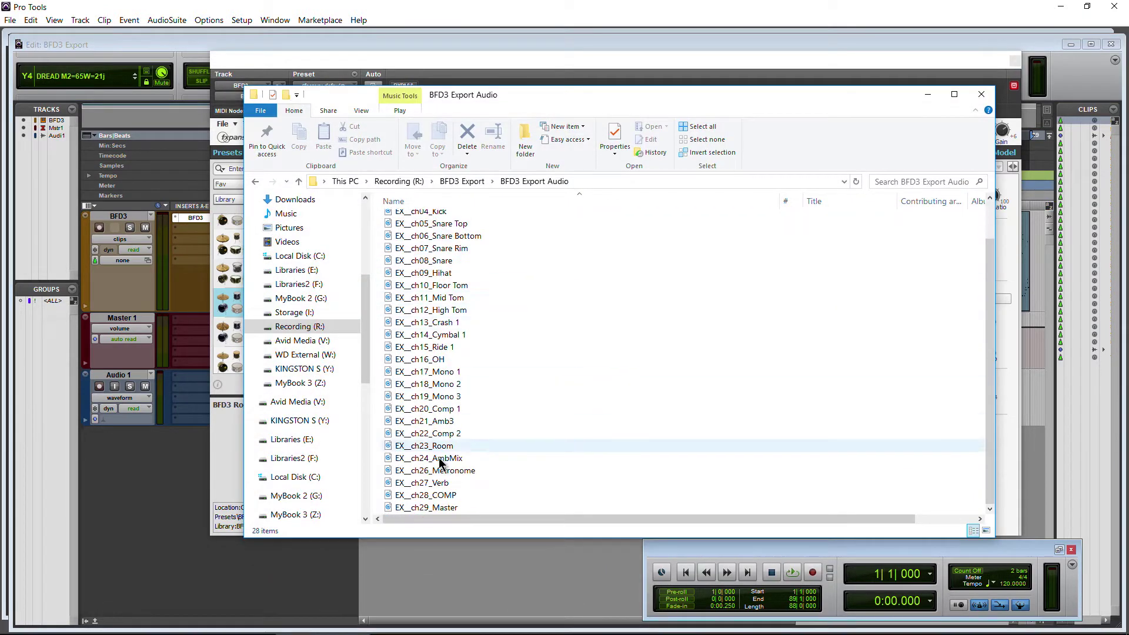
pyautogui.scroll(1, 404, 329)
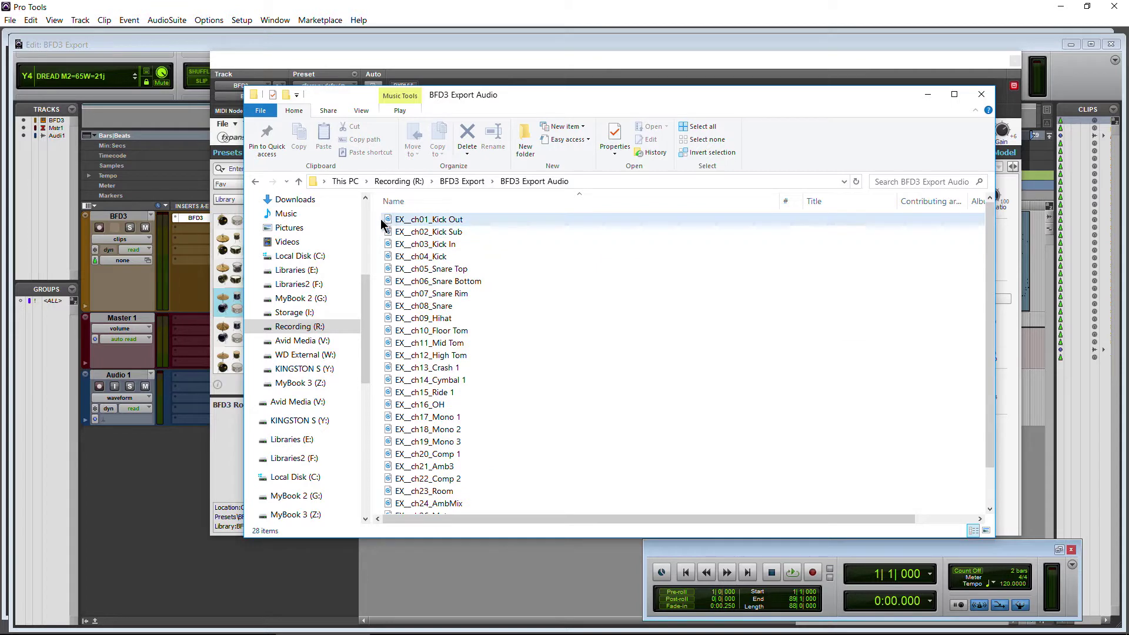
pyautogui.click(381, 220)
pyautogui.keyDown('shift'); pyautogui.click(408, 305); pyautogui.keyUp('shift')
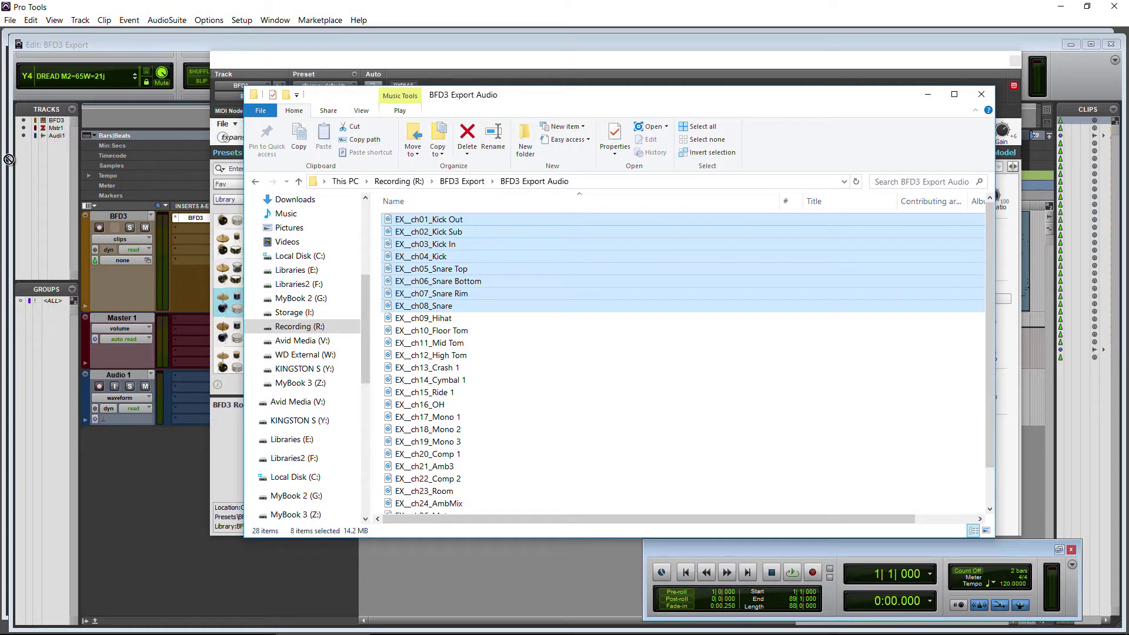
pyautogui.moveTo(9, 160); pyautogui.dragTo(31, 217)
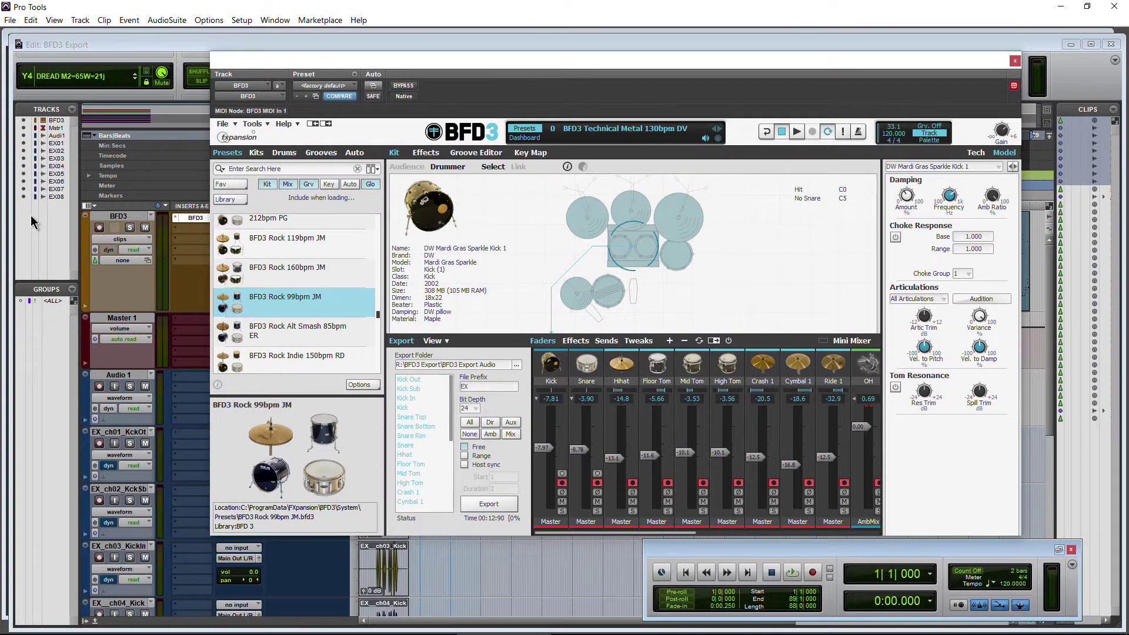
# Close the BFD3 plug-in window and look over the imported kick and snare tracks in the Edit window
pyautogui.click(1015, 61)
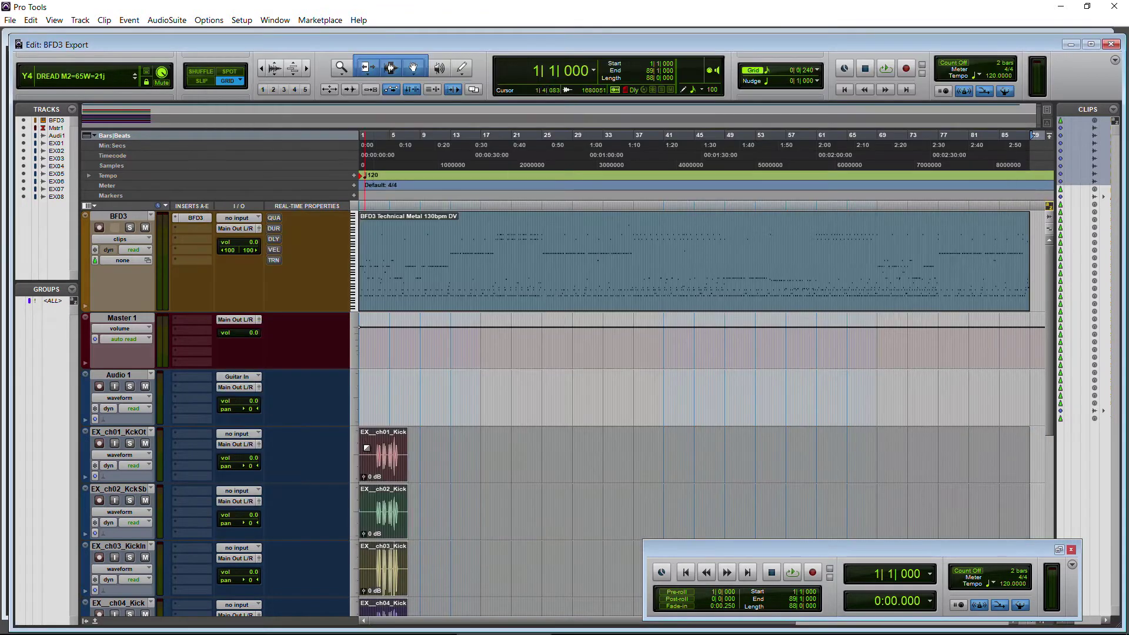
pyautogui.scroll(-5, 386, 449)
pyautogui.scroll(4, 386, 449)
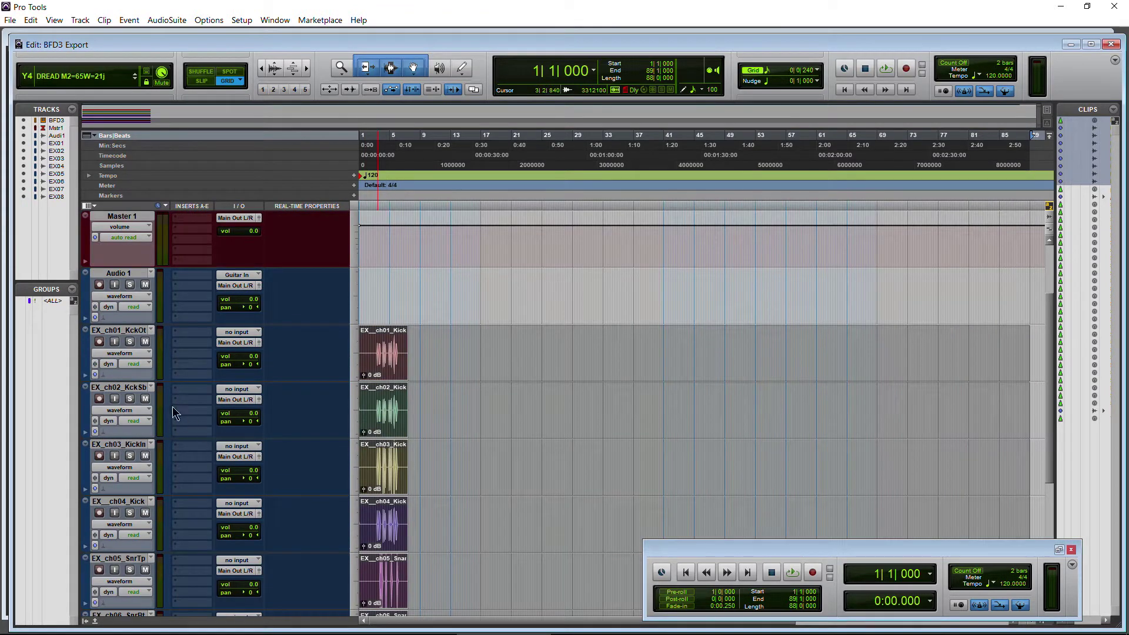
# Solo the imported EX_ch01 and EX_ch02 kick tracks and audition a short passage from about bar 3
pyautogui.click(130, 399)
pyautogui.scroll(2, 146, 291)
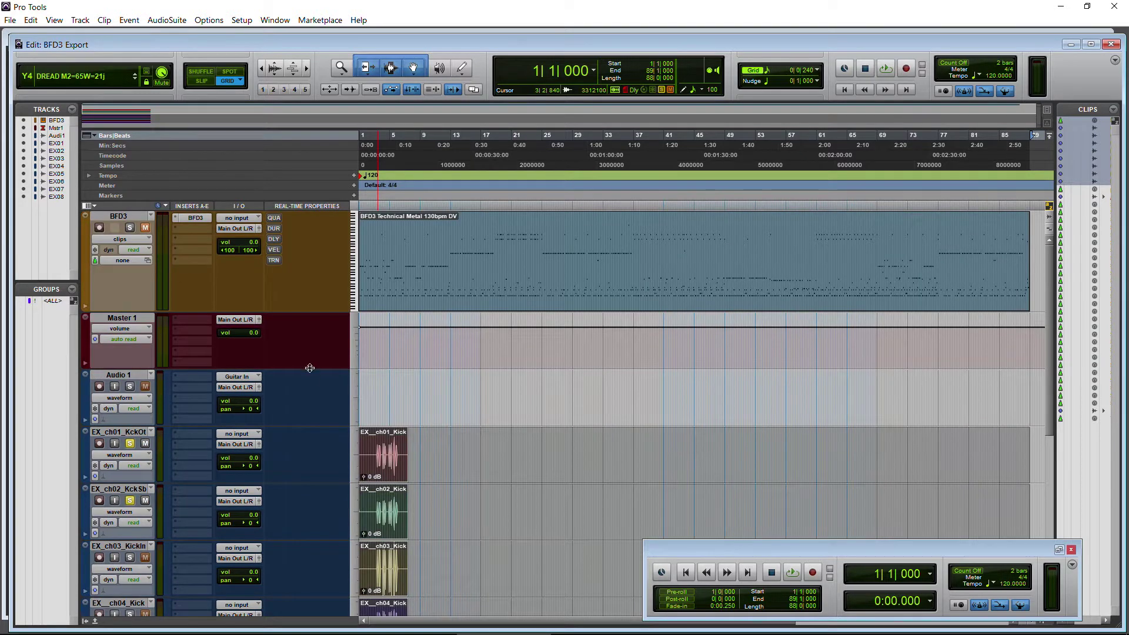
pyautogui.scroll(-2, 309, 368)
pyautogui.click(382, 159)
pyautogui.press('space')
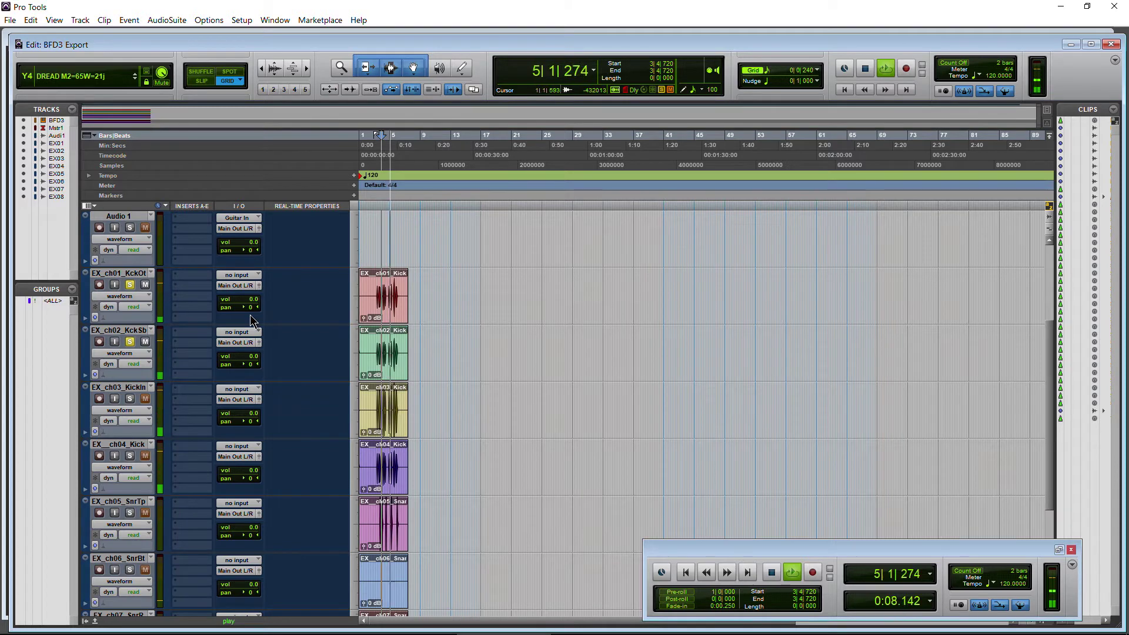
pyautogui.press('space')
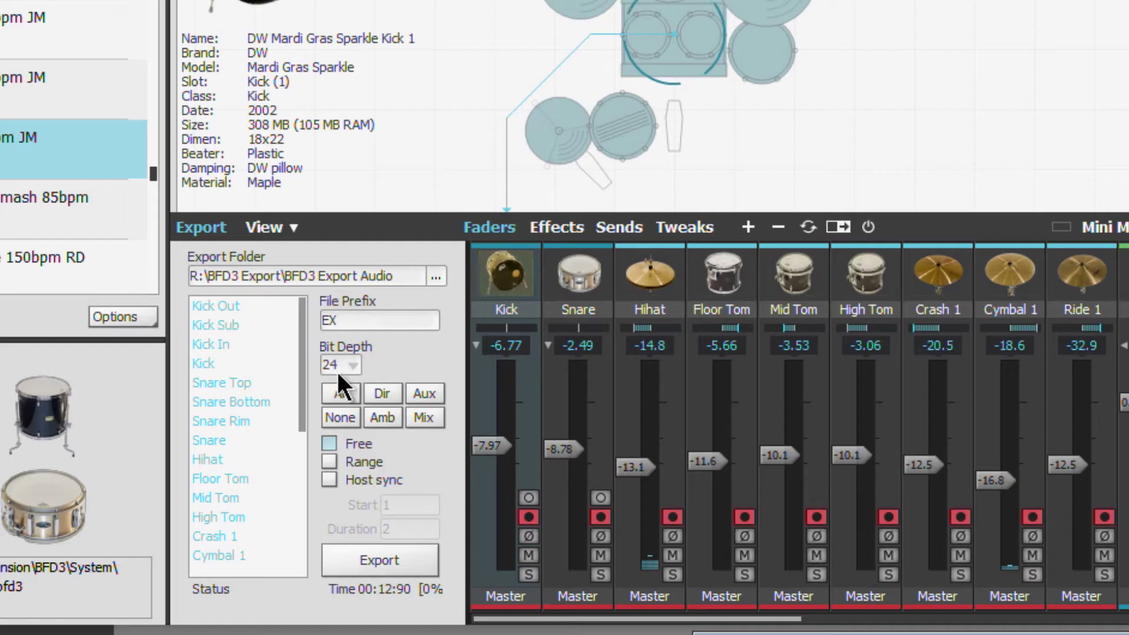
# Choose the Range export mode in BFD3, switch its groove playback from Track to Grv. Off, and close the plug-in window
pyautogui.click(330, 463)
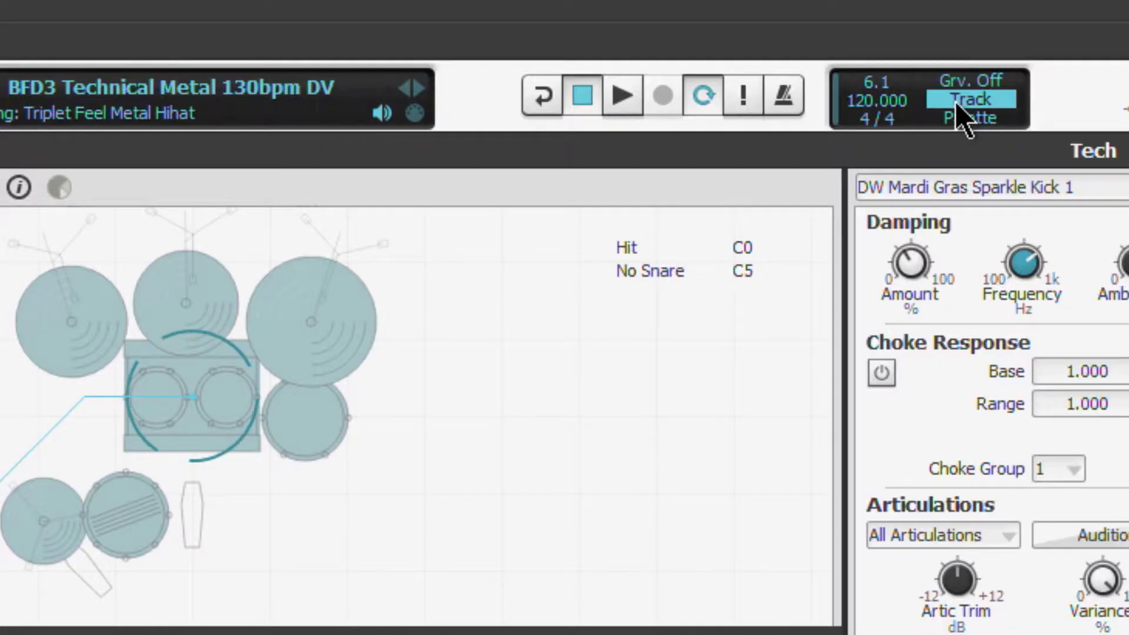
pyautogui.click(993, 82)
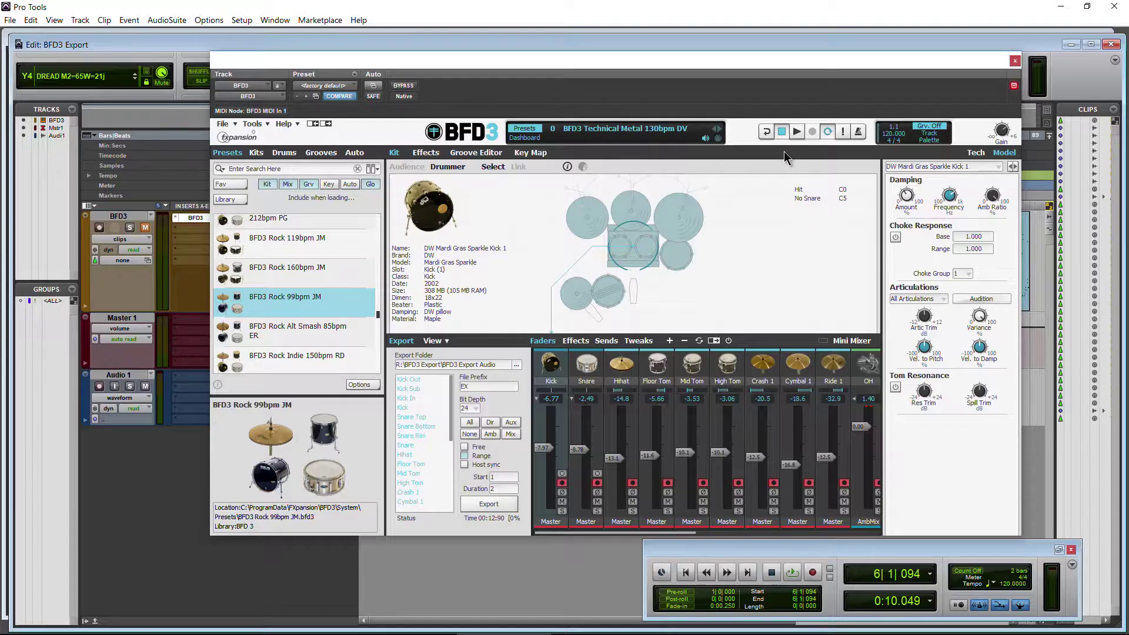
pyautogui.click(1015, 60)
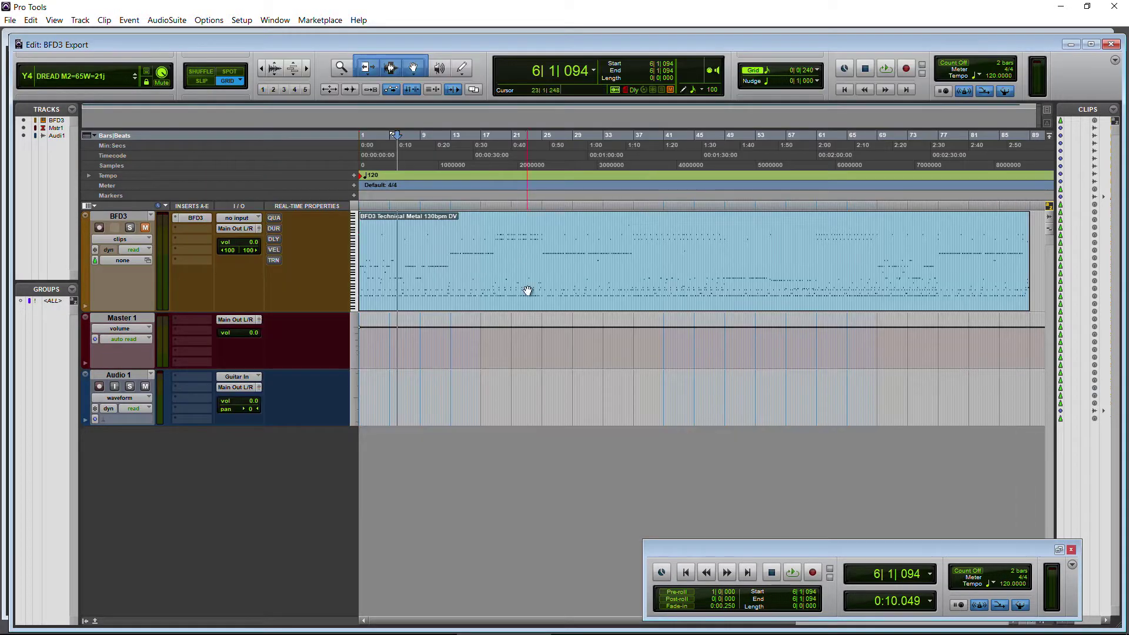
# Unmute the BFD3 track and audition its MIDI clip with the plug-in window open, returning playback to the session start
pyautogui.click(527, 290)
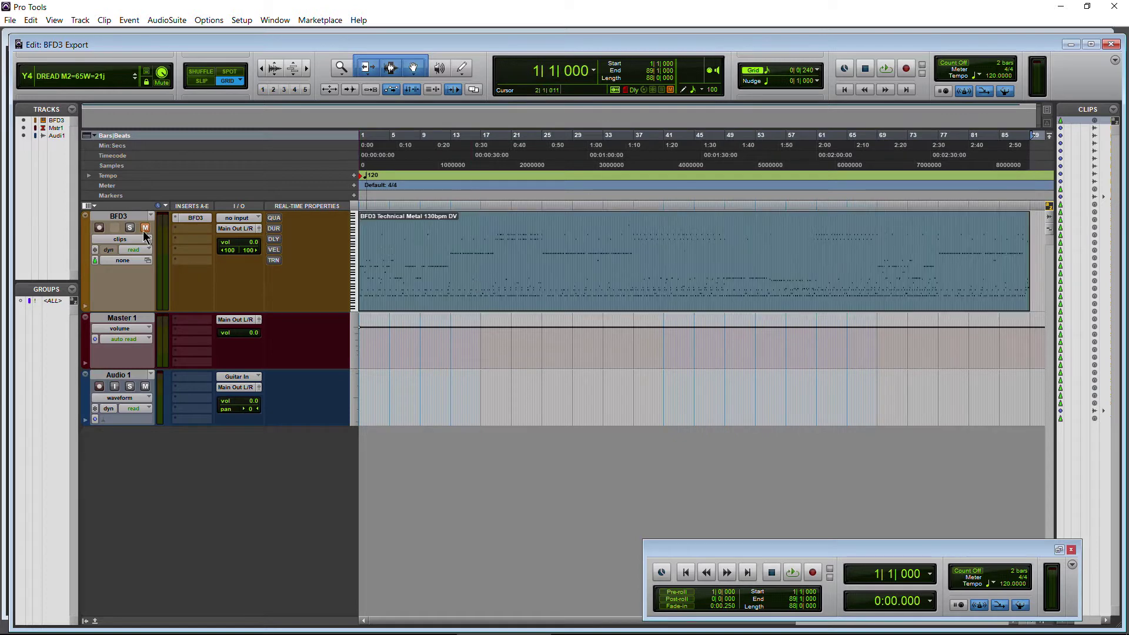
pyautogui.click(196, 219)
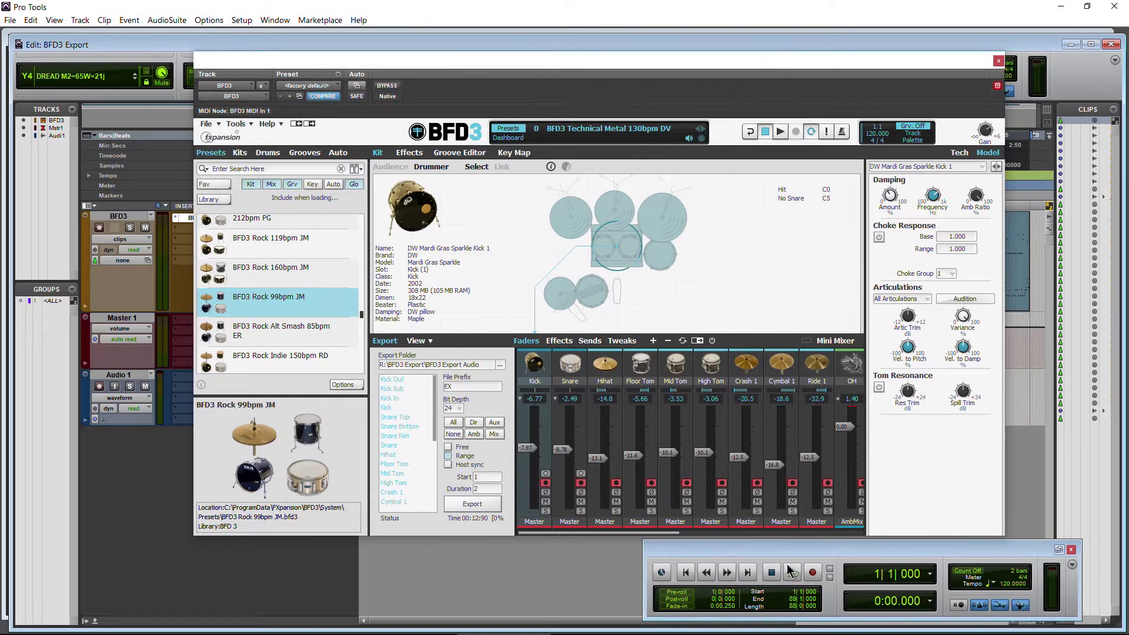
pyautogui.click(791, 571)
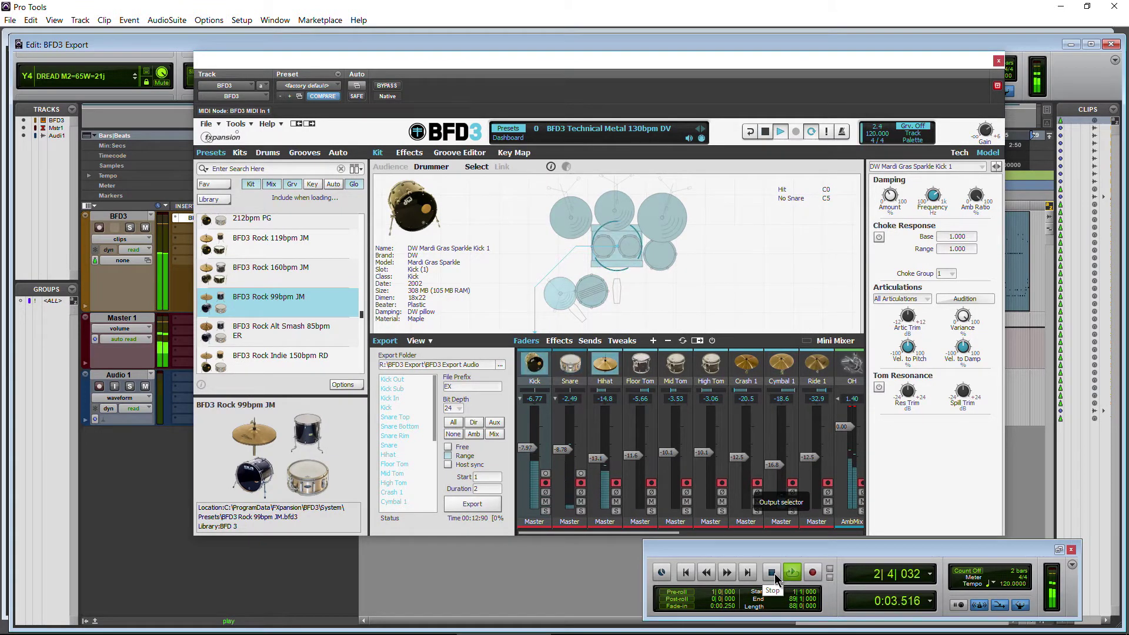
pyautogui.click(772, 572)
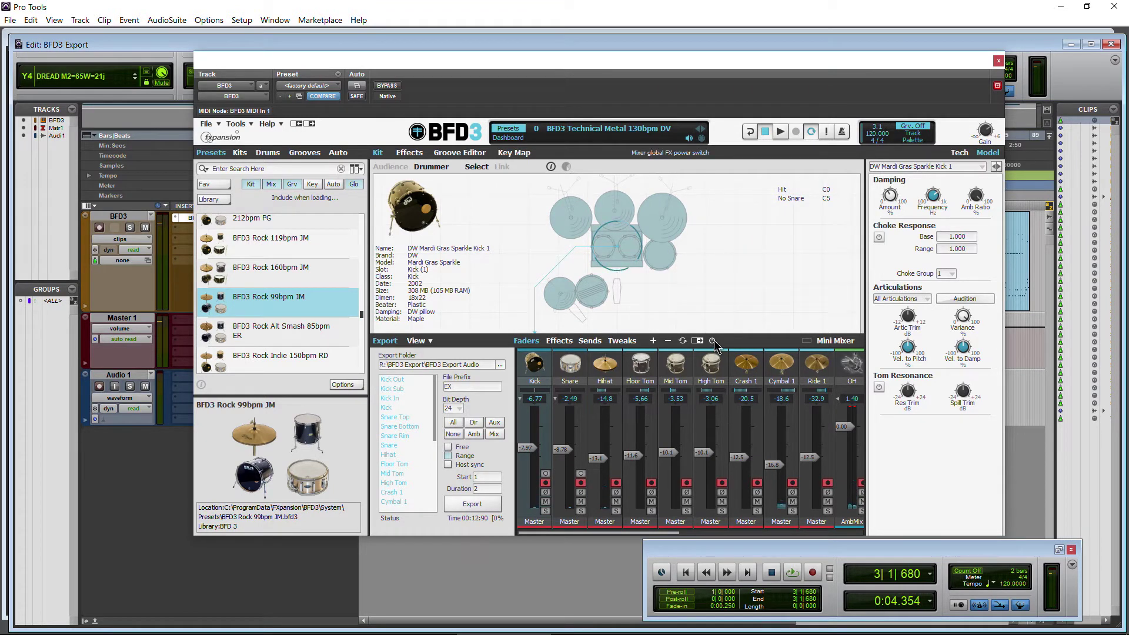
pyautogui.click(792, 572)
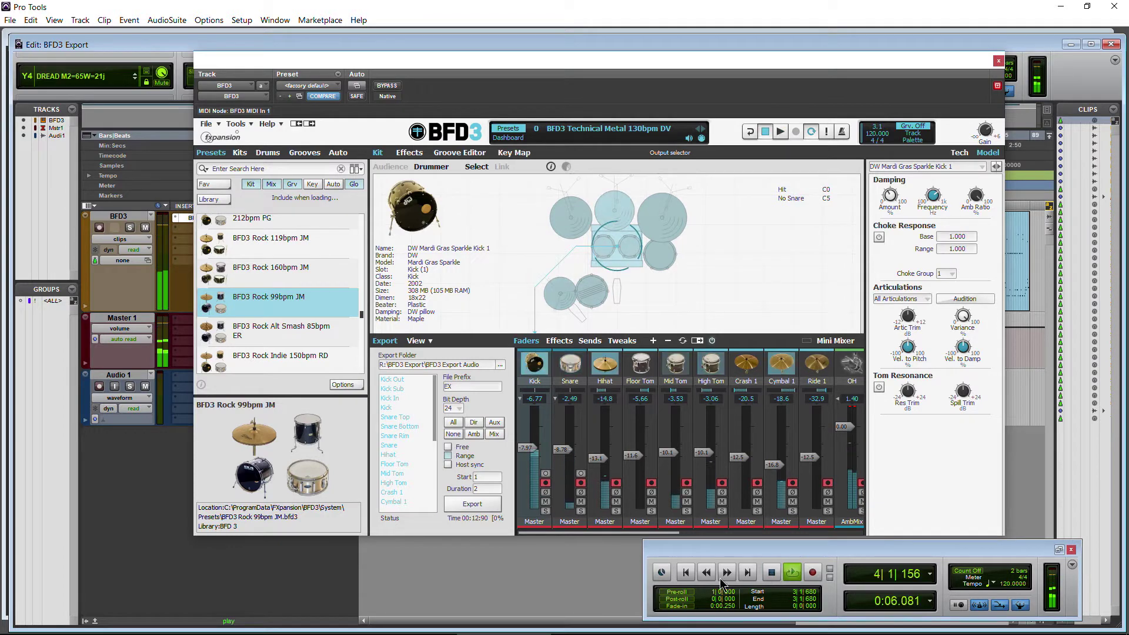
pyautogui.click(684, 572)
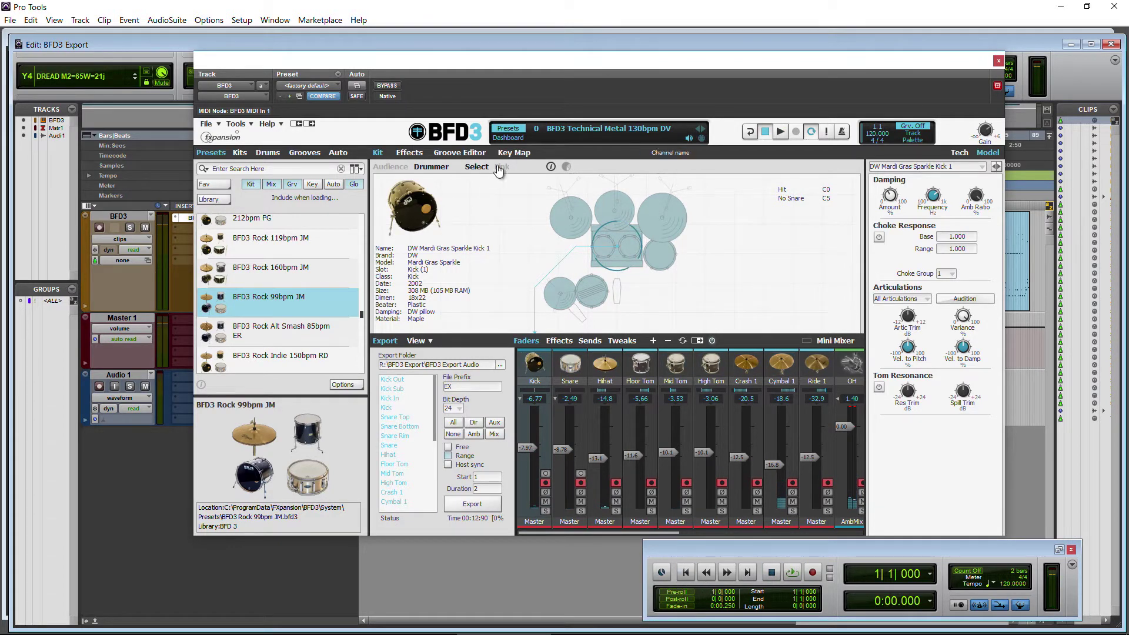
pyautogui.moveTo(506, 69); pyautogui.dragTo(528, 59)
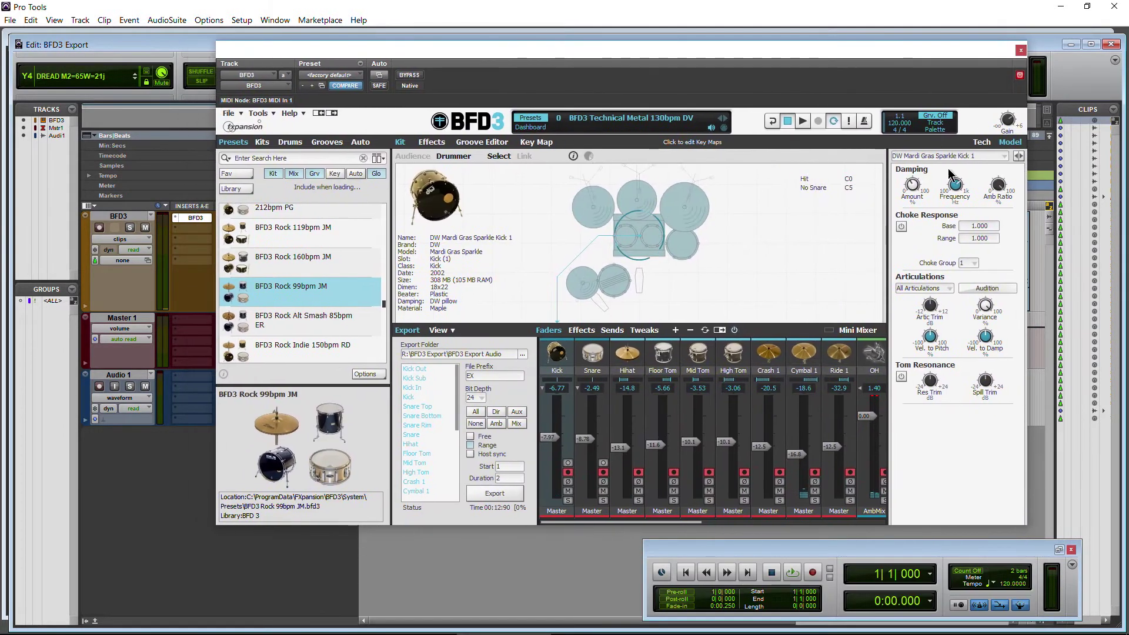
# Set the export file prefix to Range and limit the exported channels to Kick, Snare and AmbMix
pyautogui.doubleClick(477, 376)
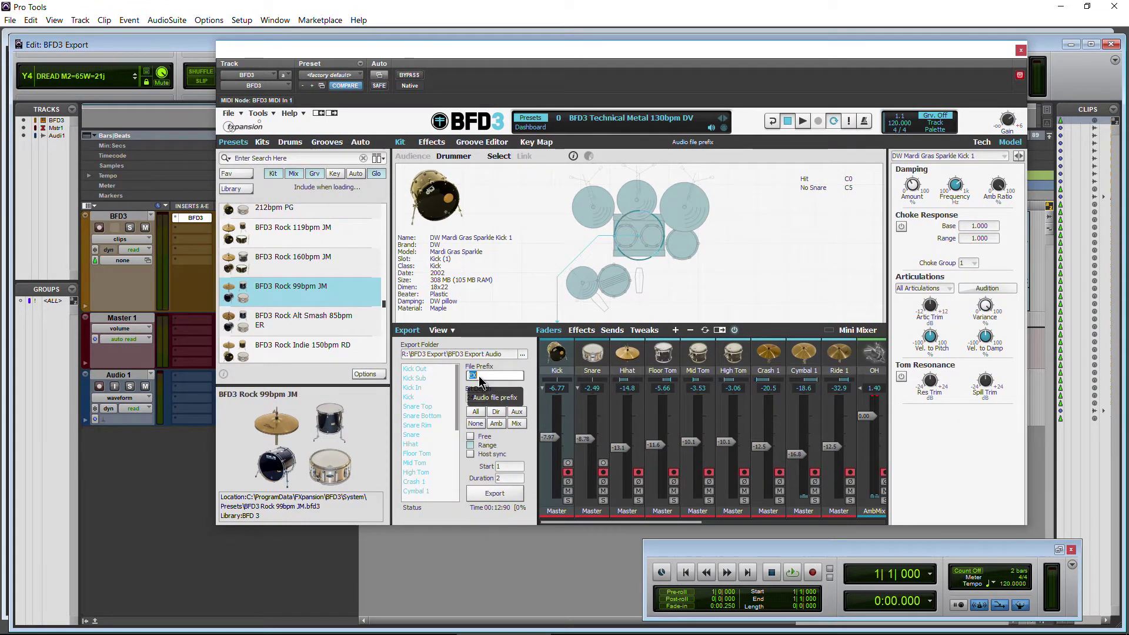
pyautogui.write('Range')
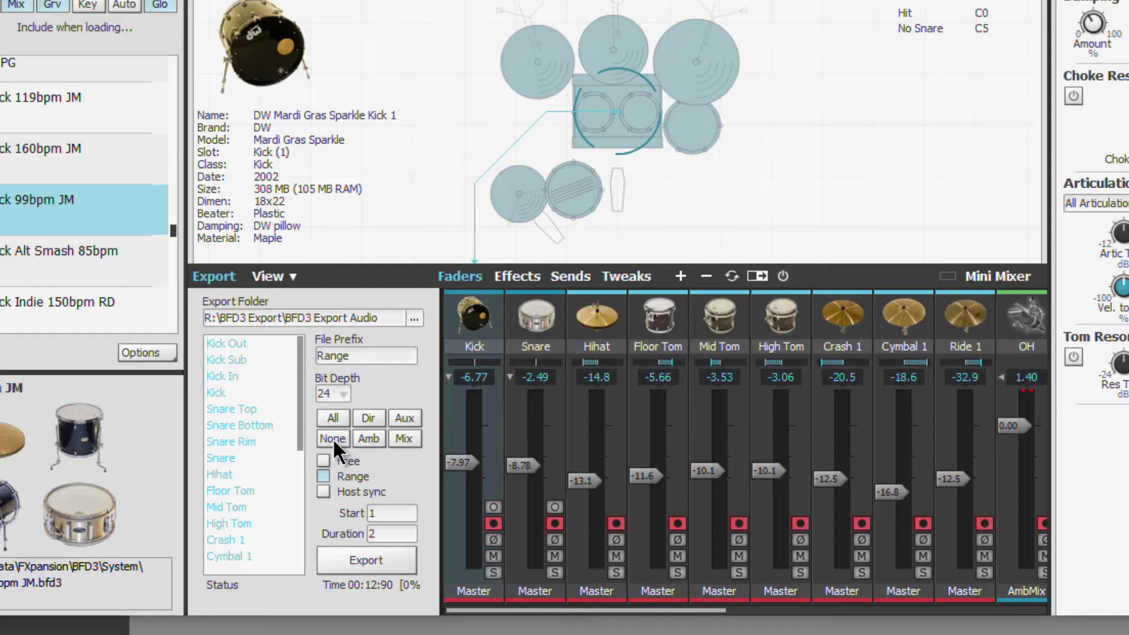
pyautogui.click(332, 439)
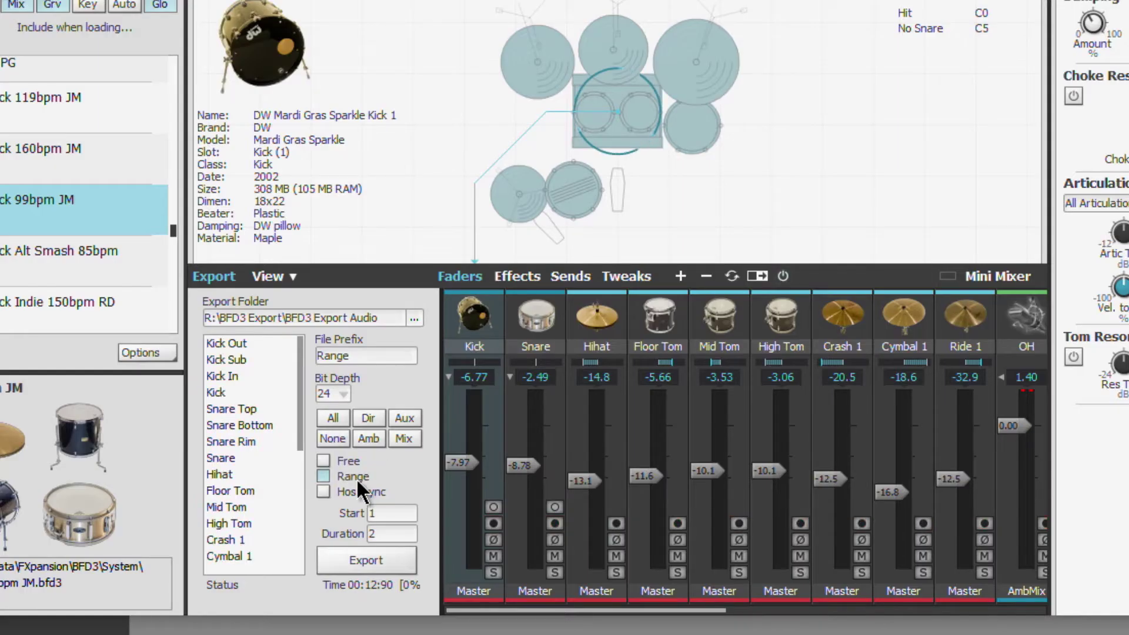
pyautogui.click(398, 441)
pyautogui.moveTo(491, 622); pyautogui.dragTo(473, 567)
# Start the Range export with start 1 and duration 2, and play the session past the exported range before stopping
pyautogui.click(348, 558)
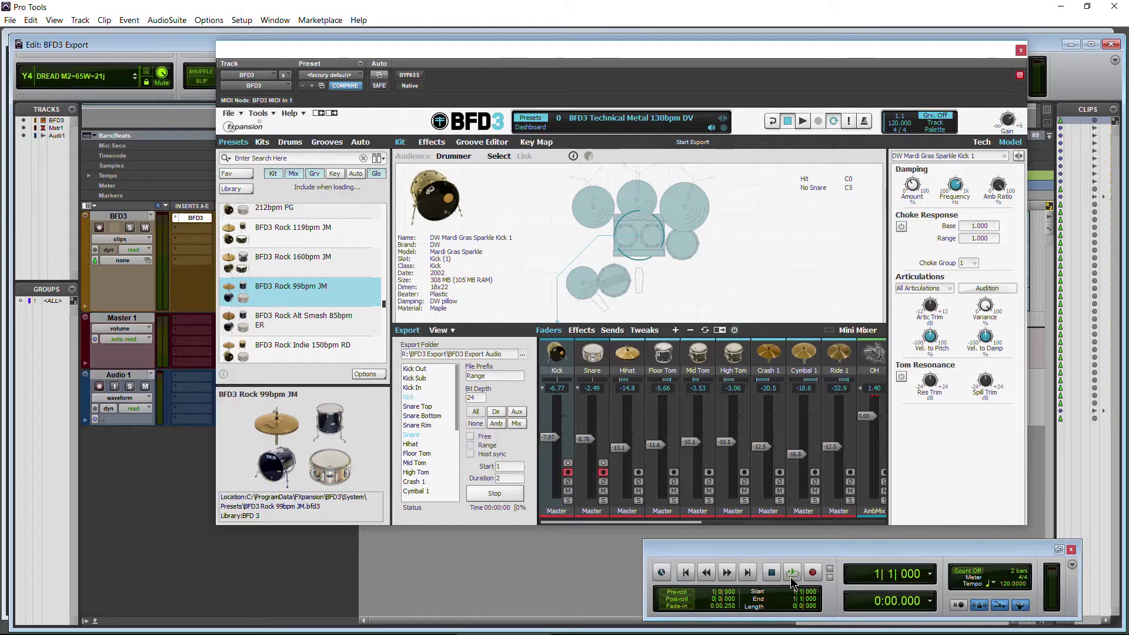
pyautogui.click(792, 573)
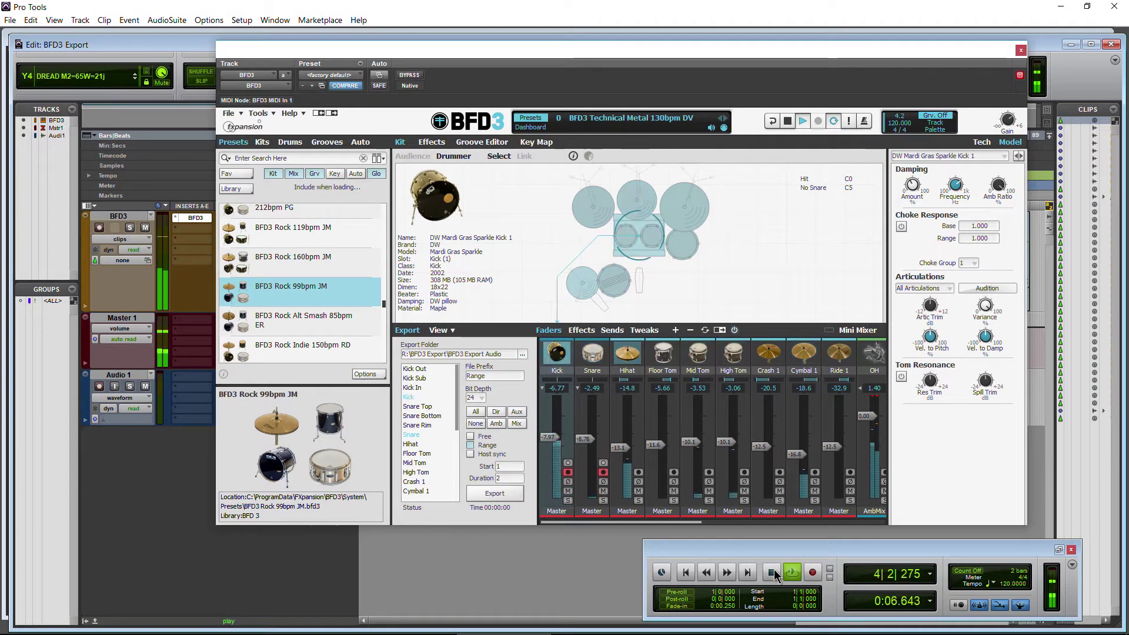
pyautogui.press('space')
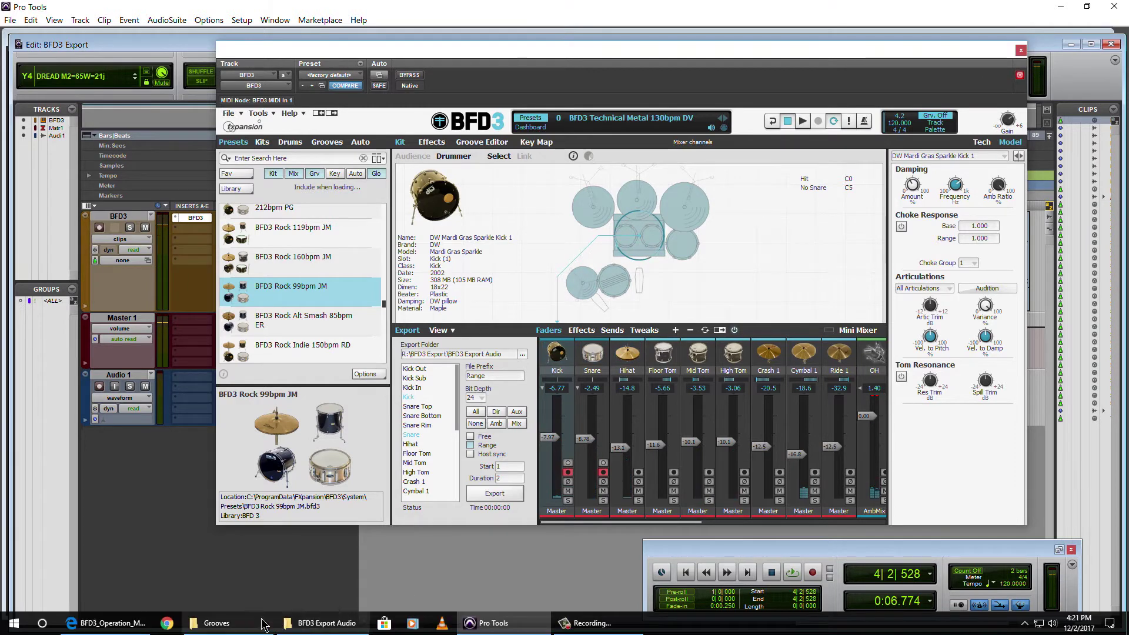
# From File Explorer, import Range__ch04_Kick, Range__ch08_Snare and Range__ch24_AmbMix into Pro Tools as new audio tracks
pyautogui.click(322, 623)
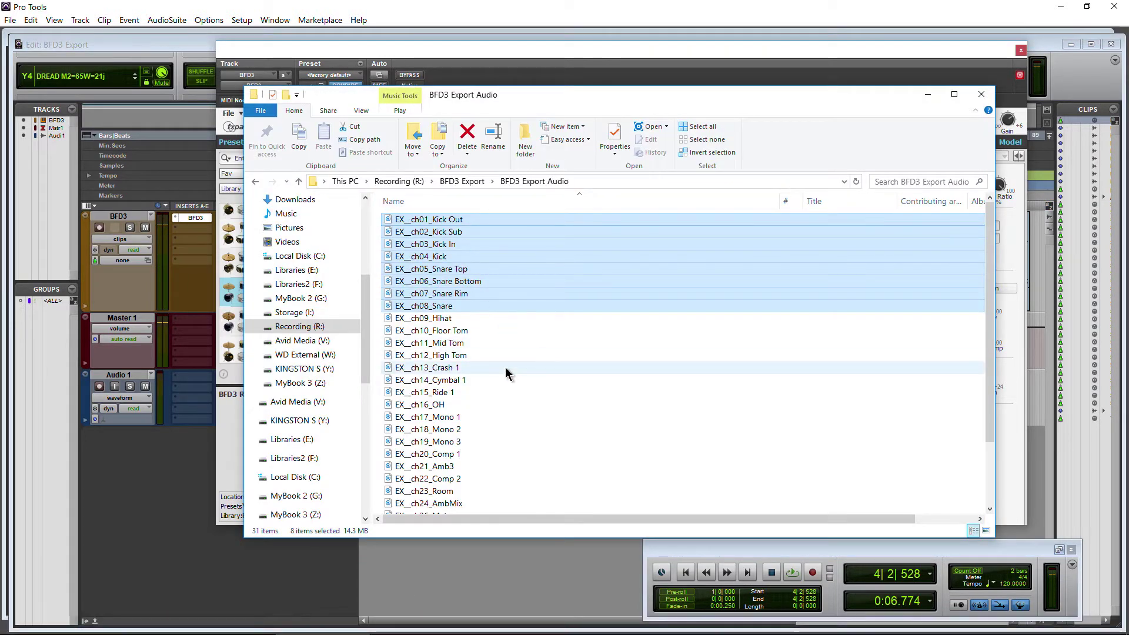
pyautogui.scroll(-3, 506, 371)
pyautogui.click(393, 487)
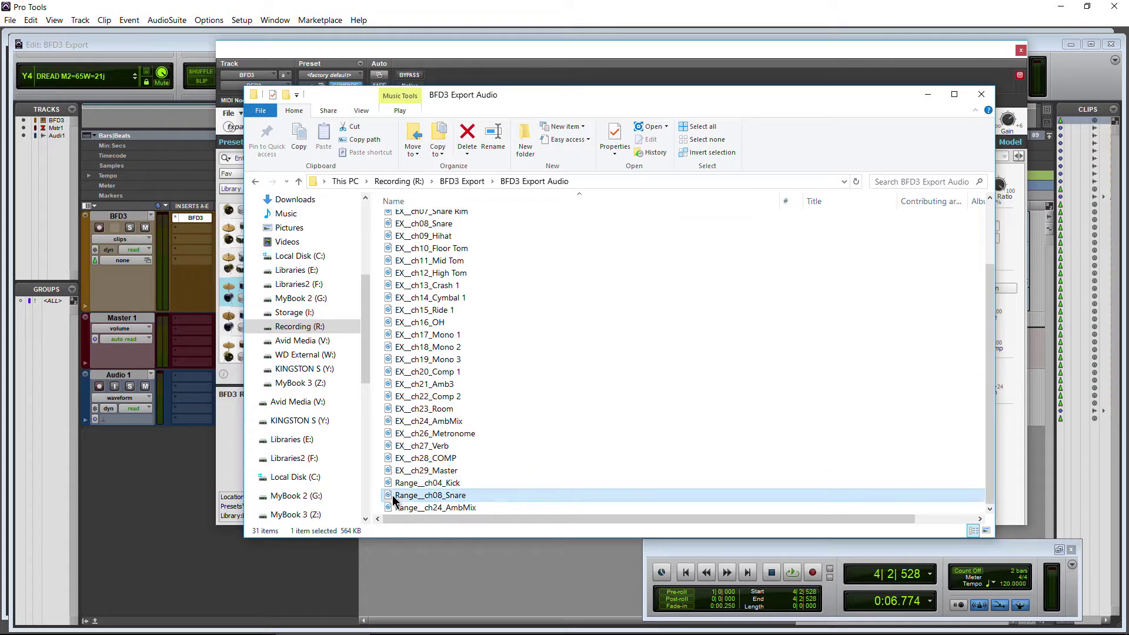
pyautogui.press('Down')
pyautogui.press('Down')
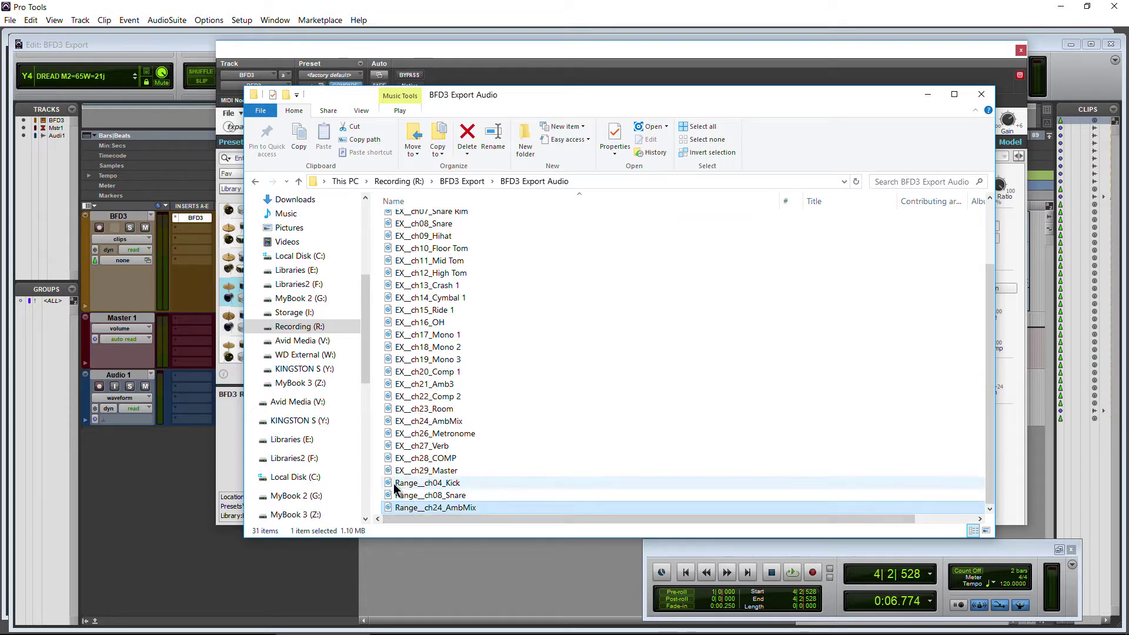
pyautogui.keyDown('shift'); pyautogui.click(394, 485); pyautogui.keyUp('shift')
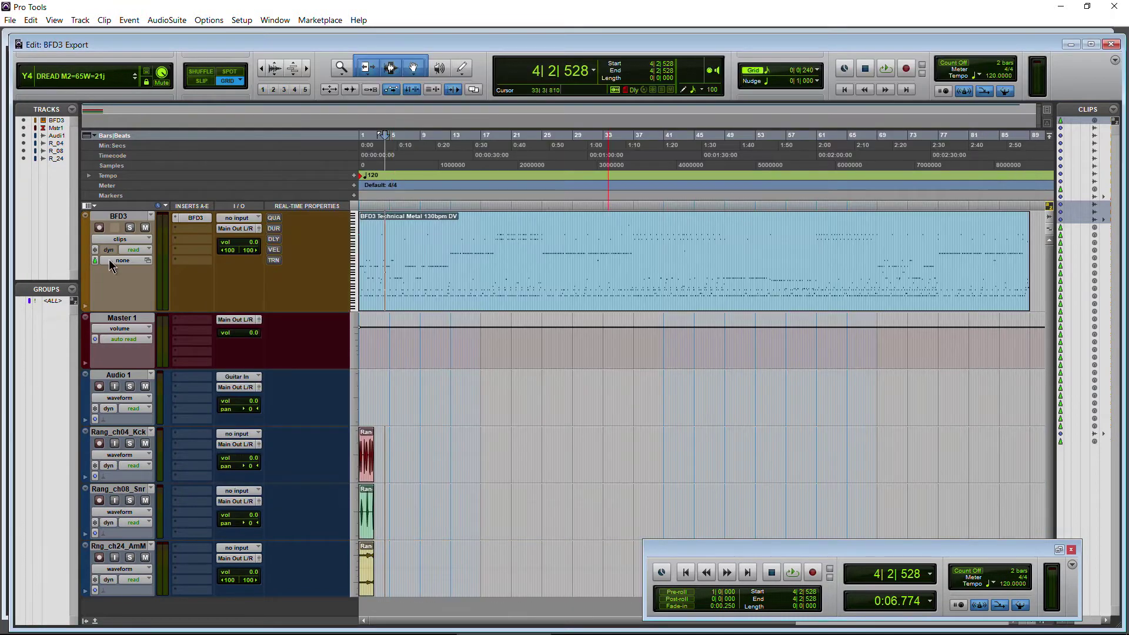
# Audition the imported Range tracks from the session start, briefly soloing the Rang_ch04 kick track
pyautogui.scroll(-2, 205, 322)
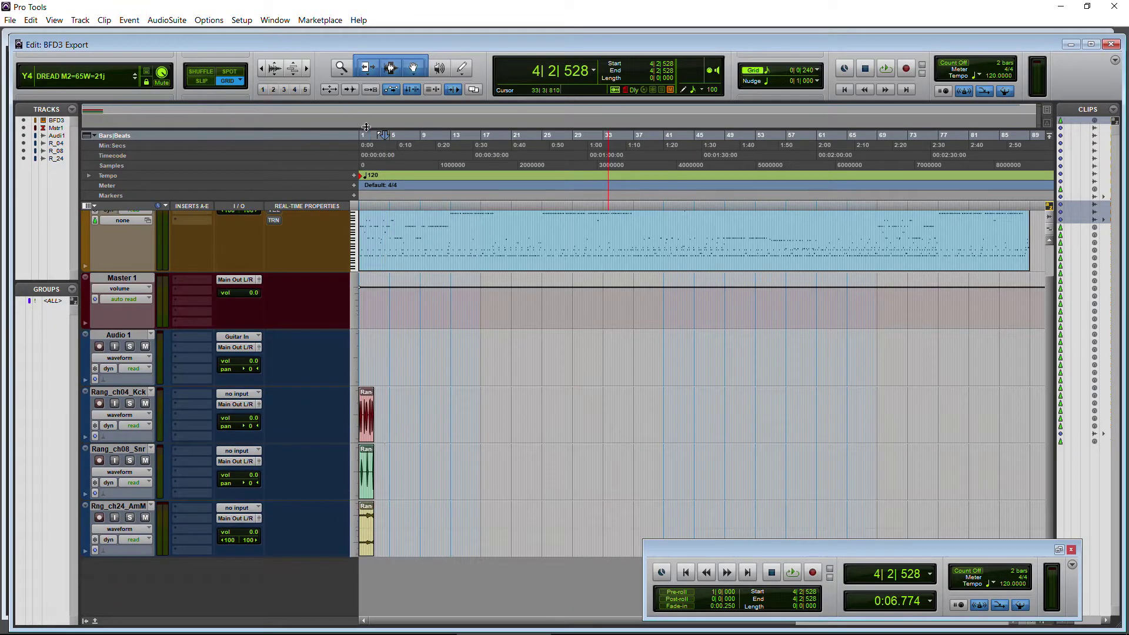
pyautogui.click(845, 89)
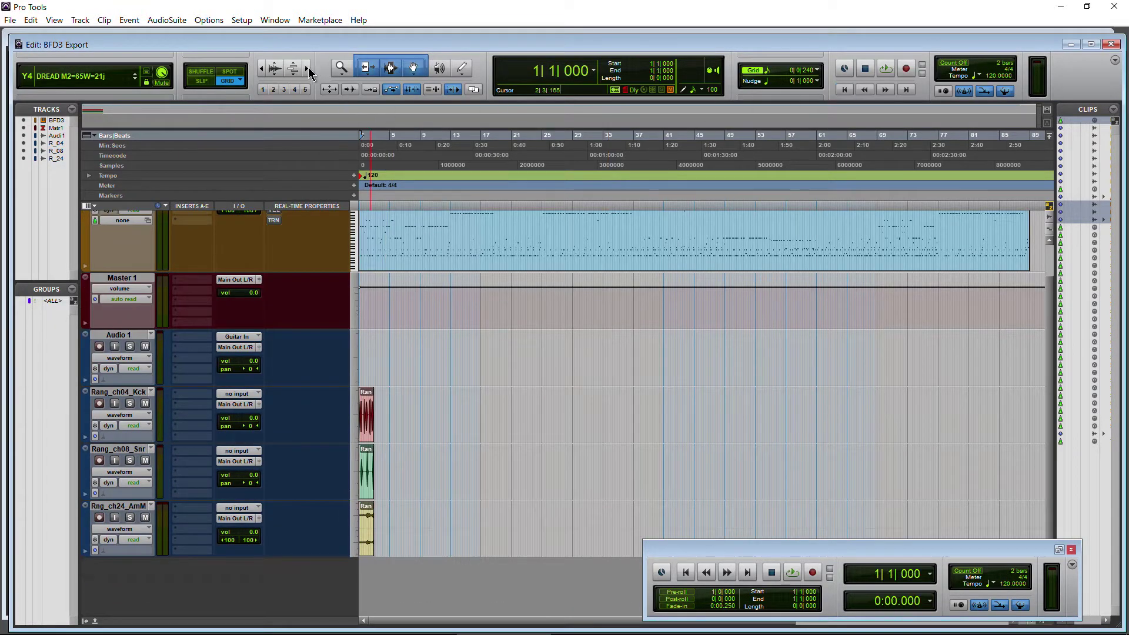
pyautogui.moveTo(308, 67); pyautogui.dragTo(519, 112)
pyautogui.click(845, 90)
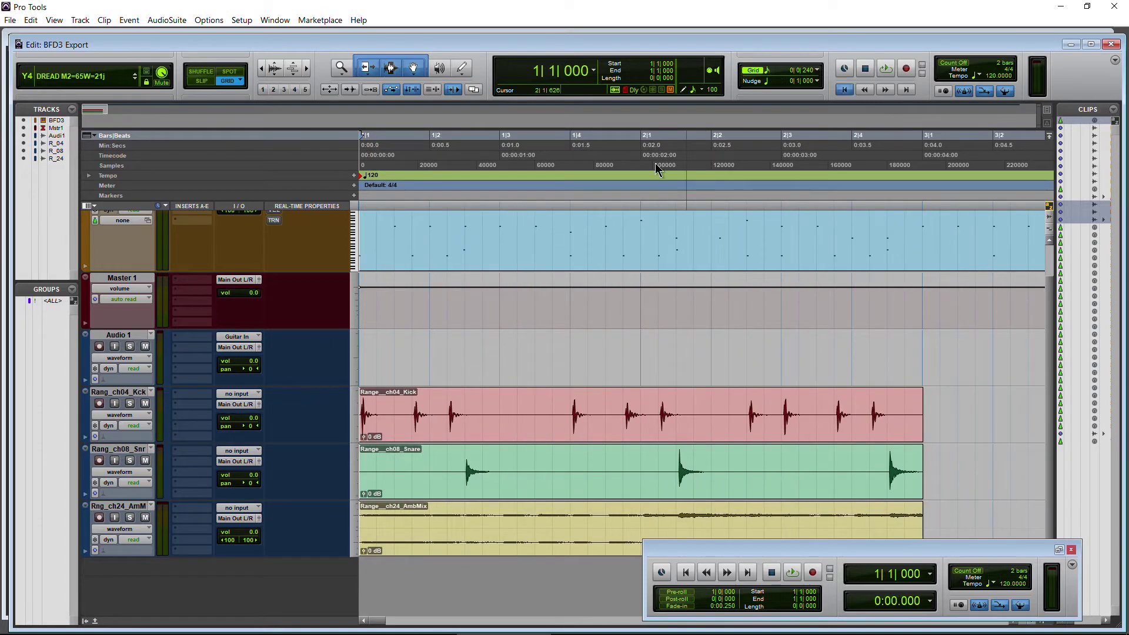
pyautogui.press('space')
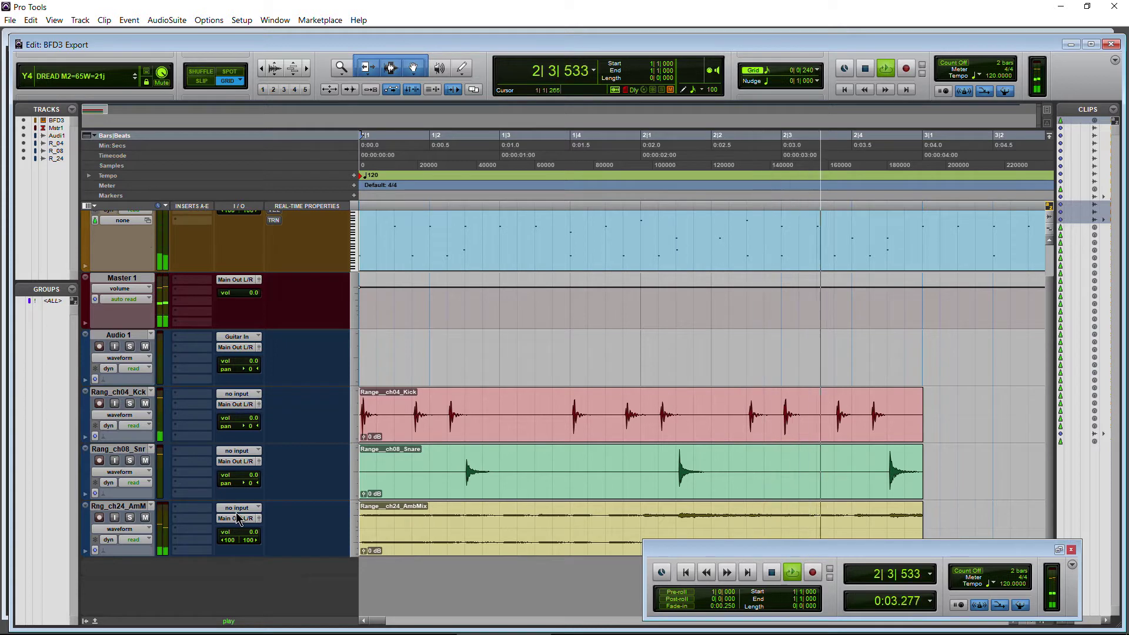
pyautogui.click(130, 403)
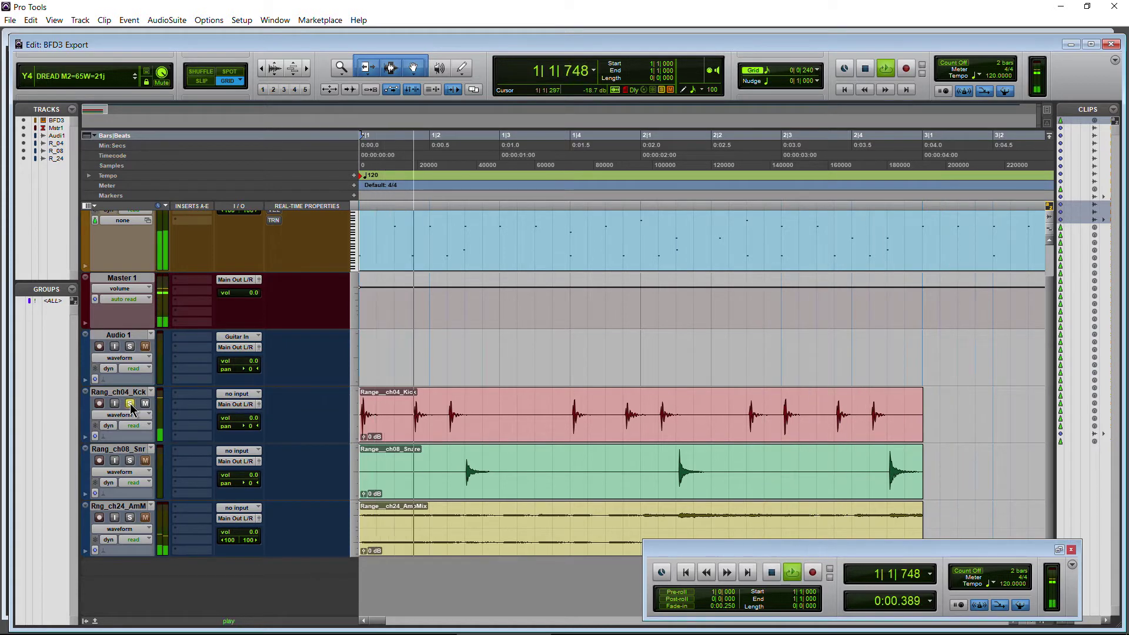
pyautogui.press('space')
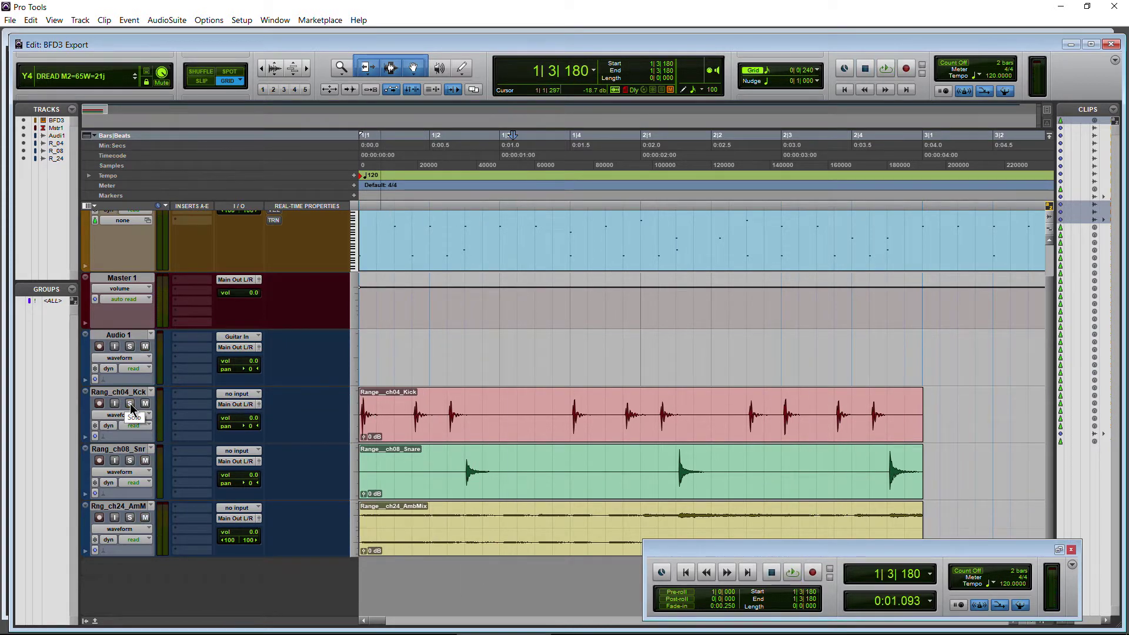
# View the plug-in choices for the first insert slot of the Rang_ch04 kick track without adding one
pyautogui.scroll(1, 235, 405)
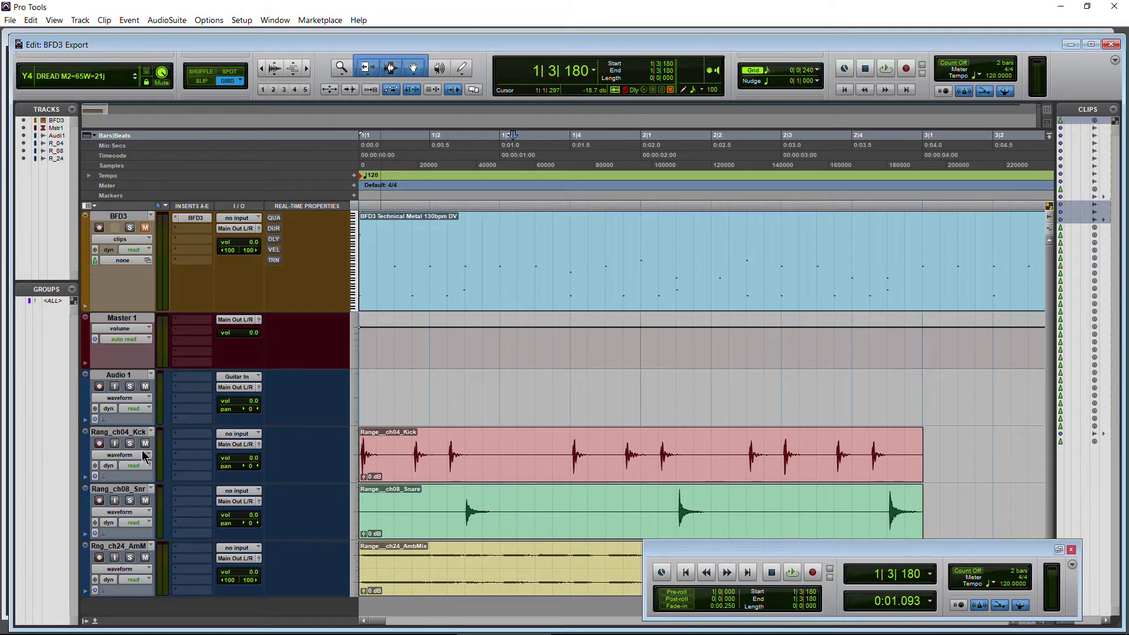
pyautogui.click(189, 434)
pyautogui.moveTo(207, 457)
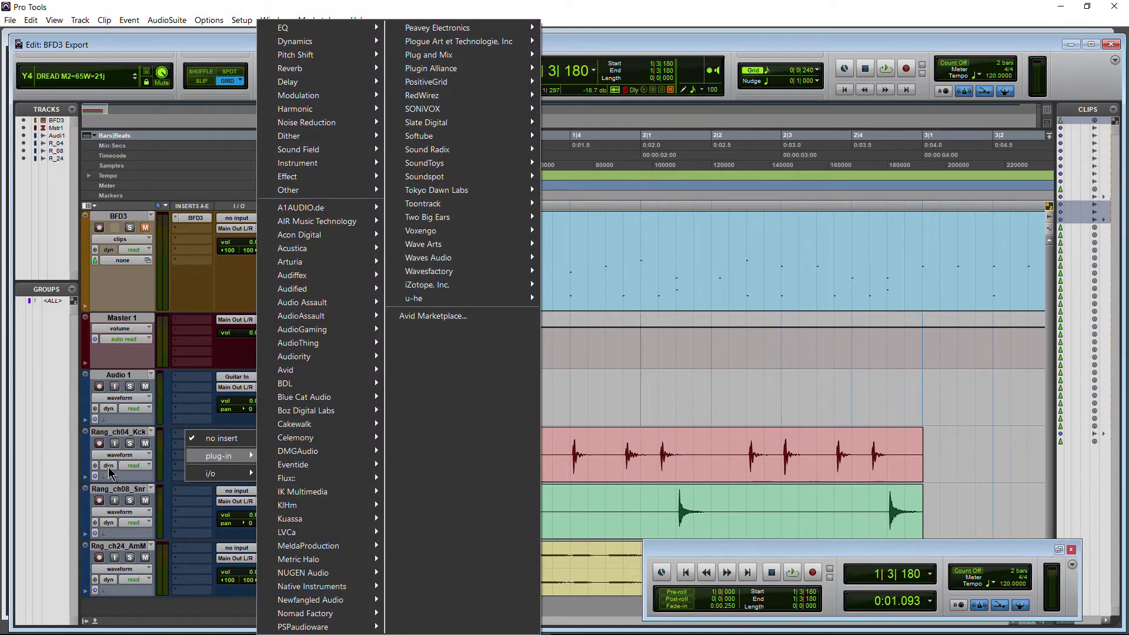
pyautogui.click(113, 441)
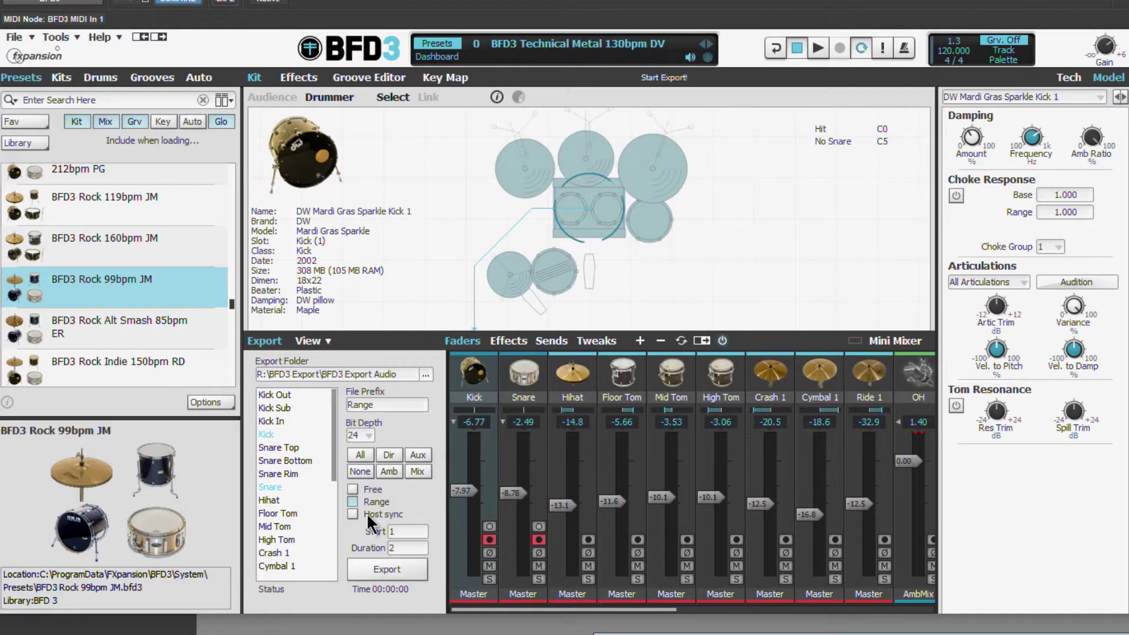
# Try the Host sync export mode in BFD3 and switch back to Range
pyautogui.click(351, 512)
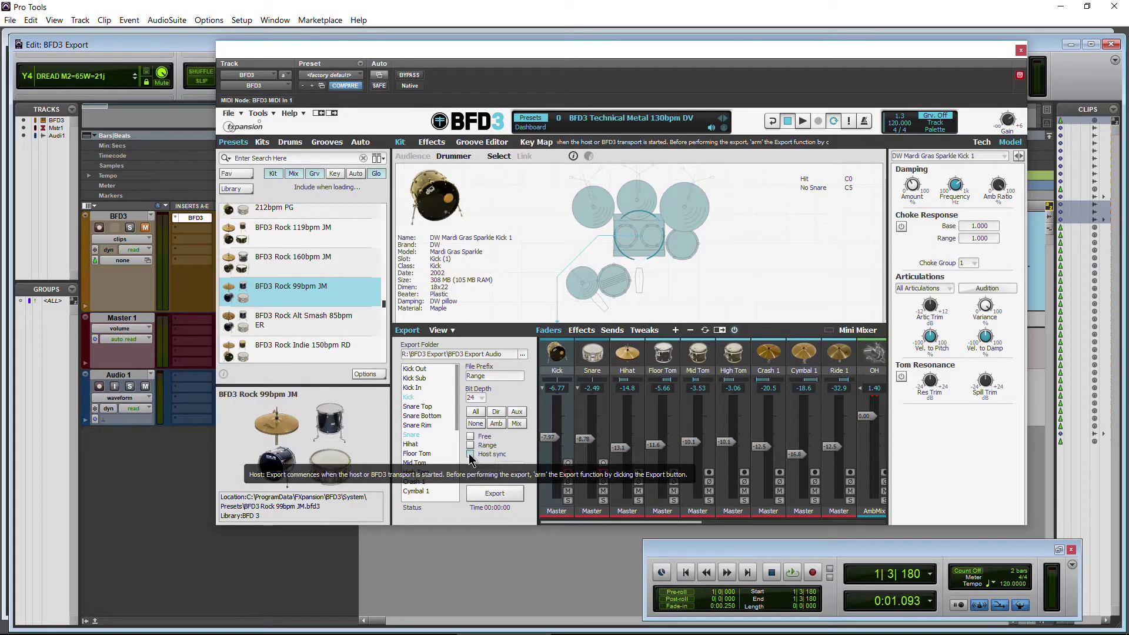
pyautogui.click(470, 454)
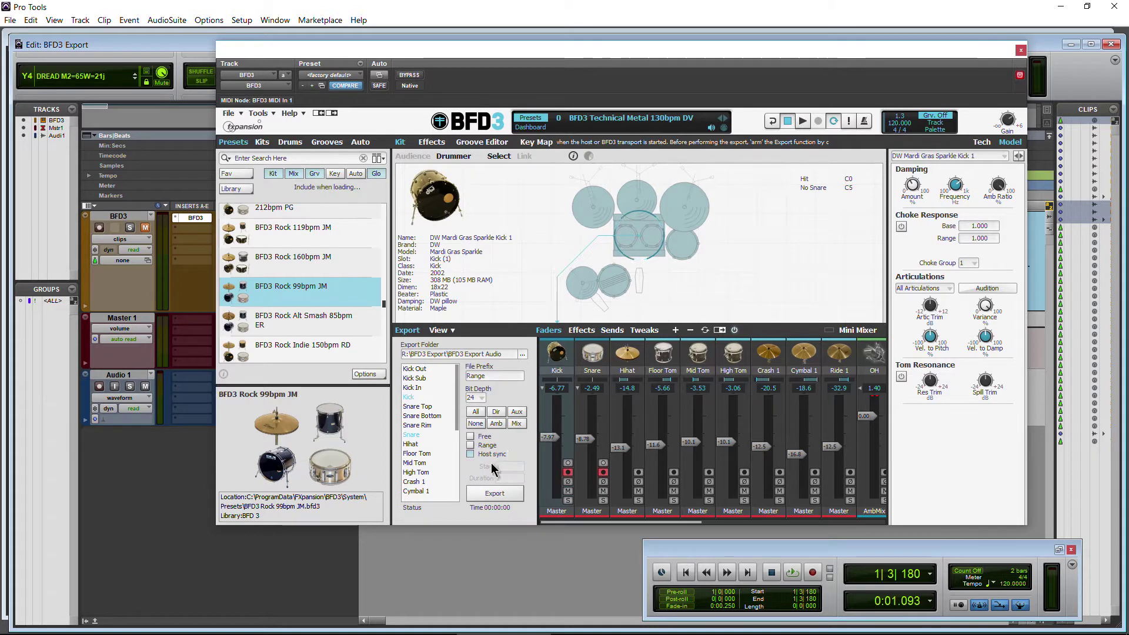
pyautogui.click(469, 445)
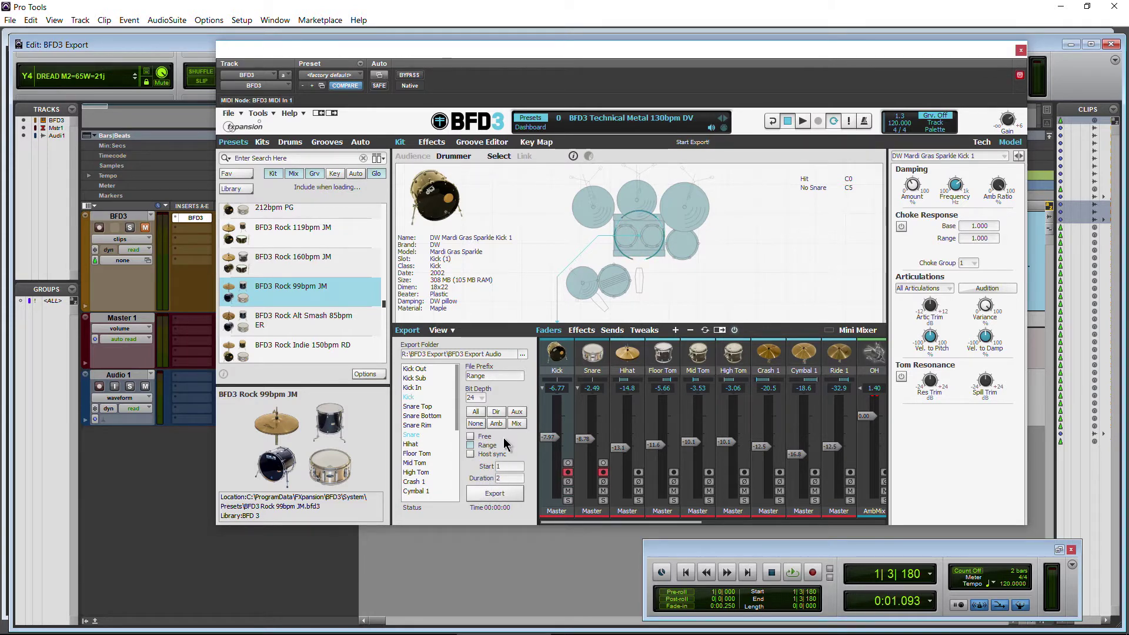
# Set the Range export's start to 4 and reposition the BFD3 window over the session
pyautogui.click(507, 465)
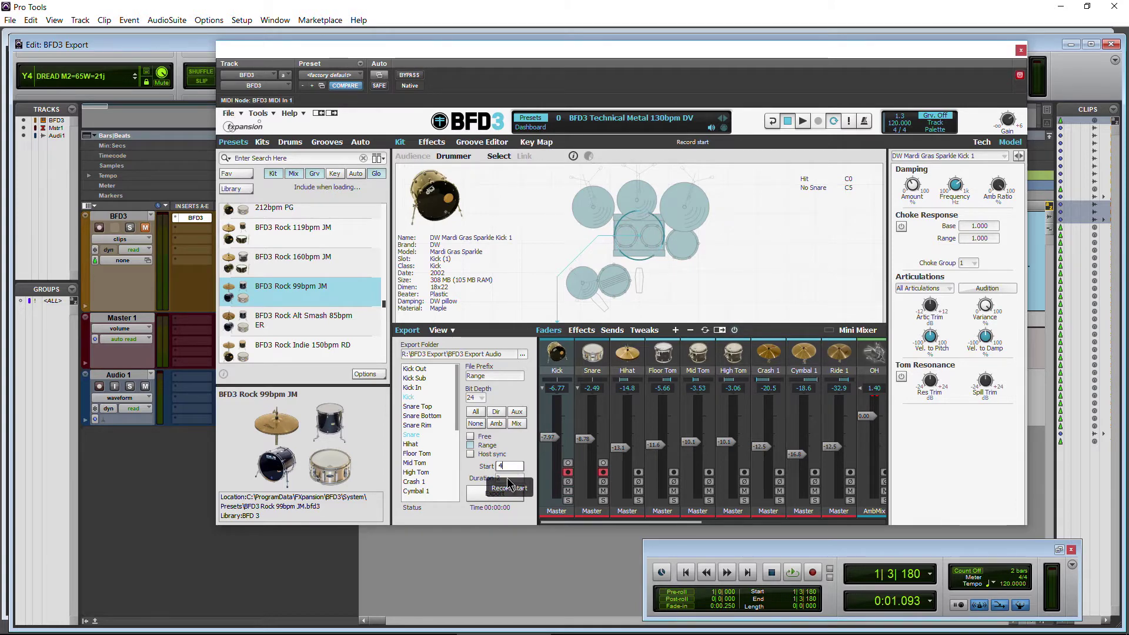
pyautogui.click(507, 479)
pyautogui.moveTo(617, 50); pyautogui.dragTo(570, 253)
pyautogui.moveTo(259, 68); pyautogui.dragTo(46, 80)
pyautogui.moveTo(430, 253); pyautogui.dragTo(475, 76)
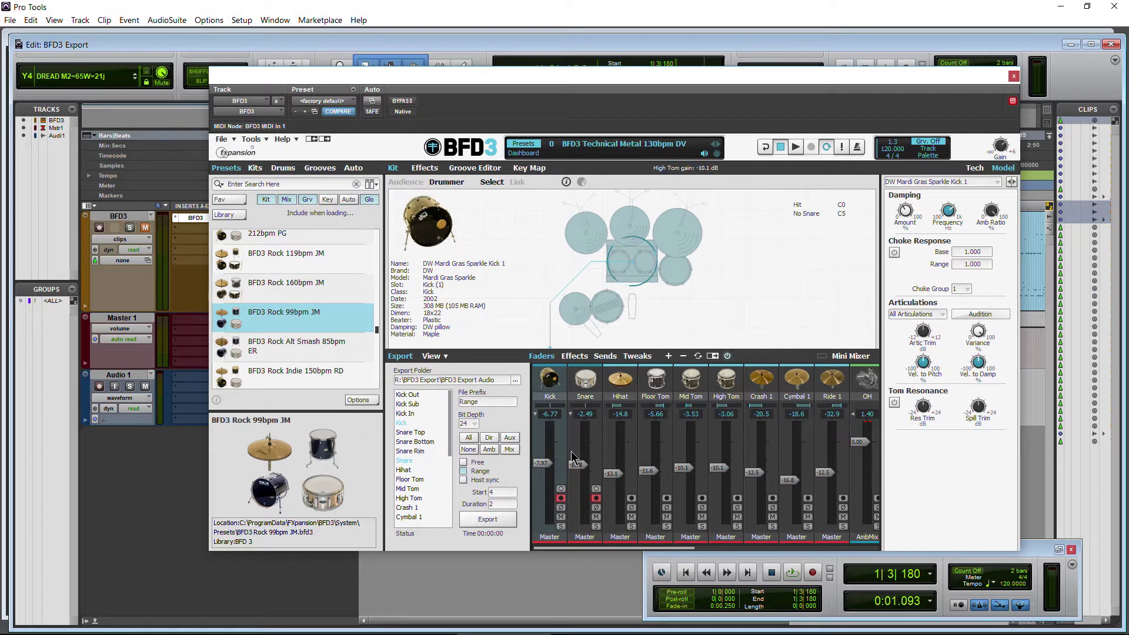
# Export the selected channels over the existing Range files by playing the session from its beginning, and check the export folder
pyautogui.click(461, 520)
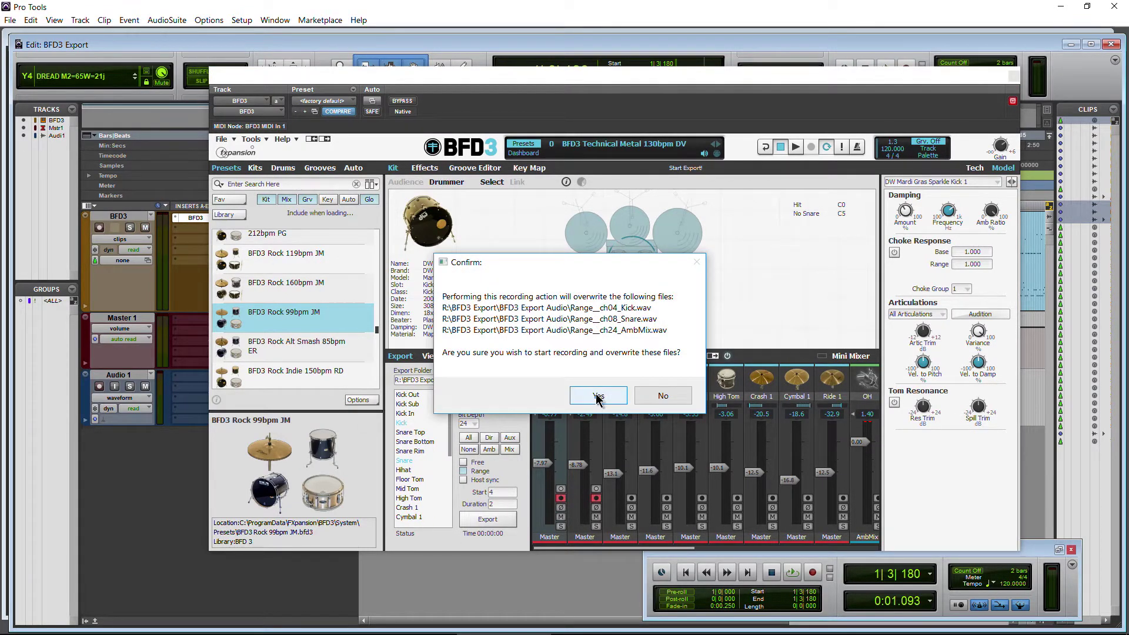
pyautogui.click(597, 396)
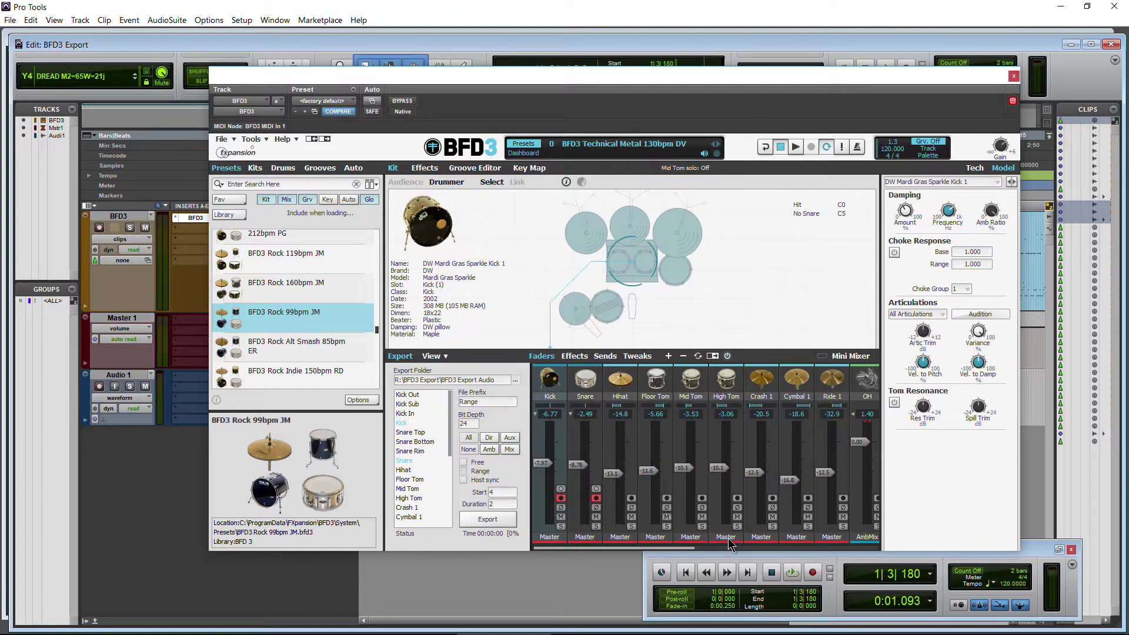
pyautogui.click(685, 572)
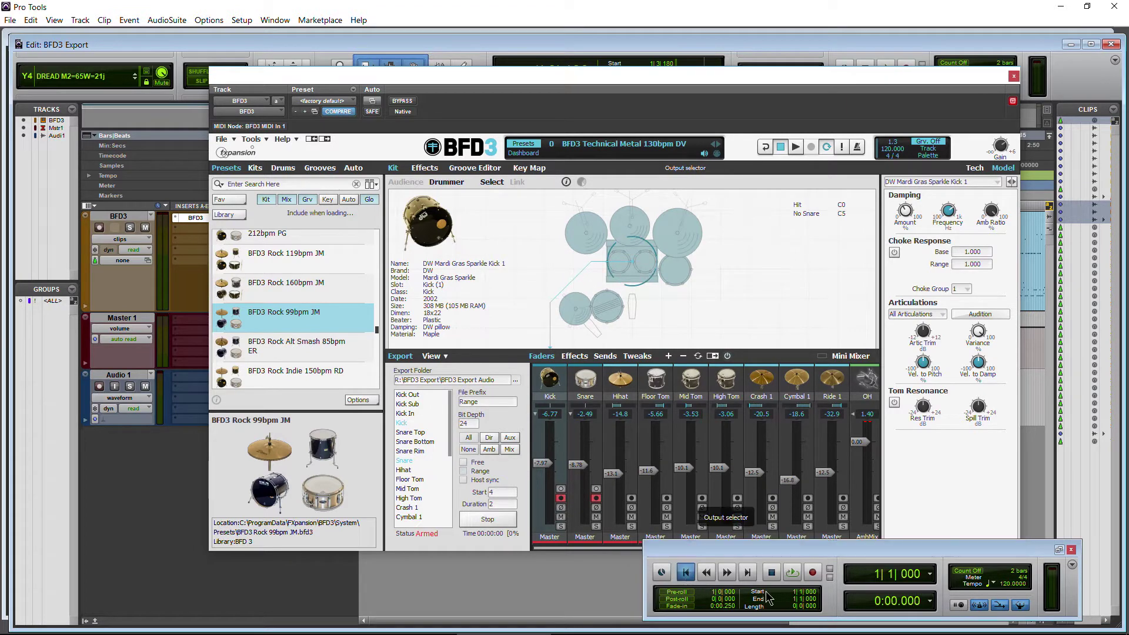
pyautogui.click(792, 573)
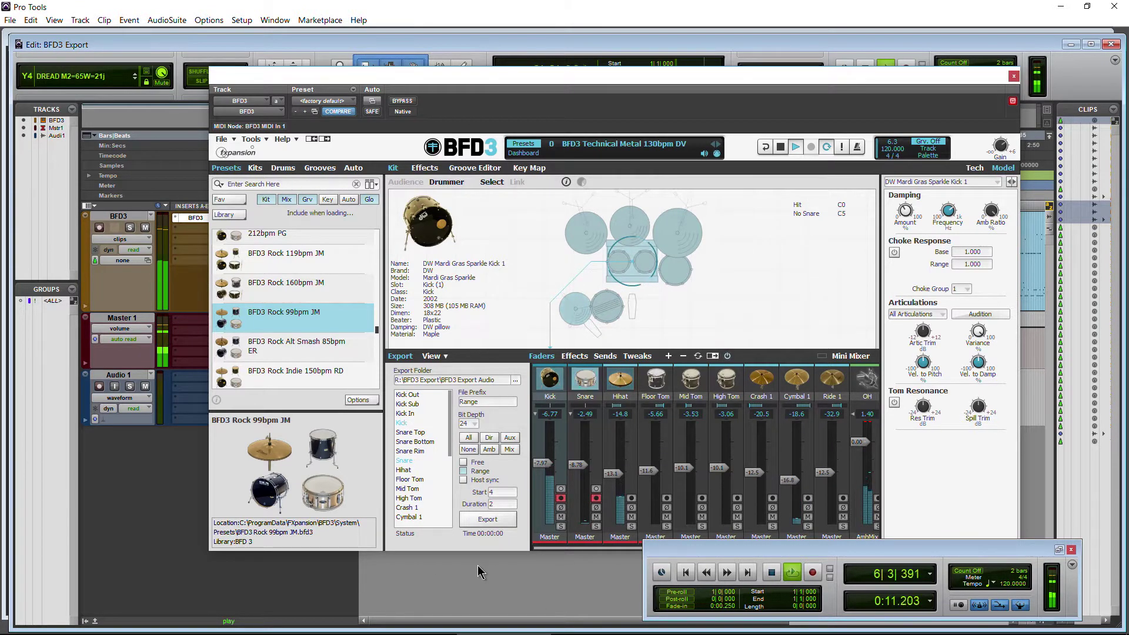
pyautogui.press('space')
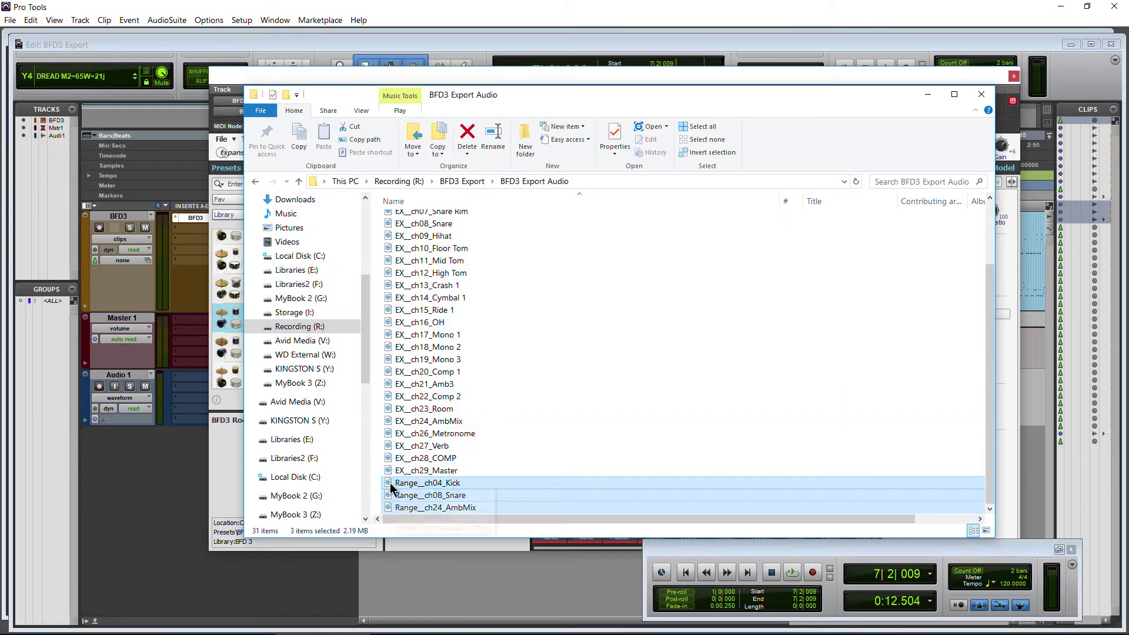
pyautogui.click(928, 96)
# Set groove auto-play to Track in the Groove Editor and briefly audition the drum track
pyautogui.click(475, 167)
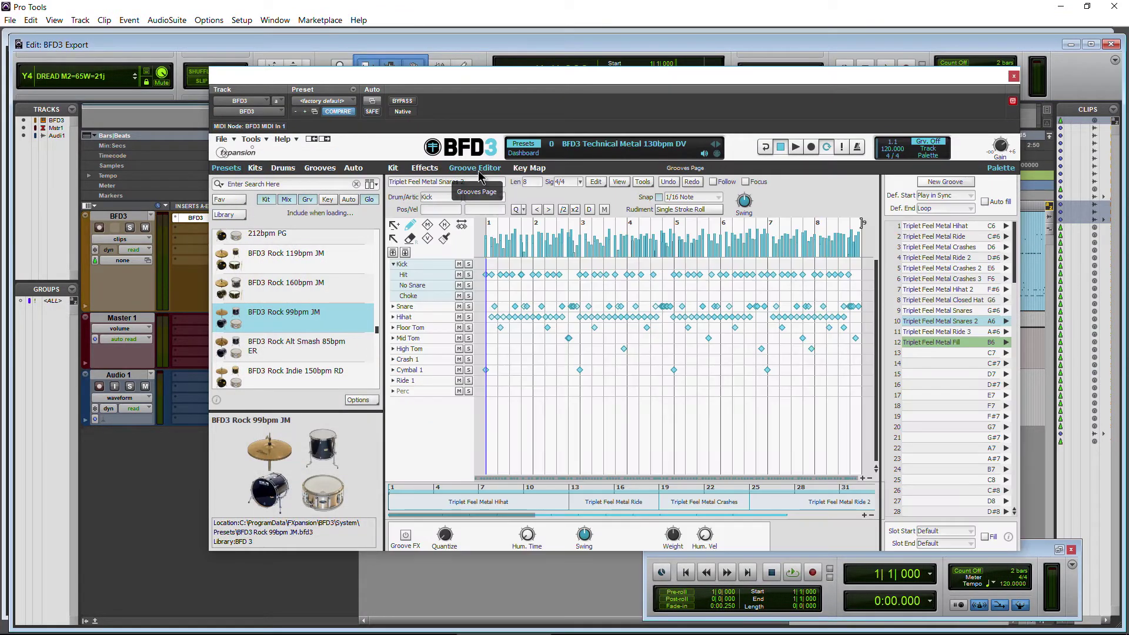
pyautogui.click(927, 152)
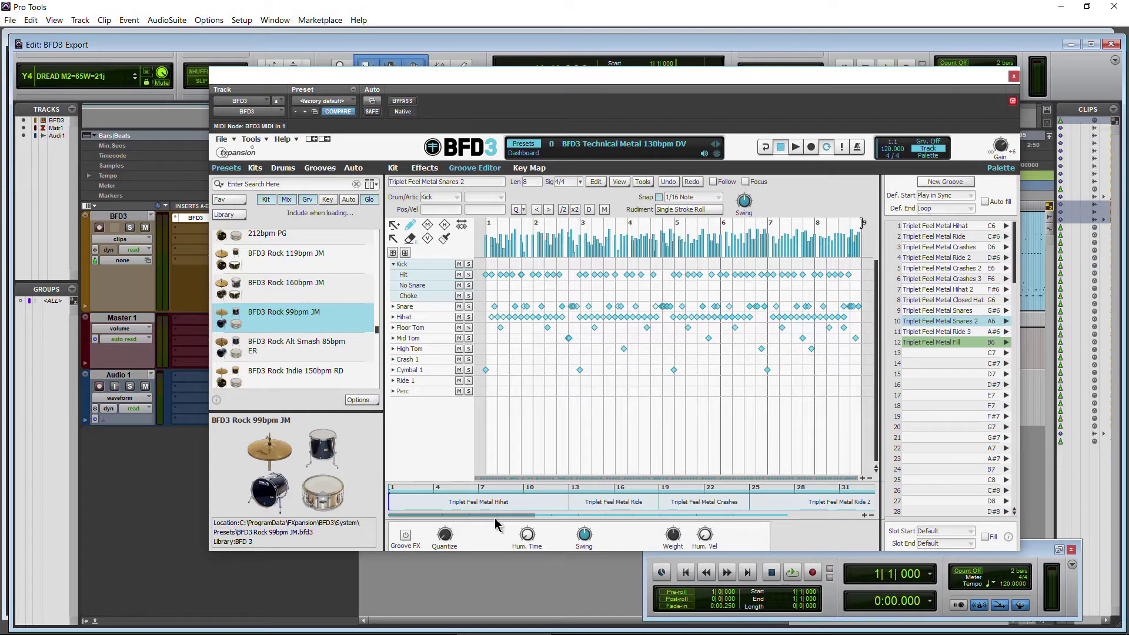
pyautogui.moveTo(495, 515); pyautogui.dragTo(454, 515)
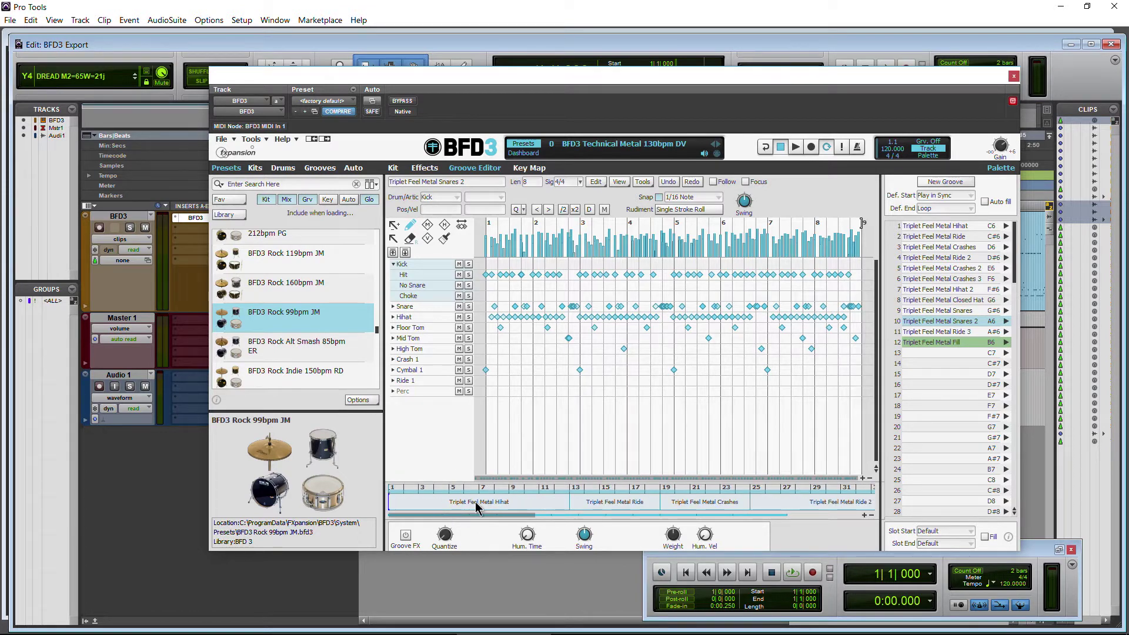
pyautogui.click(795, 148)
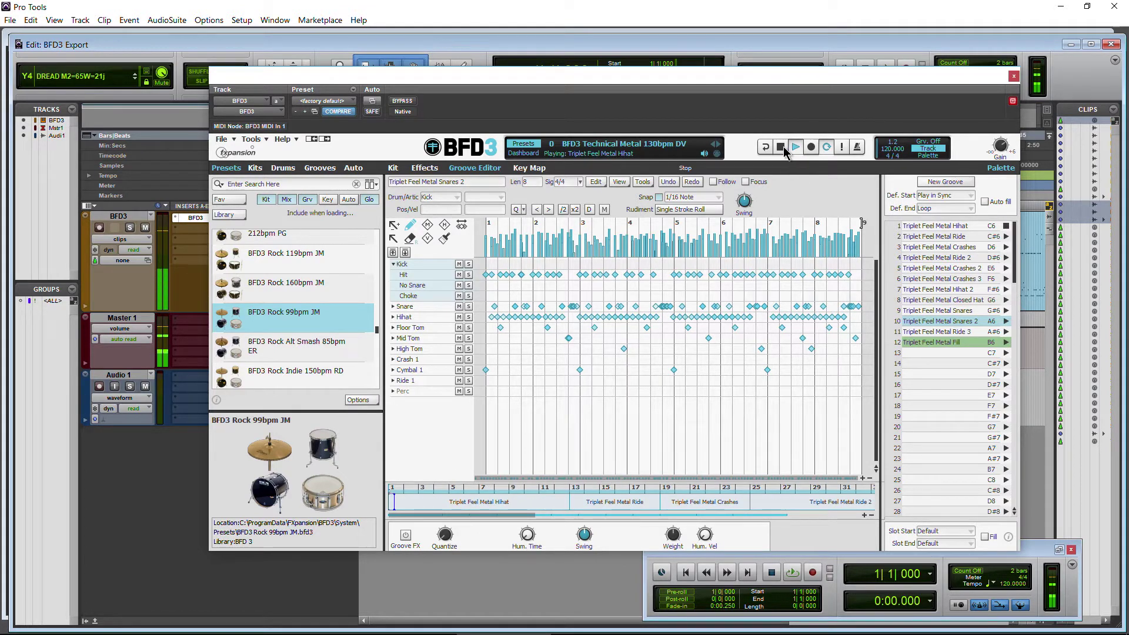
pyautogui.click(784, 149)
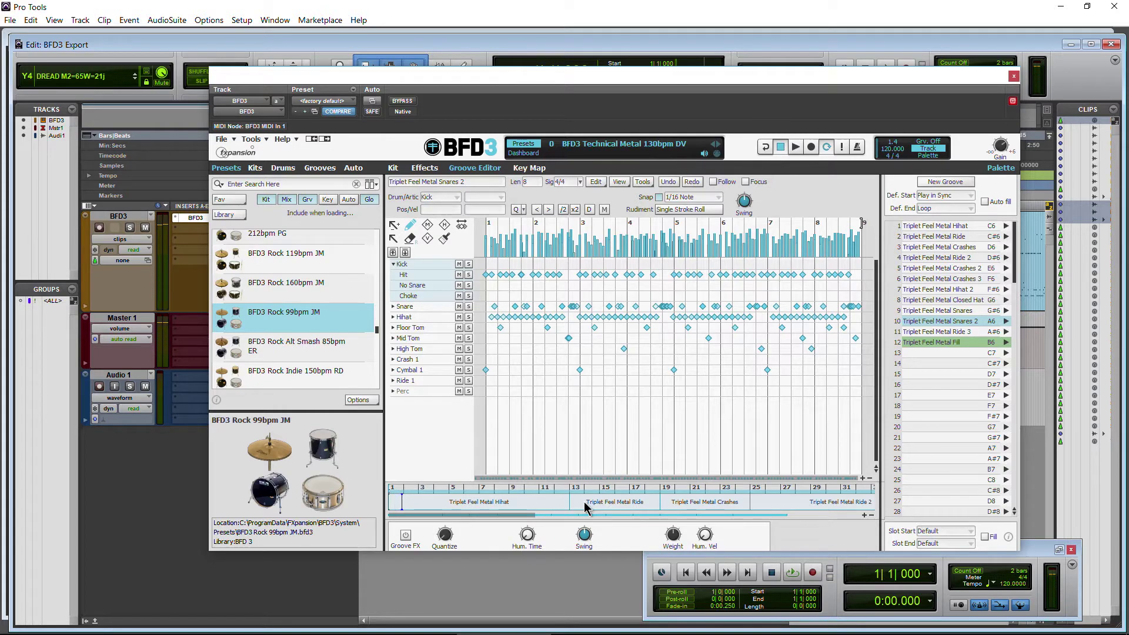
# Audition the Triplet Feel Metal Crashes 3 groove from the groove palette
pyautogui.moveTo(401, 80)
pyautogui.mouseDown()
pyautogui.moveTo(387, 283)
pyautogui.moveTo(391, 91)
pyautogui.mouseUp()
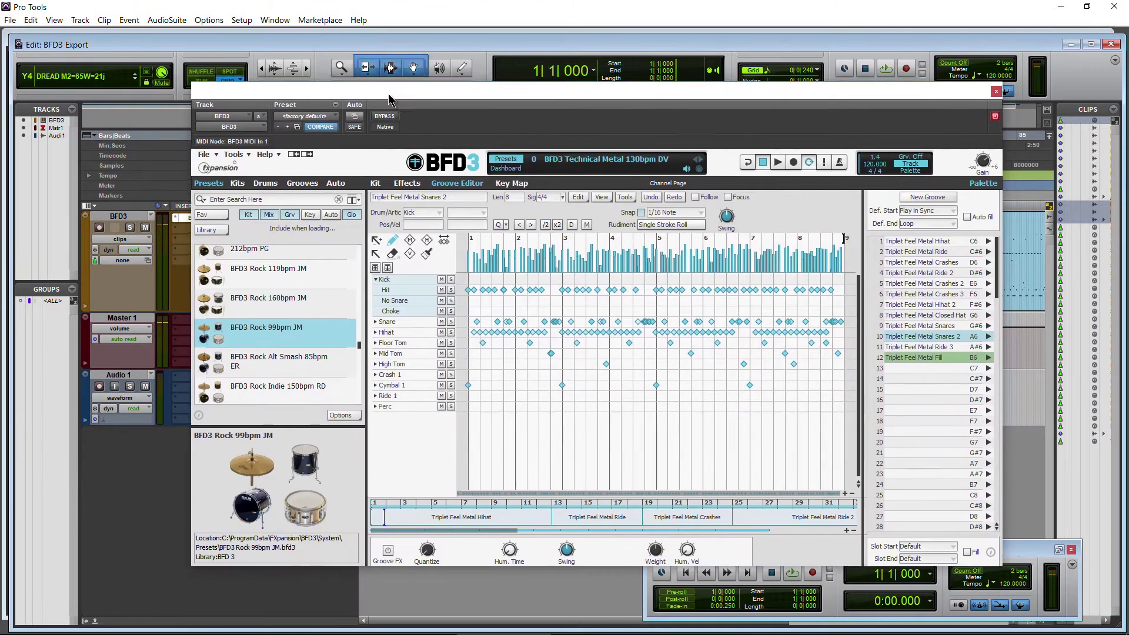
pyautogui.click(936, 293)
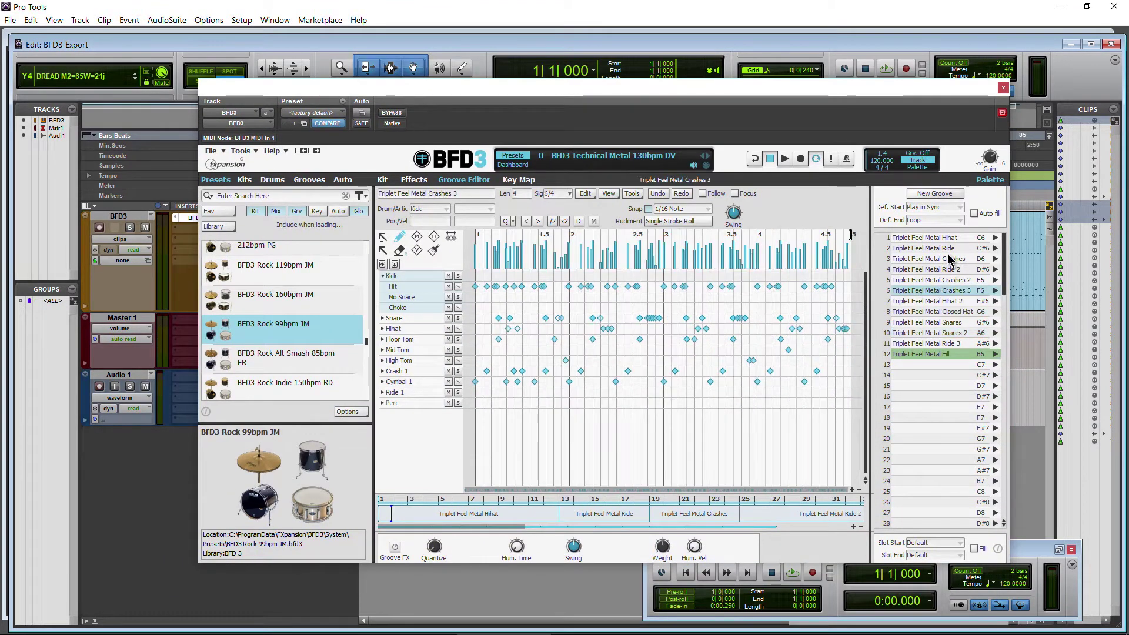
pyautogui.click(994, 292)
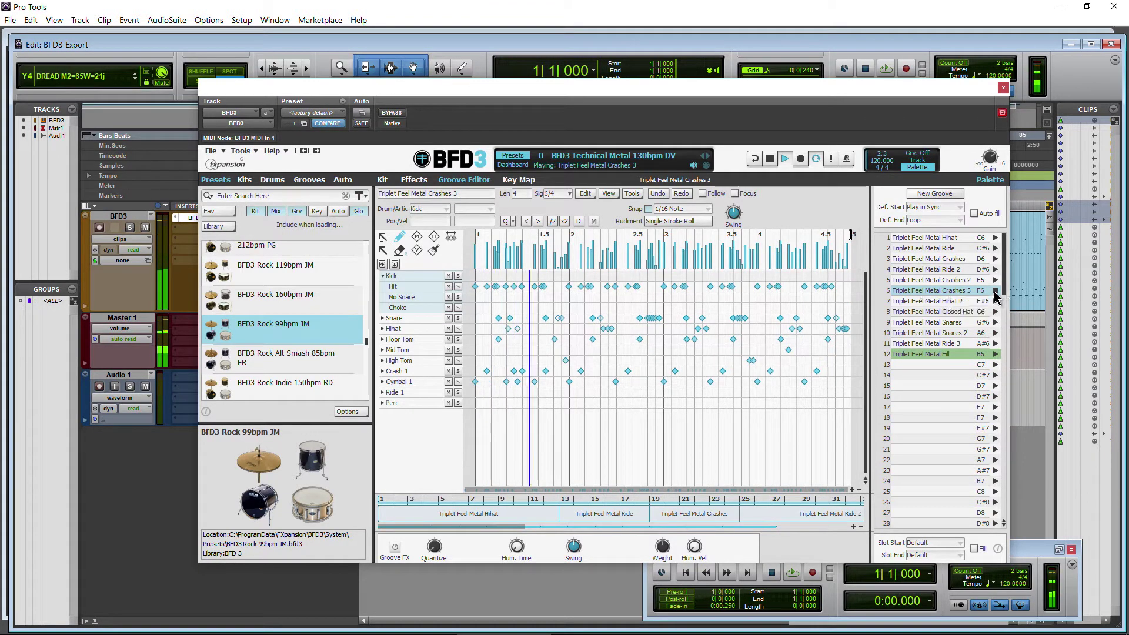
pyautogui.press('space')
# Return to the Kit page and set the Range export's start to 1
pyautogui.click(381, 182)
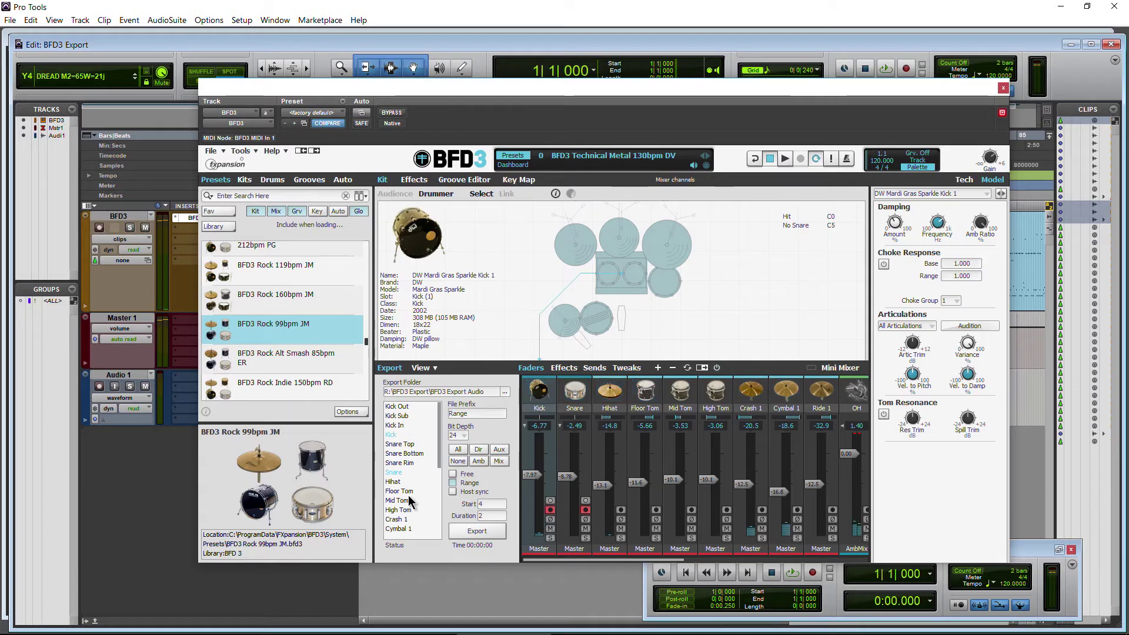
pyautogui.click(481, 505)
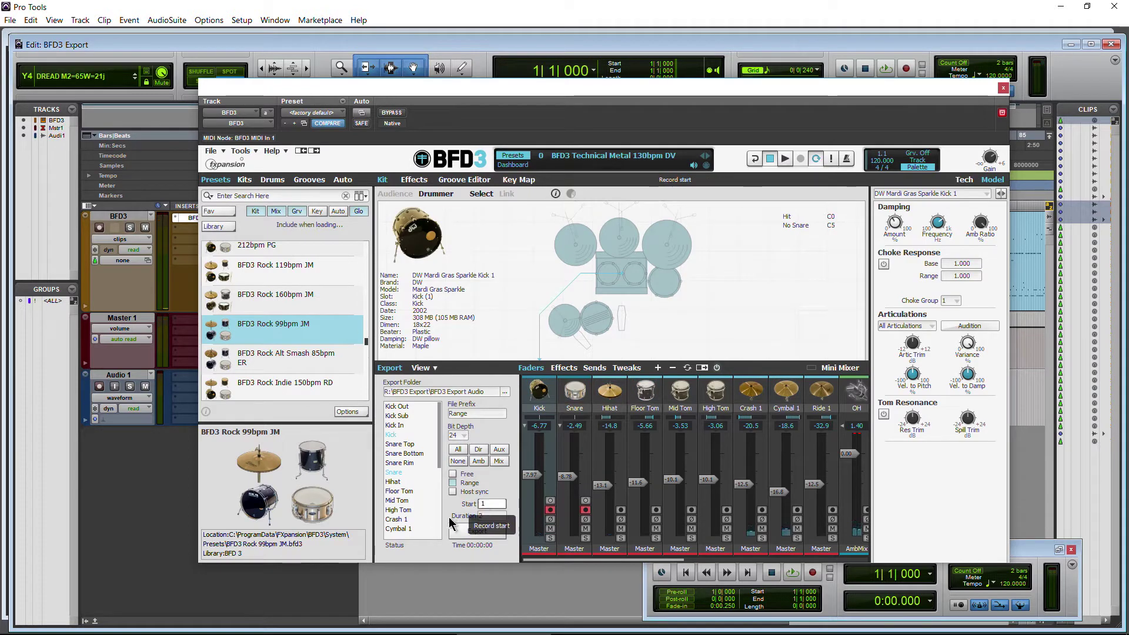
pyautogui.write('1')
pyautogui.press('Return')
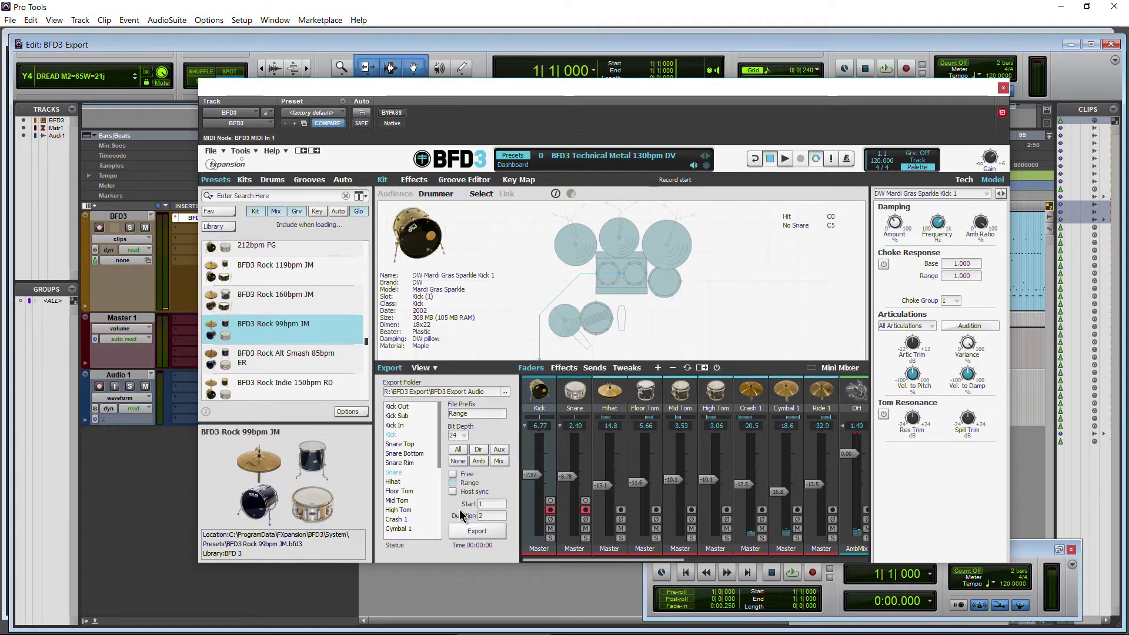
# Export the range over the existing Range files while playing the session, and check the export folder
pyautogui.click(481, 532)
pyautogui.click(598, 395)
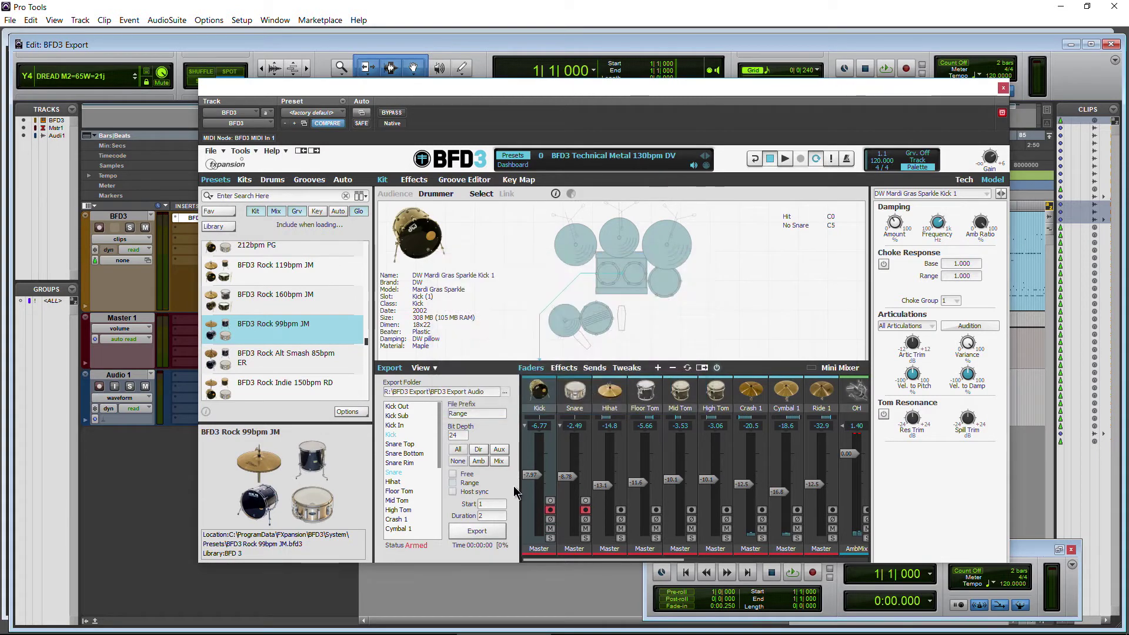
pyautogui.click(747, 573)
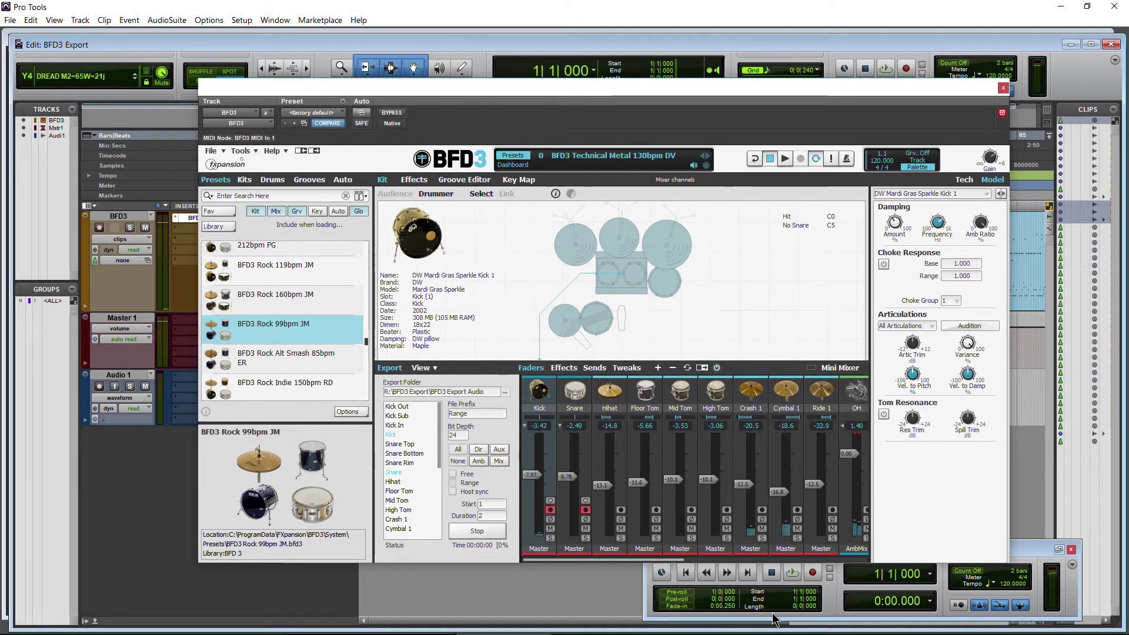
pyautogui.click(791, 573)
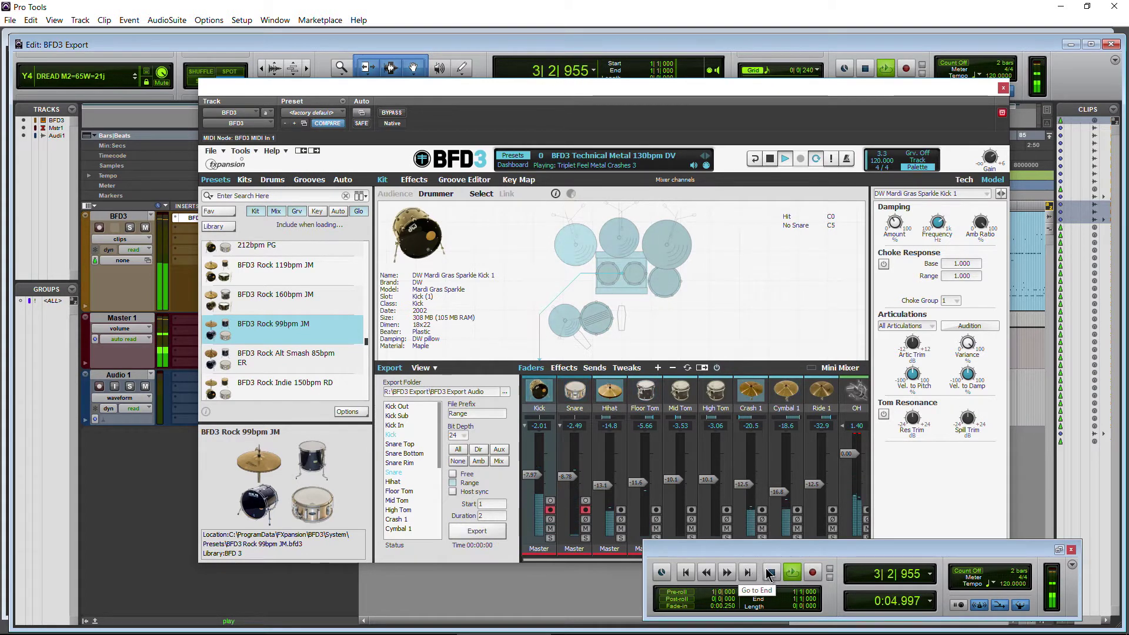
pyautogui.press('space')
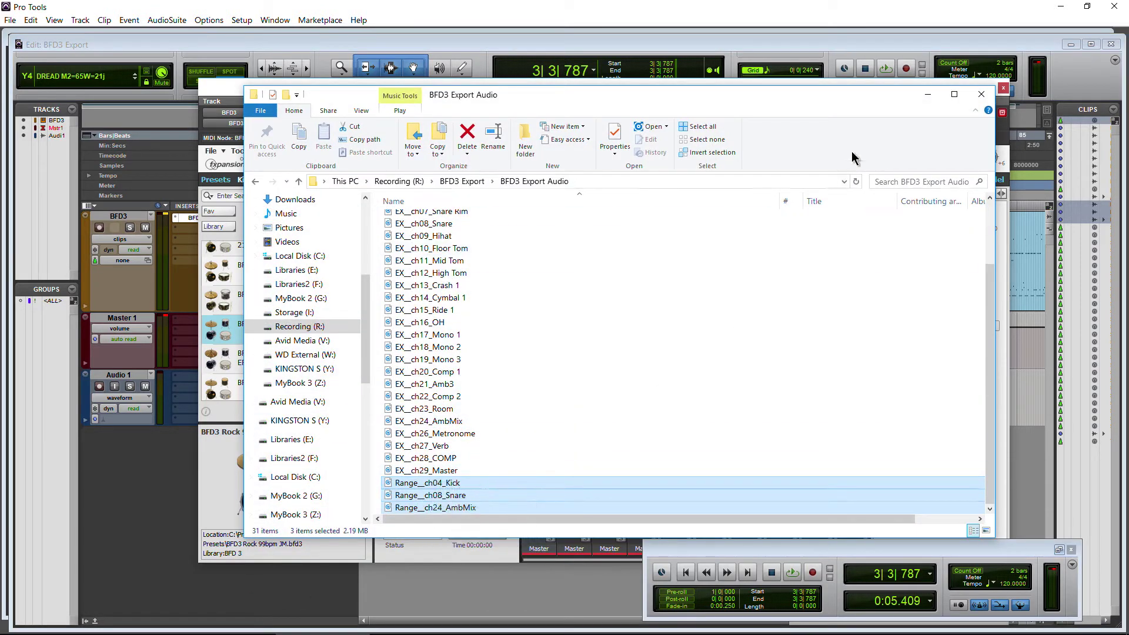
pyautogui.click(926, 100)
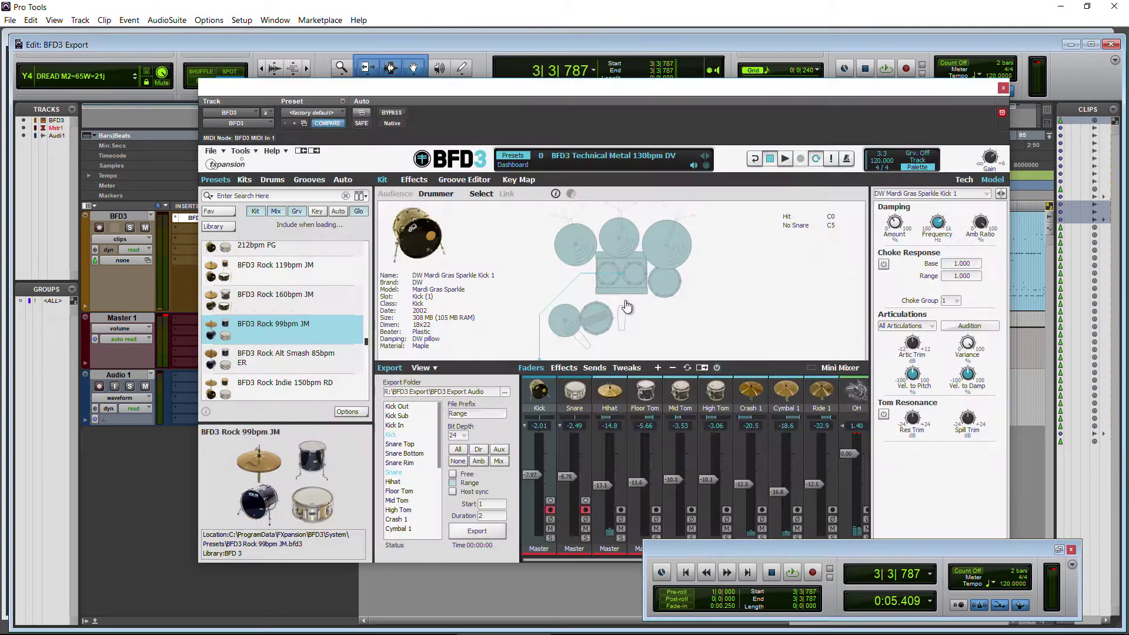
# With the session at its start, set up a Host sync export with the file prefix HOST and arm it
pyautogui.click(452, 492)
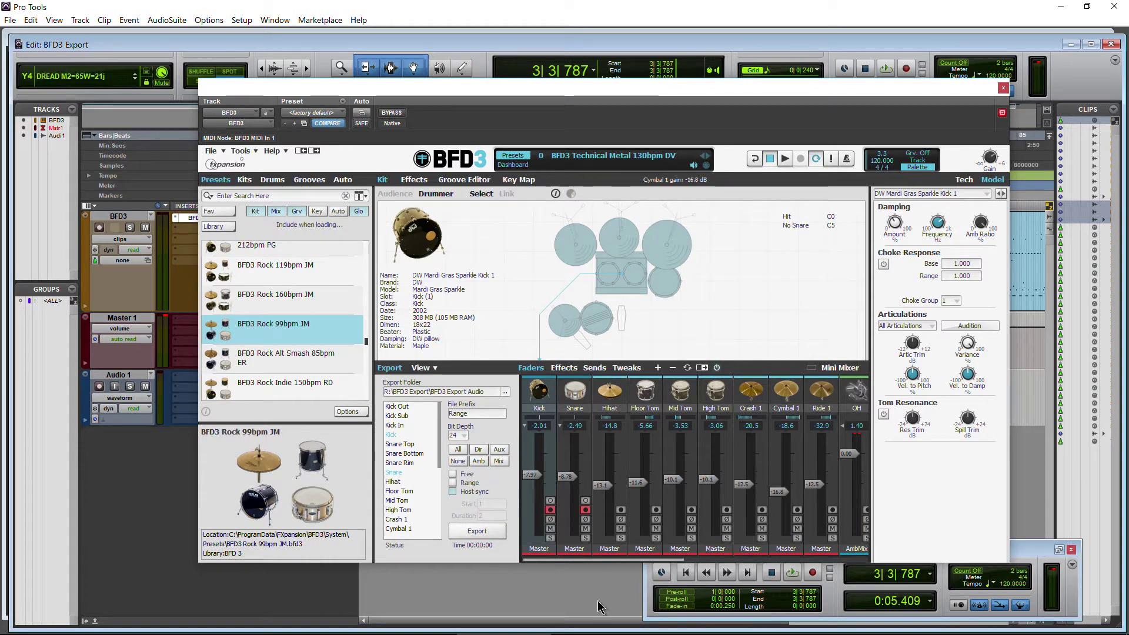
pyautogui.click(686, 576)
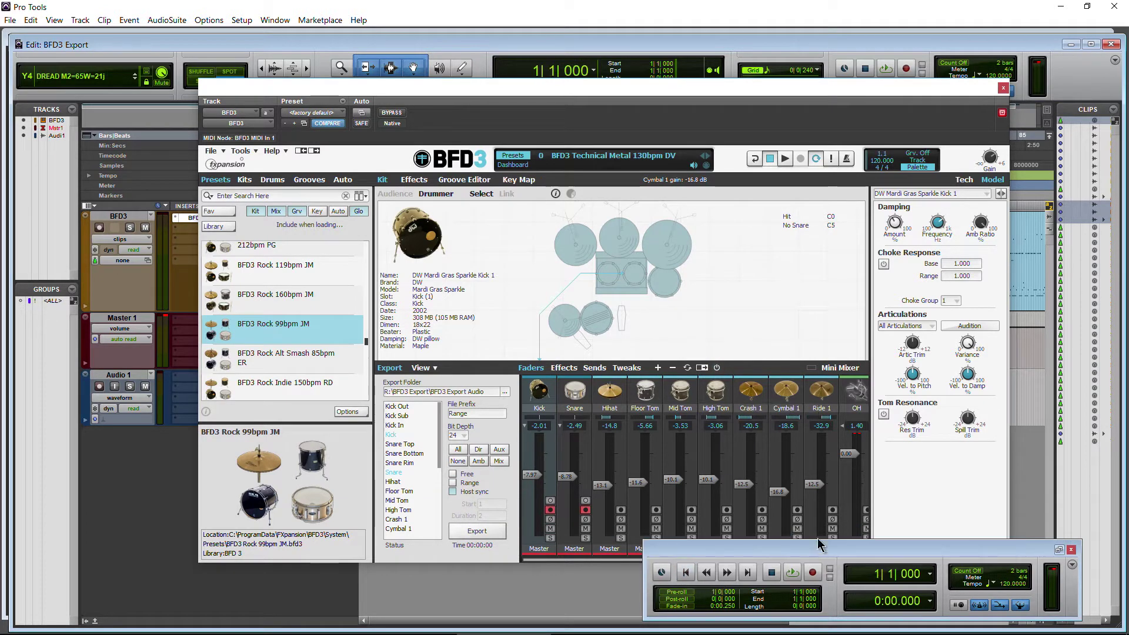
pyautogui.doubleClick(475, 413)
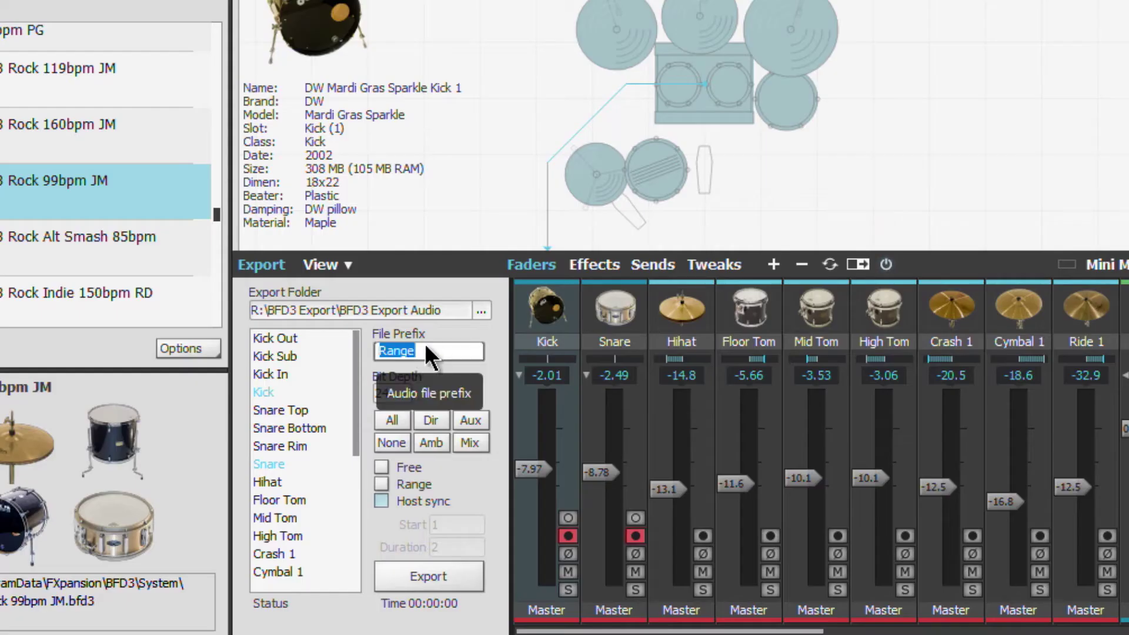
pyautogui.write('HOST')
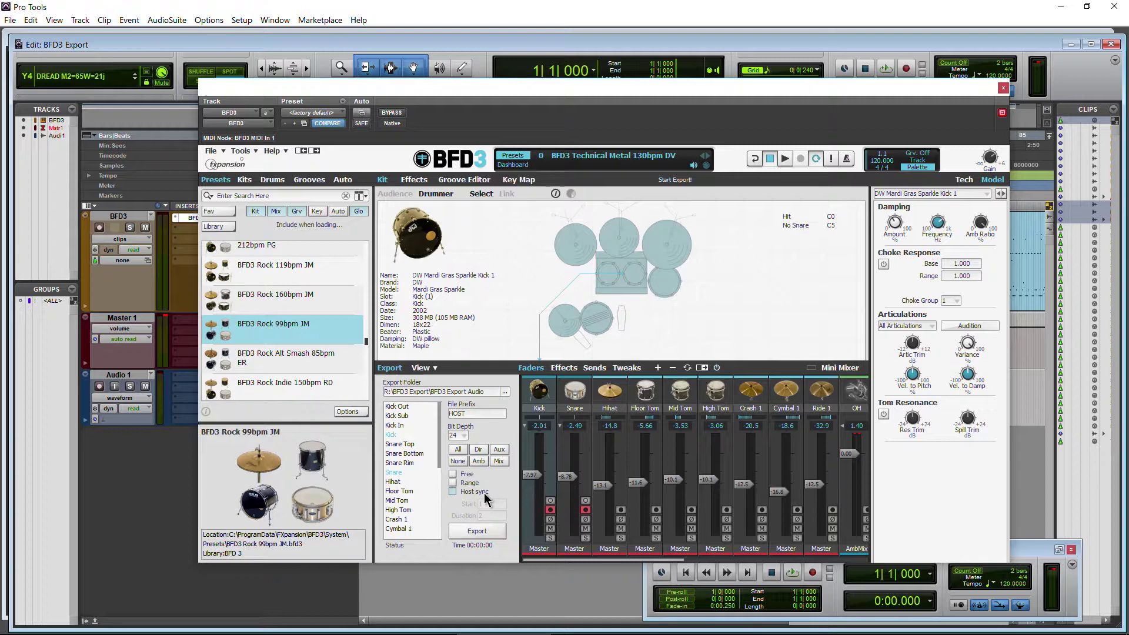
pyautogui.click(421, 576)
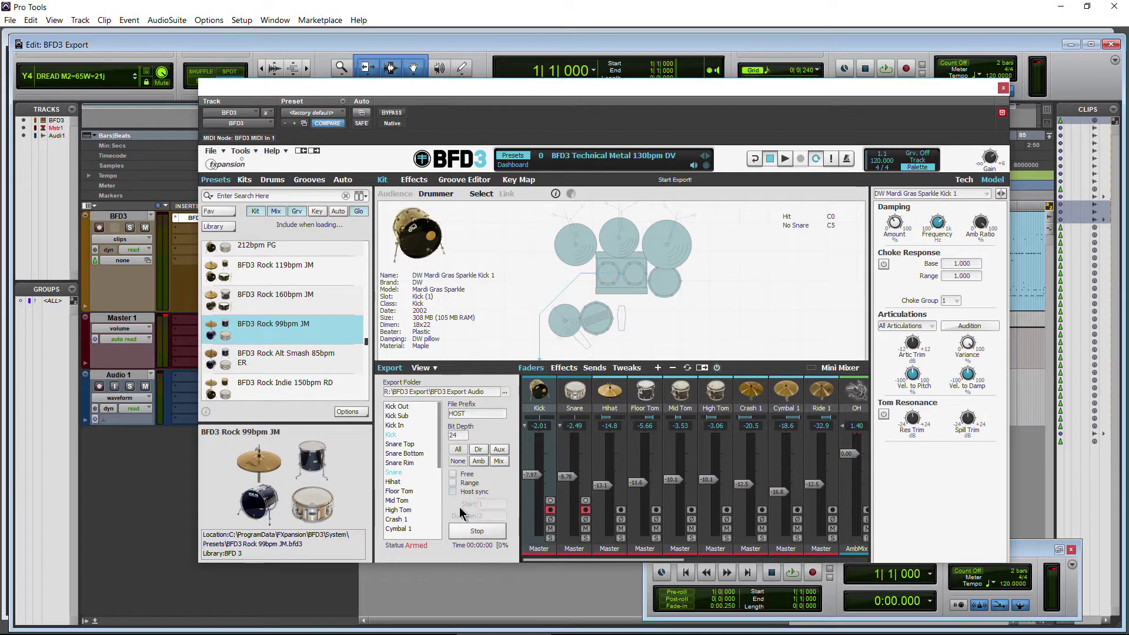
# Compare the Track and Grv. Off auto-play modes, viewing the drum track in the Groove Editor and the session's BFD3 MIDI clip
pyautogui.click(914, 161)
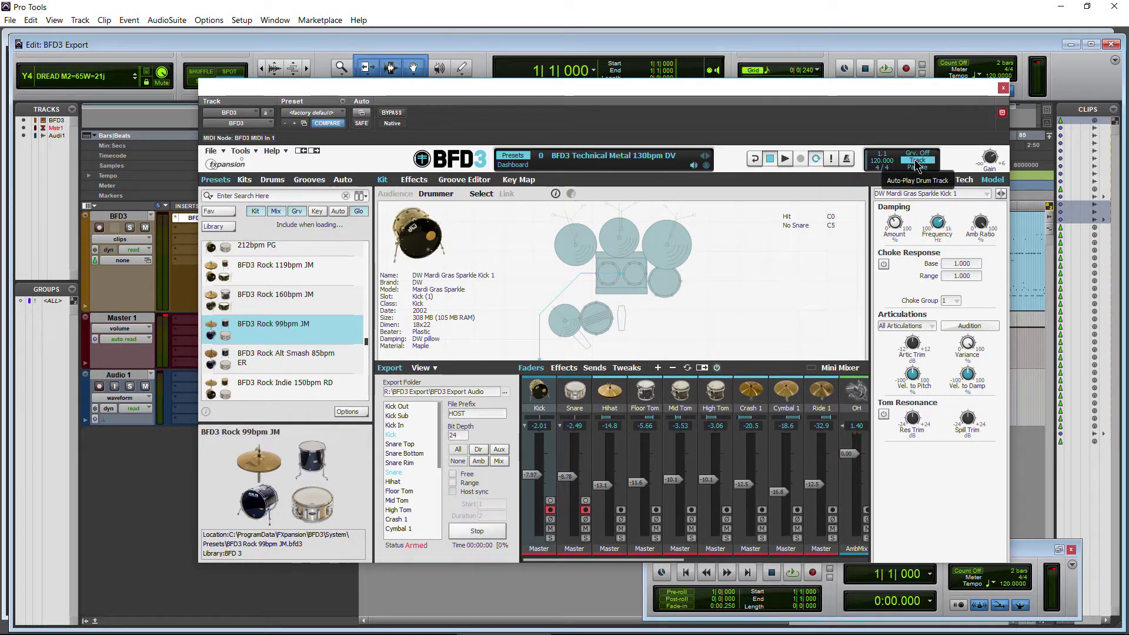
pyautogui.click(460, 179)
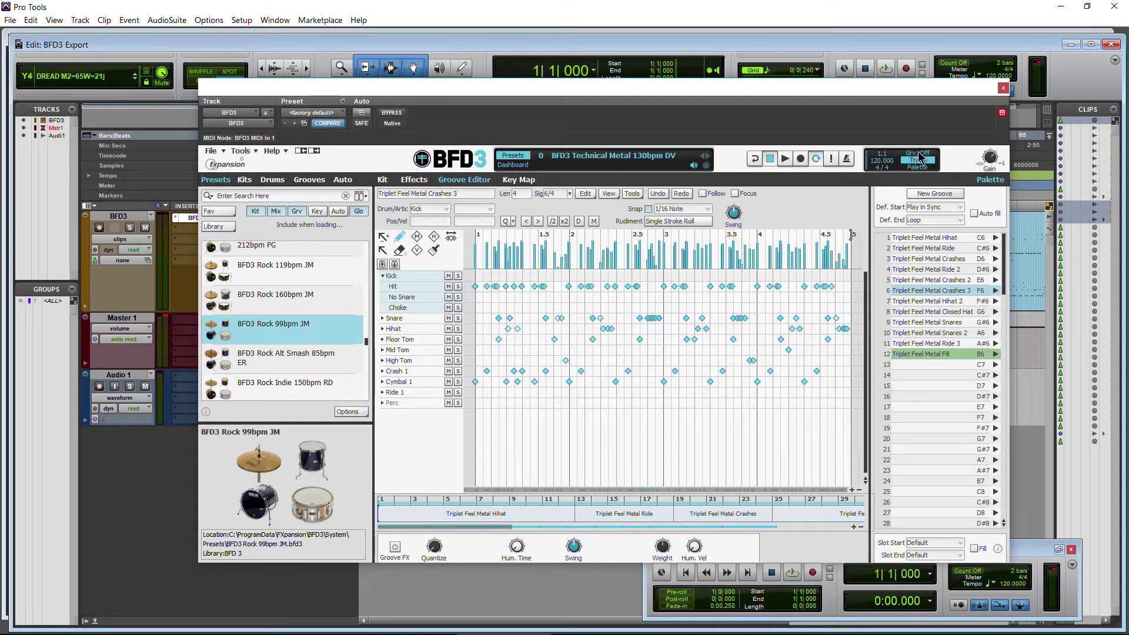
pyautogui.click(919, 154)
pyautogui.moveTo(838, 103); pyautogui.dragTo(800, 348)
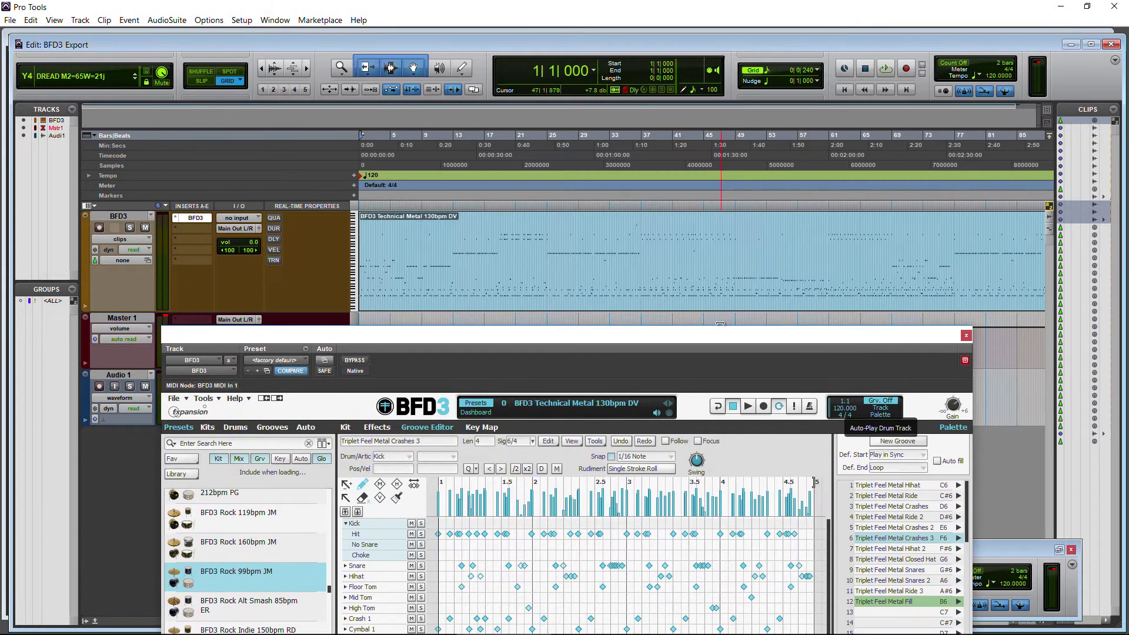
pyautogui.moveTo(721, 341); pyautogui.dragTo(781, 86)
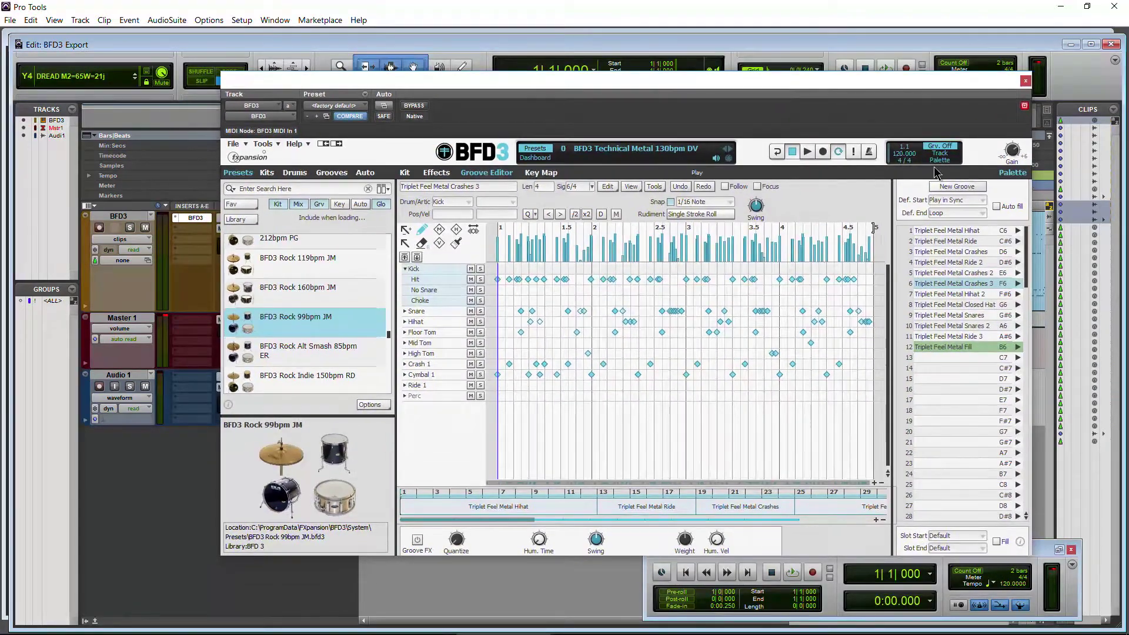
# View the Triplet Feel Metal grooves in the palette, and set auto-play to Track with the drum track shown in the Groove Editor
pyautogui.click(948, 316)
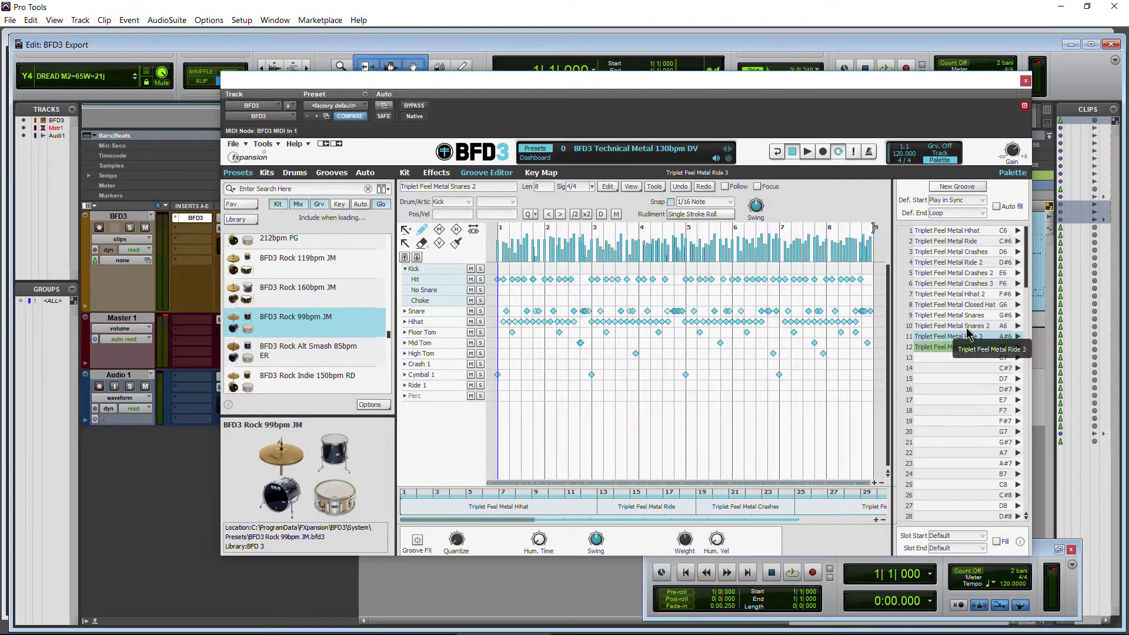
pyautogui.click(970, 294)
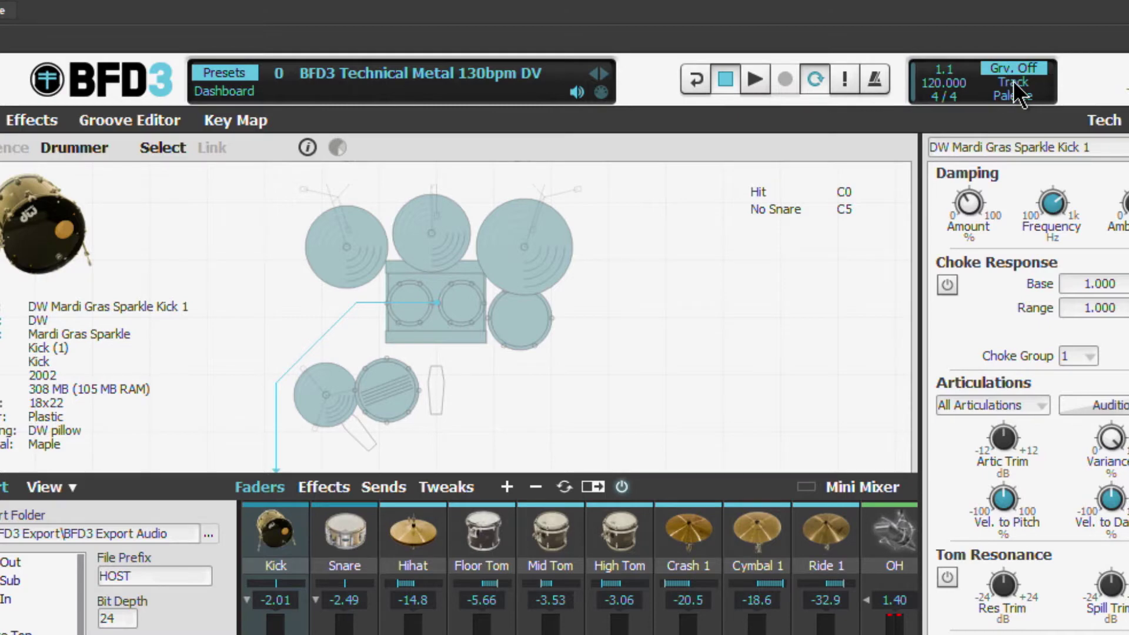
pyautogui.click(1014, 83)
pyautogui.click(88, 122)
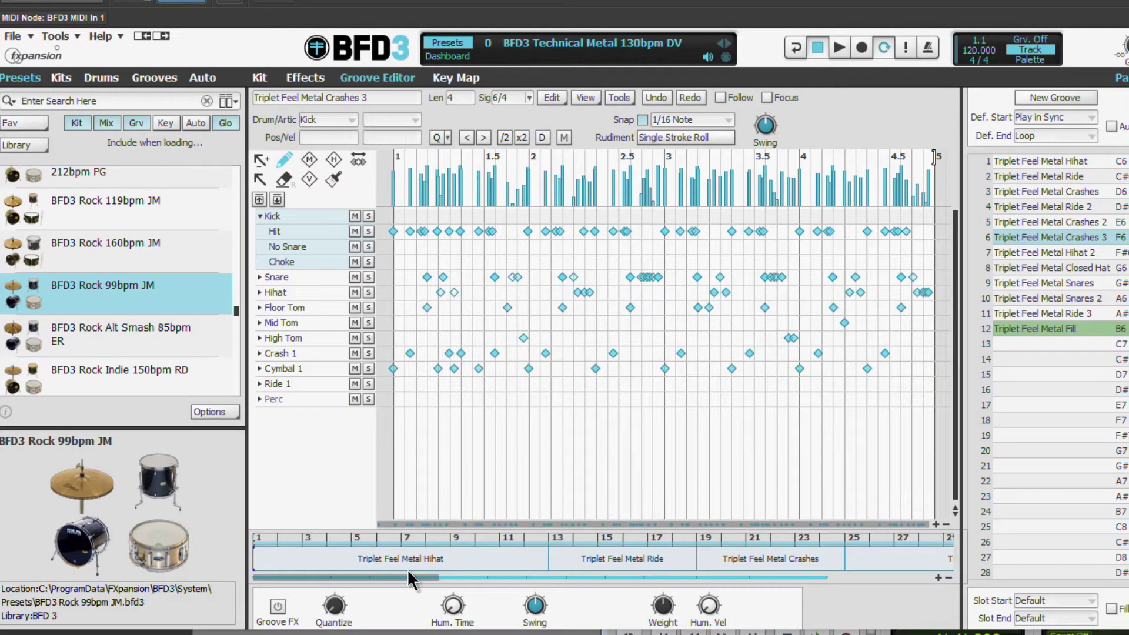
# Return BFD3 to the Kit view and move the BFD3 Technical Metal MIDI clip well past bar 500 on the timeline
pyautogui.moveTo(407, 573); pyautogui.dragTo(356, 566)
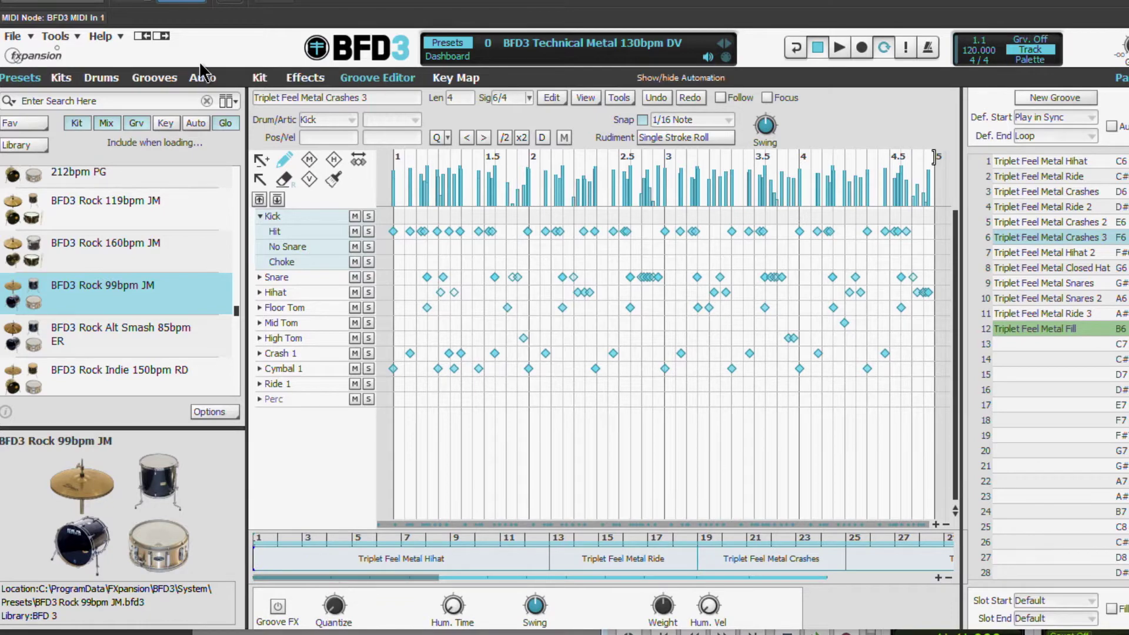
pyautogui.click(259, 78)
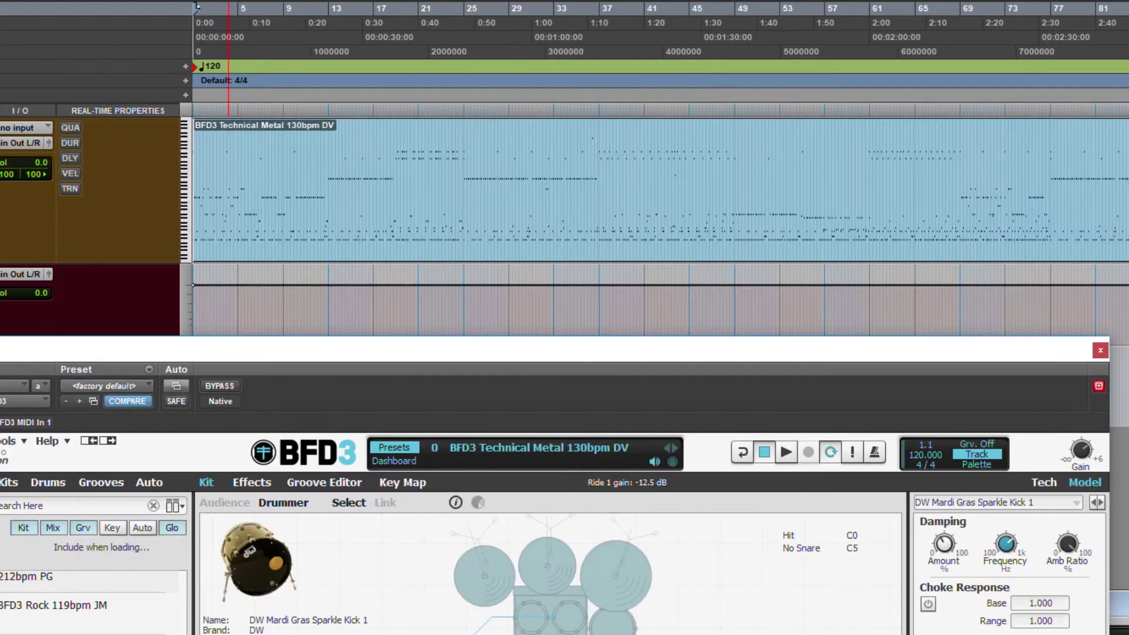
pyautogui.press('r')
pyautogui.press('r')
pyautogui.press('r')
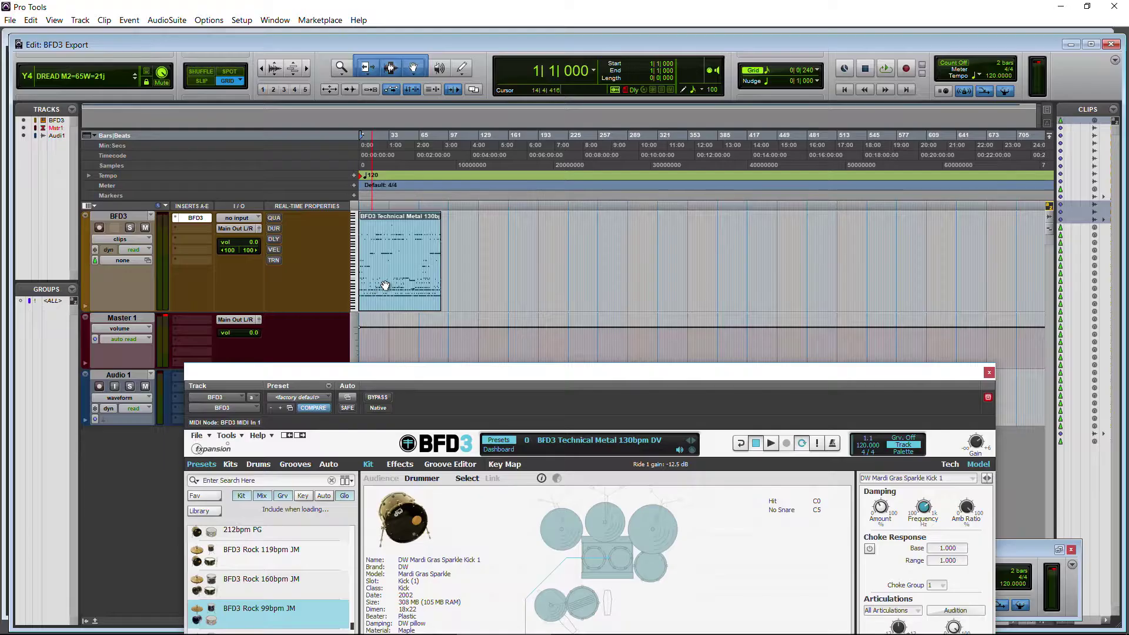
pyautogui.moveTo(230, 225); pyautogui.dragTo(917, 186)
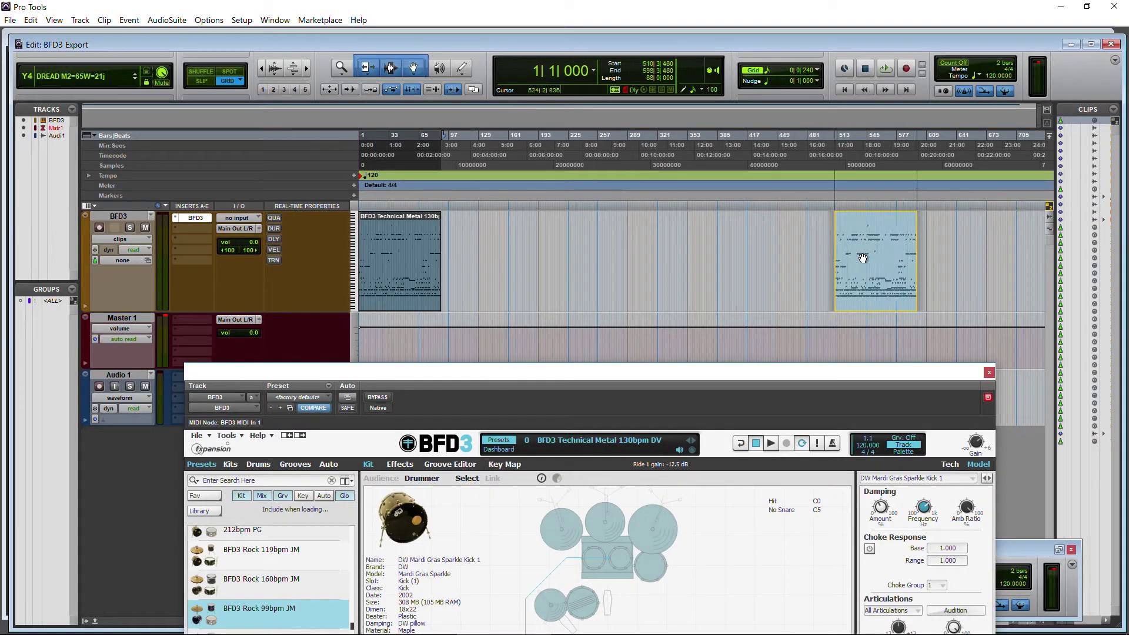
pyautogui.moveTo(863, 259); pyautogui.dragTo(883, 258)
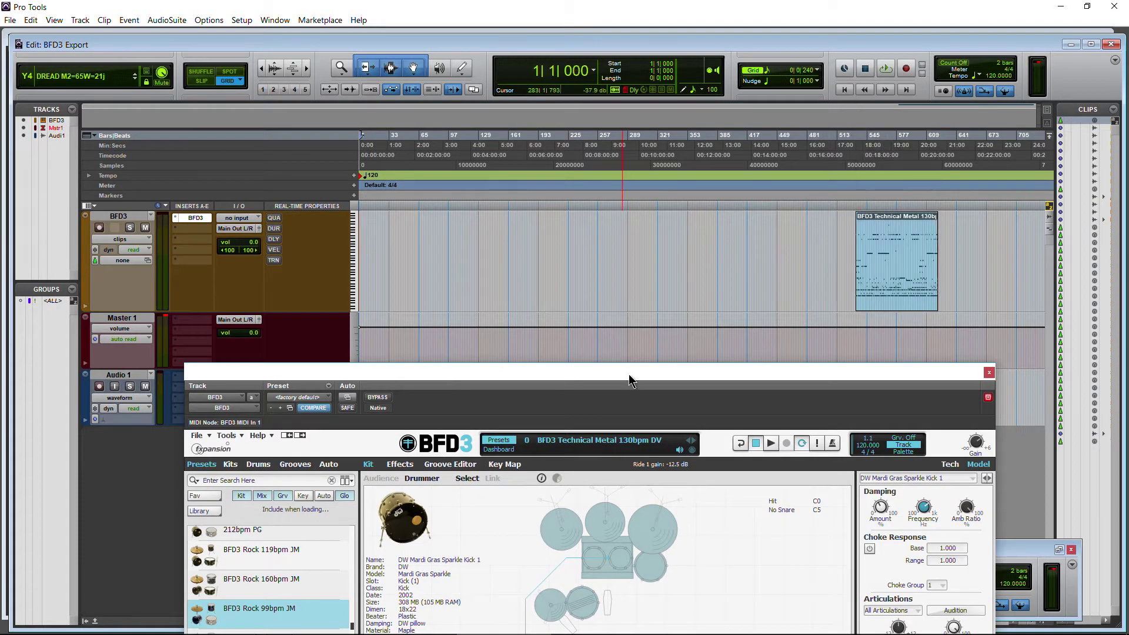
# Arm all mixer channels, start the Host sync export with the prefix HOST, and play the session from its start
pyautogui.moveTo(628, 375); pyautogui.dragTo(637, 358)
pyautogui.moveTo(487, 355); pyautogui.dragTo(528, 61)
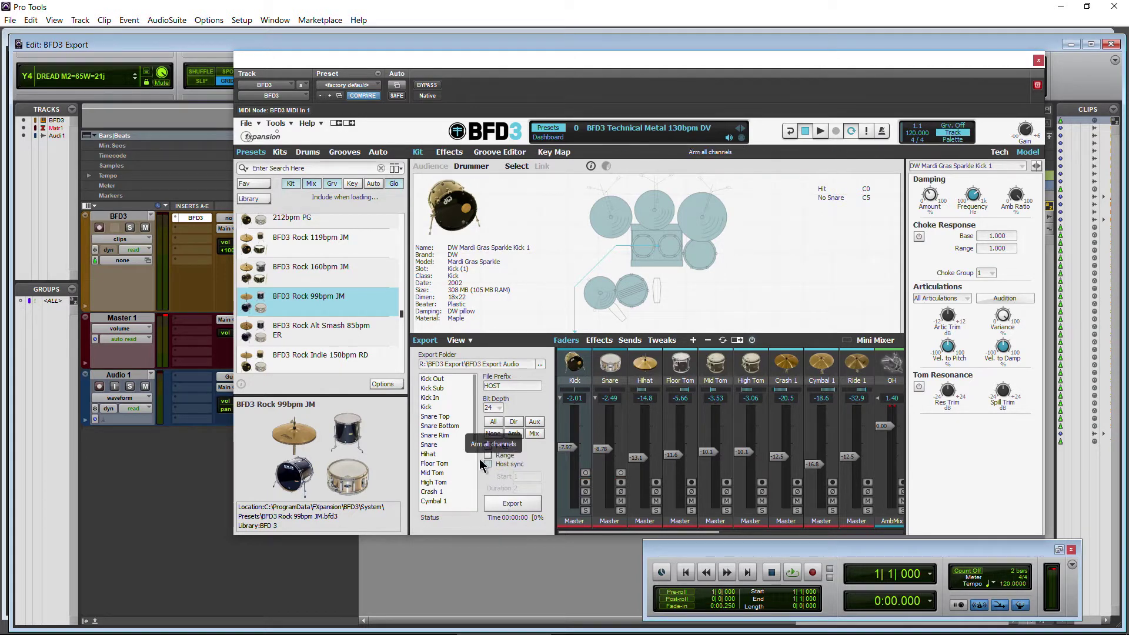
pyautogui.click(493, 422)
pyautogui.click(505, 503)
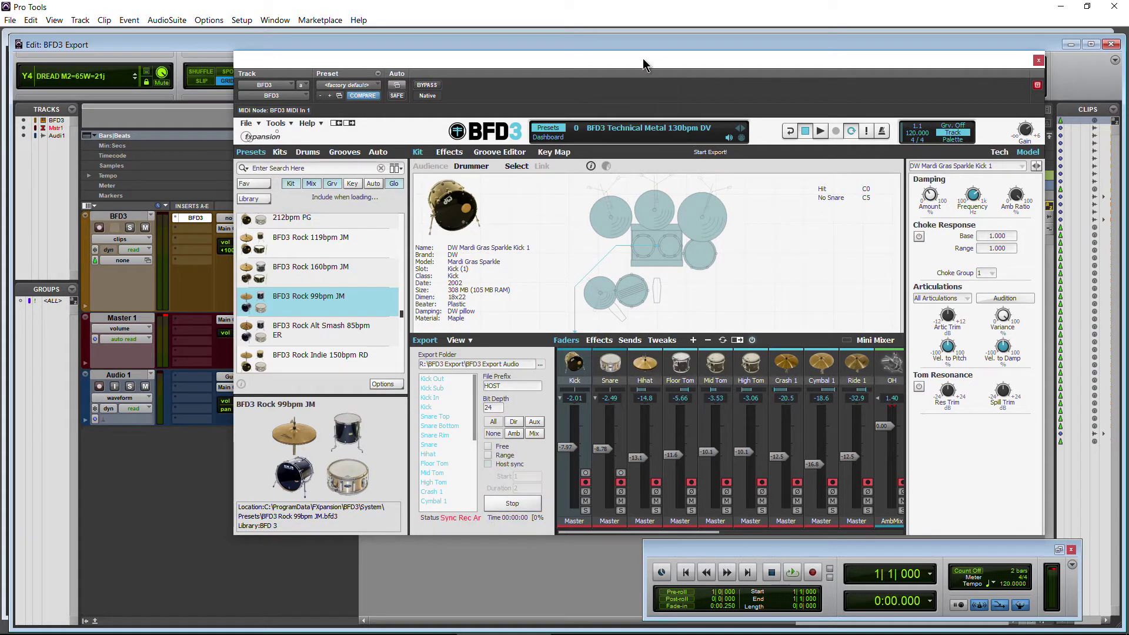
pyautogui.moveTo(643, 58); pyautogui.dragTo(630, 59)
pyautogui.click(793, 572)
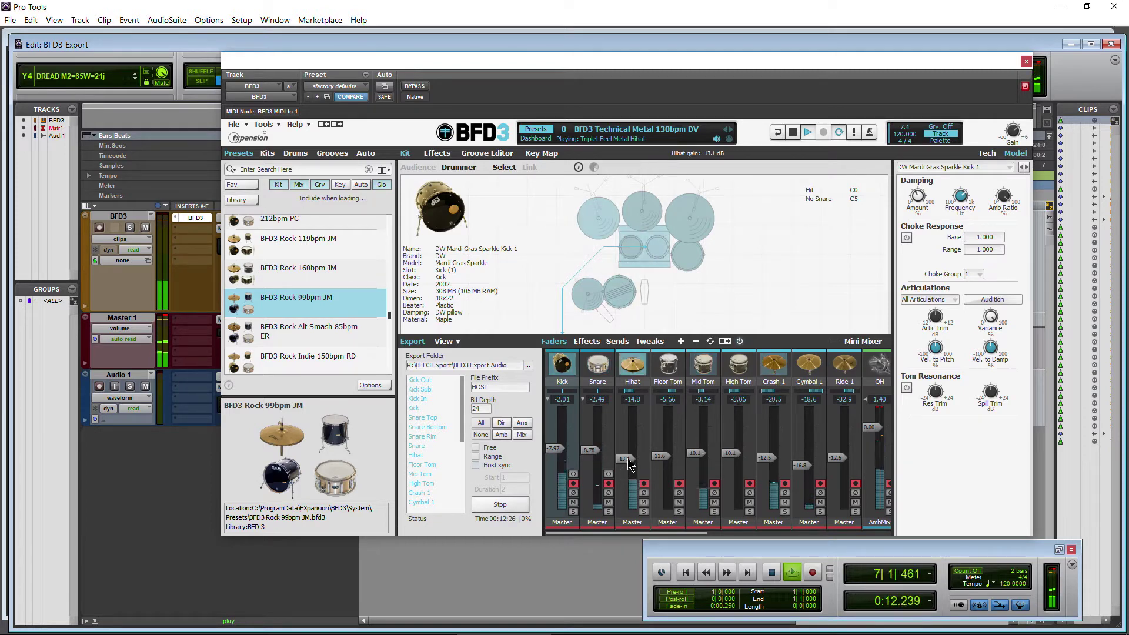
# While recording, pull the Hihat fader to silence and bring it to about -19 dB; stop the export and return to the session start
pyautogui.moveTo(625, 469); pyautogui.dragTo(625, 512)
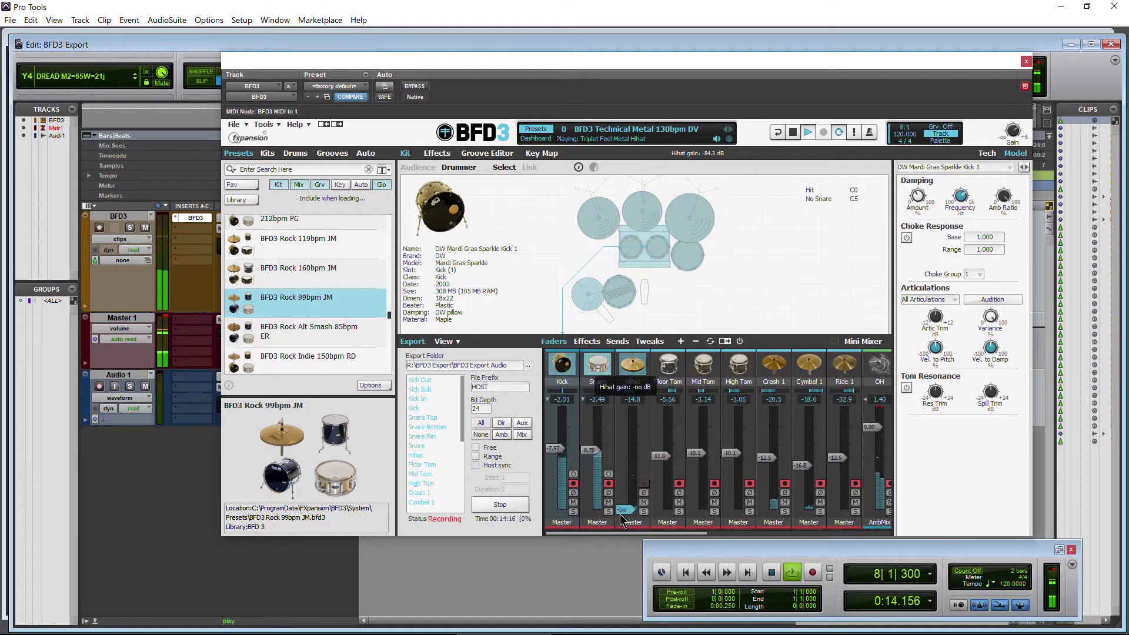
pyautogui.moveTo(629, 429); pyautogui.dragTo(628, 478)
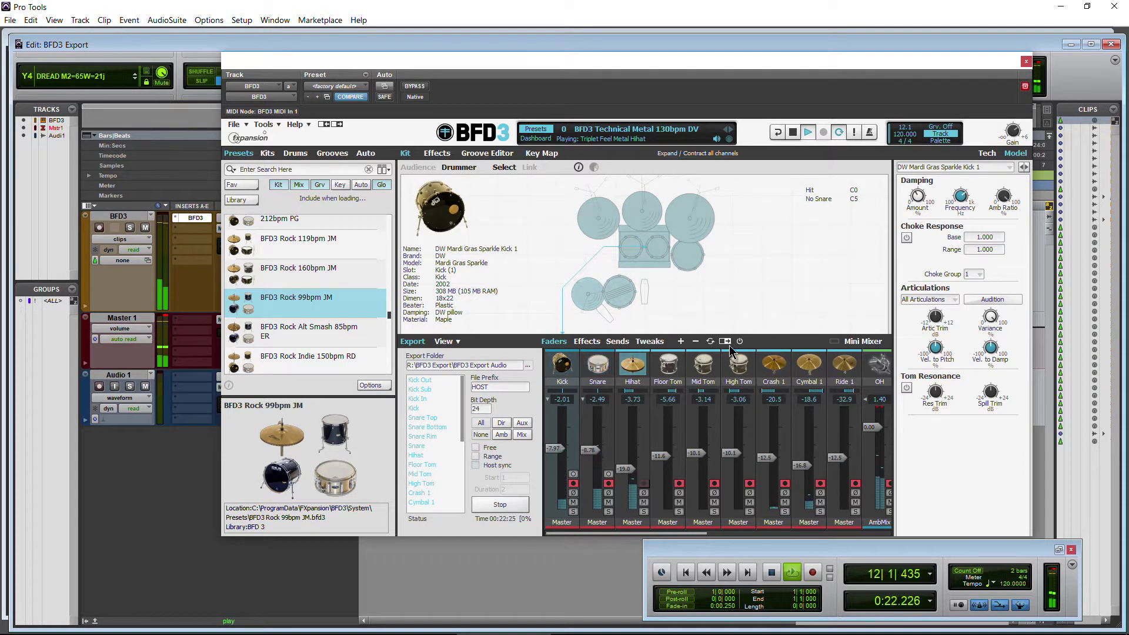
pyautogui.moveTo(1012, 157); pyautogui.dragTo(1005, 186)
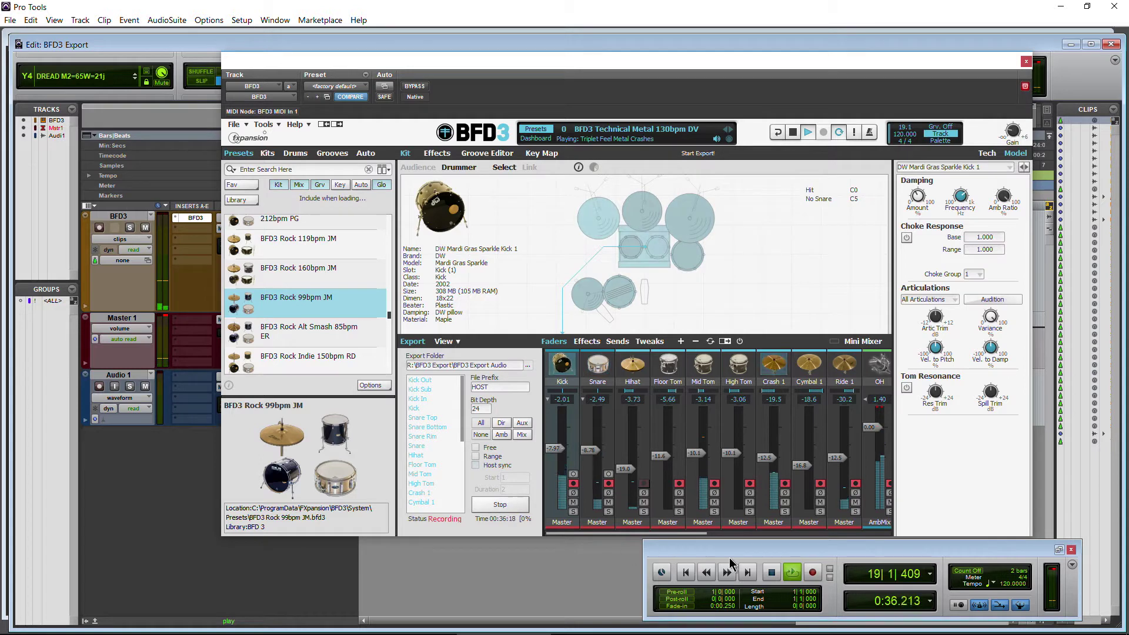
pyautogui.click(504, 505)
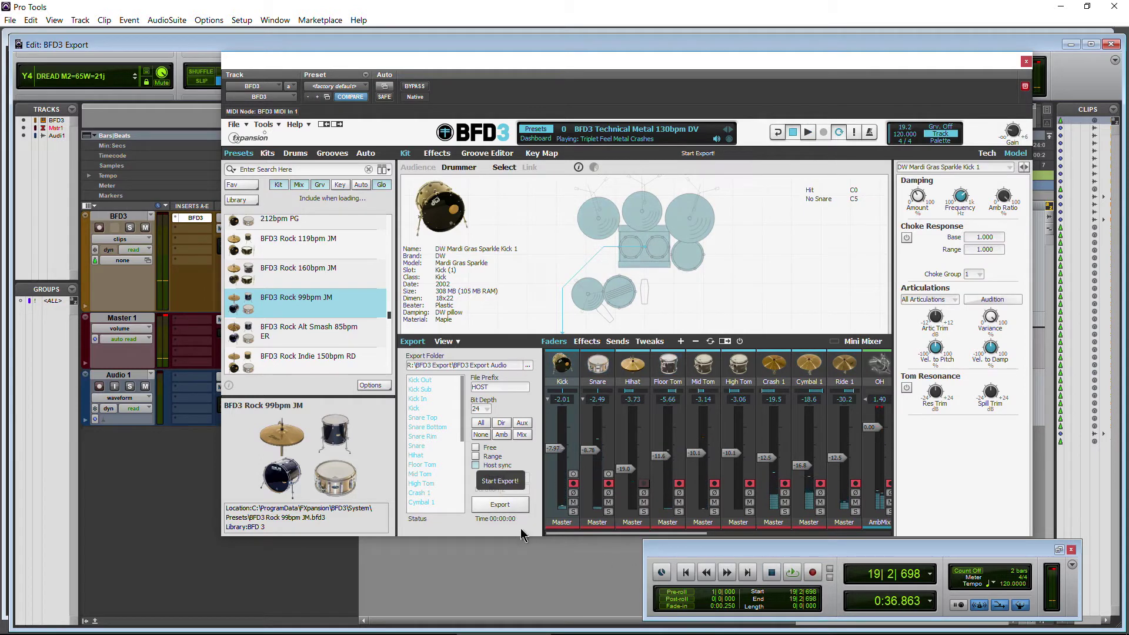
pyautogui.click(682, 572)
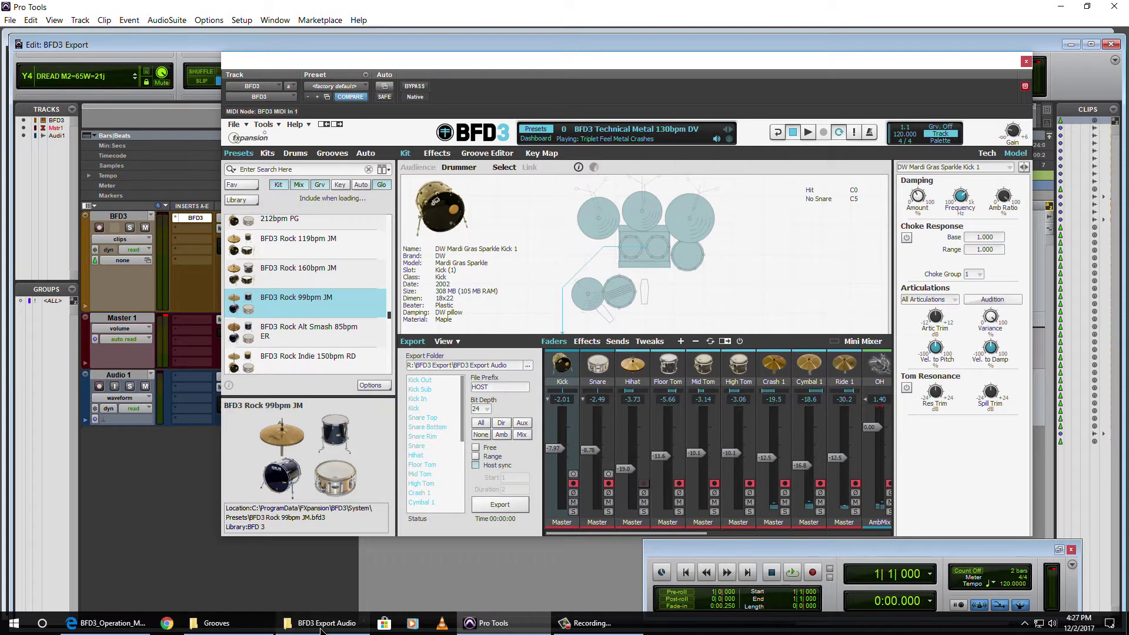
# Select the exported files from HOST__ch01_Kick Out to HOST__ch29_Master in the BFD3 Export Audio folder and import them into Pro Tools as tracks
pyautogui.click(323, 622)
pyautogui.scroll(-8, 538, 349)
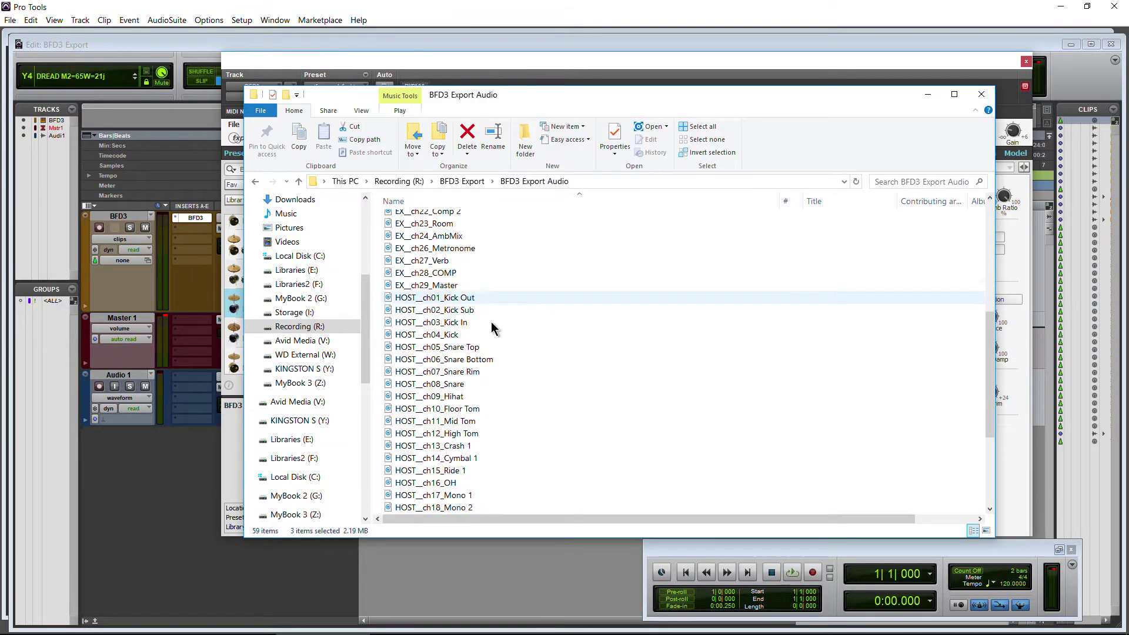
pyautogui.scroll(-2, 432, 371)
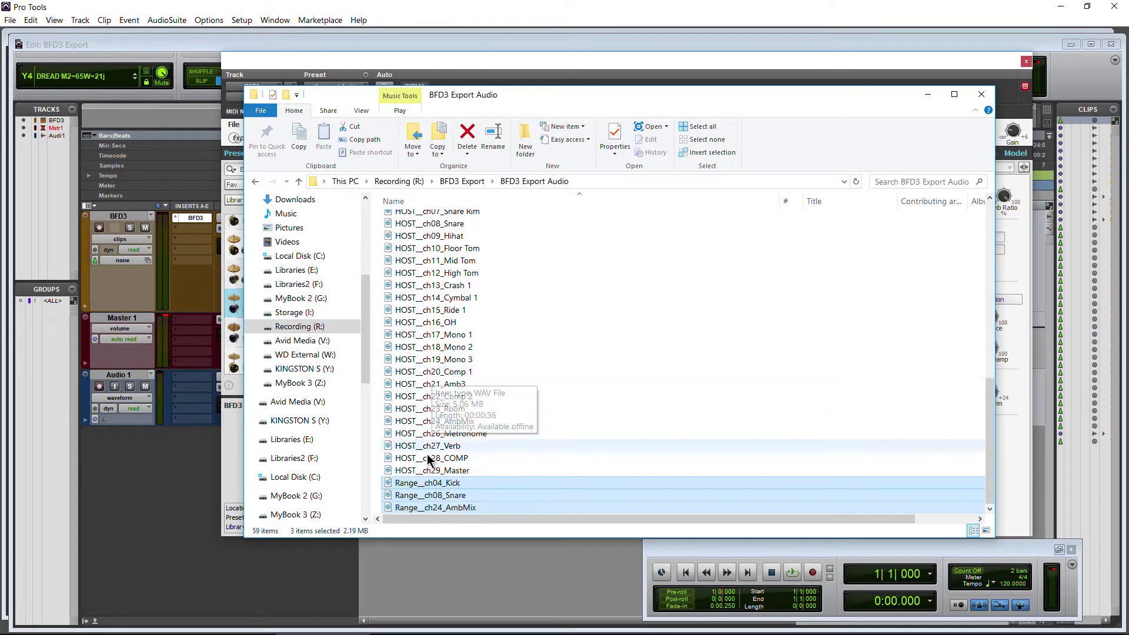
pyautogui.click(428, 421)
pyautogui.scroll(5, 429, 405)
pyautogui.scroll(3, 430, 405)
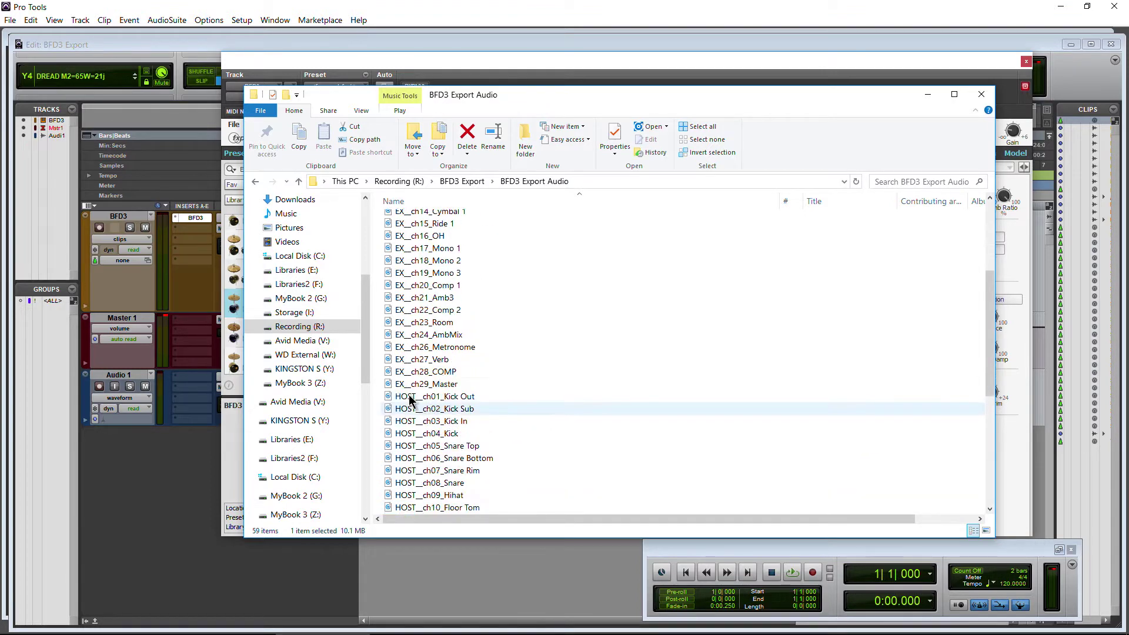
pyautogui.keyDown('shift'); pyautogui.click(410, 397); pyautogui.keyUp('shift')
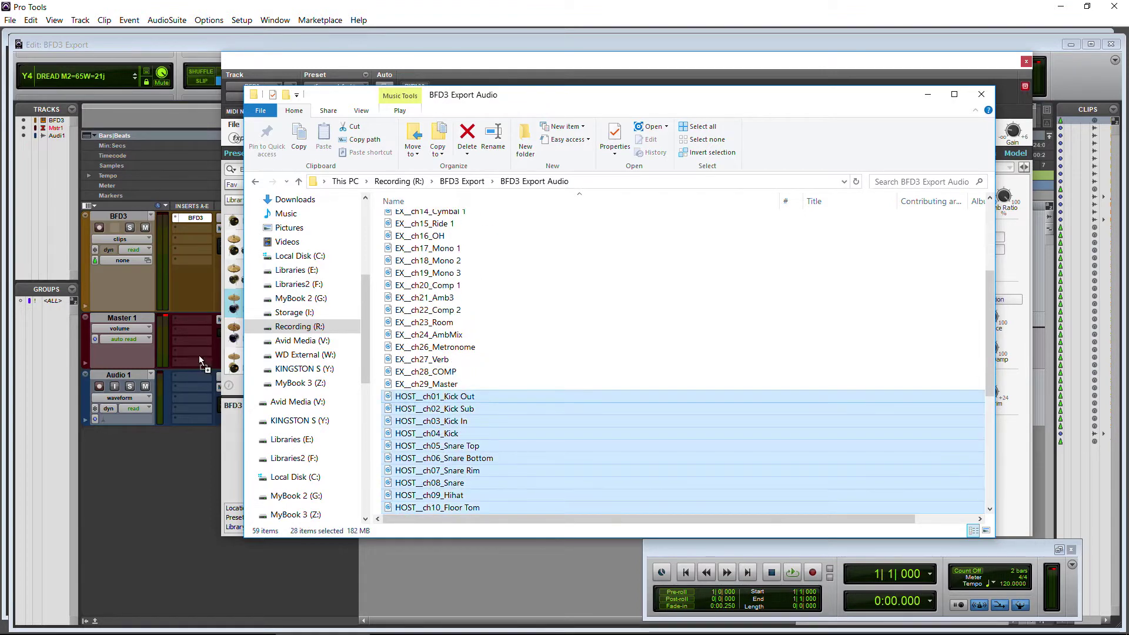
pyautogui.click(49, 188)
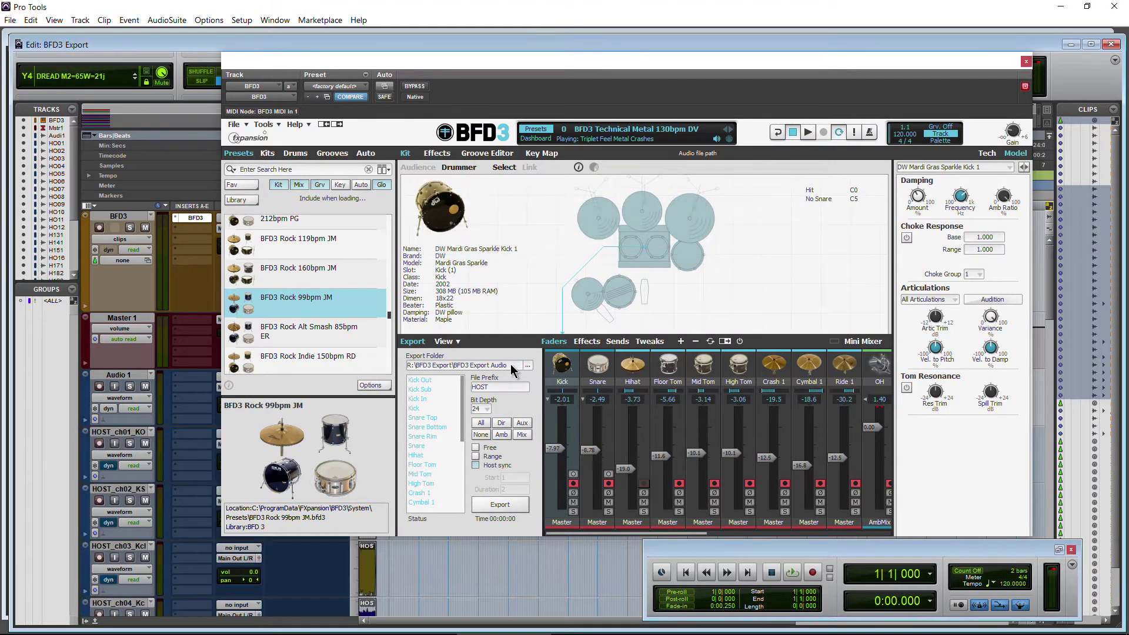
# Set BFD3's auto-play mode to Grv. Off and close the plugin window
pyautogui.click(1024, 62)
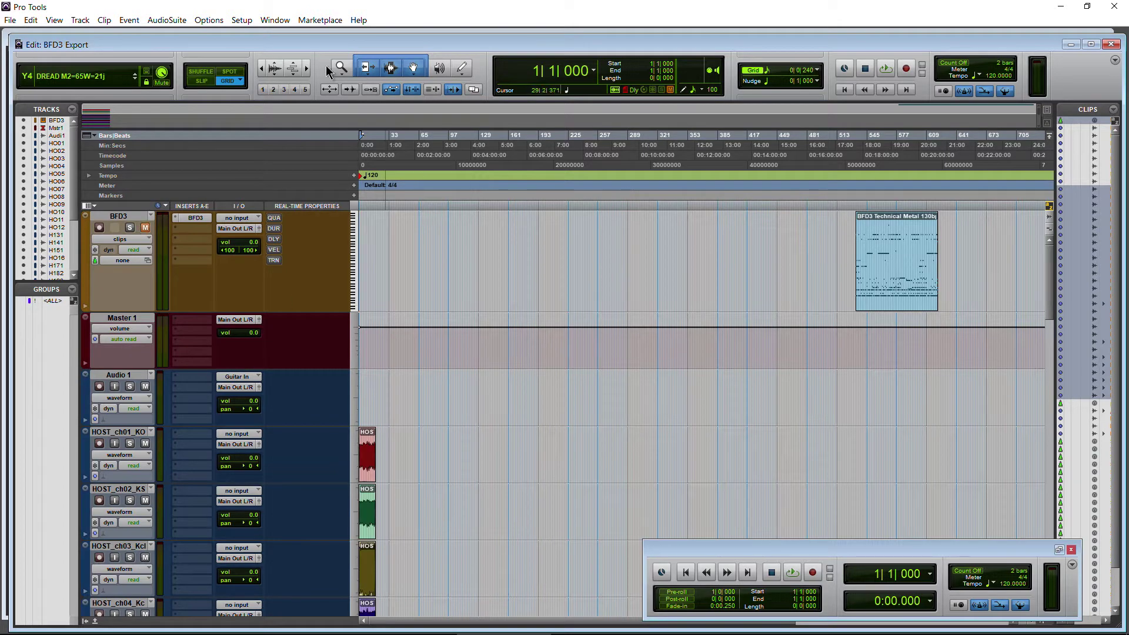
pyautogui.click(262, 69)
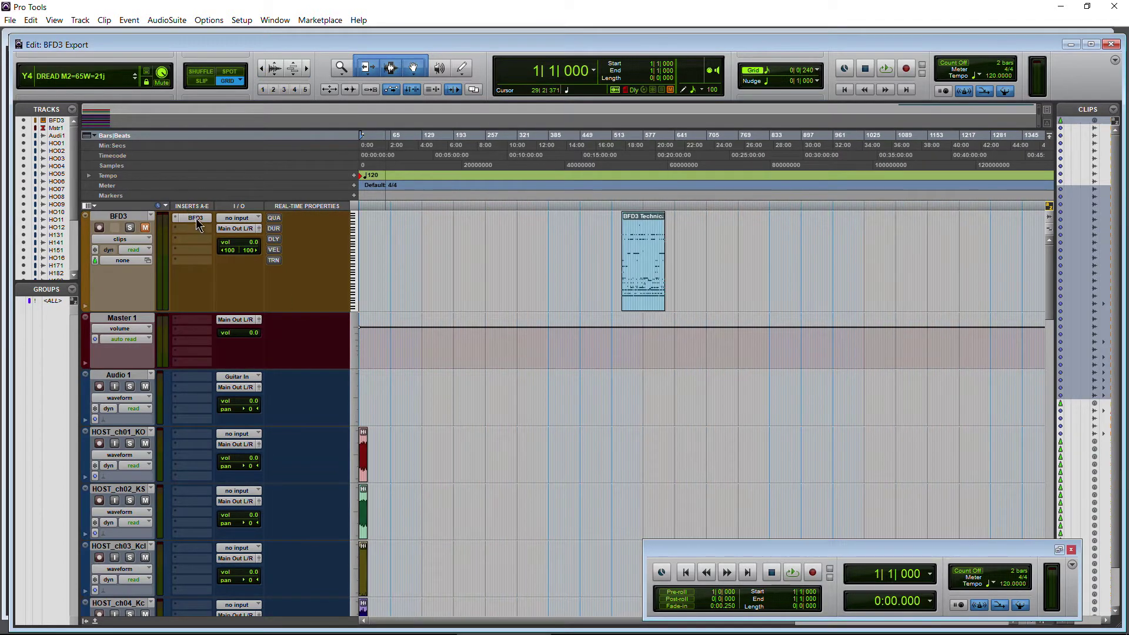
pyautogui.click(196, 219)
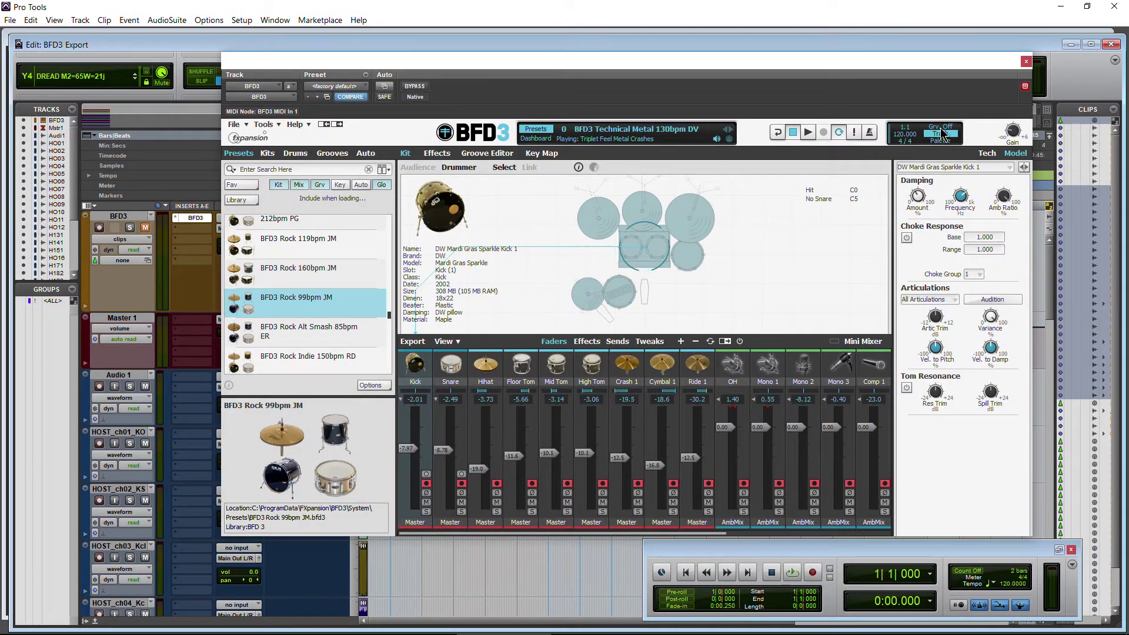
pyautogui.click(1026, 61)
# Solo the HOST_ch09 Hihat track and play it to check the fader change in the exported waveform
pyautogui.moveTo(265, 70); pyautogui.dragTo(852, 291)
pyautogui.scroll(-15, 442, 395)
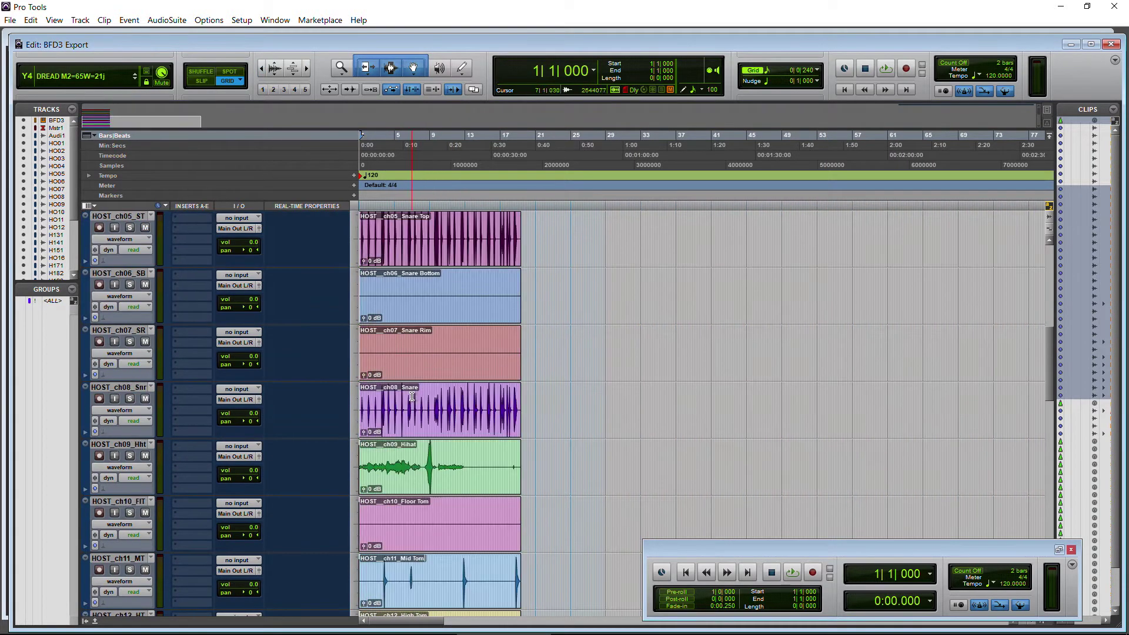
pyautogui.scroll(-8, 407, 399)
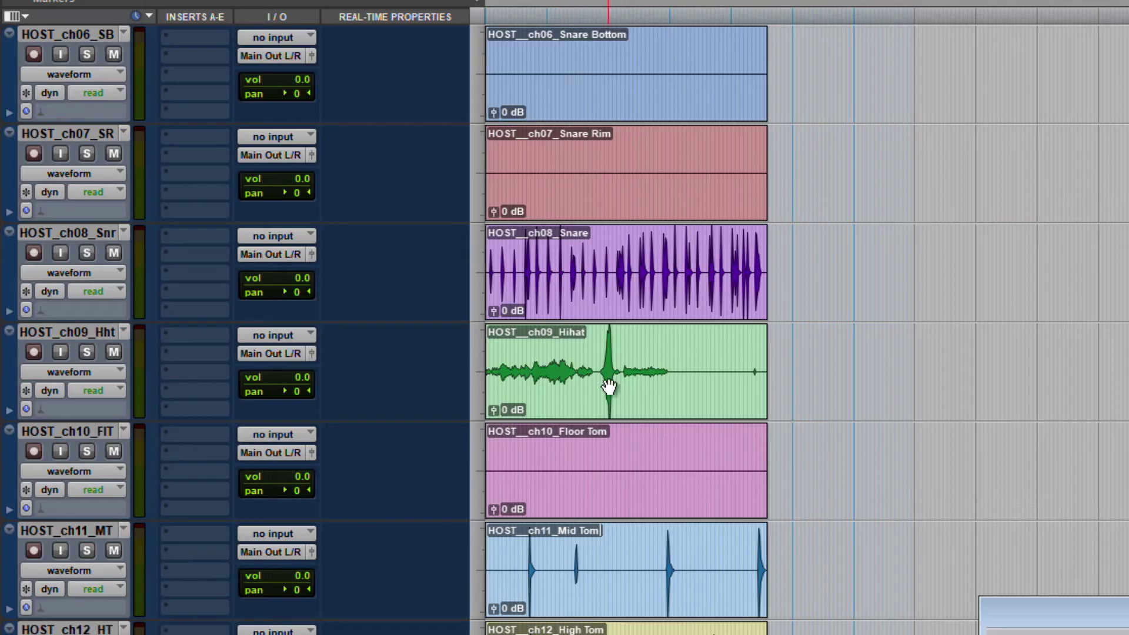
pyautogui.click(86, 352)
pyautogui.press('space')
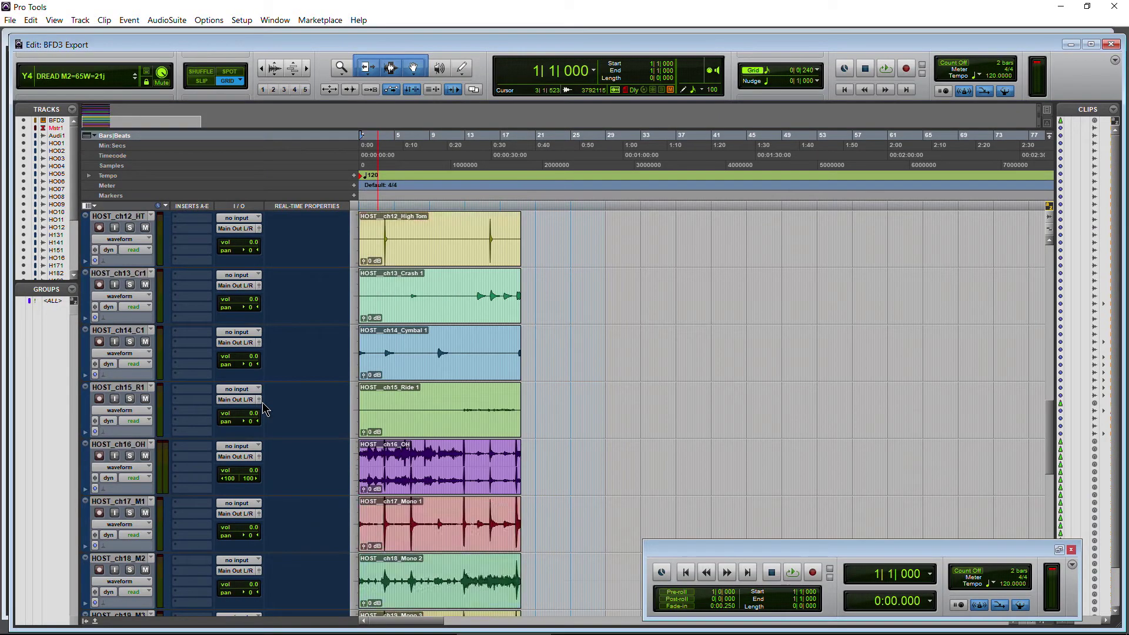
# Solo the HOST_ch29 Master track and play it from about bar 4
pyautogui.scroll(-10, 264, 406)
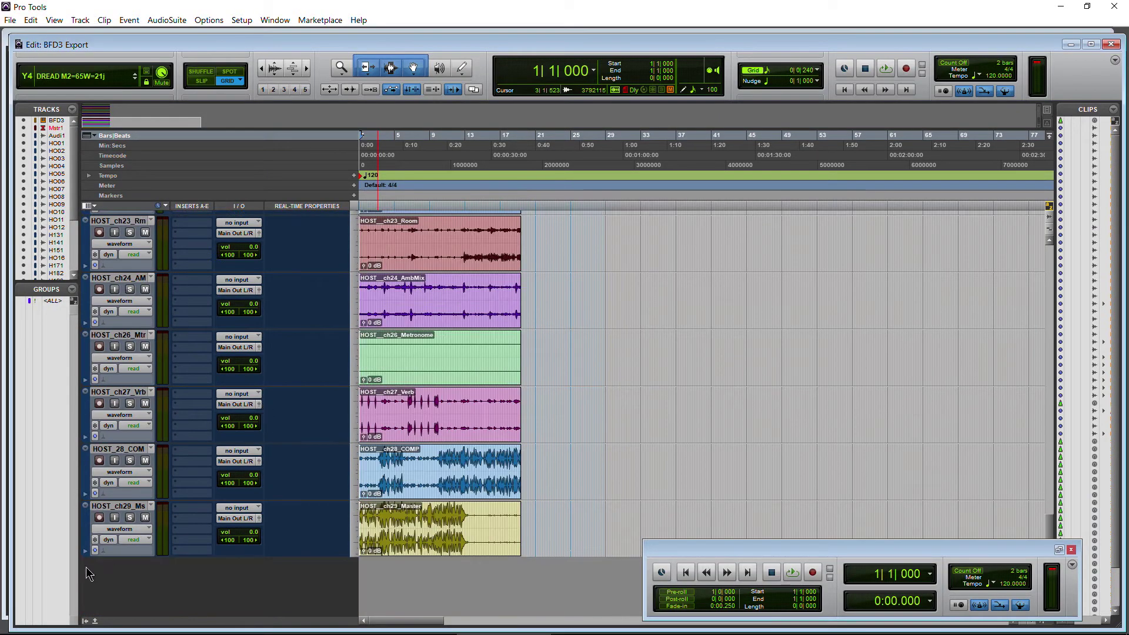
pyautogui.click(130, 519)
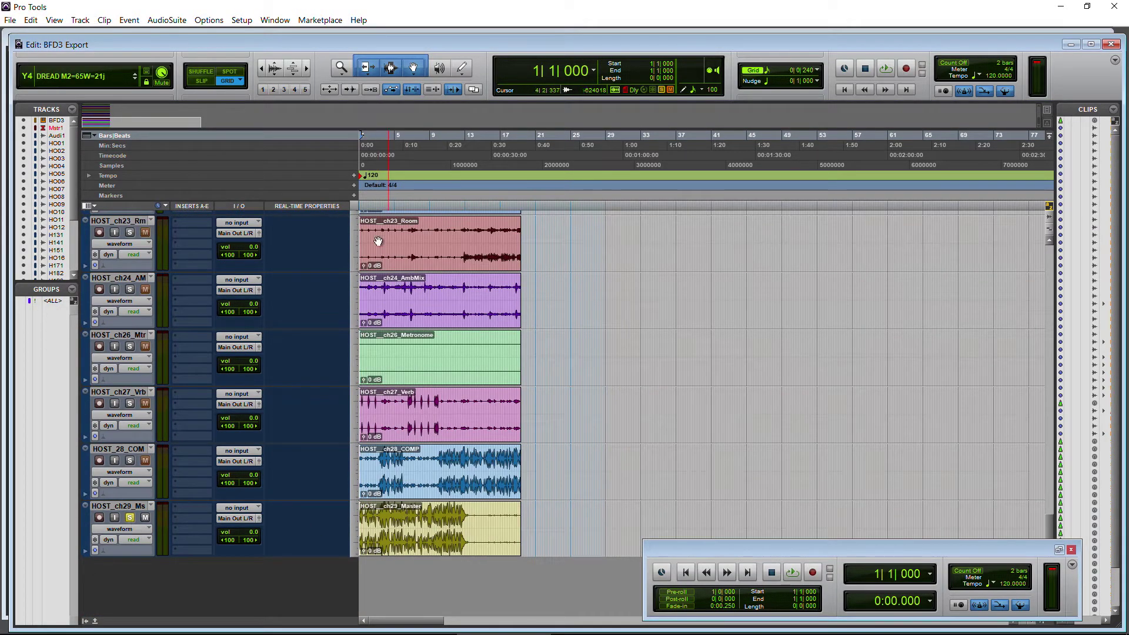
pyautogui.click(390, 158)
pyautogui.press('space')
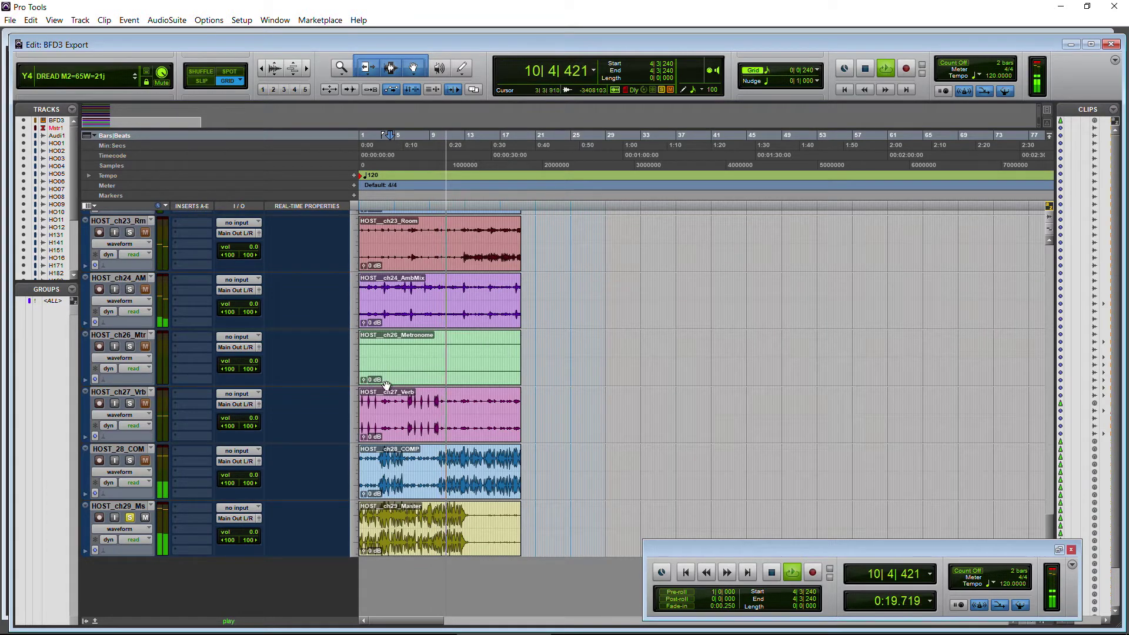
pyautogui.press('space')
# Reopen BFD3 from the instrument track and examine the channels in its mixer
pyautogui.scroll(20, 311, 418)
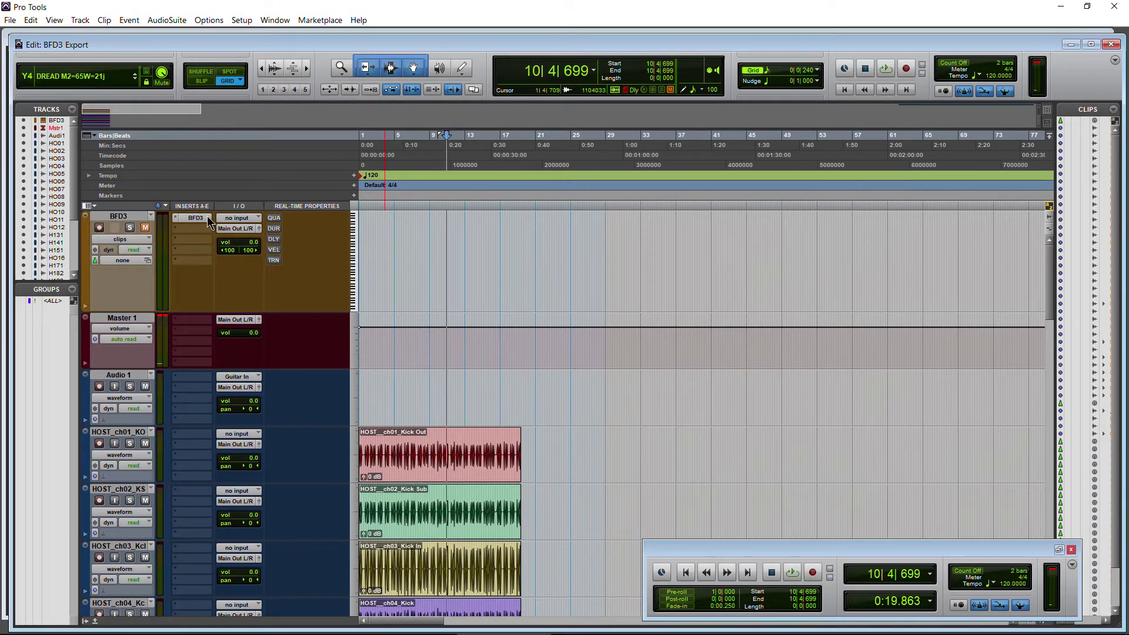
pyautogui.click(203, 218)
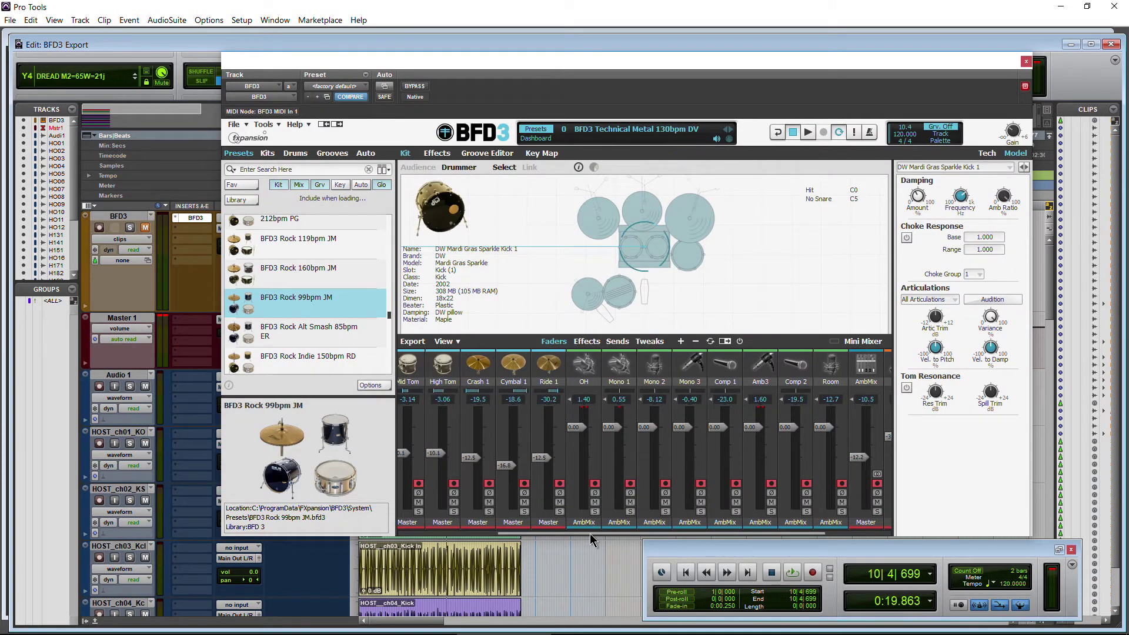
pyautogui.moveTo(589, 533); pyautogui.dragTo(492, 534)
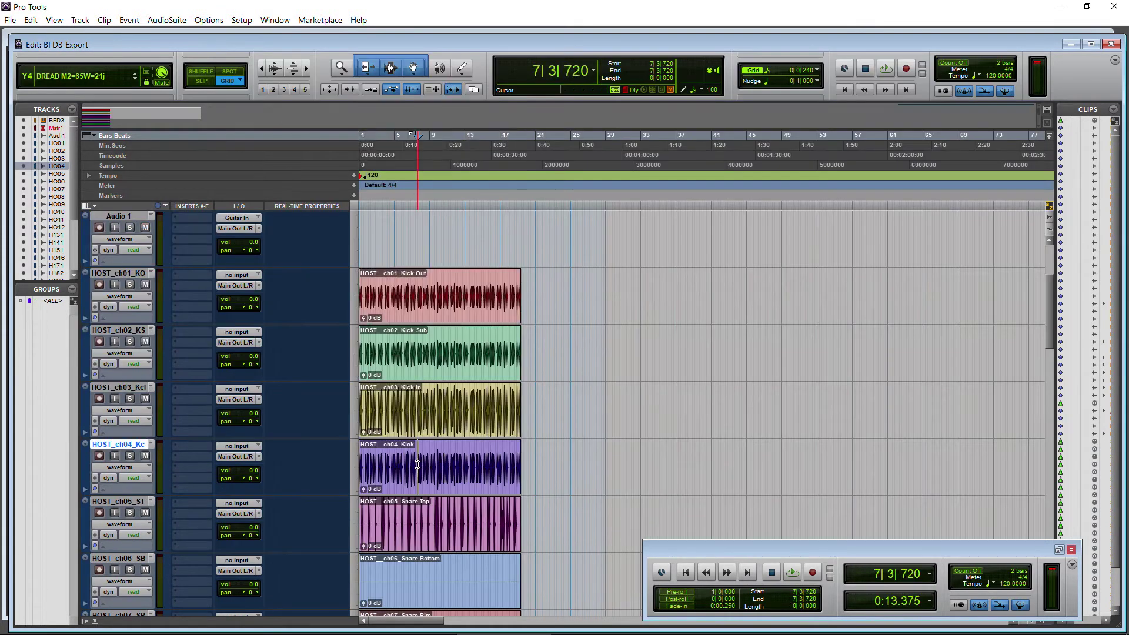
# Play the four soloed HOST kick tracks from the session start, comparing them with and without HOST_ch04 Kick, and leave only that track soloed
pyautogui.click(455, 307)
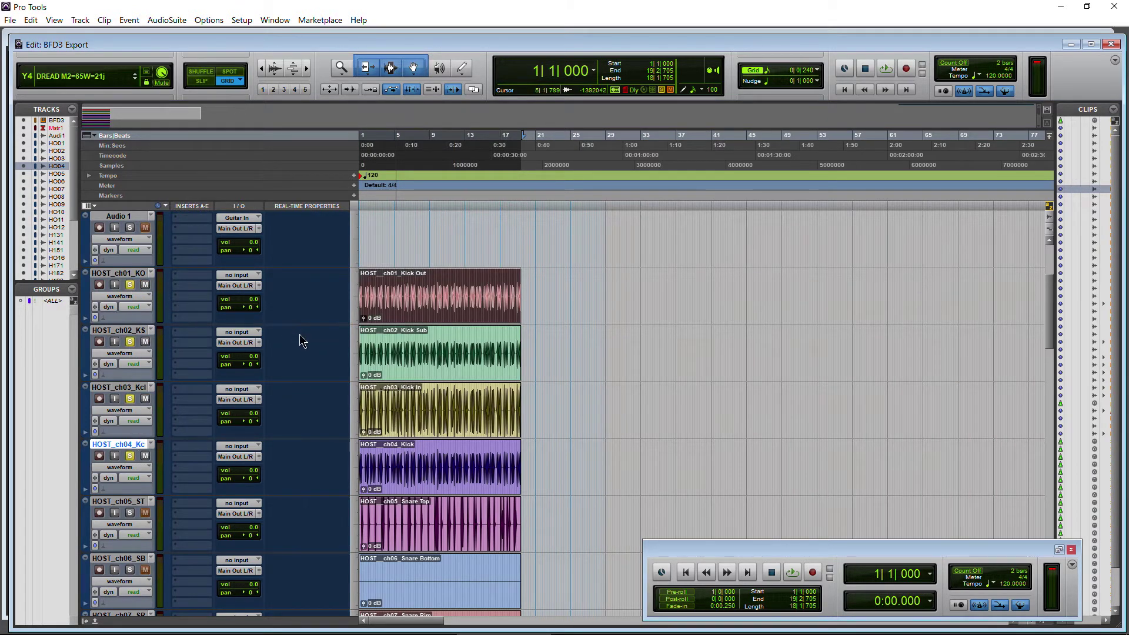
pyautogui.press('space')
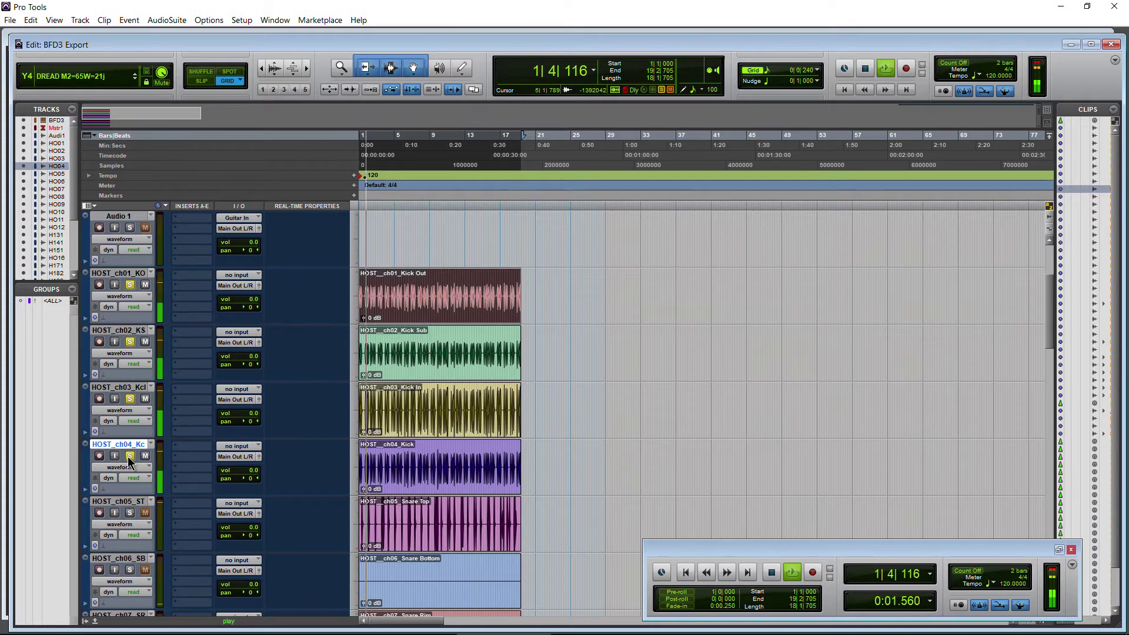
pyautogui.click(129, 456)
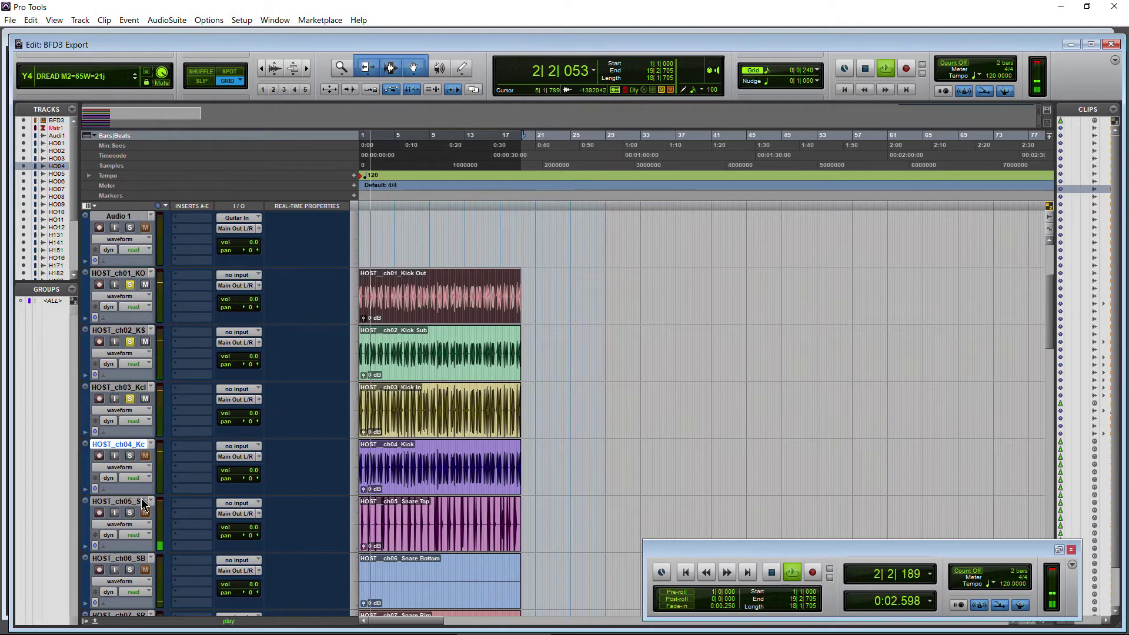
pyautogui.click(130, 456)
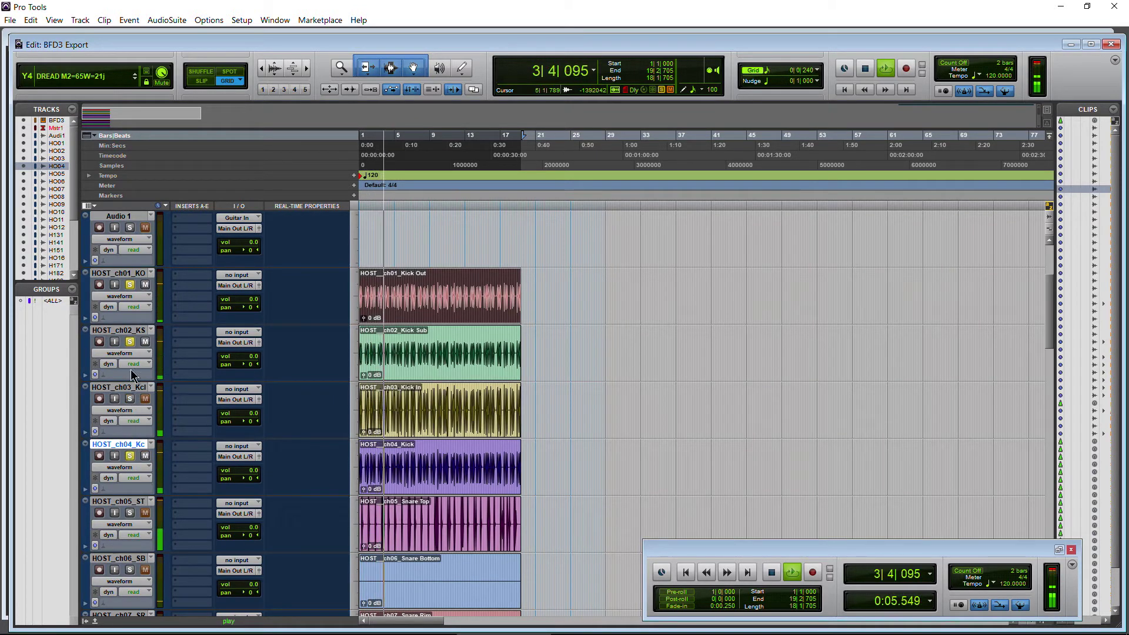
pyautogui.click(130, 341)
pyautogui.click(130, 284)
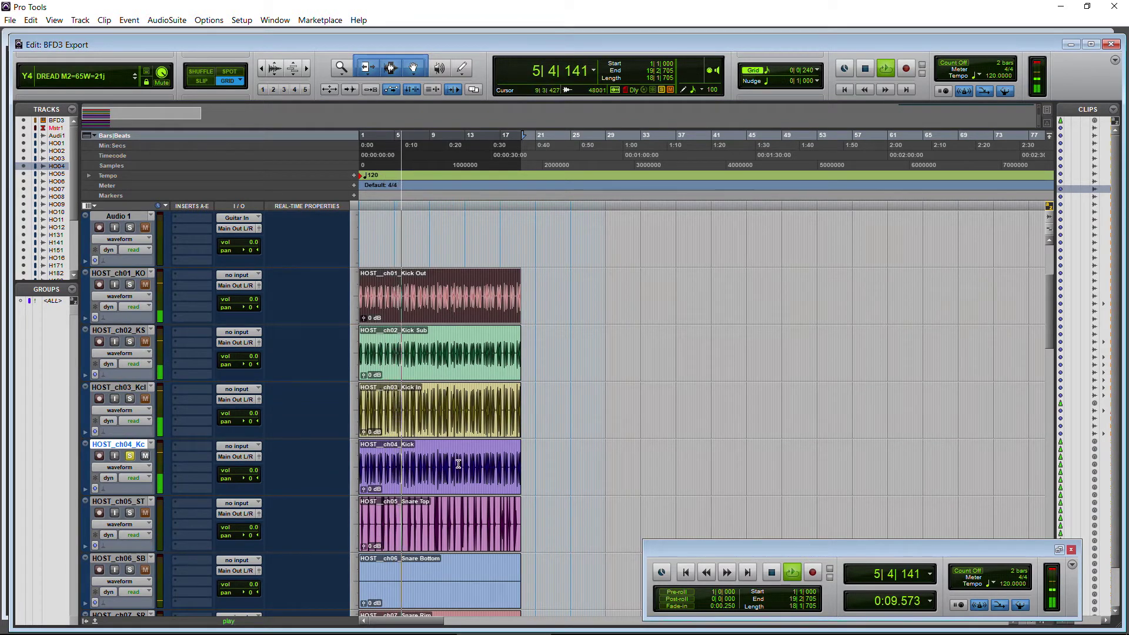
# Clear the solo on HOST_ch04 Kick, compare the full drum mix with that track muted and unmuted, and stop playback
pyautogui.click(130, 456)
pyautogui.click(146, 456)
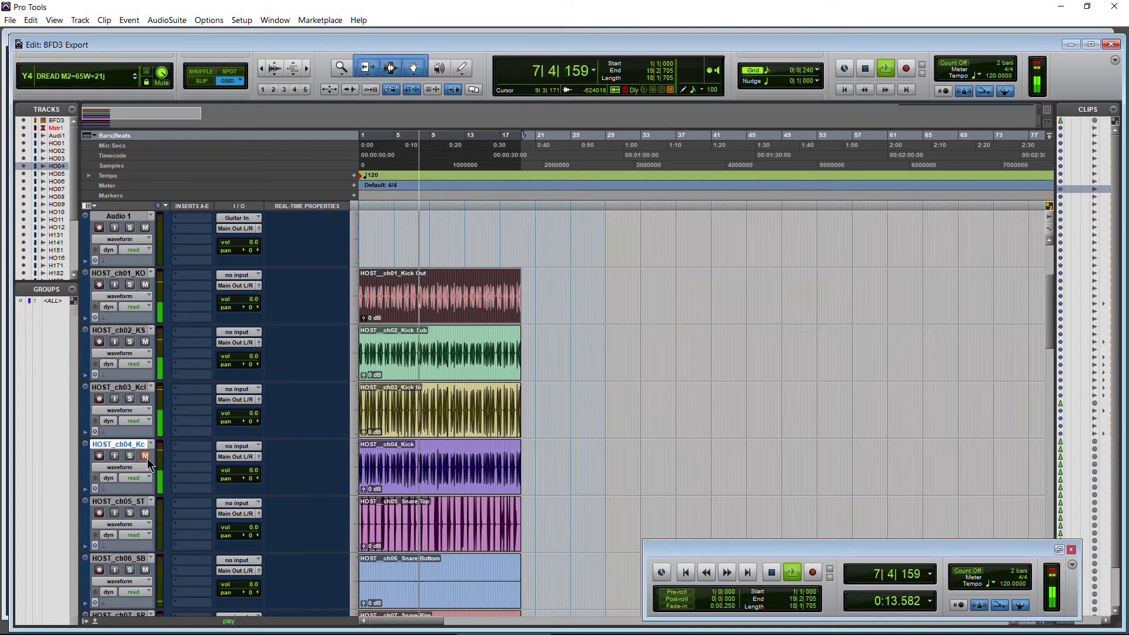
pyautogui.click(145, 456)
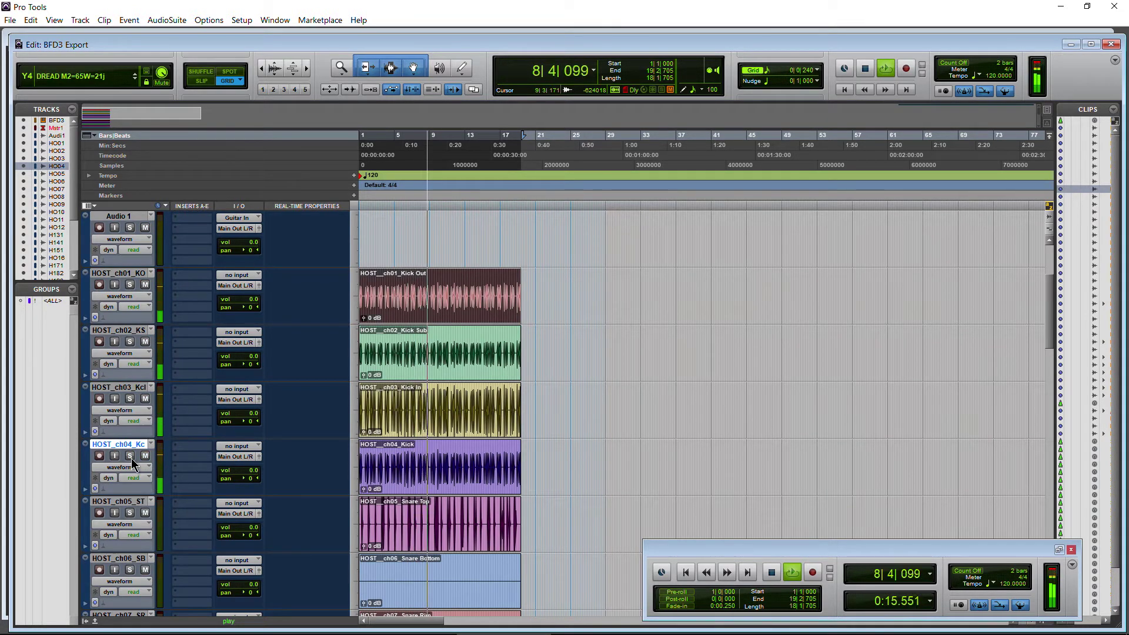
pyautogui.press('space')
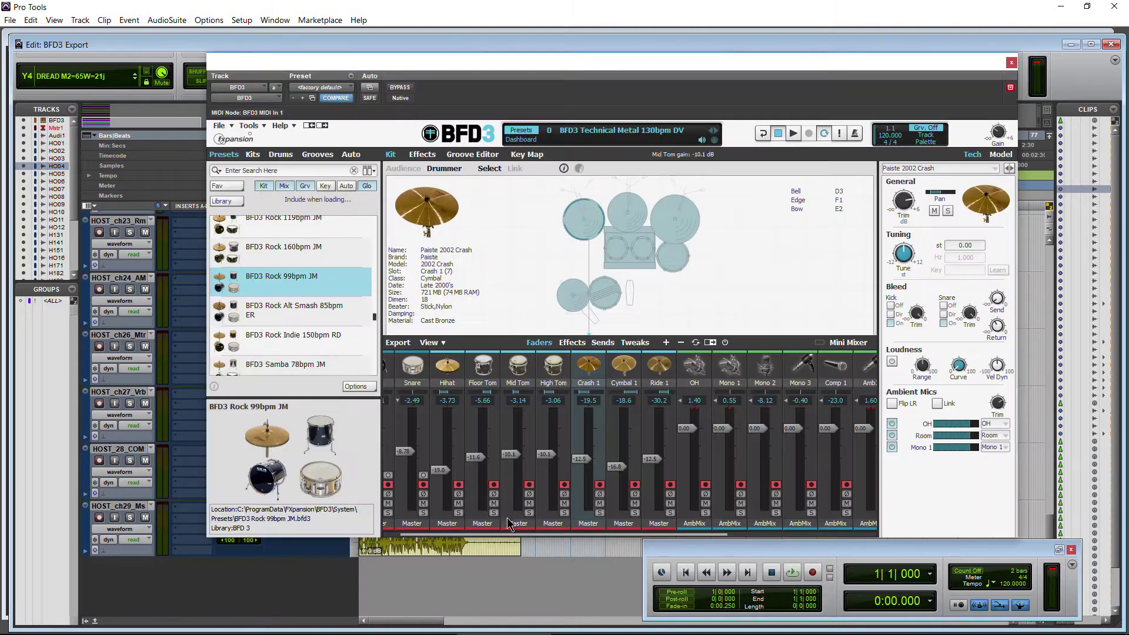
# Examine BFD3's mixer channels from Kick through Master and move the plug-in window away from the session tracks
pyautogui.moveTo(516, 534); pyautogui.dragTo(414, 527)
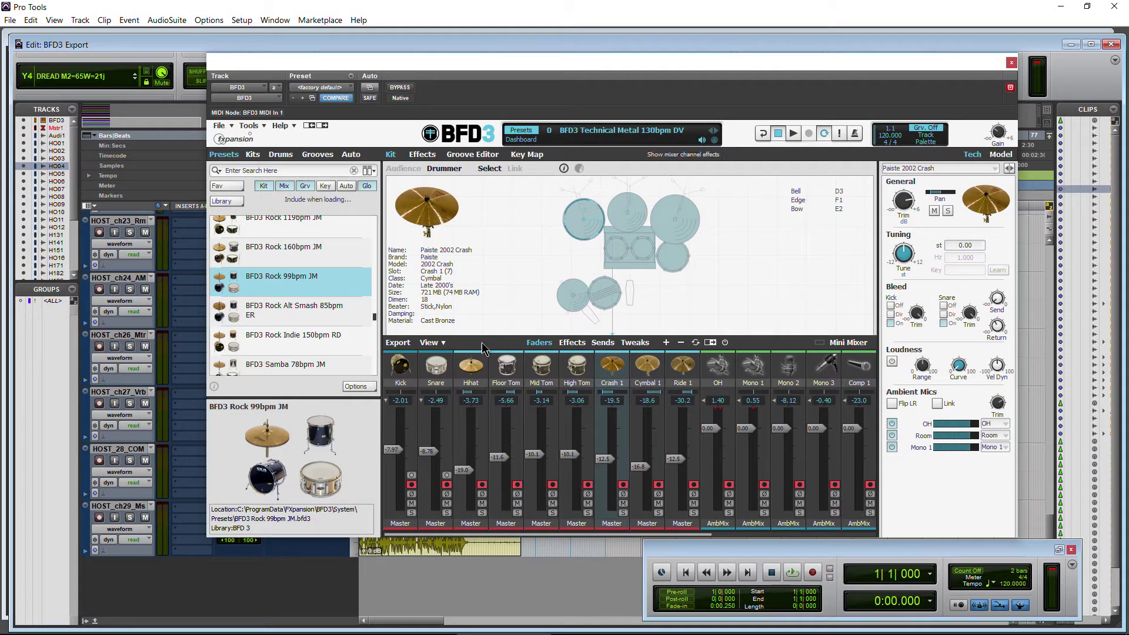
pyautogui.moveTo(511, 534); pyautogui.dragTo(698, 533)
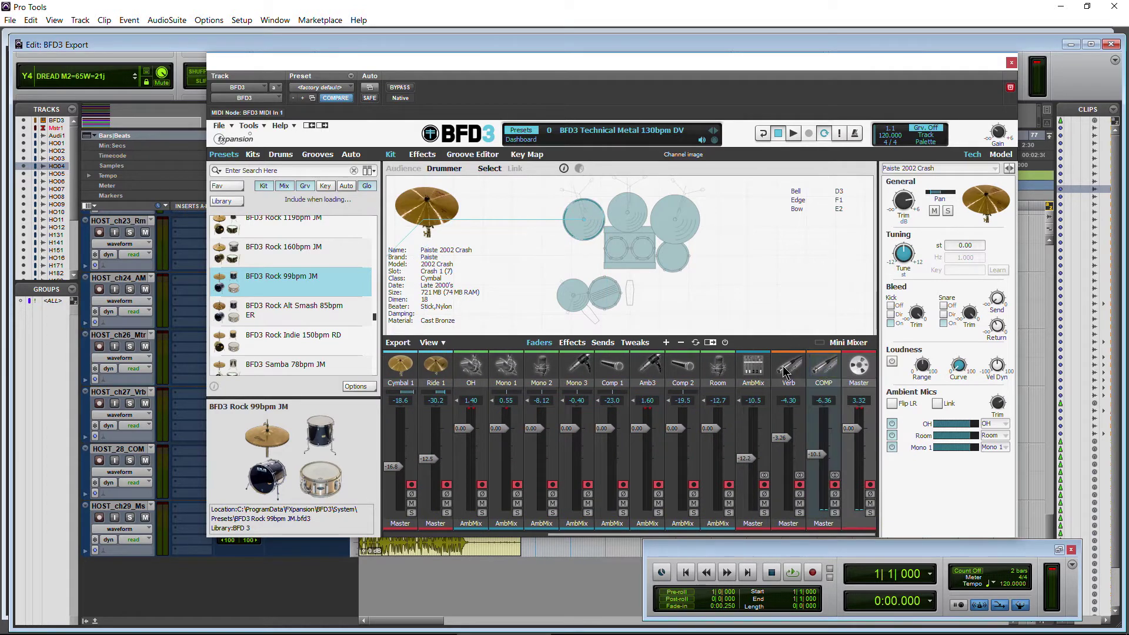
pyautogui.moveTo(488, 61); pyautogui.dragTo(763, 103)
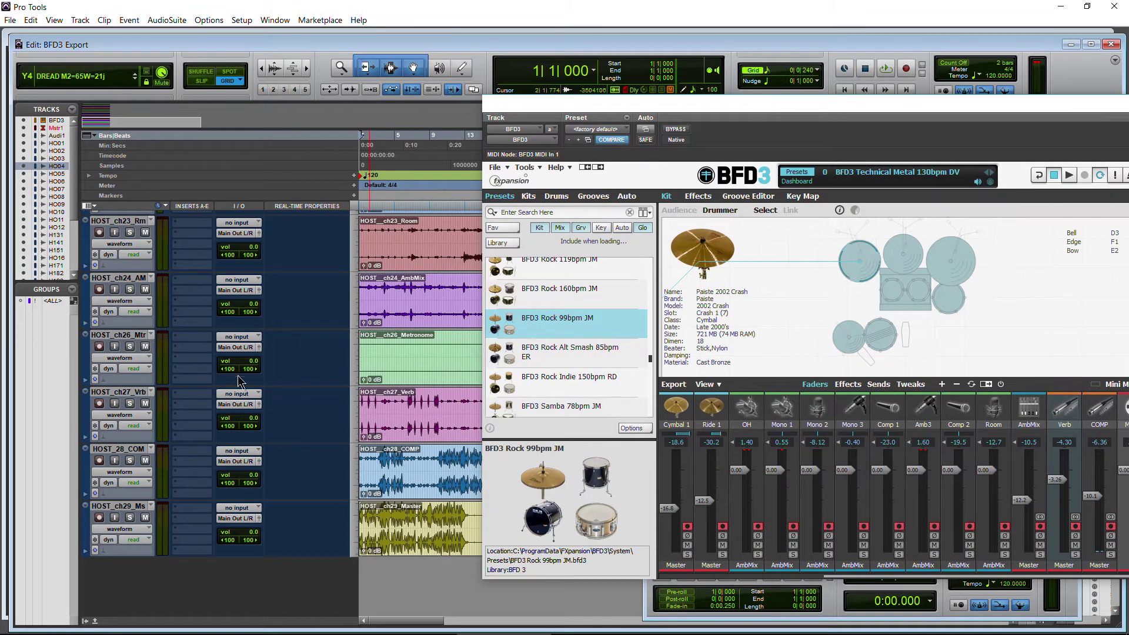
# Solo the HOST_ch27 Verb track and play it from the session start with its waveform in view
pyautogui.click(130, 404)
pyautogui.press('space')
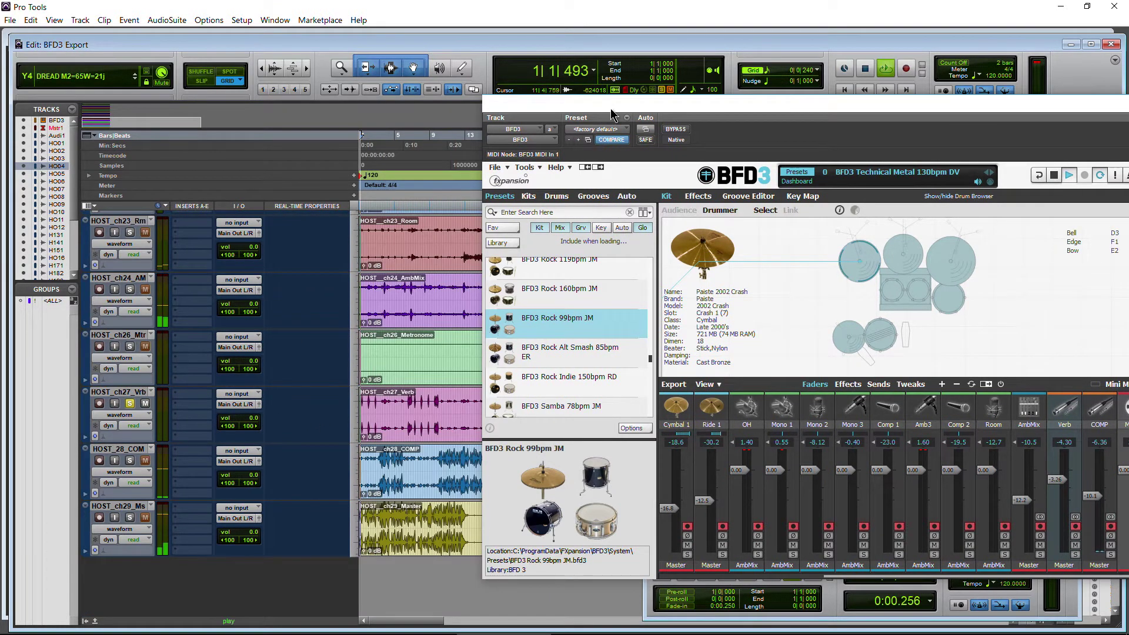
pyautogui.moveTo(610, 109); pyautogui.dragTo(704, 118)
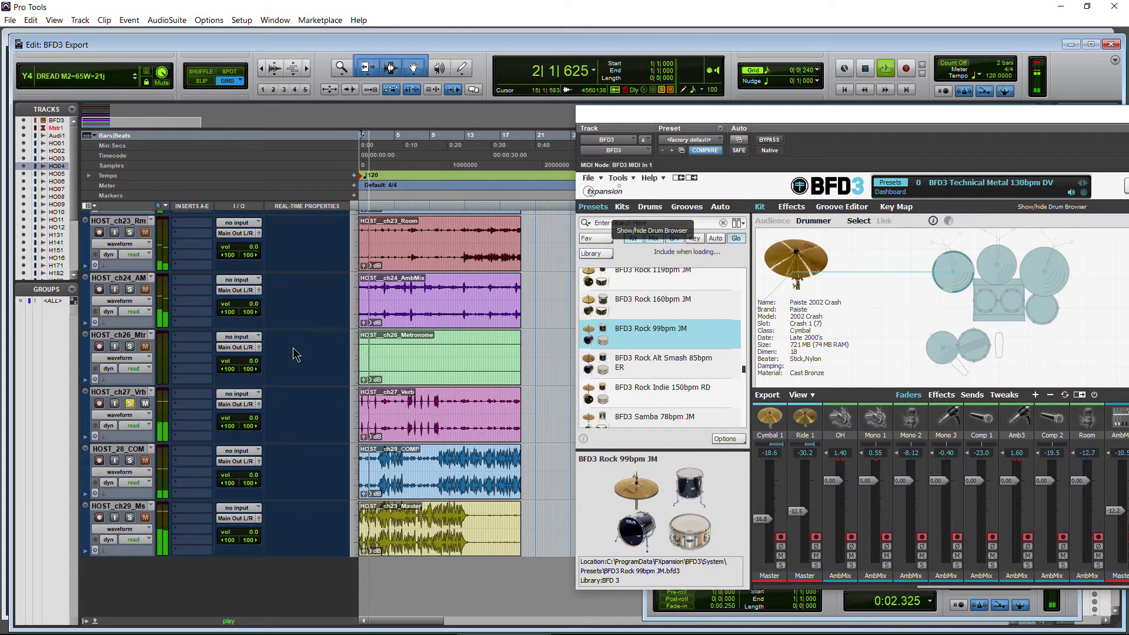
# Bring the whole BFD3 window back into view, examine the effects on the Verb channel, and return to the kit view
pyautogui.moveTo(843, 117); pyautogui.dragTo(547, 104)
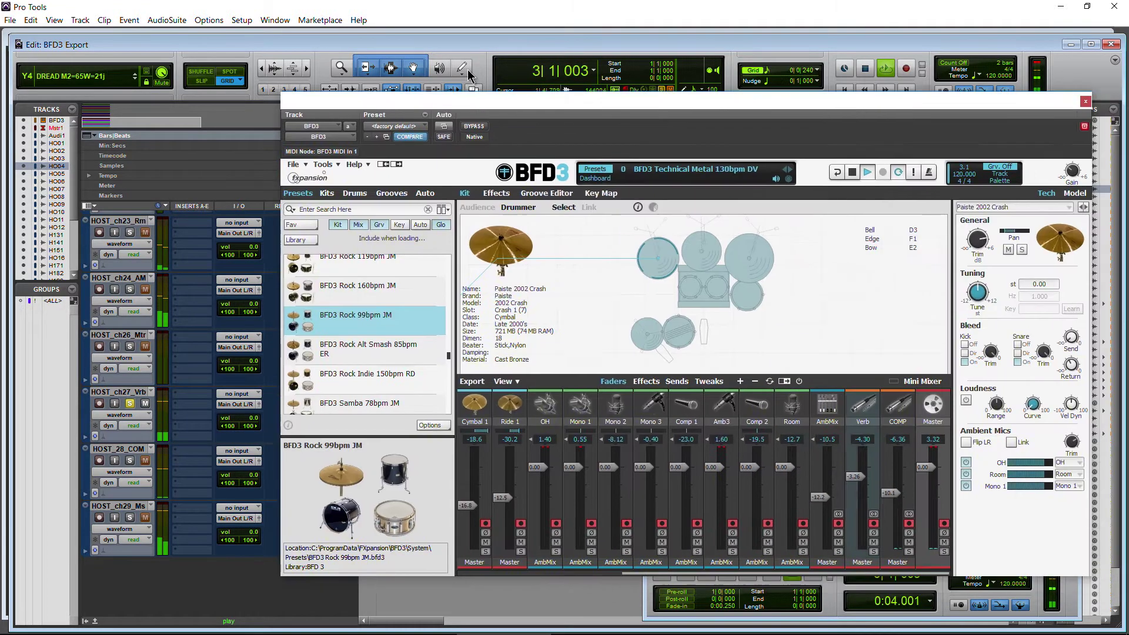
pyautogui.moveTo(468, 74); pyautogui.dragTo(477, 73)
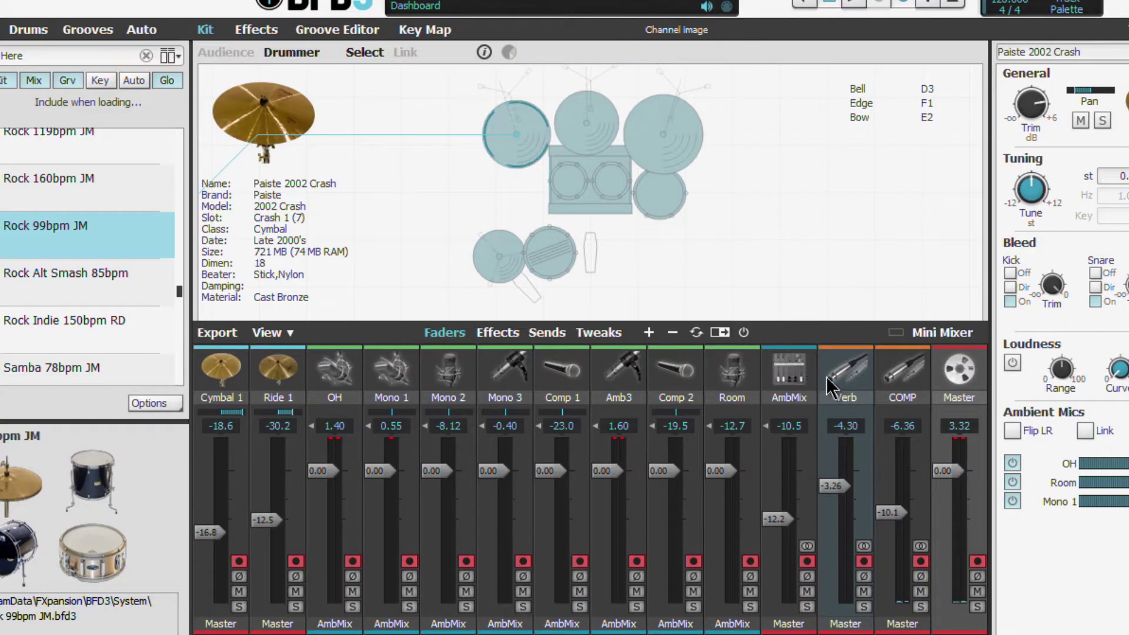
pyautogui.click(257, 34)
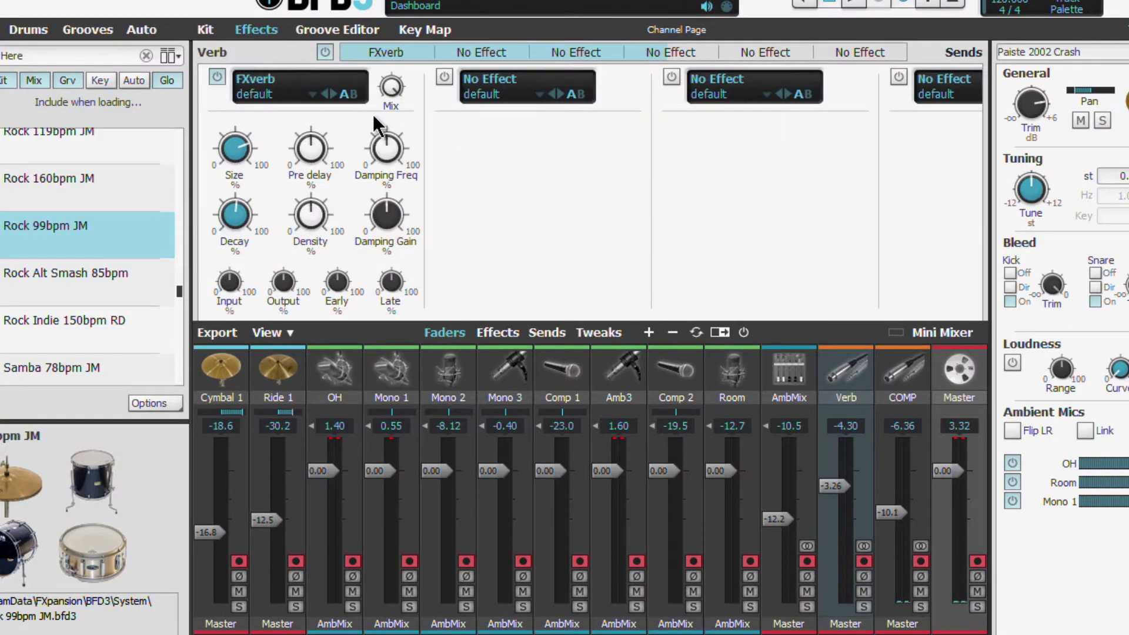
pyautogui.click(210, 34)
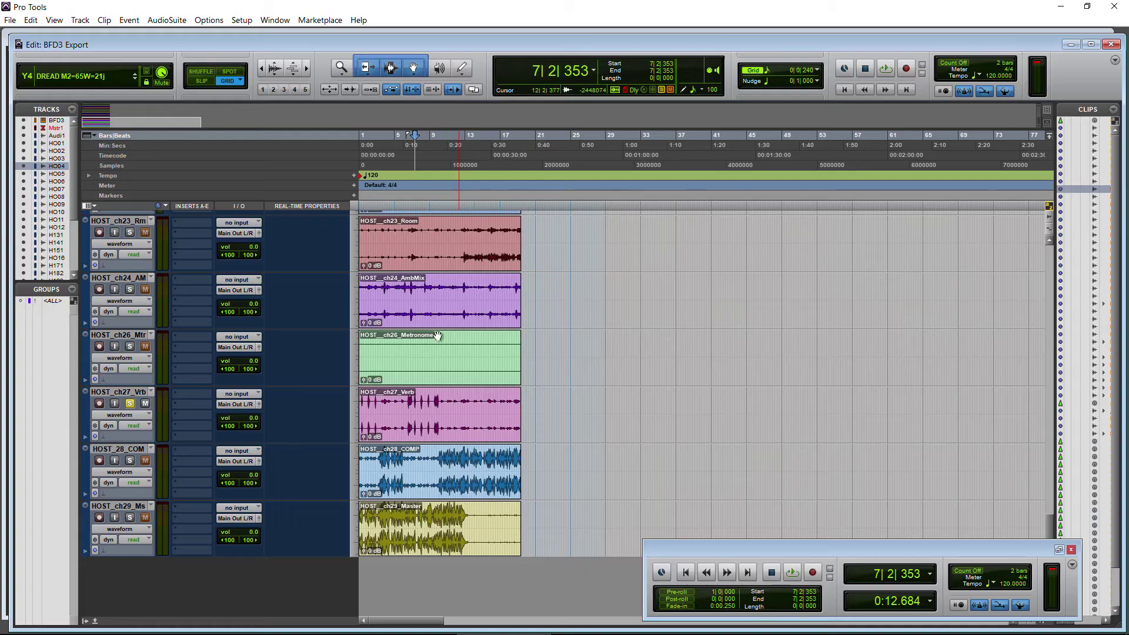
# Play the session from about bar 13, clear the Verb track's solo, stop, and return to the session start
pyautogui.click(469, 154)
pyautogui.press('space')
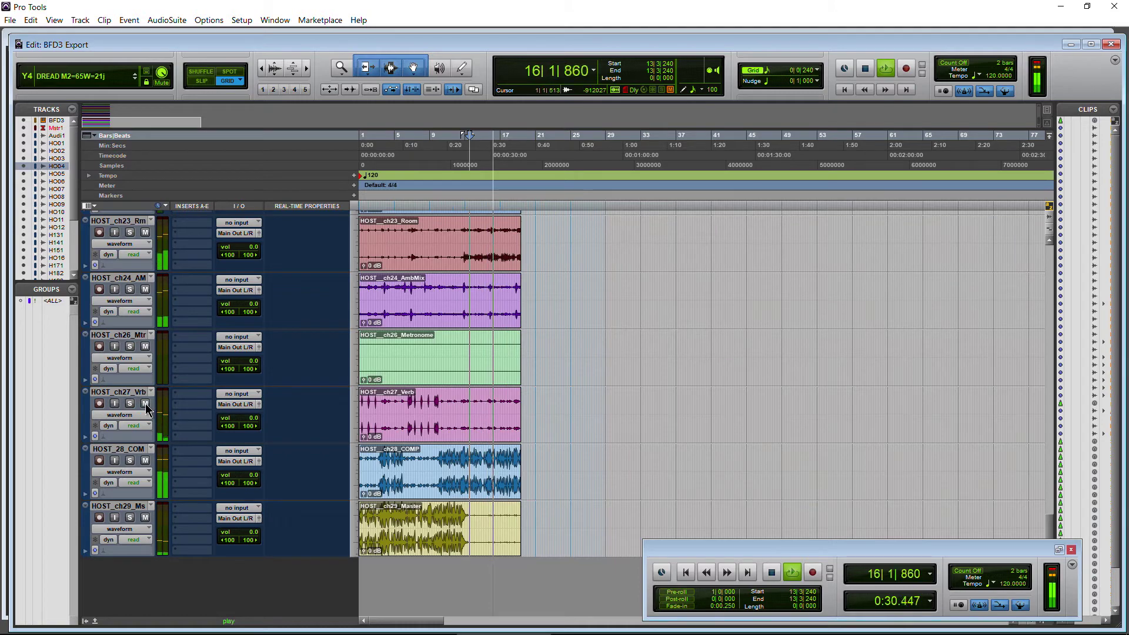
pyautogui.press('space')
pyautogui.press('Return')
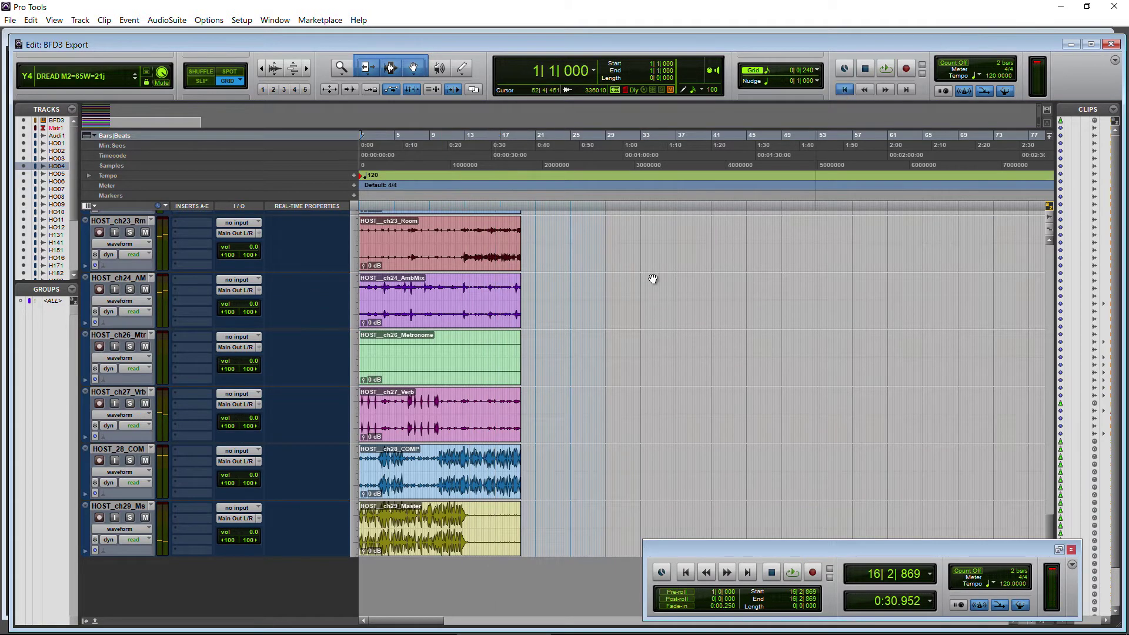
# Set BFD3's export file prefix to ONE and choose the Range export mode
pyautogui.scroll(10, 388, 394)
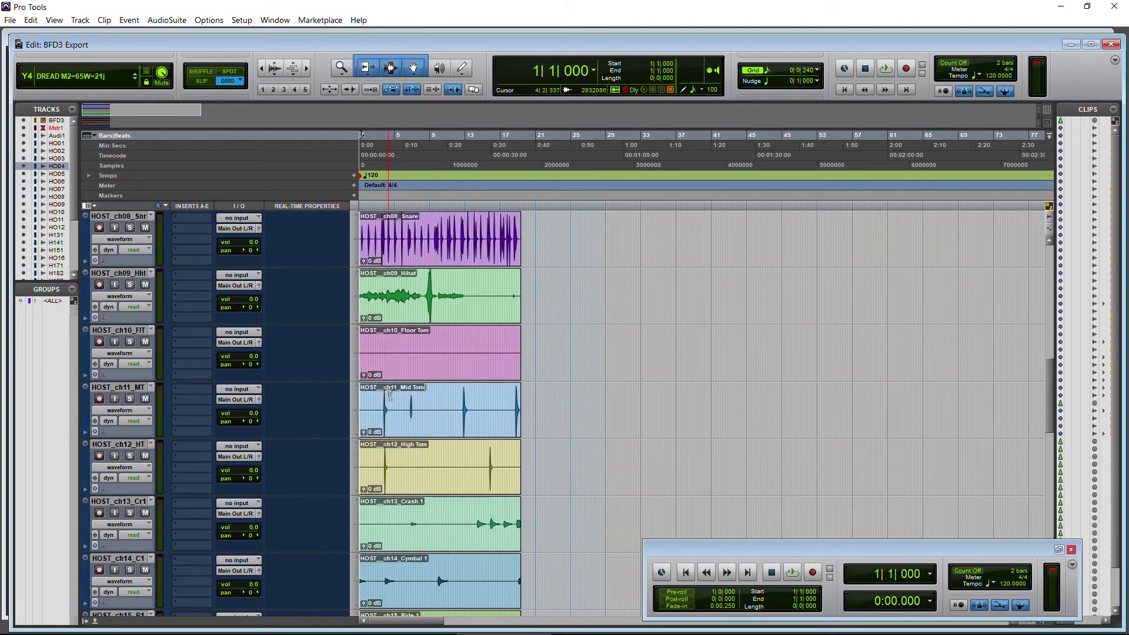
pyautogui.scroll(8, 388, 394)
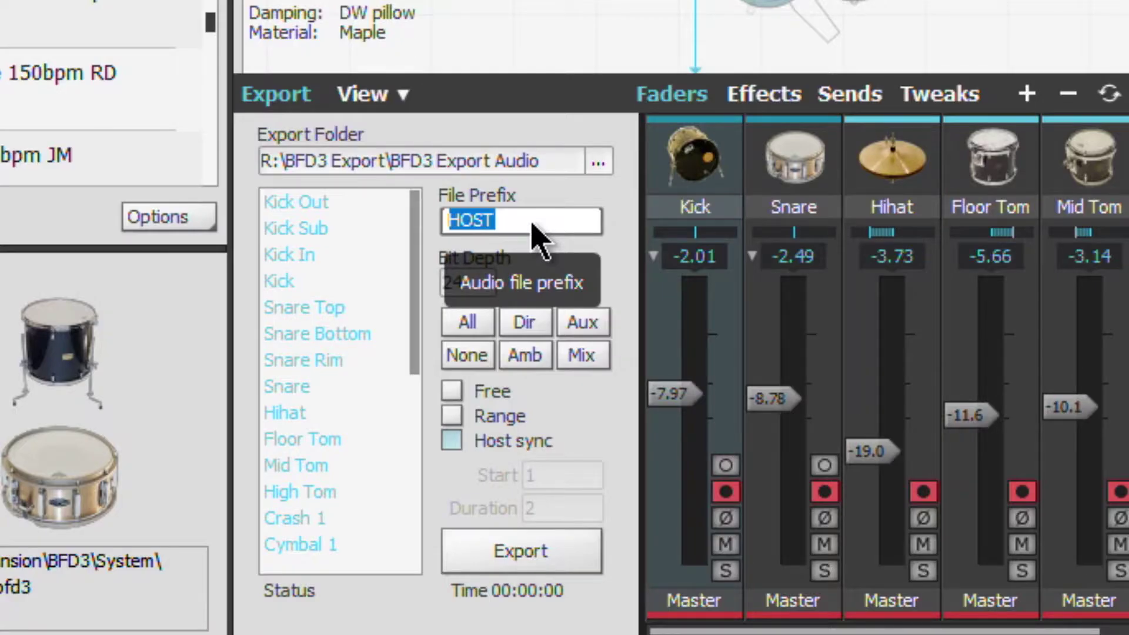
pyautogui.write('ONE')
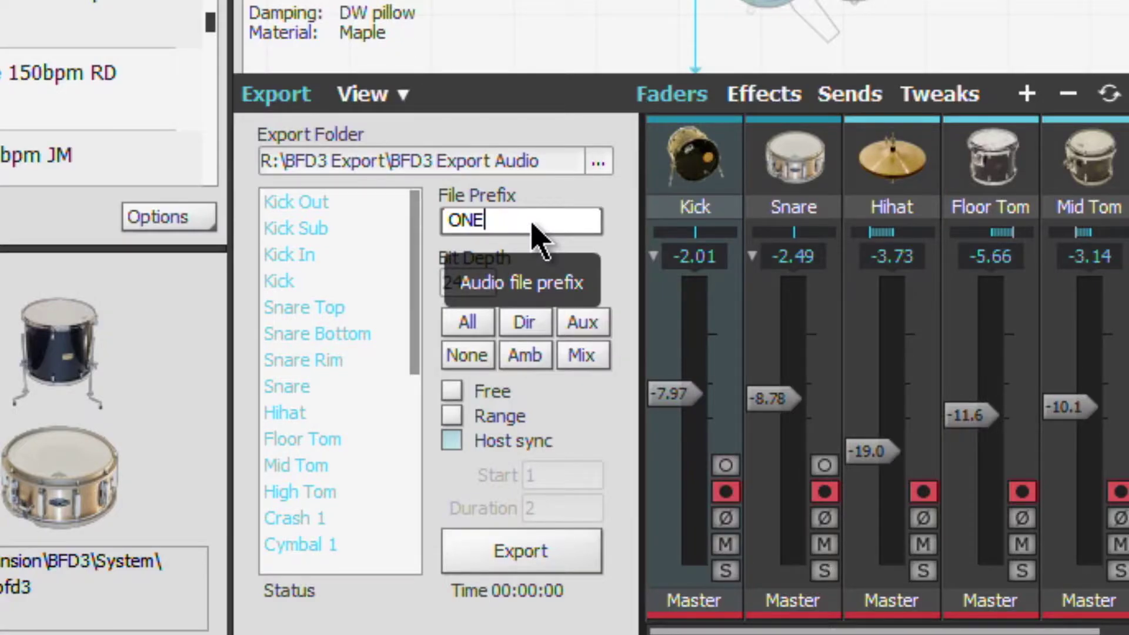
pyautogui.click(615, 259)
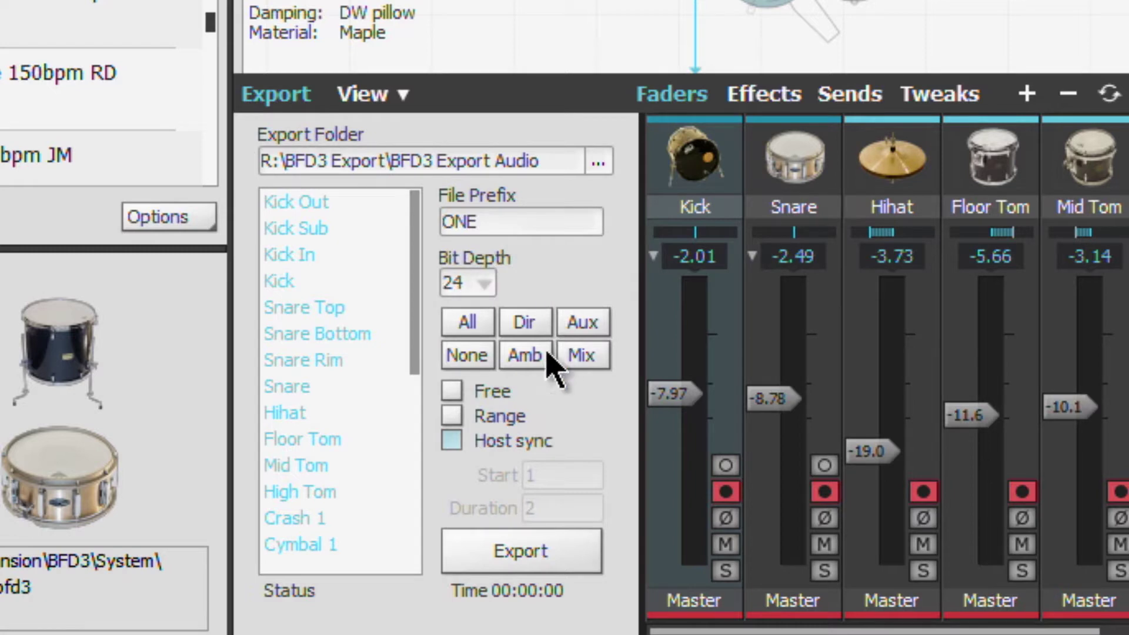
pyautogui.click(451, 418)
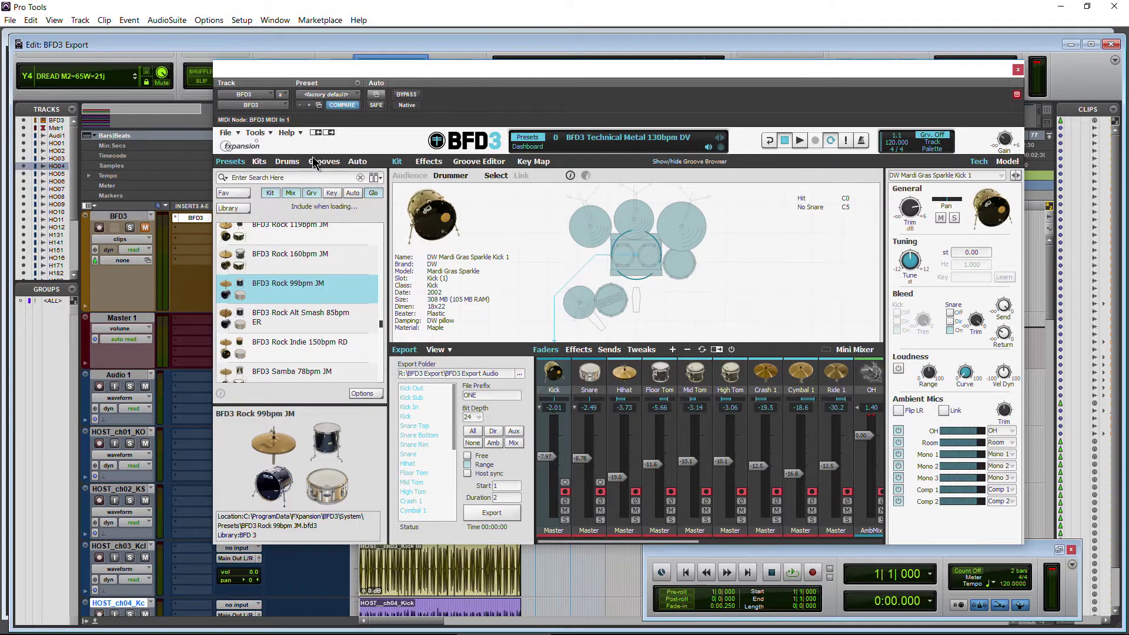
# Select the 07 poprock palette in BFD3's groove browser and audition its pr_03 groove
pyautogui.click(321, 162)
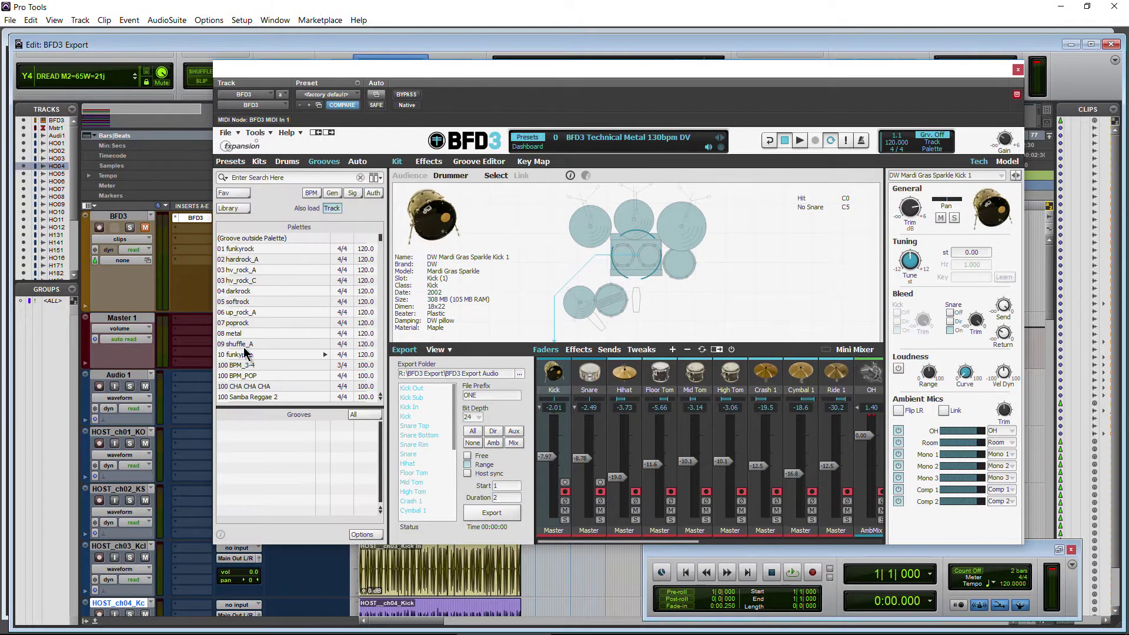
pyautogui.click(245, 326)
pyautogui.click(240, 449)
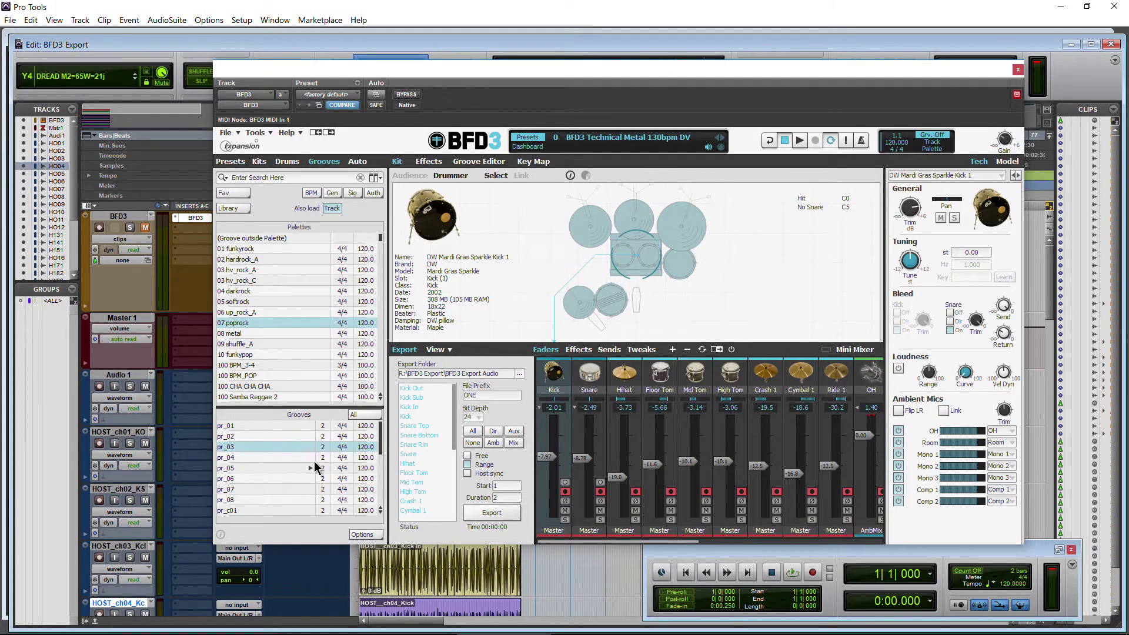
pyautogui.click(309, 448)
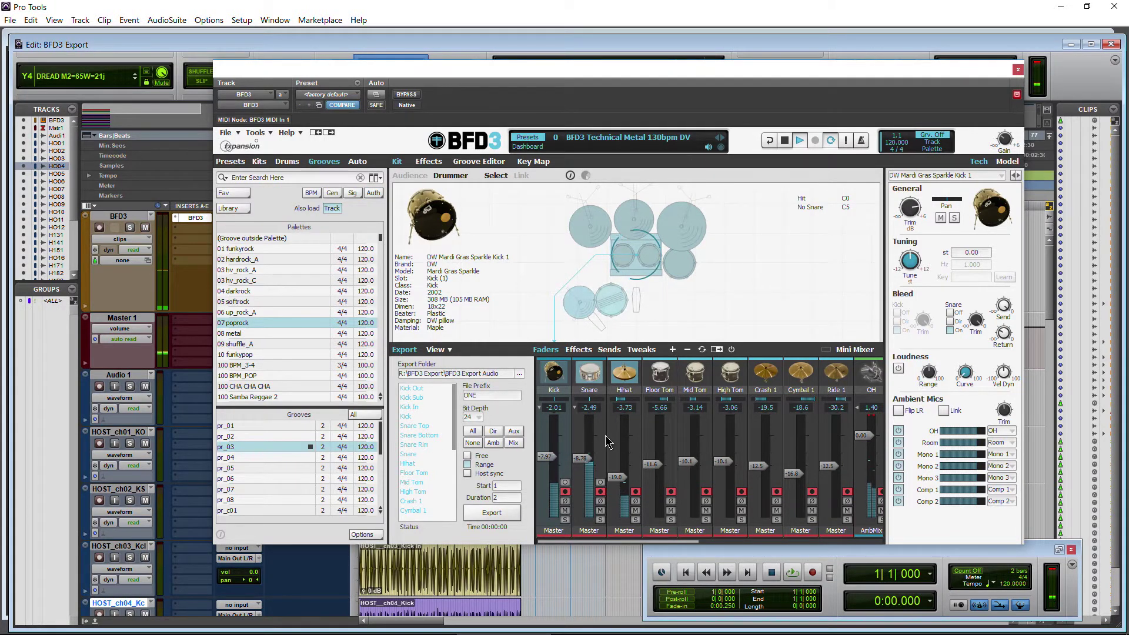
pyautogui.click(309, 448)
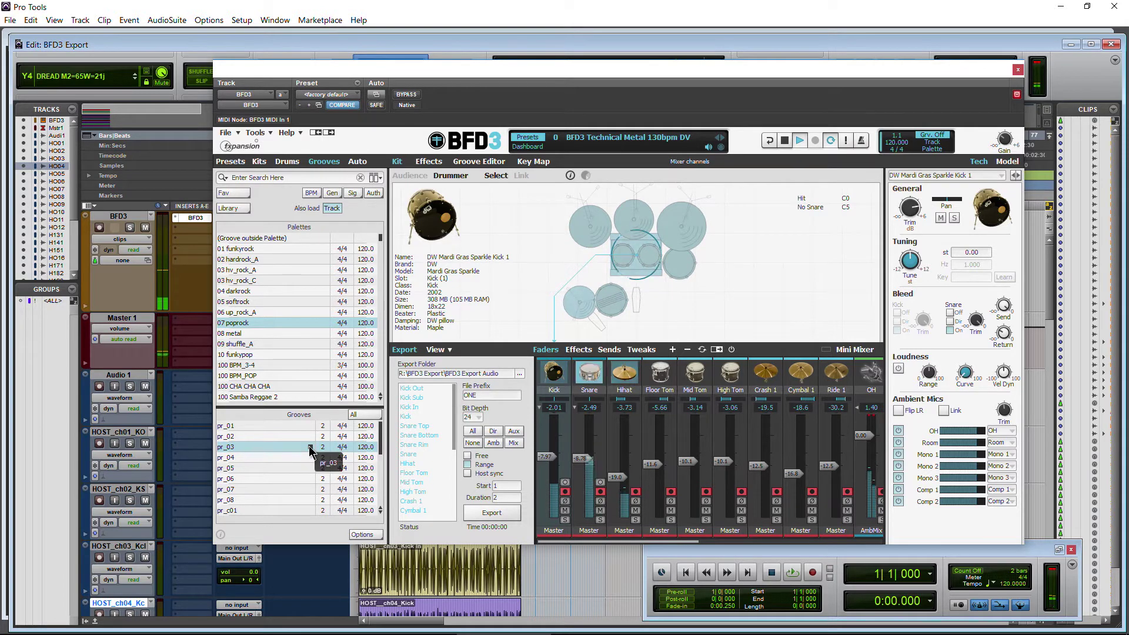
# Arm the Range export and switch BFD3's groove playback source to Palette
pyautogui.click(494, 514)
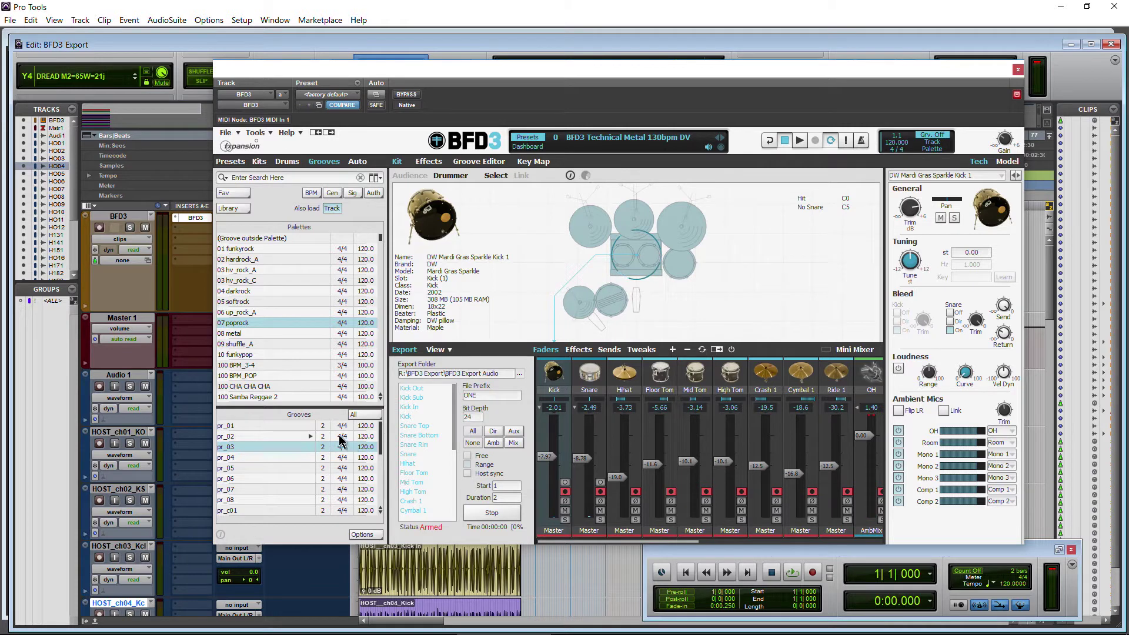
pyautogui.click(931, 150)
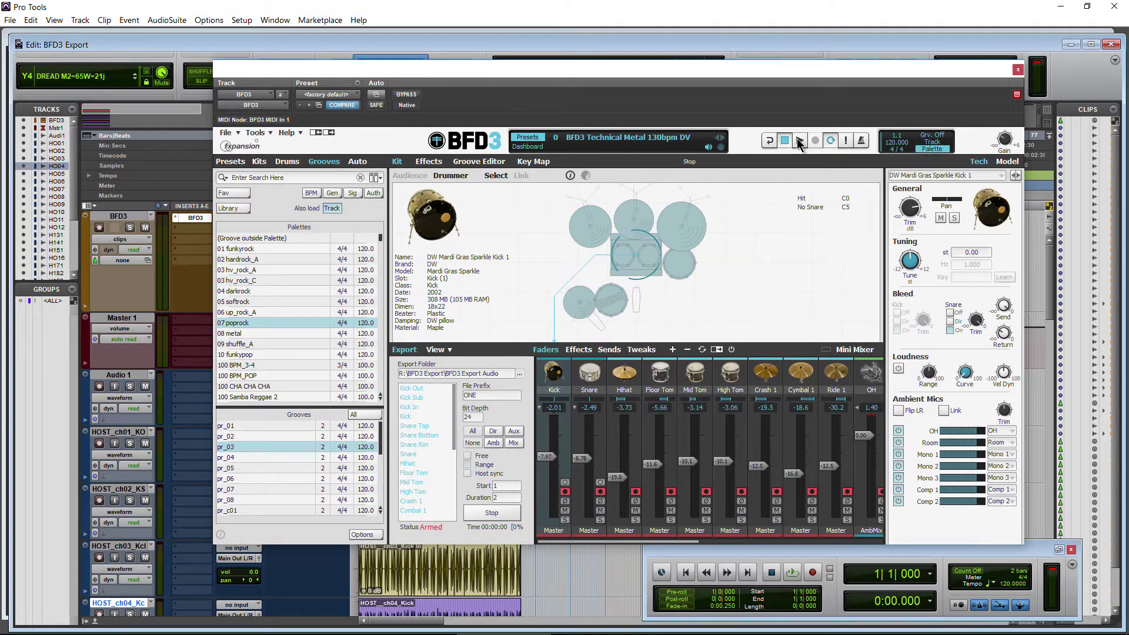
# Add the pr_03 groove to palette slot 14 in the Groove Editor and return to the kit view
pyautogui.click(478, 161)
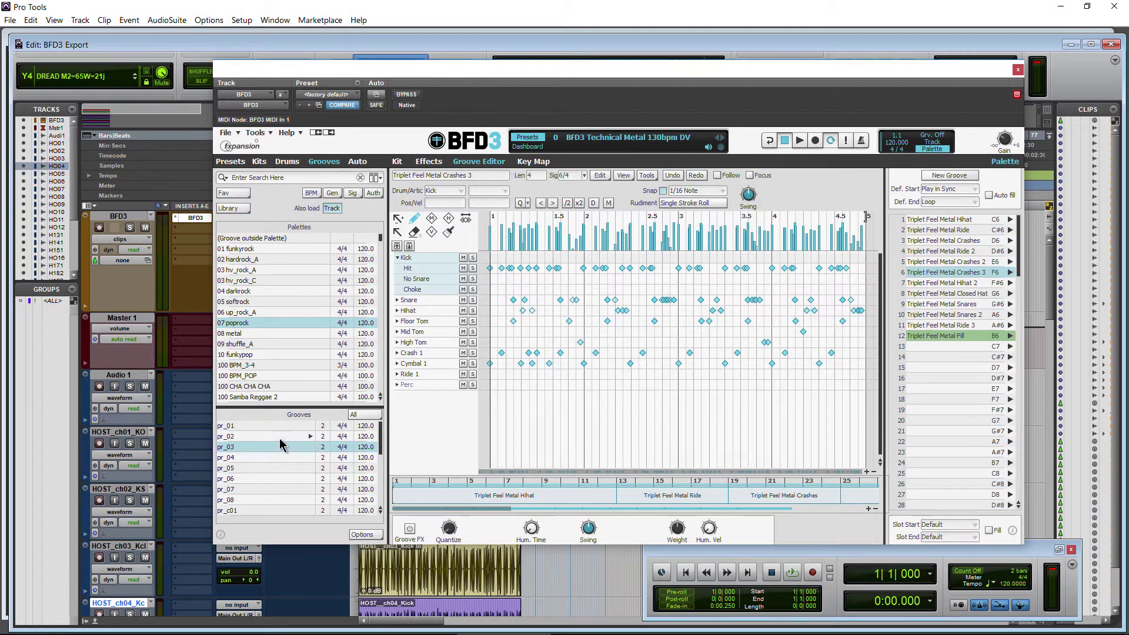
pyautogui.moveTo(279, 445); pyautogui.dragTo(957, 360)
pyautogui.click(957, 358)
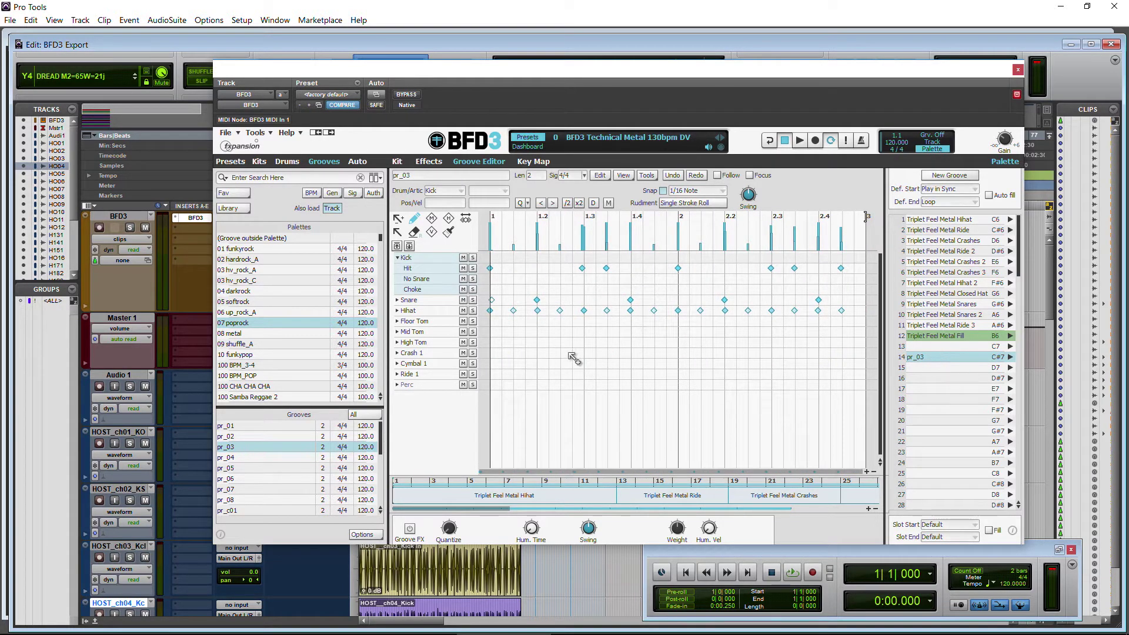
pyautogui.click(397, 162)
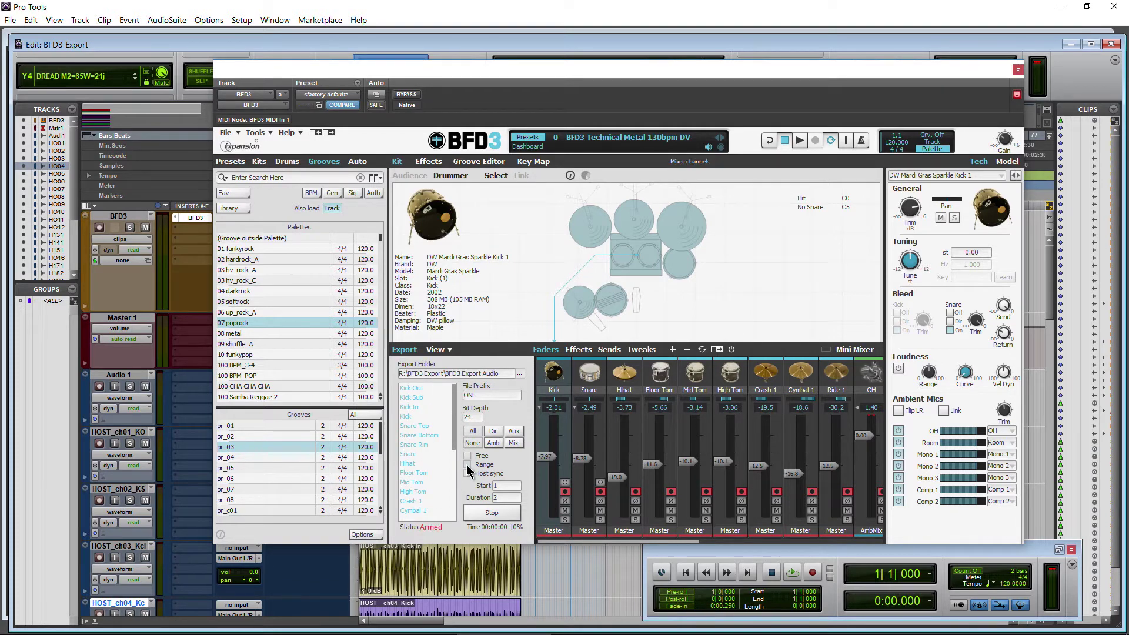
# Restore the preset browser, stop the armed export, and test-play the pr_03 palette groove on BFD3's own transport
pyautogui.click(229, 161)
pyautogui.click(472, 517)
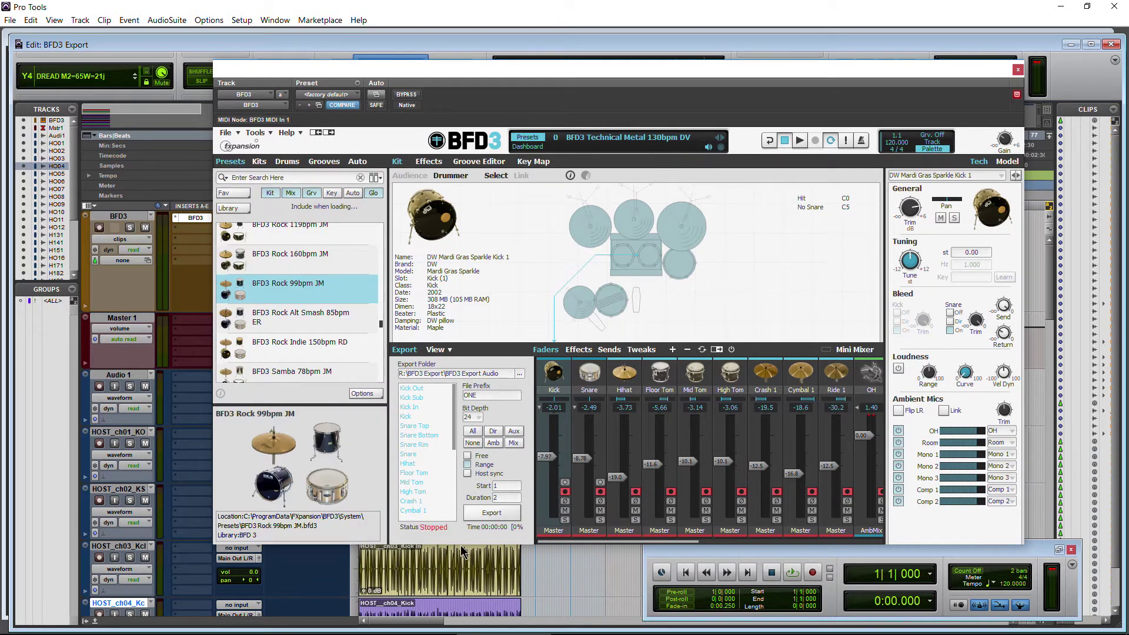
pyautogui.click(799, 142)
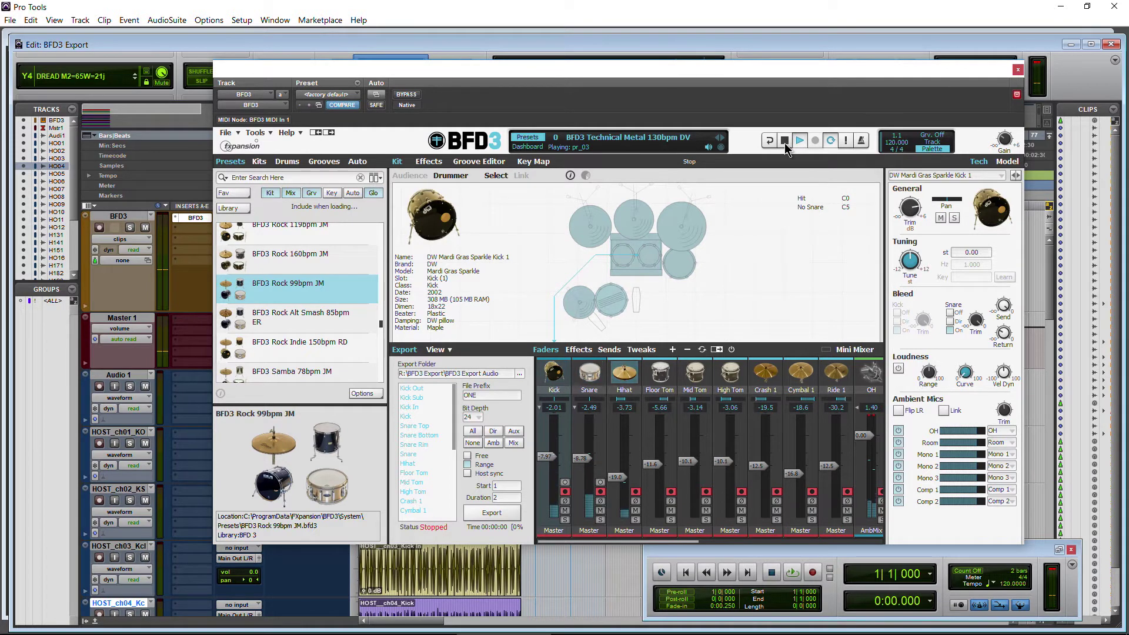
pyautogui.click(784, 141)
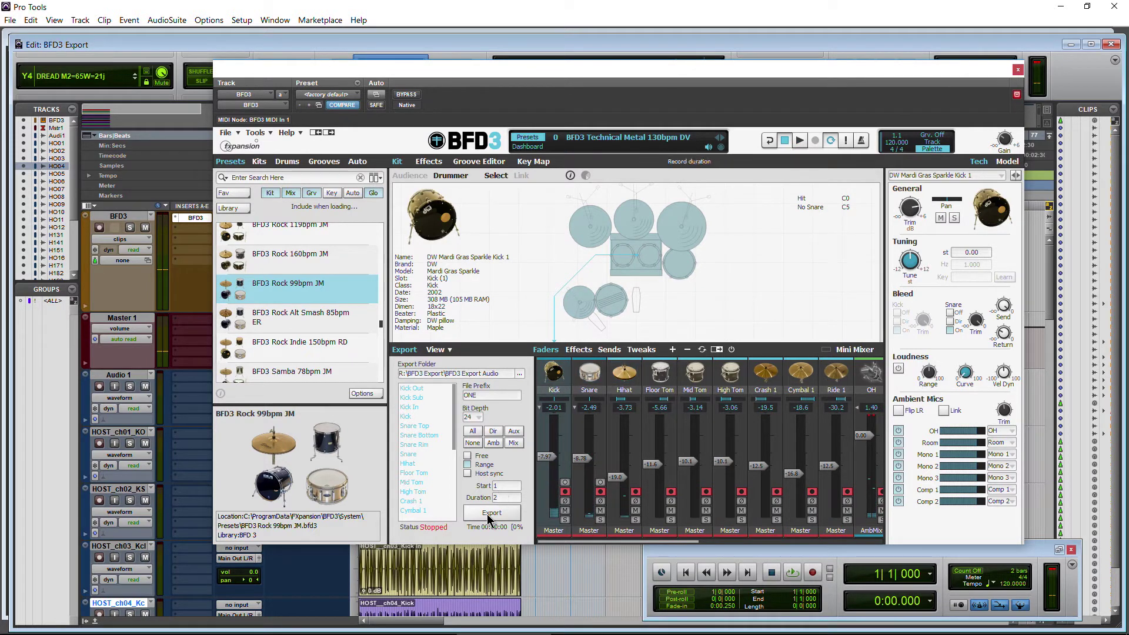
# Play the session briefly from its start, close the BFD3 window, and look over the HOST tracks
pyautogui.click(792, 573)
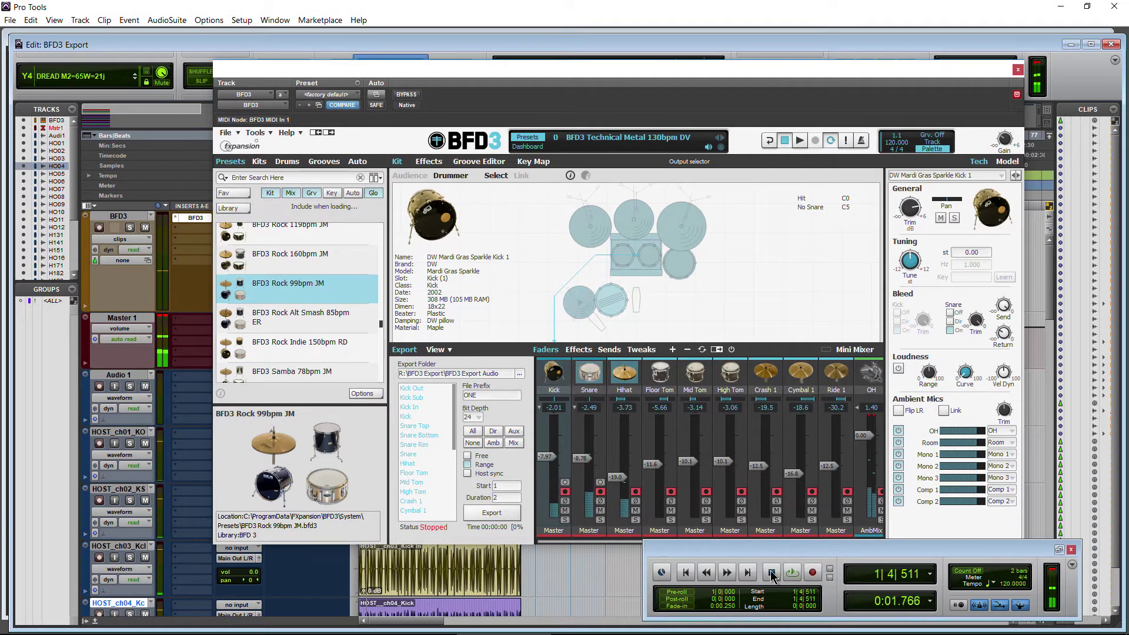
pyautogui.click(1017, 71)
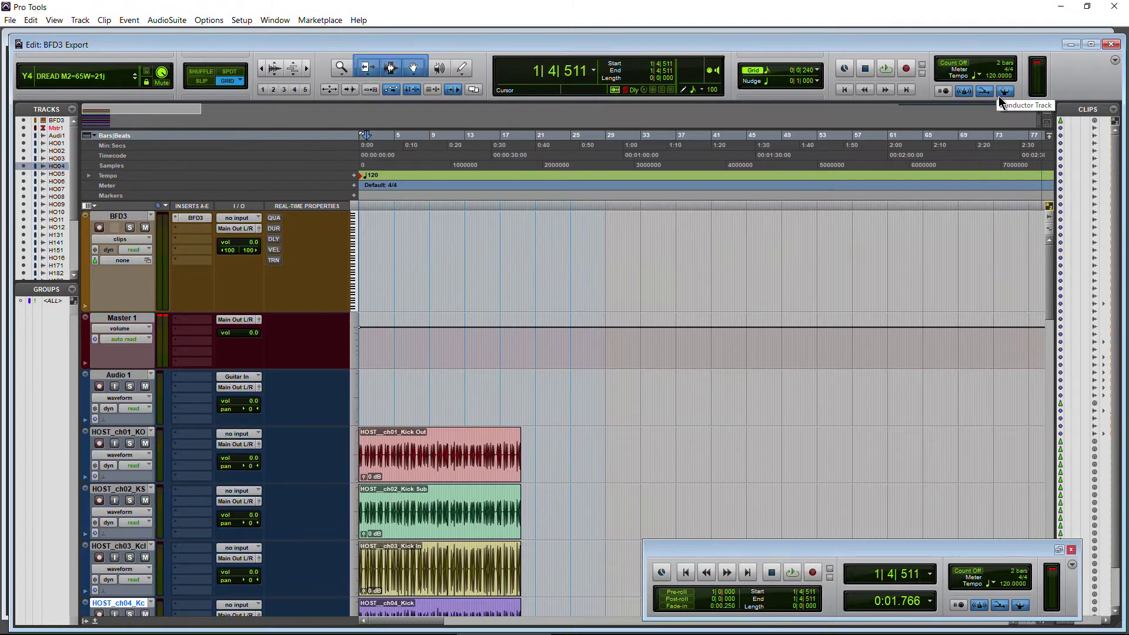
pyautogui.scroll(-6, 378, 412)
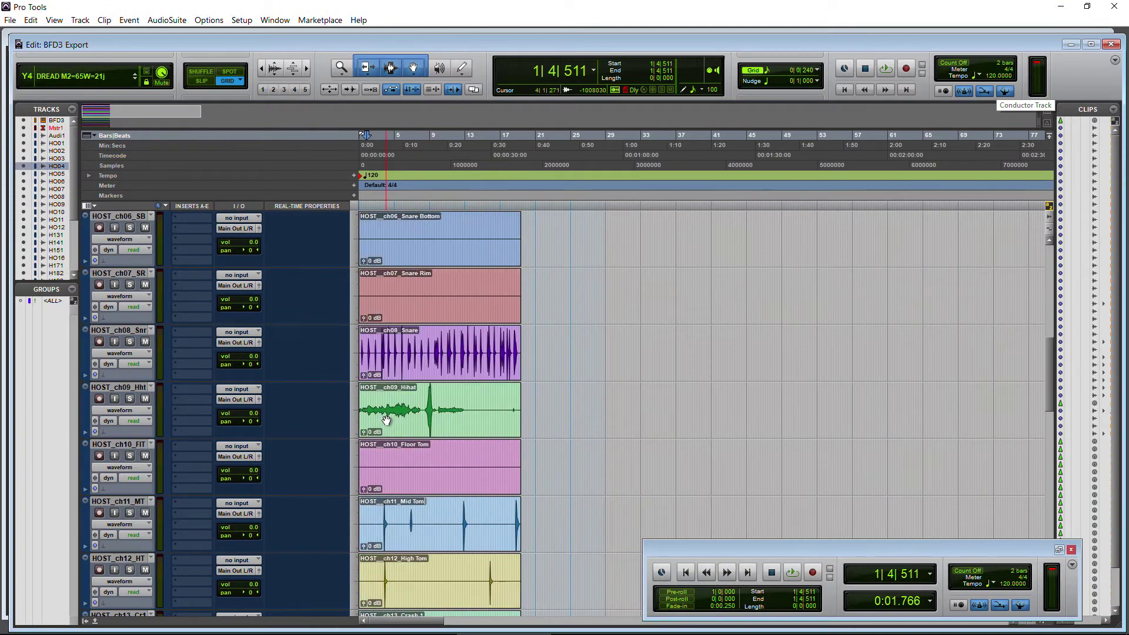
pyautogui.scroll(6, 329, 449)
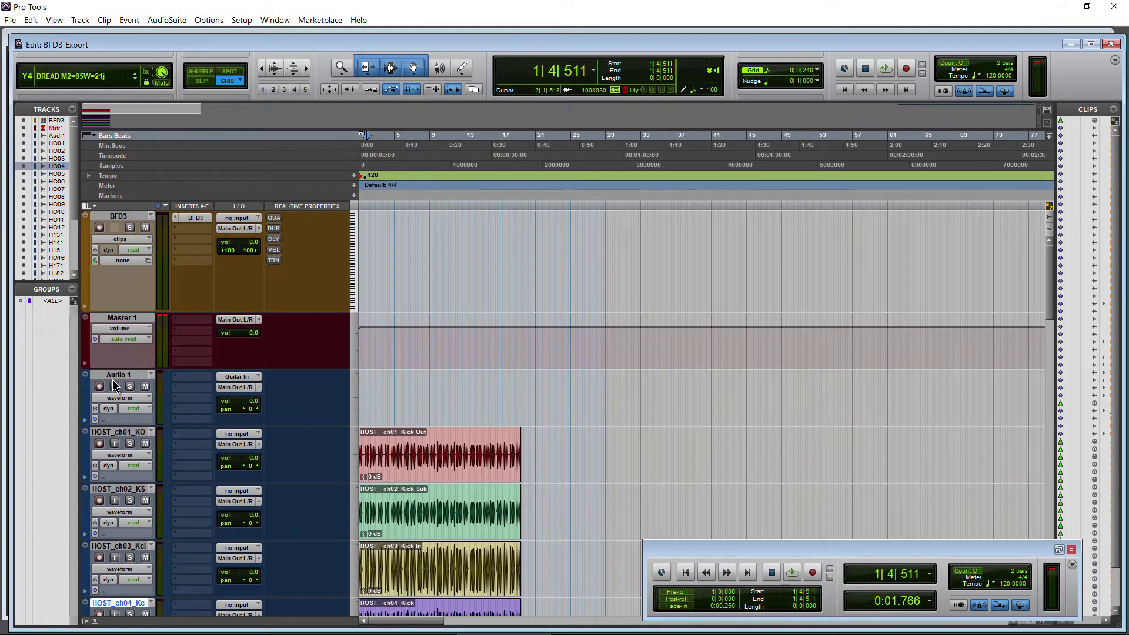
# Delete all the imported HOST tracks, from ch01 Kick Out through ch29 Master, along with their clips
pyautogui.scroll(-15, 127, 446)
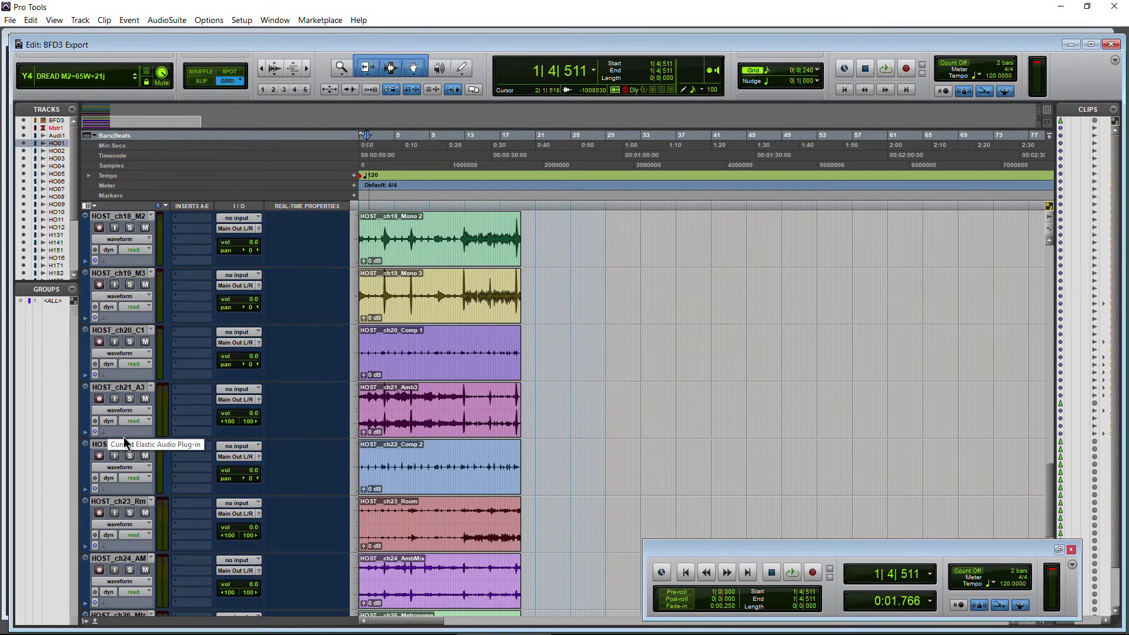
pyautogui.keyDown('shift'); pyautogui.click(124, 508); pyautogui.keyUp('shift')
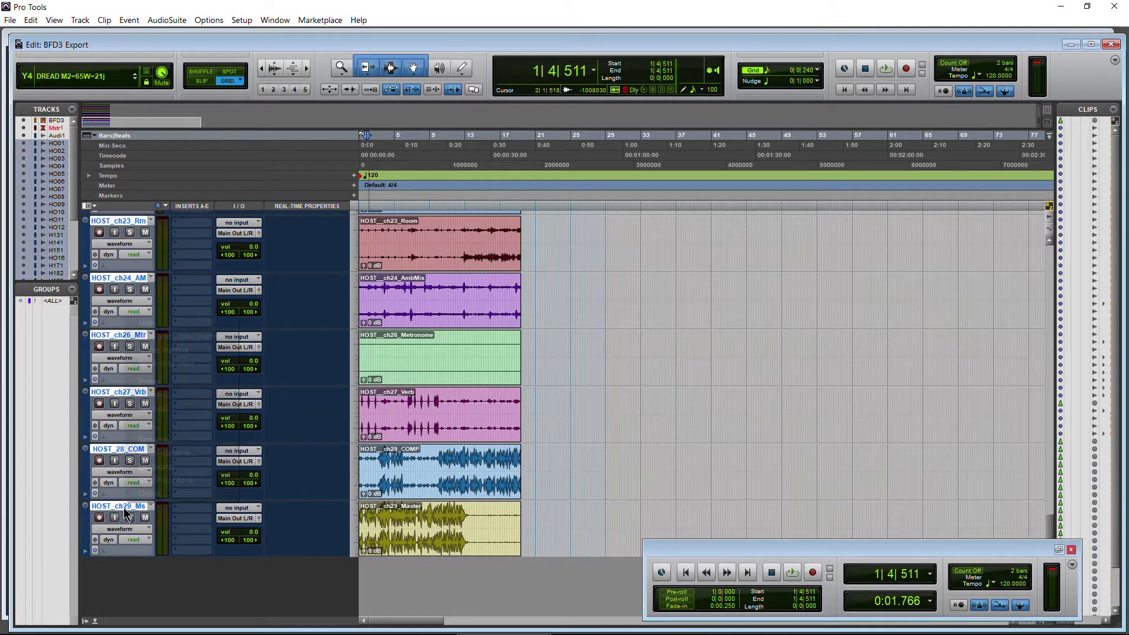
pyautogui.rightClick(125, 507)
pyautogui.click(150, 492)
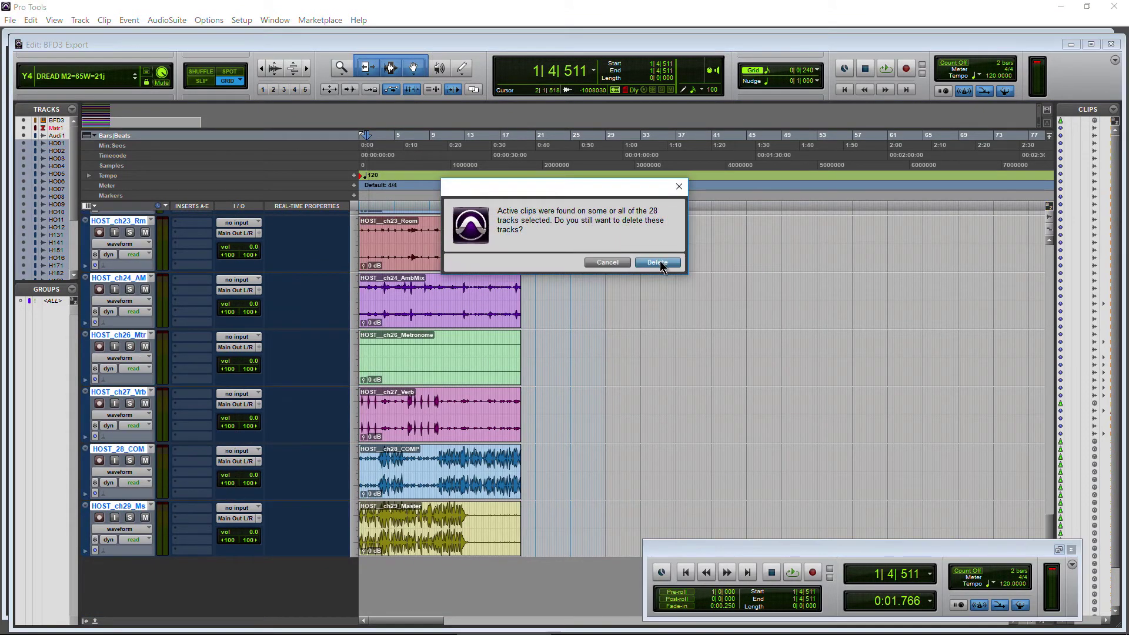
pyautogui.click(658, 261)
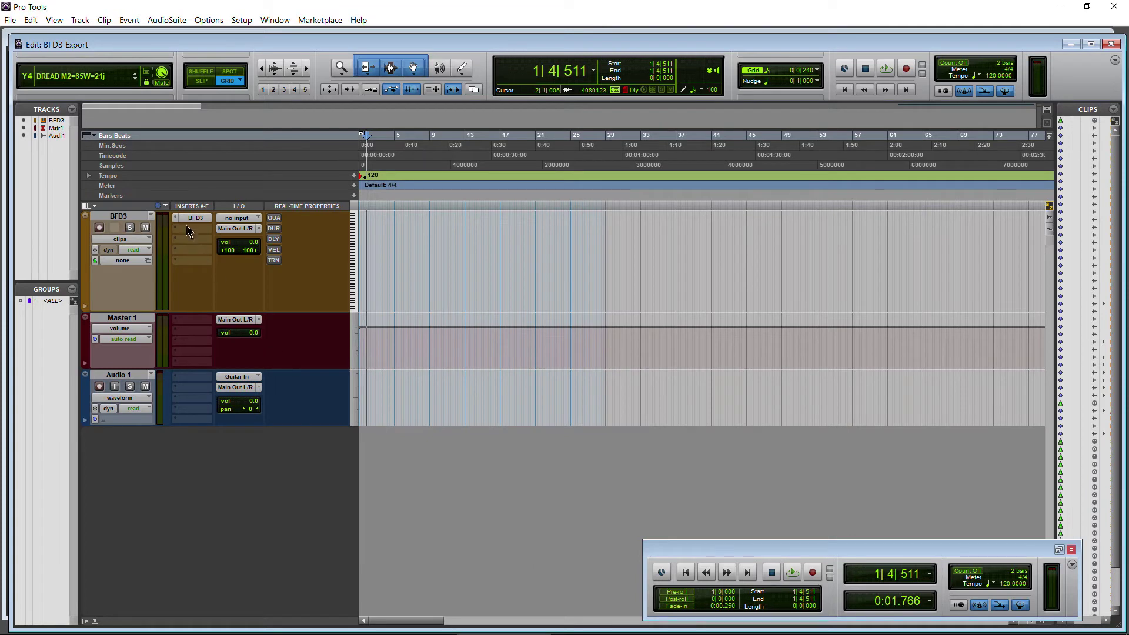
# Reopen the BFD3 plug-in, arm its Range export, and return the session to the start
pyautogui.click(195, 218)
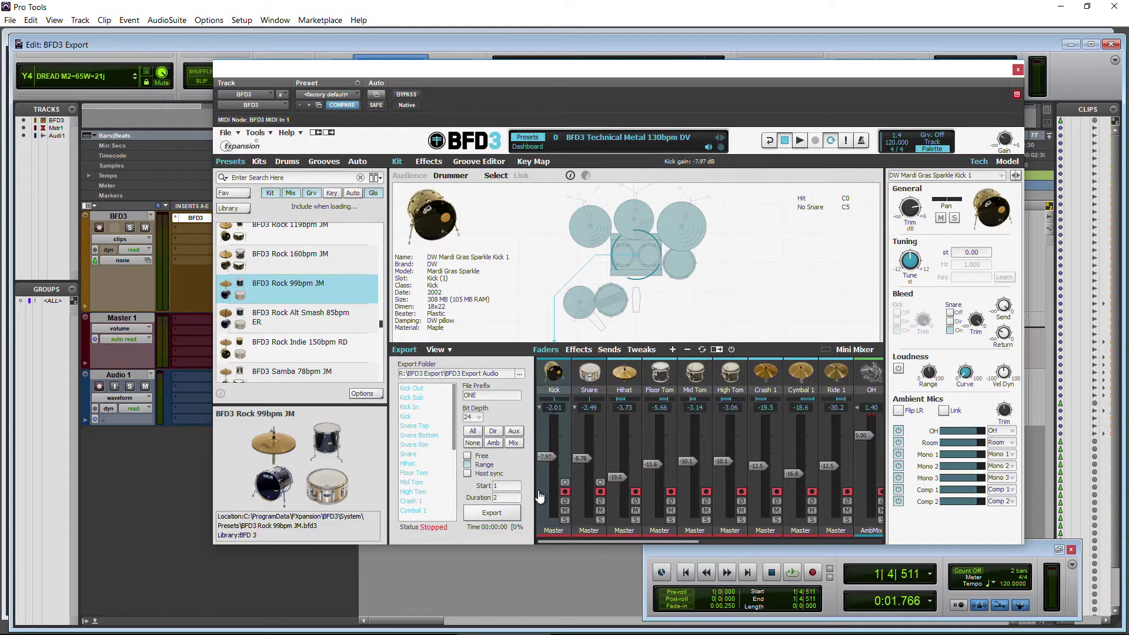
pyautogui.click(492, 513)
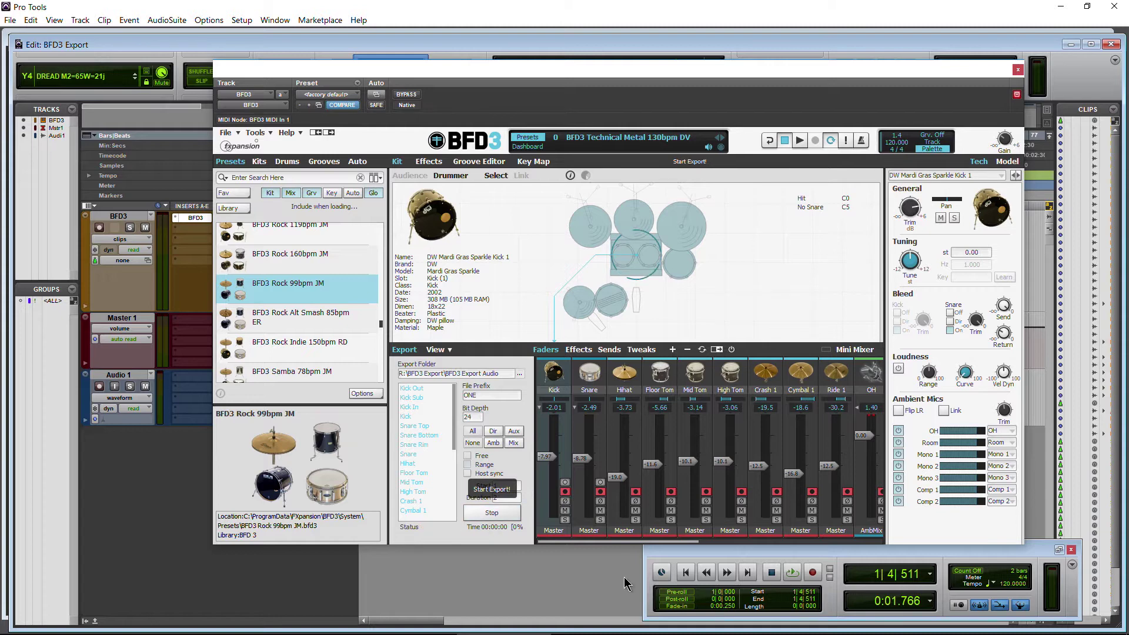
pyautogui.click(685, 572)
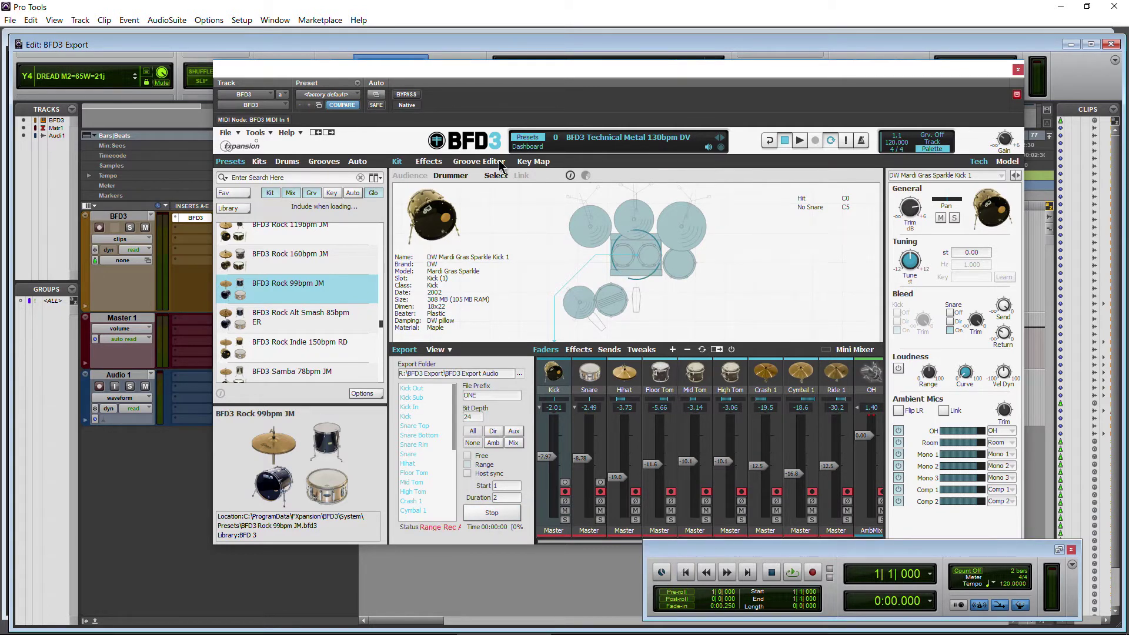
# Audition the pr_03 groove in palette slot 14 of the Groove Editor and return to the kit view
pyautogui.click(479, 163)
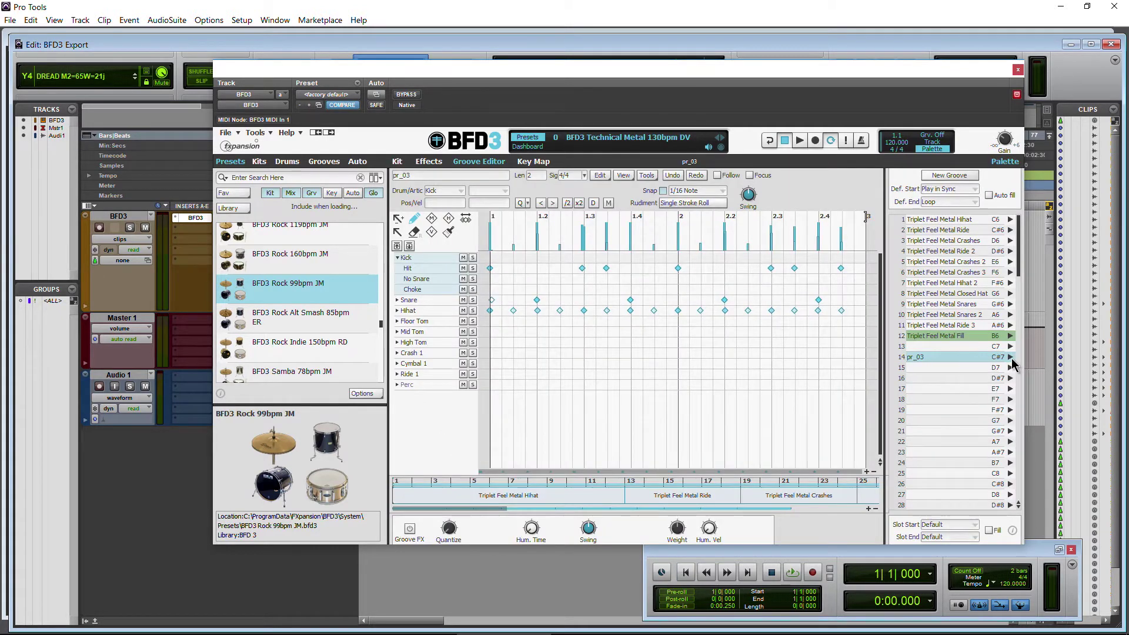
pyautogui.click(1010, 358)
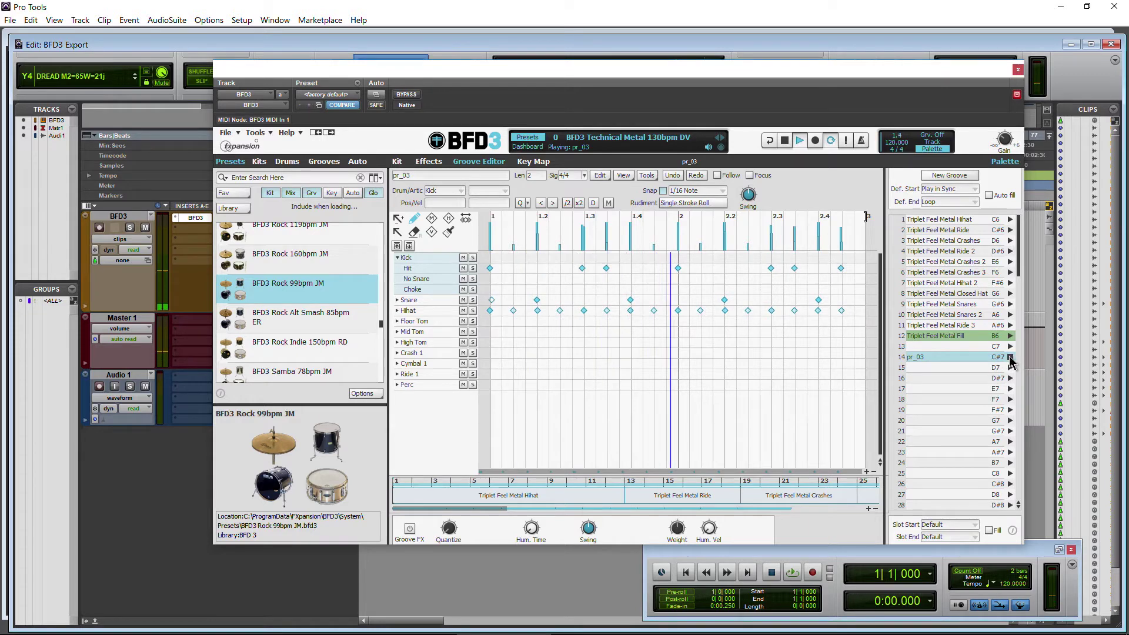
pyautogui.click(1010, 358)
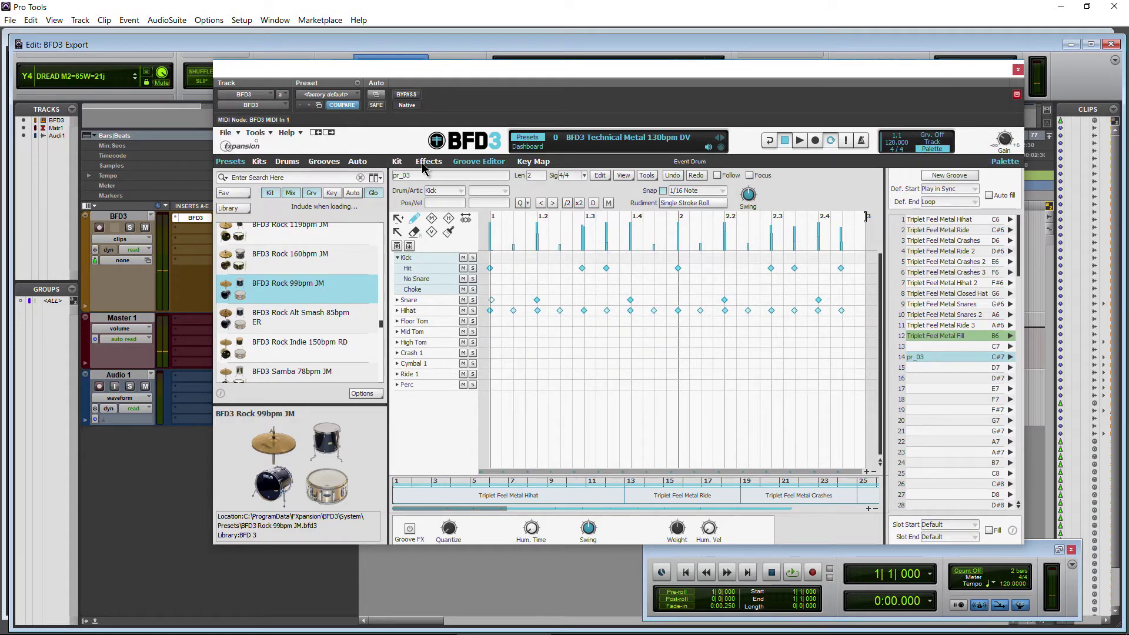
pyautogui.click(397, 162)
# Stop and re-arm BFD3's Range export, then run the session playback until the two-bar range is exported
pyautogui.click(488, 514)
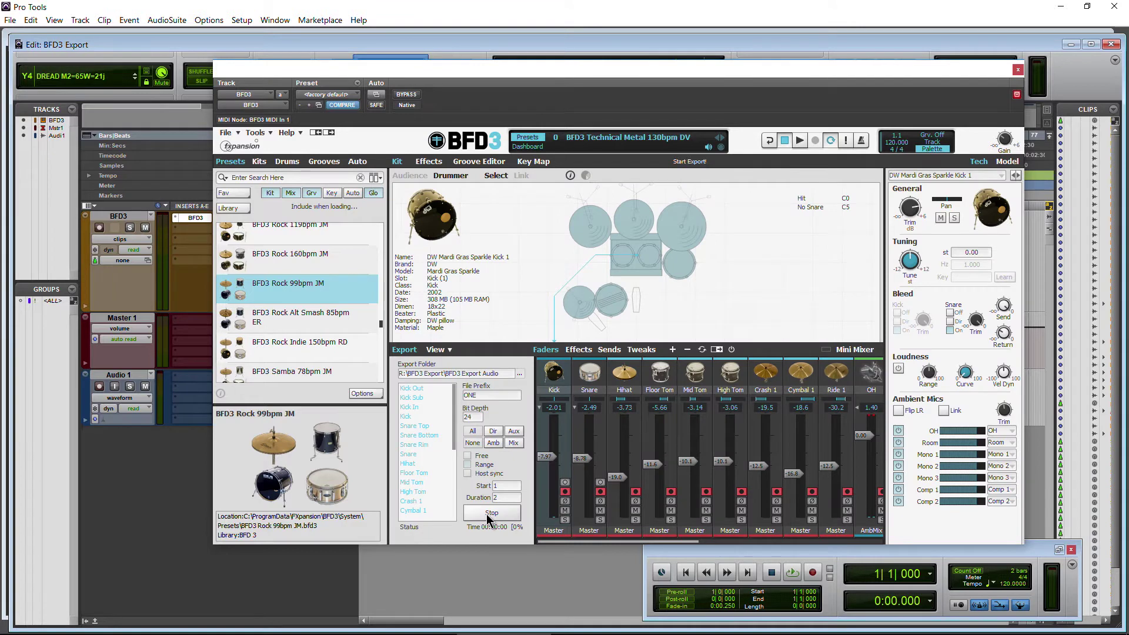
pyautogui.click(488, 514)
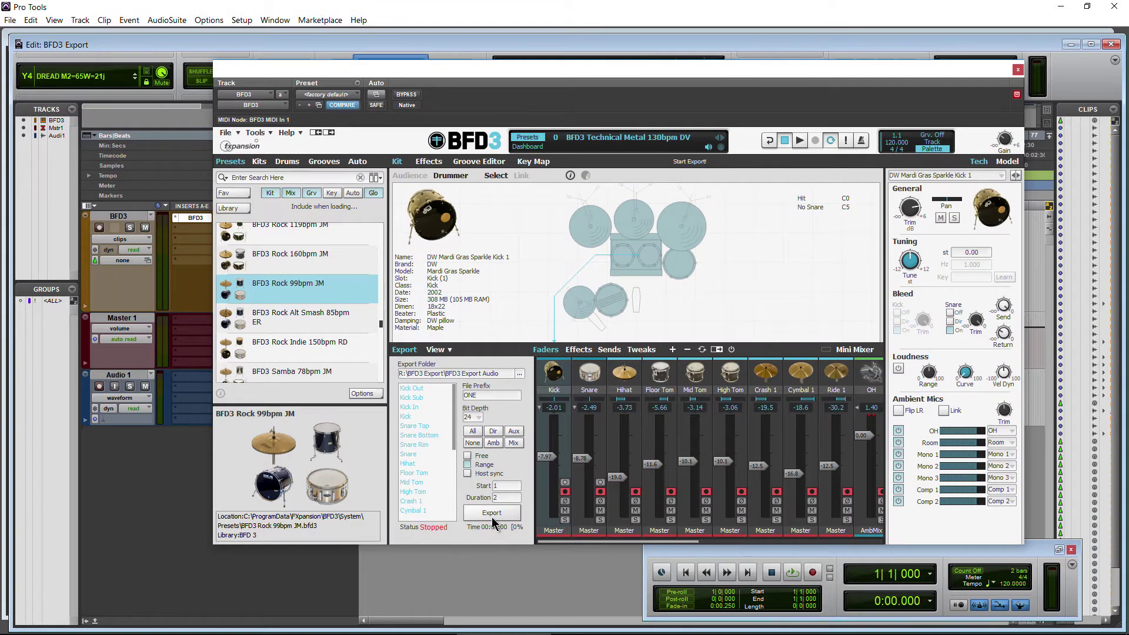
pyautogui.click(490, 513)
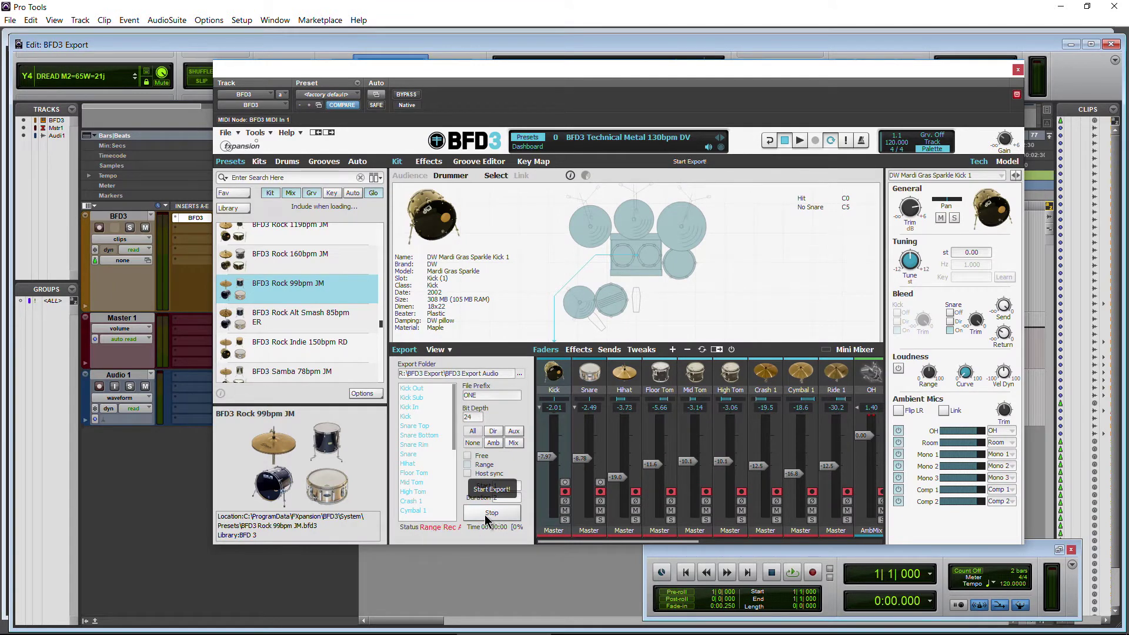
pyautogui.click(791, 574)
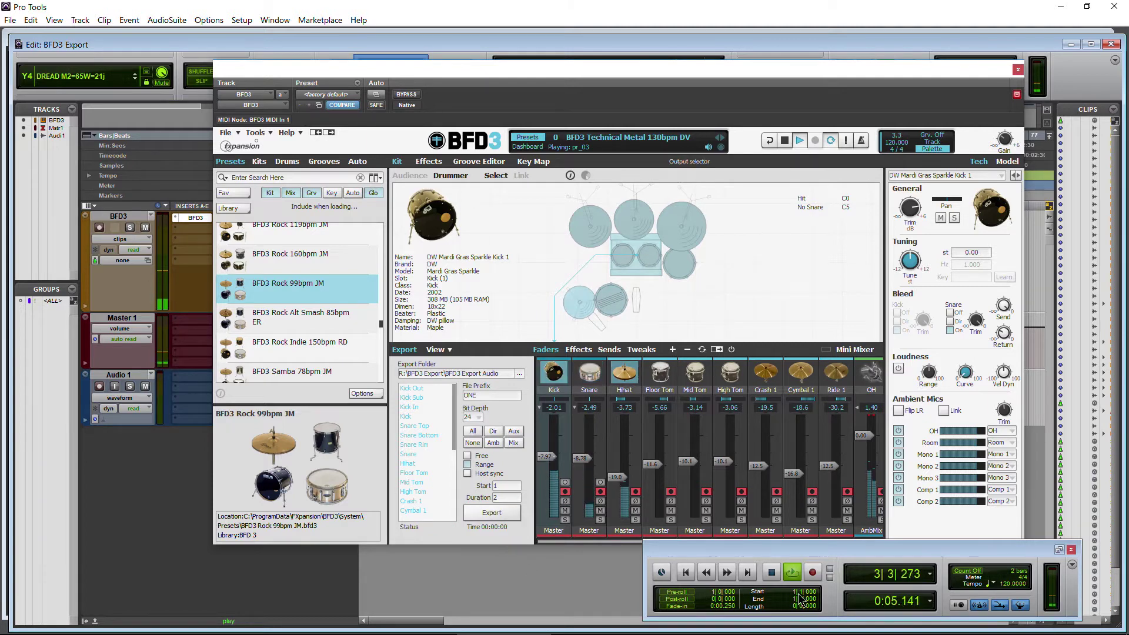
pyautogui.press('space')
# Import all ONE files from the BFD3 Export Audio folder into the Pro Tools session as new tracks
pyautogui.moveTo(235, 632)
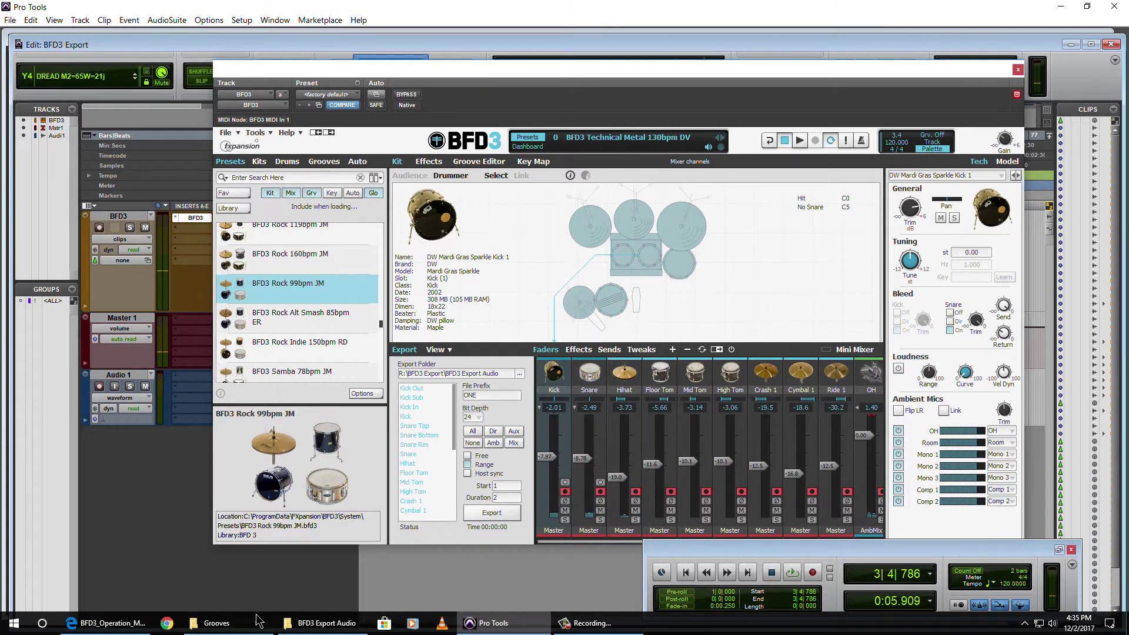
pyautogui.click(316, 623)
pyautogui.scroll(-5, 446, 408)
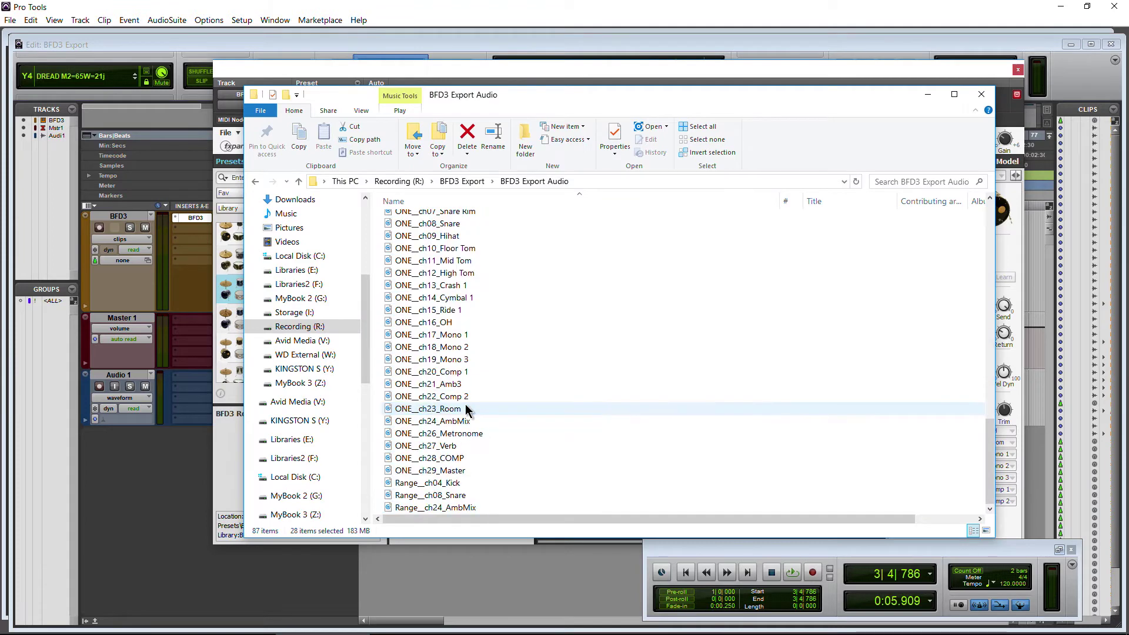
pyautogui.scroll(4, 465, 406)
pyautogui.scroll(-1, 464, 404)
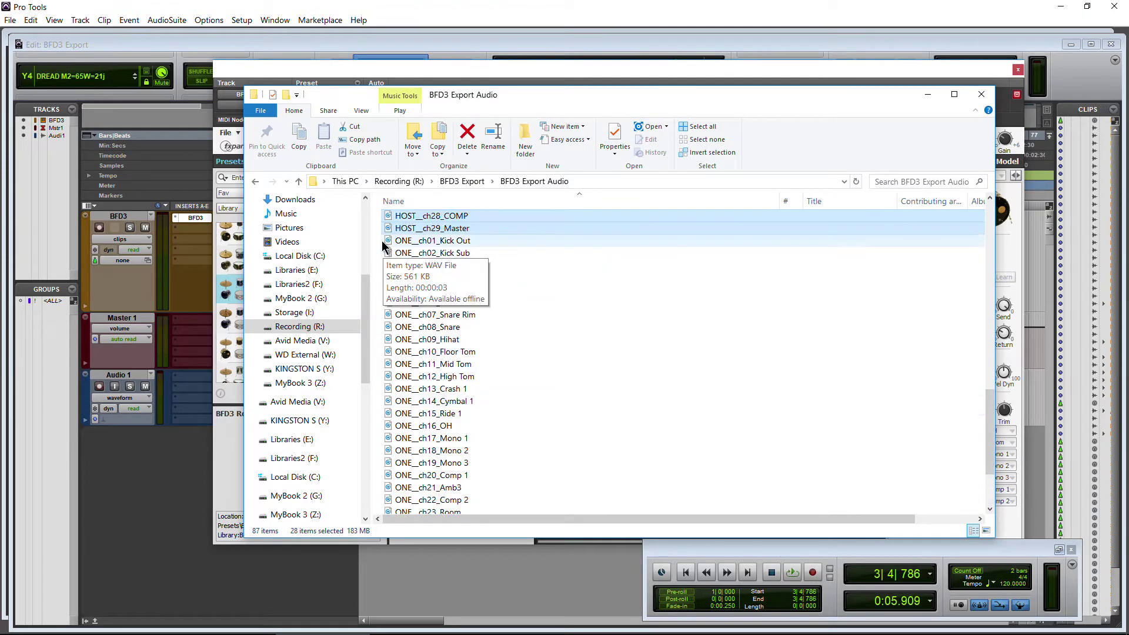
pyautogui.moveTo(382, 241); pyautogui.dragTo(488, 474)
pyautogui.scroll(6, 427, 387)
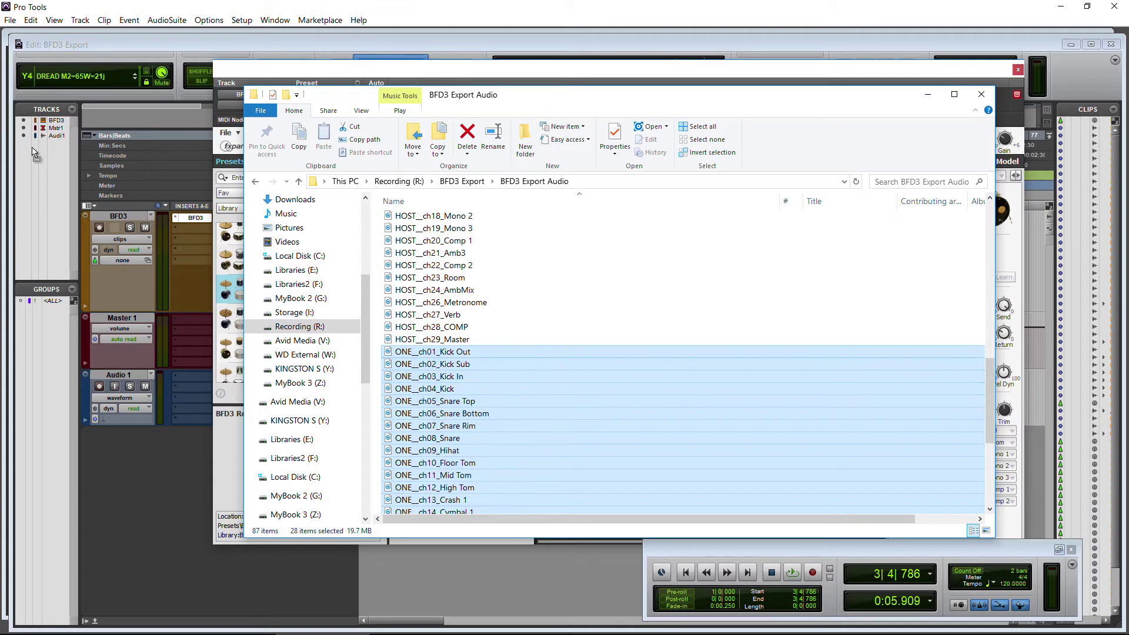
pyautogui.moveTo(32, 148); pyautogui.dragTo(44, 205)
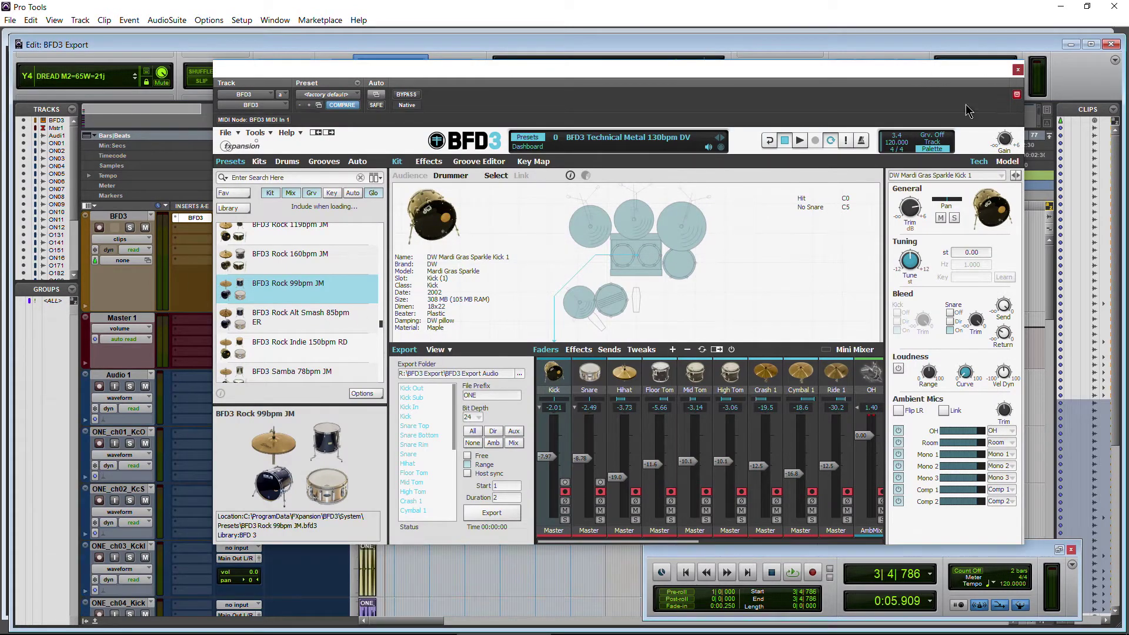
# Close the BFD3 window, return to the session start, and examine the waveforms of all ONE tracks
pyautogui.click(1017, 69)
pyautogui.scroll(-5, 412, 370)
pyautogui.moveTo(262, 68); pyautogui.dragTo(512, 86)
pyautogui.click(844, 90)
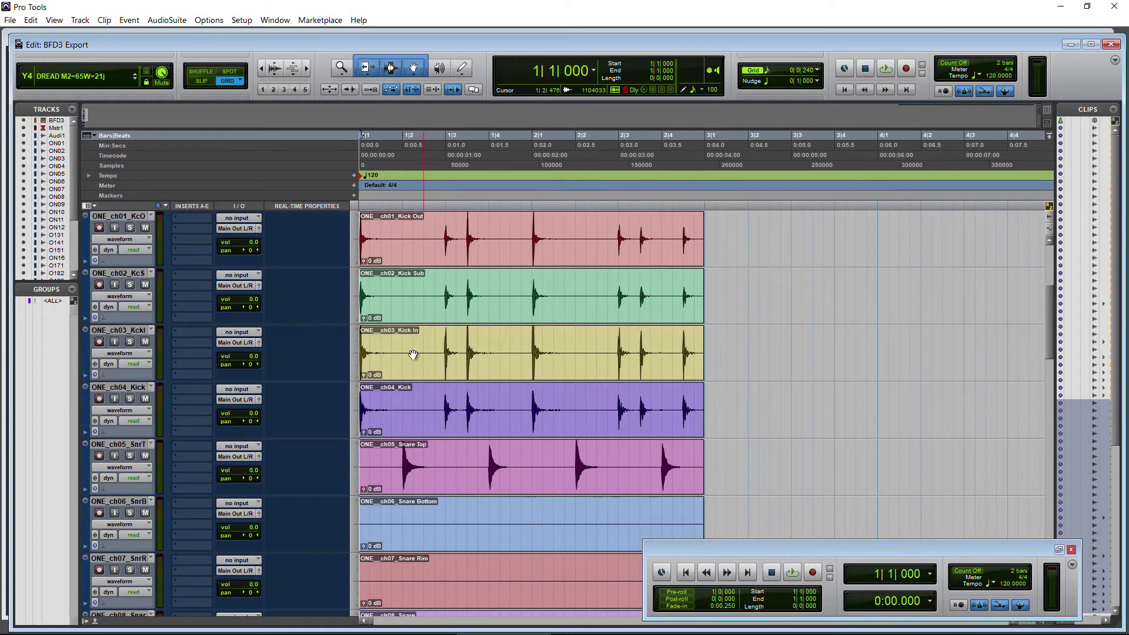
pyautogui.scroll(-15, 410, 352)
pyautogui.scroll(6, 391, 386)
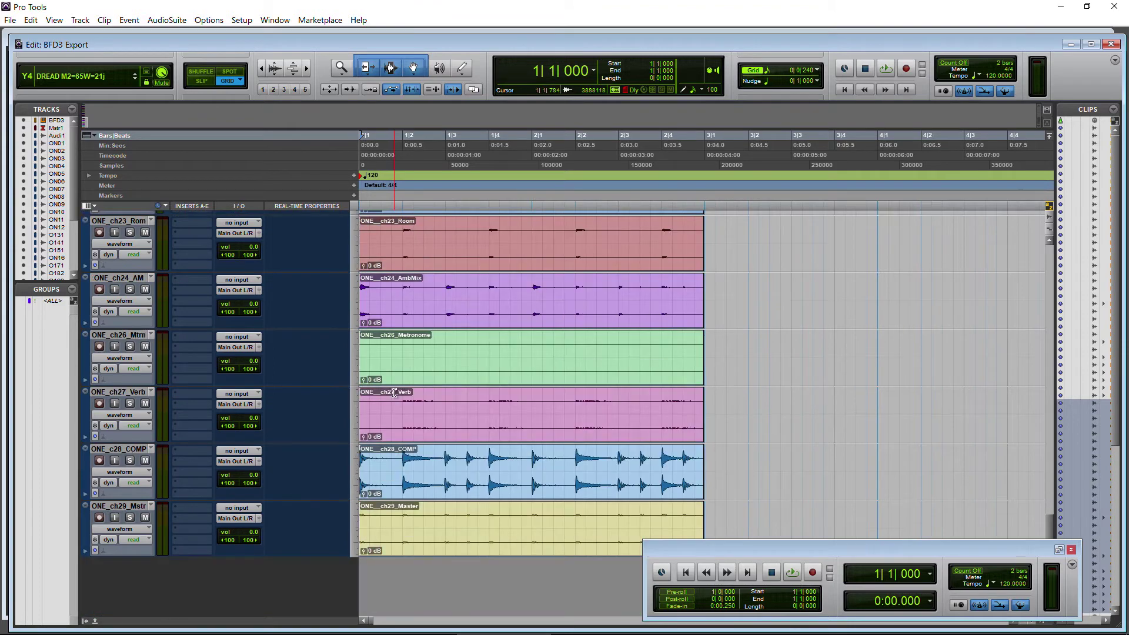
pyautogui.scroll(14, 394, 393)
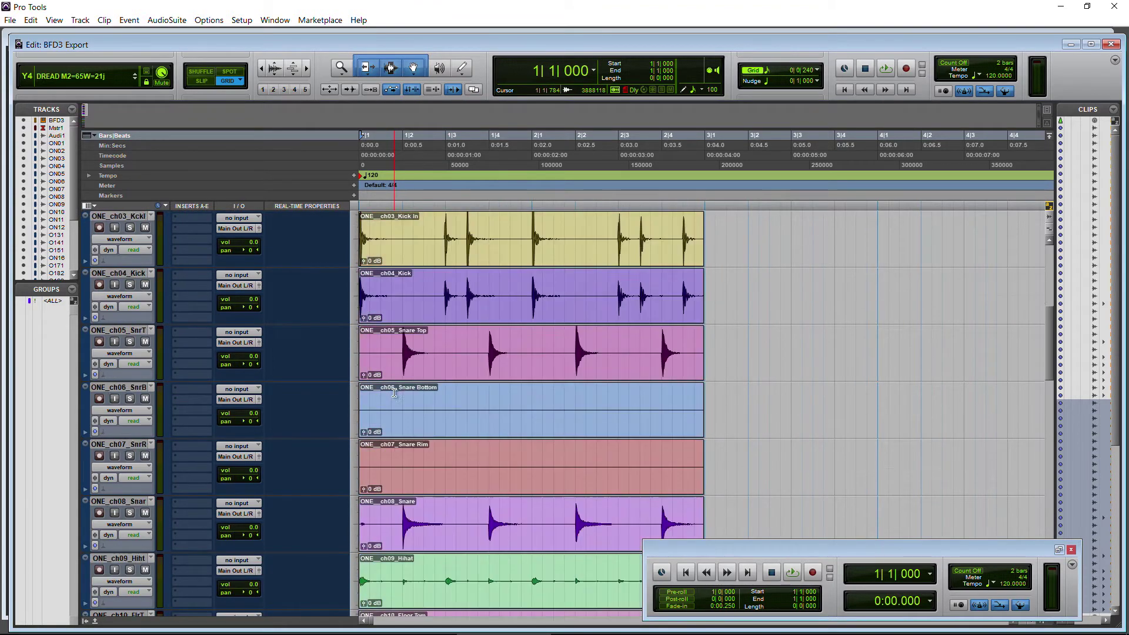
# Mute the BFD3 track and play the imported ONE tracks briefly from the start
pyautogui.click(145, 228)
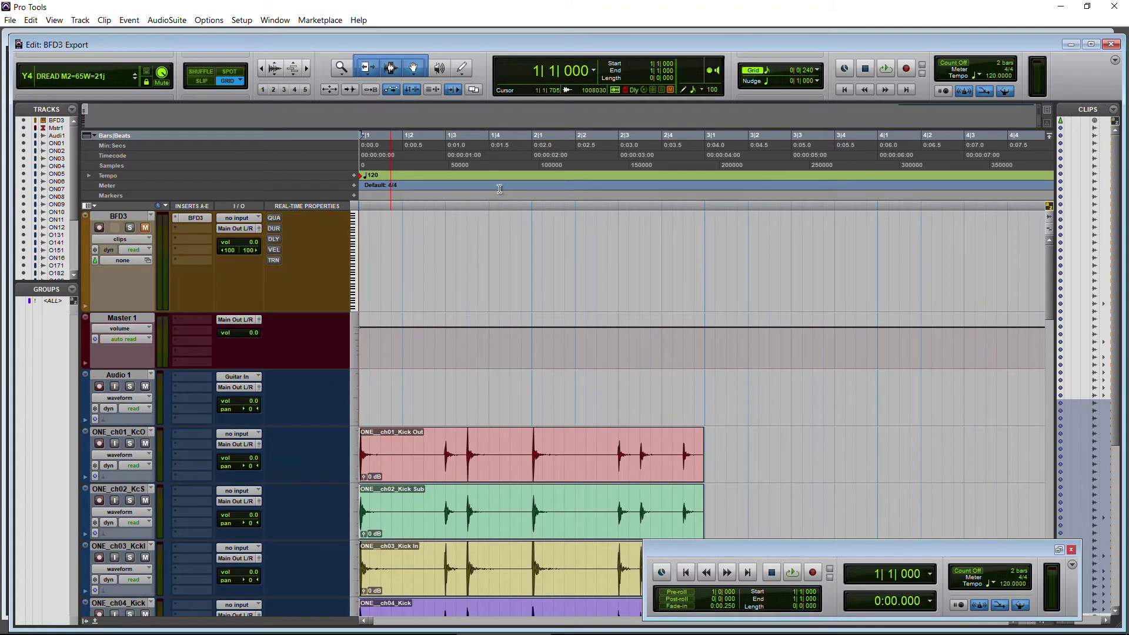
pyautogui.press('space')
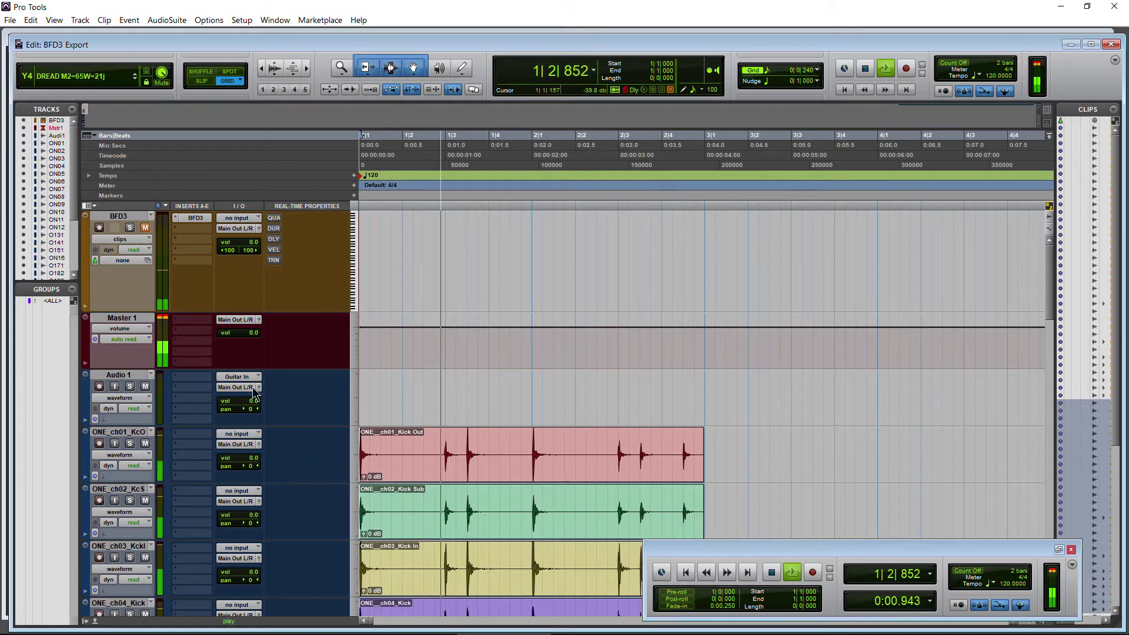
pyautogui.press('space')
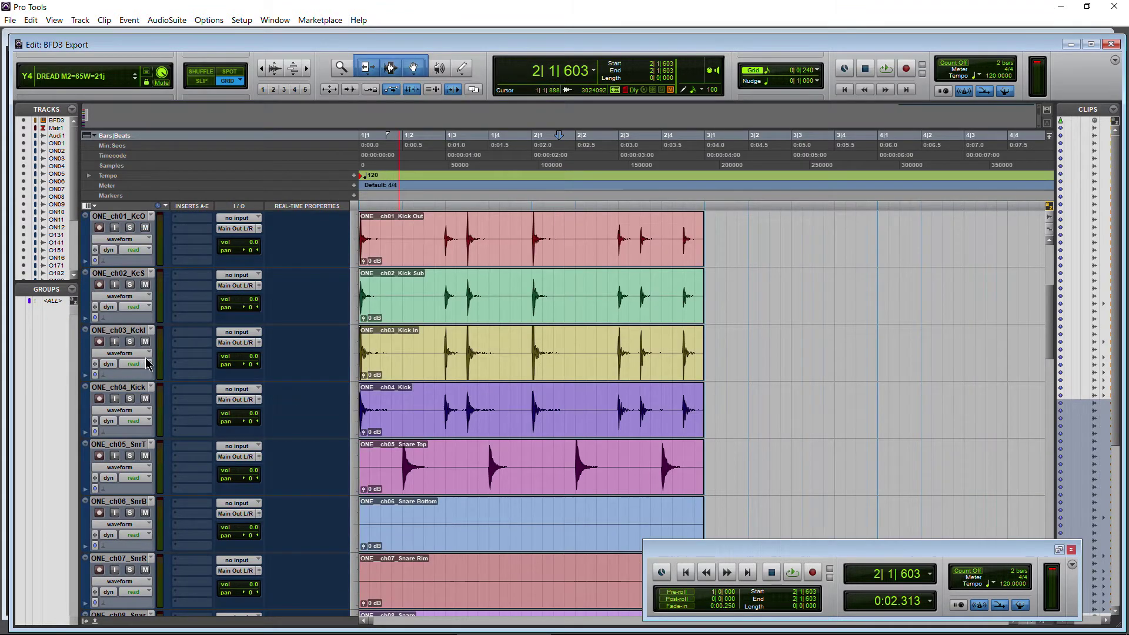
# Examine the ONE ch29 Master clip at the end of the track list and return to the session start
pyautogui.scroll(-20, 234, 421)
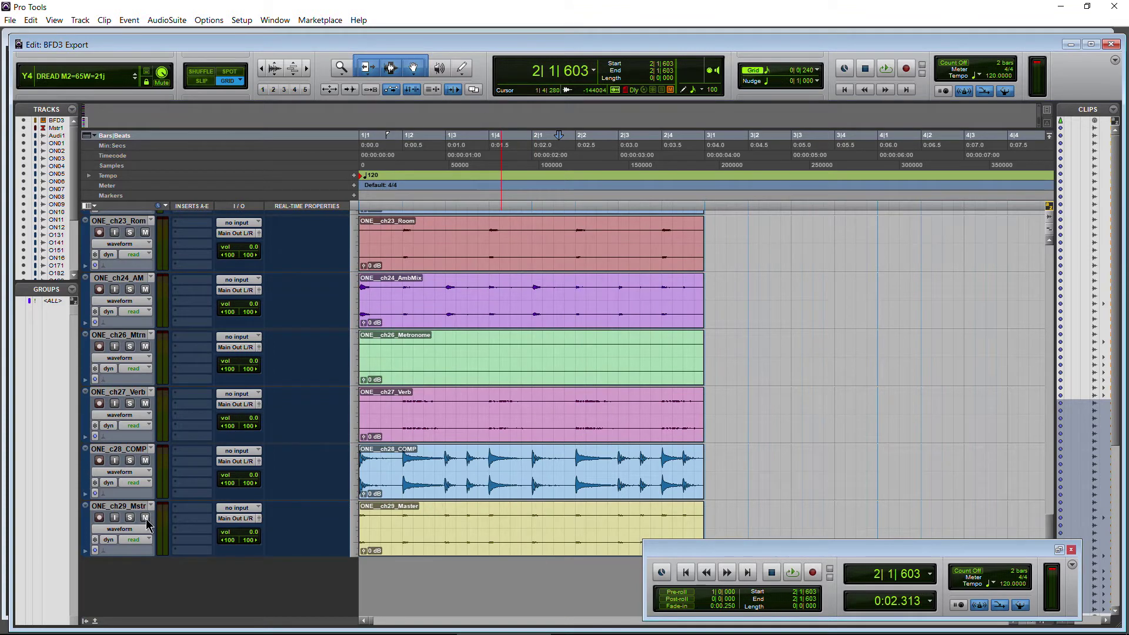
pyautogui.click(443, 540)
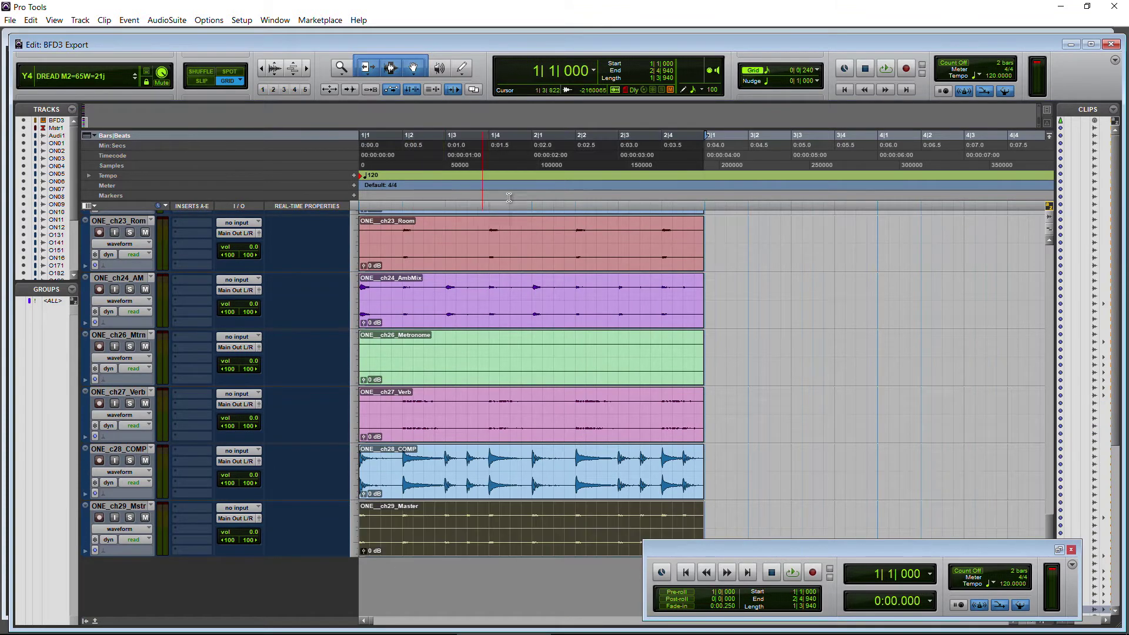
pyautogui.click(845, 89)
pyautogui.scroll(20, 418, 491)
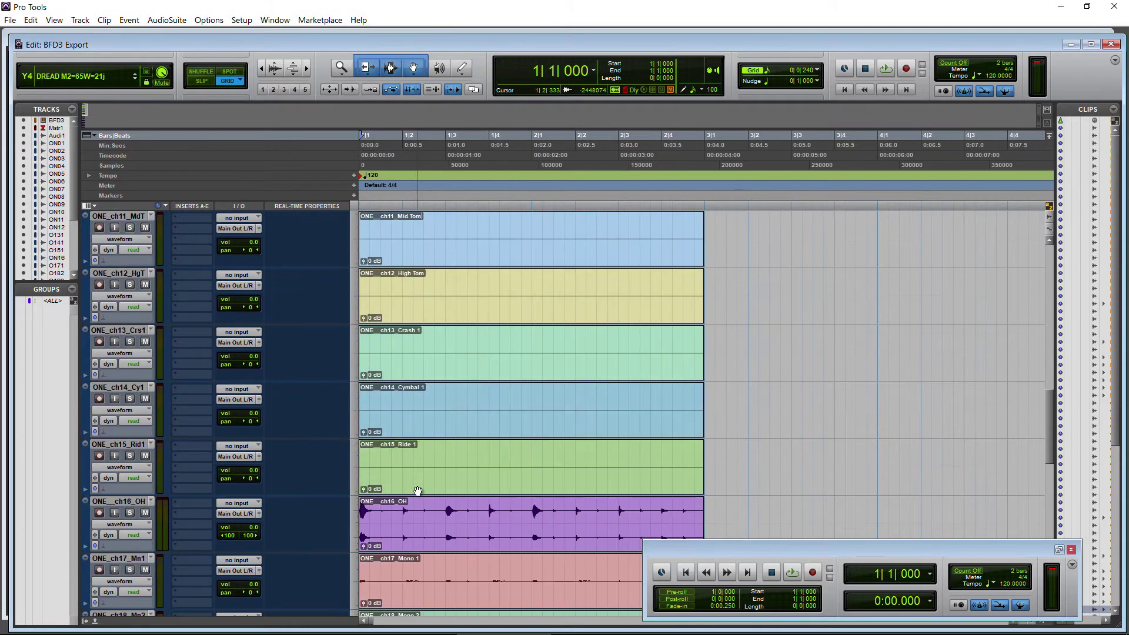
# Open BFD3 to check its plug-in output gain, then close its window
pyautogui.click(190, 223)
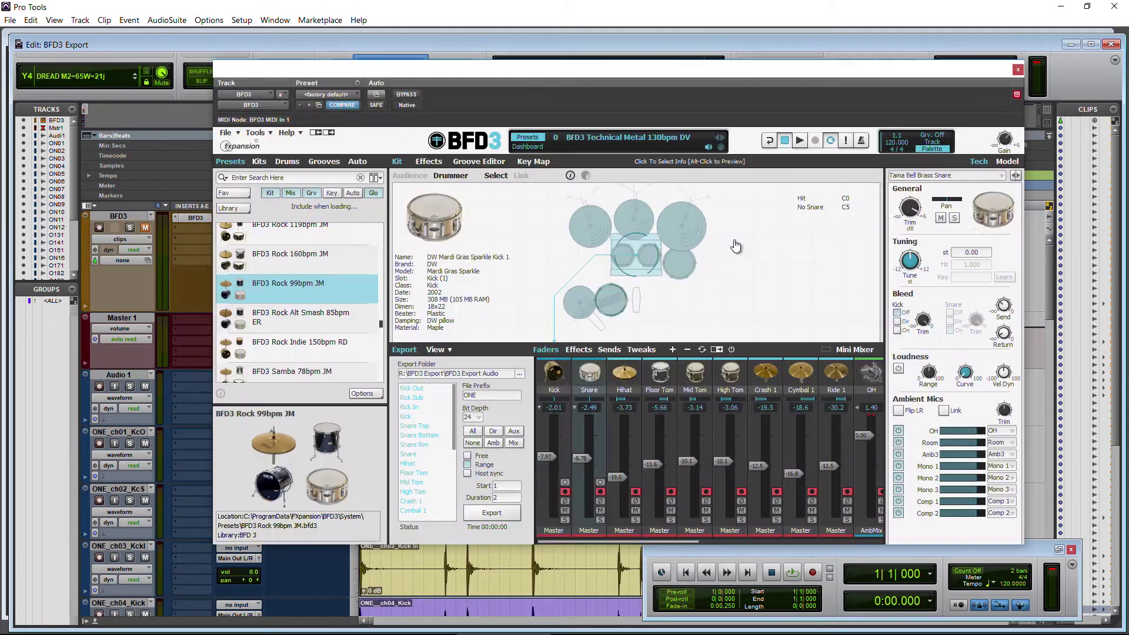
pyautogui.moveTo(1010, 167)
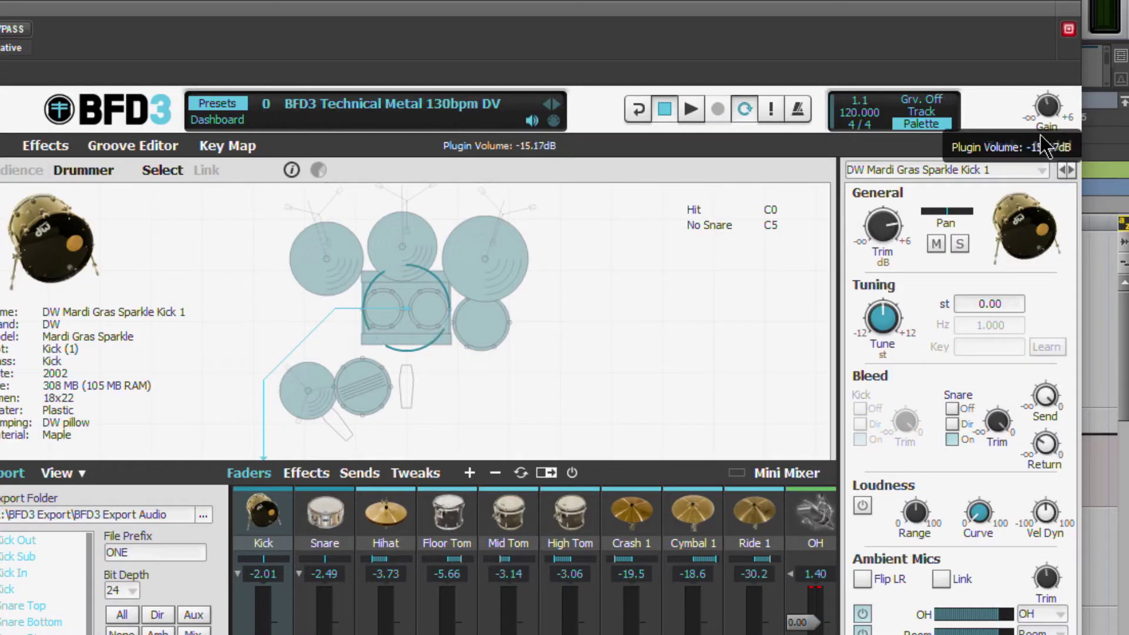
pyautogui.moveTo(1041, 135); pyautogui.dragTo(1075, 0)
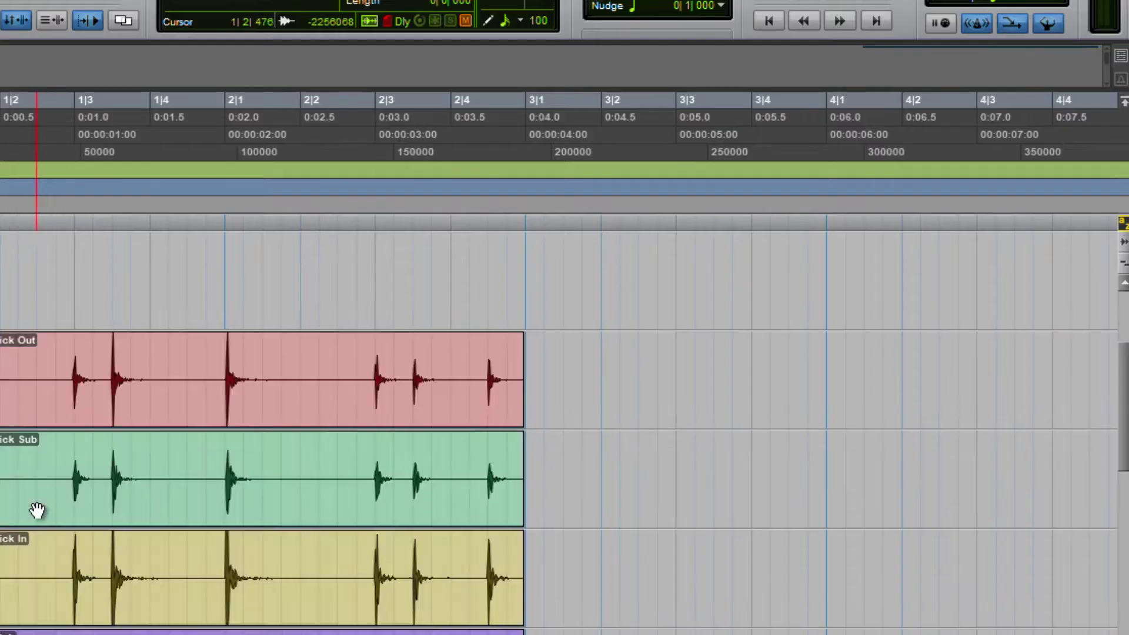
# Solo the ONE ch29 Master track, audition it from the start, and clear the solo
pyautogui.scroll(-5, 1015, 469)
pyautogui.moveTo(1128, 456); pyautogui.dragTo(1041, 579)
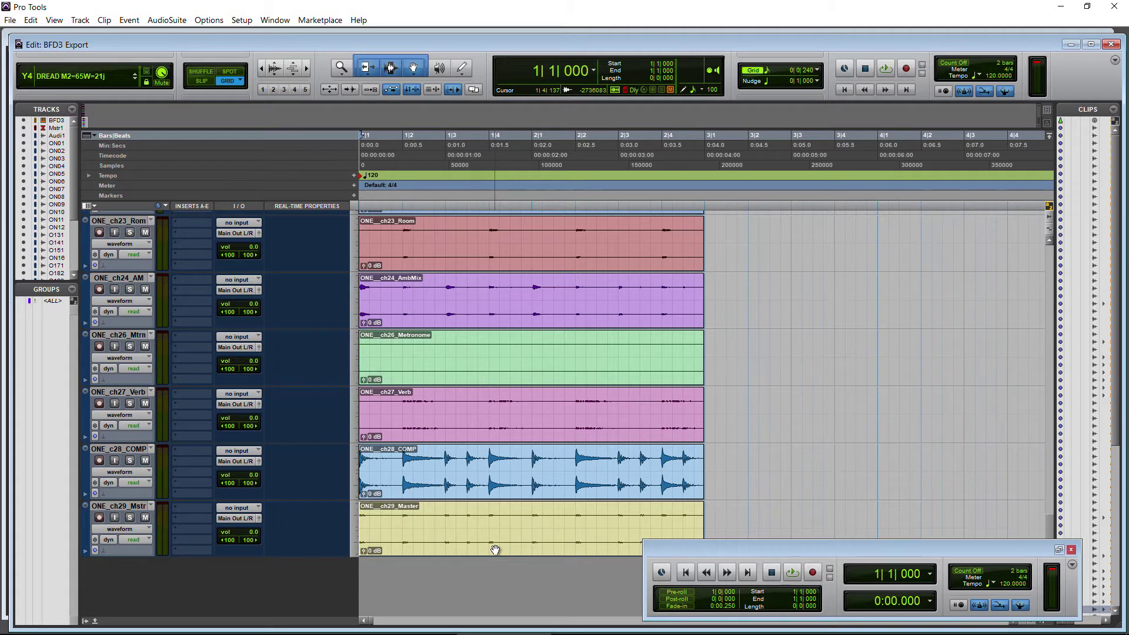
pyautogui.click(130, 518)
pyautogui.press('space')
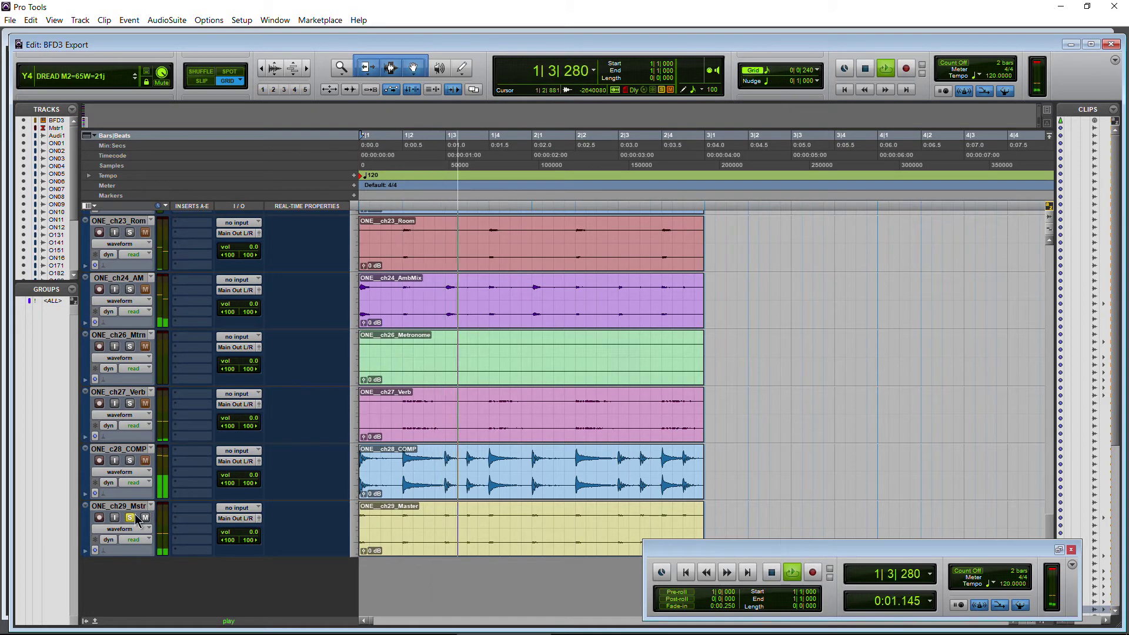
pyautogui.press('space')
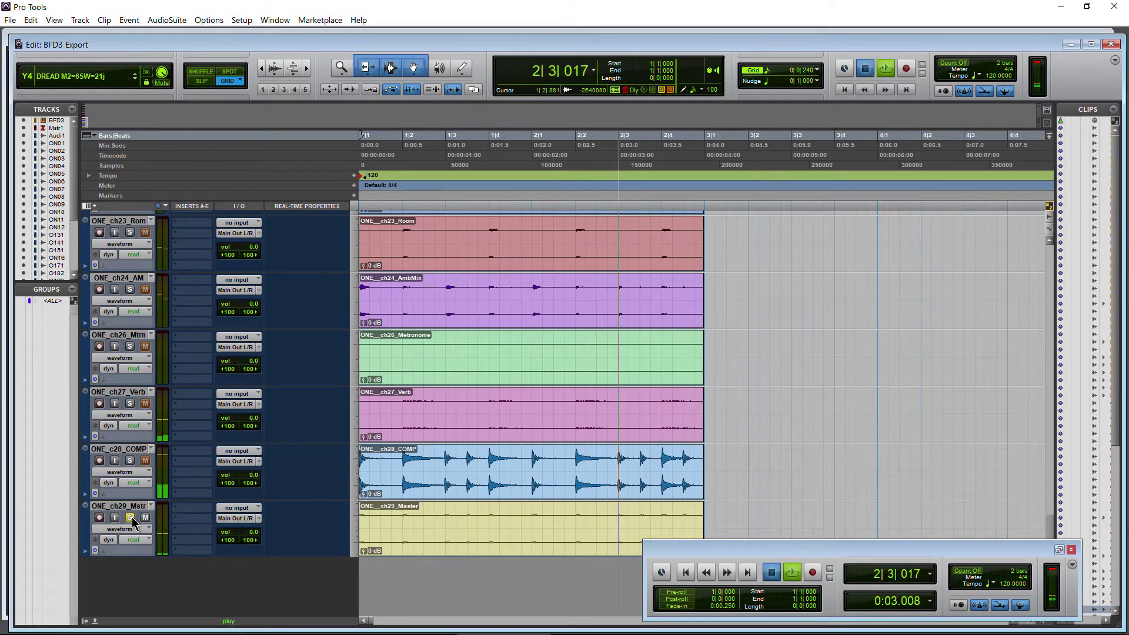
pyautogui.scroll(15, 402, 466)
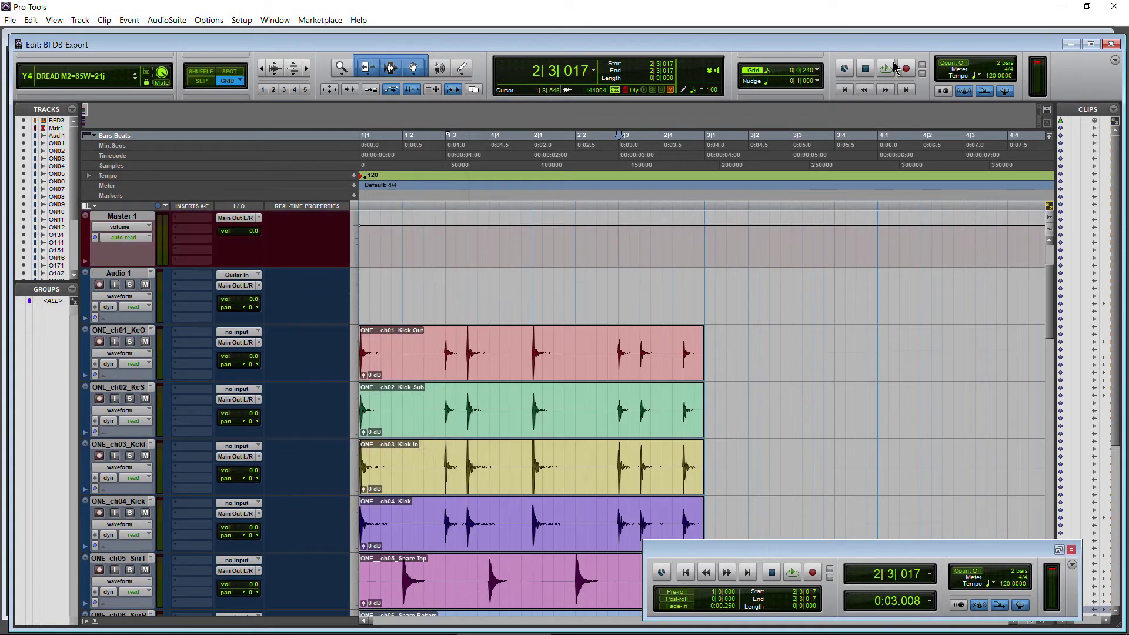
# Play the imported ONE tracks briefly from the session start and return to the start
pyautogui.click(848, 90)
pyautogui.press('space')
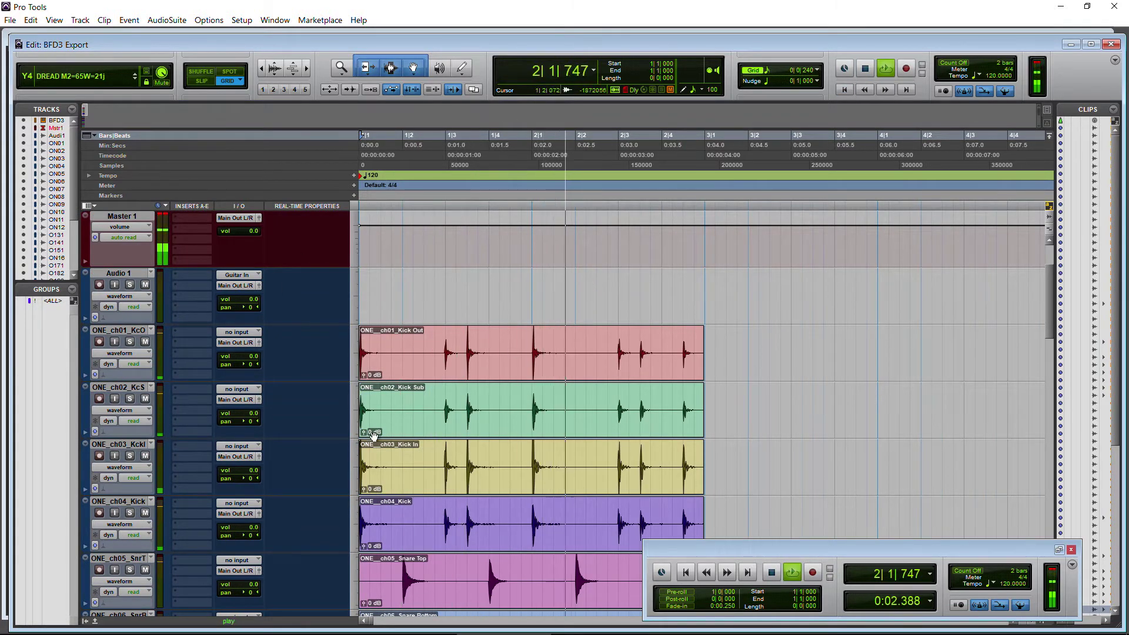
pyautogui.press('space')
pyautogui.press('Return')
# Open BFD3 from its track insert, enable automatic playback of the drum track, and show the Groove Editor
pyautogui.scroll(3, 247, 355)
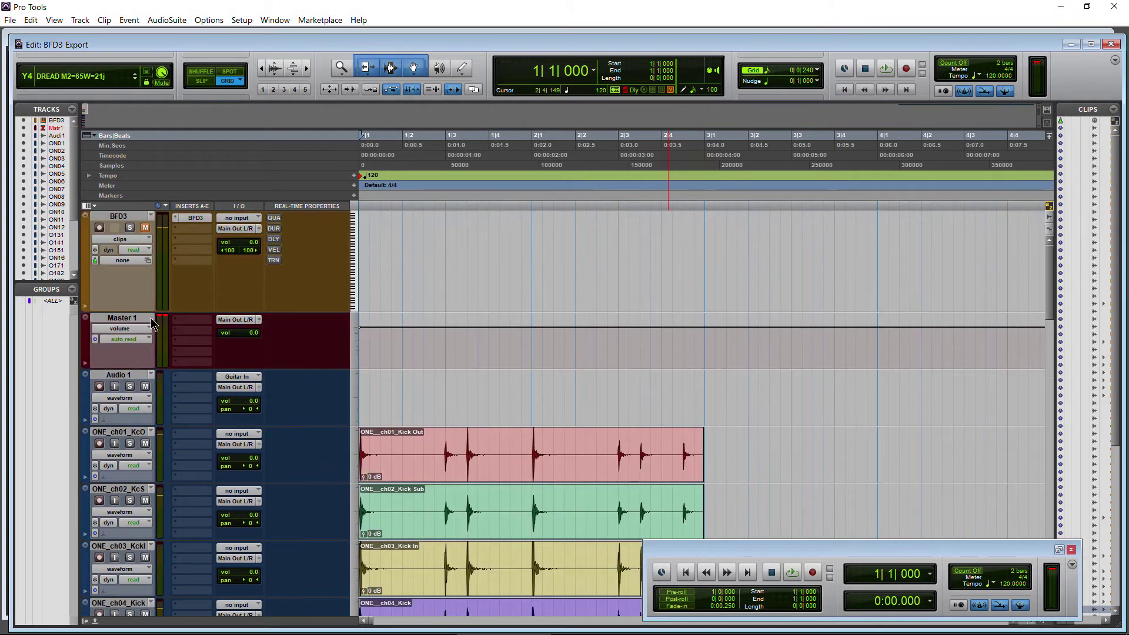
pyautogui.click(196, 218)
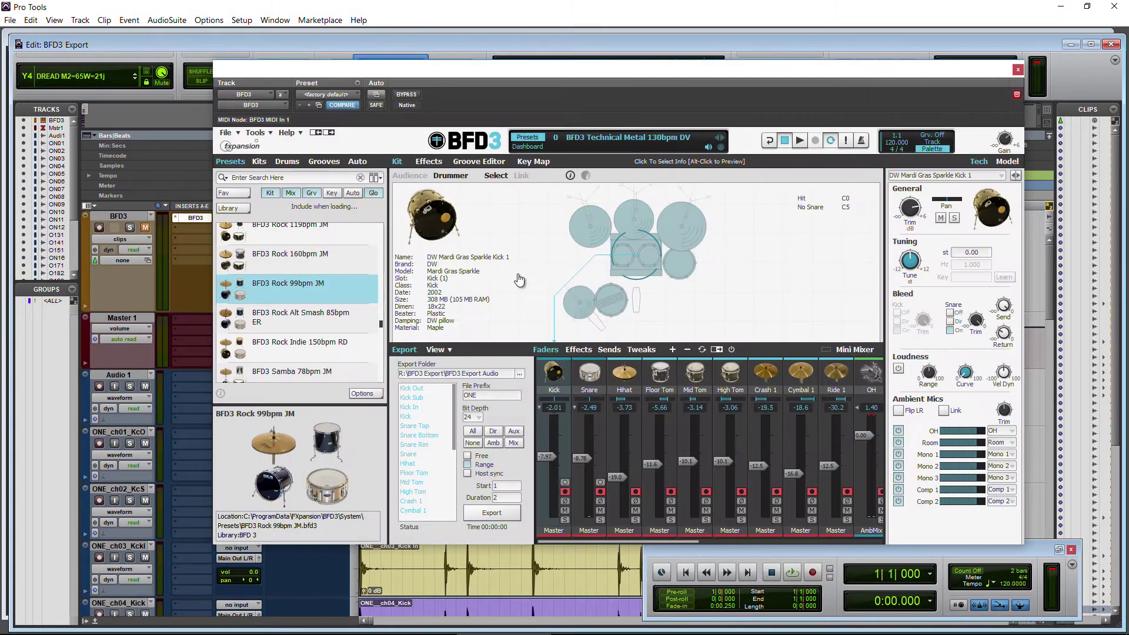
pyautogui.click(933, 143)
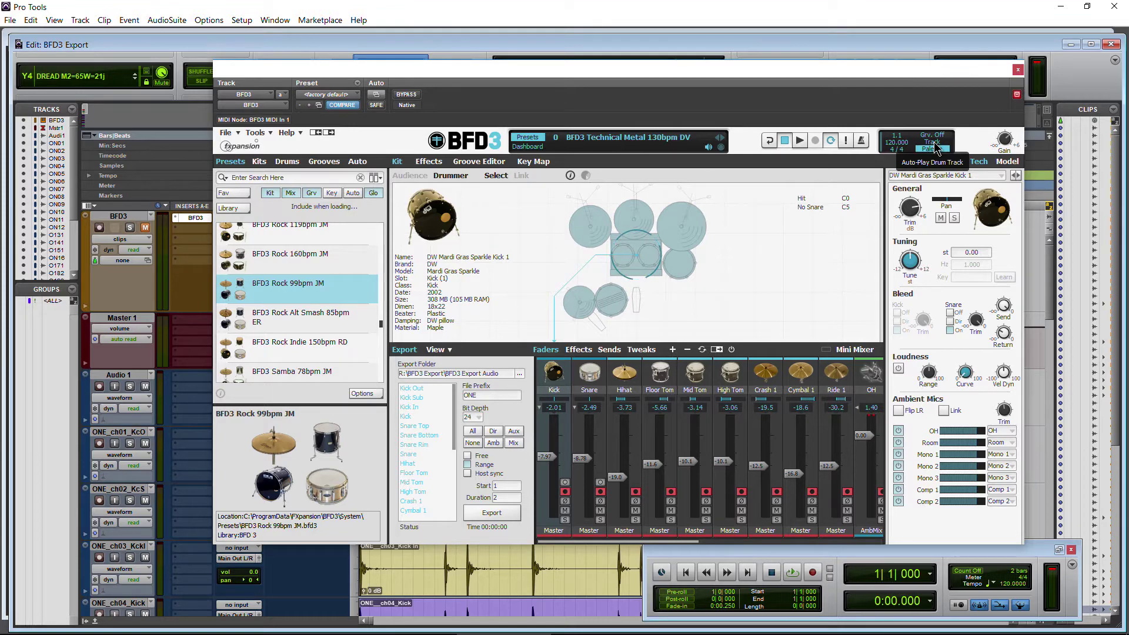
pyautogui.click(471, 163)
# Examine the extended session timeline alongside BFD3's drum track and return the session to its start
pyautogui.moveTo(645, 80); pyautogui.dragTo(645, 387)
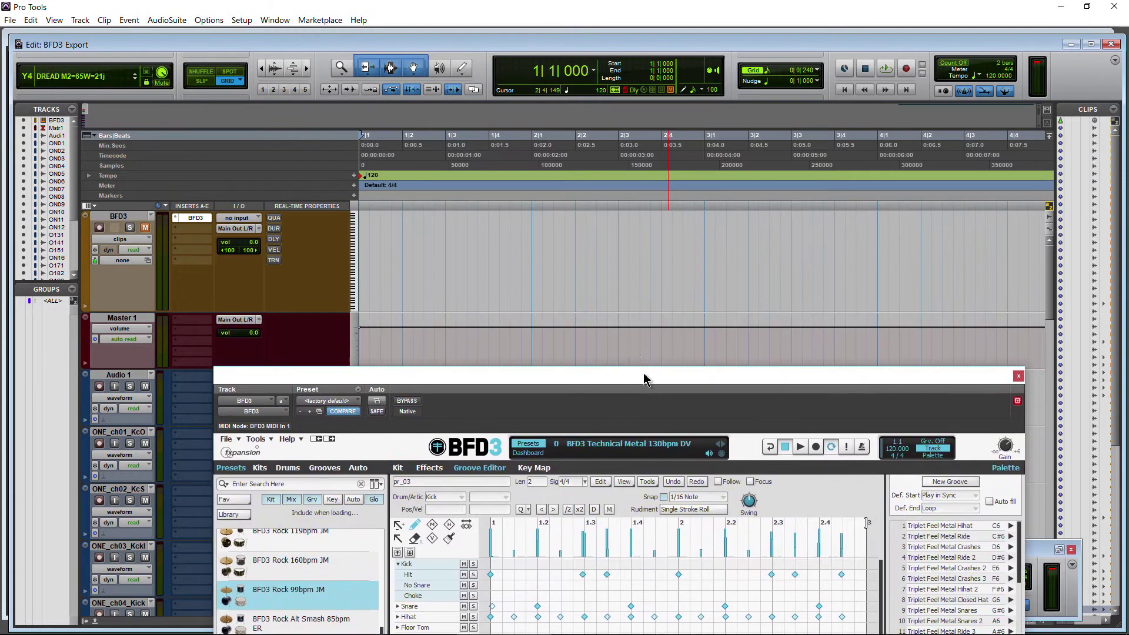
pyautogui.press('r')
pyautogui.press('r')
pyautogui.press('r')
pyautogui.press('r')
pyautogui.press('r')
pyautogui.press('r')
pyautogui.press('r')
pyautogui.press('r')
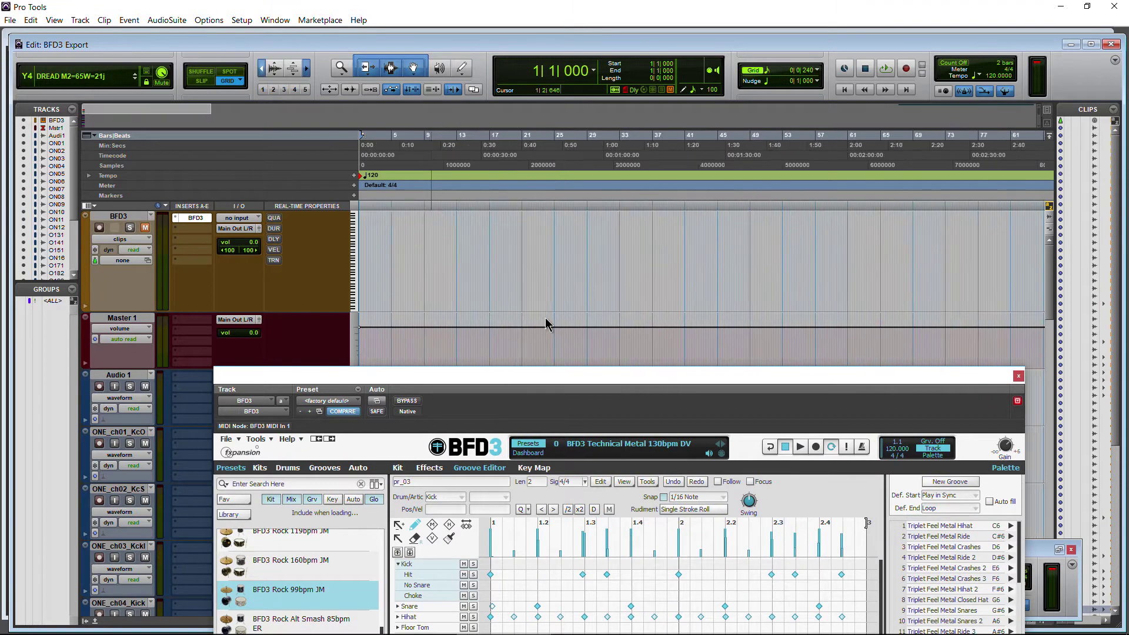
pyautogui.press('t')
pyautogui.press('r')
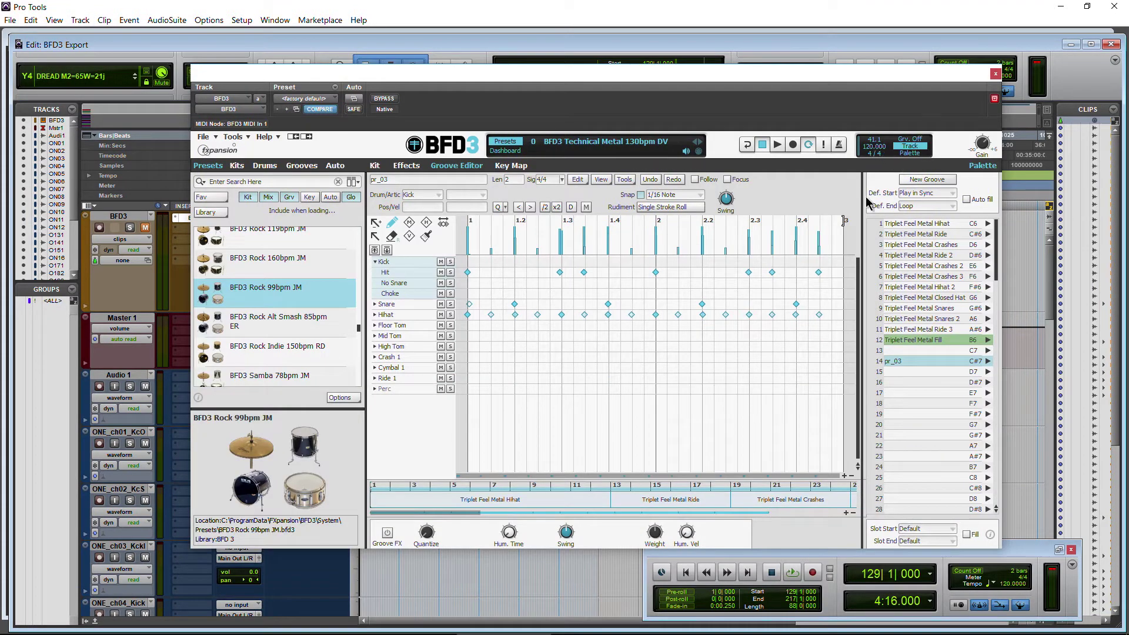
pyautogui.click(686, 574)
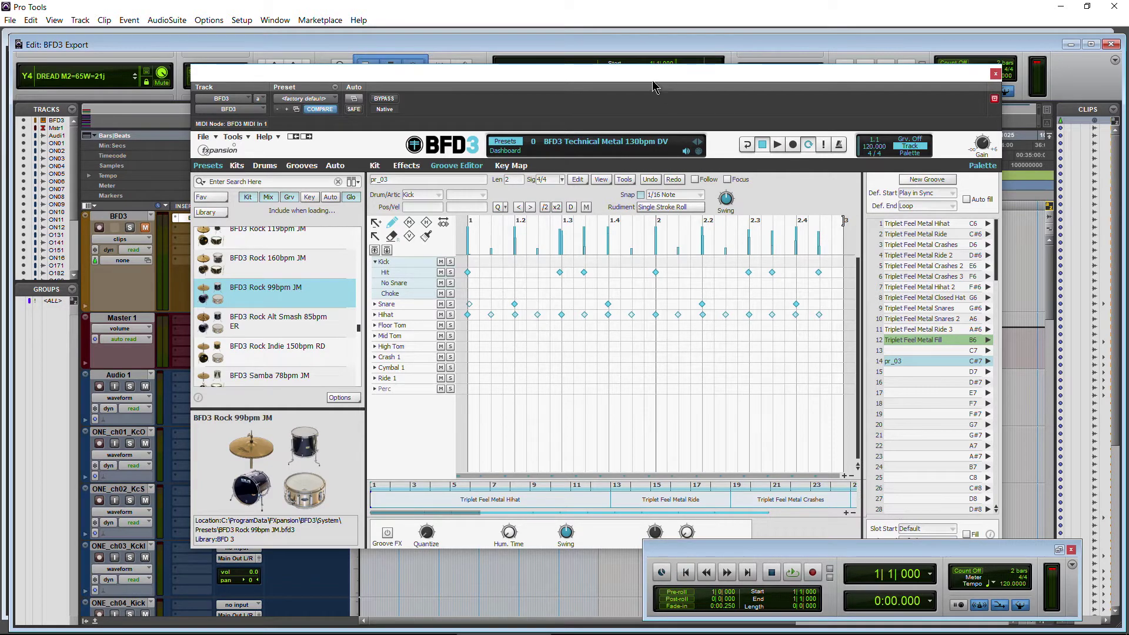
pyautogui.moveTo(654, 87); pyautogui.dragTo(700, 101)
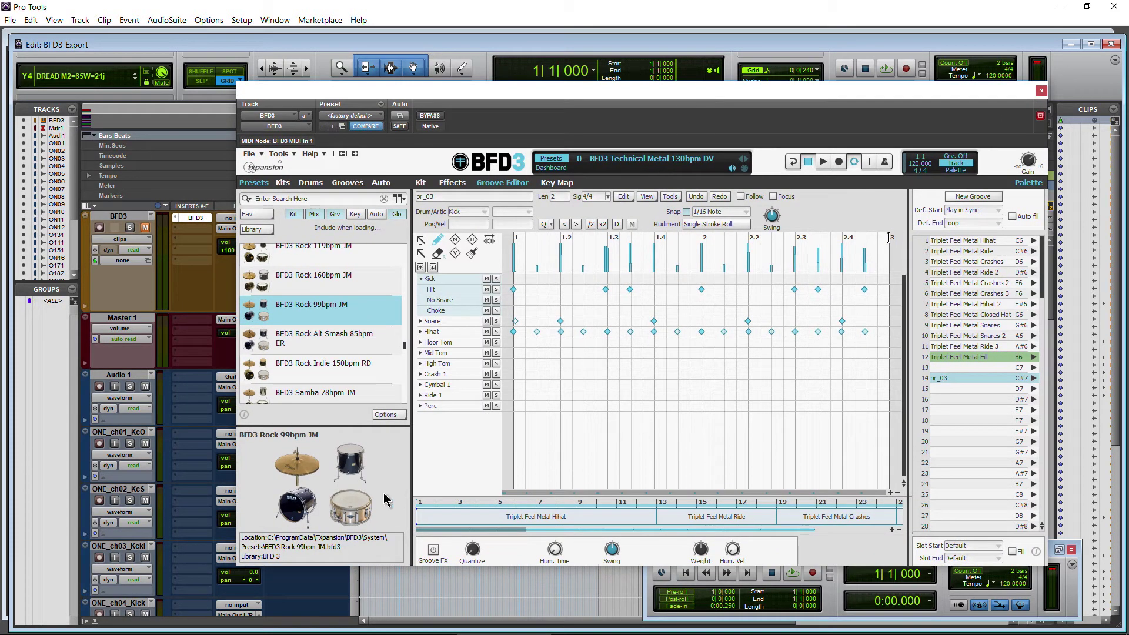
# Disarm all mixer channels in BFD3's kit export settings and arm only the Master channel for export
pyautogui.click(421, 185)
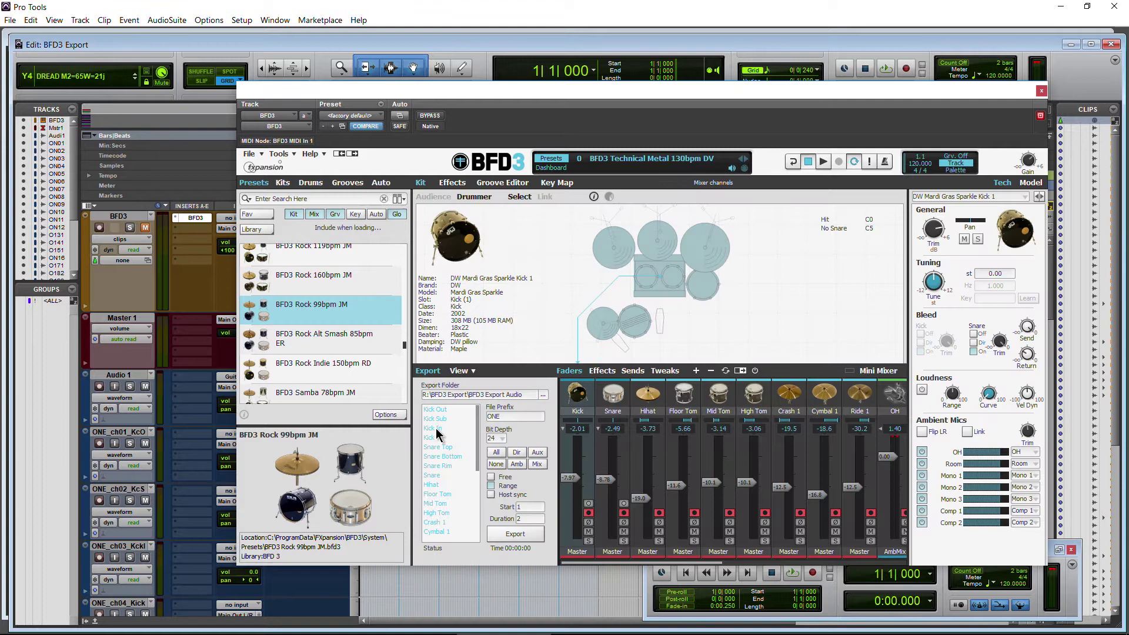
pyautogui.click(496, 465)
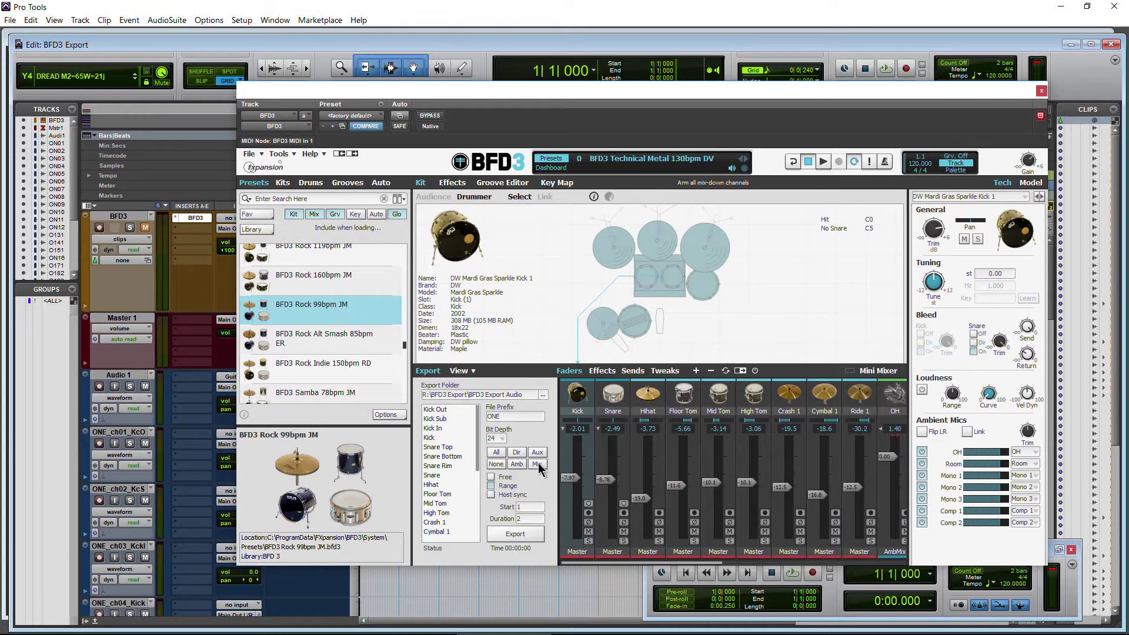
pyautogui.moveTo(592, 563); pyautogui.dragTo(832, 563)
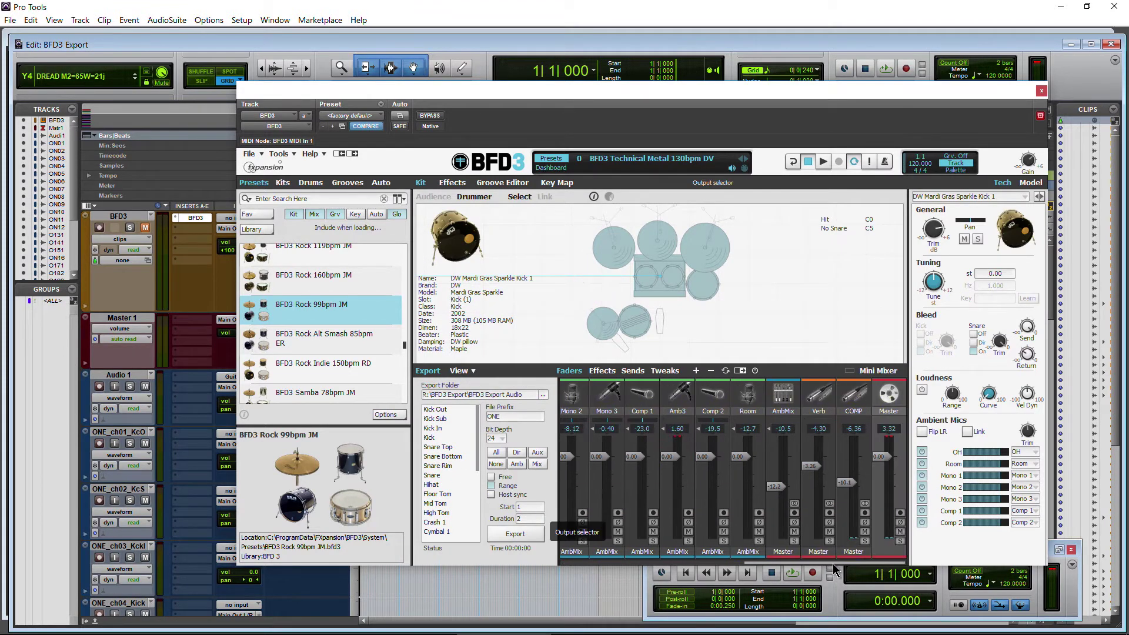
pyautogui.click(900, 513)
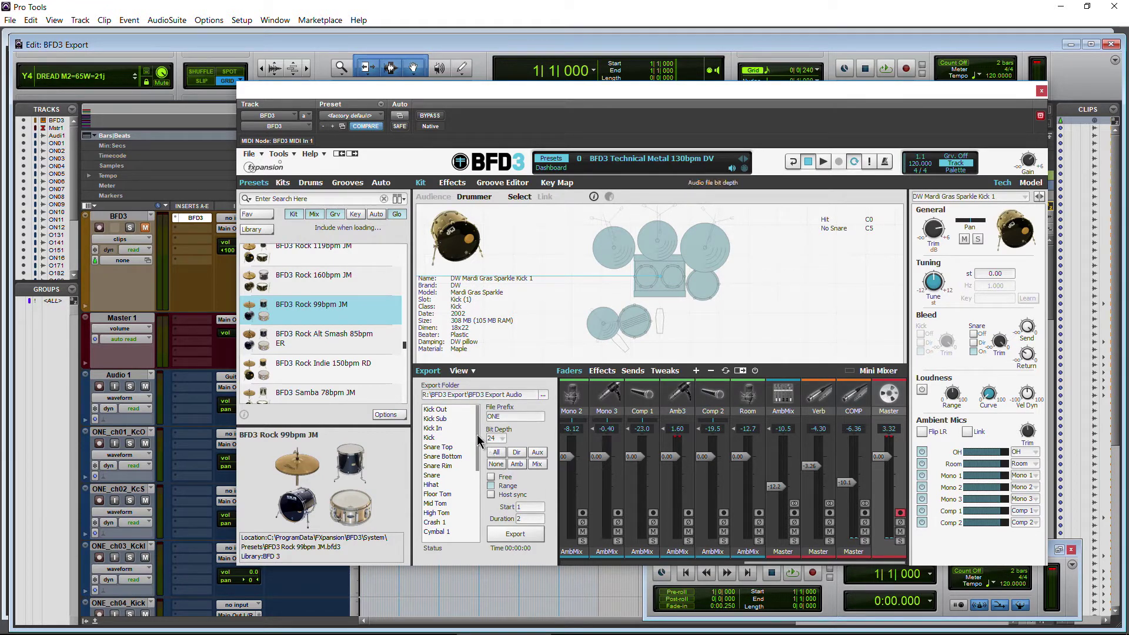
pyautogui.moveTo(478, 439); pyautogui.dragTo(460, 532)
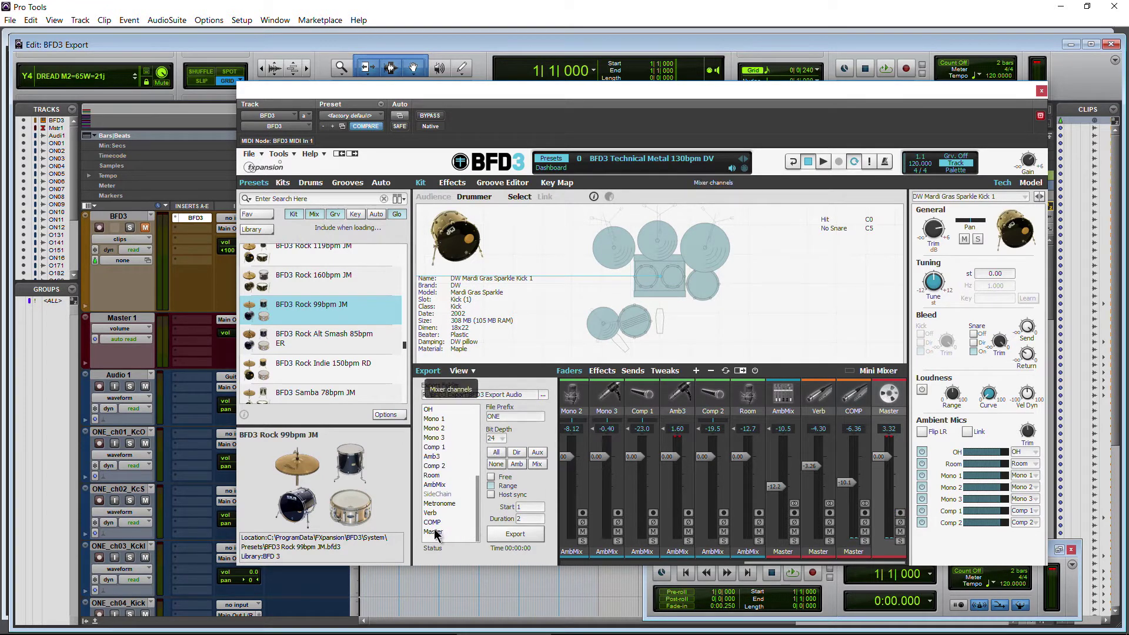
pyautogui.click(434, 532)
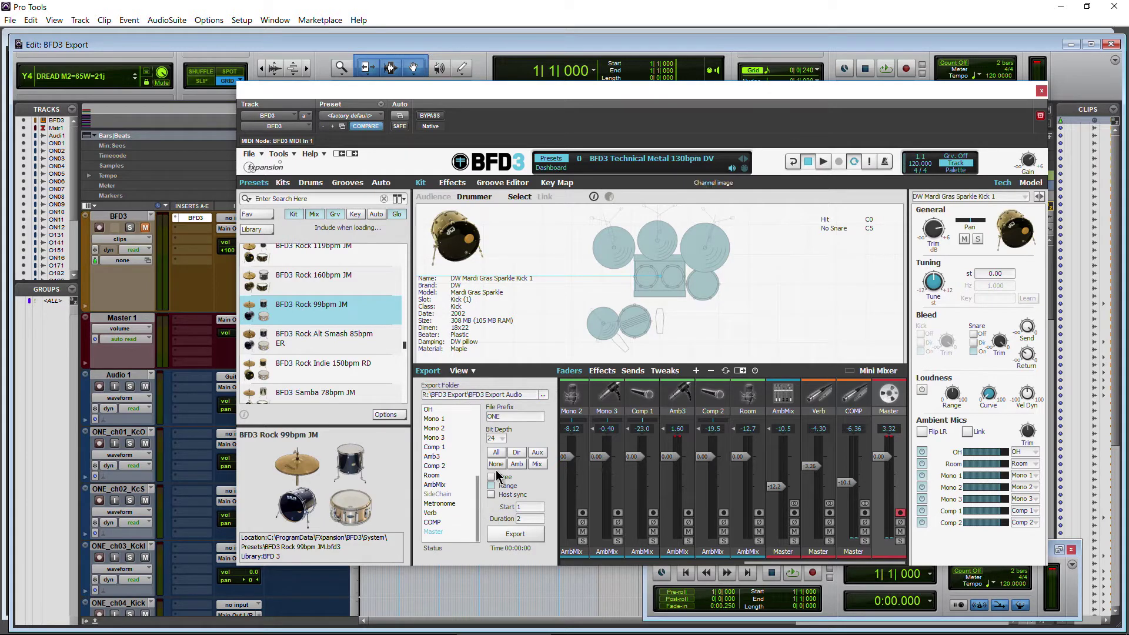
# Select the metal_05 groove from the 08 metal palette in the groove browser and preview it
pyautogui.click(497, 182)
pyautogui.click(346, 183)
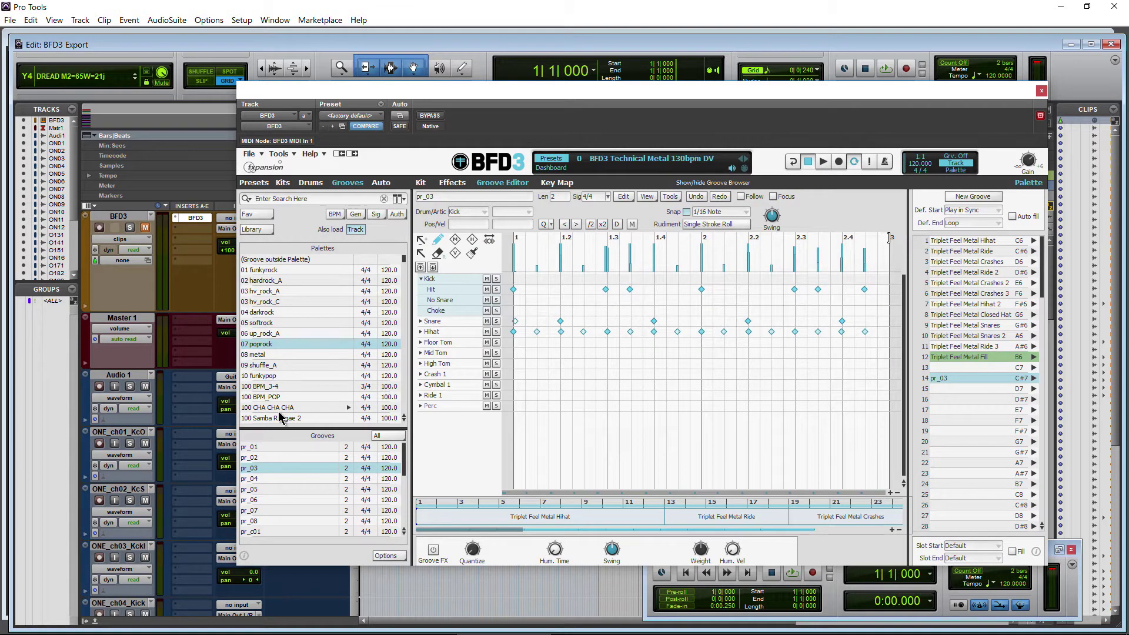
pyautogui.click(271, 355)
pyautogui.click(272, 490)
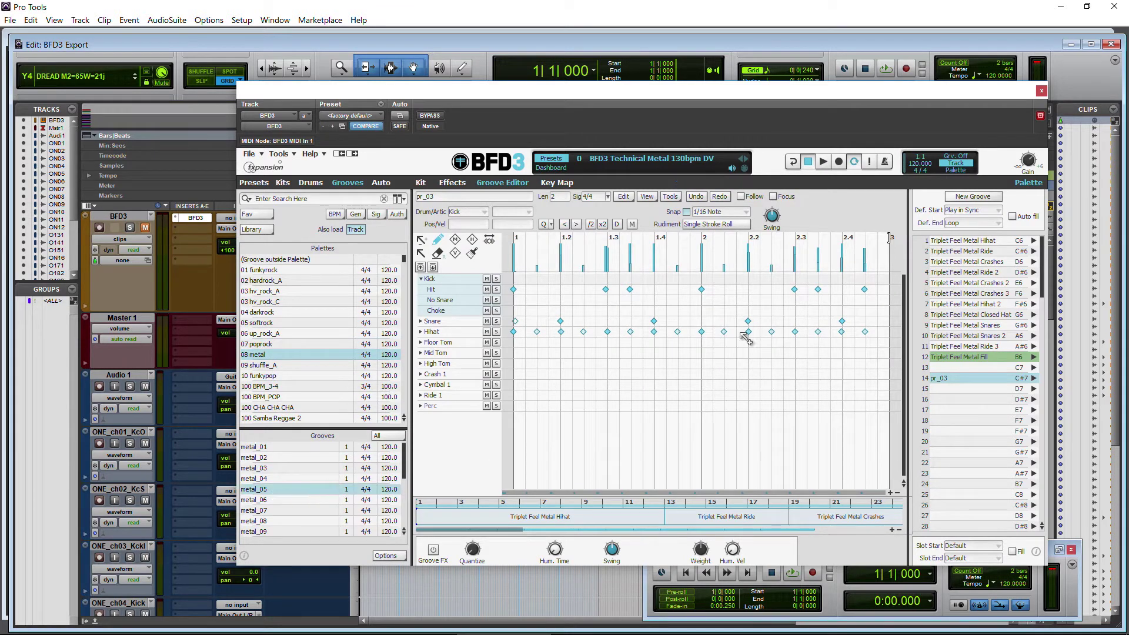
pyautogui.click(334, 490)
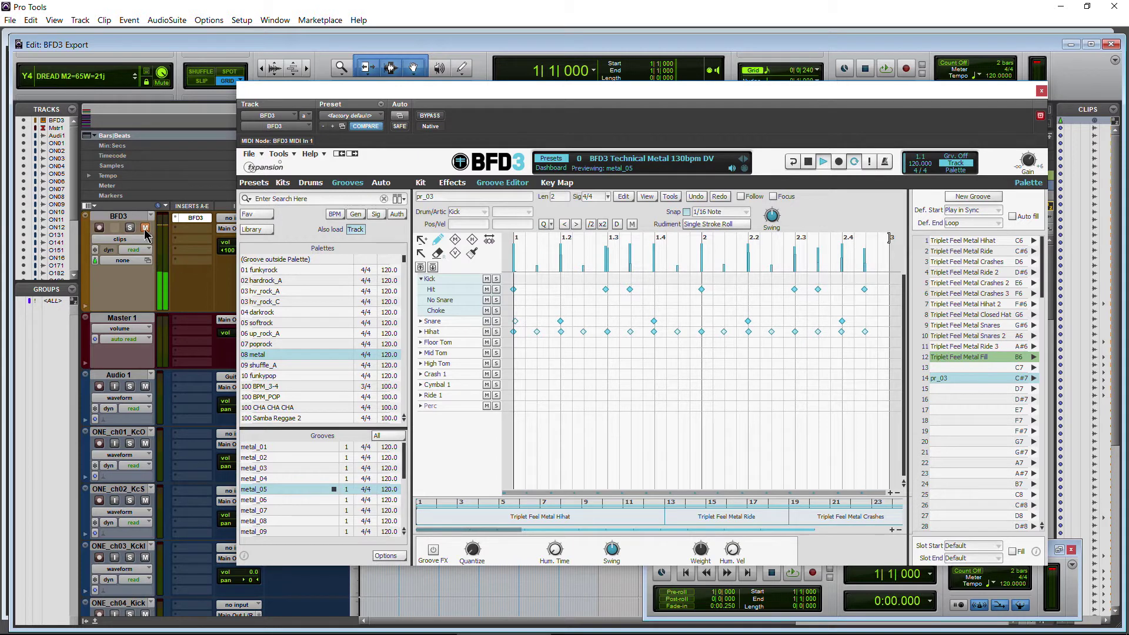
# Stop the metal_05 preview and place that groove on the drum track at bar 89 and in palette slot 16
pyautogui.click(334, 489)
pyautogui.moveTo(275, 491); pyautogui.dragTo(561, 567)
pyautogui.click(967, 402)
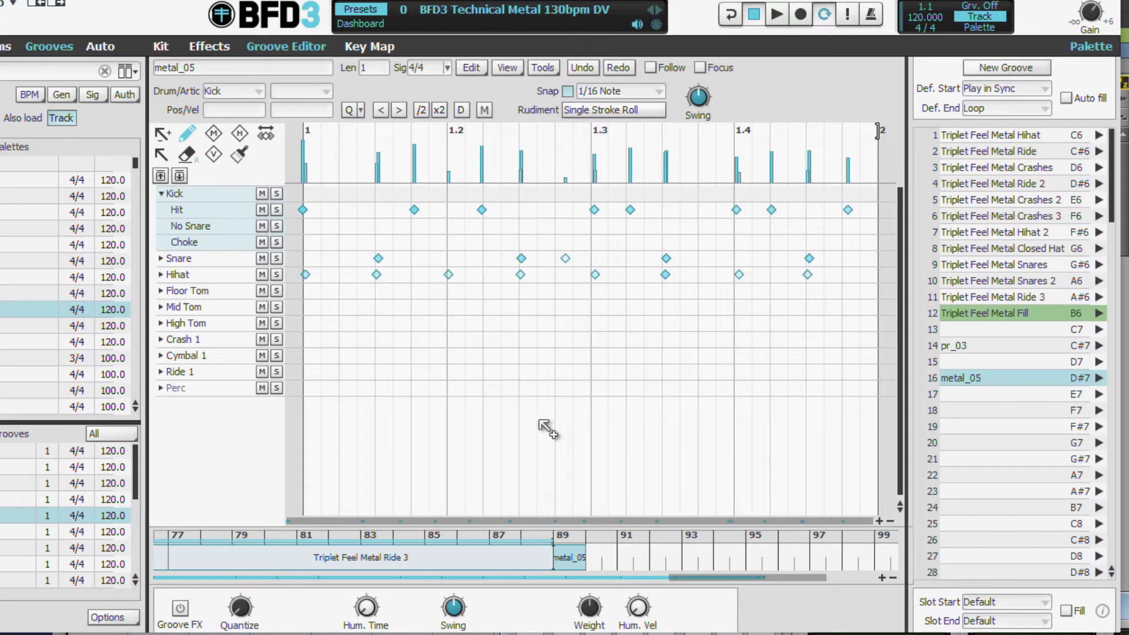
# Set the export start to bar 89 and the file prefix to 89, declining to overwrite the existing Master file
pyautogui.click(208, 46)
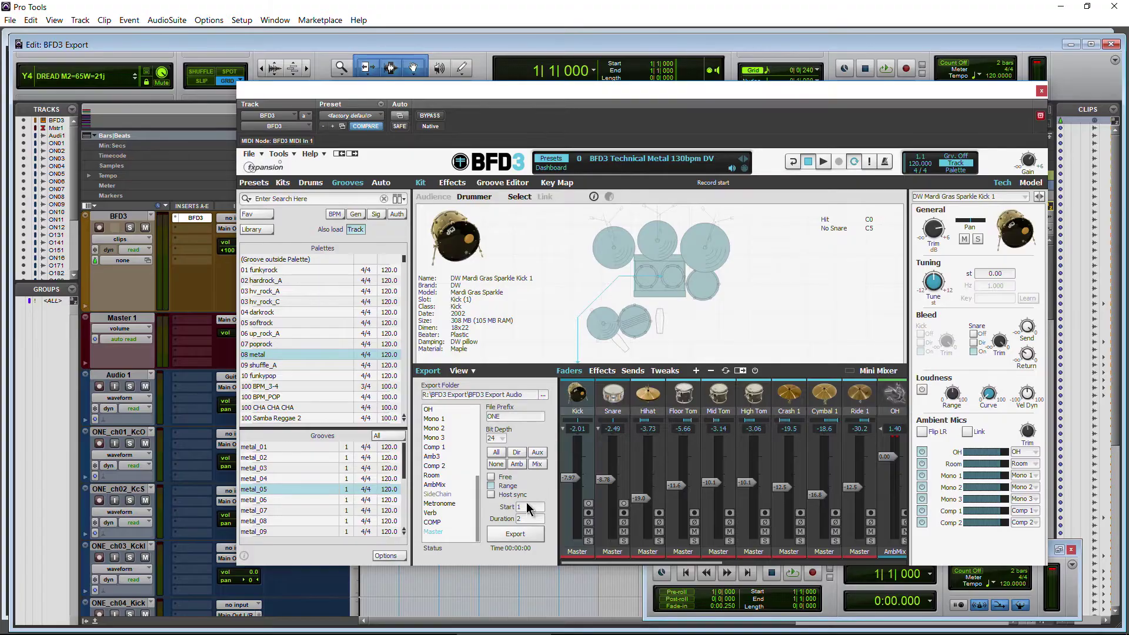
pyautogui.click(526, 506)
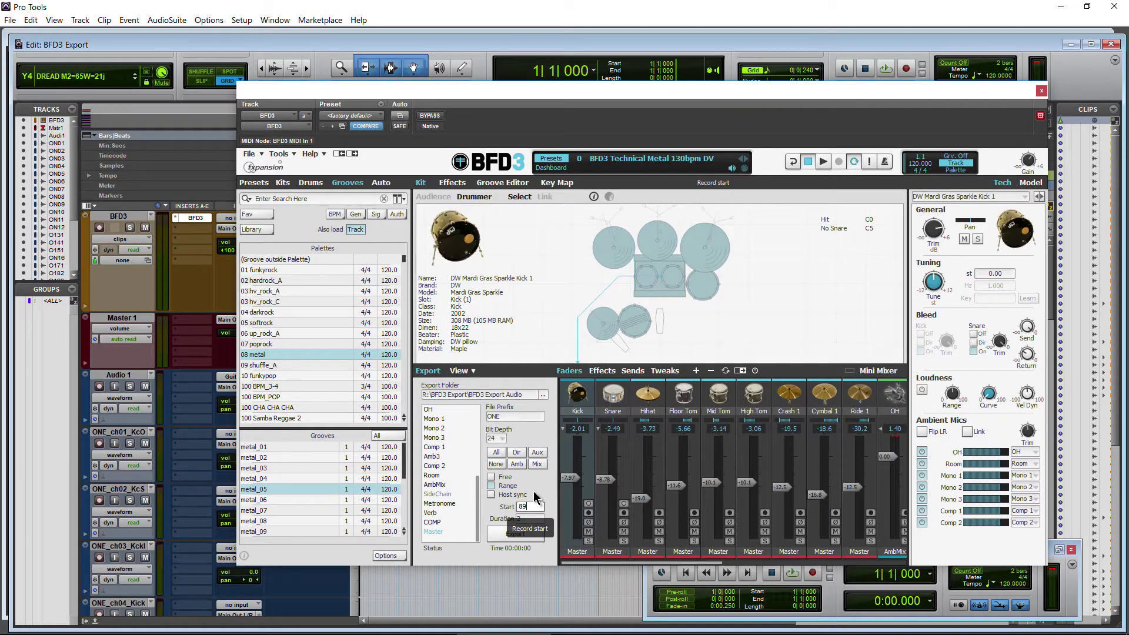
pyautogui.press('Return')
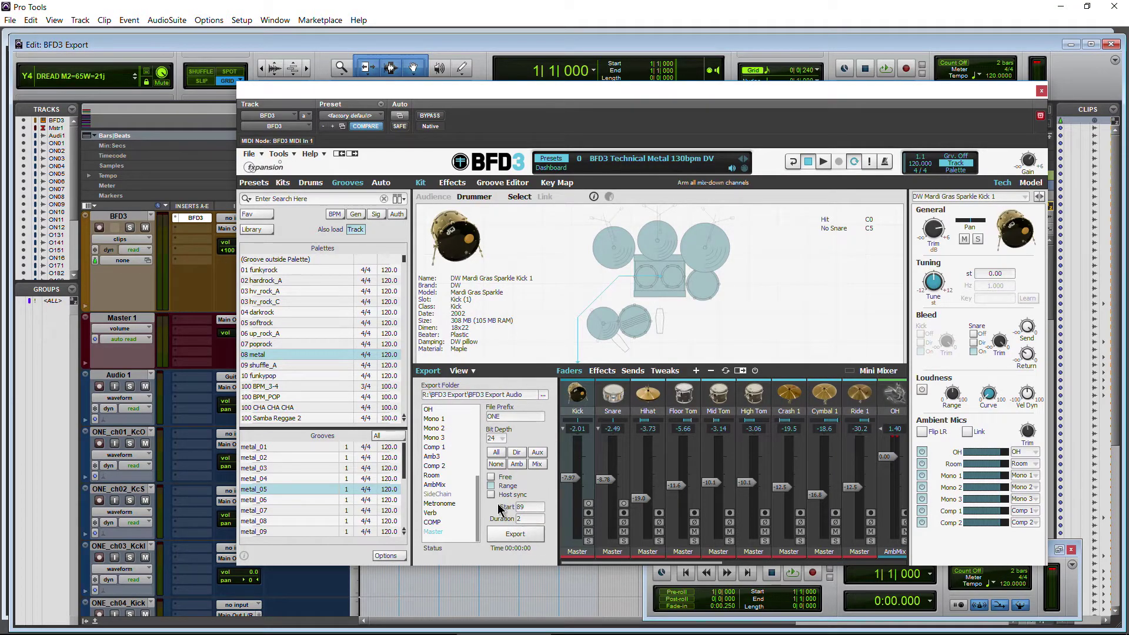
pyautogui.click(510, 534)
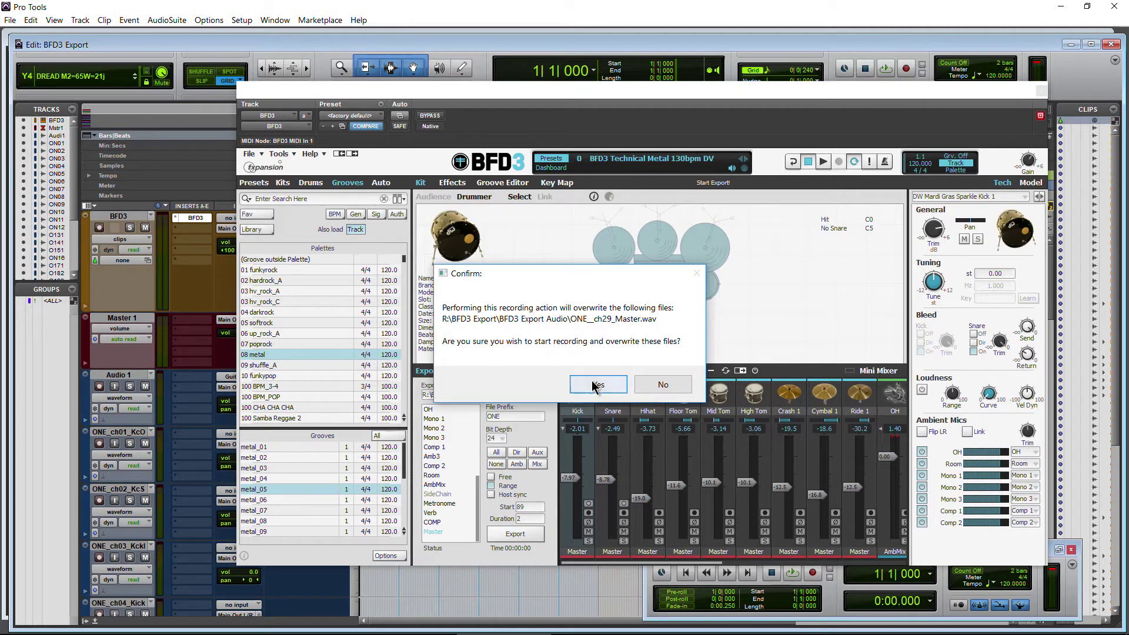
pyautogui.click(661, 385)
pyautogui.click(518, 417)
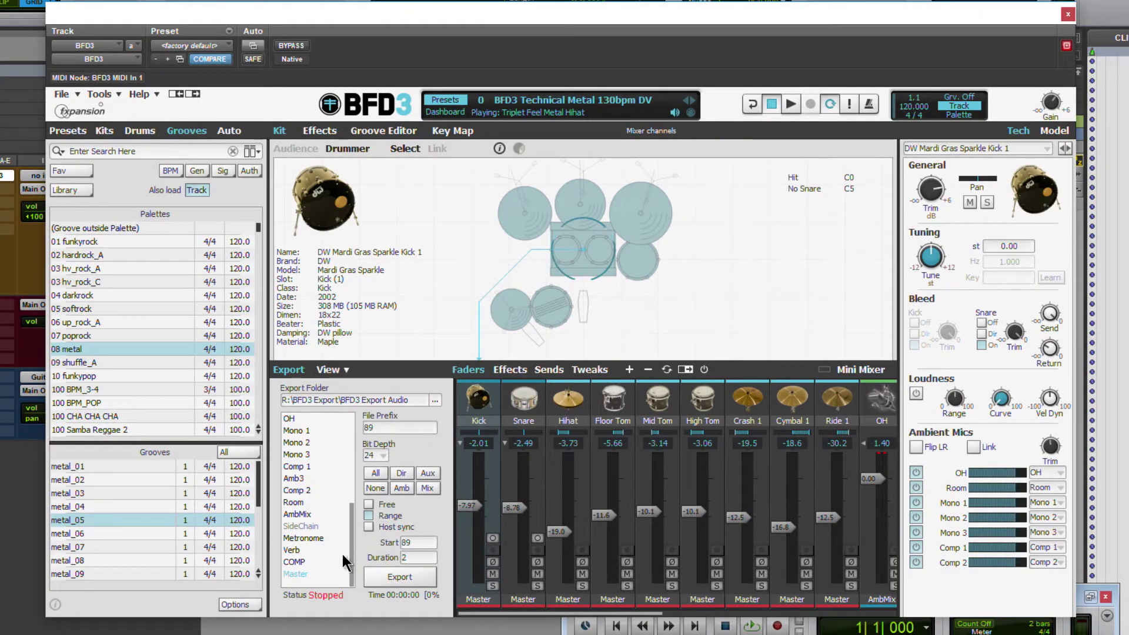
# Try to record the export range by starting the export and playing the session from bar 1
pyautogui.scroll(1, 345, 545)
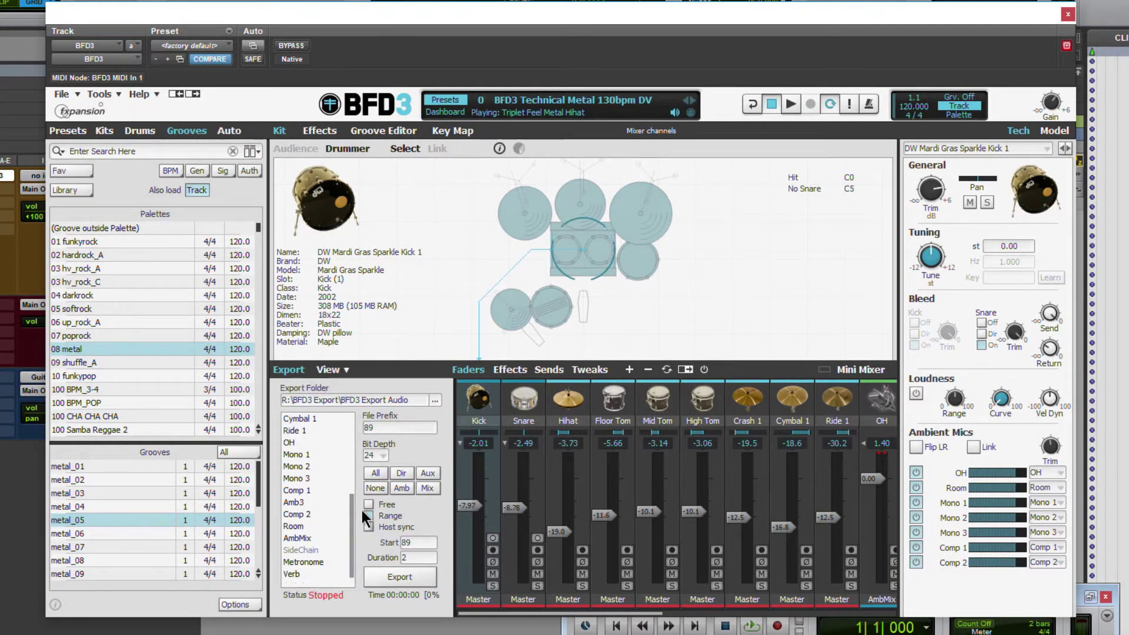
pyautogui.click(400, 577)
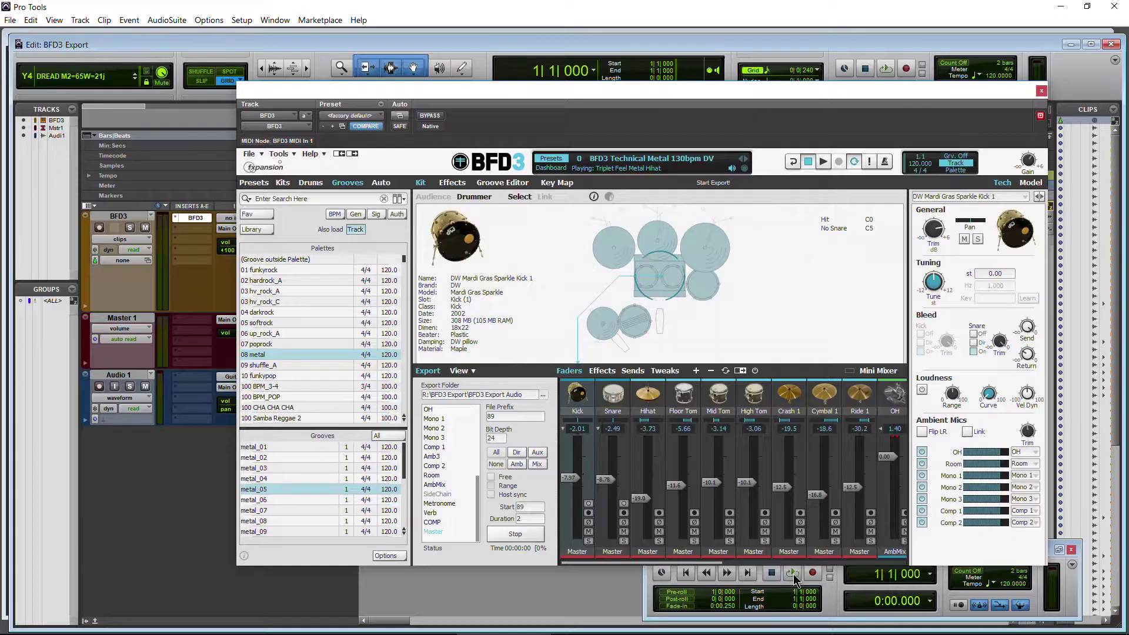
pyautogui.click(792, 574)
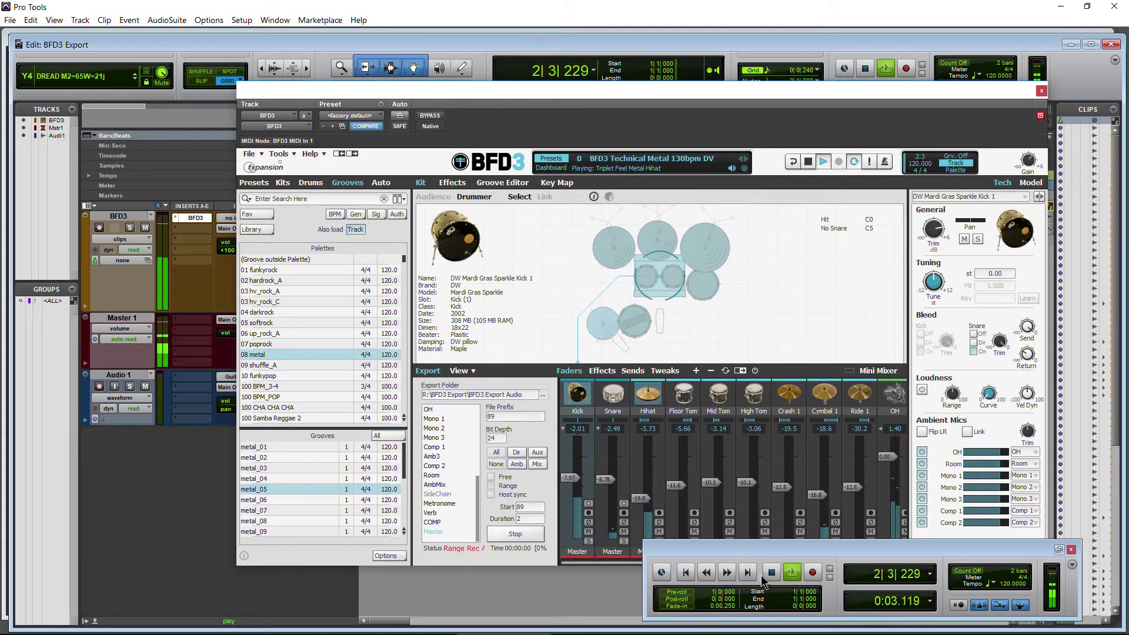
pyautogui.click(772, 572)
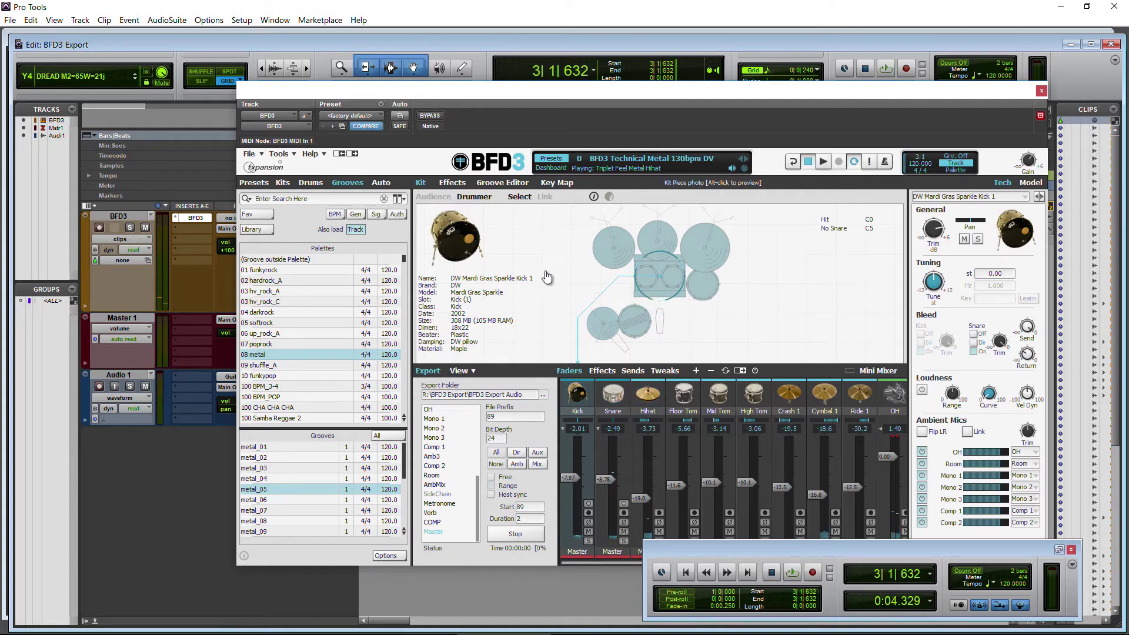
# Show the metal_05 groove's place on the drum track and set the session's playback position to bar 88
pyautogui.click(500, 182)
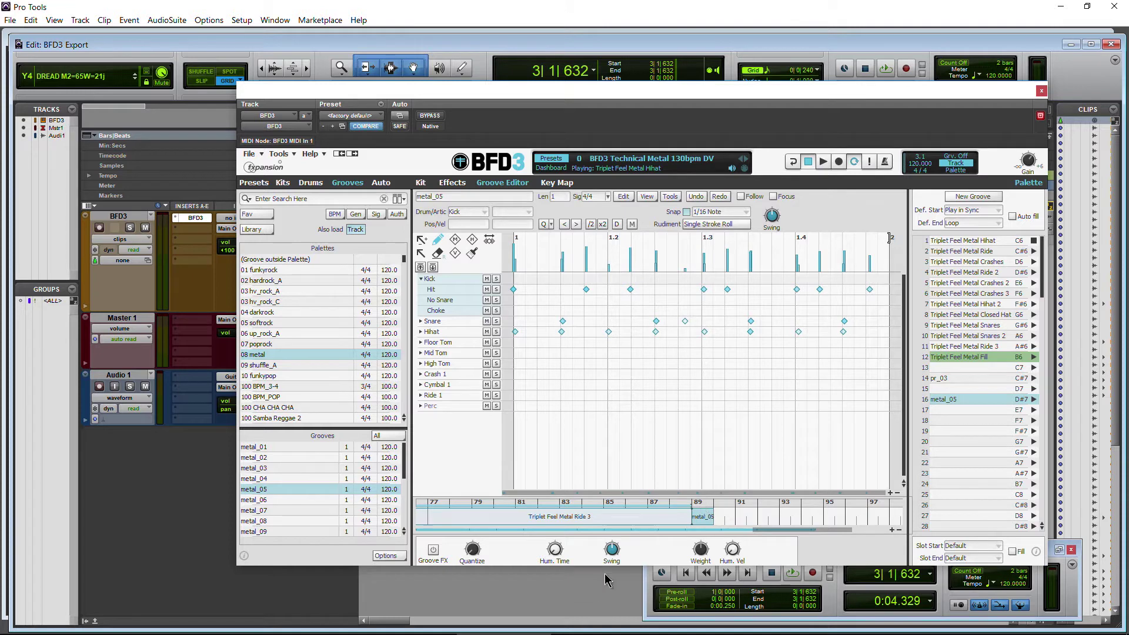
pyautogui.click(658, 529)
pyautogui.moveTo(682, 535); pyautogui.dragTo(791, 532)
pyautogui.click(880, 581)
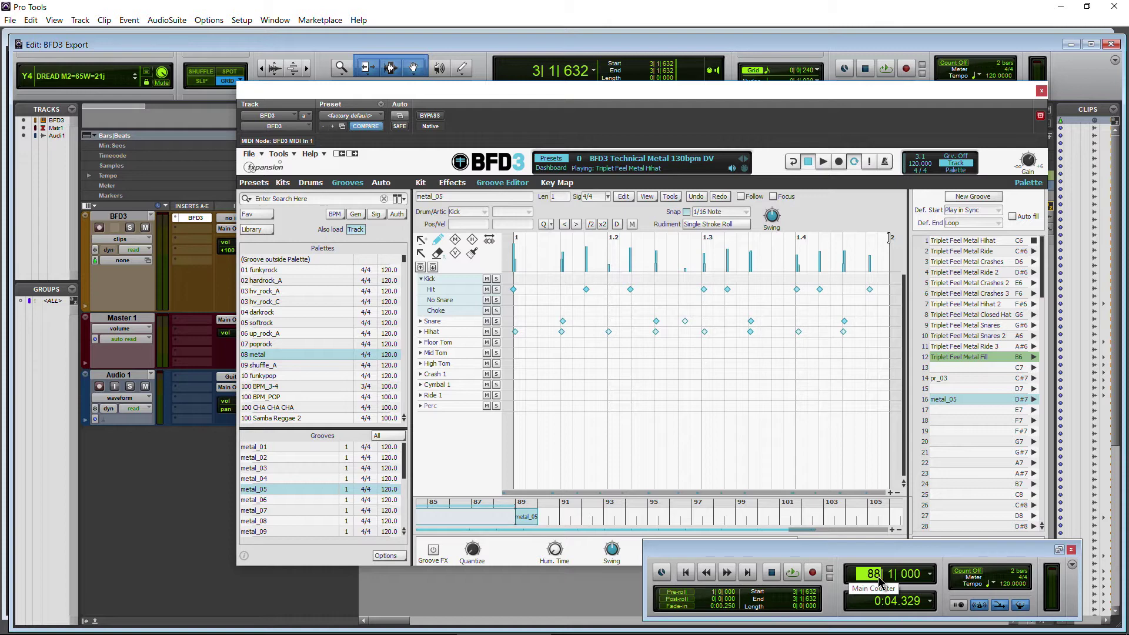
pyautogui.press('Return')
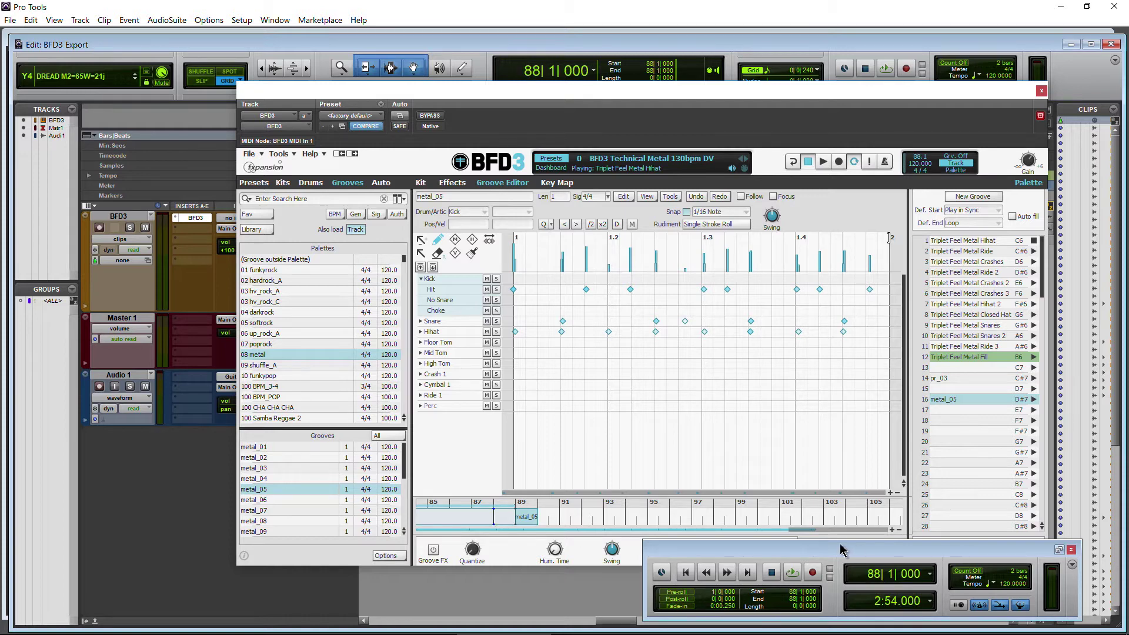
# Restart the Master export and record its range by playing the session from bar 88, stopping after the range has passed
pyautogui.click(422, 184)
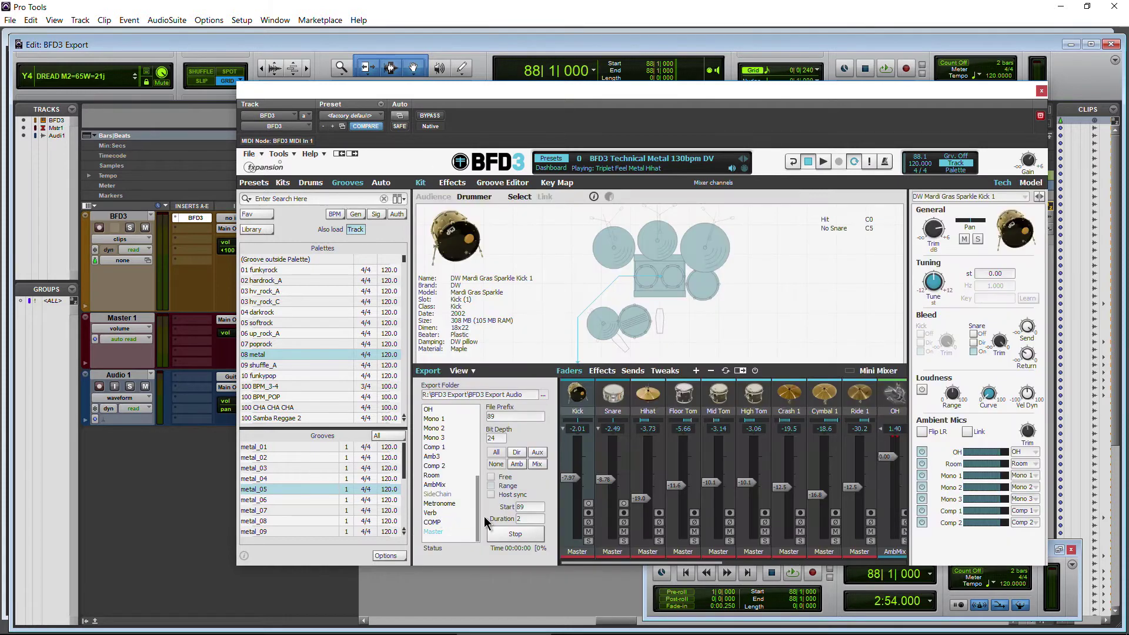
pyautogui.click(509, 538)
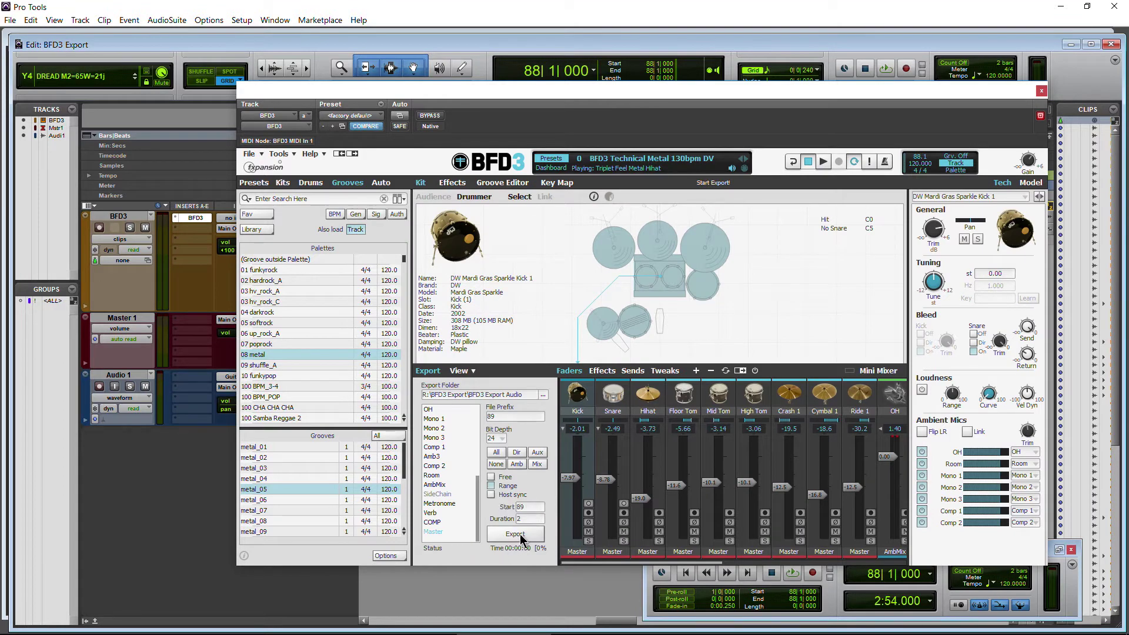
pyautogui.click(516, 535)
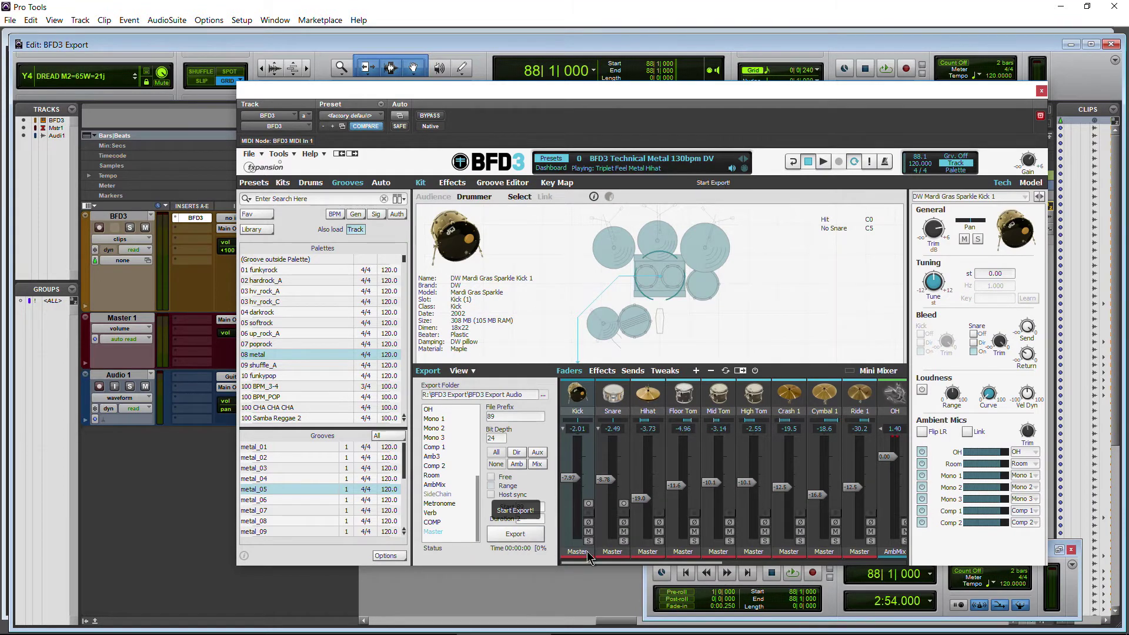
pyautogui.click(793, 573)
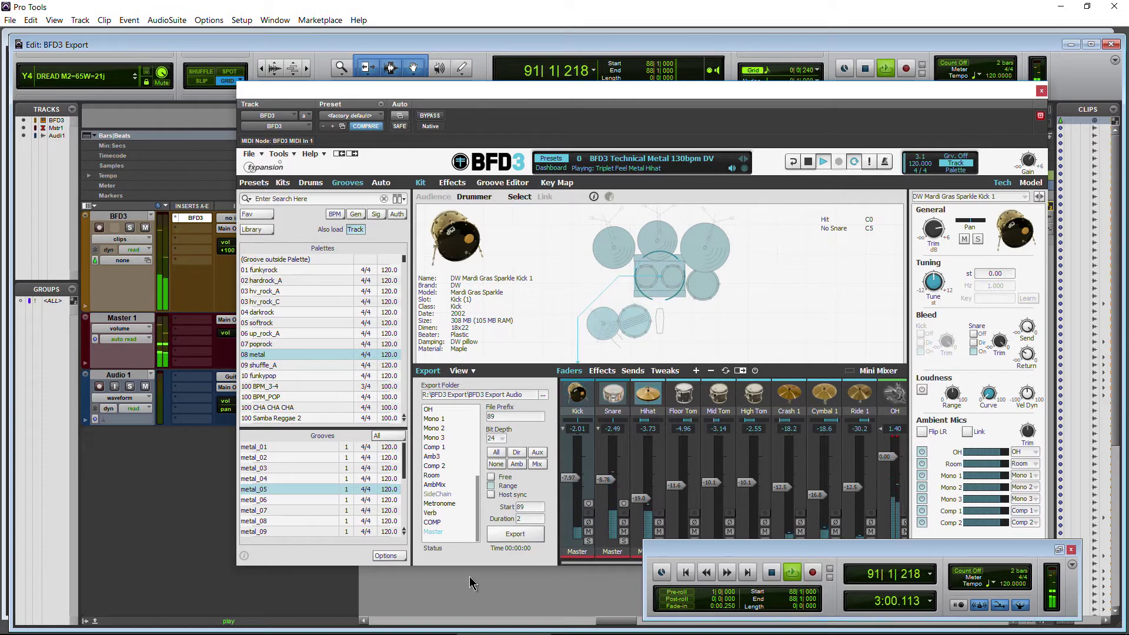
pyautogui.click(771, 573)
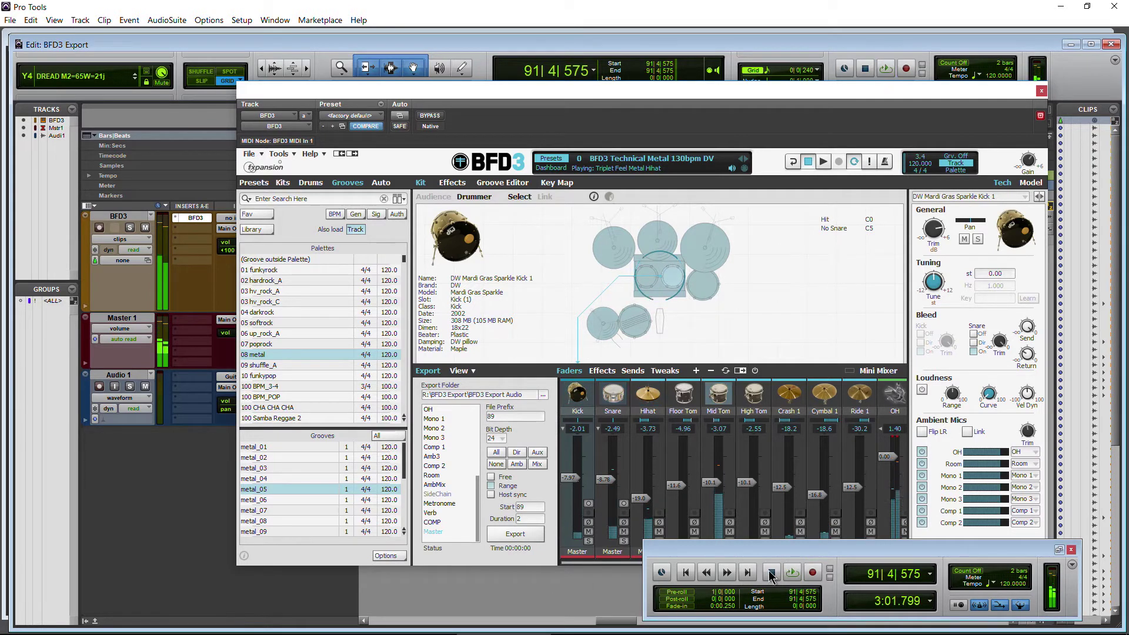
# Switch to File Explorer and import 89__ch29_Master from the BFD3 Export Audio folder into Pro Tools as a new track
pyautogui.click(314, 628)
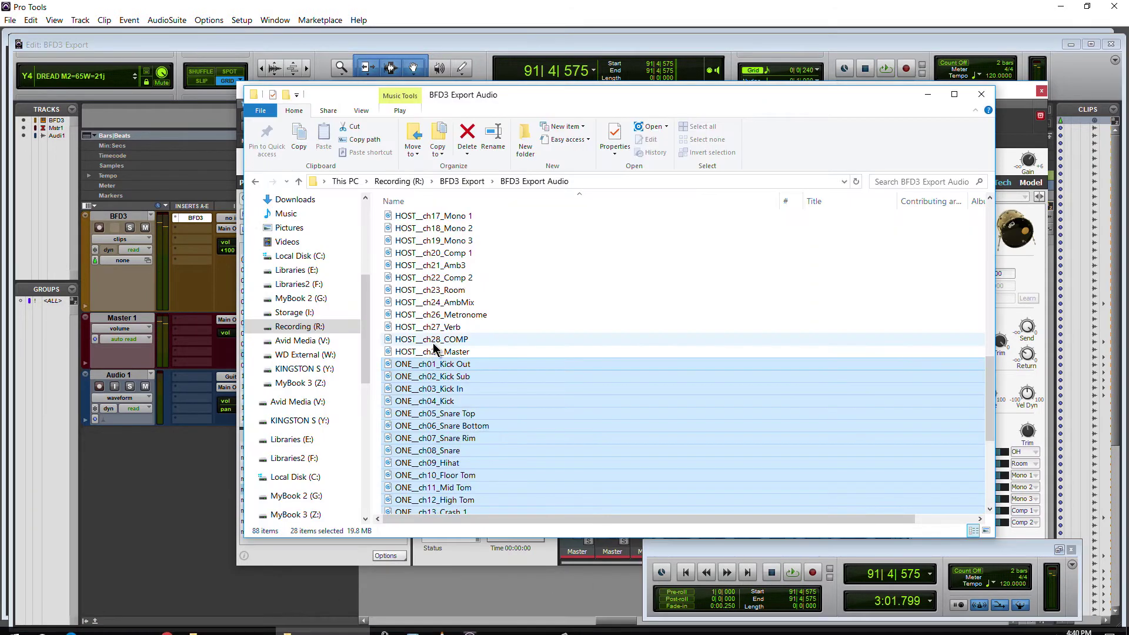
pyautogui.scroll(-7, 434, 346)
pyautogui.scroll(10, 436, 346)
pyautogui.moveTo(989, 379); pyautogui.dragTo(943, 210)
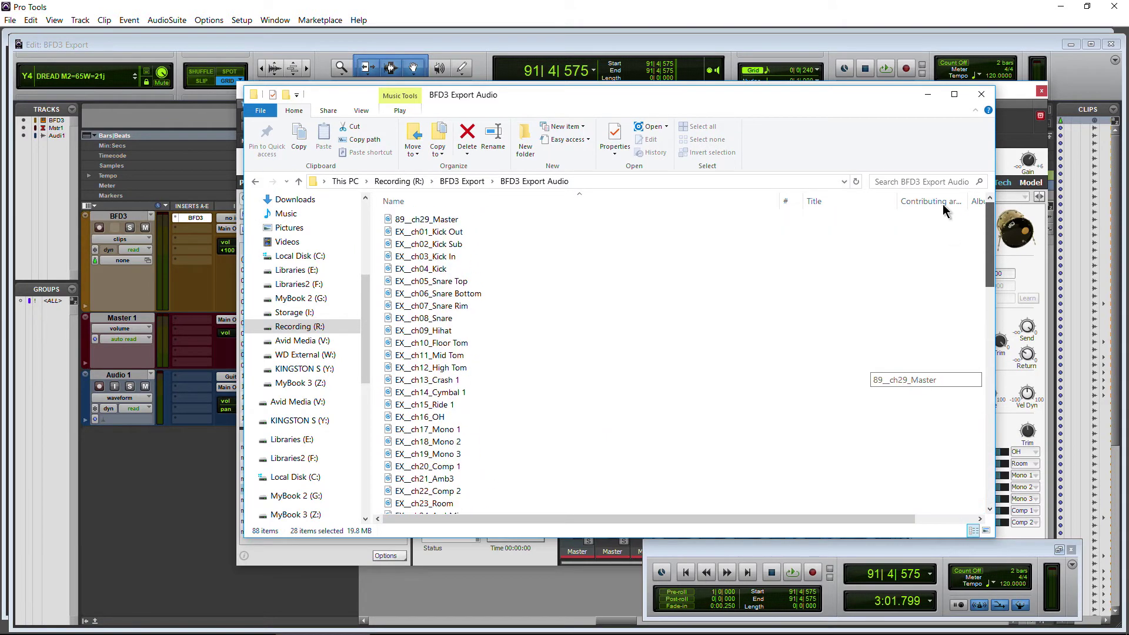
pyautogui.click(432, 220)
pyautogui.moveTo(26, 210); pyautogui.dragTo(27, 210)
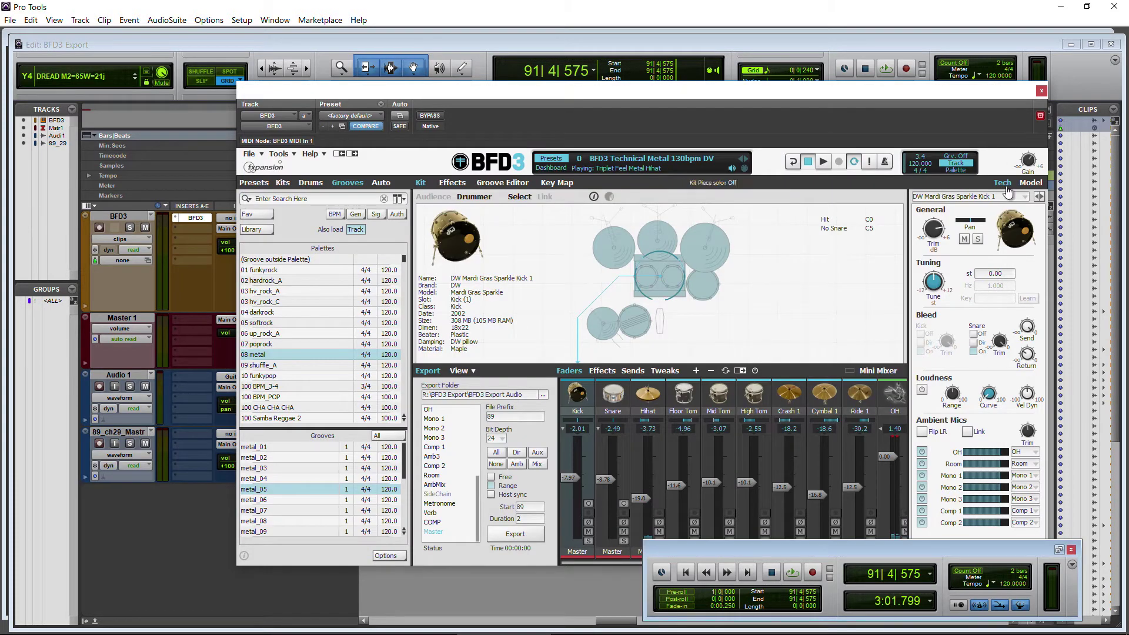
# Set the BFD3 plugin volume to -4.37 dB and close the plugin window
pyautogui.moveTo(1028, 160)
pyautogui.mouseDown()
pyautogui.moveTo(1032, 183)
pyautogui.moveTo(1032, 165)
pyautogui.mouseUp()
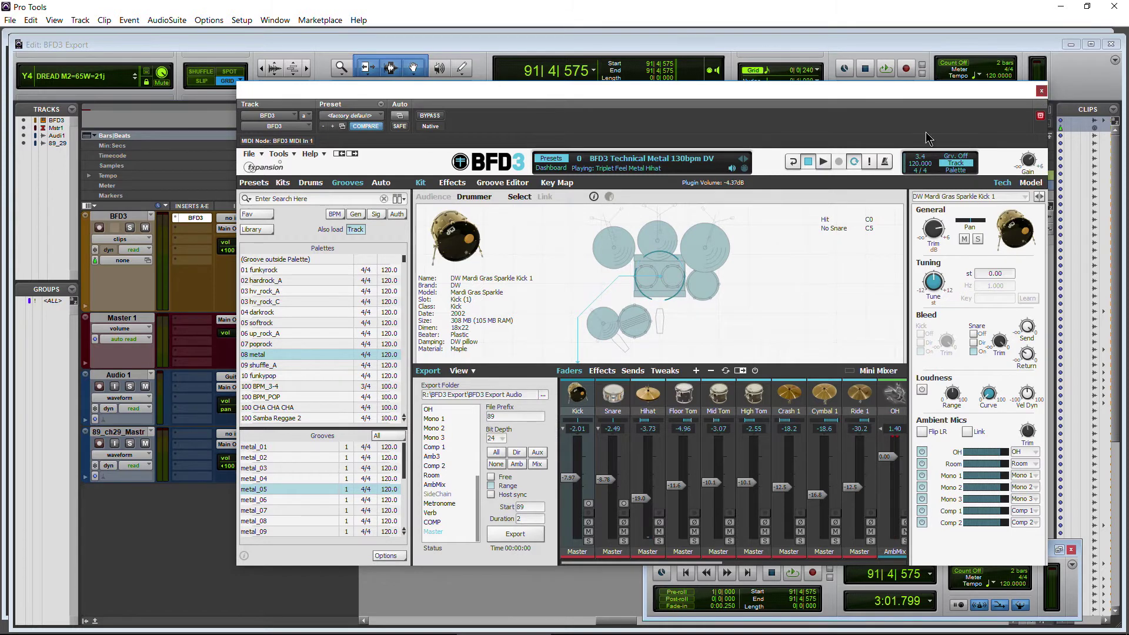
pyautogui.click(1041, 91)
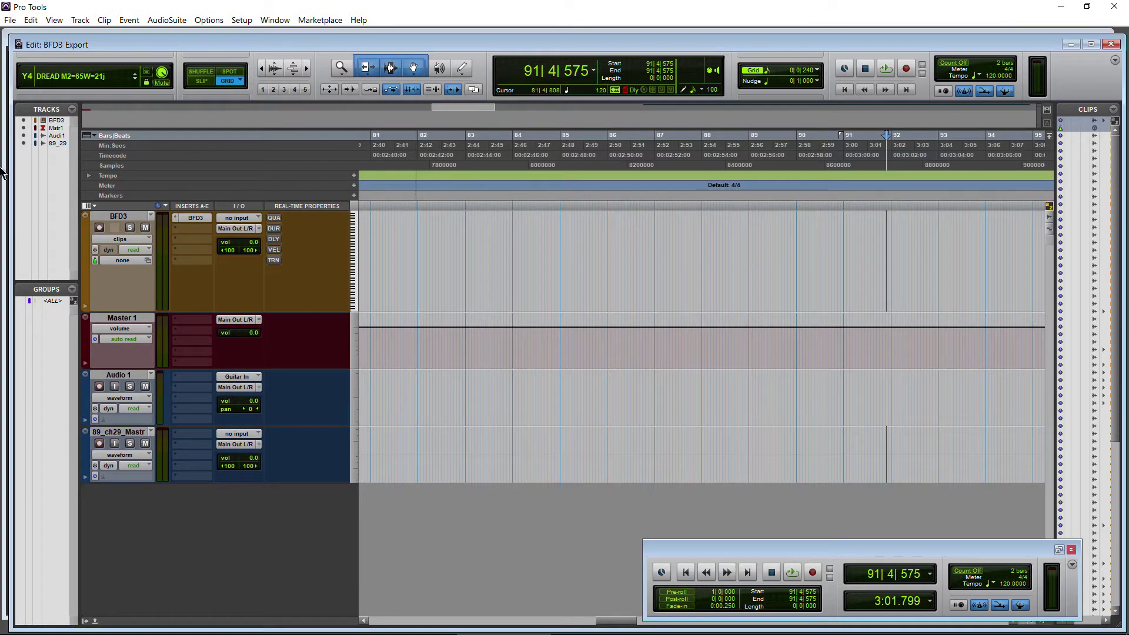
# Play the soloed 89__ch29_Master clip from the session start and stop playback at its end
pyautogui.click(842, 90)
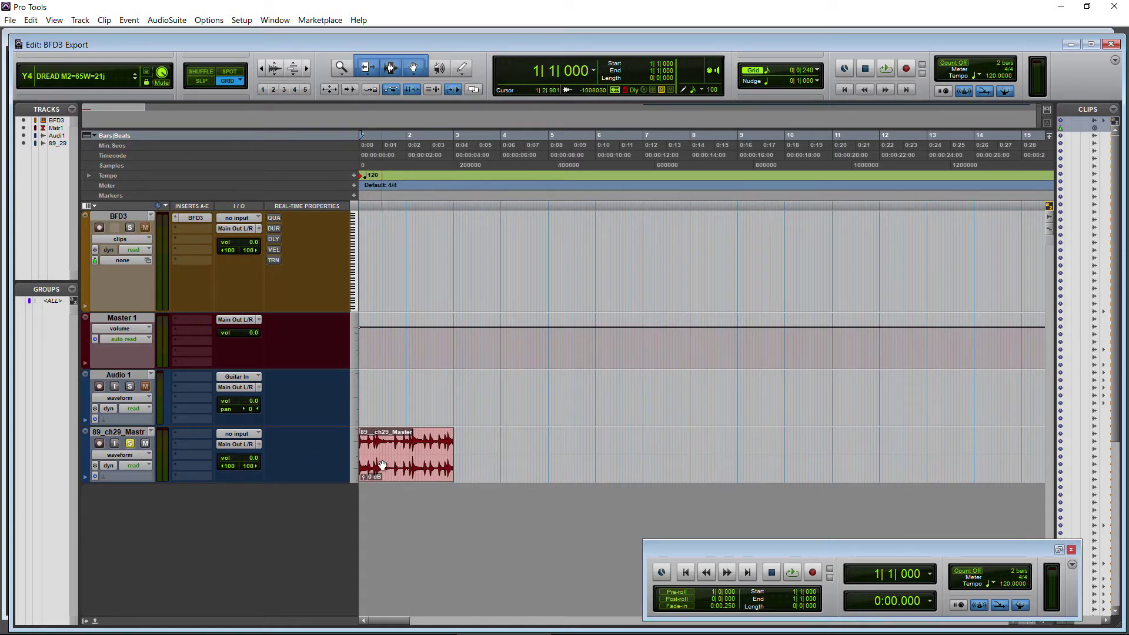
pyautogui.press('space')
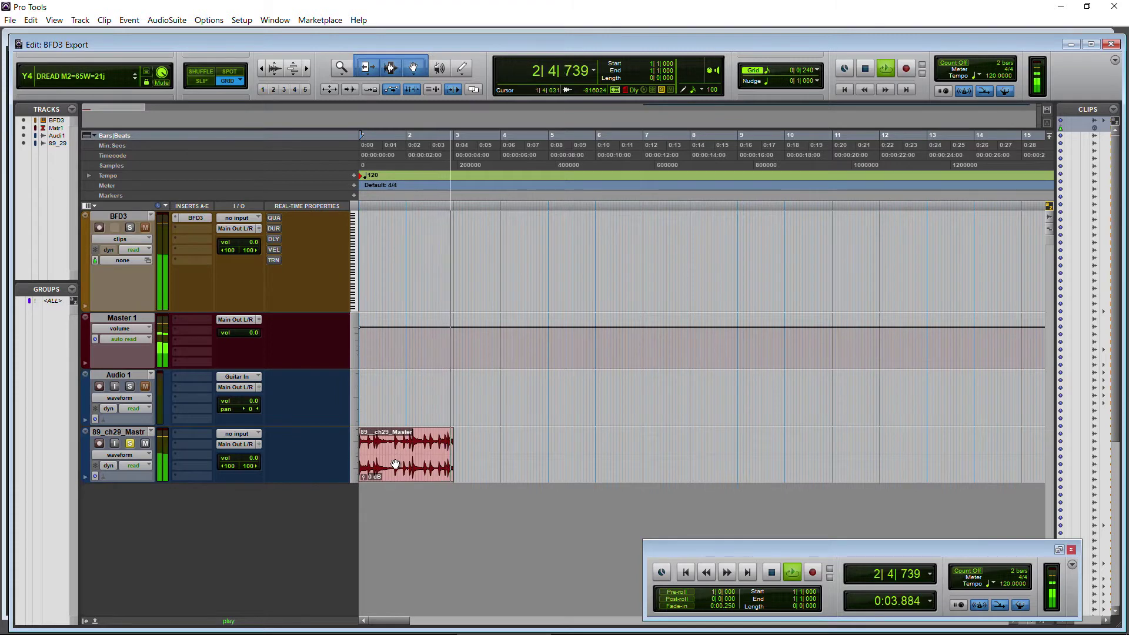
pyautogui.press('space')
# Return to the session start and delete the 89__ch29_Master clip from its track
pyautogui.click(845, 90)
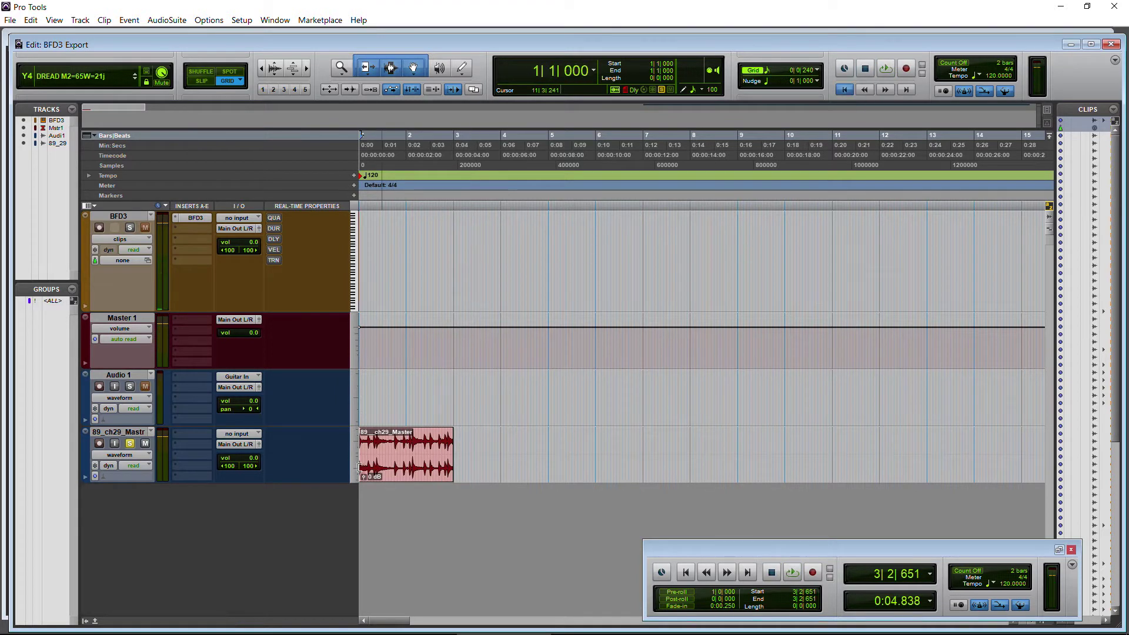
pyautogui.click(402, 461)
pyautogui.press('Delete')
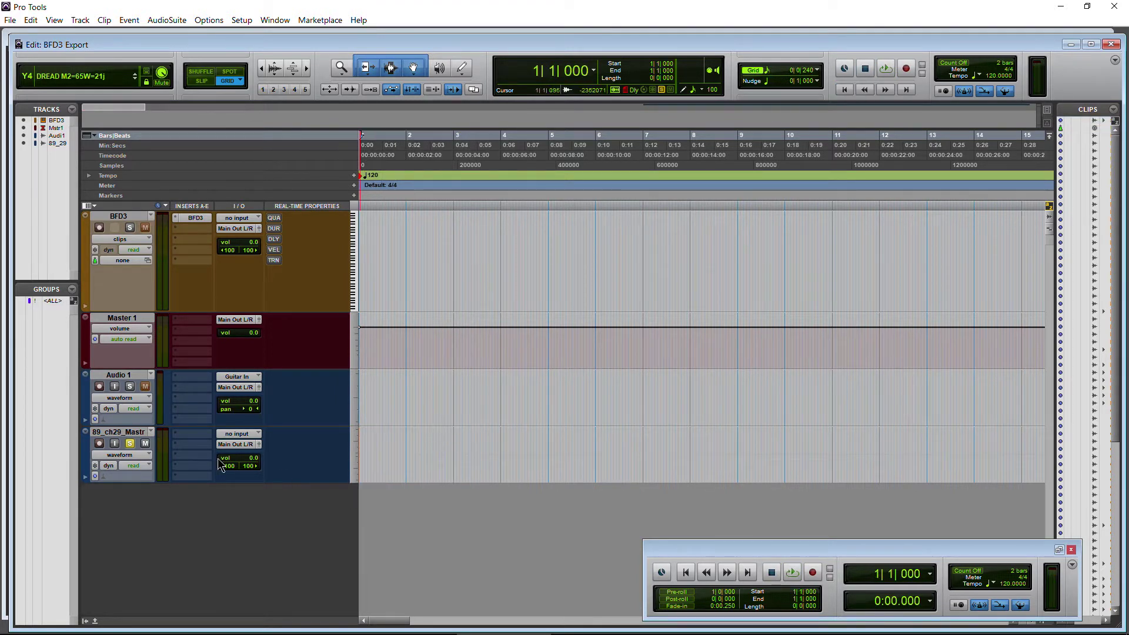
# Reopen the BFD3 plugin and set the export file prefix to "MIDI Track"
pyautogui.click(196, 219)
pyautogui.moveTo(566, 104); pyautogui.dragTo(517, 86)
pyautogui.doubleClick(455, 399)
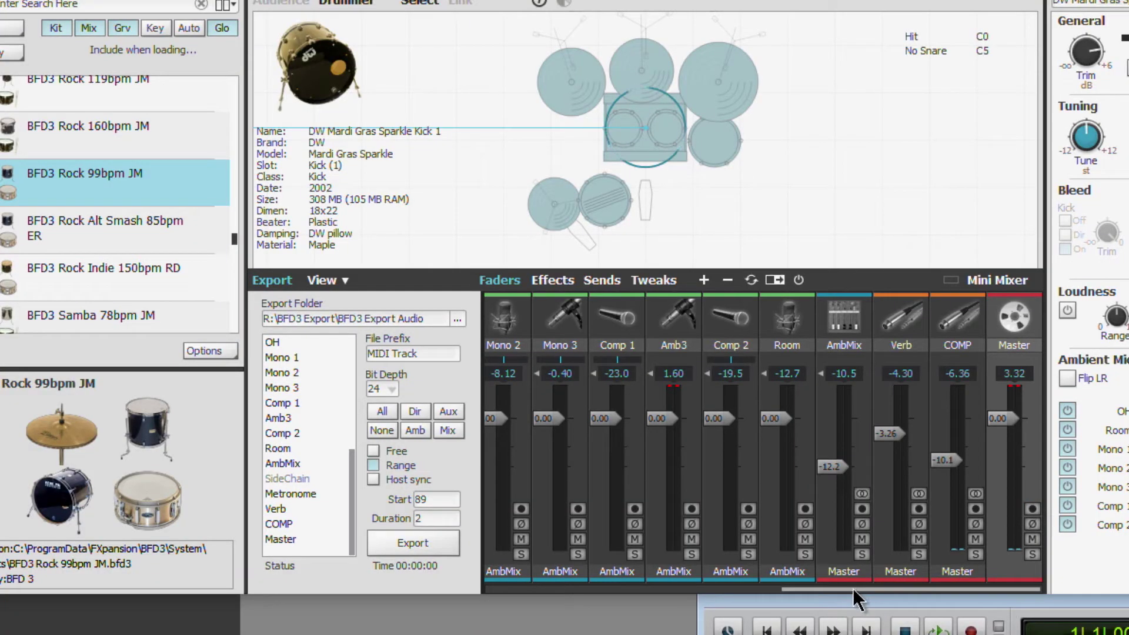
# Arm all mixer channels for export and disarm the Metronome, Verb and COMP channels
pyautogui.moveTo(853, 588); pyautogui.dragTo(388, 598)
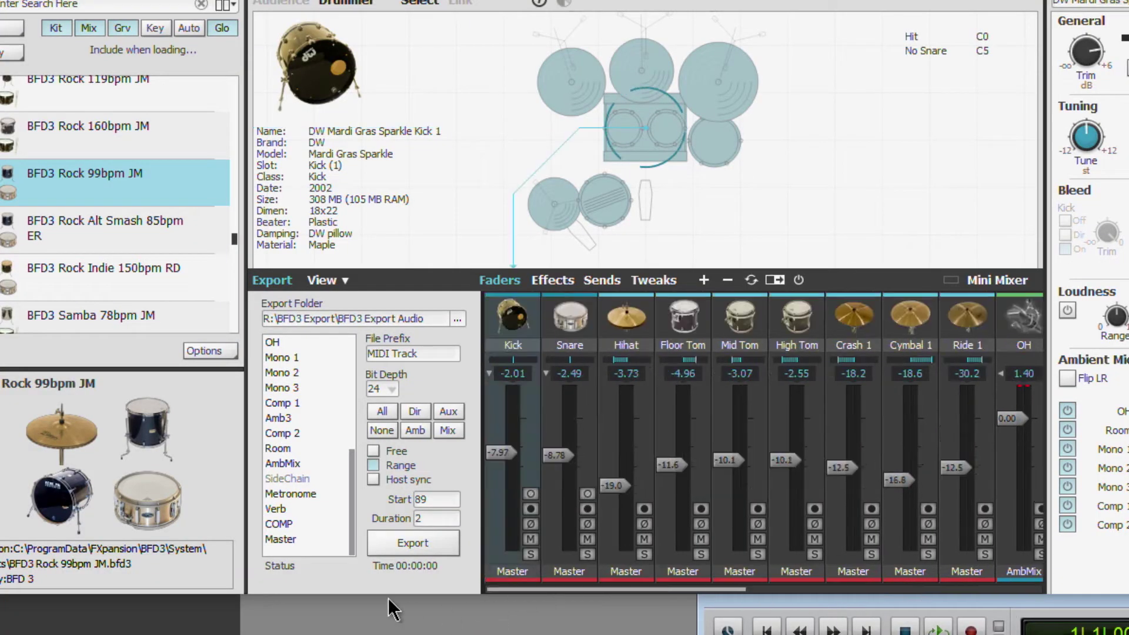
pyautogui.click(380, 409)
pyautogui.moveTo(498, 589); pyautogui.dragTo(970, 564)
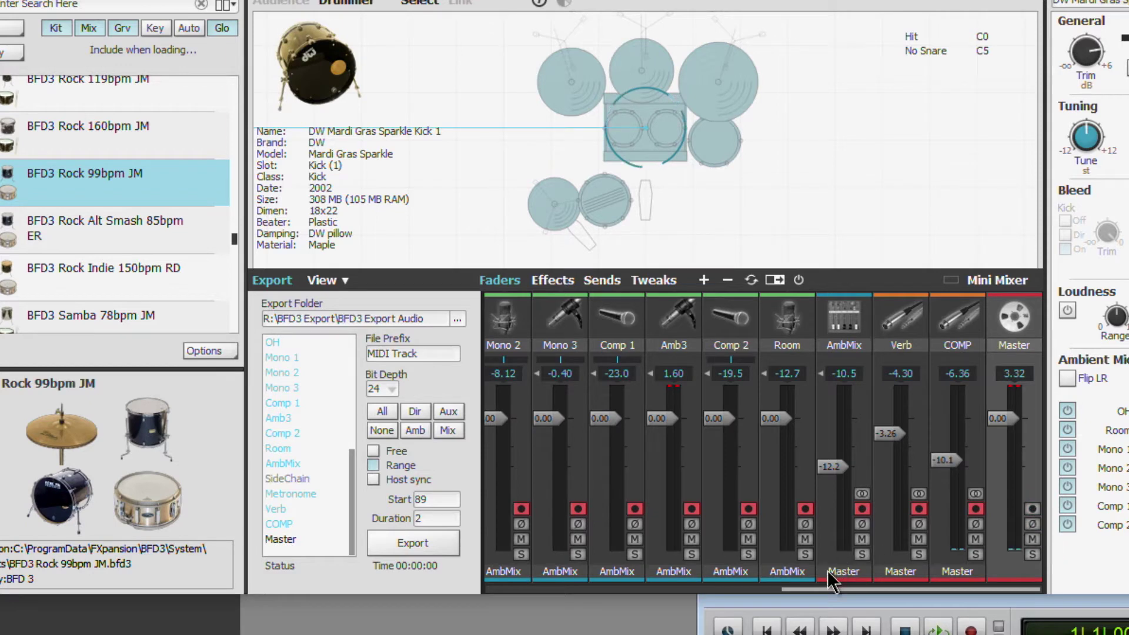
pyautogui.click(768, 592)
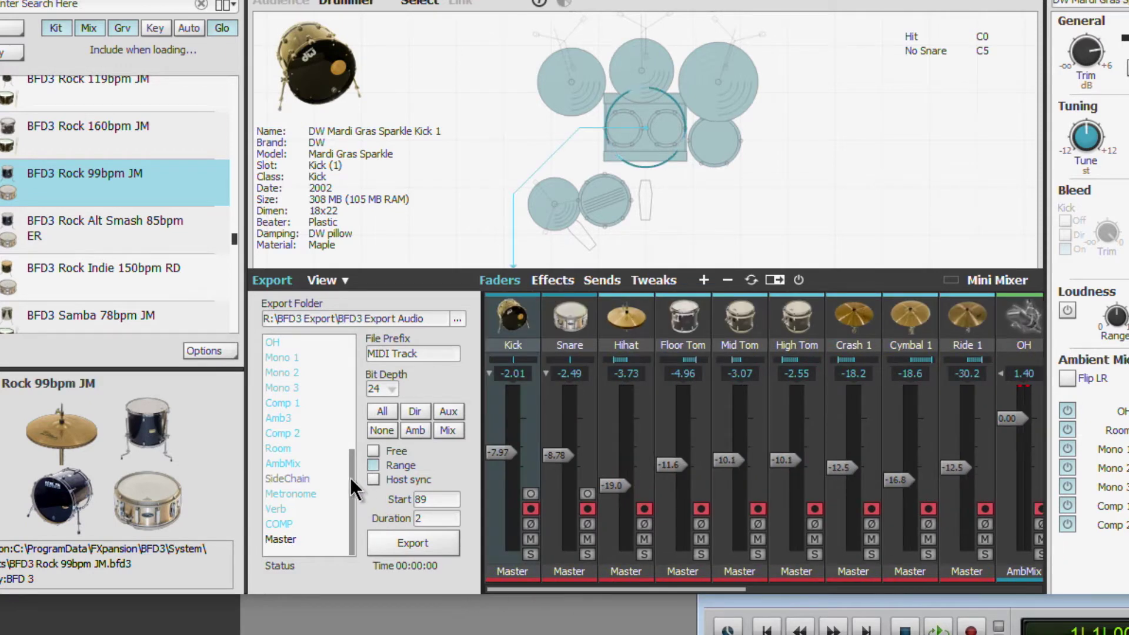
pyautogui.click(282, 523)
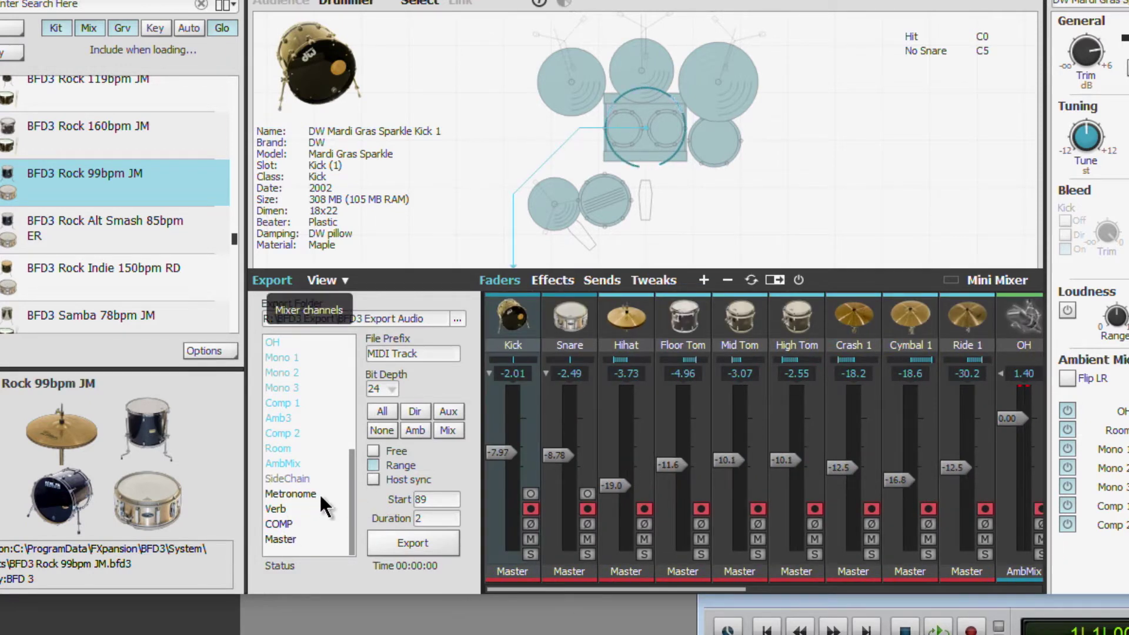
# Exclude the Kick, Snare and AmbMix channels from the export selection
pyautogui.moveTo(351, 481); pyautogui.dragTo(347, 354)
pyautogui.click(274, 388)
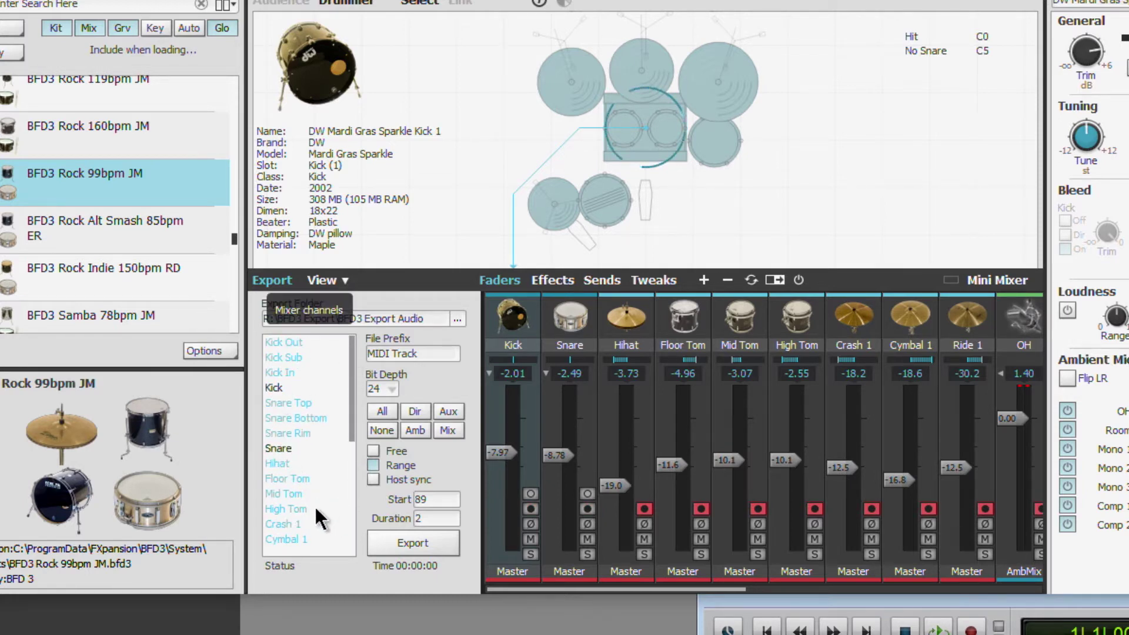
pyautogui.scroll(-2, 320, 382)
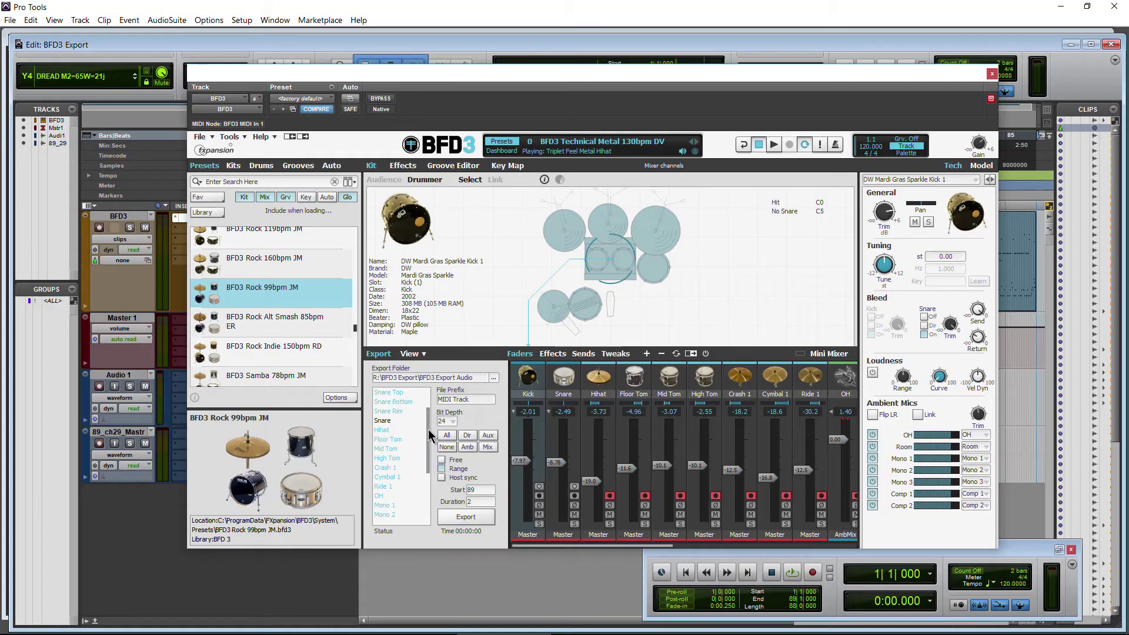
pyautogui.moveTo(428, 437); pyautogui.dragTo(429, 485)
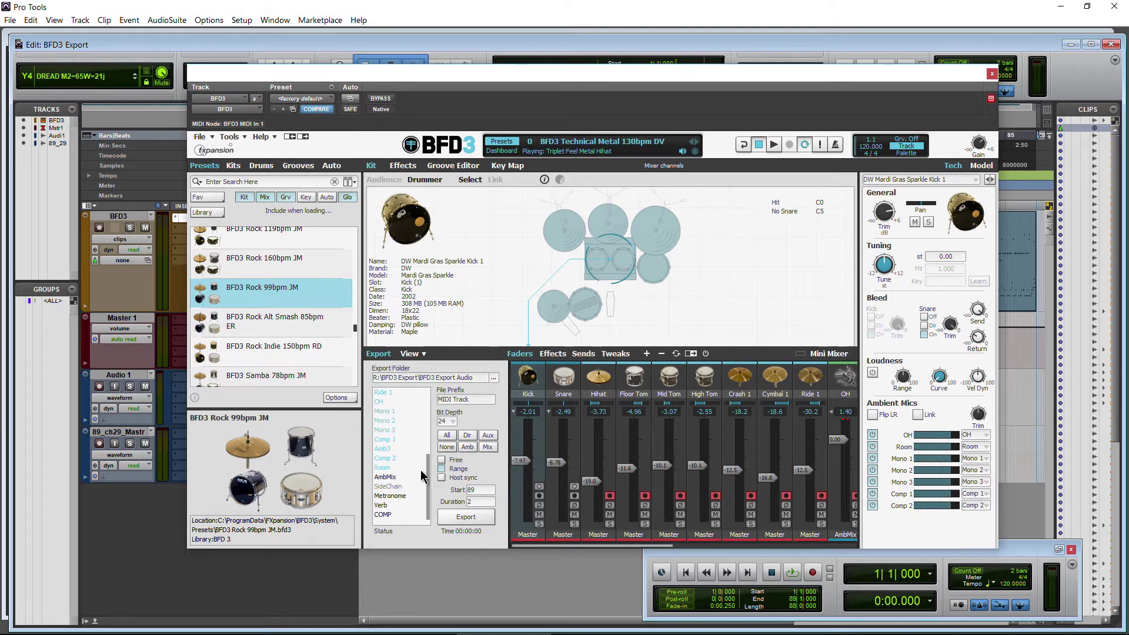
# Switch the BFD3 export timing from Range to Host sync
pyautogui.scroll(-1, 429, 467)
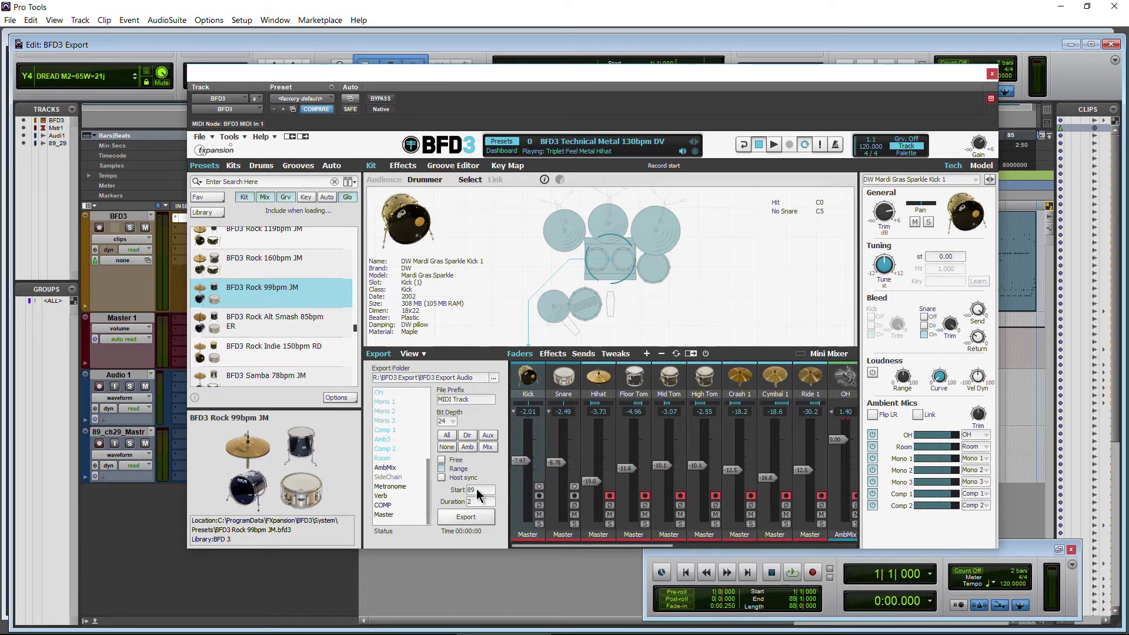
pyautogui.doubleClick(478, 489)
pyautogui.click(442, 479)
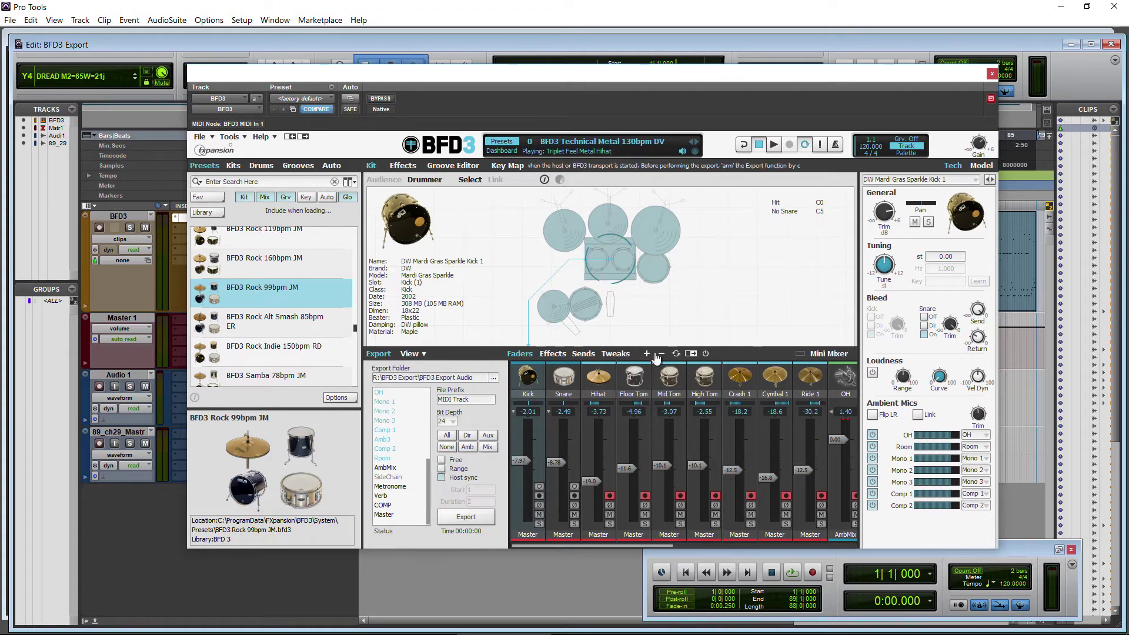
# Close the BFD3 plugin, select the whole MIDI clip on the BFD3 track, and reopen the plugin
pyautogui.click(991, 75)
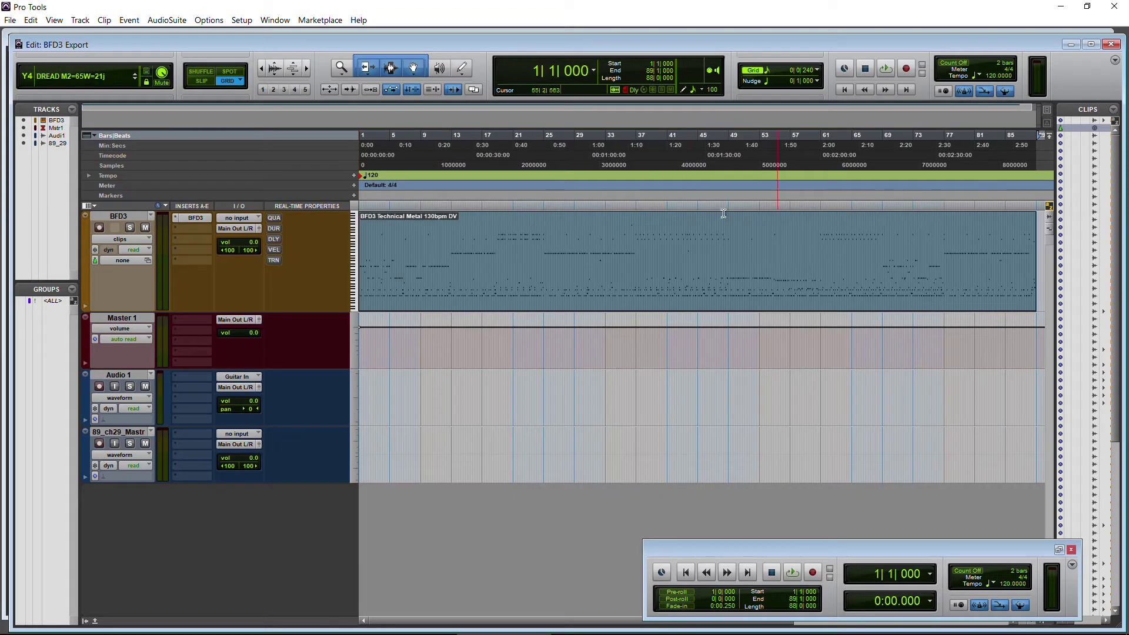
pyautogui.click(777, 275)
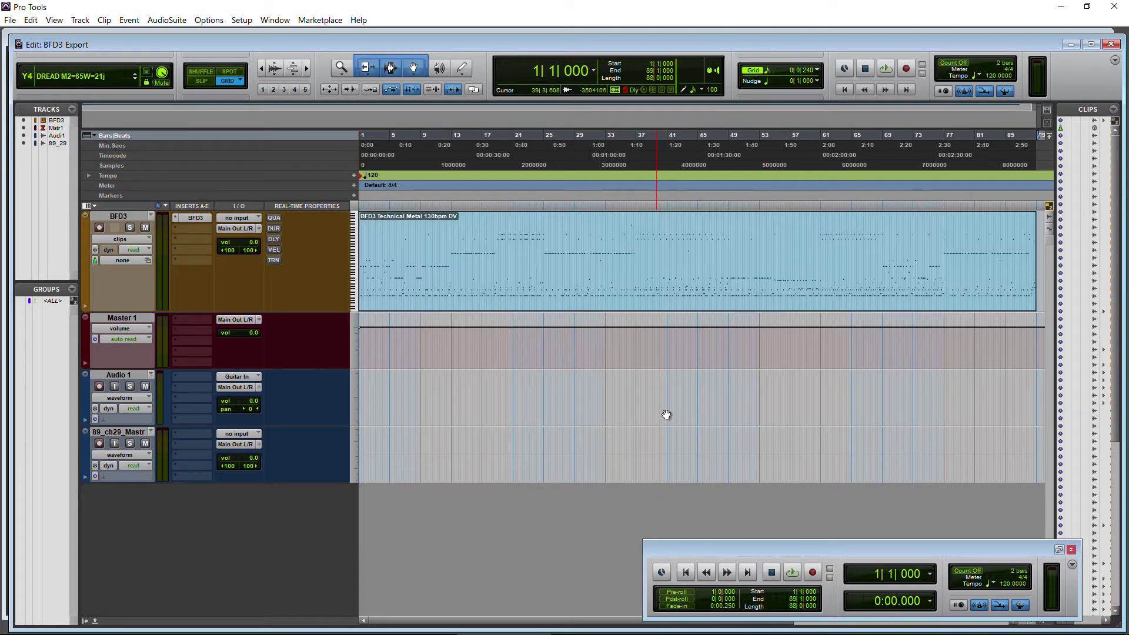
pyautogui.click(811, 294)
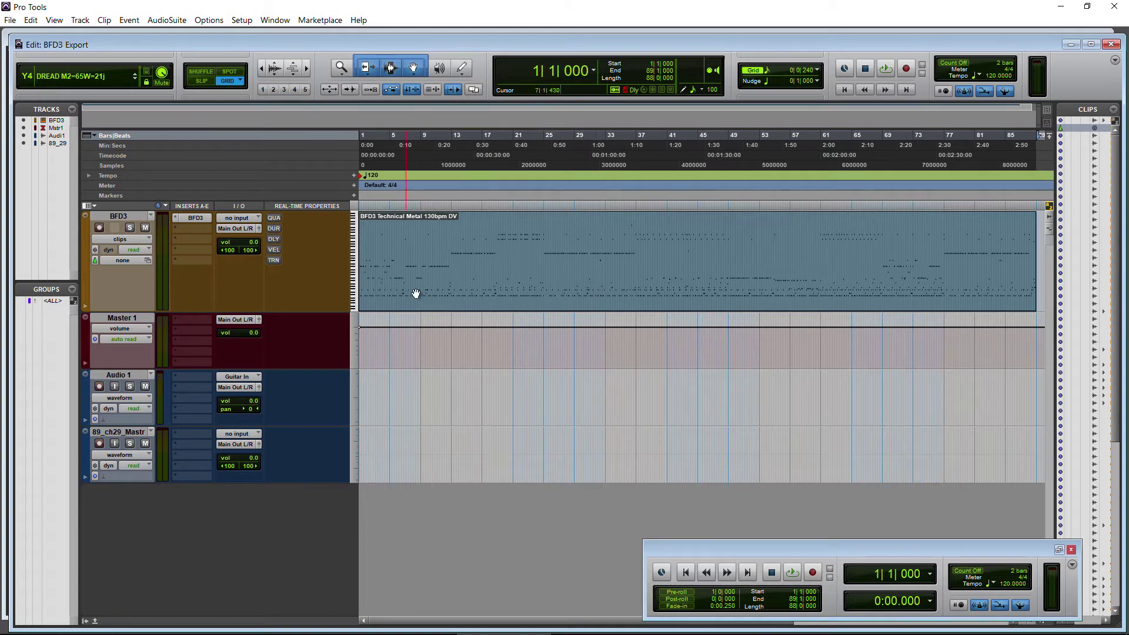
pyautogui.click(193, 219)
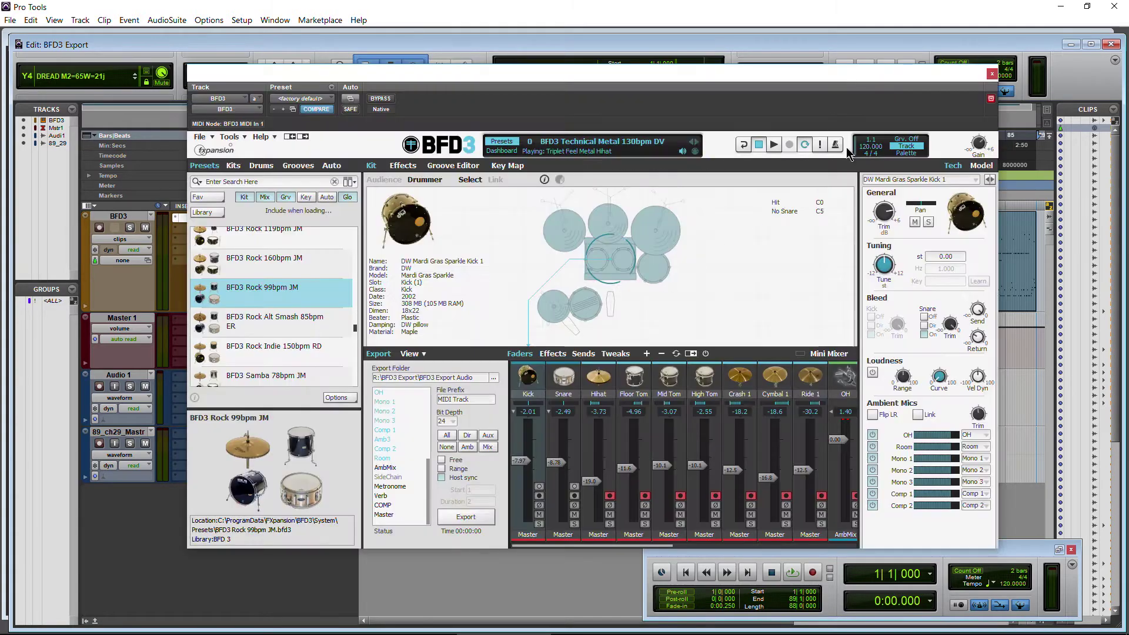
# Arm the host-synced MIDI Track export and start session playback to record the channels, keeping the transport window accessible
pyautogui.moveTo(814, 85); pyautogui.dragTo(828, 81)
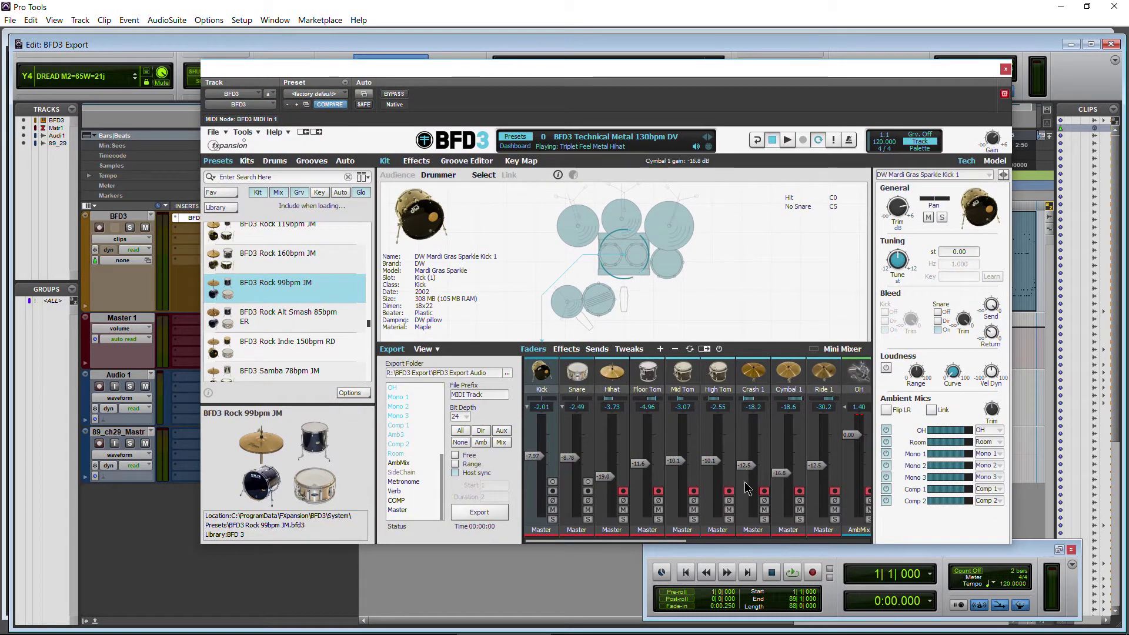
pyautogui.moveTo(845, 549); pyautogui.dragTo(789, 544)
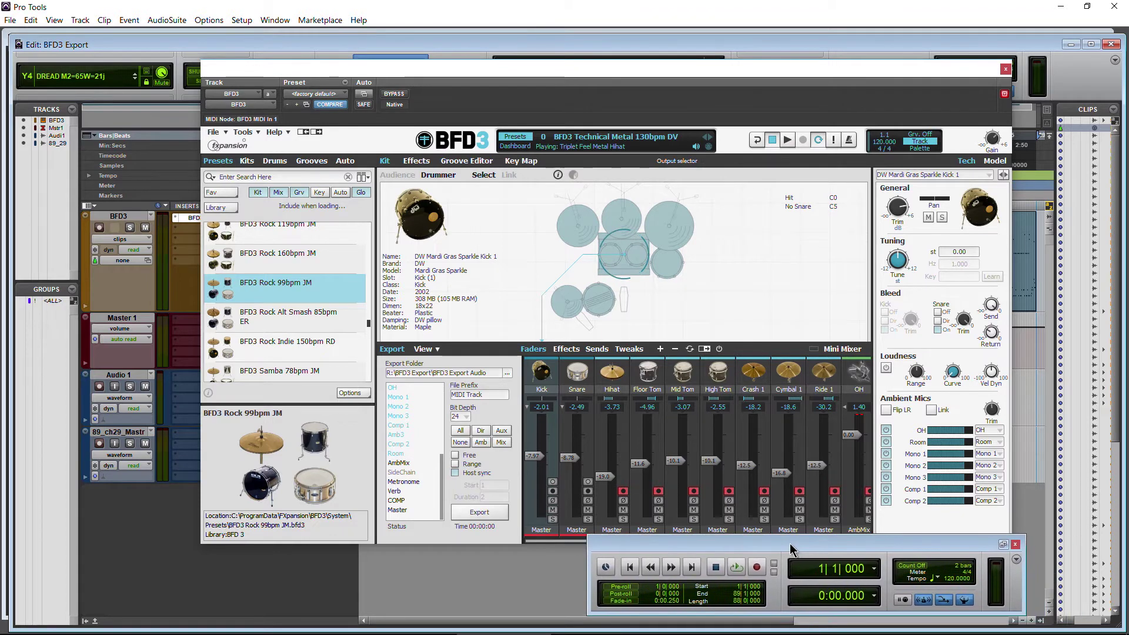
pyautogui.moveTo(552, 540); pyautogui.dragTo(528, 542)
pyautogui.click(475, 512)
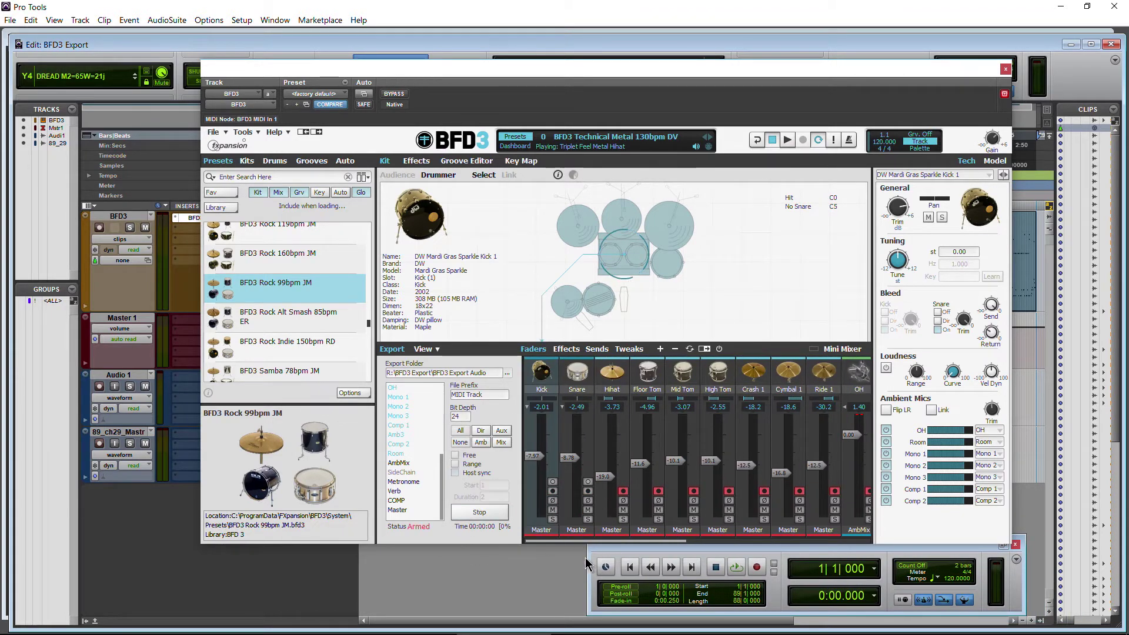
pyautogui.click(736, 568)
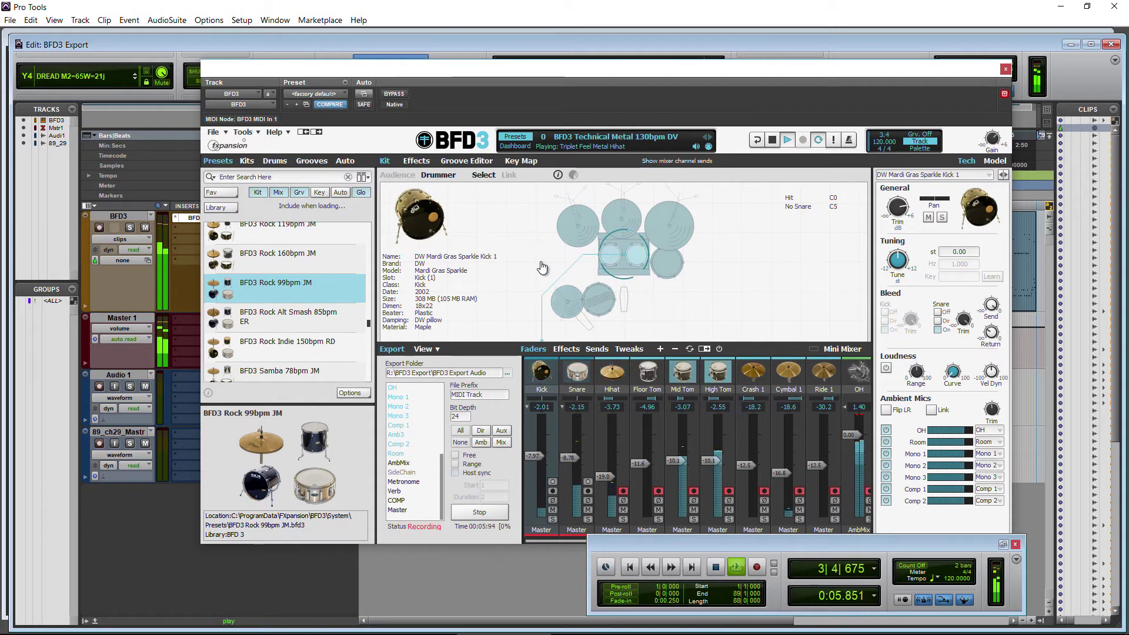
# Check the BFD3 Export Audio folder for the new MIDI Track files and stop playback to end the export
pyautogui.click(316, 625)
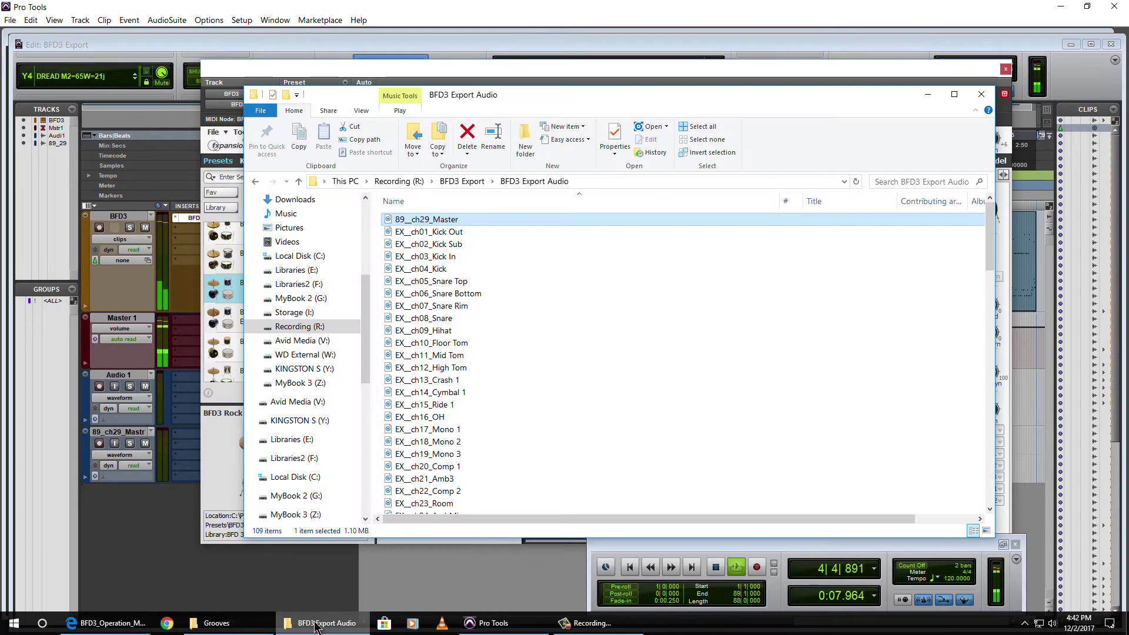
pyautogui.scroll(-10, 979, 359)
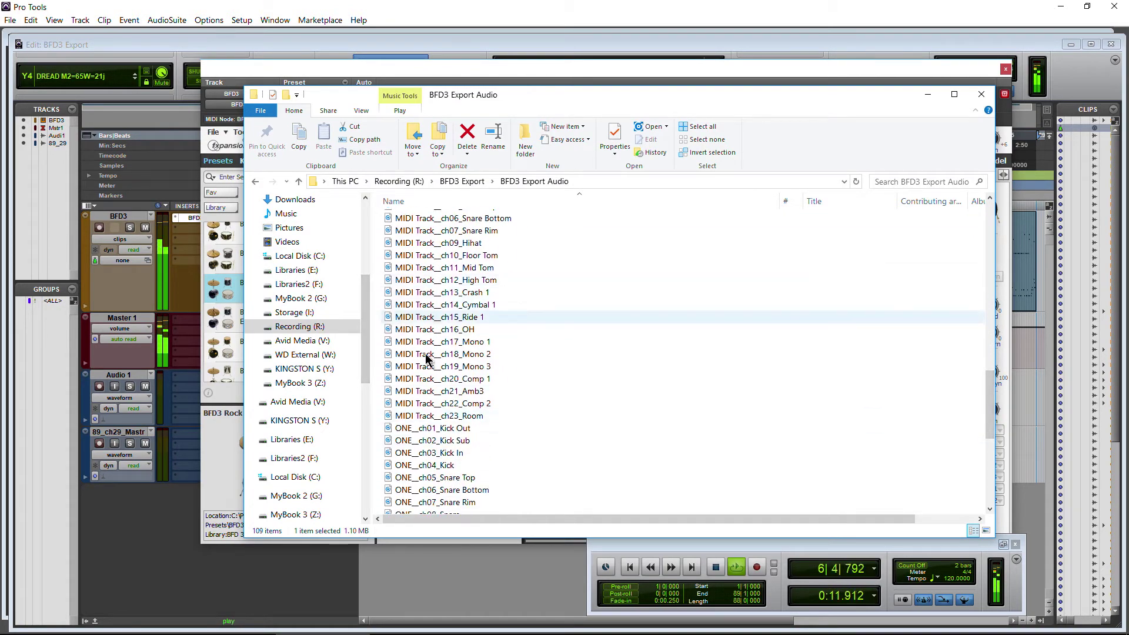
pyautogui.click(927, 94)
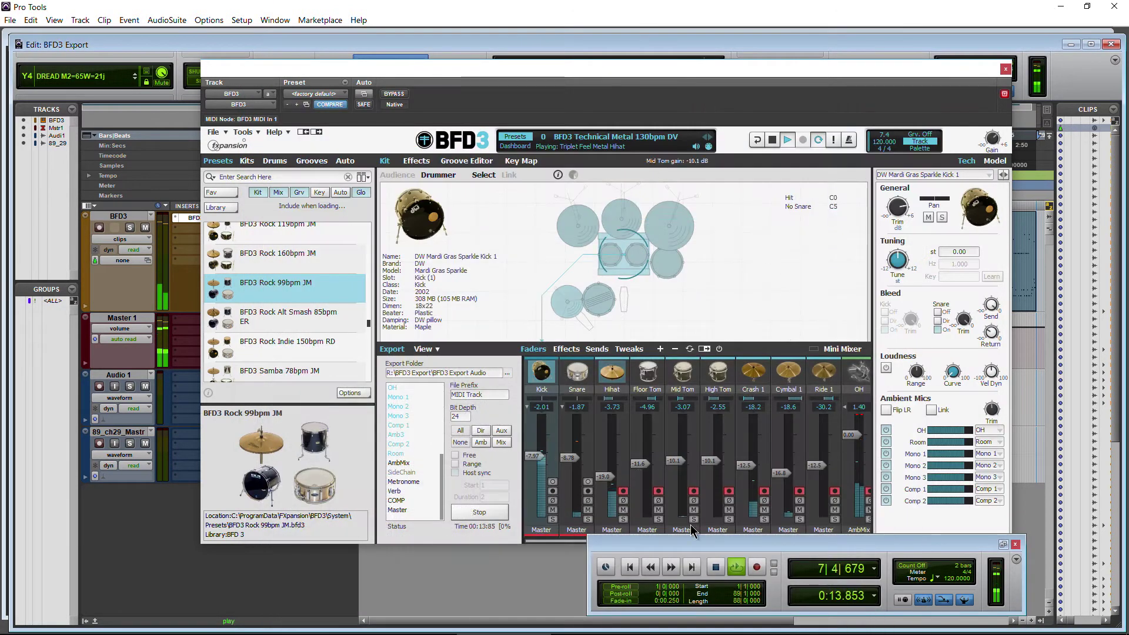
pyautogui.press('space')
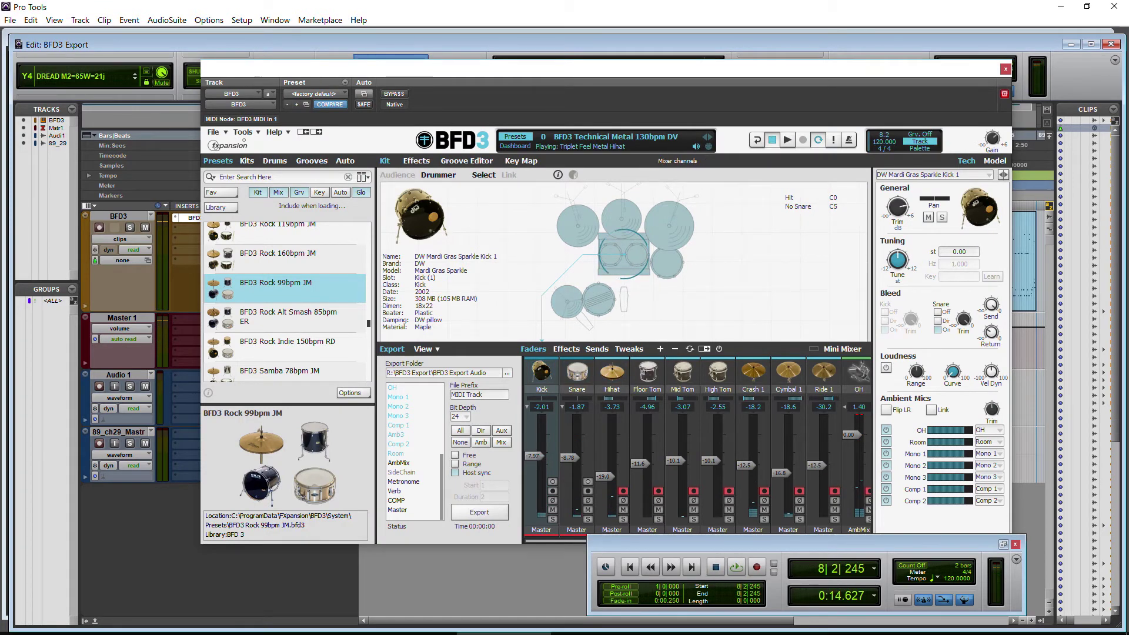
# Import all MIDI Track files from ch01_Kick Out to ch23_Room into Pro Tools as new audio tracks and close the plugin
pyautogui.click(323, 623)
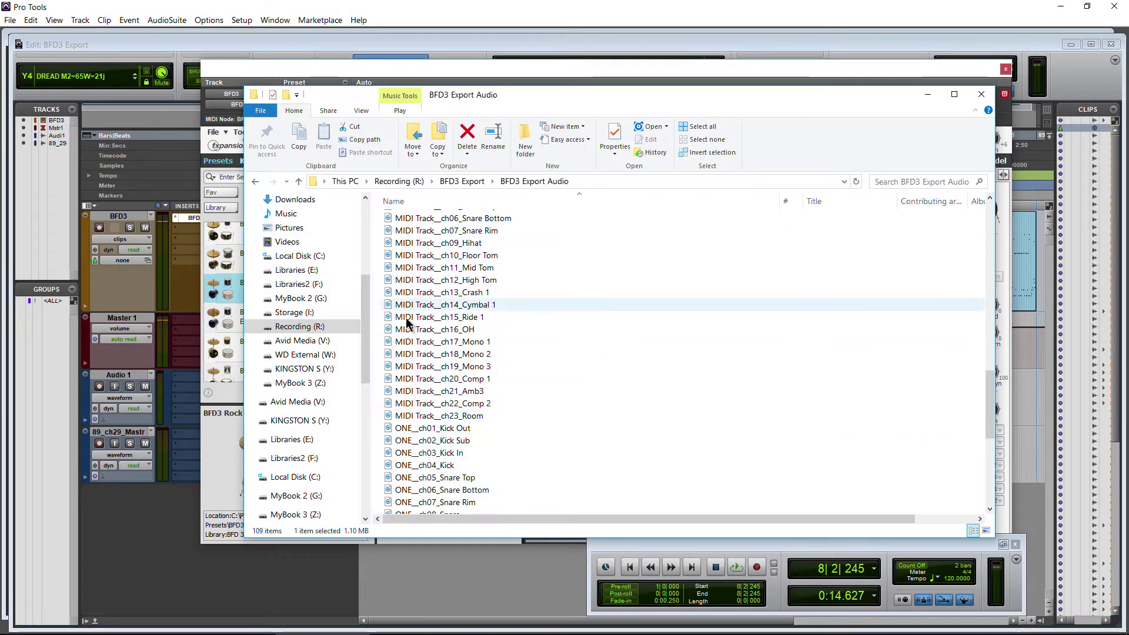
pyautogui.scroll(4, 393, 321)
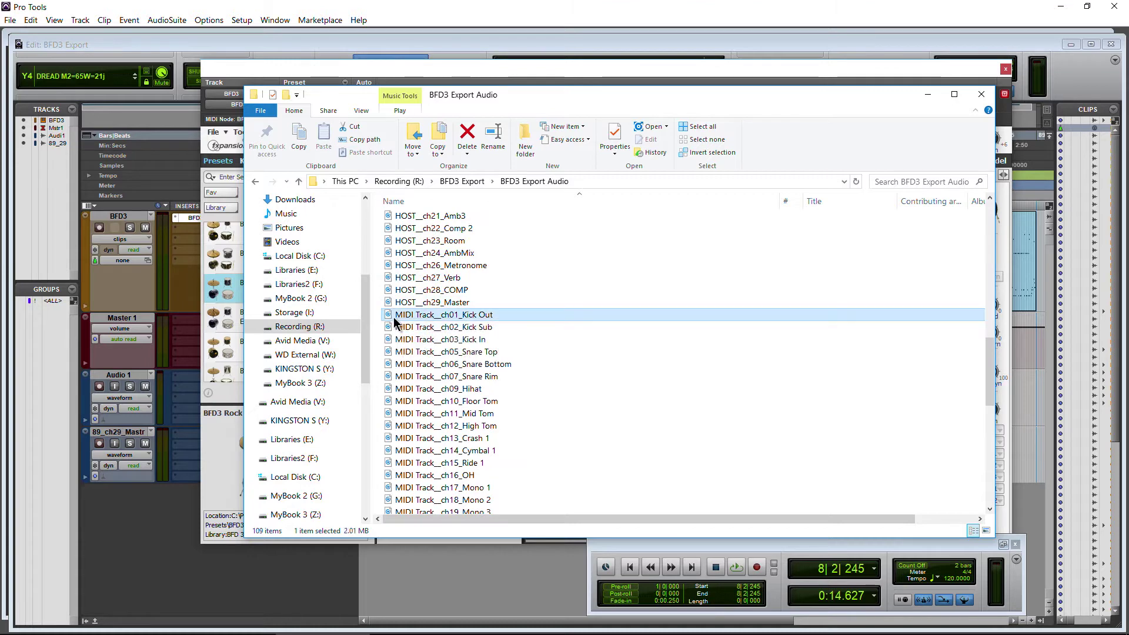
pyautogui.scroll(-5, 393, 321)
pyautogui.keyDown('shift'); pyautogui.click(393, 384); pyautogui.keyUp('shift')
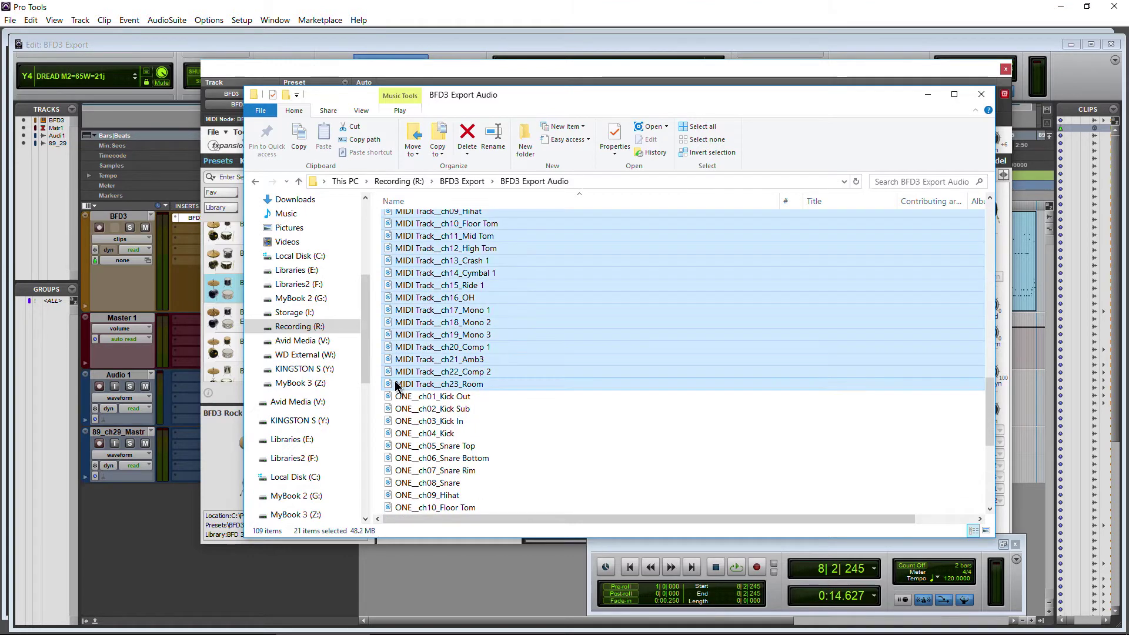
pyautogui.scroll(5, 388, 319)
pyautogui.moveTo(388, 320); pyautogui.dragTo(205, 272)
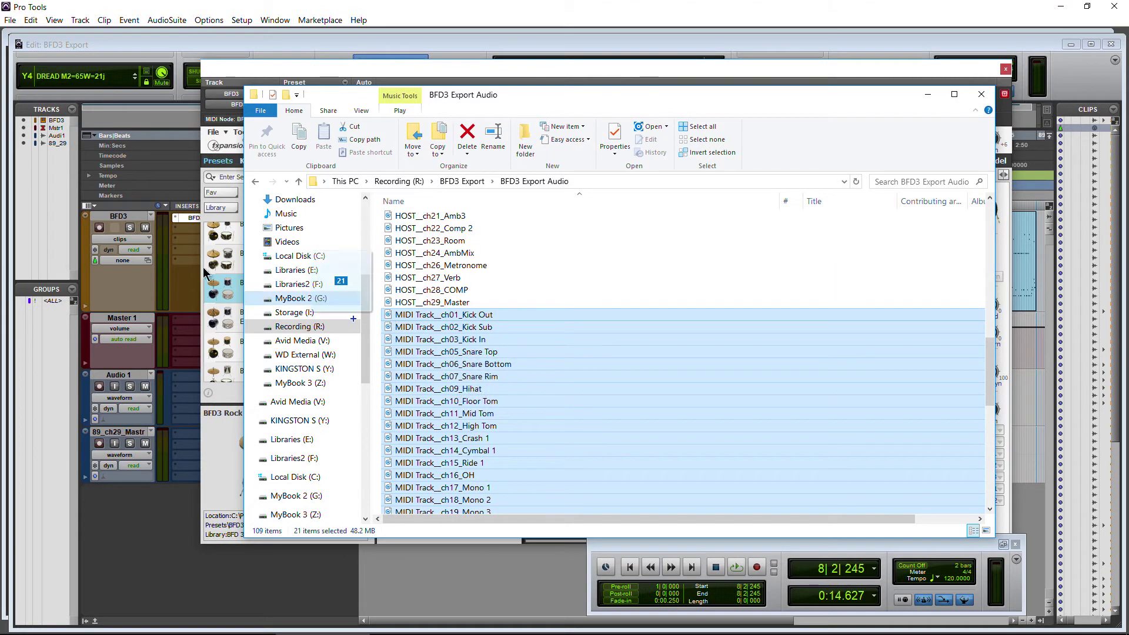
pyautogui.moveTo(48, 196); pyautogui.dragTo(48, 195)
pyautogui.click(1005, 70)
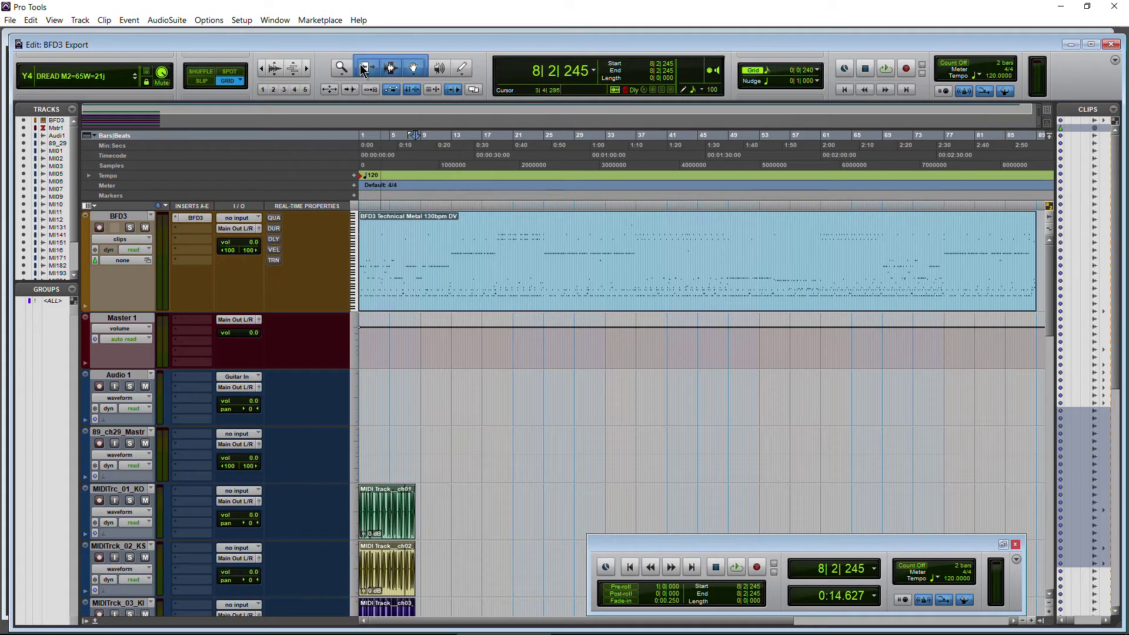
# Zoom in on the imported MIDI Track clips, review their waveforms, and return to the session start
pyautogui.click(308, 72)
pyautogui.scroll(-10, 504, 435)
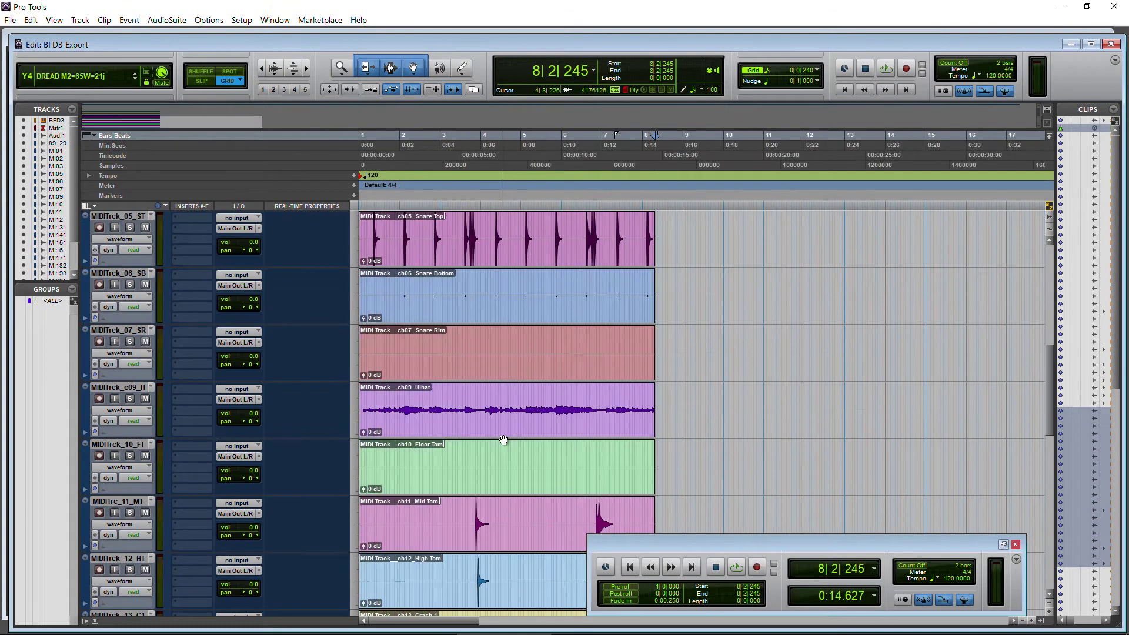
pyautogui.scroll(-6, 504, 440)
pyautogui.click(844, 90)
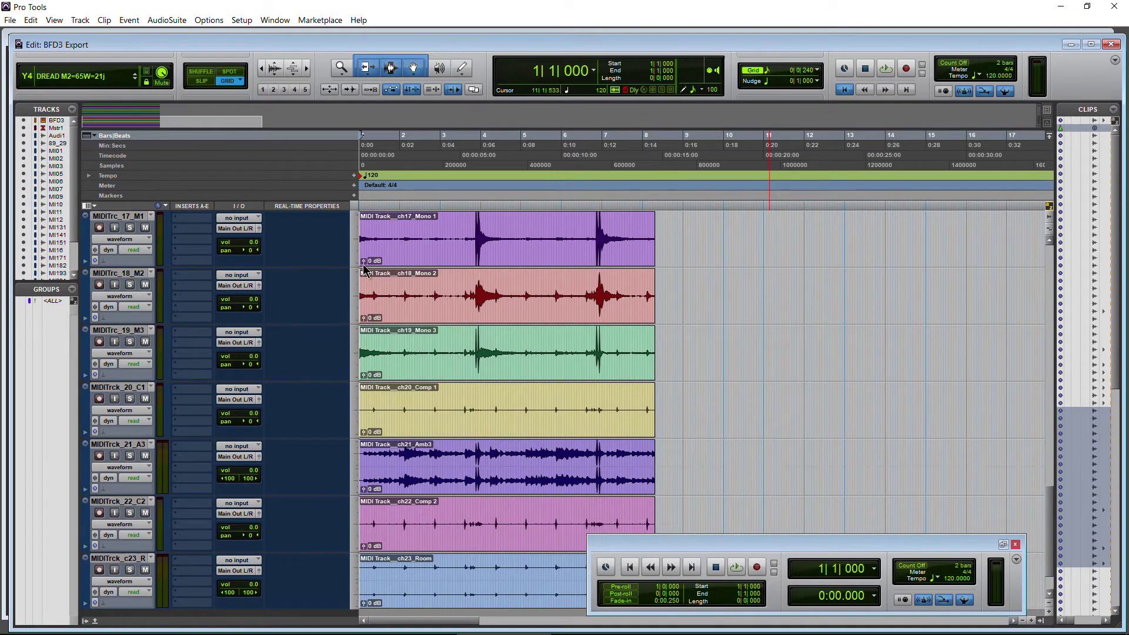
# Mute the BFD3 track and play back the imported drum tracks from bar 3
pyautogui.scroll(16, 193, 355)
pyautogui.click(443, 338)
pyautogui.press('space')
pyautogui.scroll(-8, 291, 428)
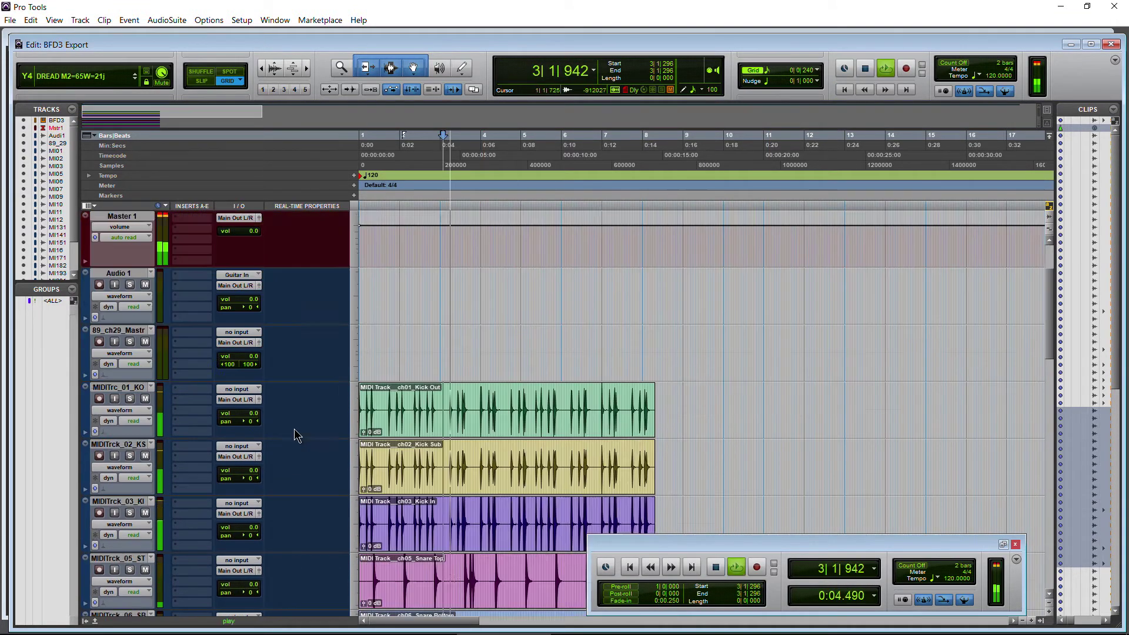
pyautogui.scroll(5, 292, 428)
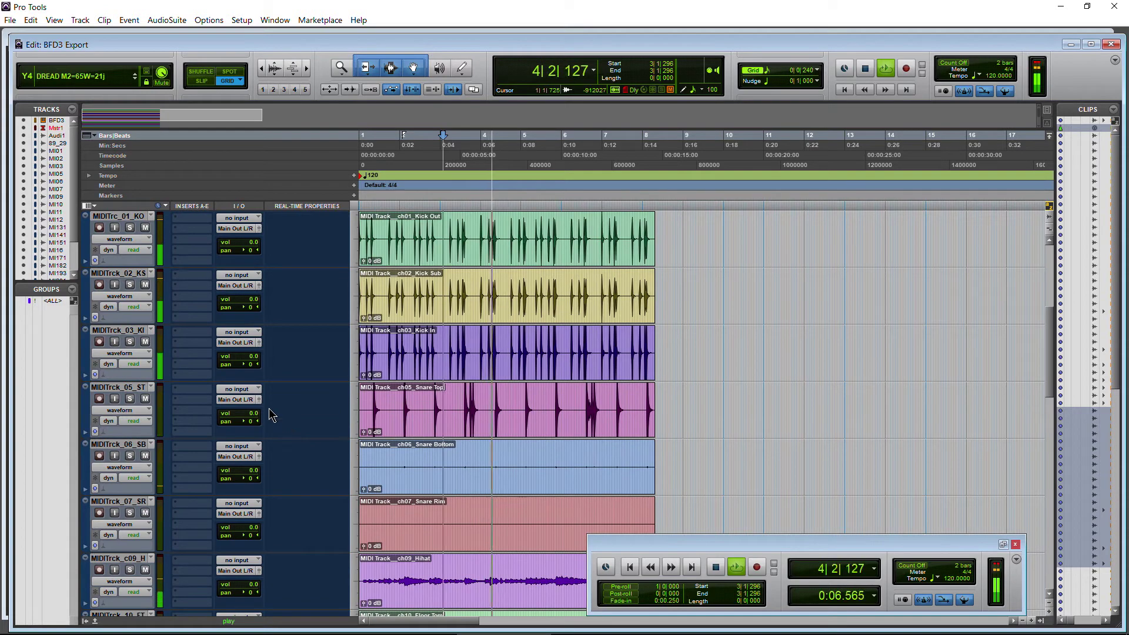
pyautogui.press('space')
# Pan the Mid Tom track to 57 and the High Tom track to 46, and audition the tom hits from 3|4|480
pyautogui.scroll(-4, 235, 364)
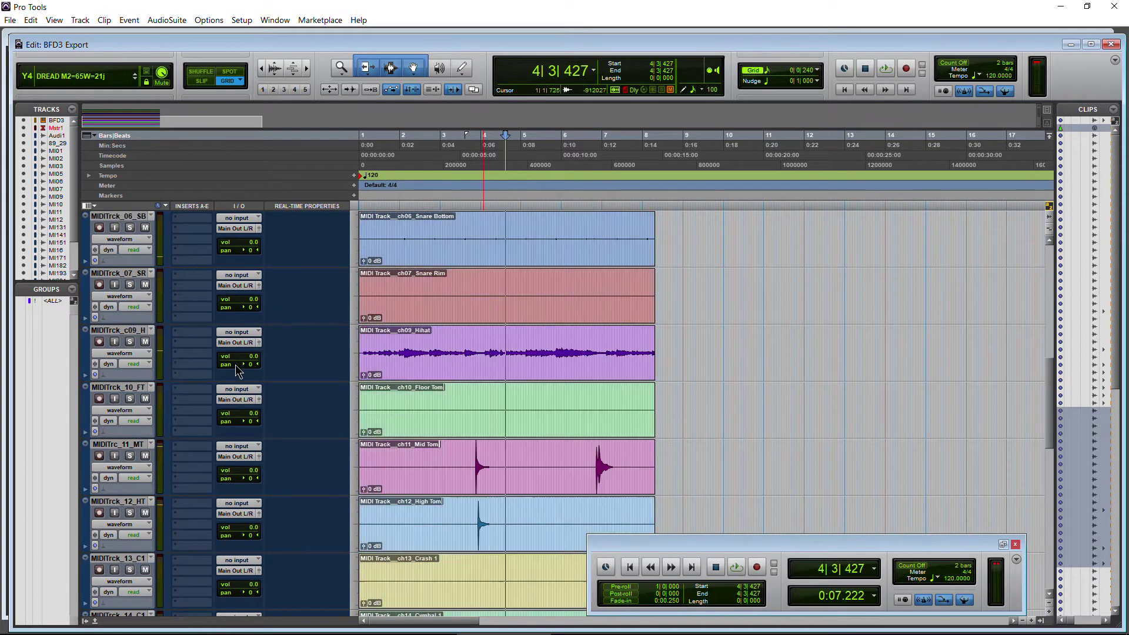
pyautogui.moveTo(244, 478); pyautogui.dragTo(273, 539)
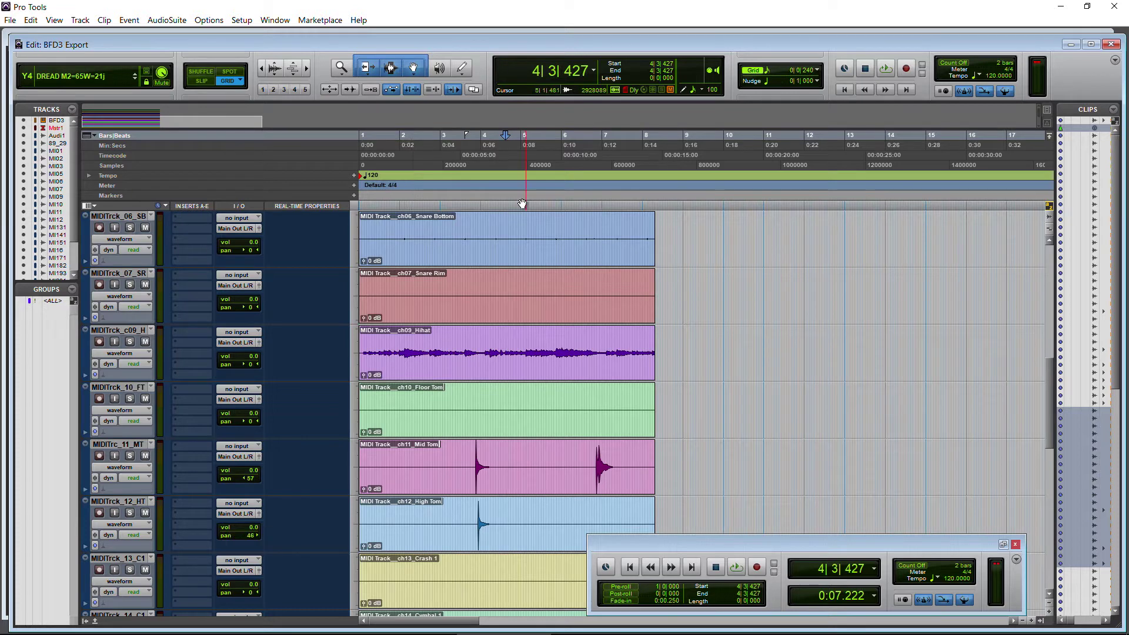
pyautogui.click(475, 160)
pyautogui.press('space')
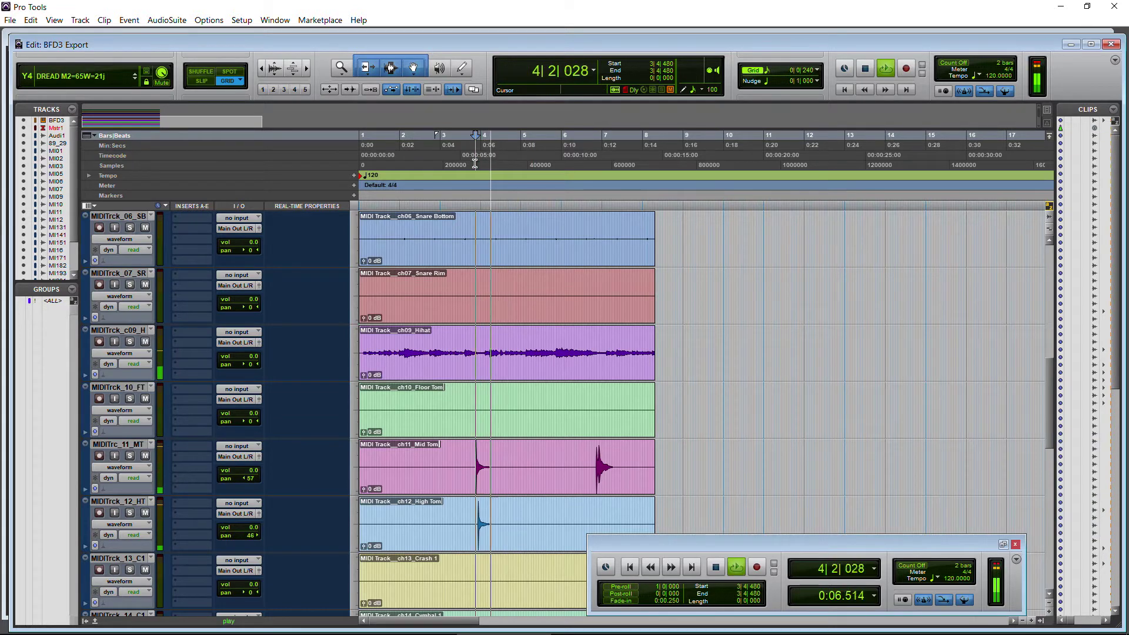
pyautogui.press('space')
# Reopen the BFD3 plugin, examine the Kick channel's effects chain, and return to the kit page
pyautogui.scroll(5, 257, 475)
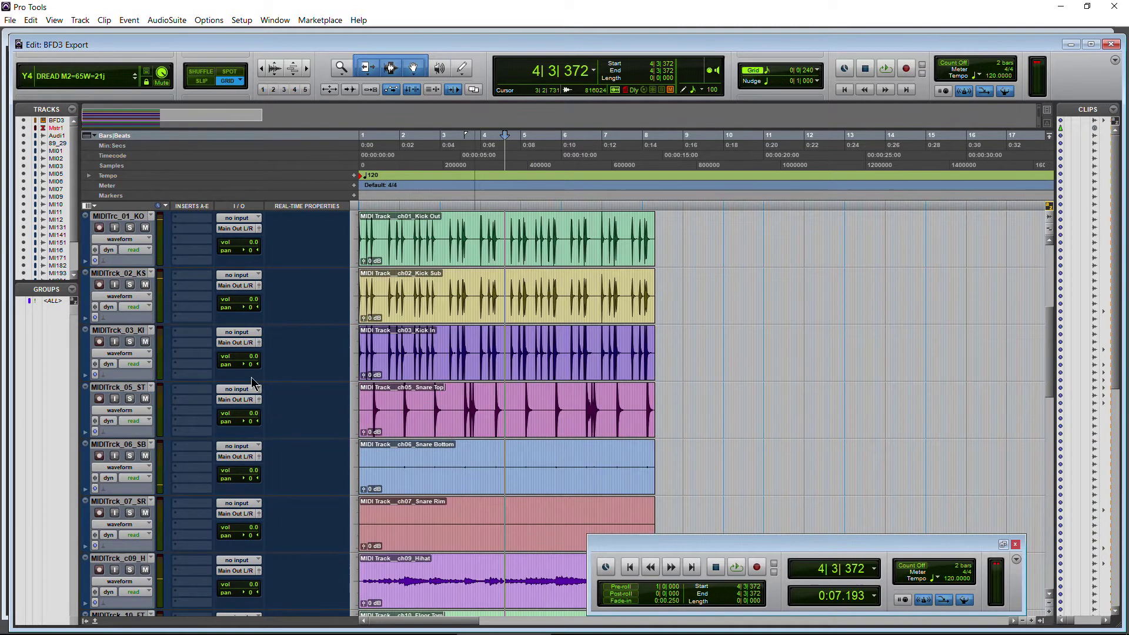
pyautogui.scroll(3, 257, 381)
pyautogui.scroll(-3, 256, 381)
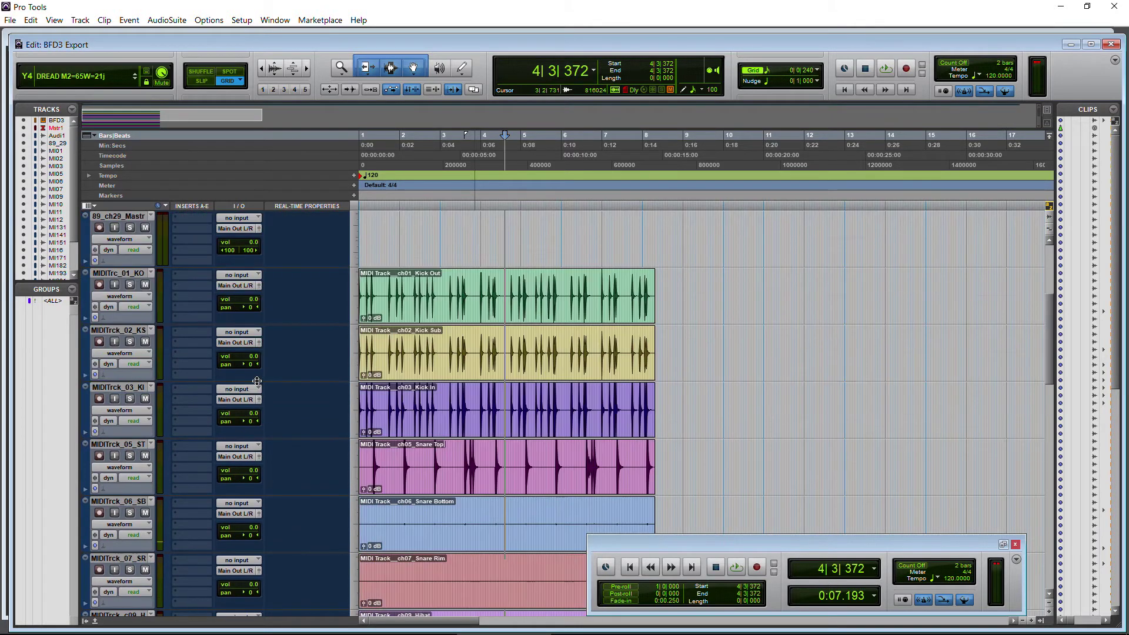
pyautogui.scroll(3, 257, 438)
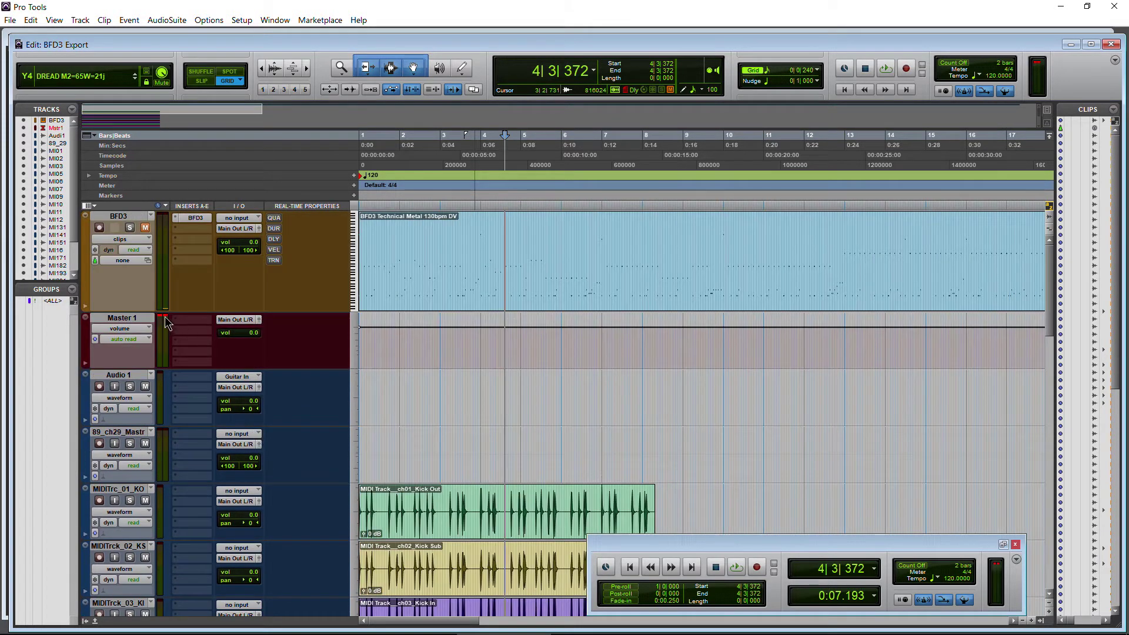
pyautogui.click(196, 218)
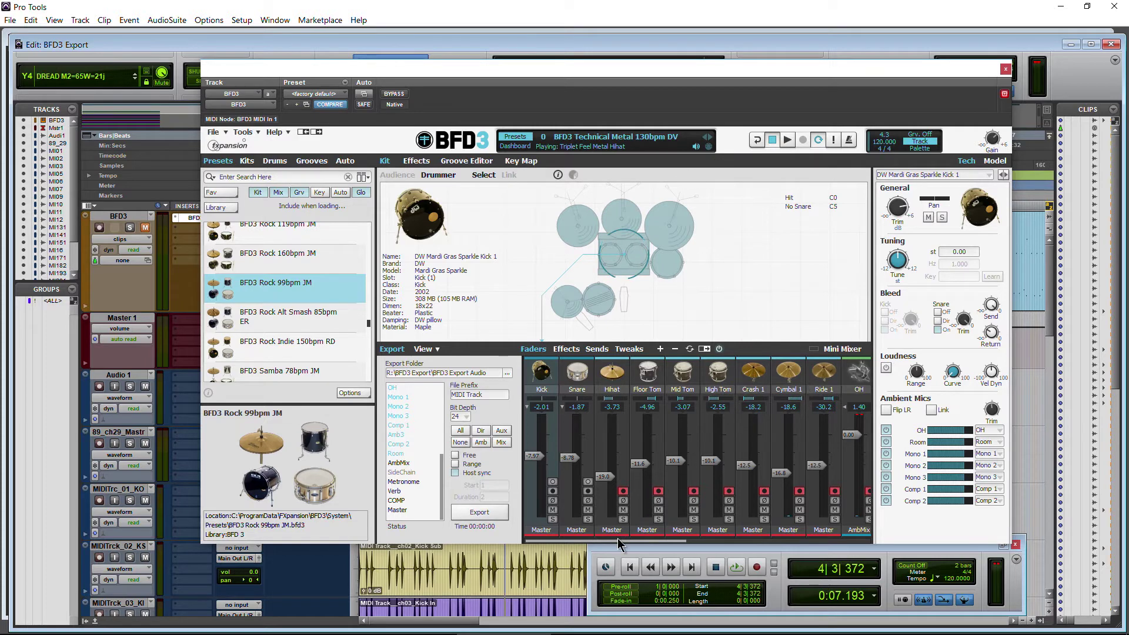
pyautogui.click(415, 163)
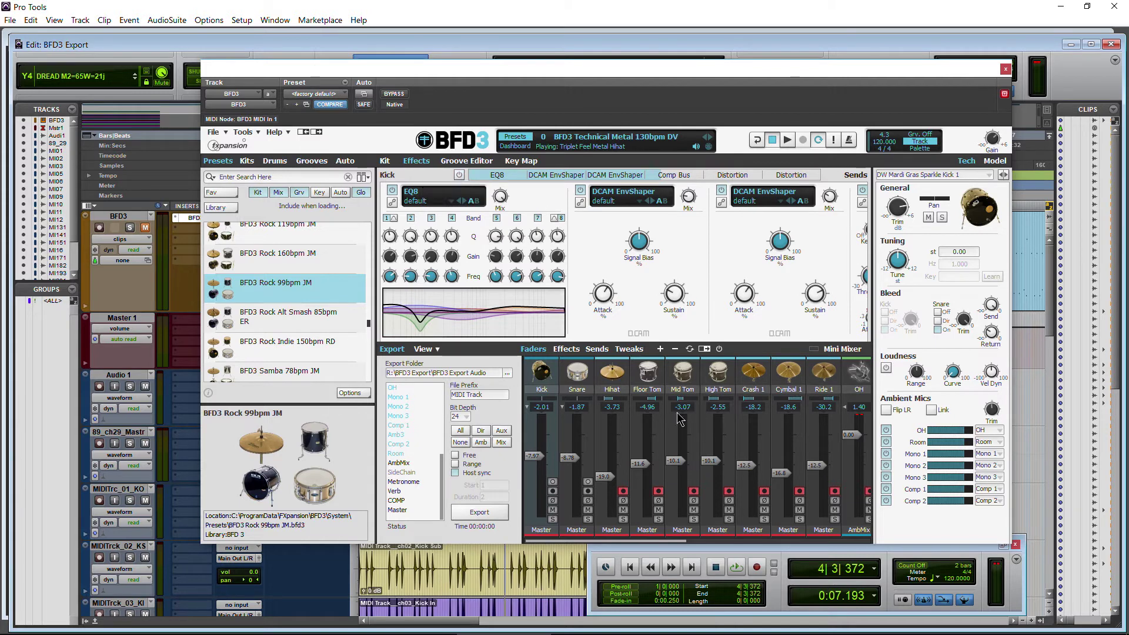
pyautogui.click(384, 161)
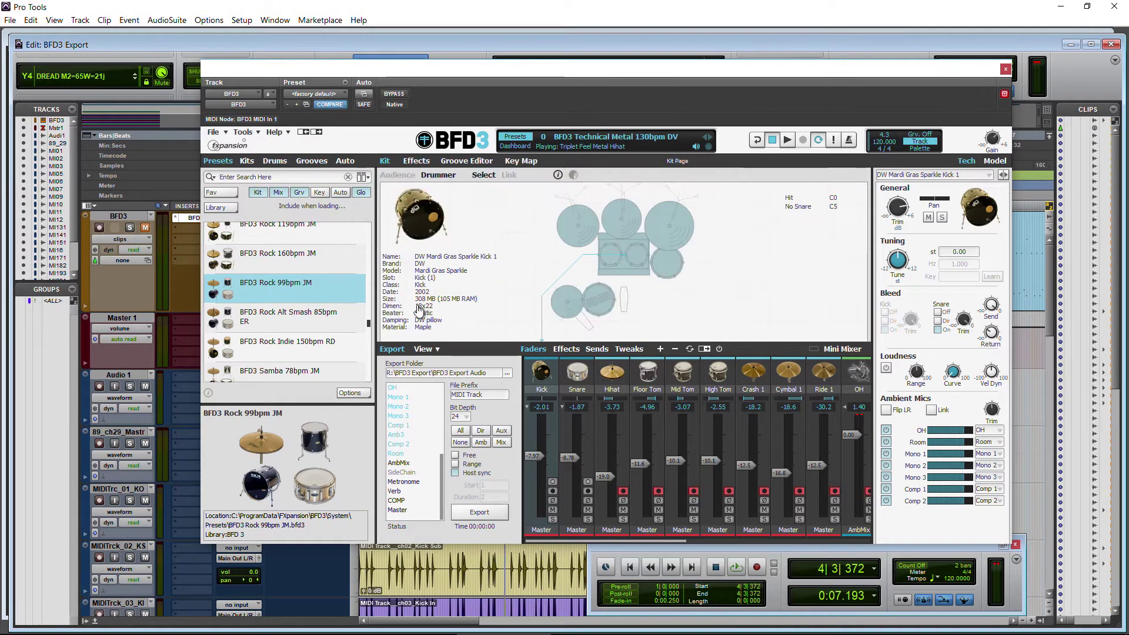
# Lower the Kick channel gain to -50.9 dB and clear all channels from the export selection
pyautogui.click(536, 457)
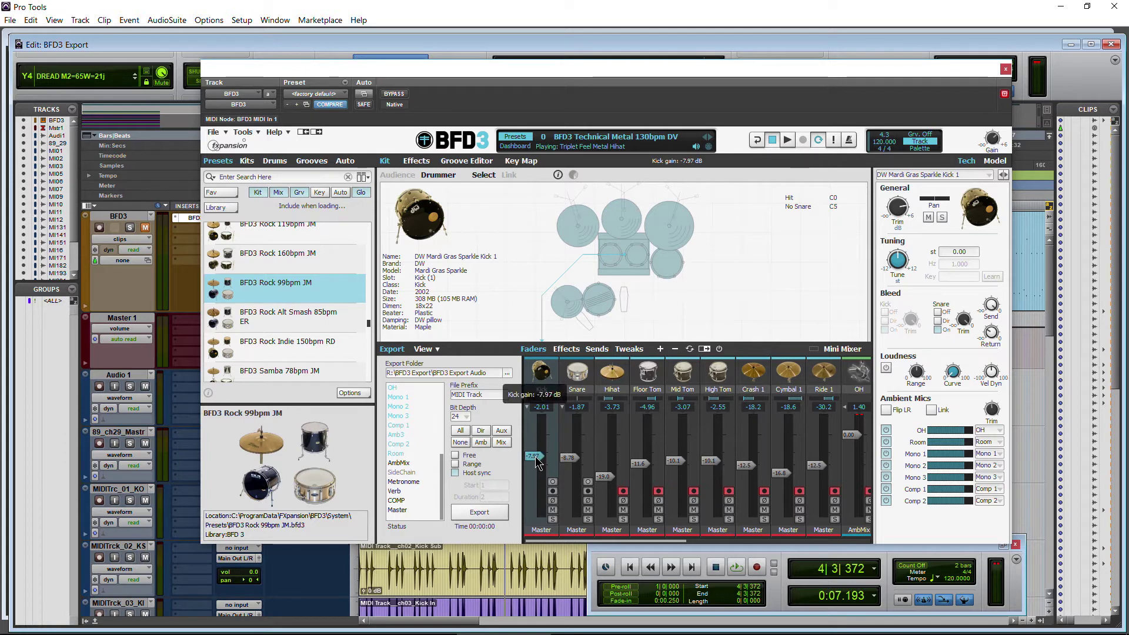
pyautogui.moveTo(536, 472); pyautogui.dragTo(536, 483)
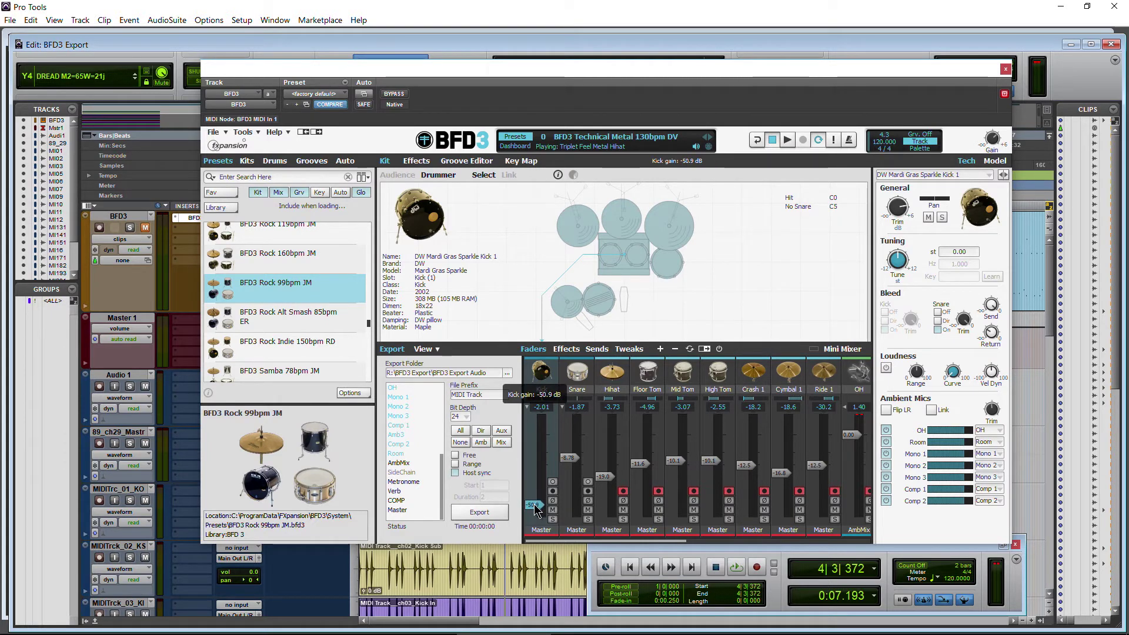
pyautogui.click(465, 445)
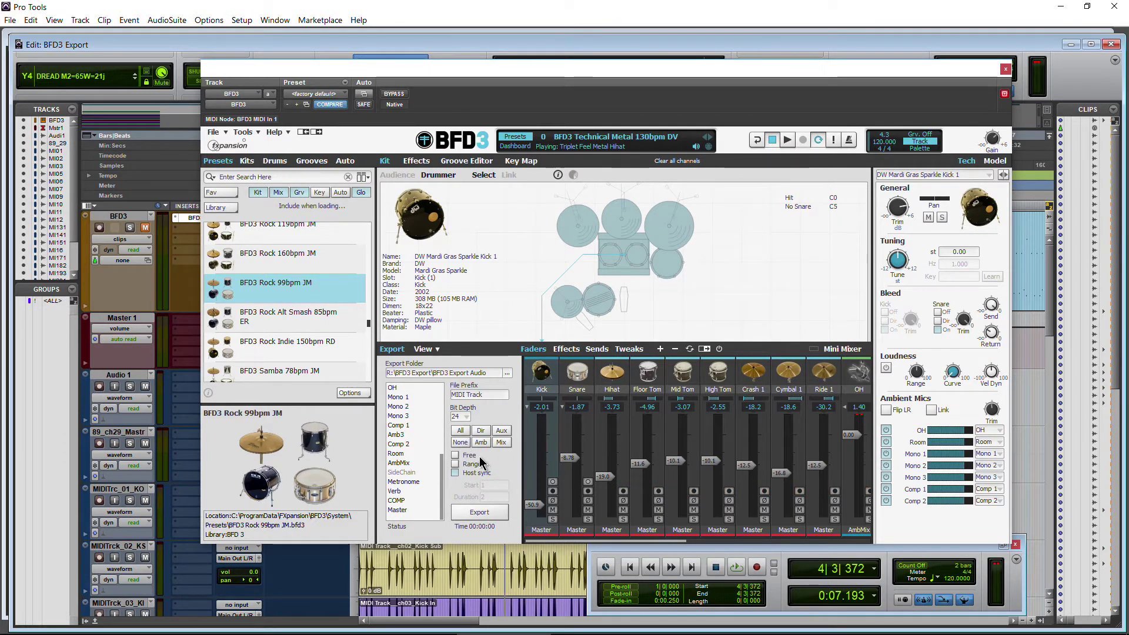
# Arm only the Kick mix-down channel for export and set the file prefix to KICK
pyautogui.scroll(5, 414, 445)
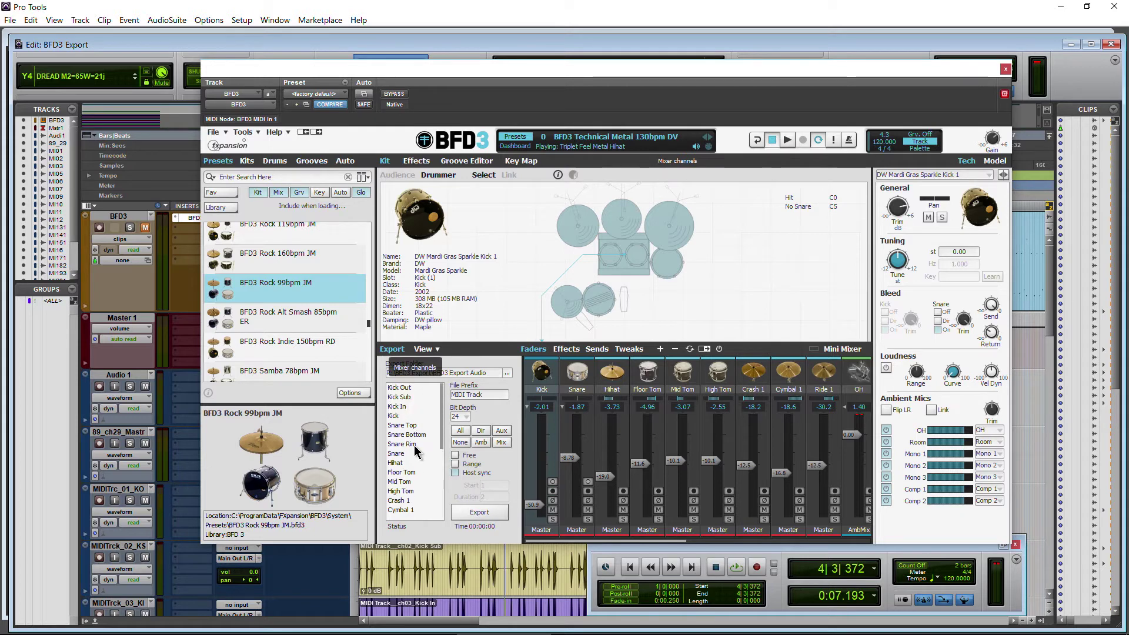
pyautogui.click(393, 415)
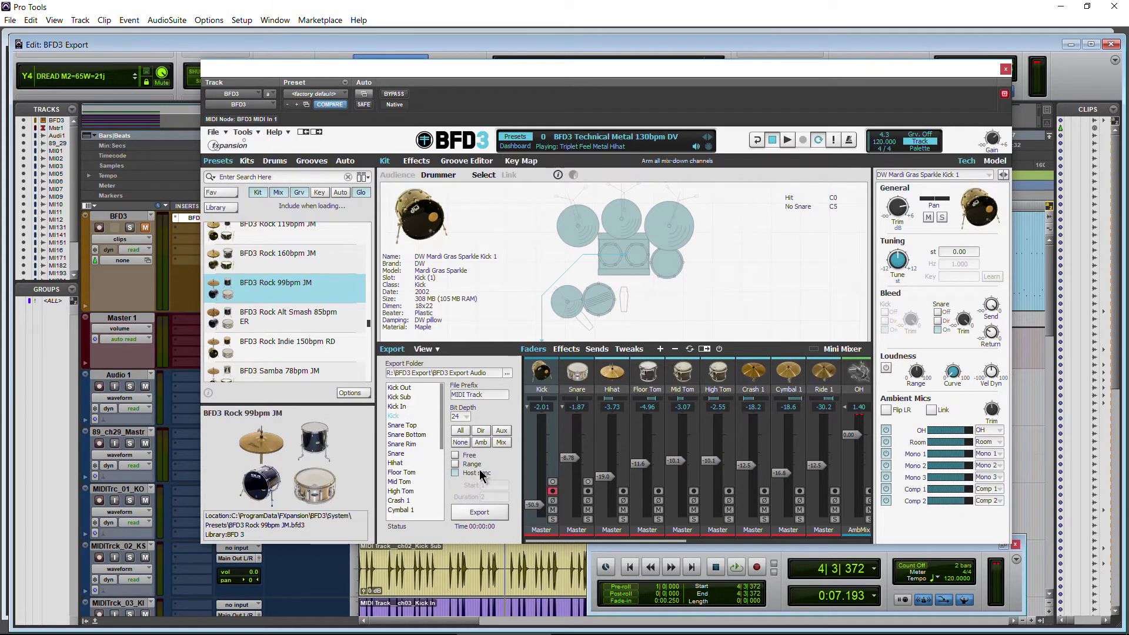
pyautogui.click(479, 394)
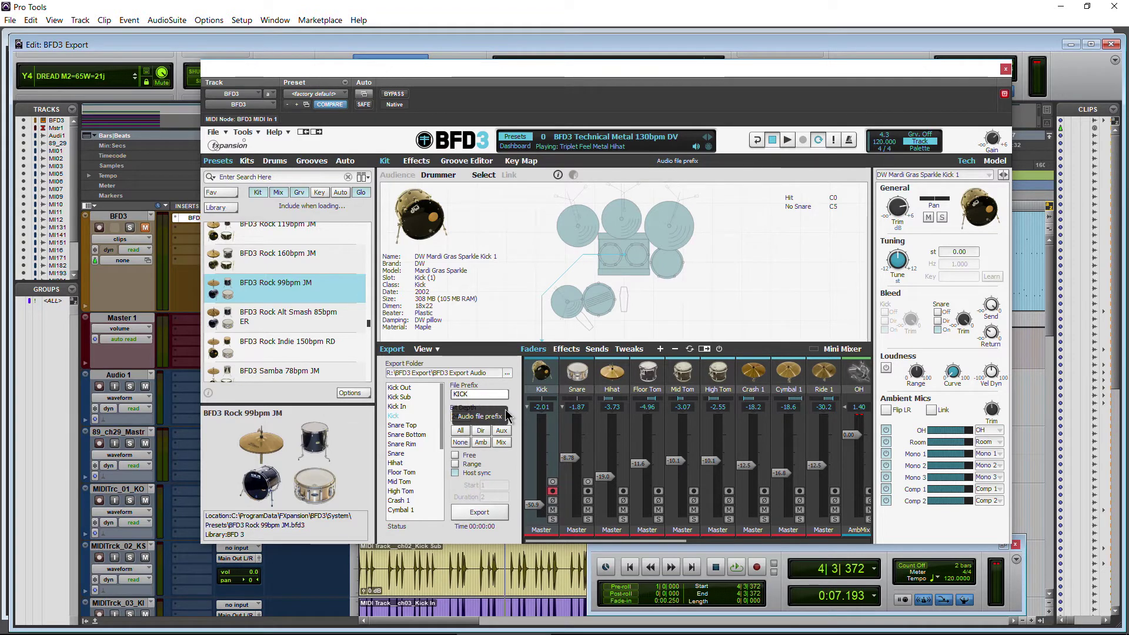
pyautogui.press('Return')
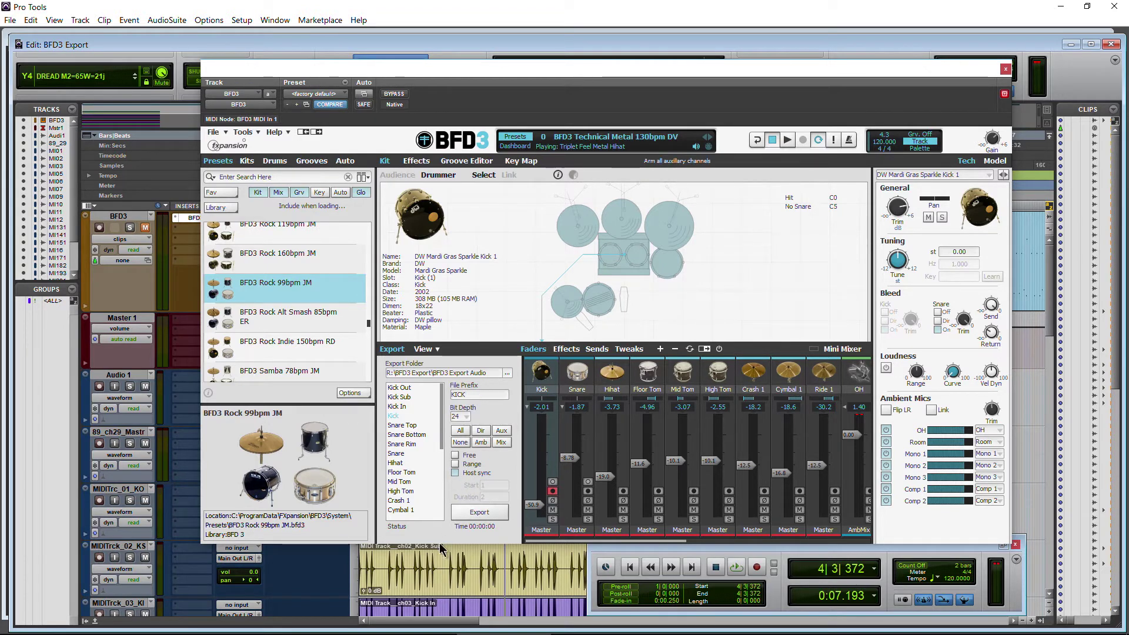
# Export the Kick channel in host sync by playing the session from the start to about 3|4|950
pyautogui.click(478, 513)
pyautogui.click(629, 566)
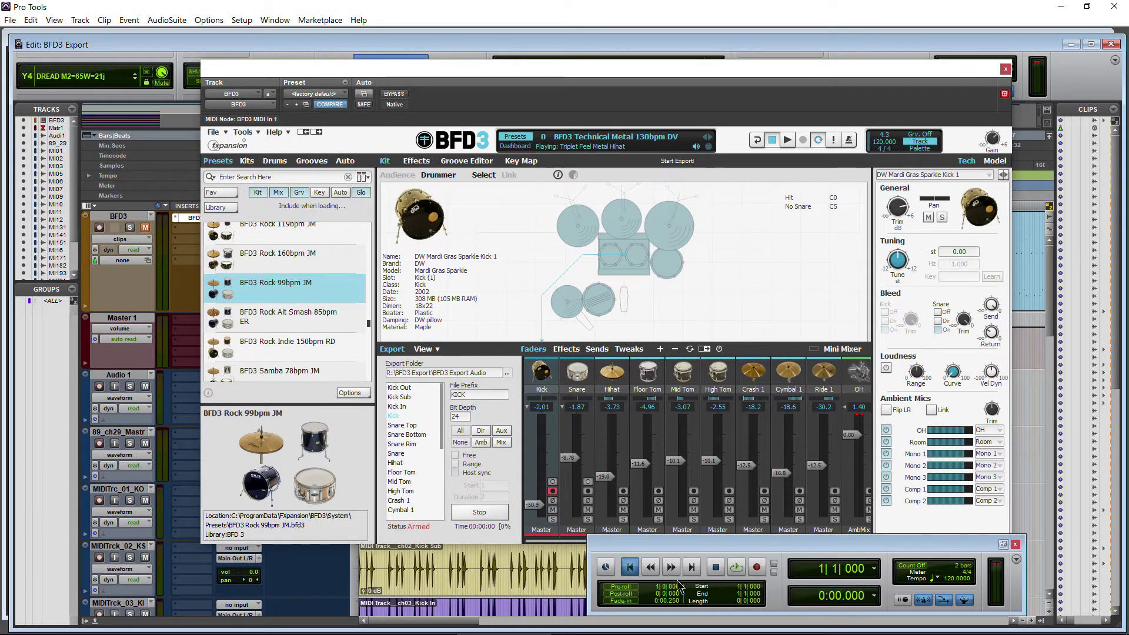
pyautogui.click(736, 567)
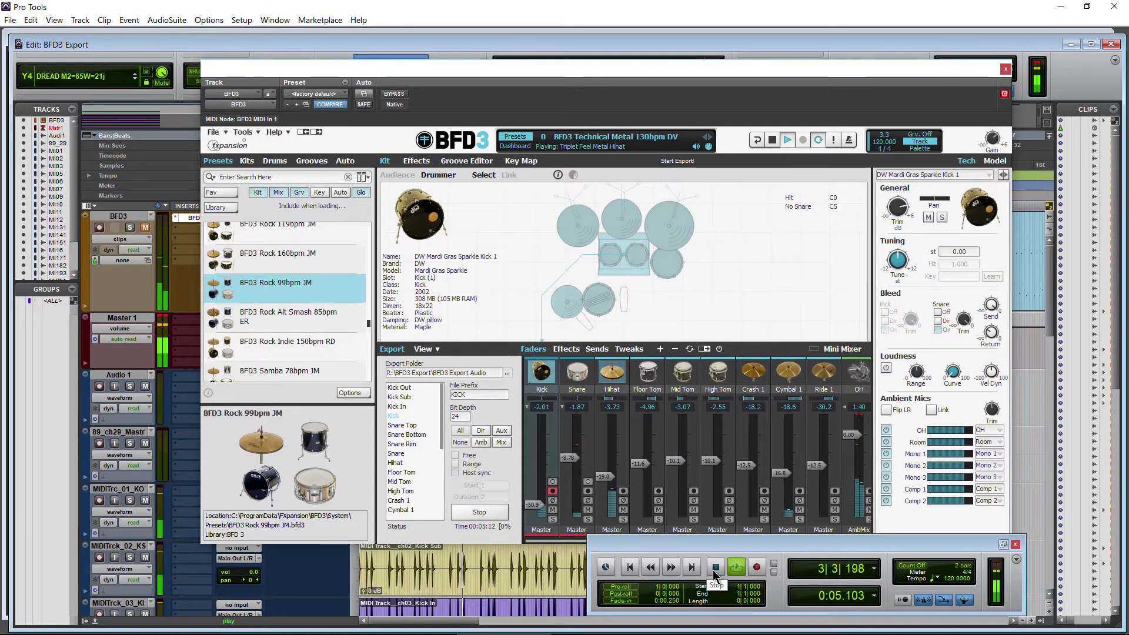
pyautogui.click(716, 568)
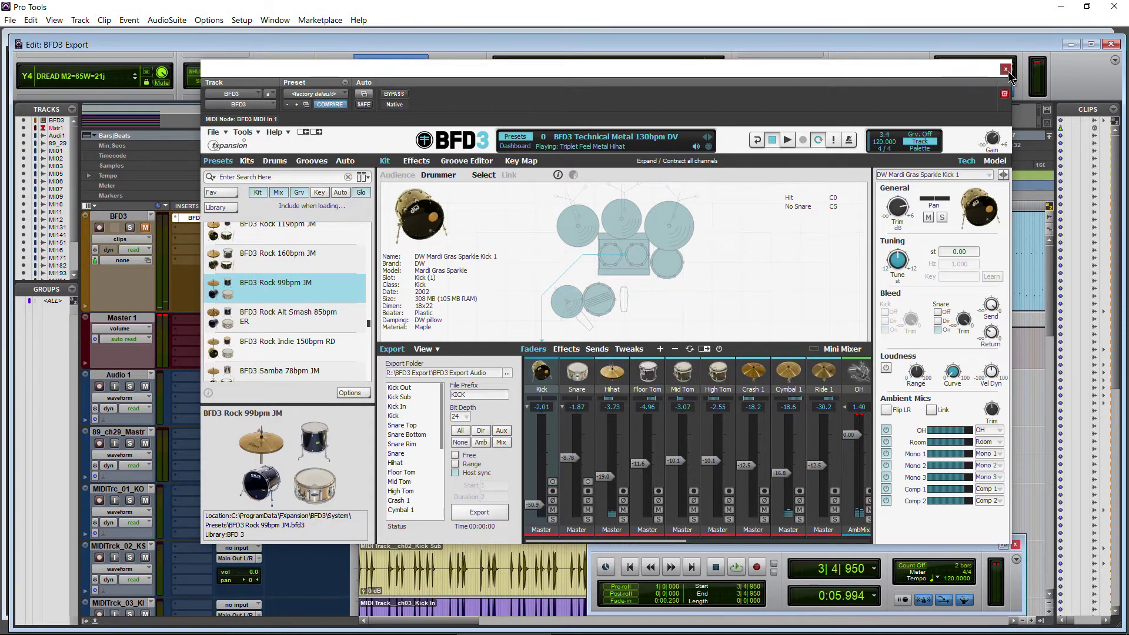
# Close the BFD3 plugin, move the BFD3 MIDI clip to 46|1|480, and return the playhead to the session start
pyautogui.click(1005, 70)
pyautogui.scroll(-6, 348, 360)
pyautogui.scroll(6, 349, 360)
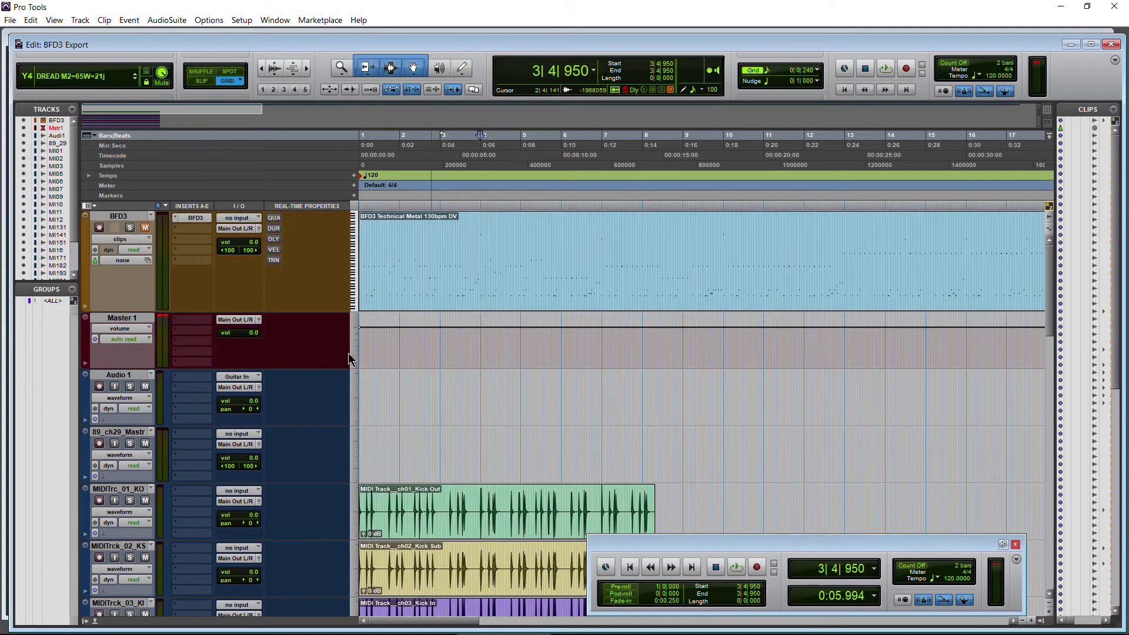
pyautogui.click(628, 568)
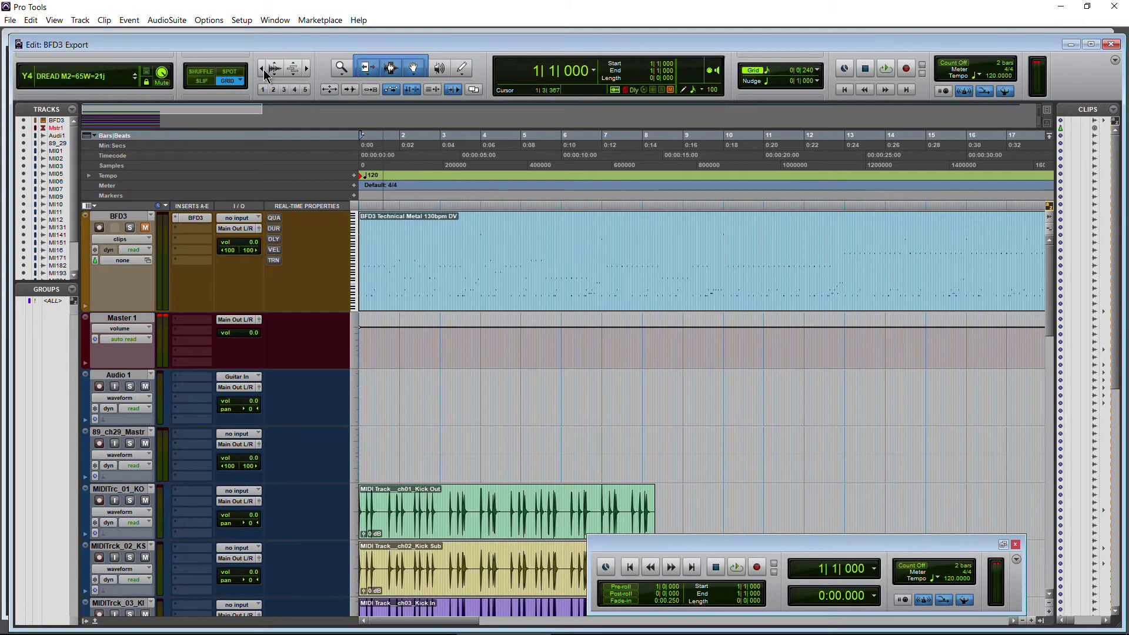
pyautogui.click(264, 69)
pyautogui.moveTo(396, 281); pyautogui.dragTo(734, 285)
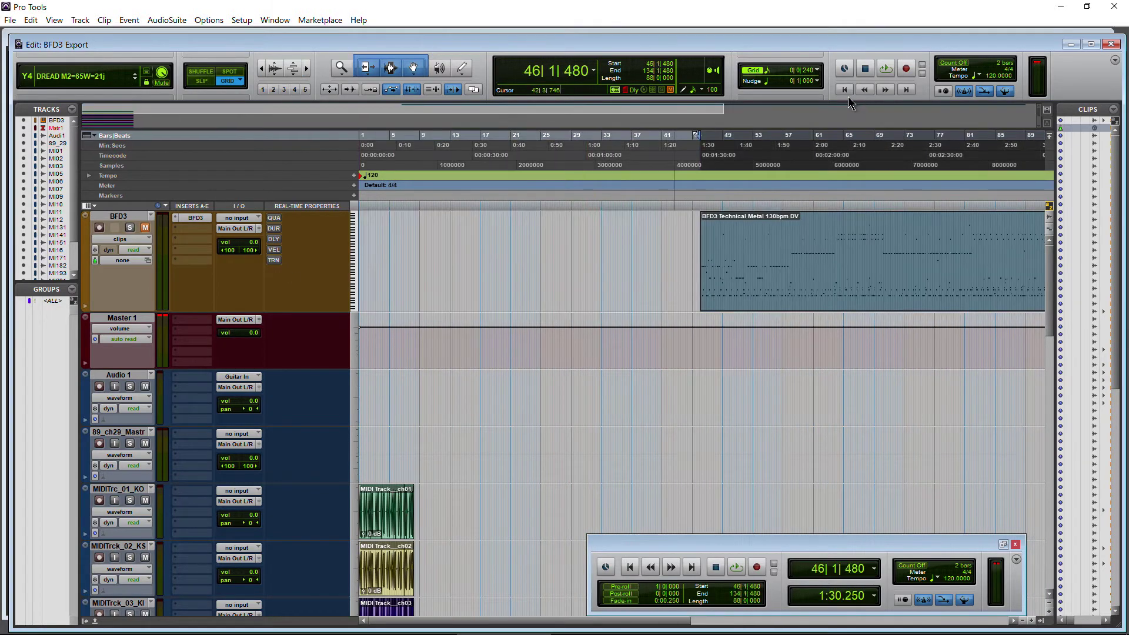
pyautogui.click(844, 90)
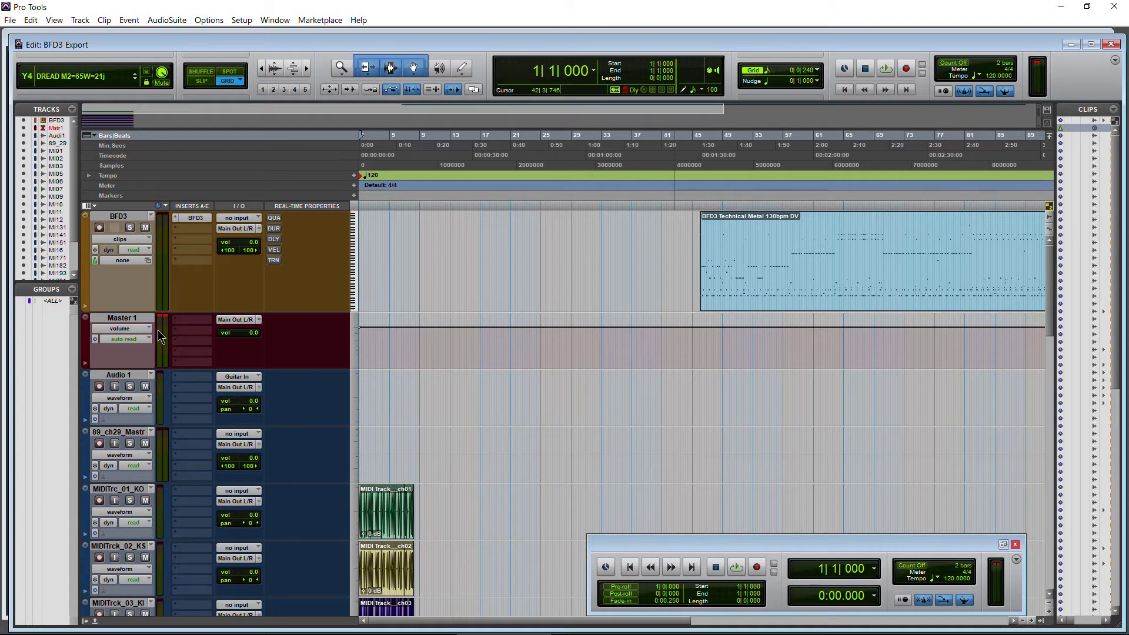
# Import KICK__ch04_Kick from the BFD3 Export Audio folder as a new audio track
pyautogui.click(222, 625)
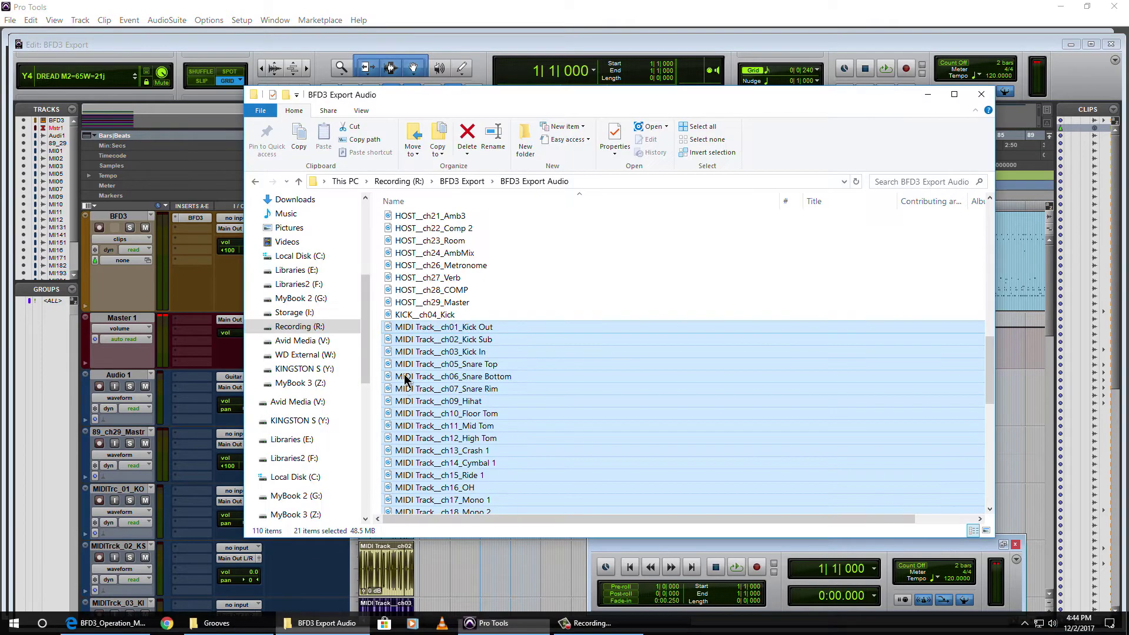
pyautogui.click(415, 316)
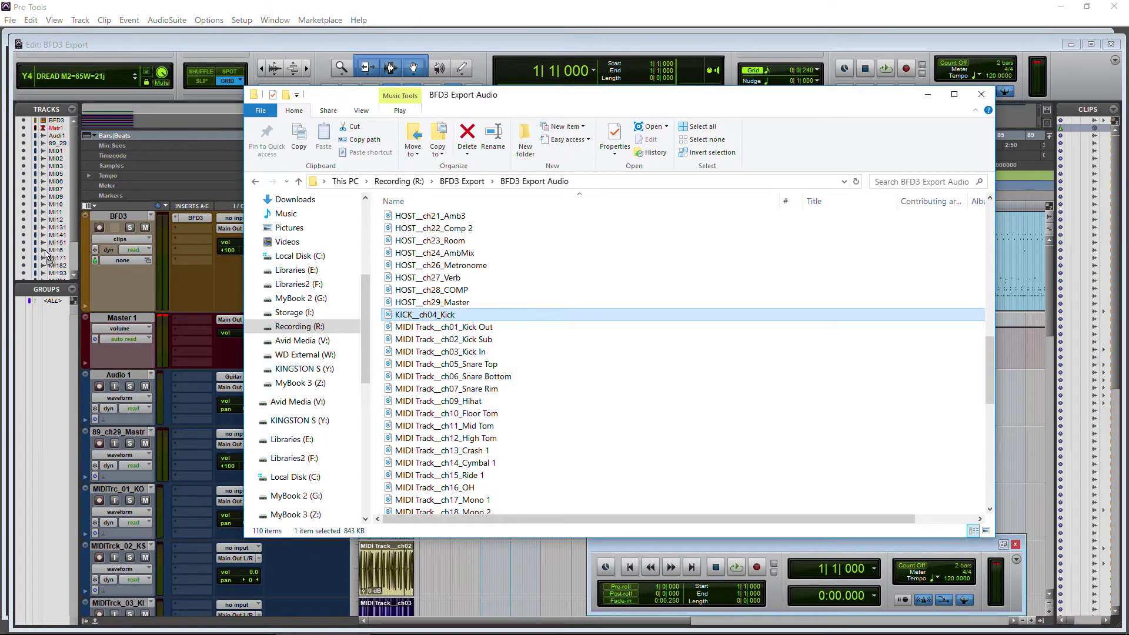
pyautogui.click(47, 256)
pyautogui.scroll(-20, 252, 369)
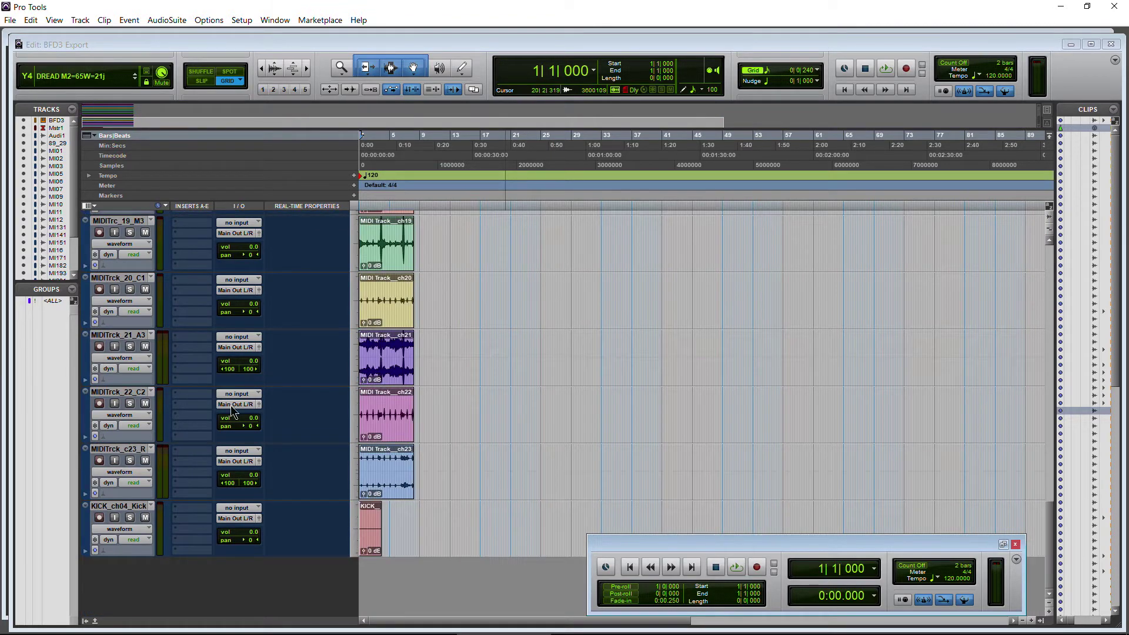
# Solo the imported Kick track, play it from the start, raise its volume to +12.0 dB, and return to the session start
pyautogui.doubleClick(368, 528)
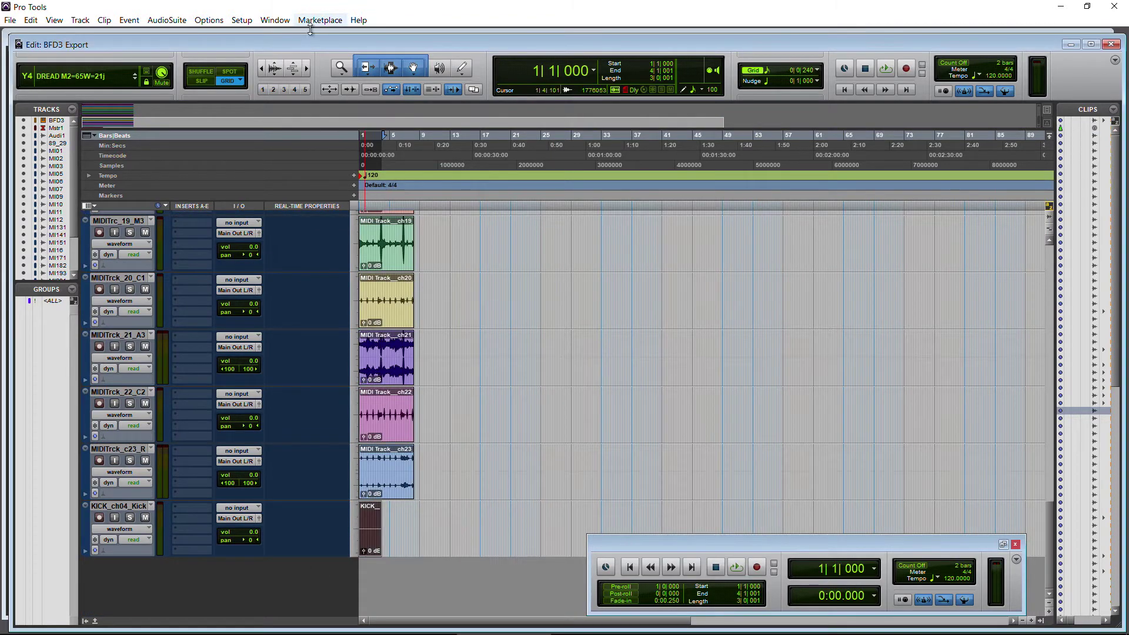
pyautogui.click(306, 70)
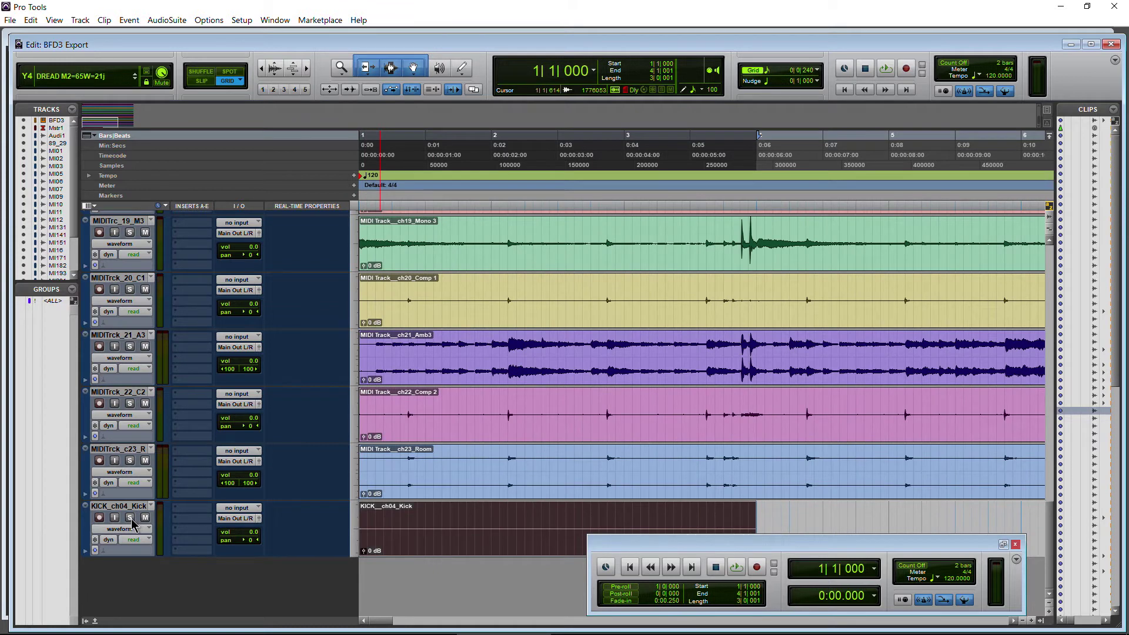
pyautogui.click(131, 519)
pyautogui.press('space')
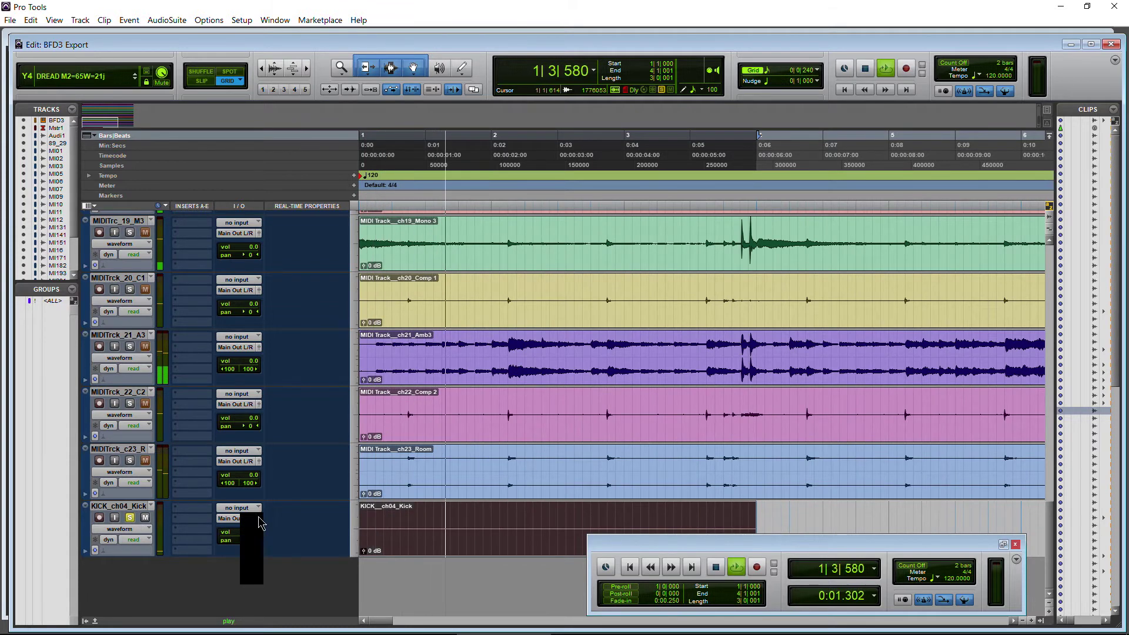
pyautogui.moveTo(261, 523); pyautogui.dragTo(258, 518)
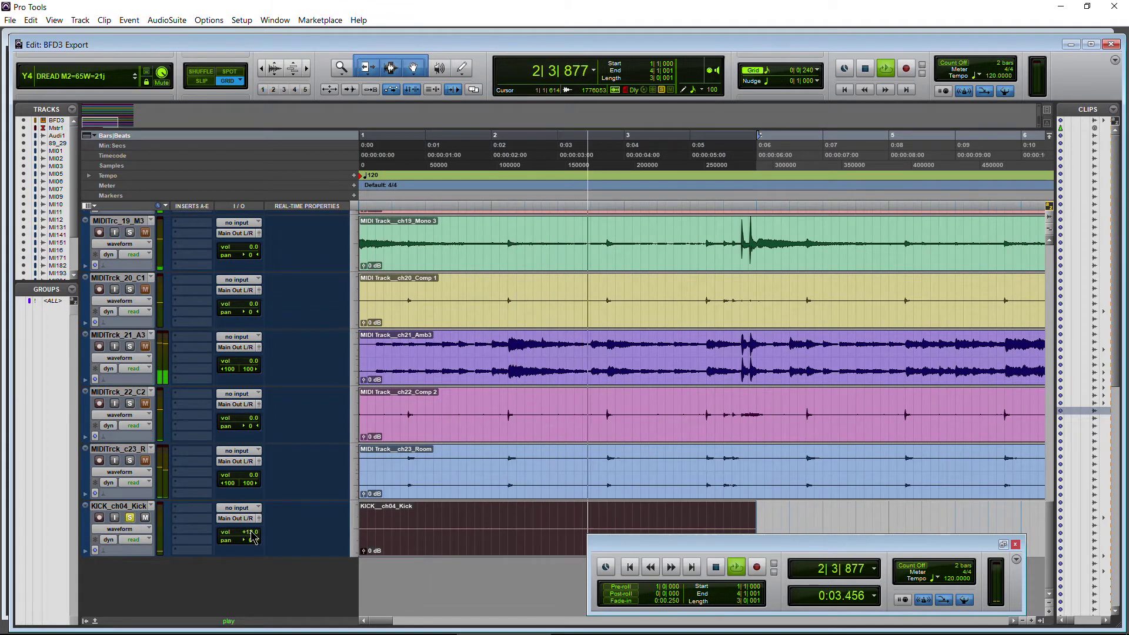
pyautogui.press('space')
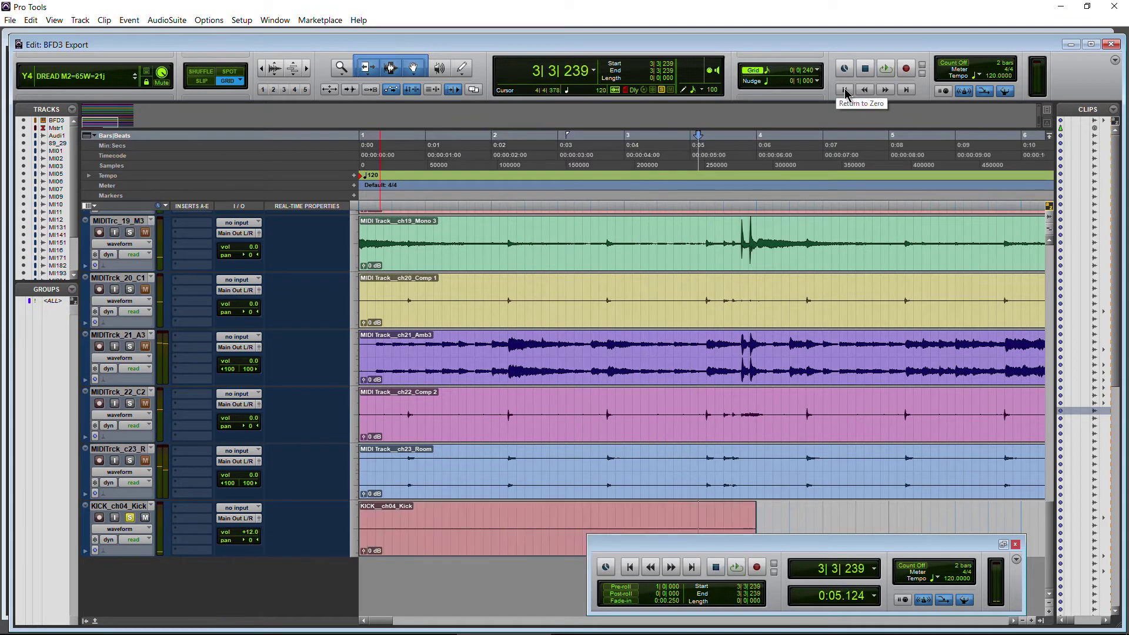
pyautogui.click(845, 90)
# Reopen the BFD3 plugin, hide the export settings, and raise the Kick channel fader to -4.80 dB
pyautogui.scroll(15, 457, 314)
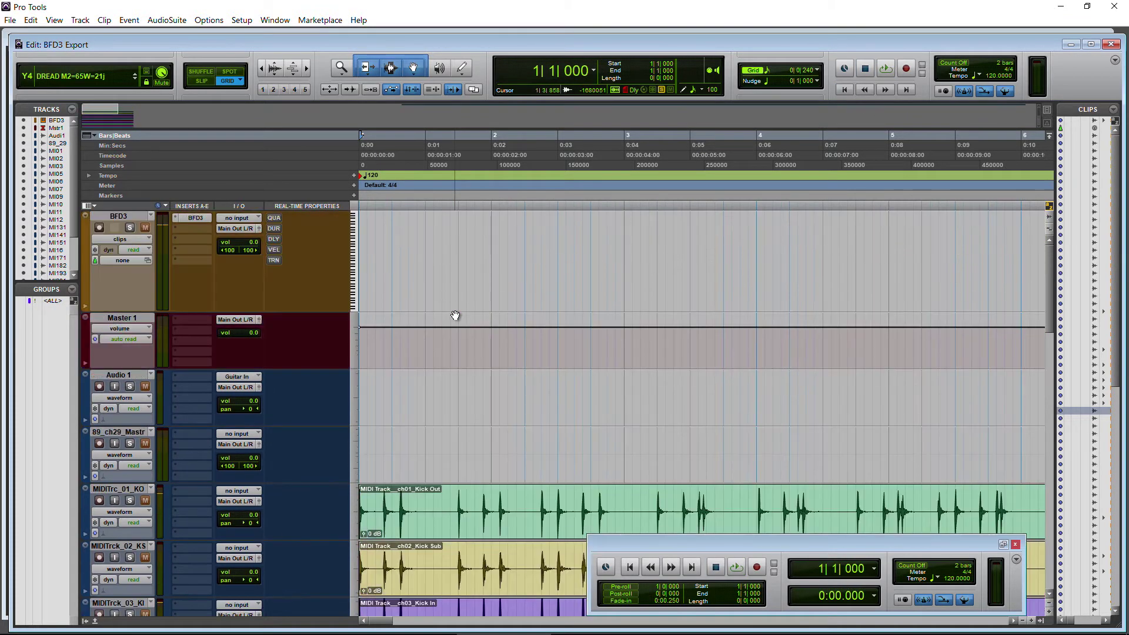
pyautogui.scroll(-3, 189, 358)
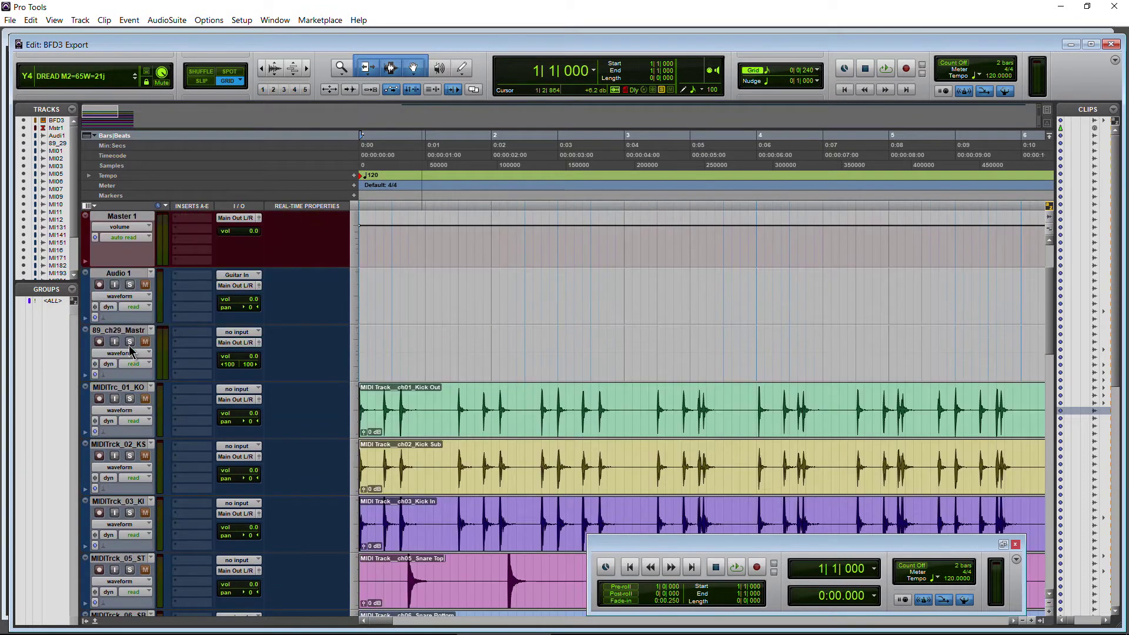
pyautogui.scroll(3, 164, 299)
pyautogui.click(196, 219)
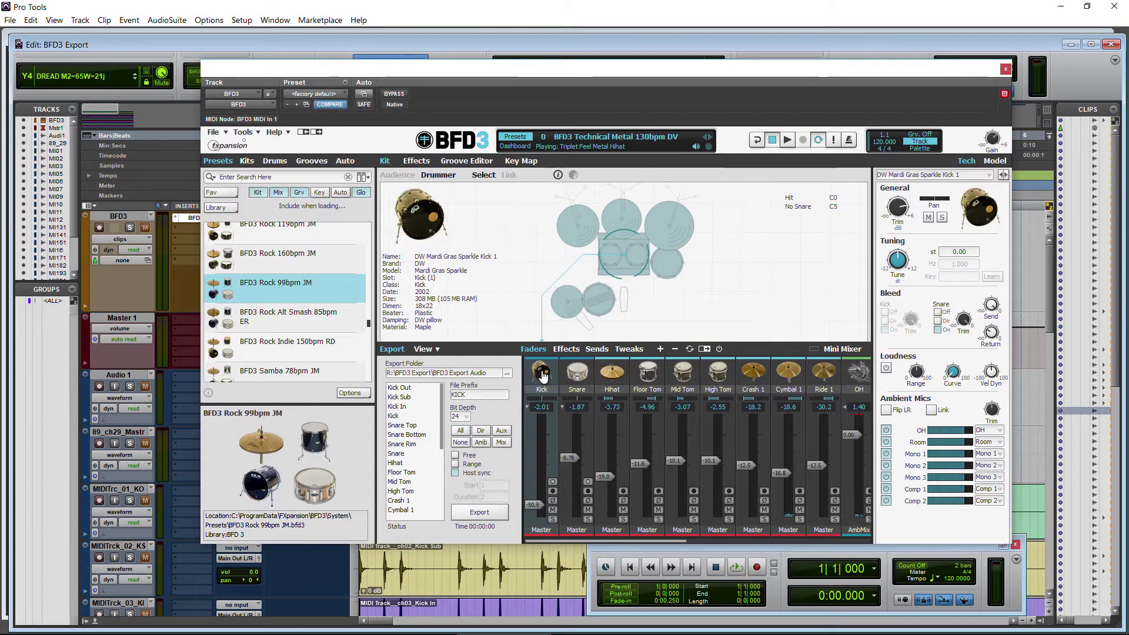
pyautogui.click(392, 349)
pyautogui.moveTo(388, 504); pyautogui.dragTo(388, 449)
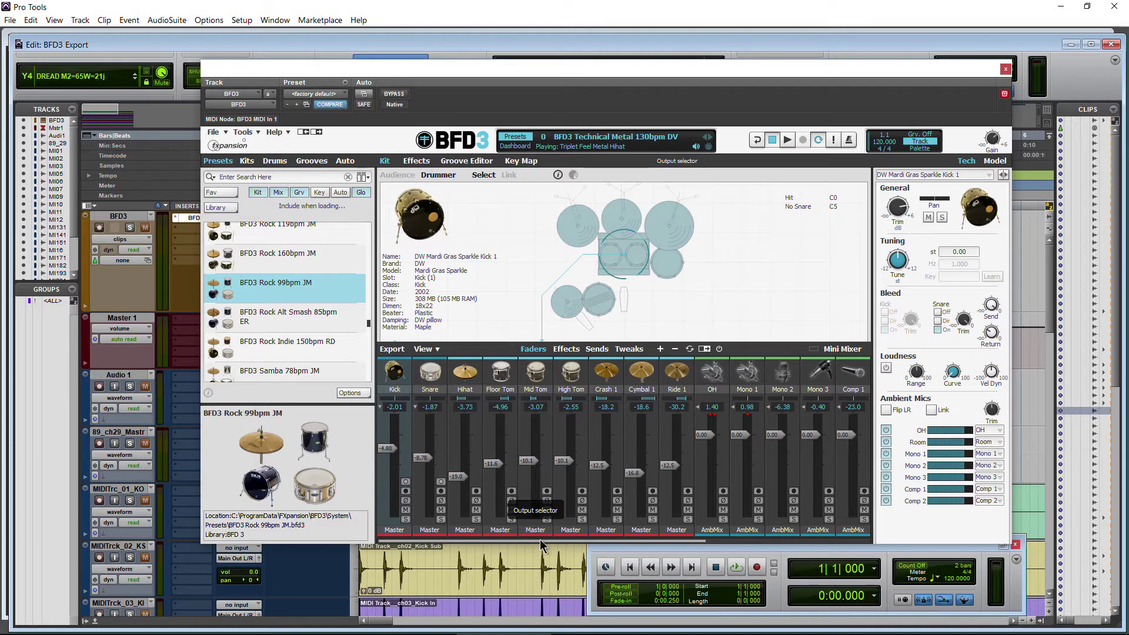
# Examine the ambient, effects and master channels in the mixer and adjust the overall plugin gain to -2.10 dB
pyautogui.moveTo(538, 540); pyautogui.dragTo(711, 536)
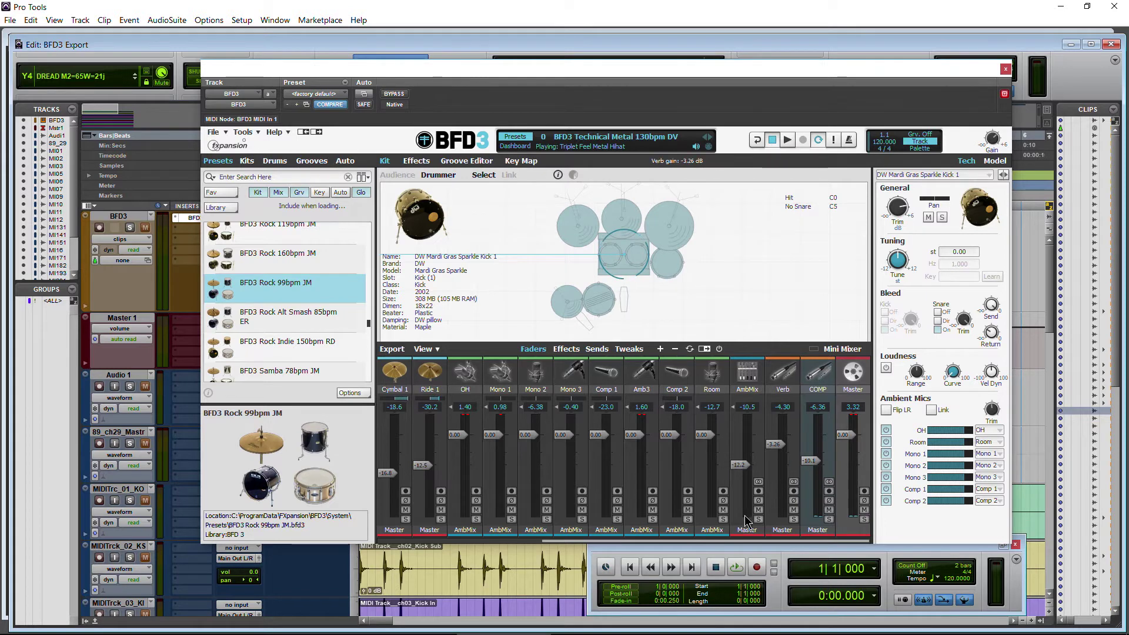
pyautogui.moveTo(995, 148); pyautogui.dragTo(992, 183)
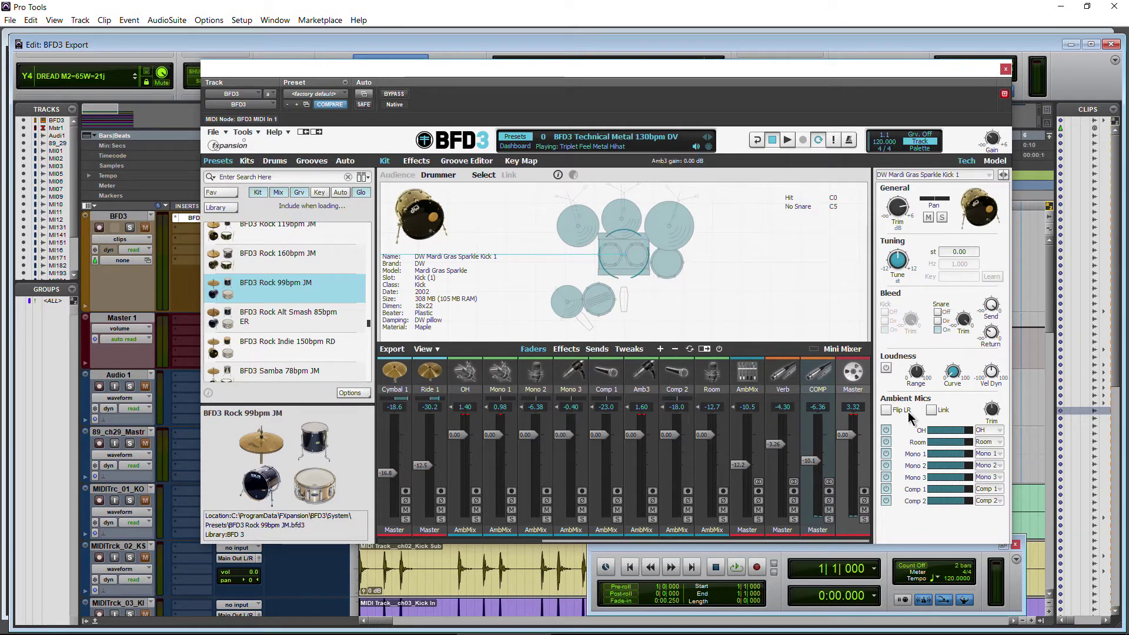
pyautogui.moveTo(997, 135); pyautogui.dragTo(991, 96)
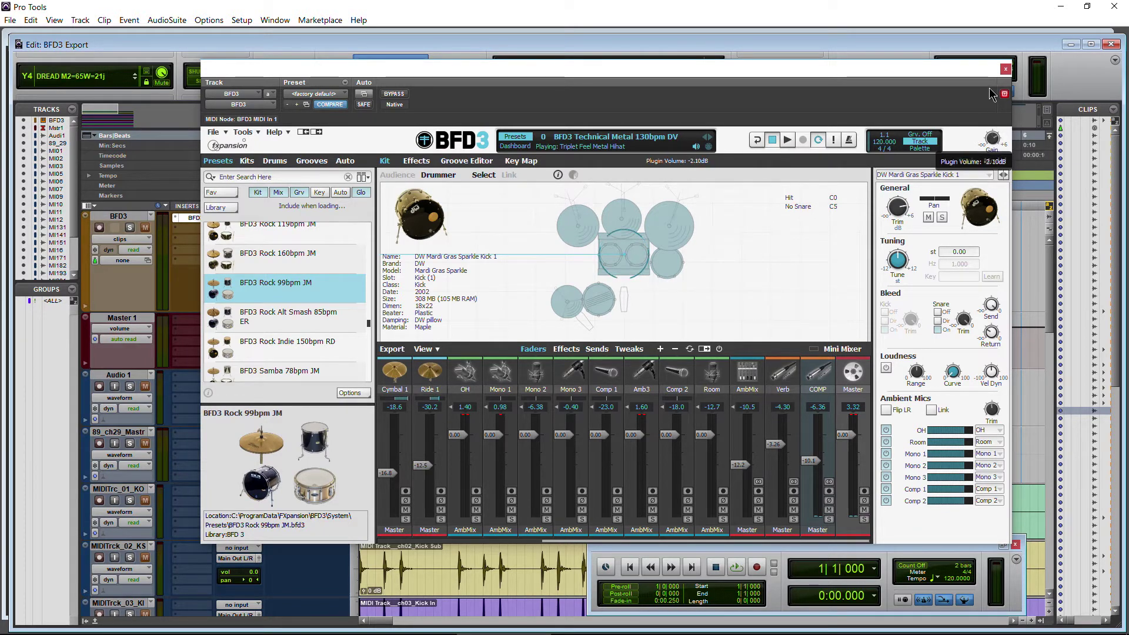
# Show the audio export settings again and look through the mixer's direct, ambient and auxiliary channels alongside them
pyautogui.hscroll(-5, 567, 541)
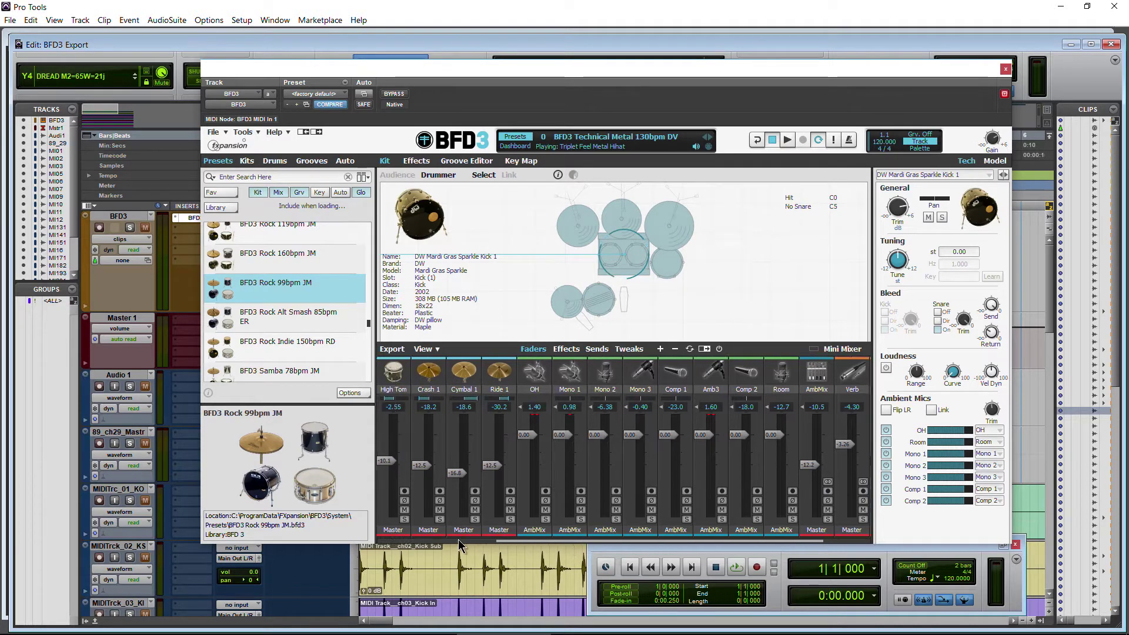
pyautogui.click(392, 349)
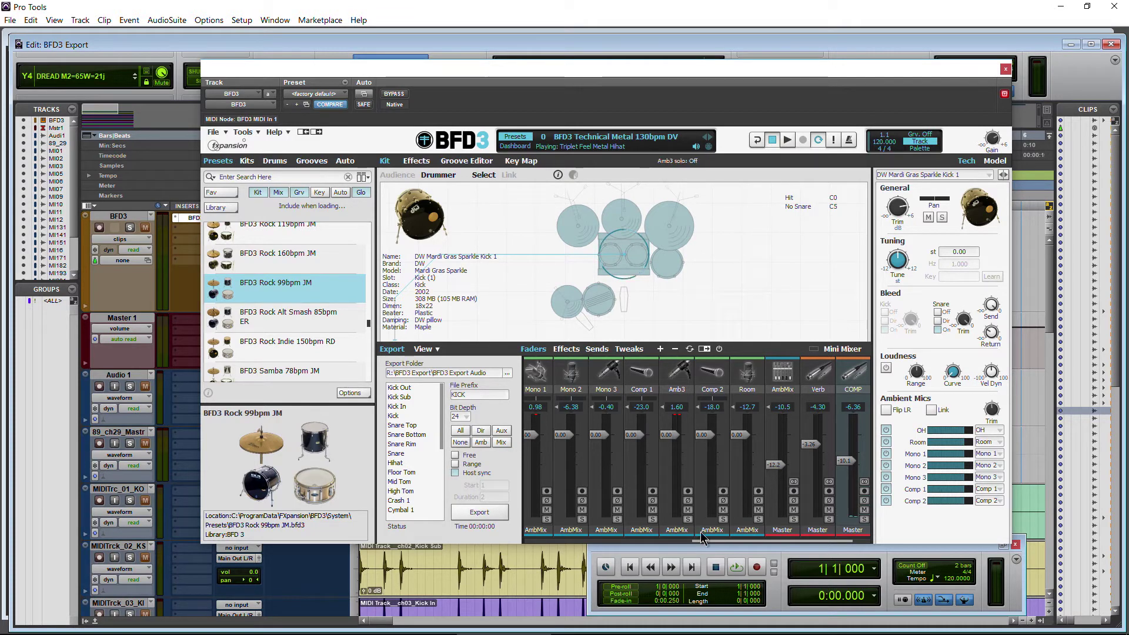
pyautogui.moveTo(708, 543); pyautogui.dragTo(665, 546)
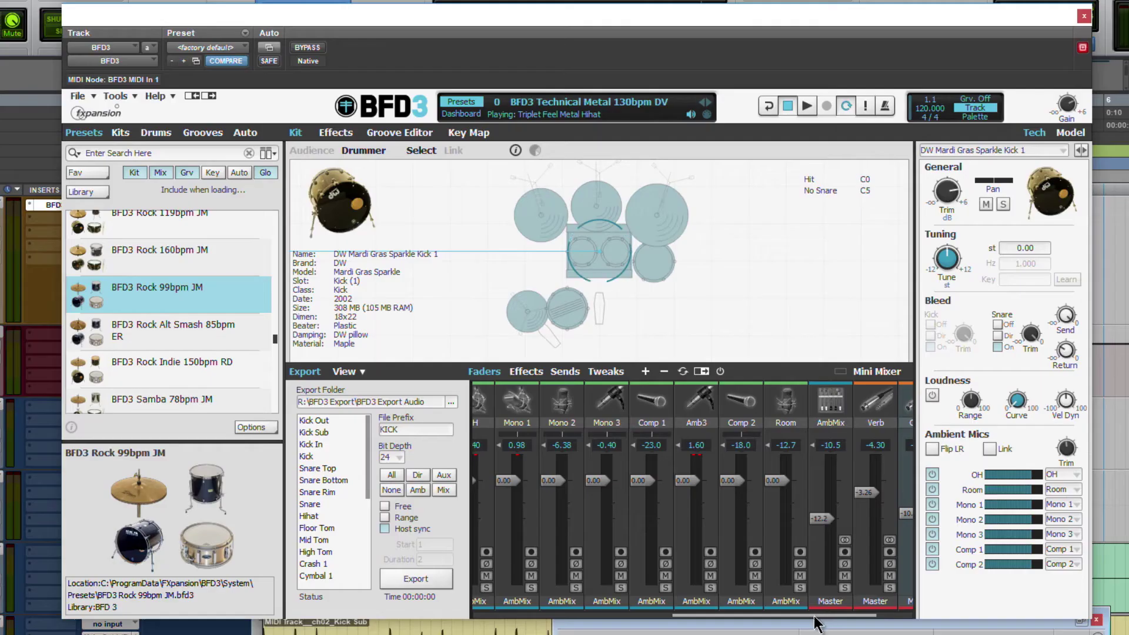
pyautogui.moveTo(814, 616); pyautogui.dragTo(617, 616)
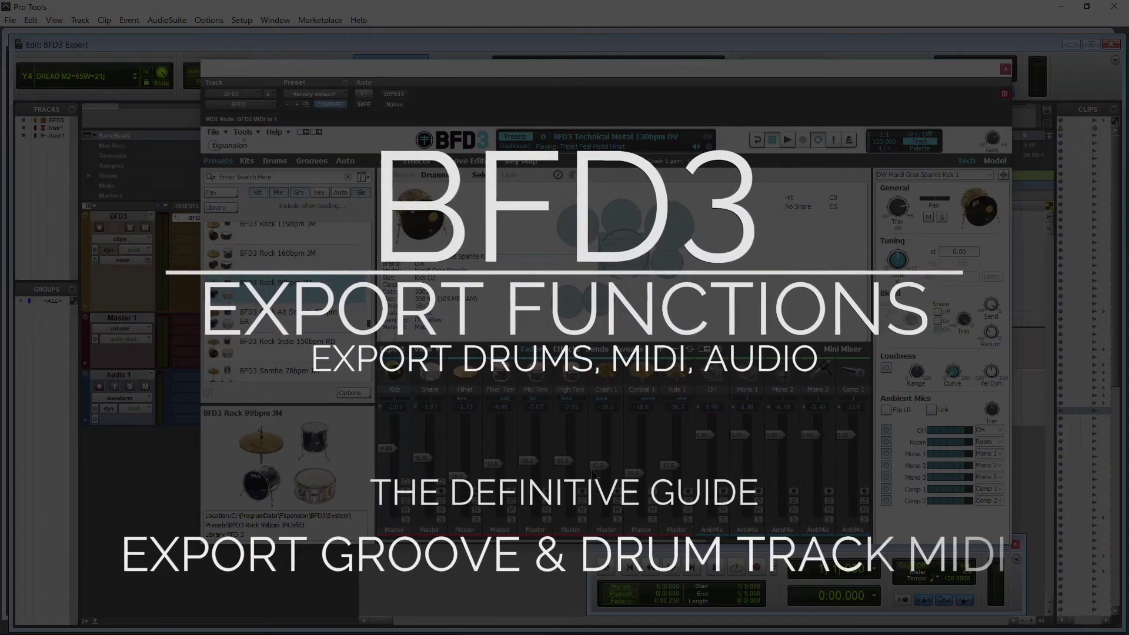
# Open the Groove Editor and review the Grooves preferences for MIDI import and MIDI and audio export
pyautogui.moveTo(539, 448)
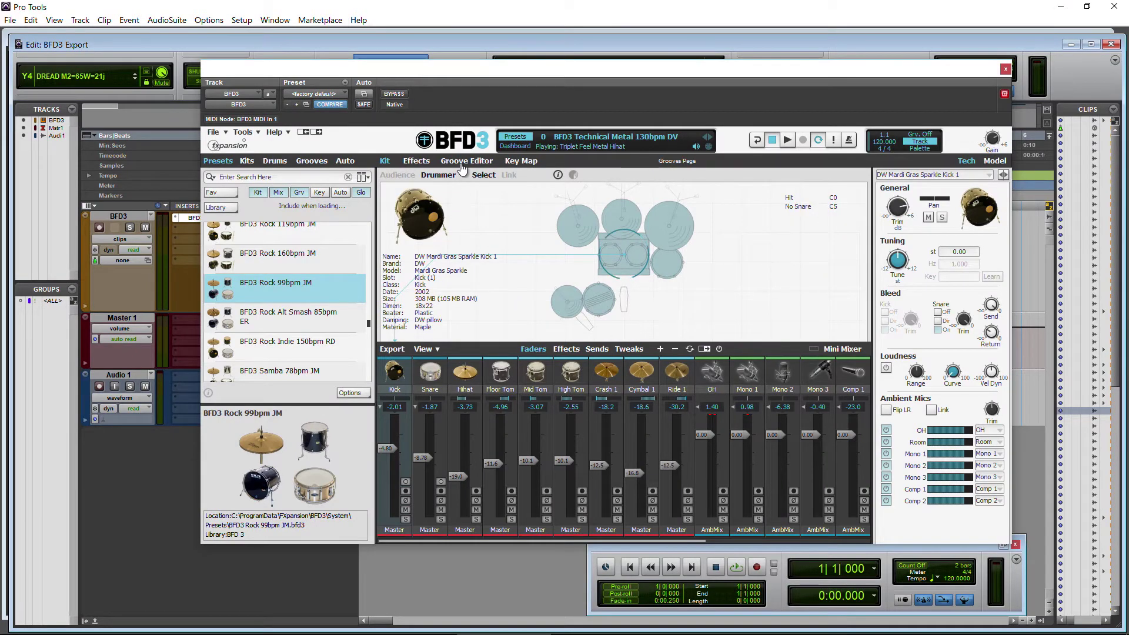
pyautogui.click(467, 161)
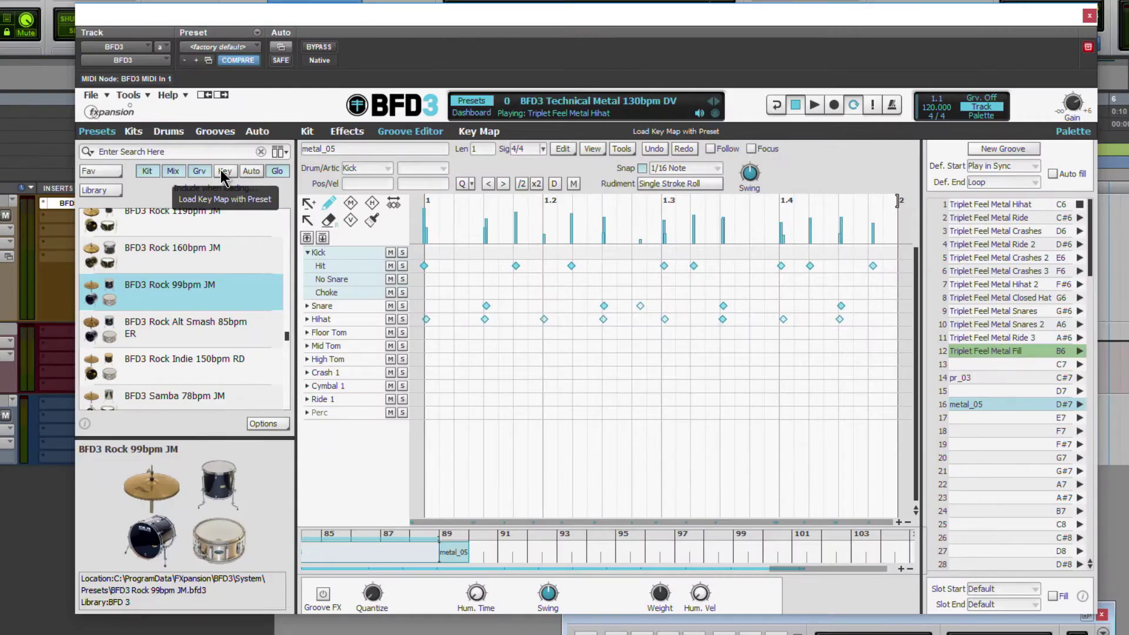
pyautogui.click(128, 94)
pyautogui.click(144, 111)
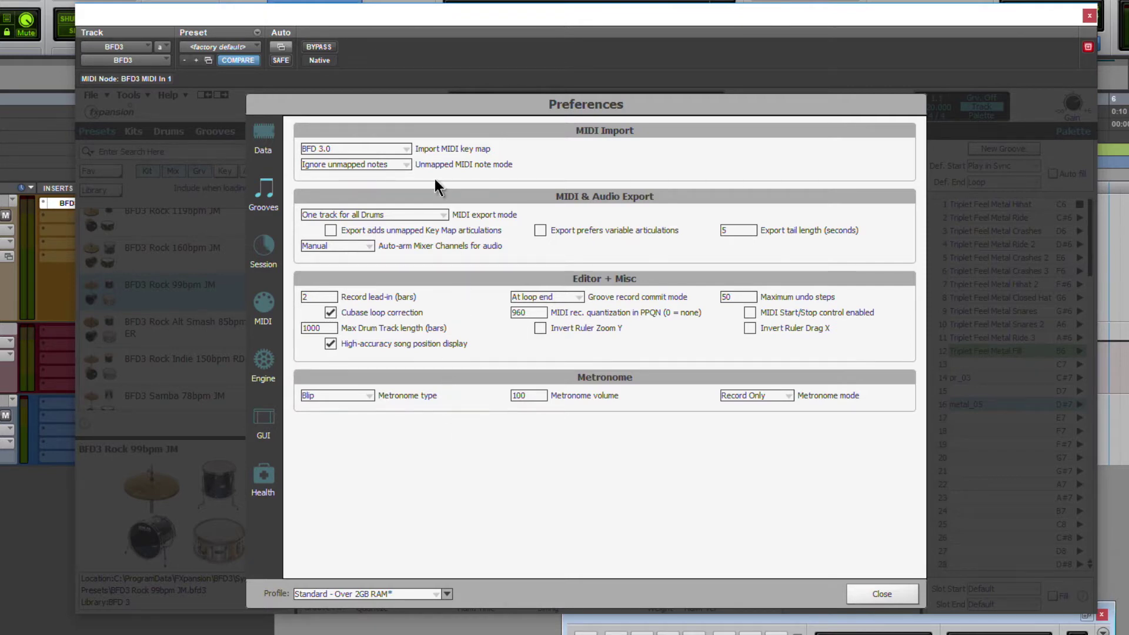
pyautogui.click(880, 594)
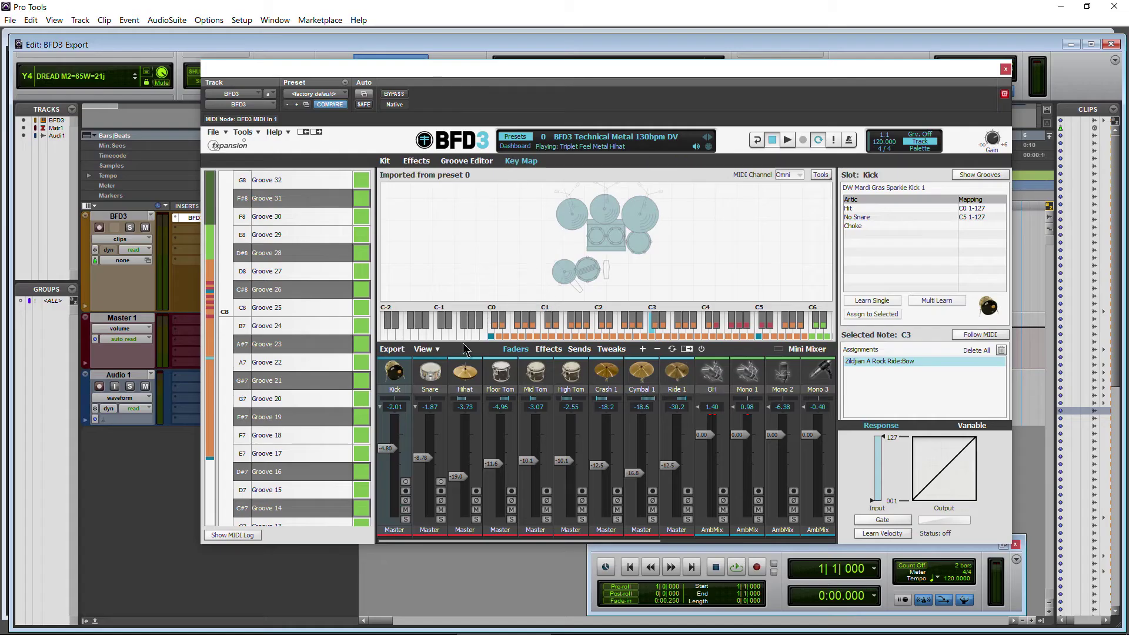
# Look through the Key Map's note list, from the groove notes down to the individual drum articulation assignments
pyautogui.scroll(-10, 323, 309)
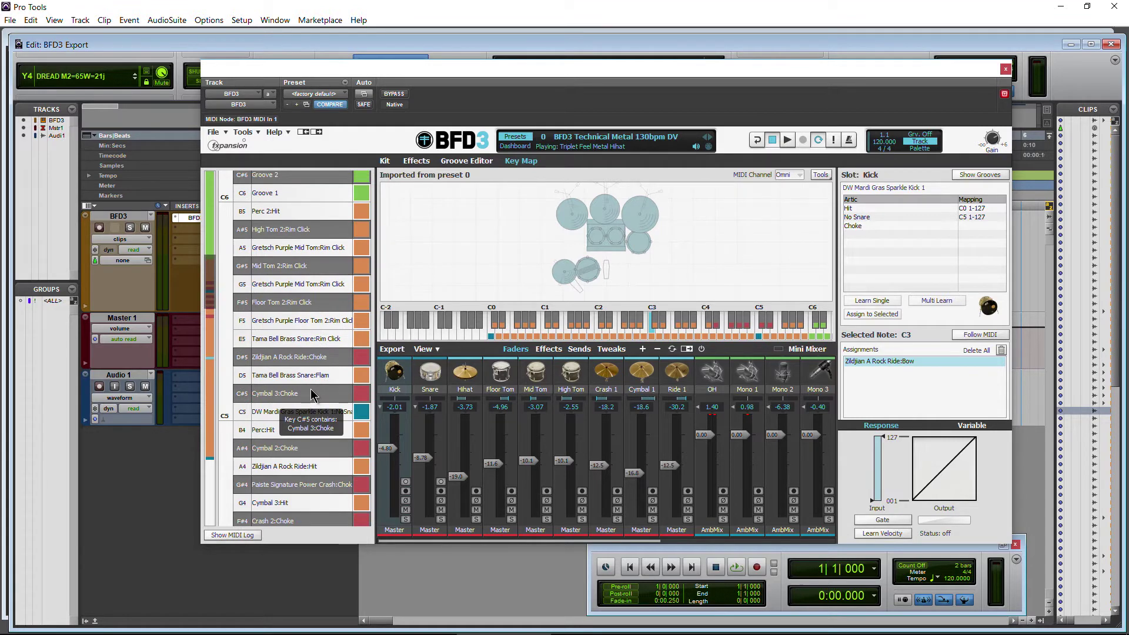
pyautogui.scroll(-6, 311, 389)
pyautogui.scroll(-3, 310, 389)
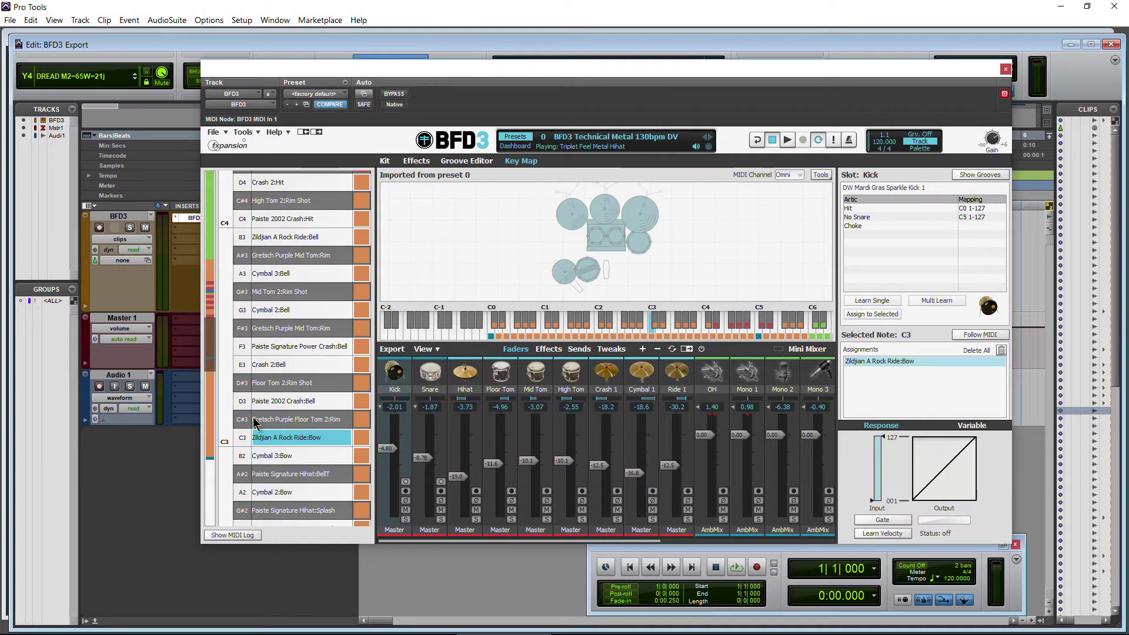
pyautogui.scroll(5, 259, 422)
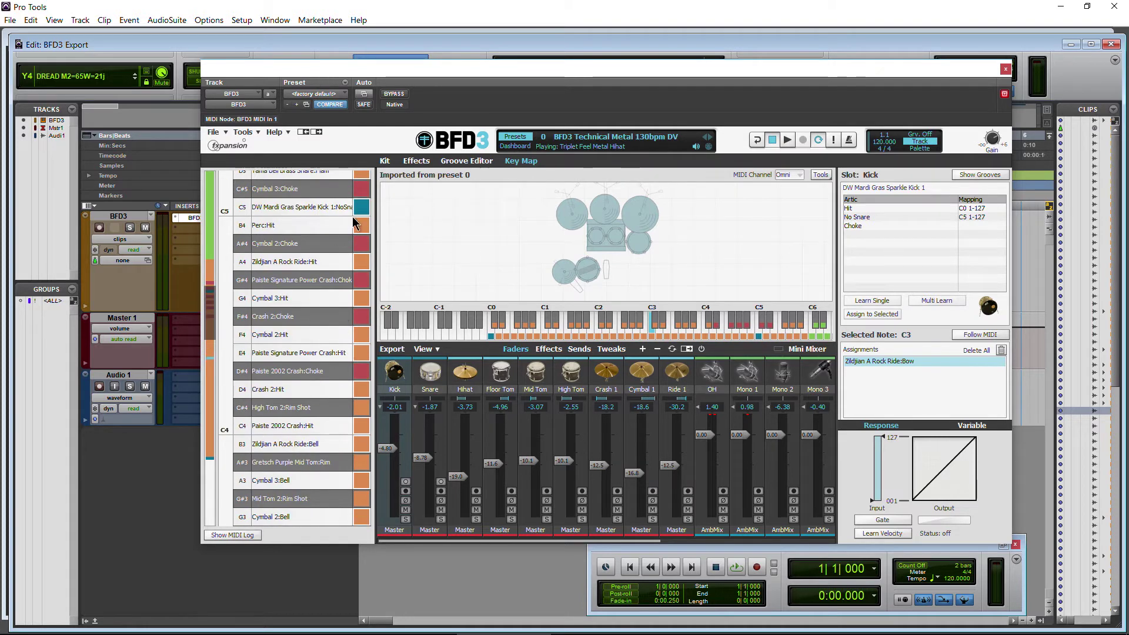
# Open the key map loading browser and look through the available software and hardware drum maps
pyautogui.click(214, 134)
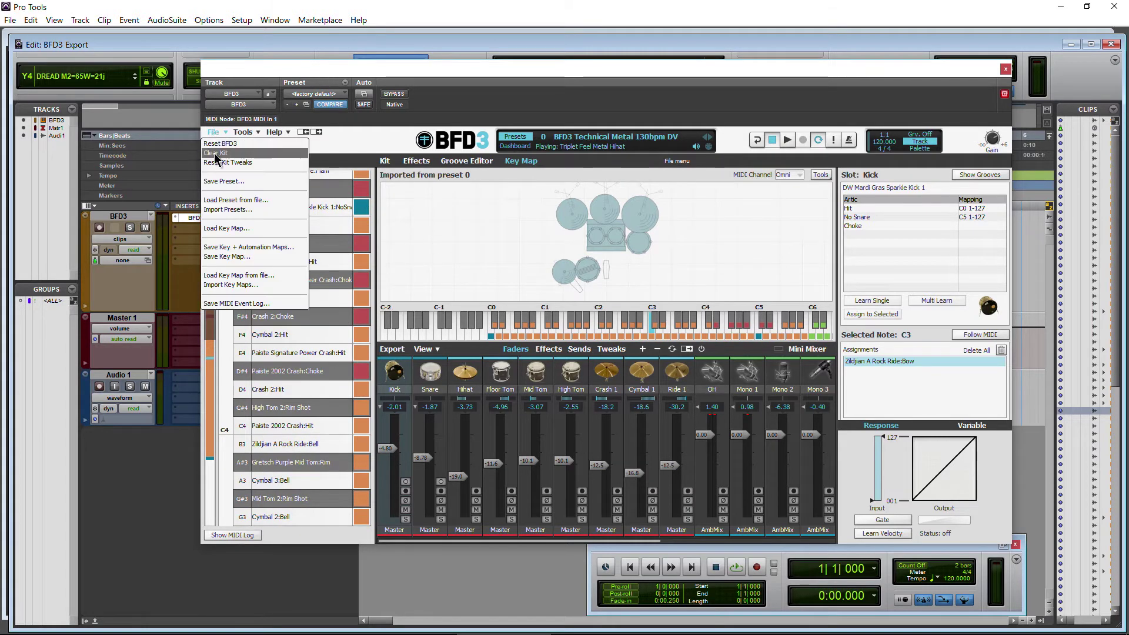
pyautogui.click(230, 228)
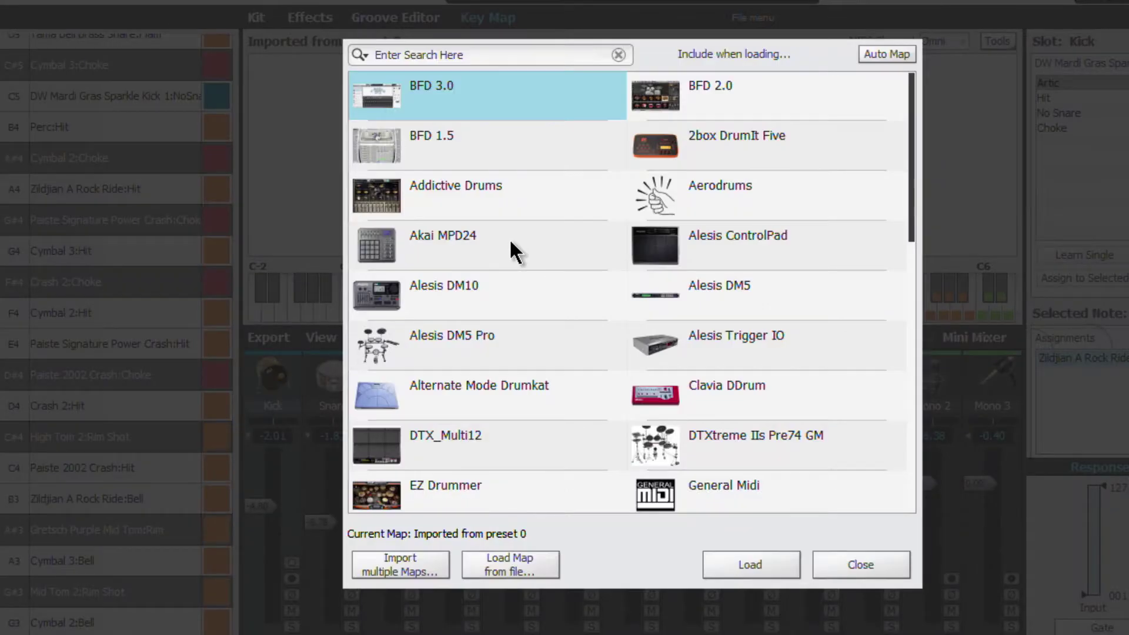
pyautogui.scroll(-5, 643, 312)
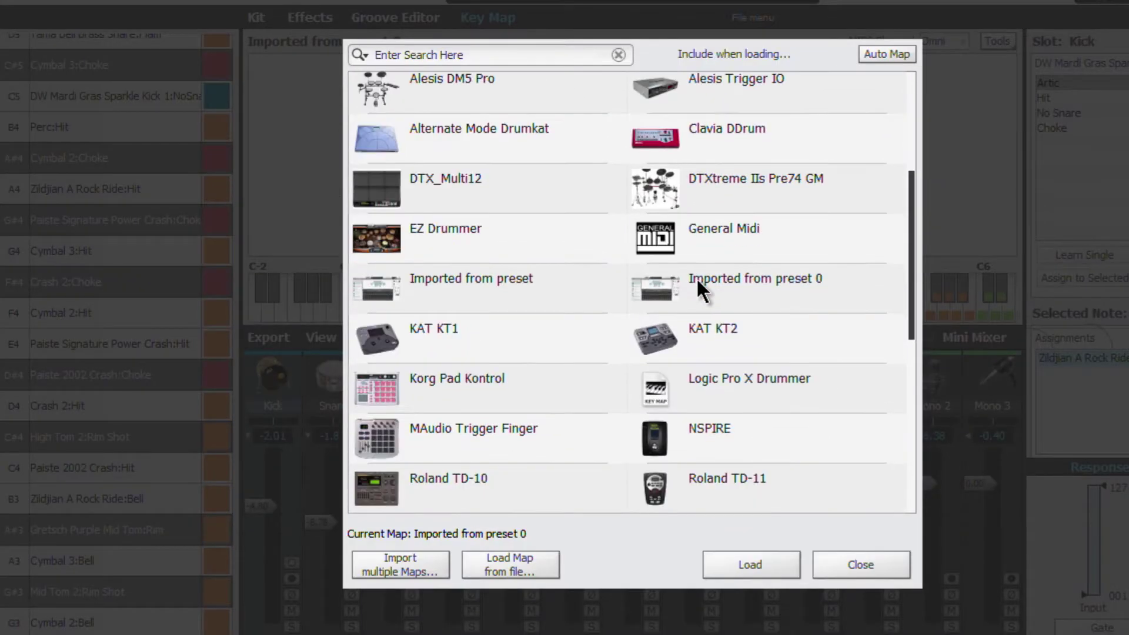
pyautogui.scroll(-5, 430, 341)
pyautogui.scroll(10, 461, 382)
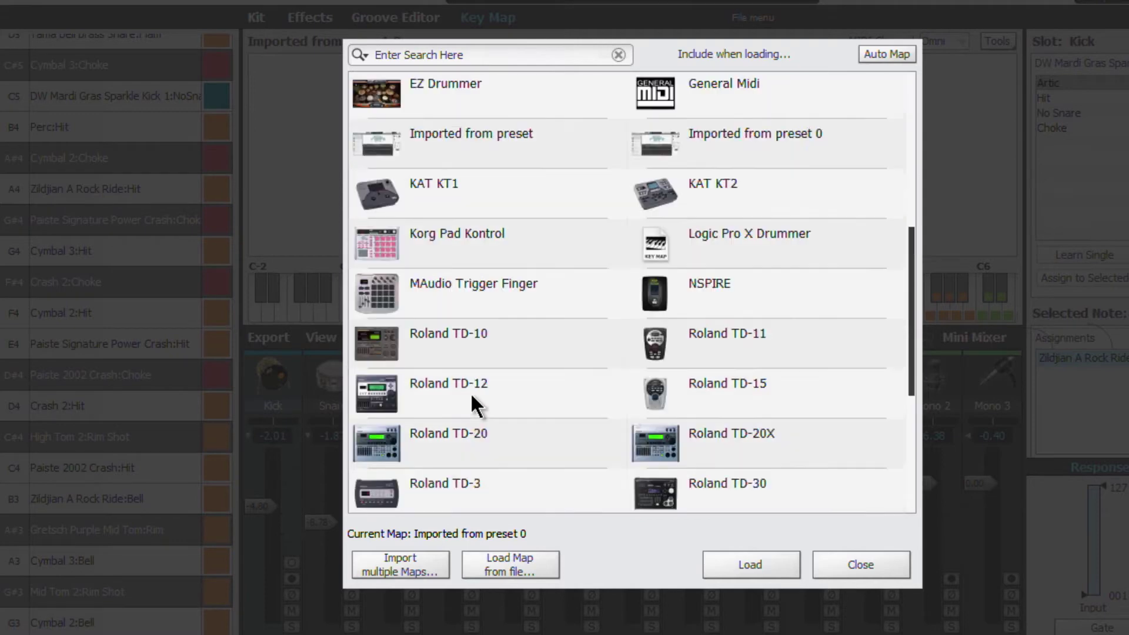
# Highlight the Addictive Drums, Akai MPD24, General Midi and BFD 3.0 key maps in turn
pyautogui.click(471, 185)
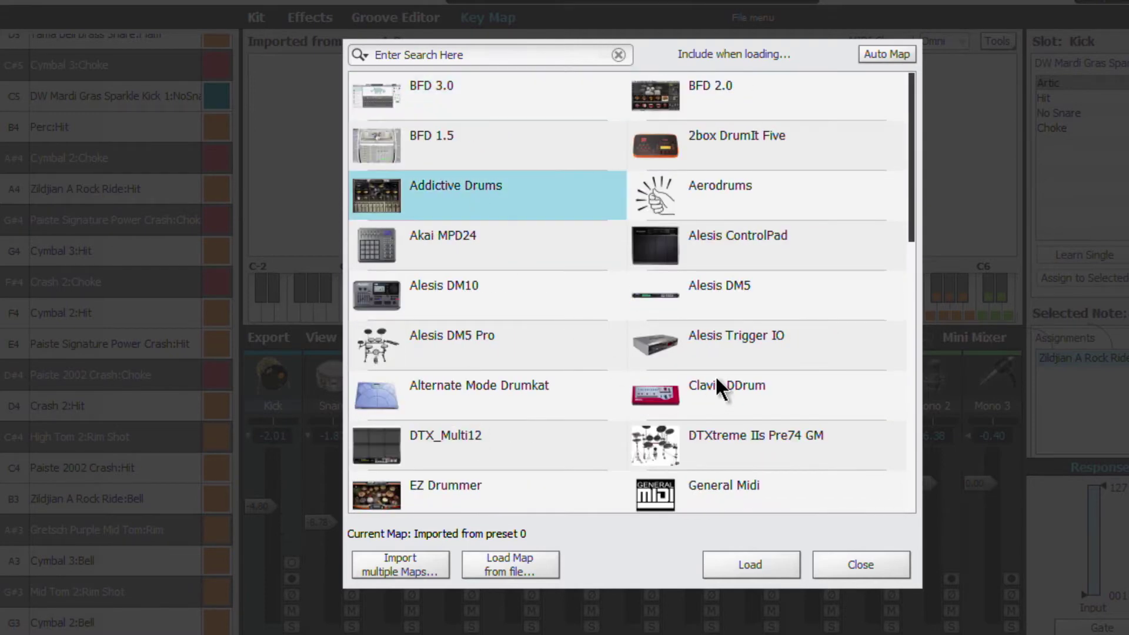
pyautogui.click(468, 238)
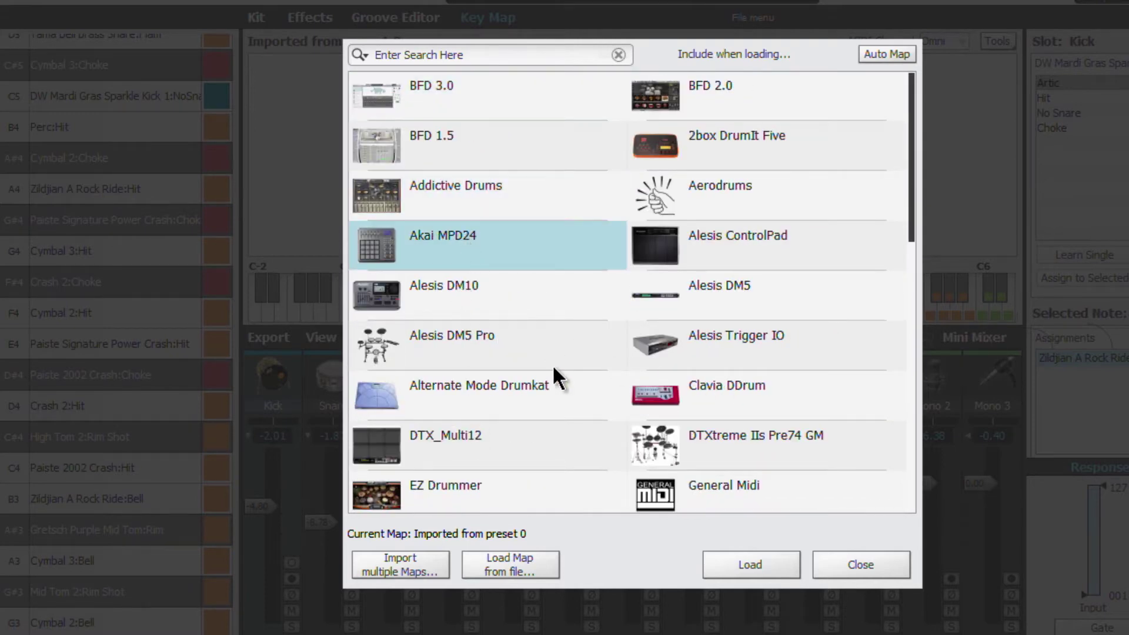
pyautogui.scroll(-1, 571, 352)
pyautogui.click(739, 460)
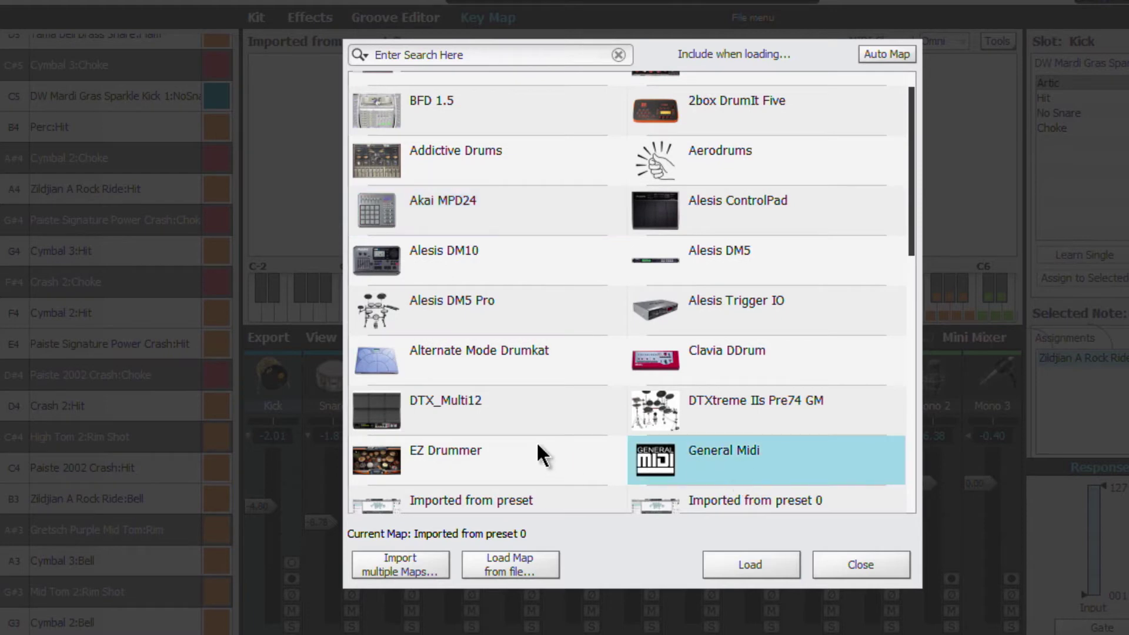
pyautogui.scroll(1, 537, 448)
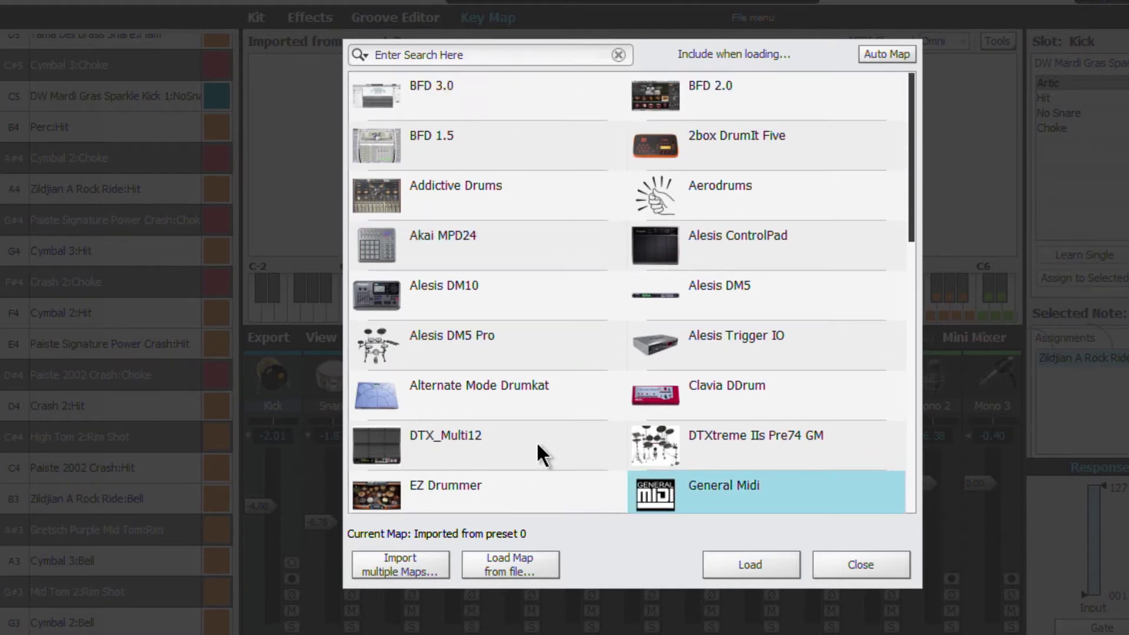
pyautogui.click(374, 93)
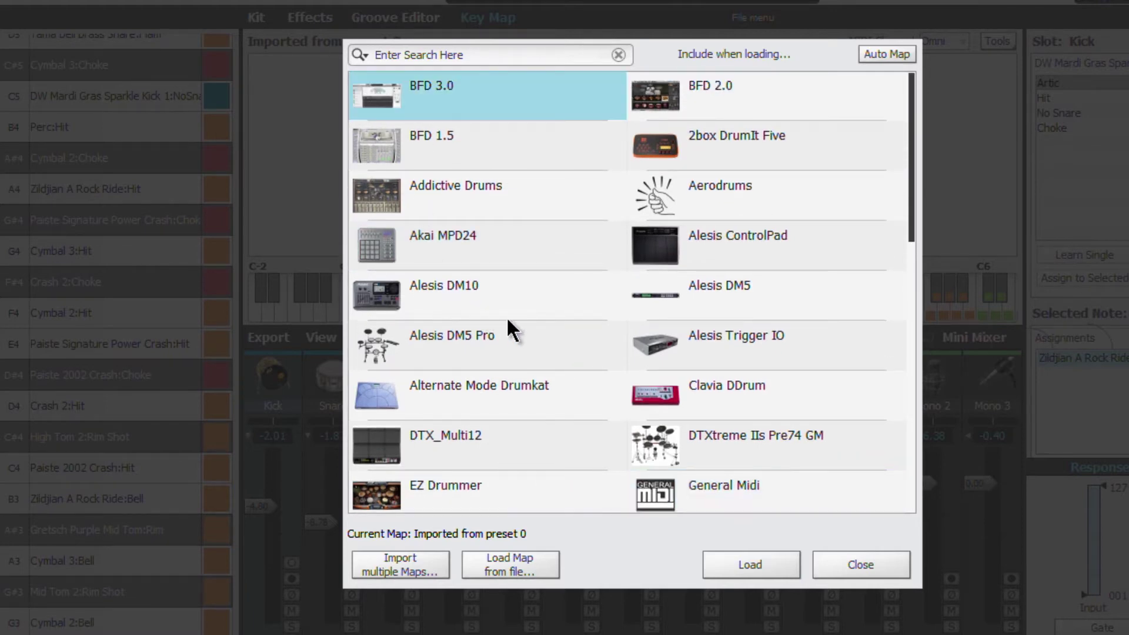
# Look through the rest of the key maps, highlight EZ Drummer and BFD 3.0, and close the browser without loading a map
pyautogui.scroll(-5, 544, 347)
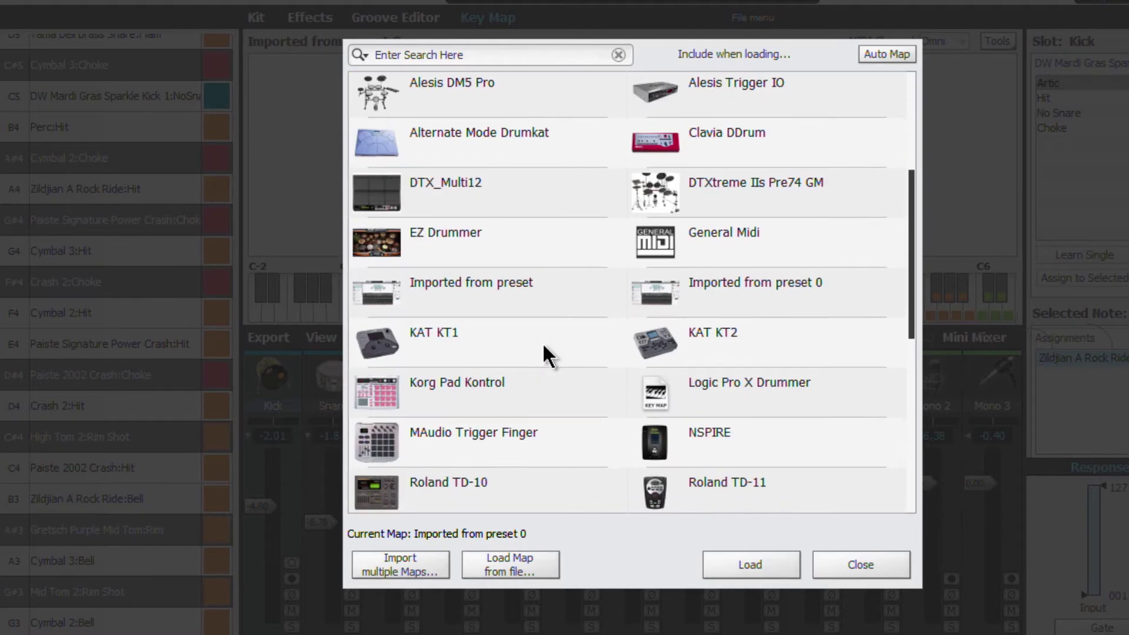
pyautogui.click(483, 259)
pyautogui.scroll(-6, 472, 400)
pyautogui.scroll(8, 473, 403)
pyautogui.scroll(3, 471, 399)
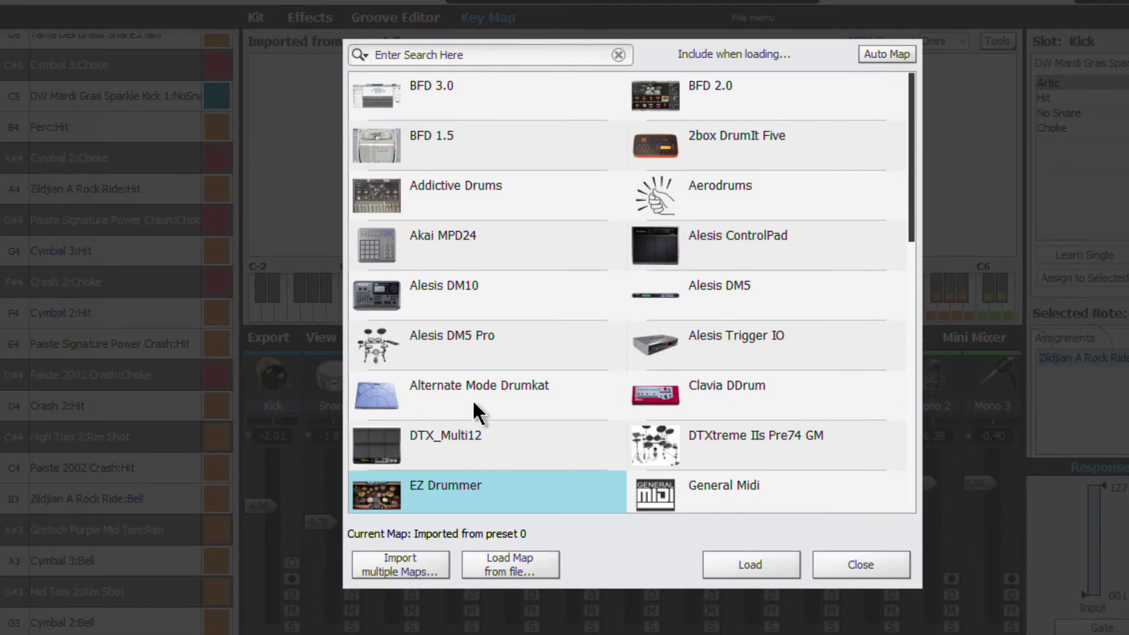
pyautogui.click(415, 104)
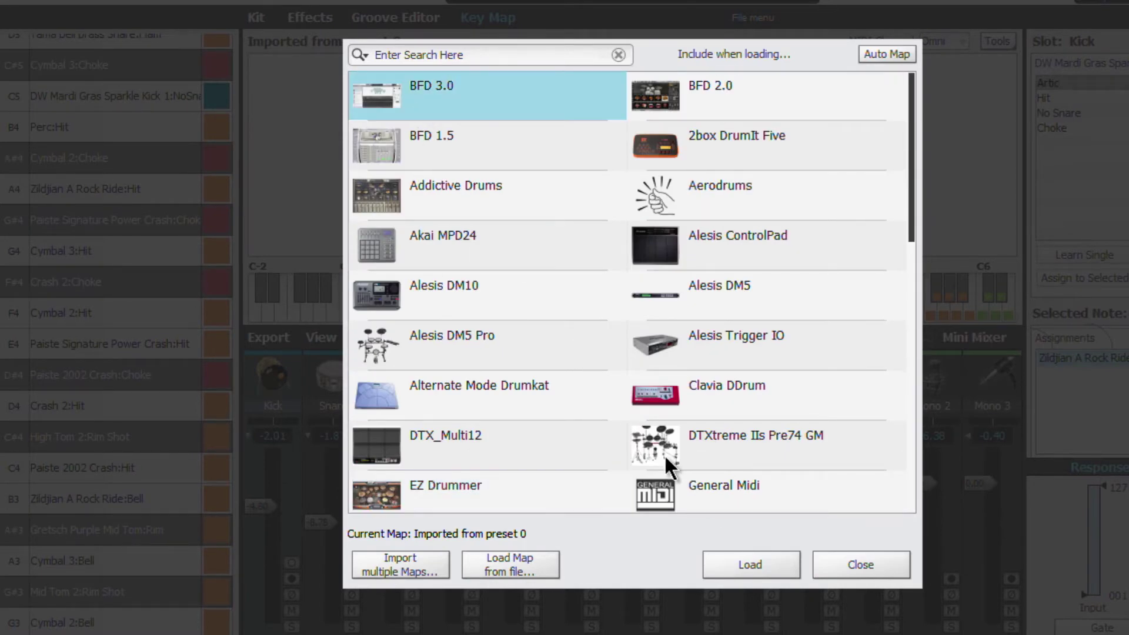
pyautogui.click(839, 569)
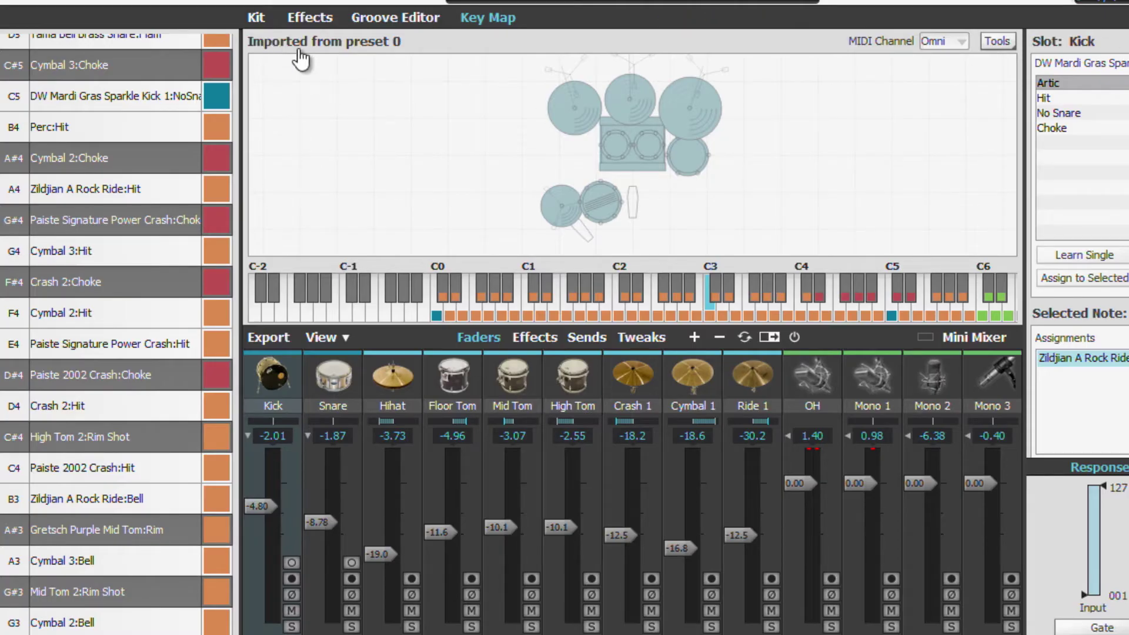
# Return to the Kit page and review the MIDI export mode options in the Grooves preferences without changing the mode
pyautogui.click(255, 18)
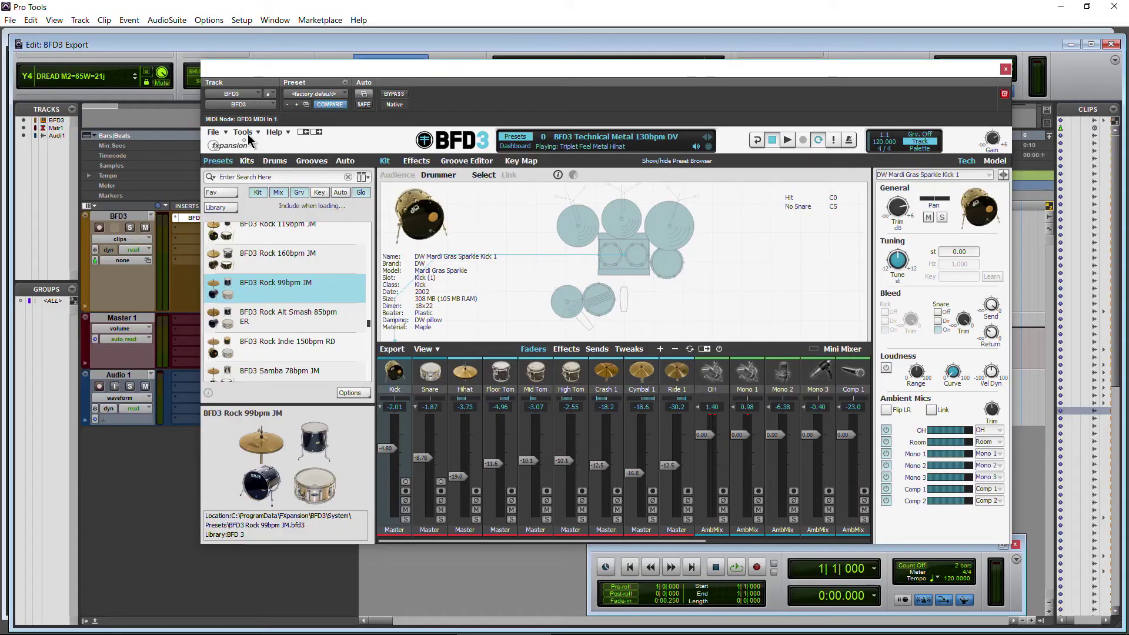
pyautogui.click(245, 133)
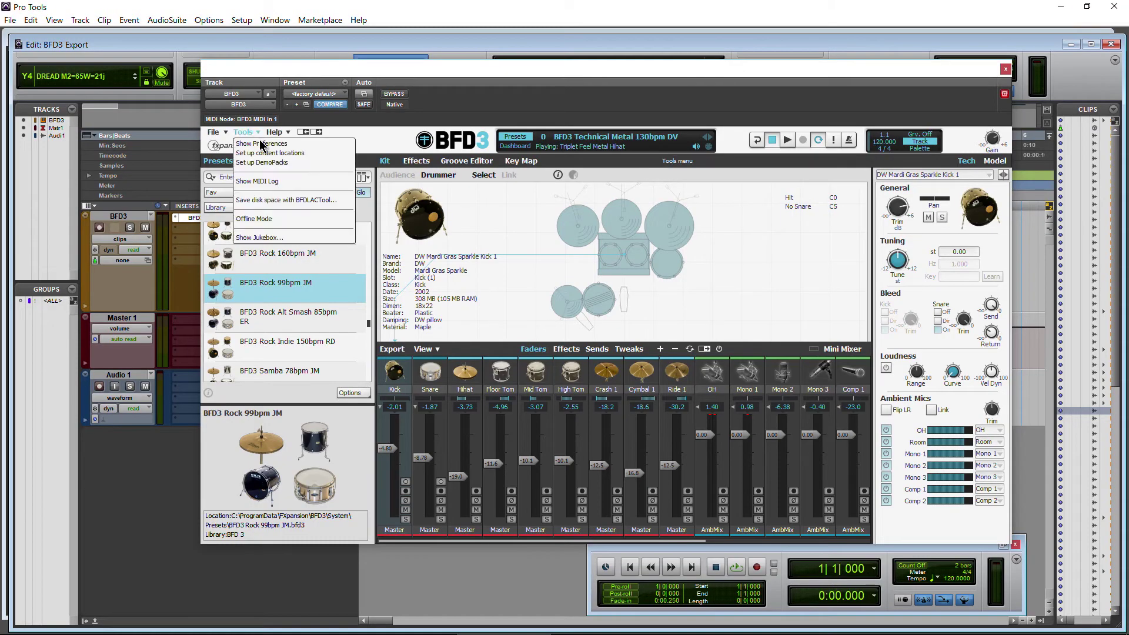
pyautogui.click(261, 145)
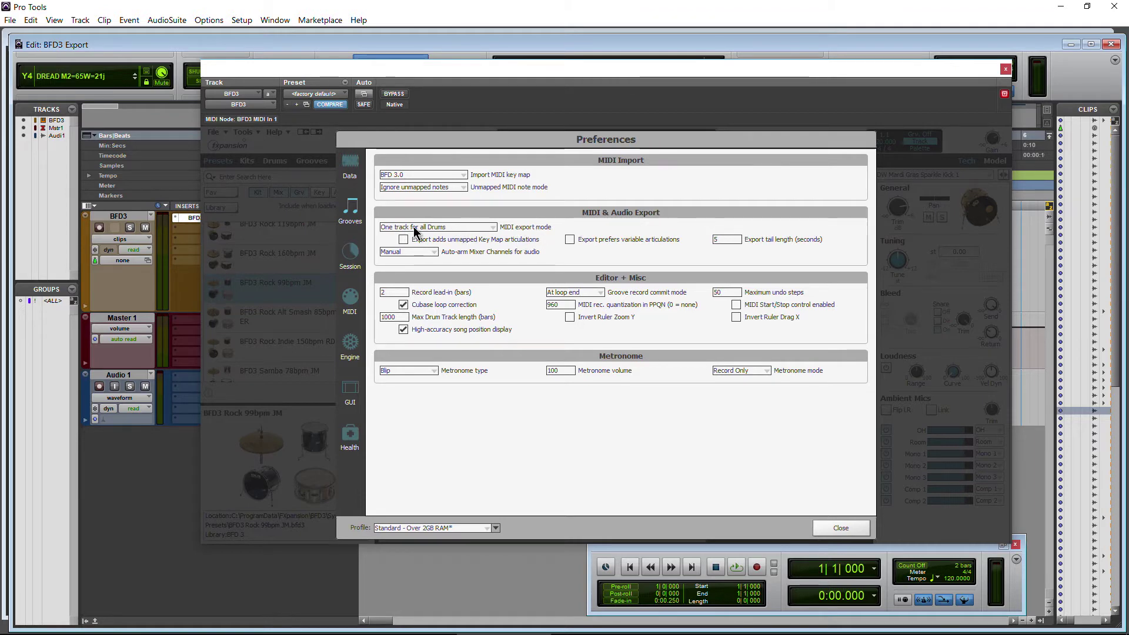
pyautogui.click(480, 227)
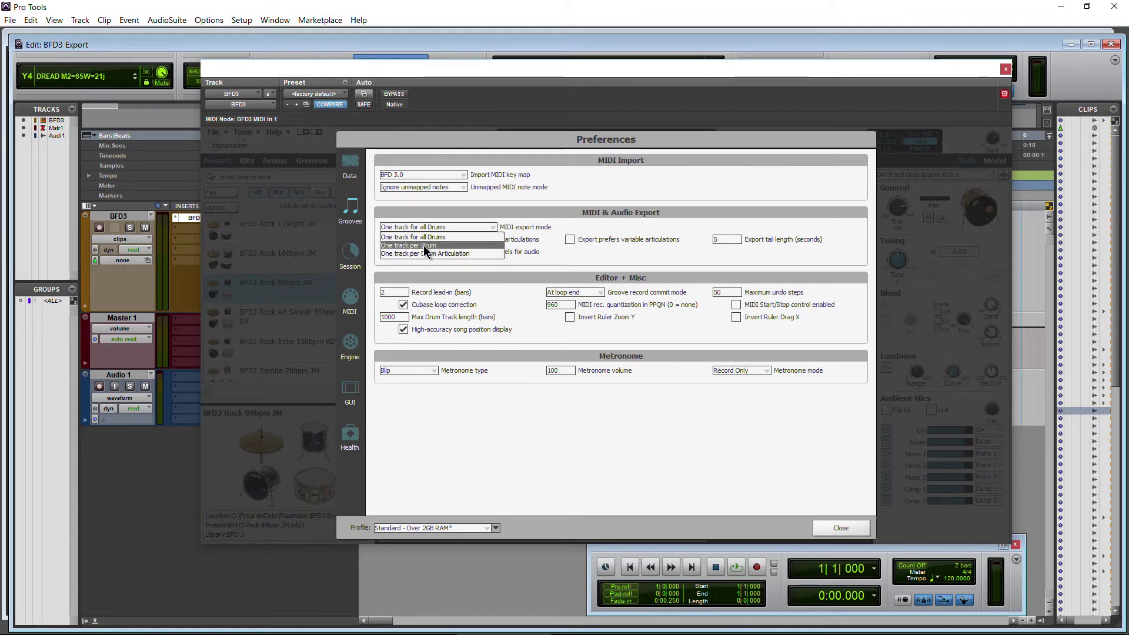
pyautogui.click(535, 253)
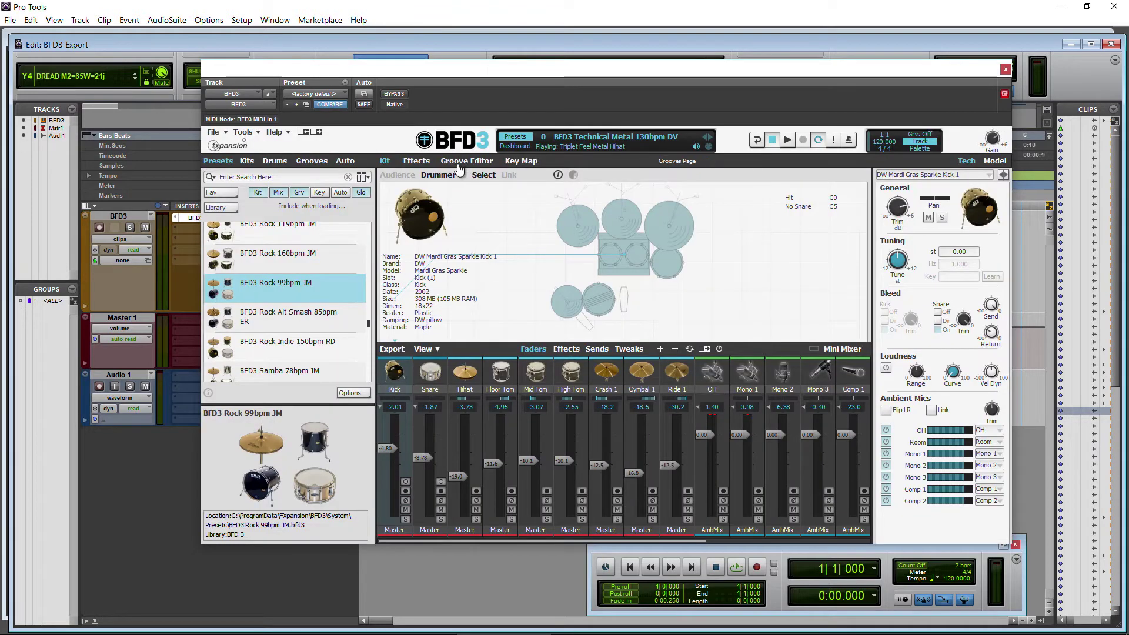
# In the Groove Editor, collapse the Kick lane, expand the Snare lane, and select its Hit notes and its Rim Shot notes in turn
pyautogui.click(455, 162)
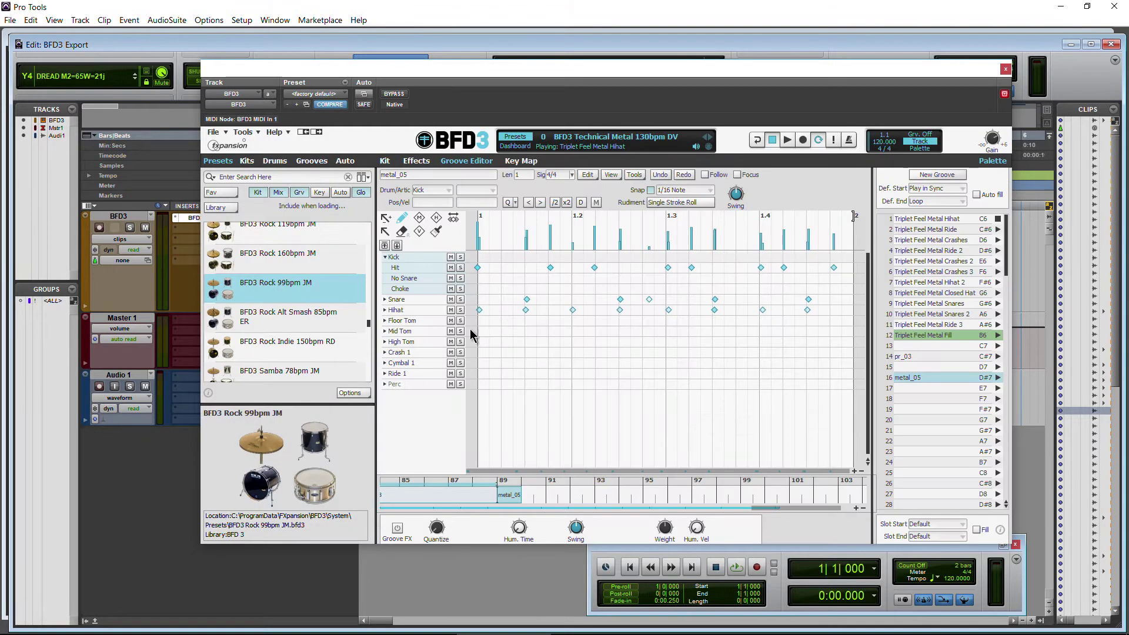
pyautogui.click(385, 257)
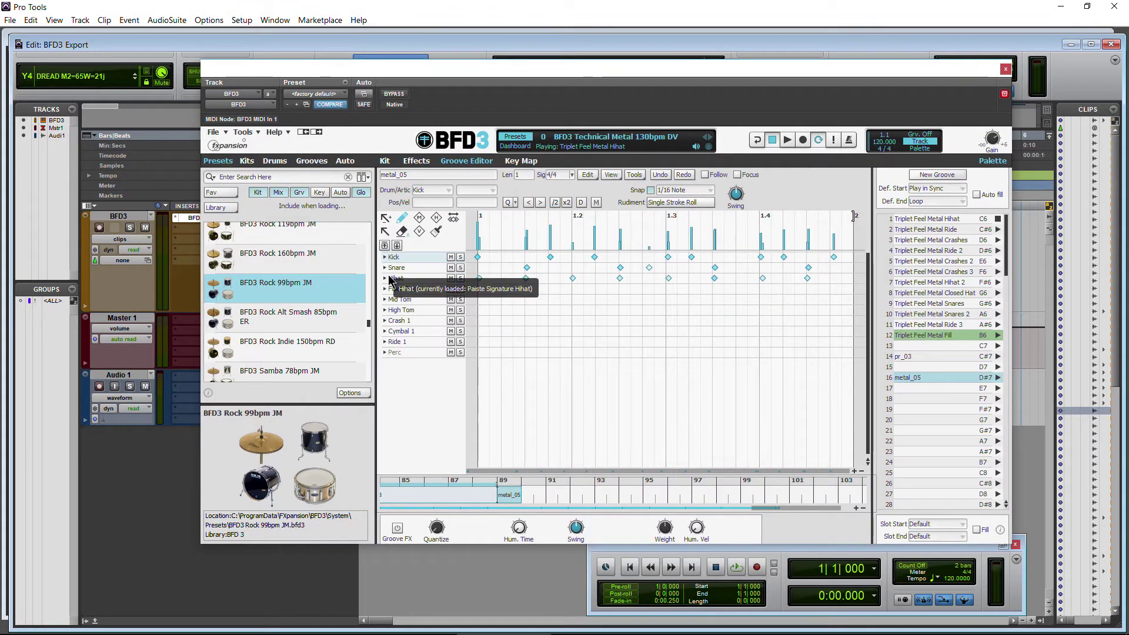
pyautogui.click(385, 267)
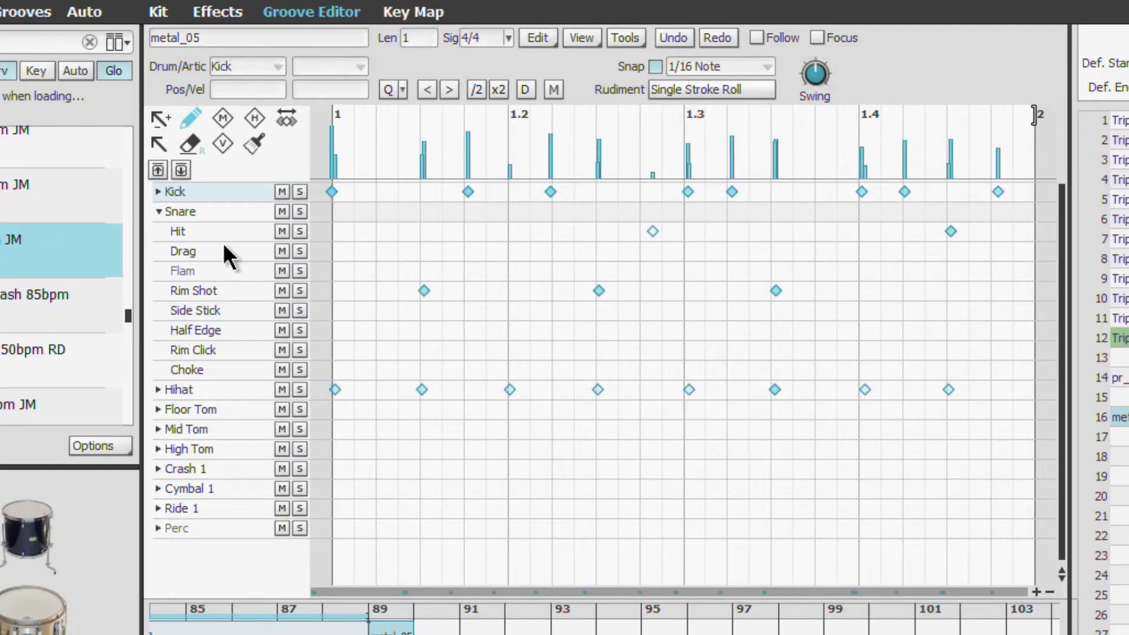
pyautogui.click(200, 233)
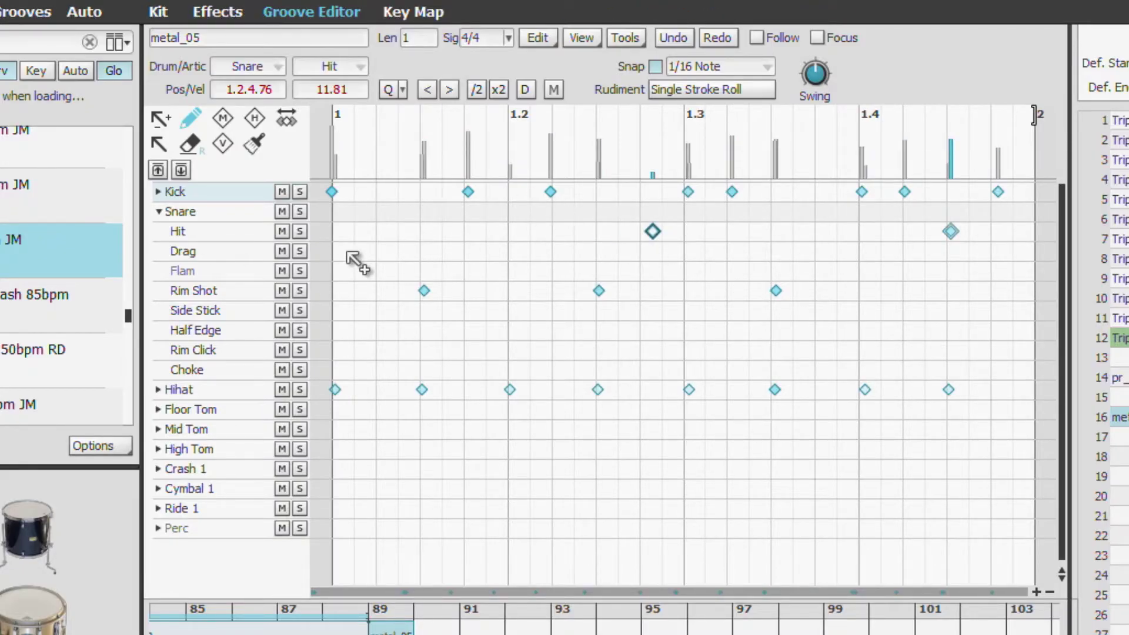
pyautogui.click(230, 291)
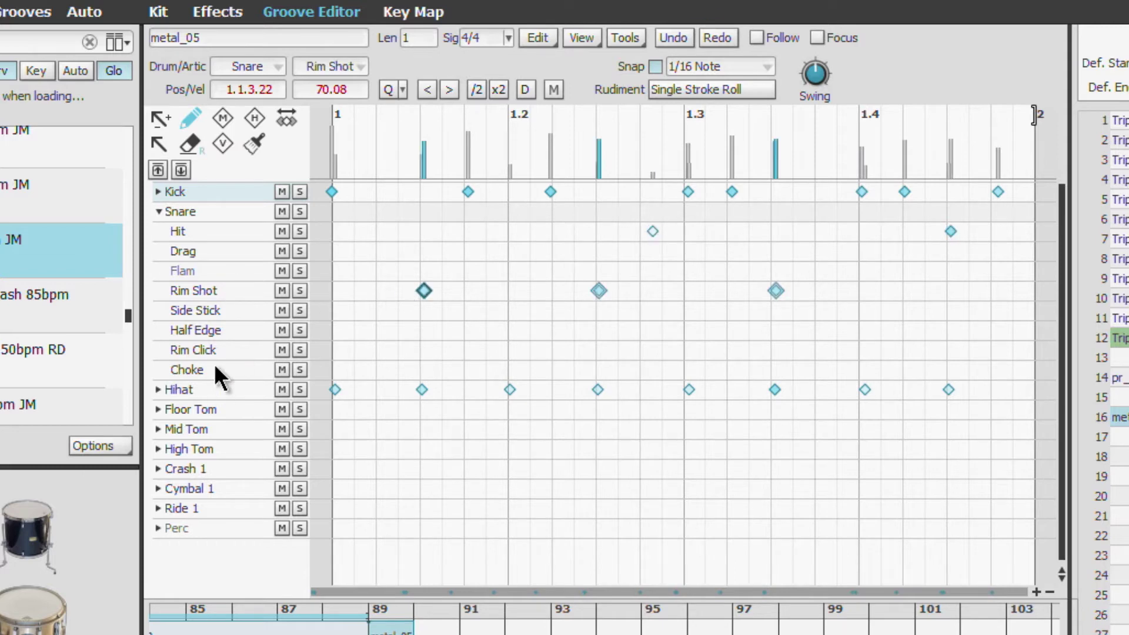
# Expand the Hihat lane of the metal_05 groove and examine its articulations
pyautogui.click(158, 390)
pyautogui.scroll(-4, 209, 382)
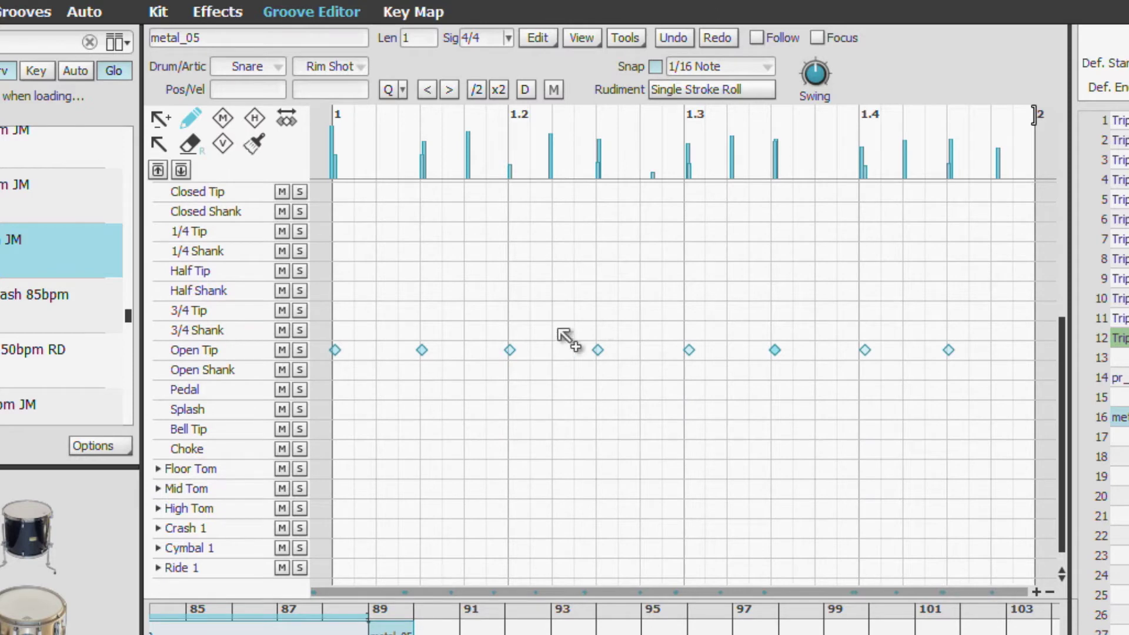
pyautogui.scroll(-1, 308, 374)
pyautogui.scroll(2, 308, 373)
pyautogui.scroll(2, 429, 333)
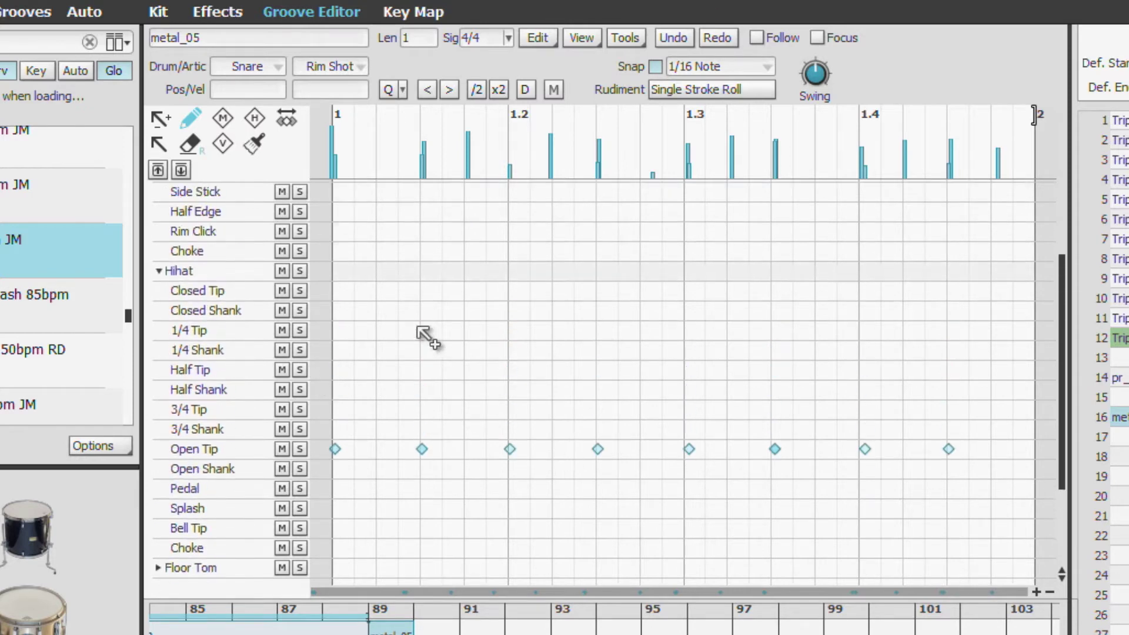
pyautogui.scroll(-3, 336, 376)
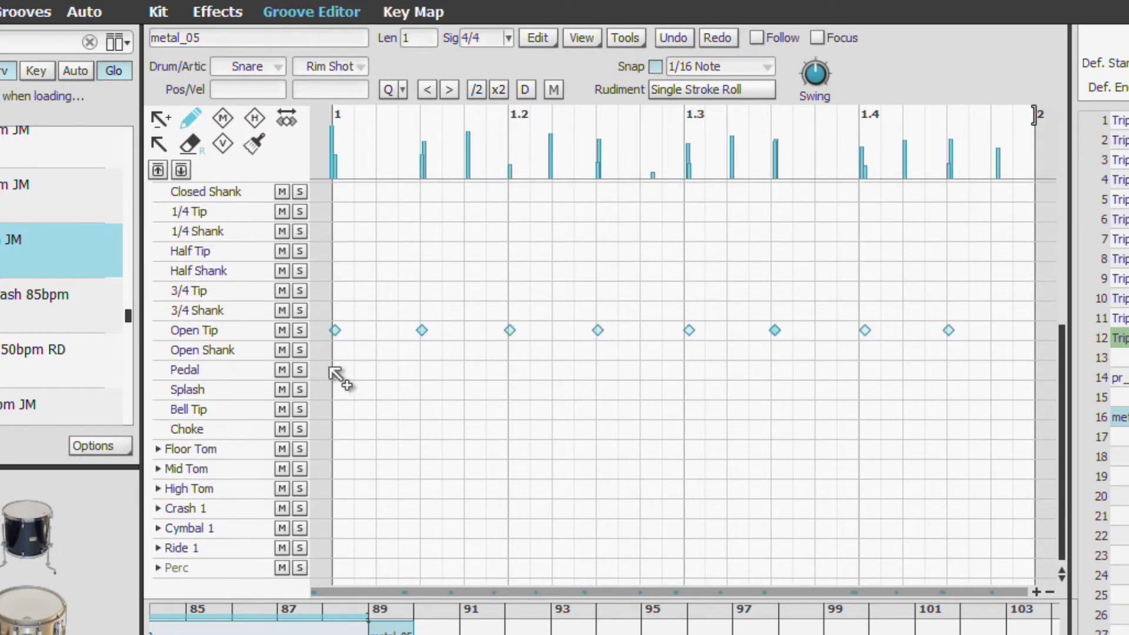
# Expand the Crash 1 lane and view its notes in the Triplet Feel Metal Hihat 2 and Triplet Feel Metal Snares grooves
pyautogui.click(158, 509)
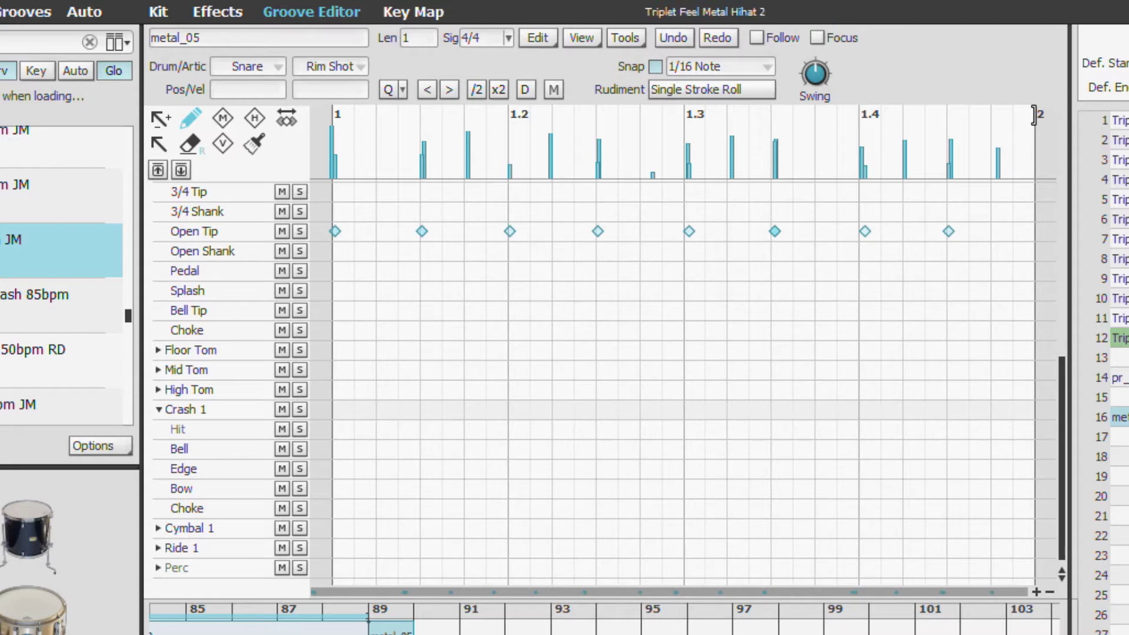
pyautogui.click(1121, 239)
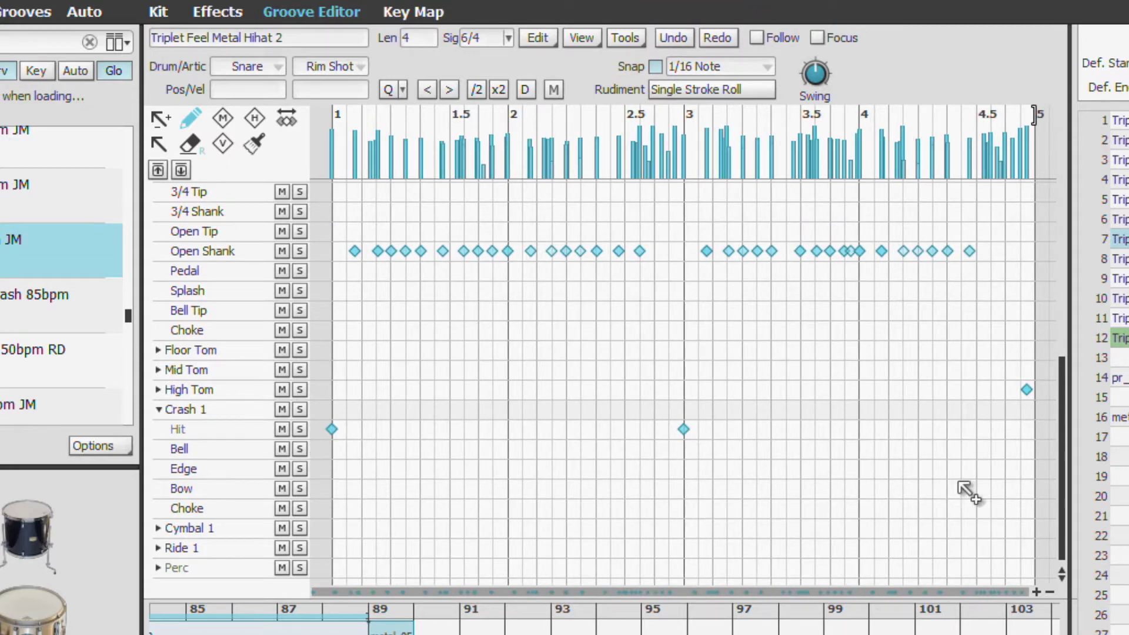
pyautogui.click(1122, 279)
pyautogui.scroll(1, 241, 464)
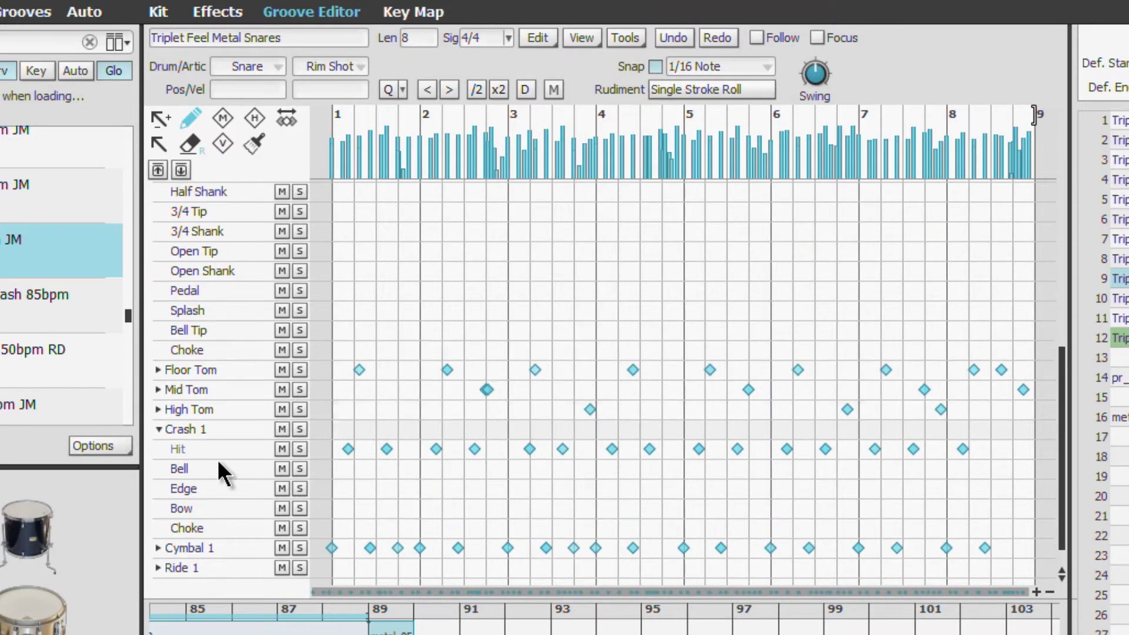
# Collapse the Crash 1 lane, select all the snare notes, and collapse the Snare lane
pyautogui.click(158, 430)
pyautogui.scroll(6, 203, 333)
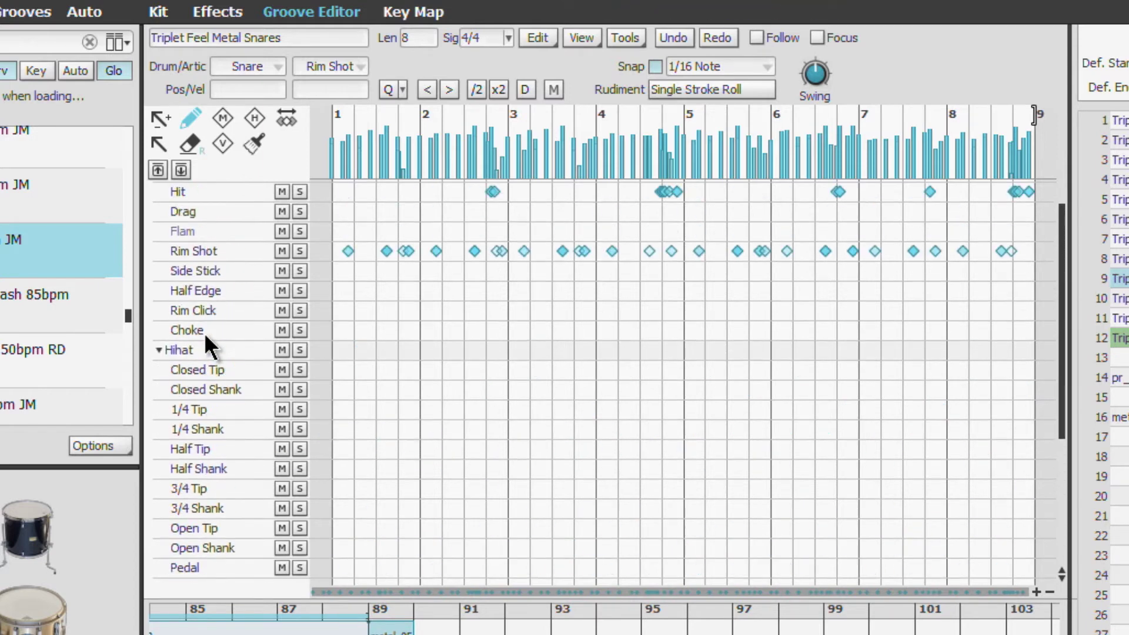
pyautogui.click(205, 219)
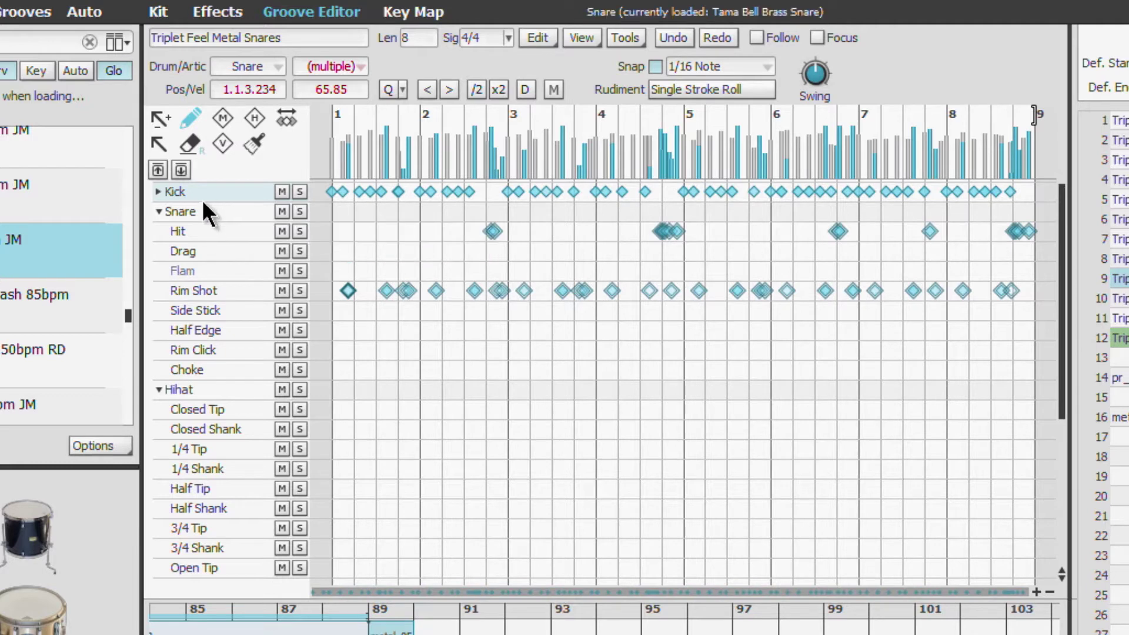
pyautogui.click(160, 211)
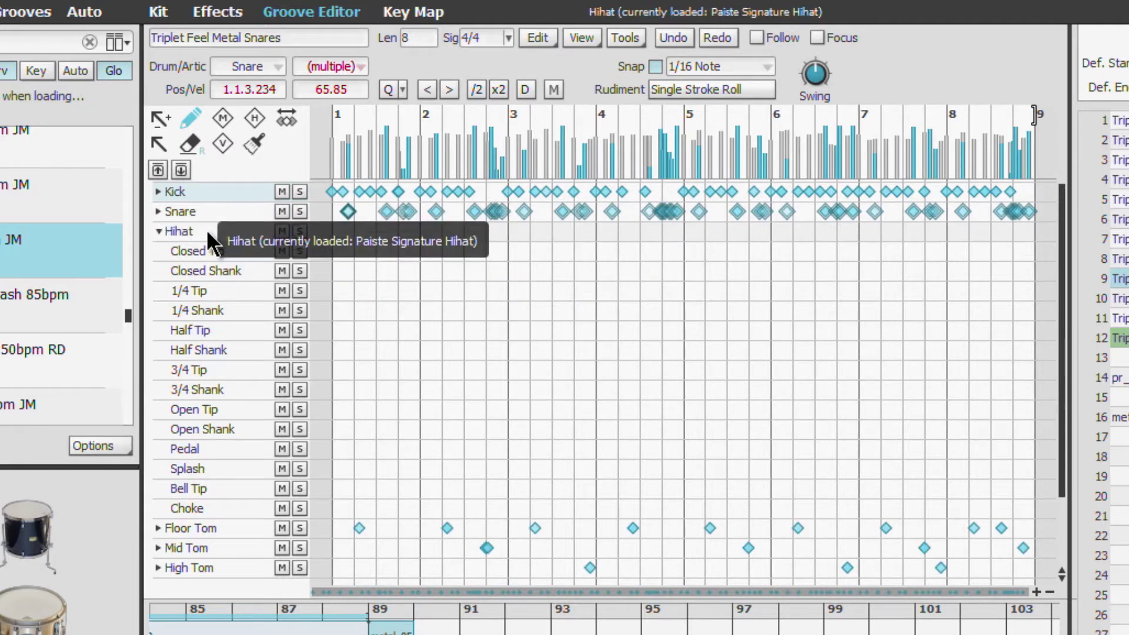
# Collapse the Hihat lane, glance at the Kit page, and review the groove MIDI and audio export preferences
pyautogui.click(158, 231)
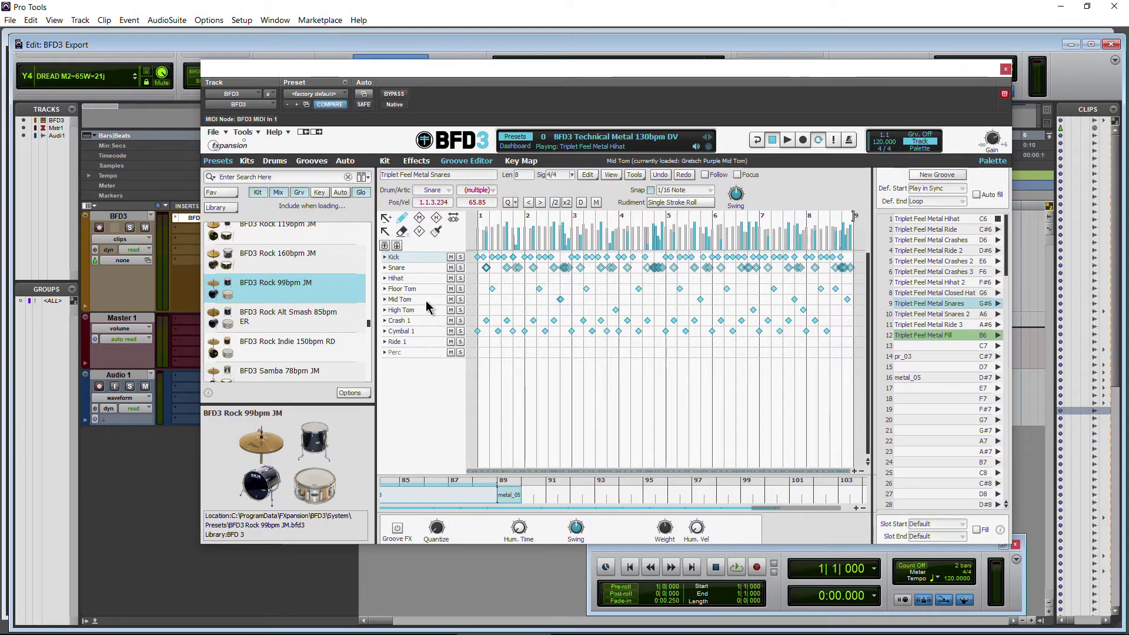
pyautogui.click(385, 160)
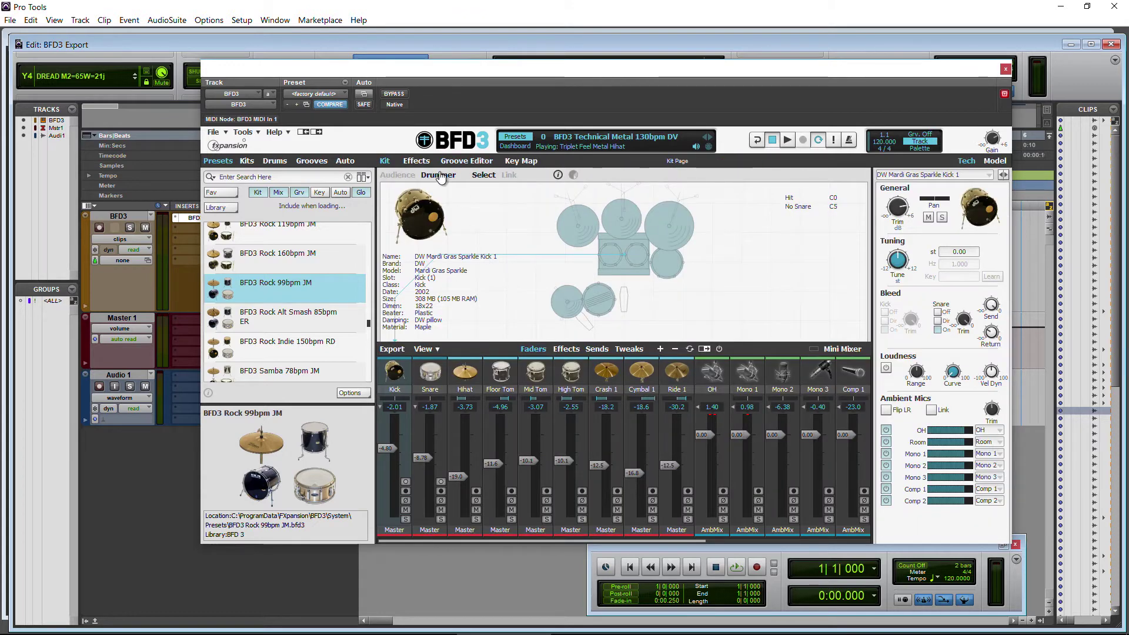
pyautogui.click(467, 161)
pyautogui.click(243, 132)
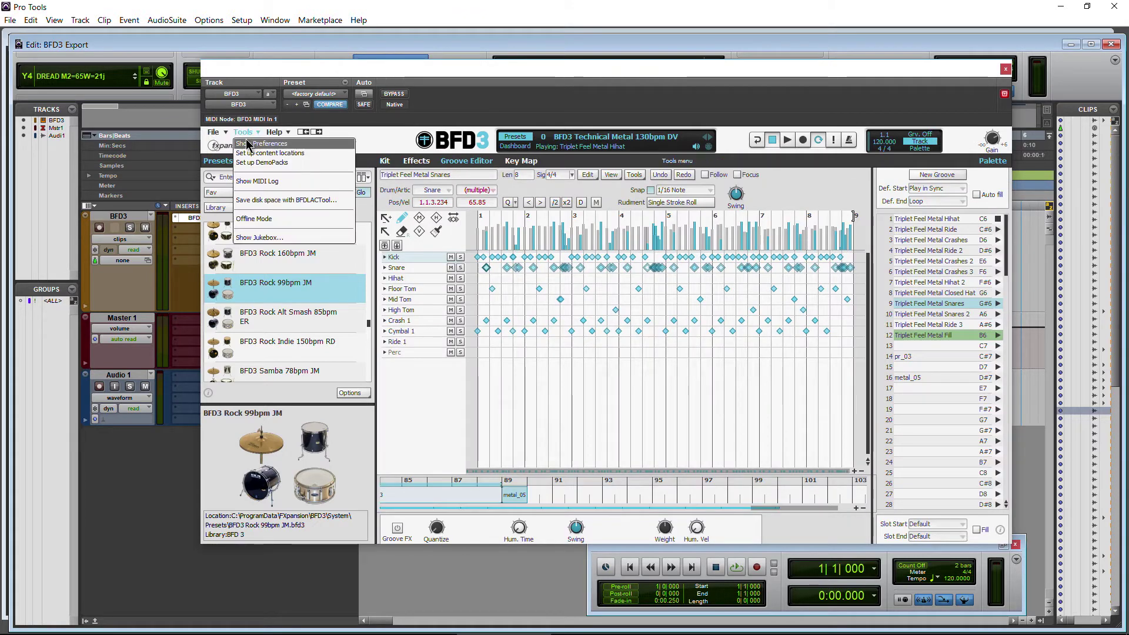
pyautogui.click(250, 144)
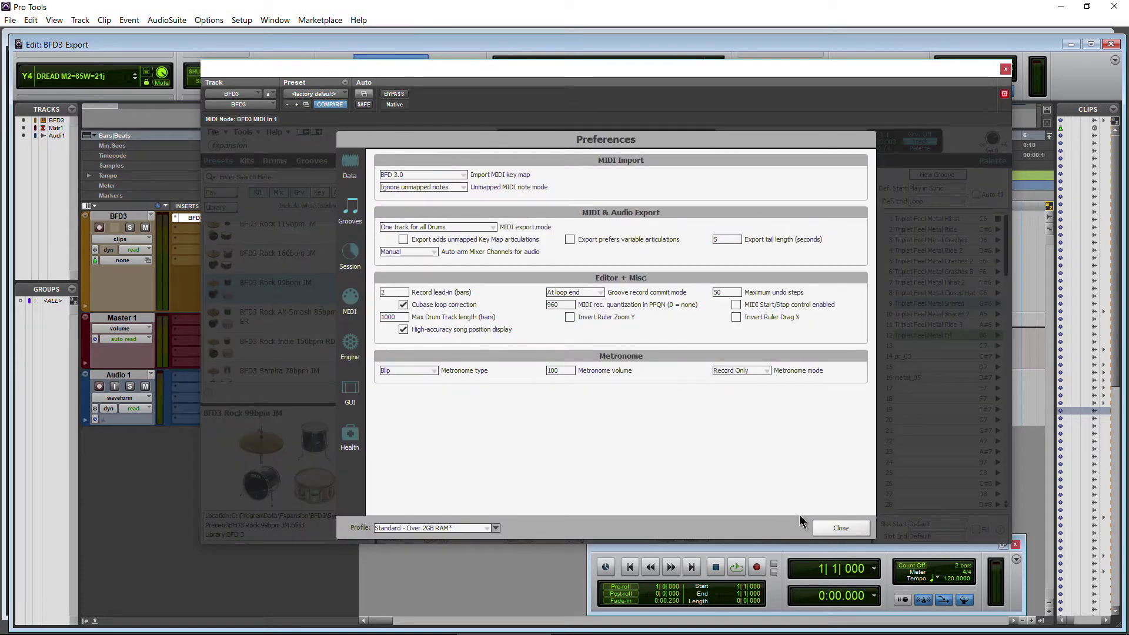
pyautogui.click(830, 523)
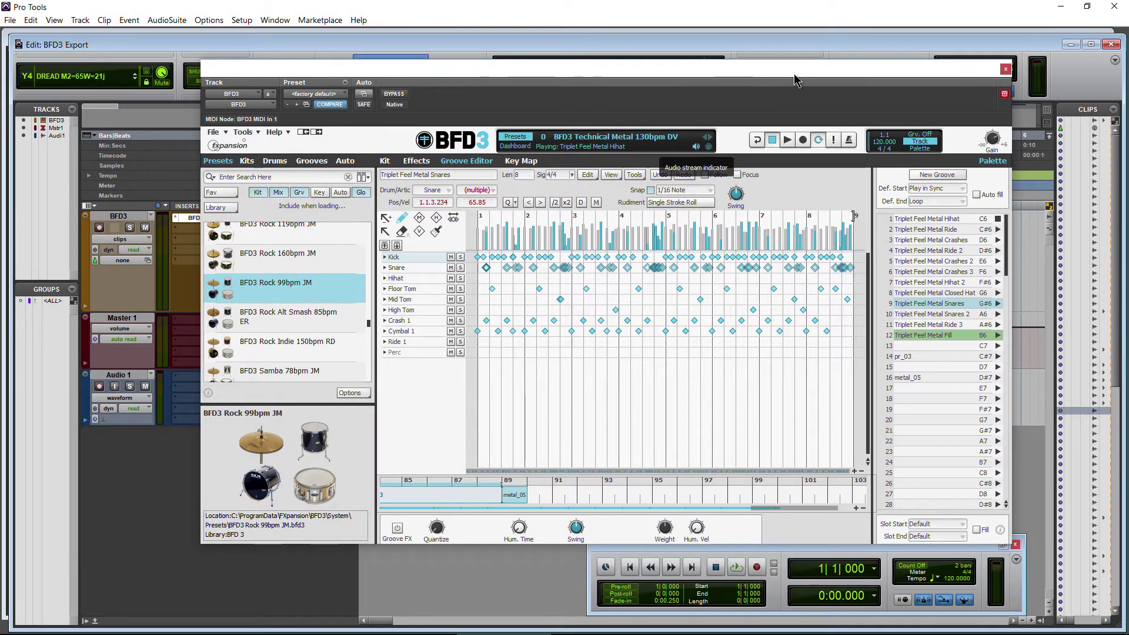
# Load the Triplet Feel Metal Ride 2 groove from the palette and audition it briefly
pyautogui.moveTo(798, 76)
pyautogui.mouseDown()
pyautogui.moveTo(353, 160)
pyautogui.moveTo(777, 74)
pyautogui.mouseUp()
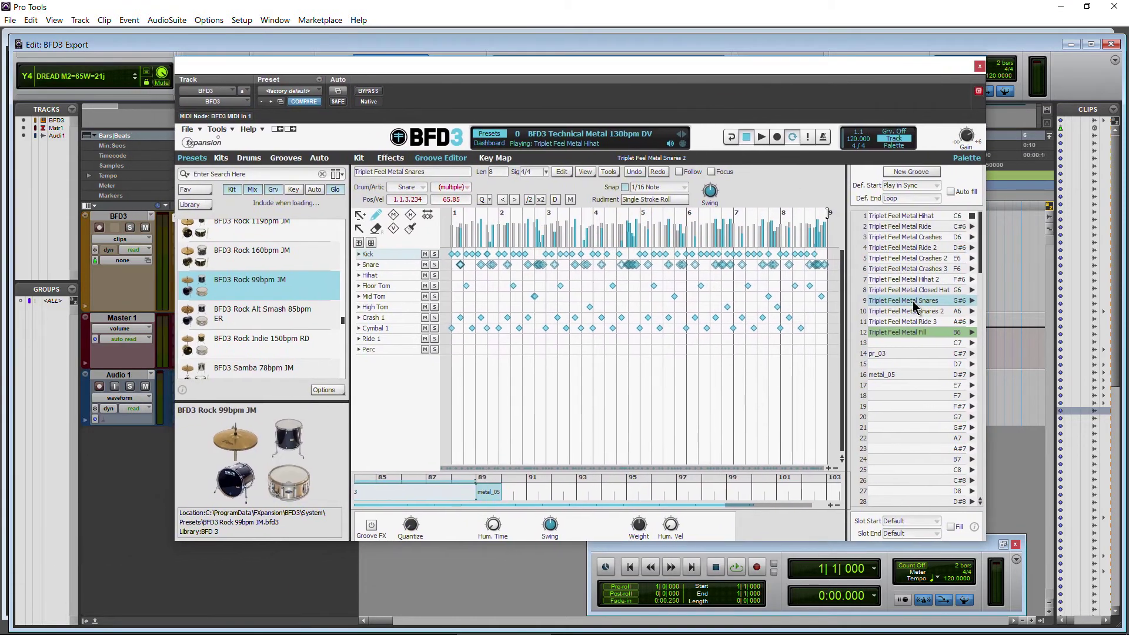
pyautogui.click(911, 247)
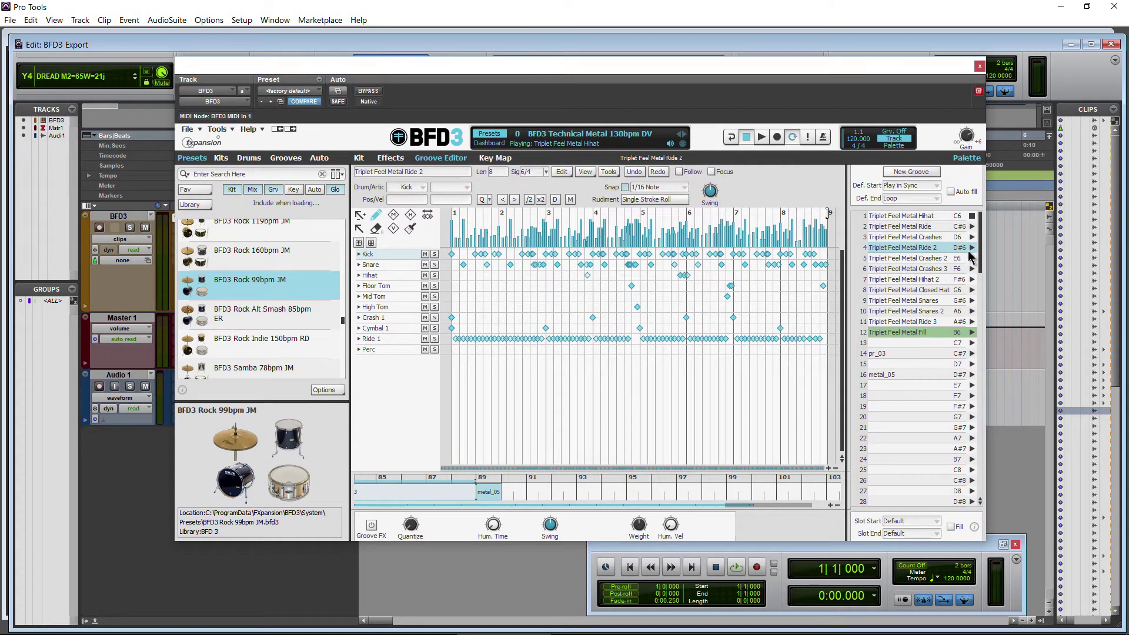
pyautogui.click(970, 251)
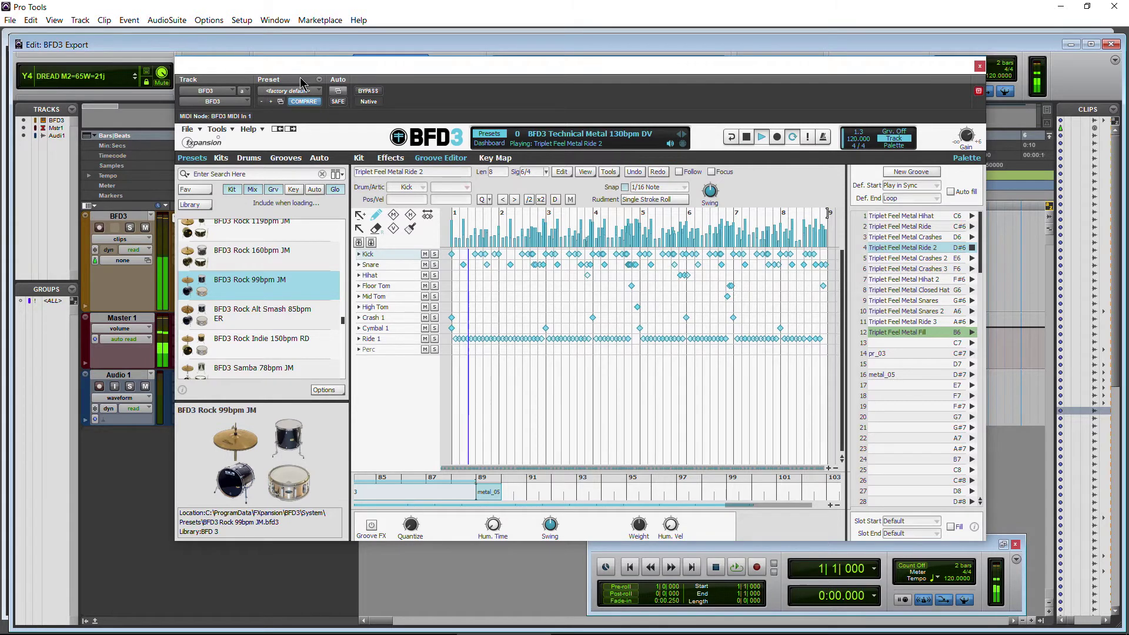
pyautogui.moveTo(312, 76)
pyautogui.mouseDown()
pyautogui.moveTo(370, 75)
pyautogui.moveTo(312, 63)
pyautogui.mouseUp()
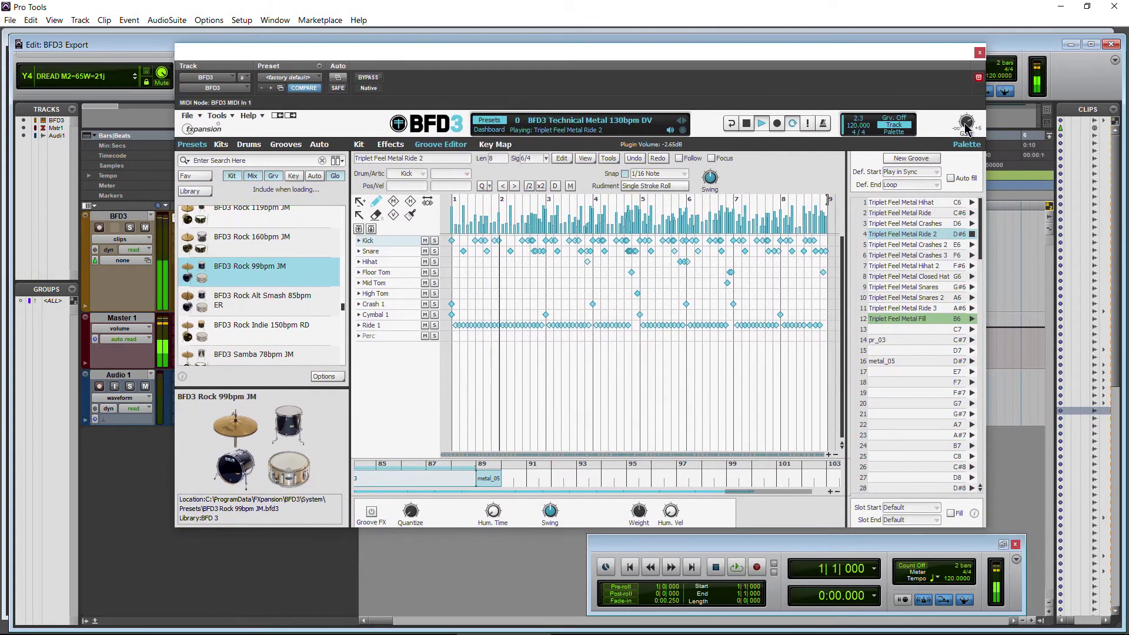
pyautogui.click(971, 234)
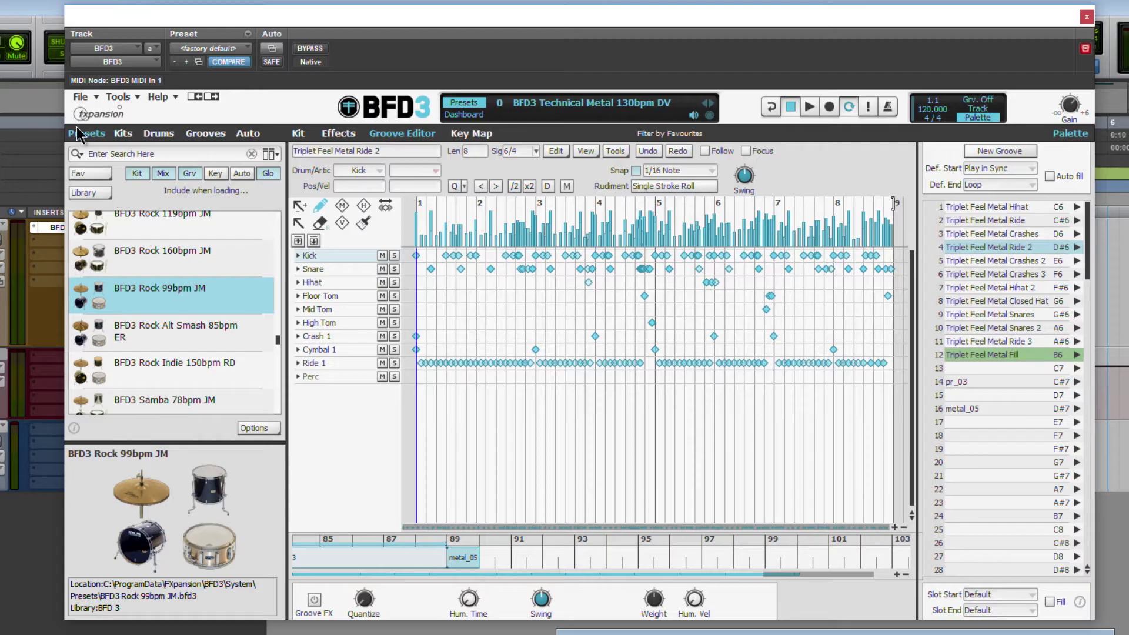
# Export the groove as the MIDI file Triplet Feel Metal Ride 2 into Documents > FXpansion > BFD3 > Grooves
pyautogui.click(194, 117)
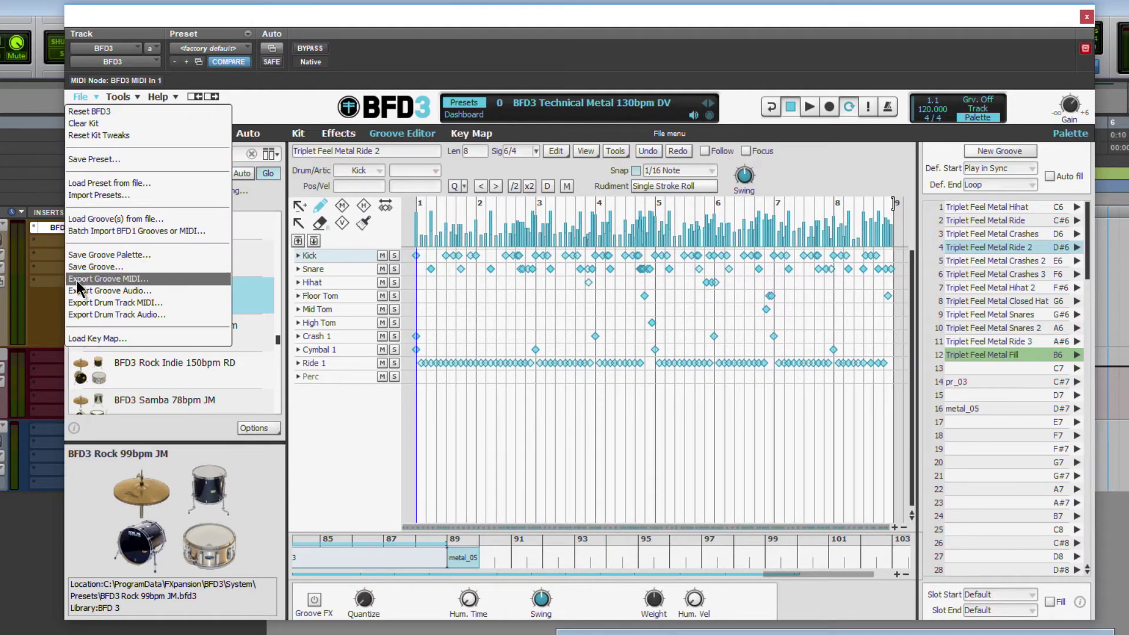
pyautogui.click(117, 278)
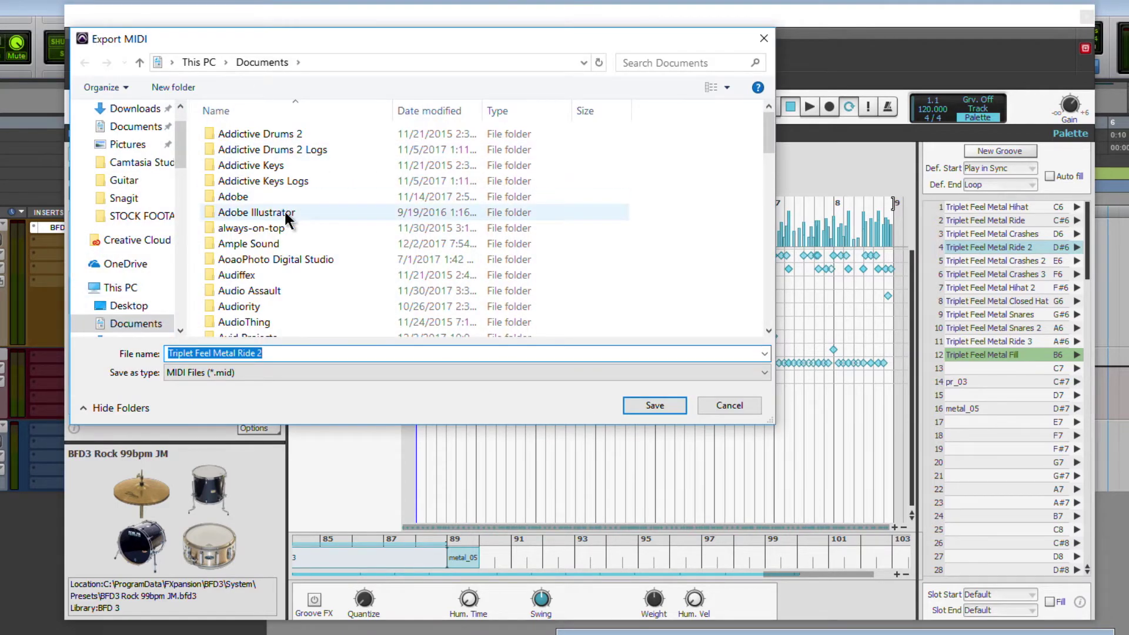
pyautogui.scroll(-4, 285, 214)
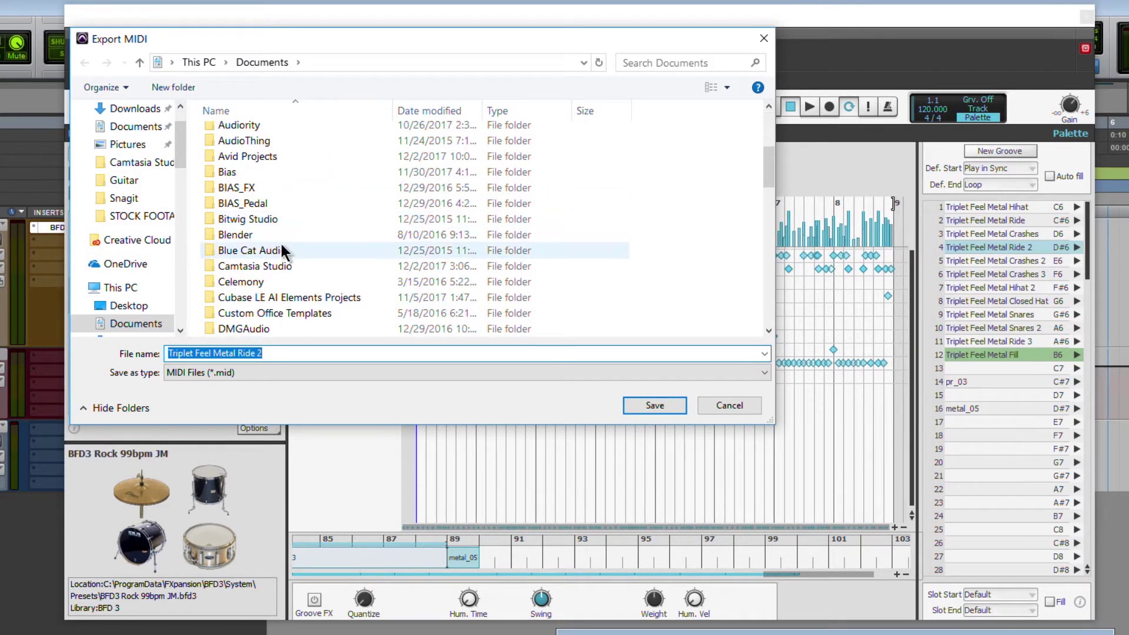
pyautogui.scroll(-1, 282, 248)
pyautogui.scroll(1, 282, 248)
pyautogui.scroll(-3, 282, 248)
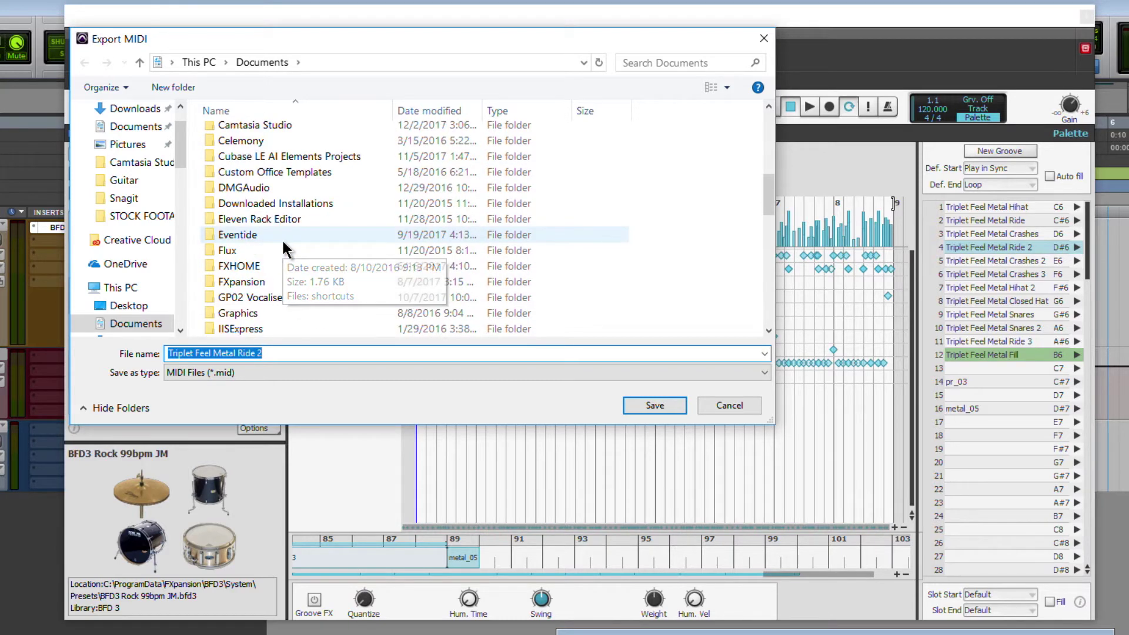
pyautogui.scroll(-1, 283, 242)
pyautogui.click(283, 231)
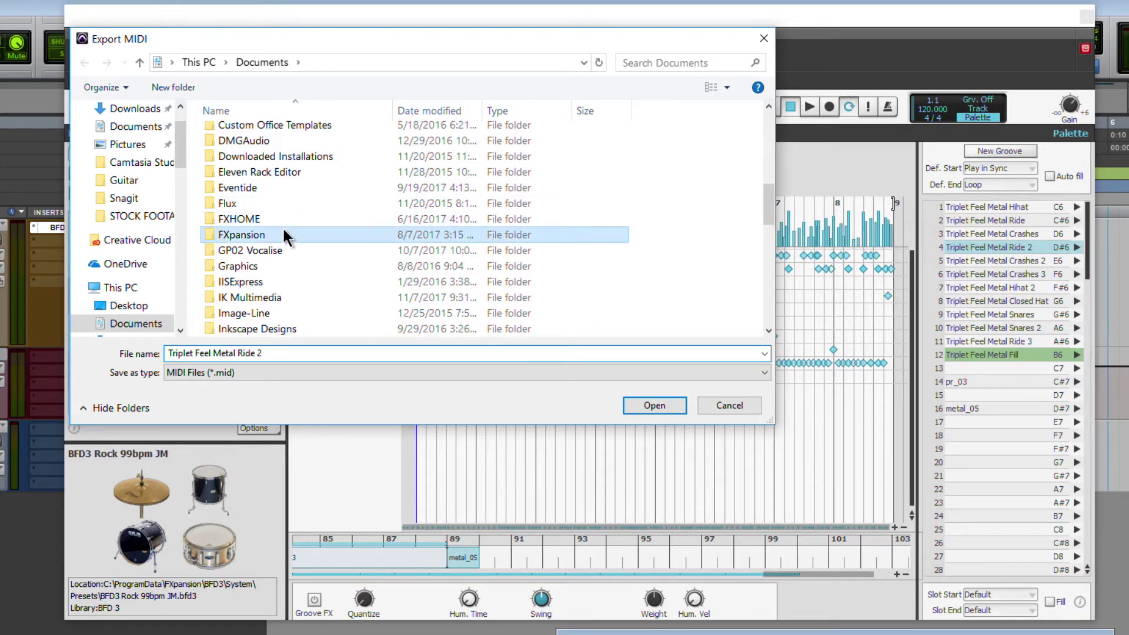
pyautogui.doubleClick(283, 235)
pyautogui.doubleClick(247, 165)
pyautogui.click(256, 150)
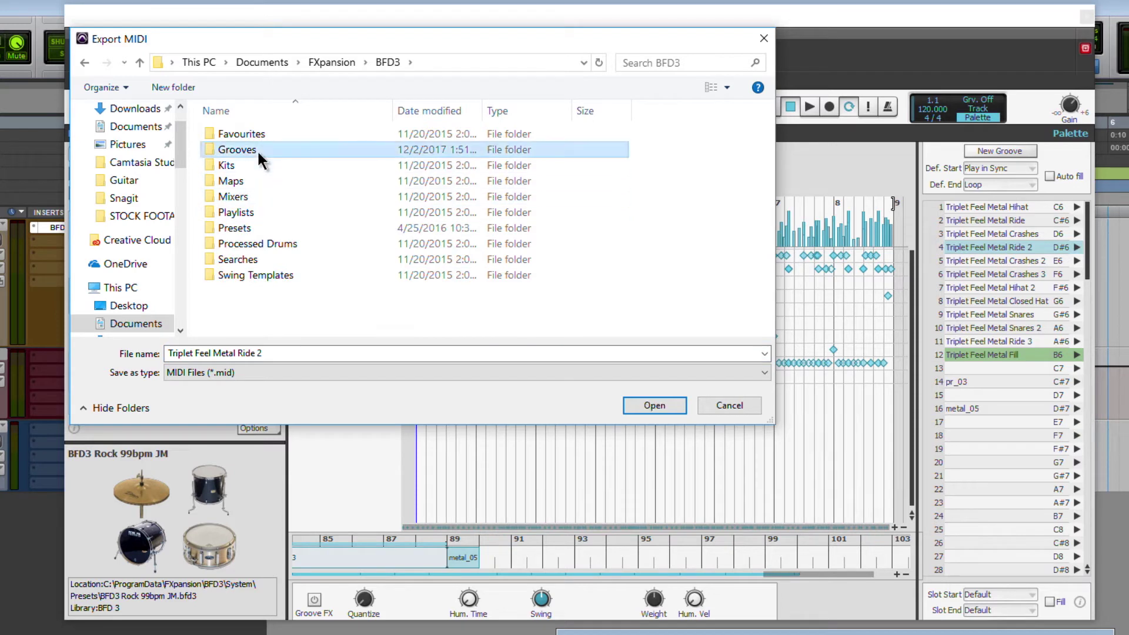
pyautogui.doubleClick(256, 149)
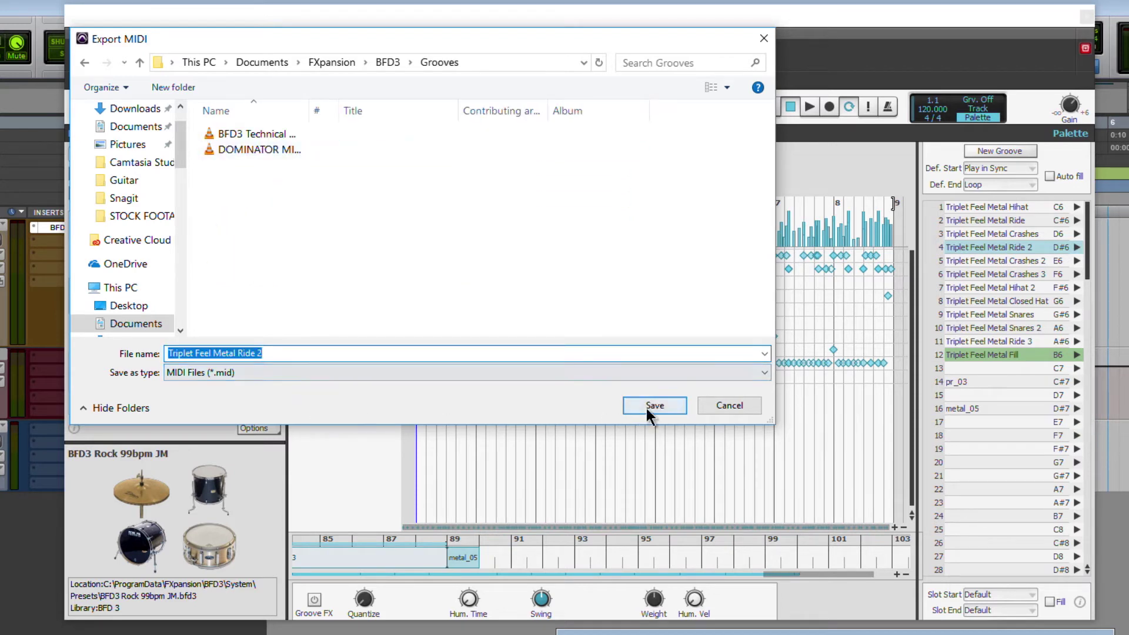
pyautogui.click(654, 405)
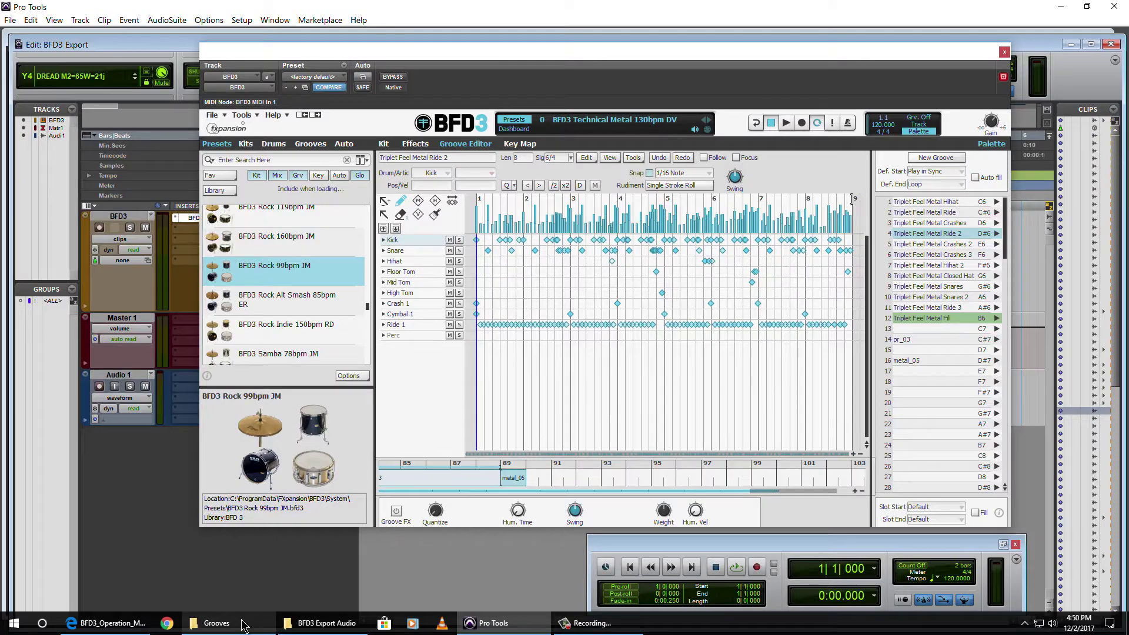
# Switch to the Grooves folder in File Explorer, check the exported Triplet Feel Metal Ride 2 file, and minimize the window
pyautogui.click(239, 622)
pyautogui.click(374, 247)
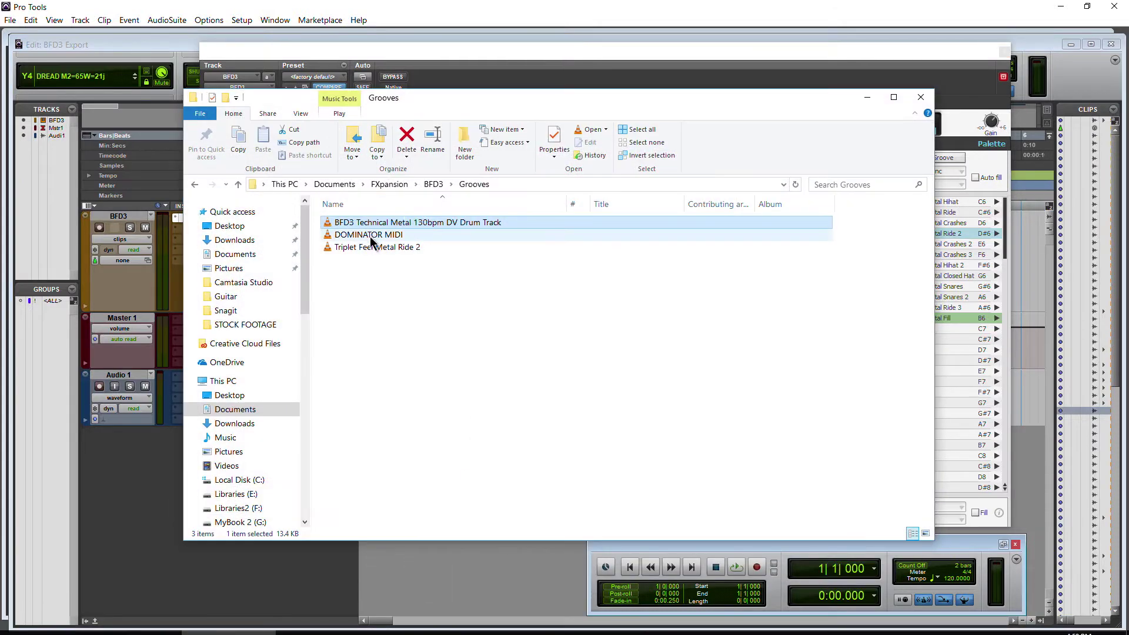
pyautogui.click(867, 98)
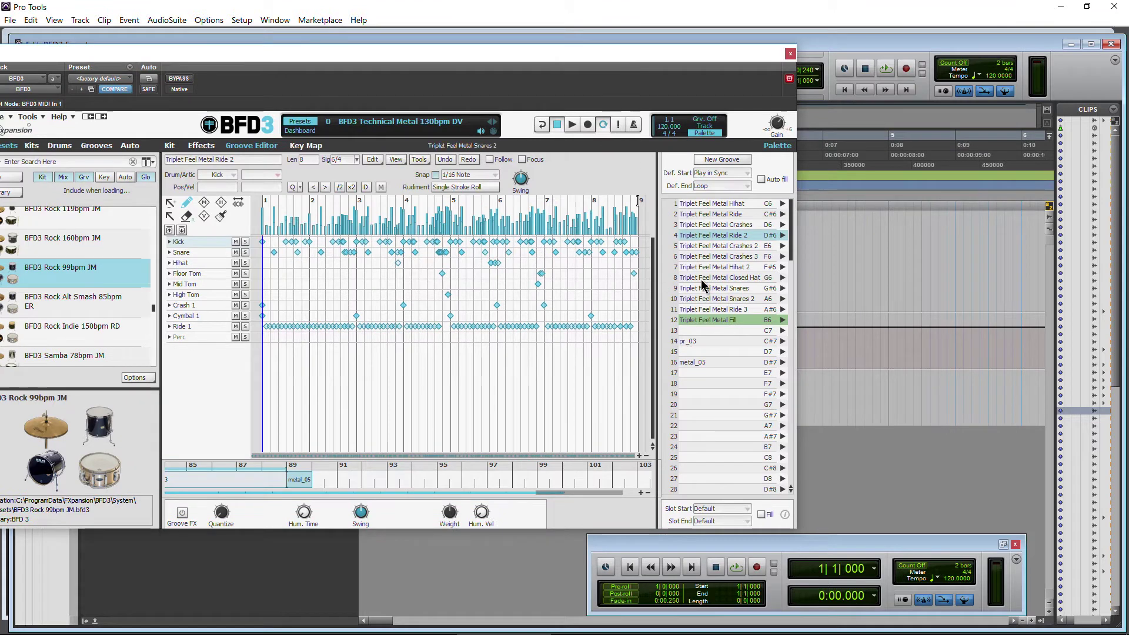
# Place the Triplet Feel Metal Ride 2 groove on the BFD3 track at 4|4|240 and import metal_c02 as a new instrument track at Session Start
pyautogui.moveTo(862, 252); pyautogui.dragTo(863, 252)
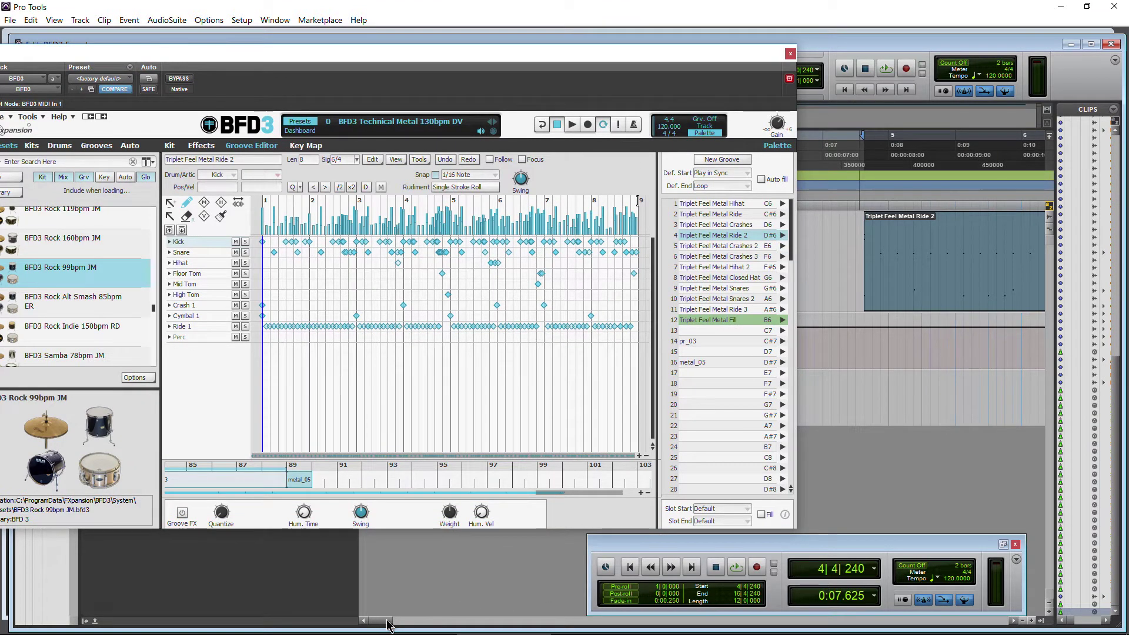
pyautogui.moveTo(389, 620)
pyautogui.mouseDown()
pyautogui.moveTo(424, 621)
pyautogui.moveTo(410, 620)
pyautogui.mouseUp()
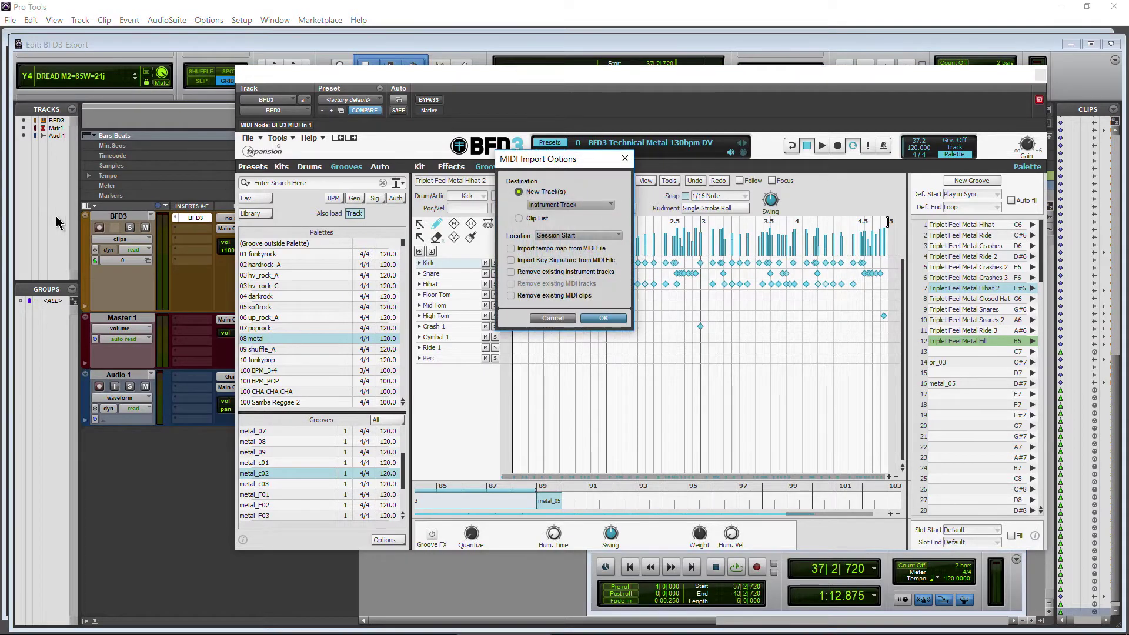
pyautogui.click(603, 318)
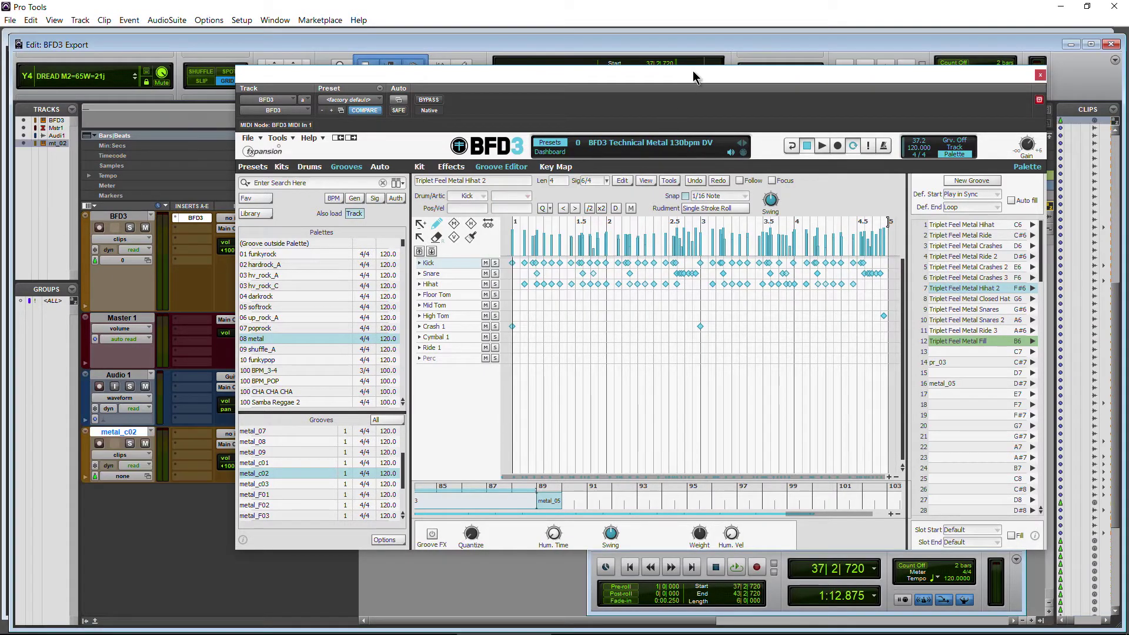
# In the BFD3 preferences, set the MIDI export mode to give each drum its own track
pyautogui.moveTo(698, 76); pyautogui.dragTo(655, 82)
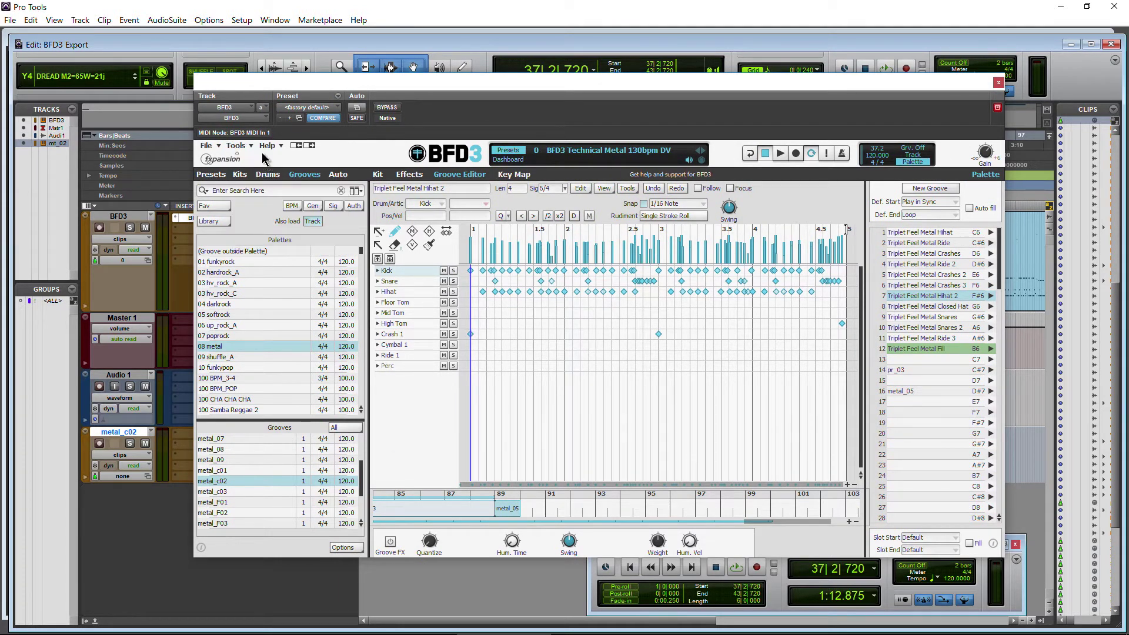
pyautogui.click(236, 146)
pyautogui.click(262, 158)
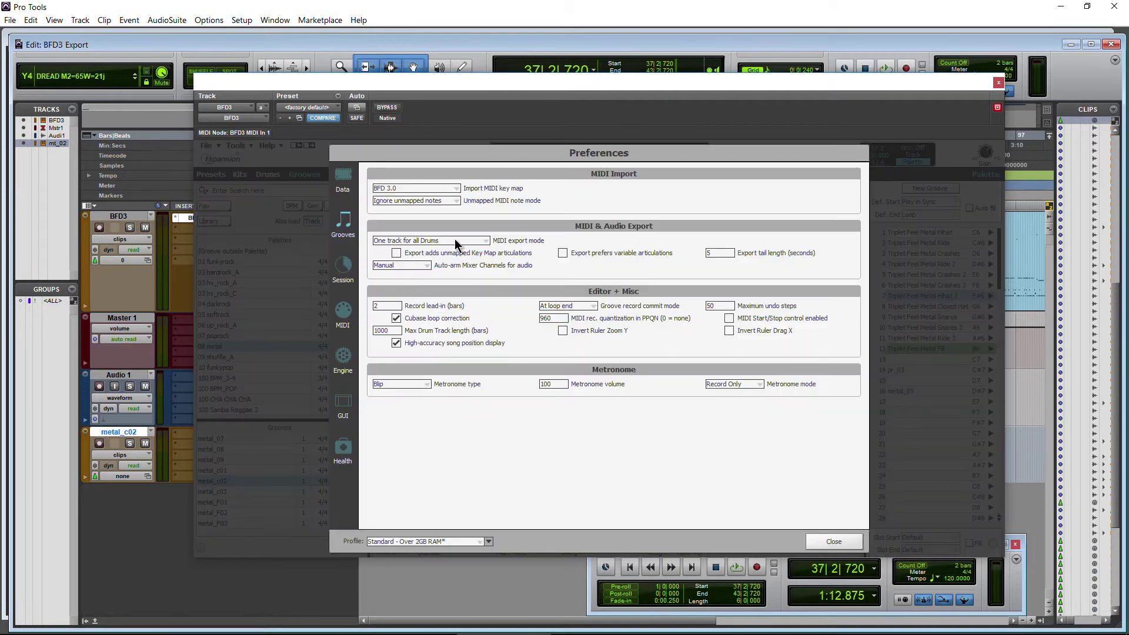
pyautogui.click(456, 241)
pyautogui.click(421, 259)
pyautogui.click(829, 544)
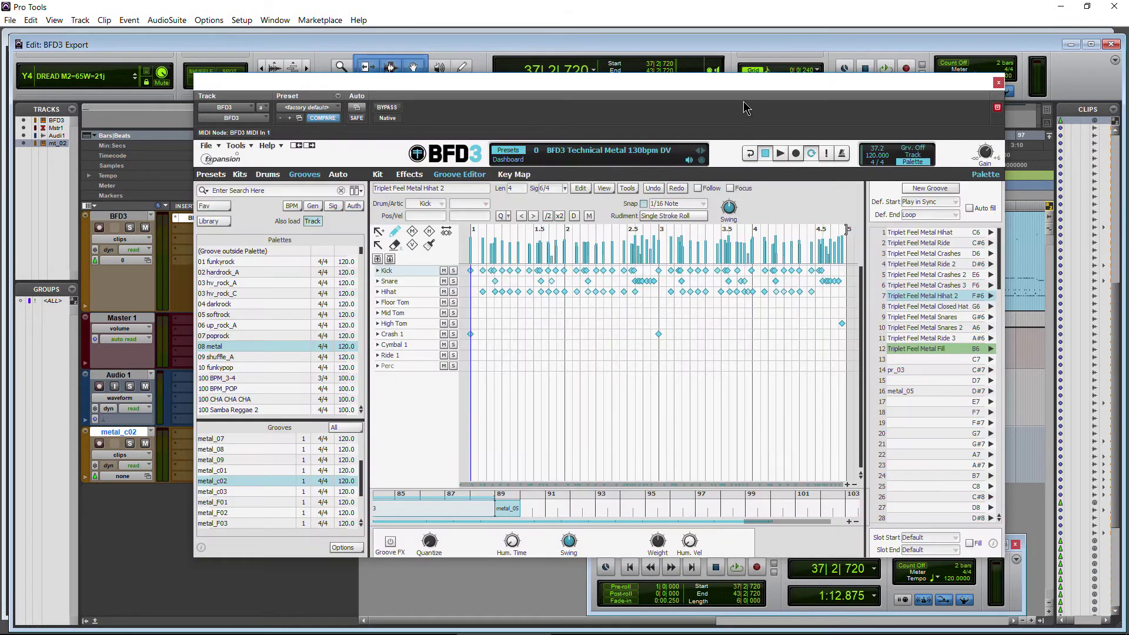
# Load the Triplet Feel Metal Crashes groove and export it as a MIDI file of that name into the Grooves folder
pyautogui.click(940, 253)
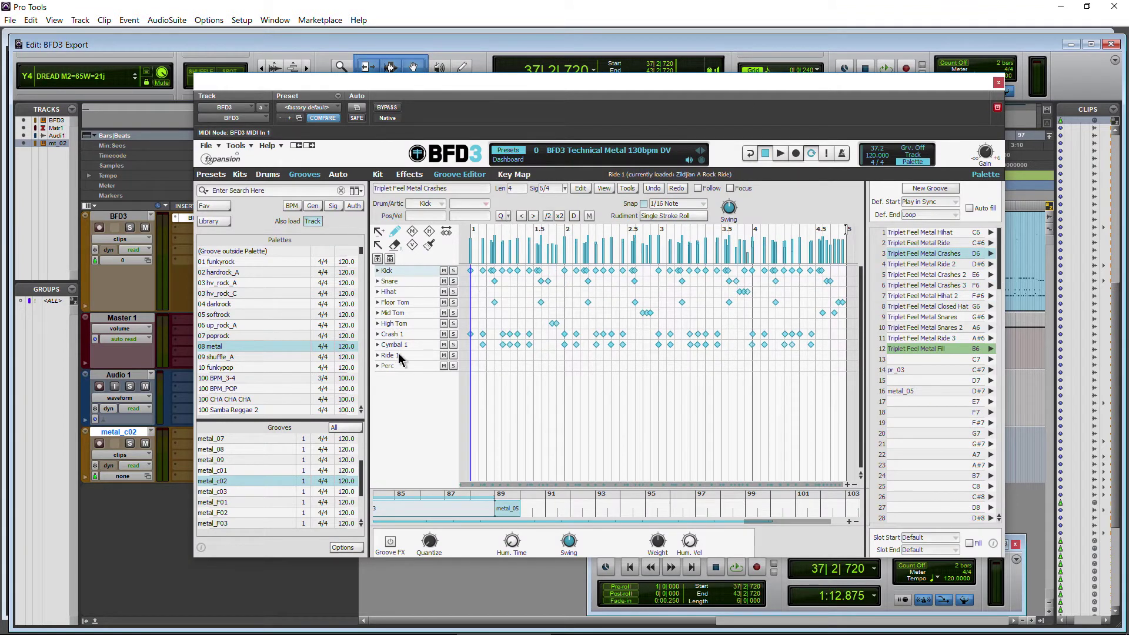
pyautogui.click(207, 145)
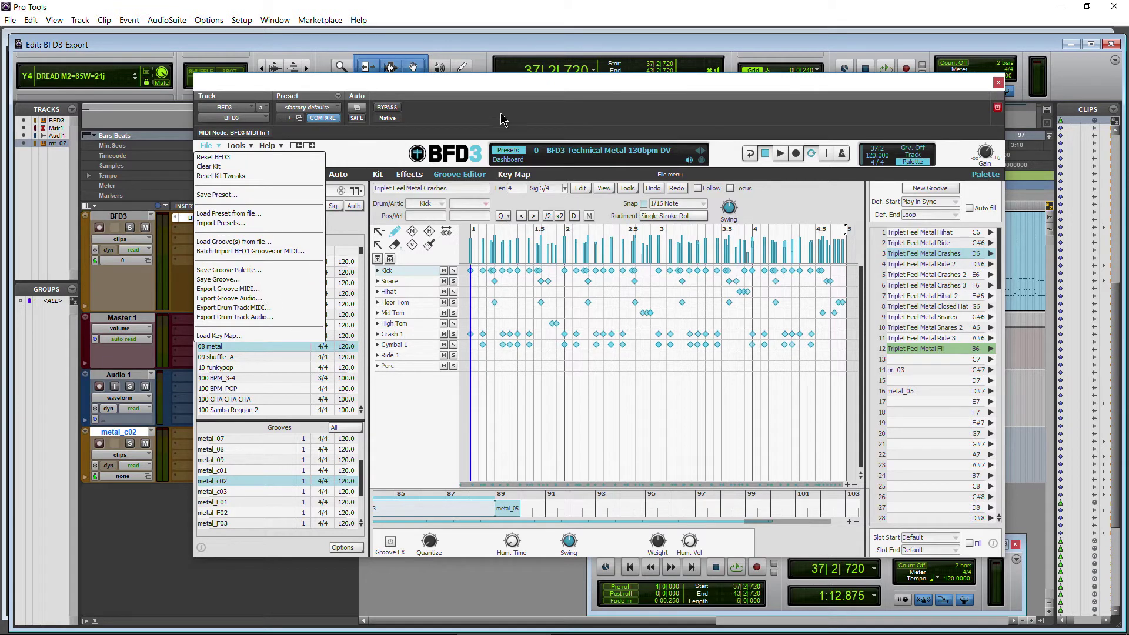
pyautogui.click(228, 288)
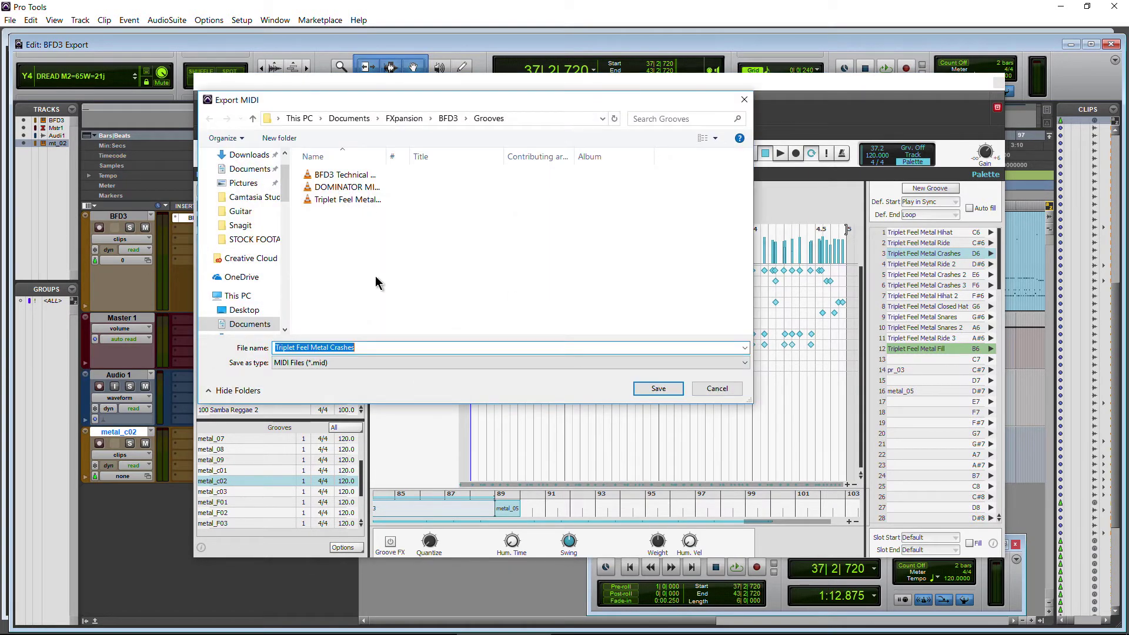
pyautogui.click(654, 389)
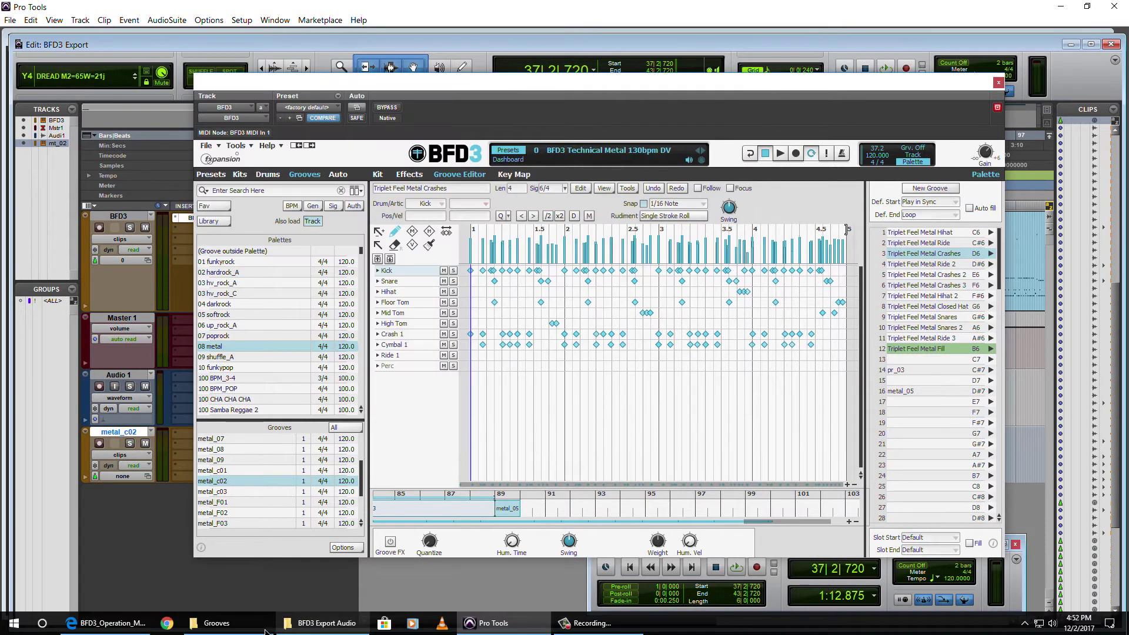
# Import the Triplet Feel Metal Crashes MIDI file into Pro Tools as new instrument tracks at Session Start and examine the resulting tracks
pyautogui.click(250, 623)
pyautogui.click(421, 247)
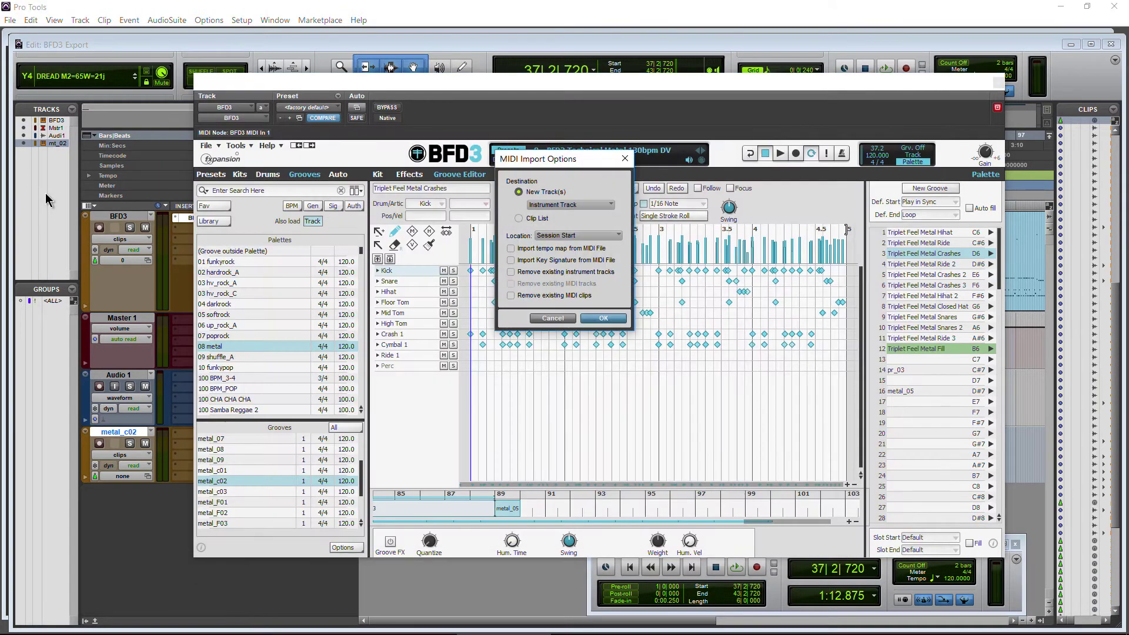
pyautogui.click(601, 318)
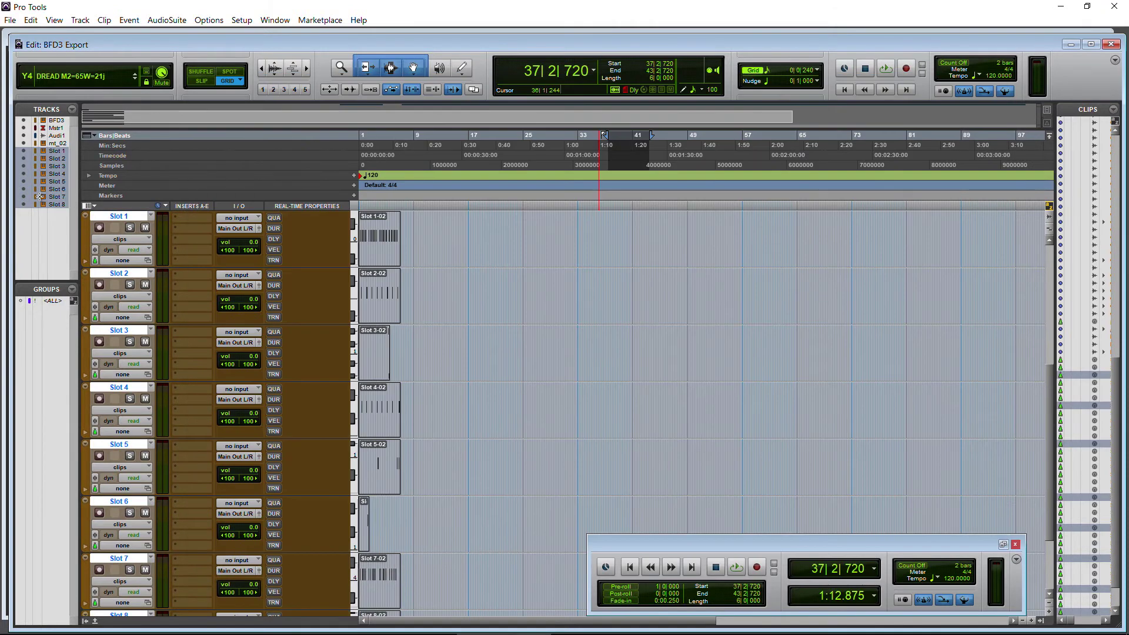
pyautogui.scroll(-2, 396, 347)
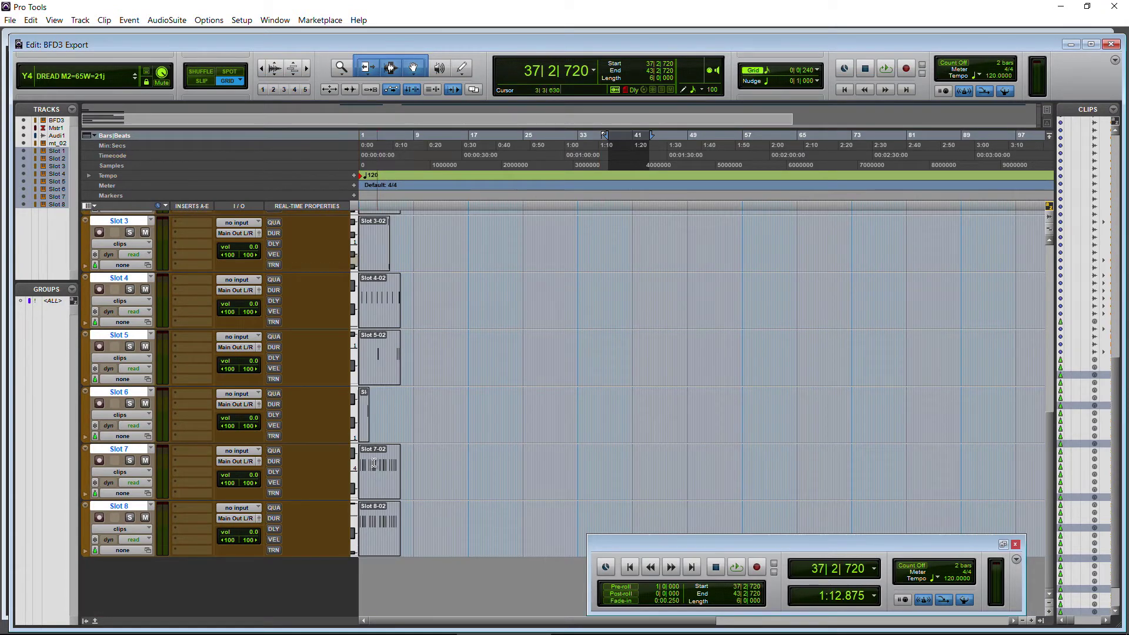
pyautogui.scroll(7, 373, 463)
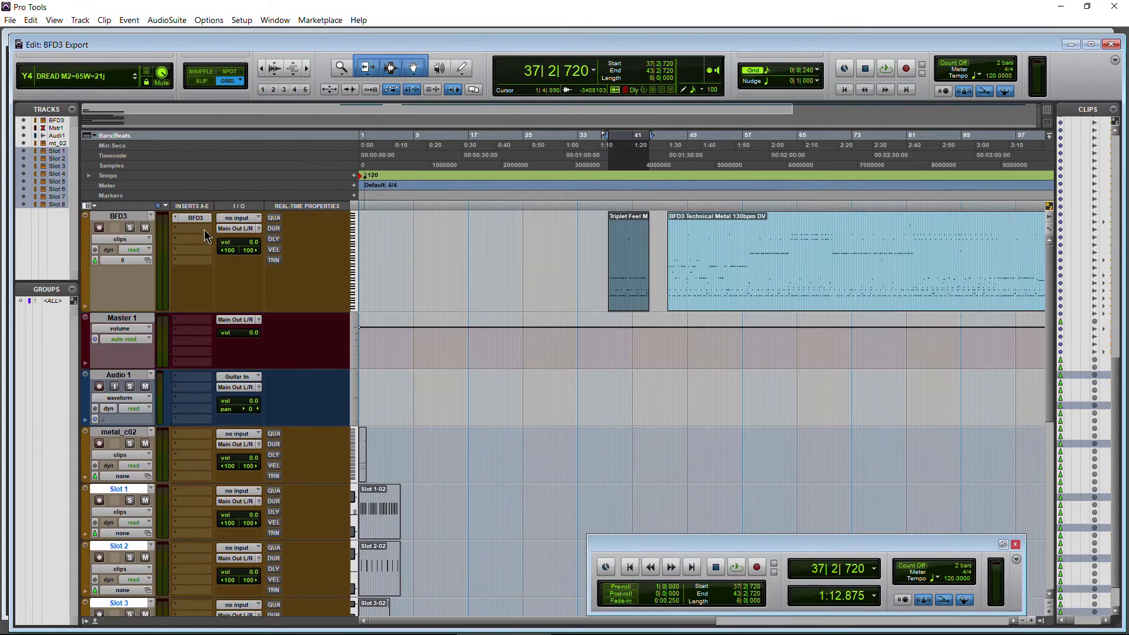
# Place the Triplet Feel Metal Closed Hat groove from the BFD3 palette onto the Pro Tools slot tracks at bar 15
pyautogui.click(196, 218)
pyautogui.moveTo(759, 87); pyautogui.dragTo(588, 89)
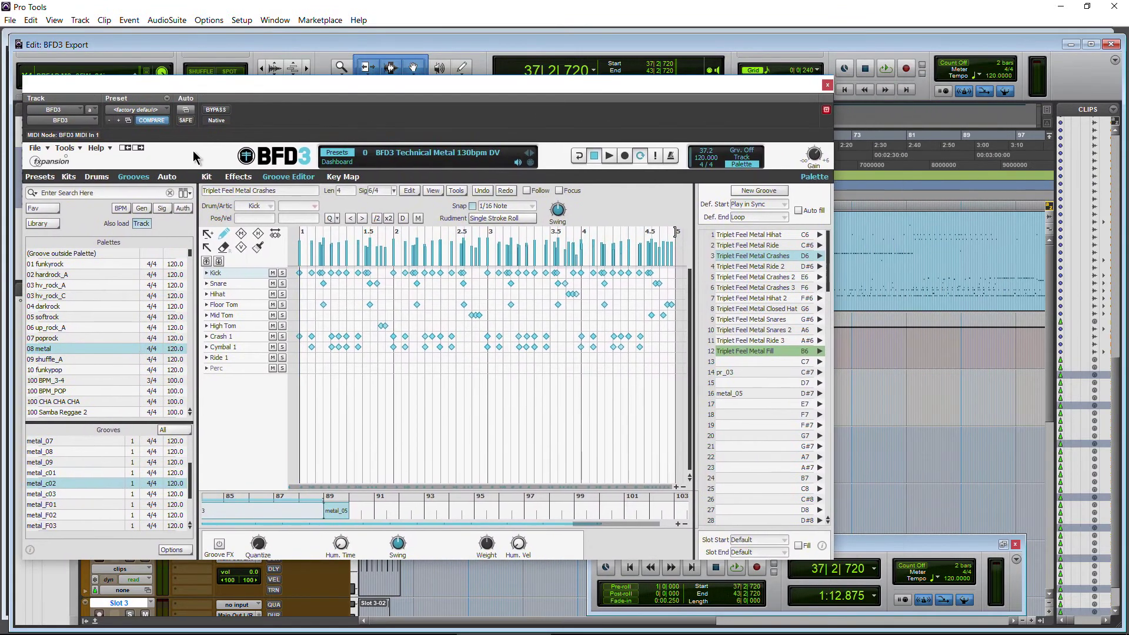
pyautogui.click(766, 309)
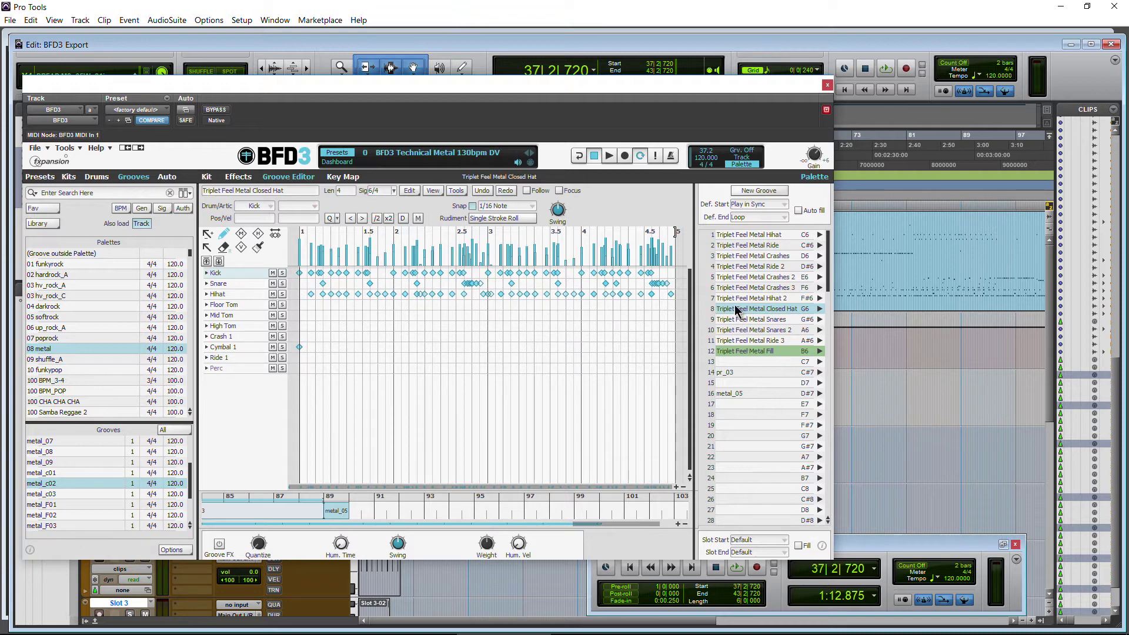
pyautogui.moveTo(636, 78); pyautogui.dragTo(201, 70)
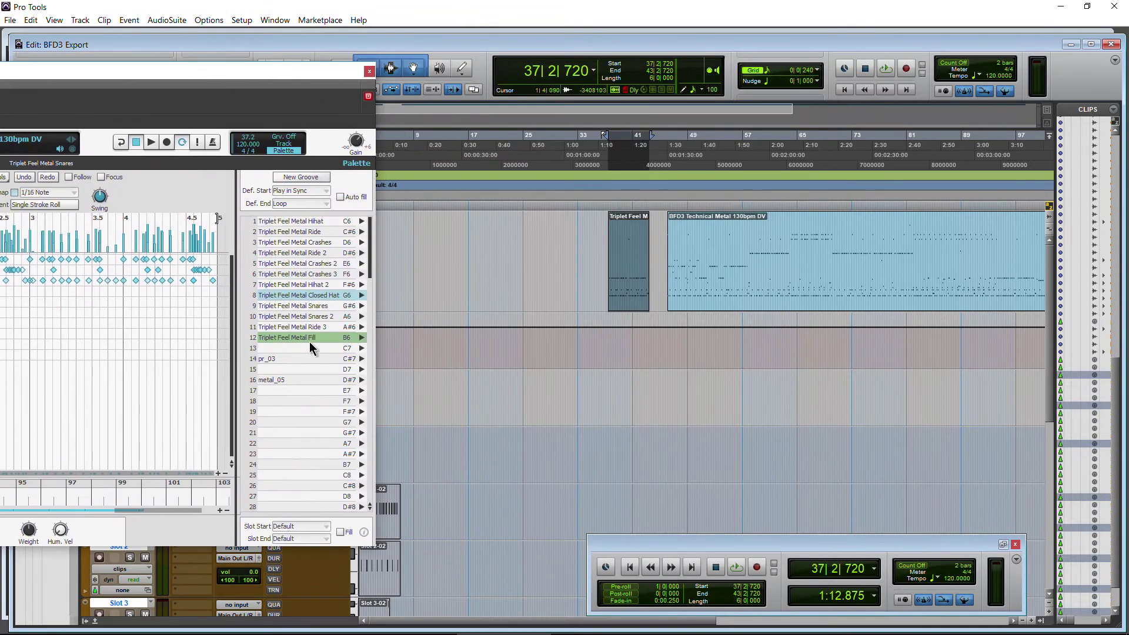
pyautogui.moveTo(313, 298); pyautogui.dragTo(456, 463)
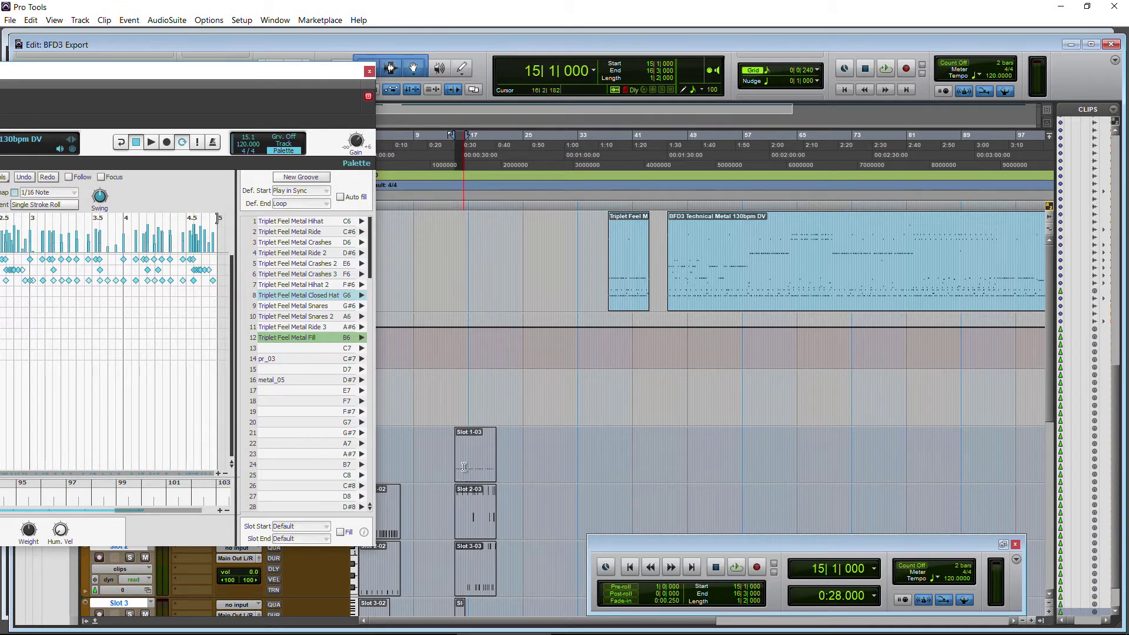
pyautogui.scroll(-6, 463, 467)
pyautogui.scroll(4, 463, 467)
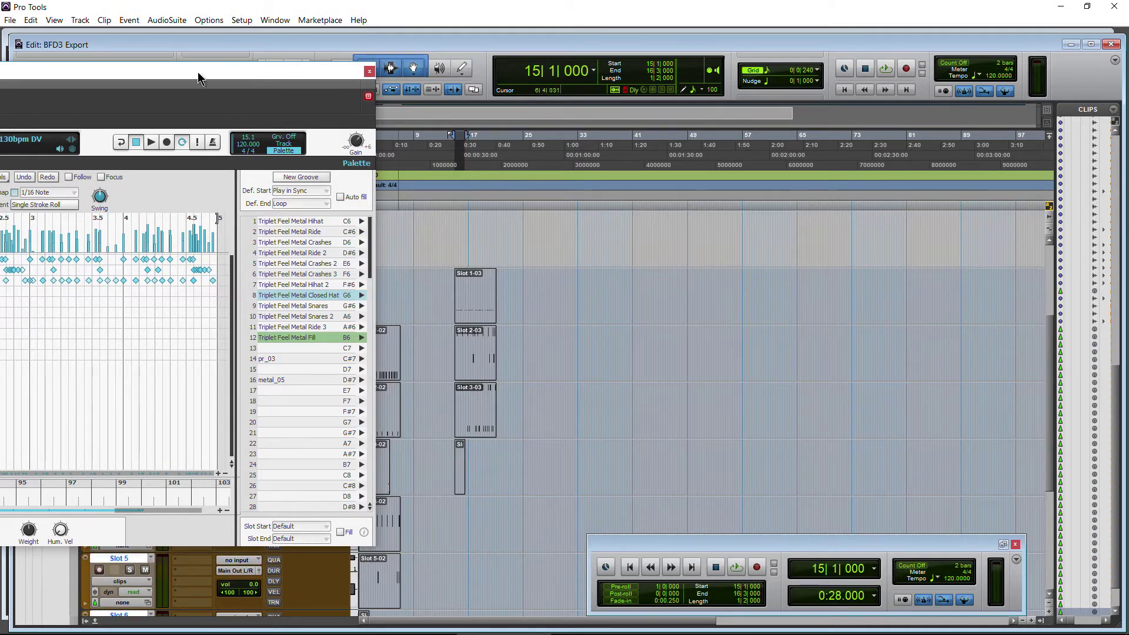
# Review the kick's articulations in BFD3's key map and on the kit page, ending back in the groove editor
pyautogui.moveTo(198, 72); pyautogui.dragTo(825, 85)
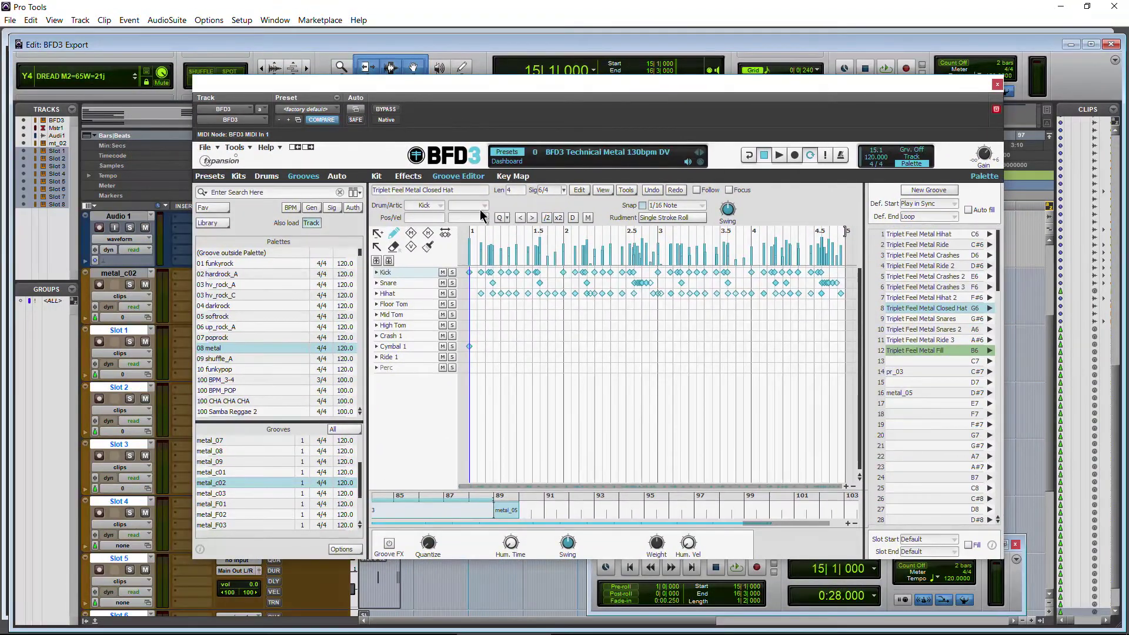
pyautogui.click(507, 176)
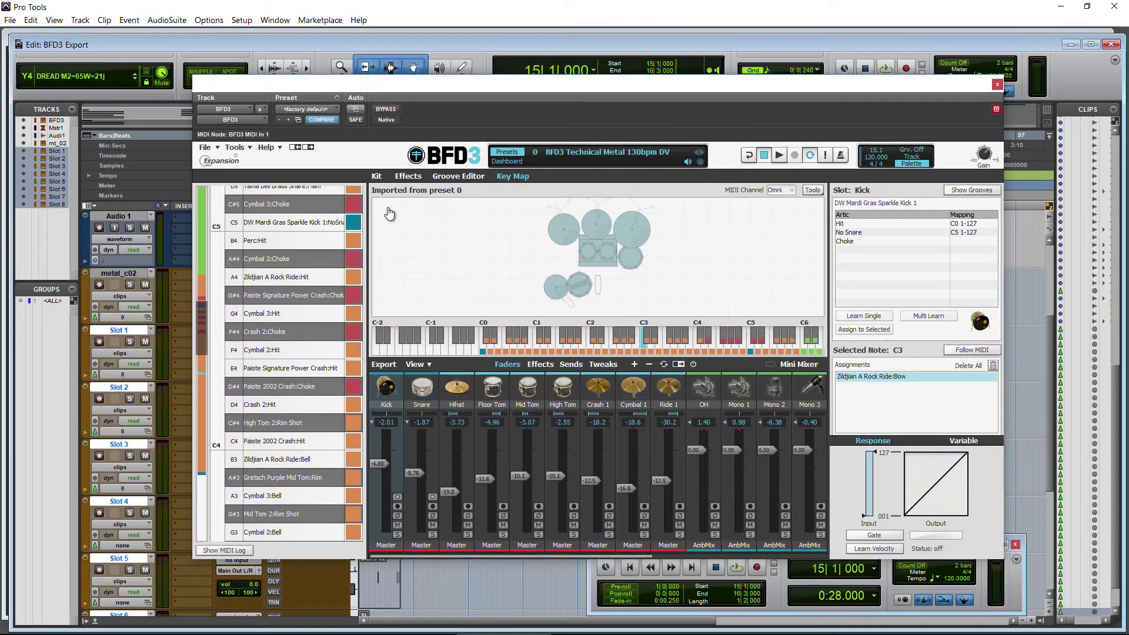
pyautogui.click(376, 176)
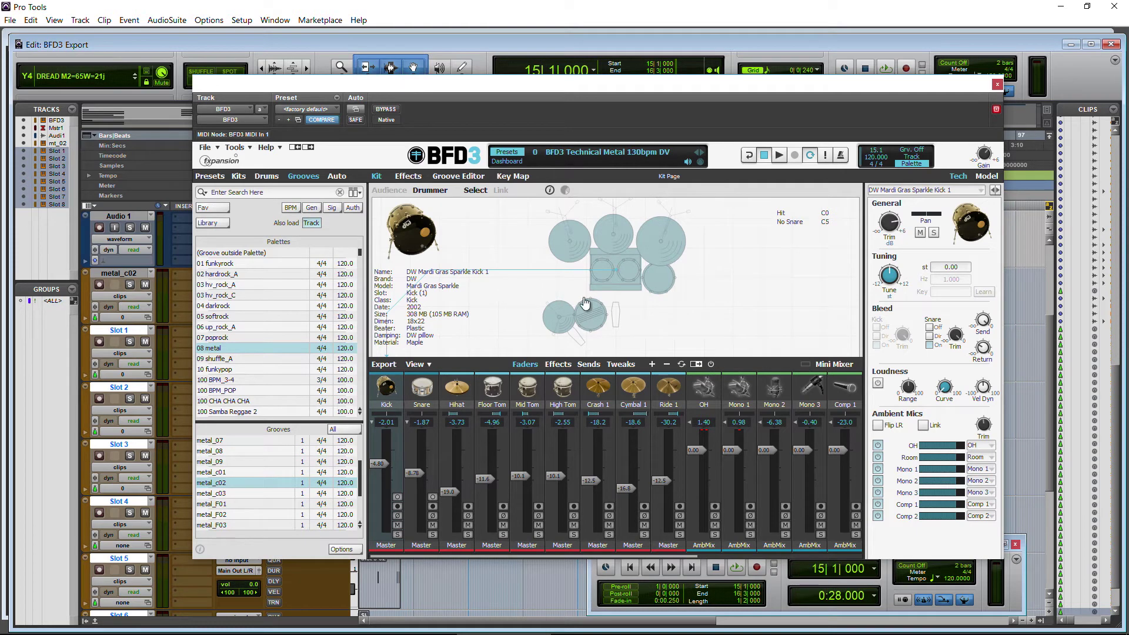
pyautogui.click(458, 176)
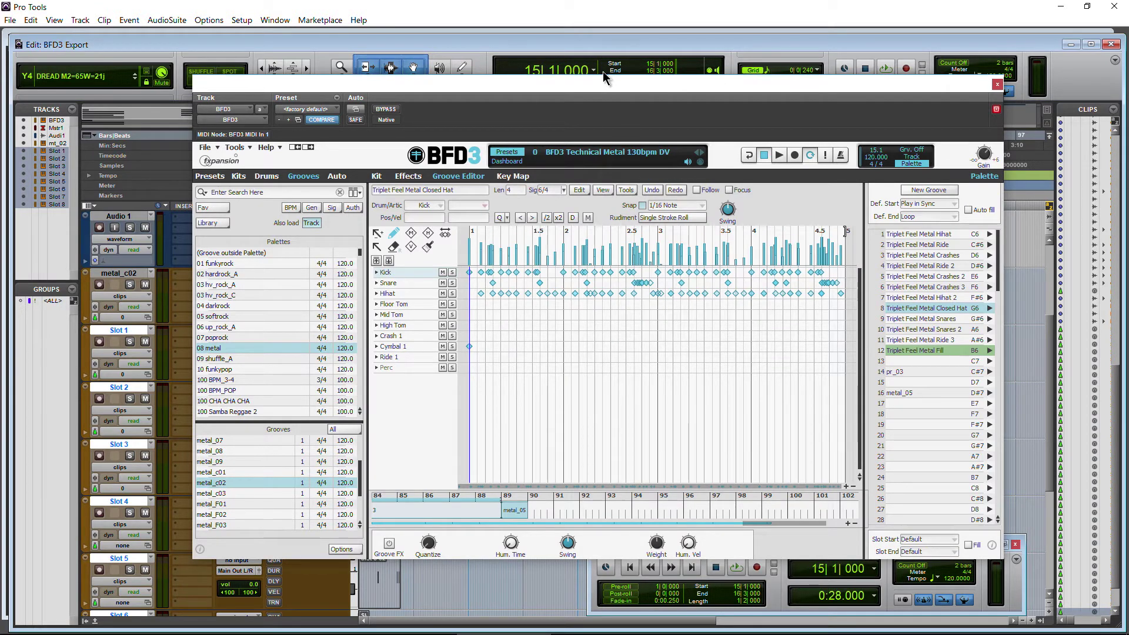
pyautogui.moveTo(607, 88); pyautogui.dragTo(640, 81)
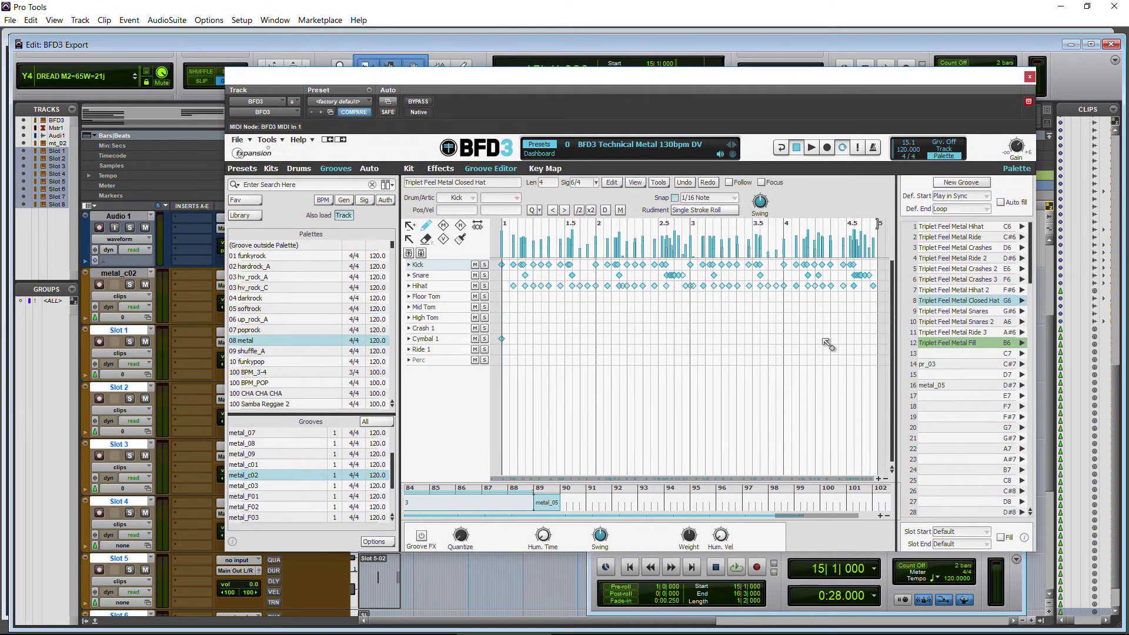
# In the BFD3 preferences, set the MIDI export mode to One track per Drum Articulation
pyautogui.click(268, 140)
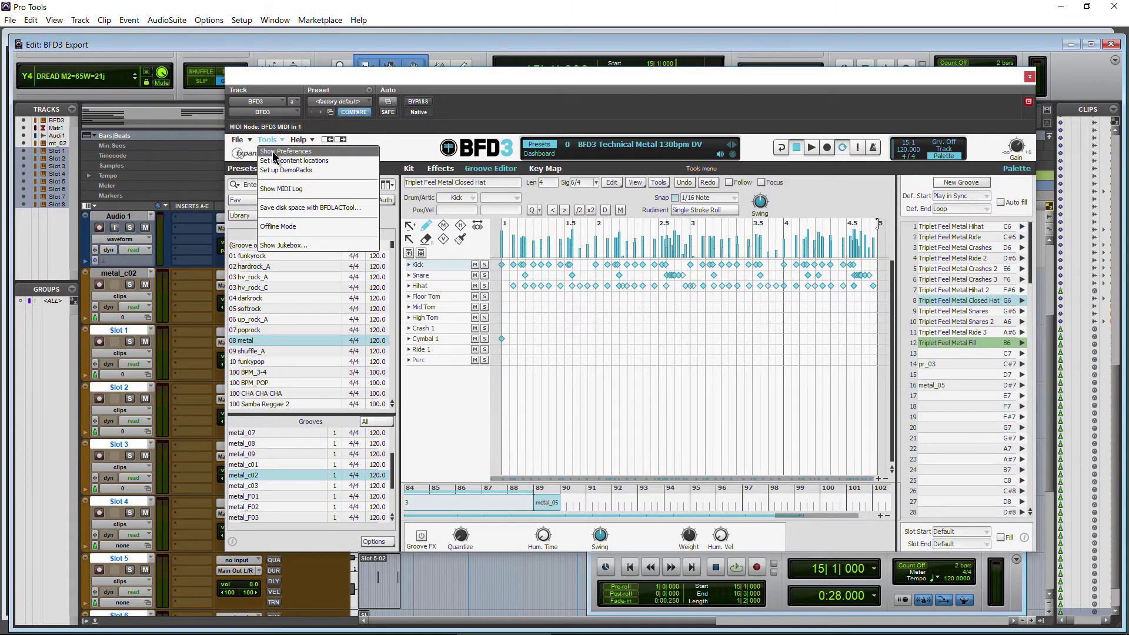
pyautogui.click(273, 151)
pyautogui.click(477, 237)
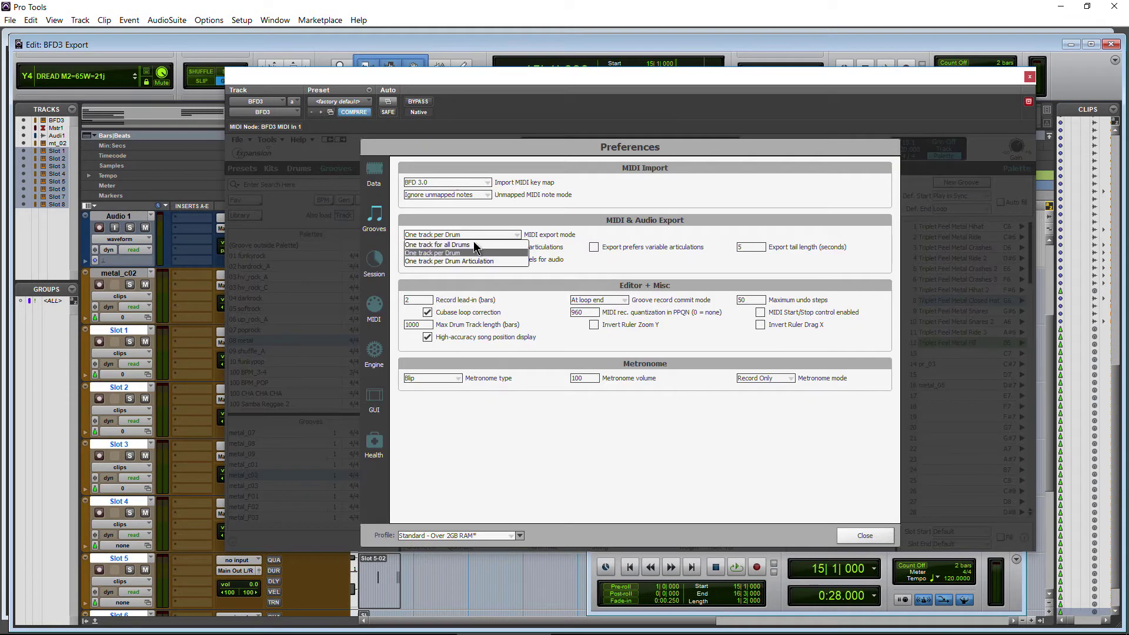
pyautogui.click(449, 260)
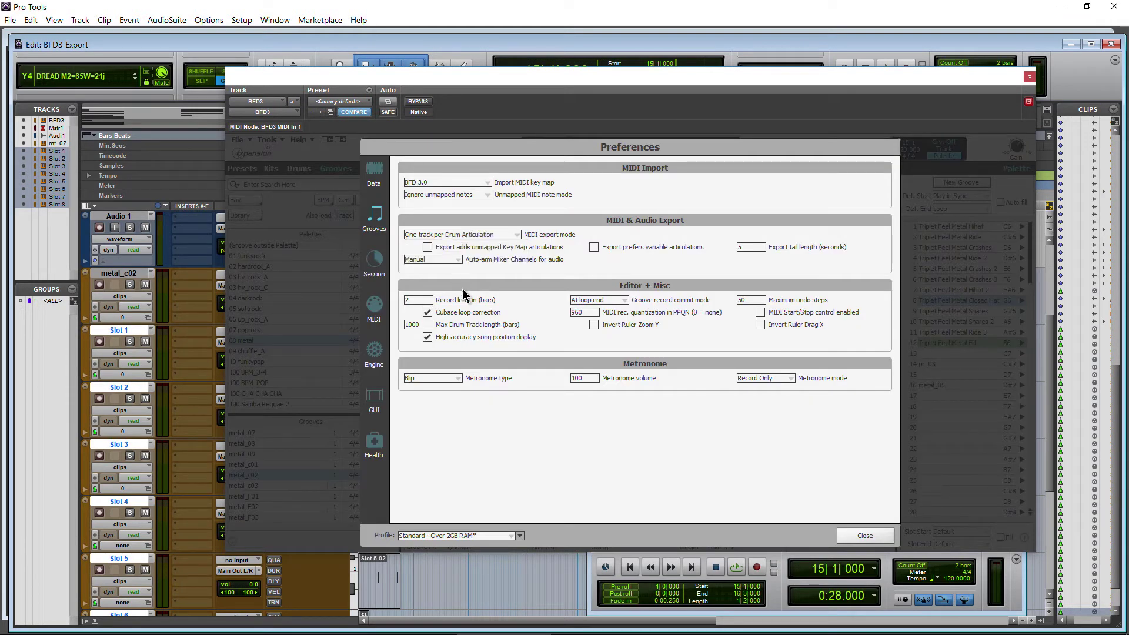
pyautogui.click(864, 535)
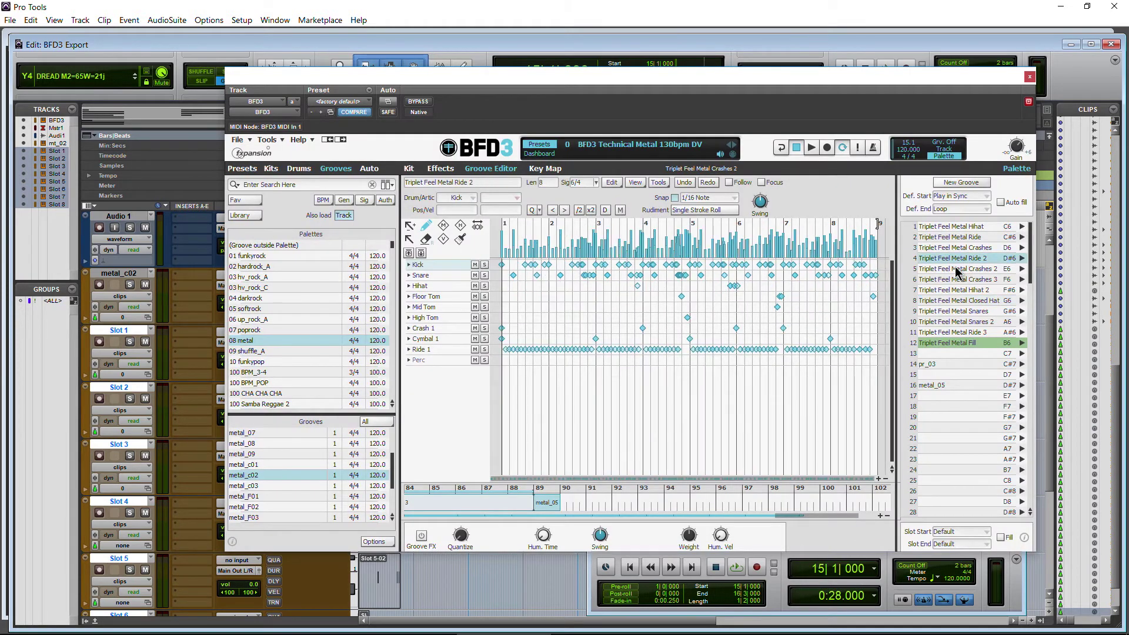
# Load the Triplet Feel Metal Ride 2 groove and export it to the Grooves folder as a MIDI file named Triplet Feel Metal Ride 2 AR
pyautogui.click(237, 143)
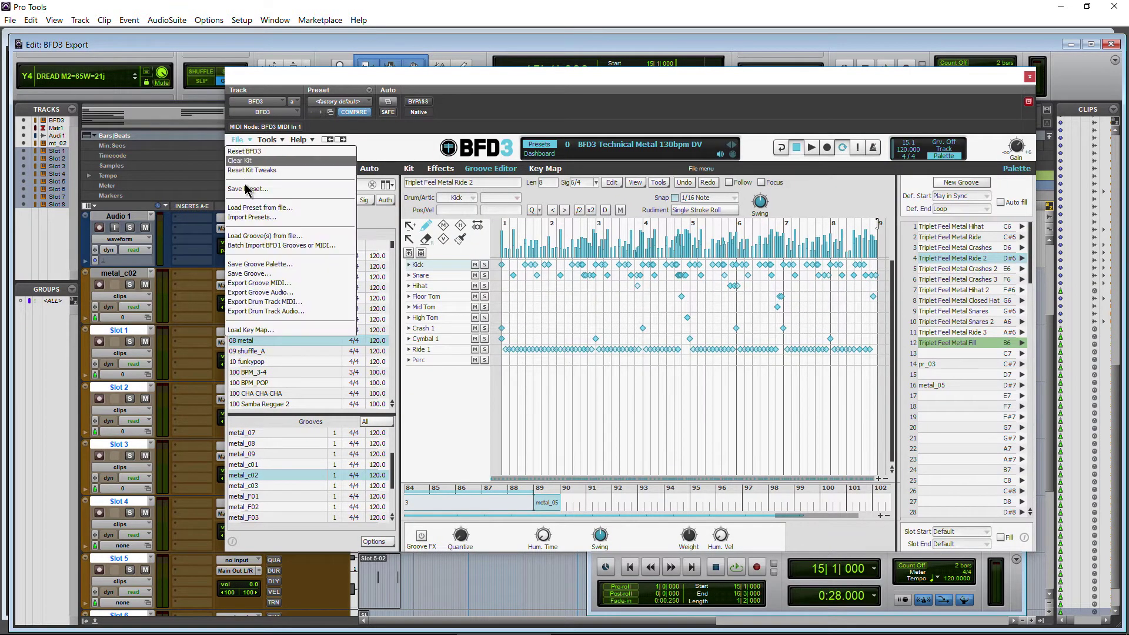
pyautogui.click(273, 283)
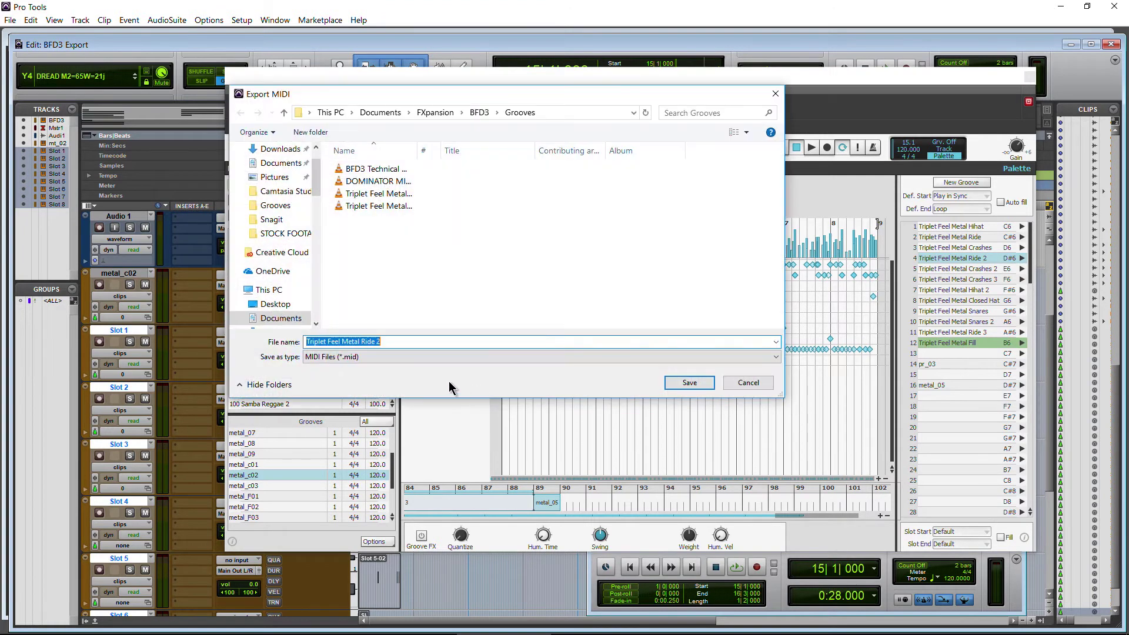
pyautogui.click(401, 339)
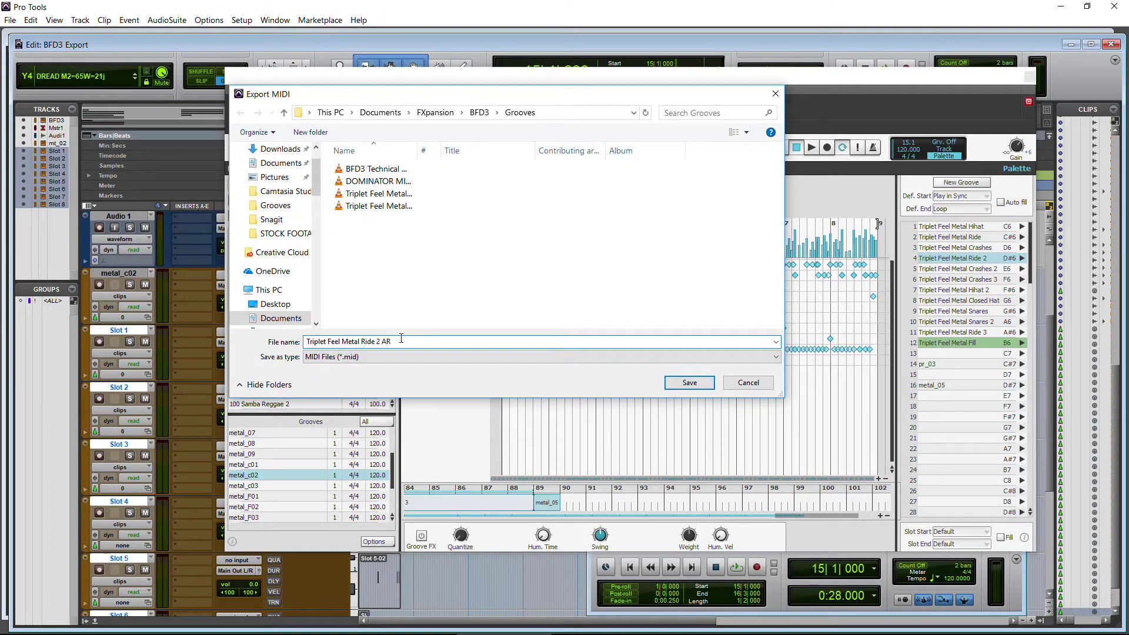
pyautogui.click(688, 383)
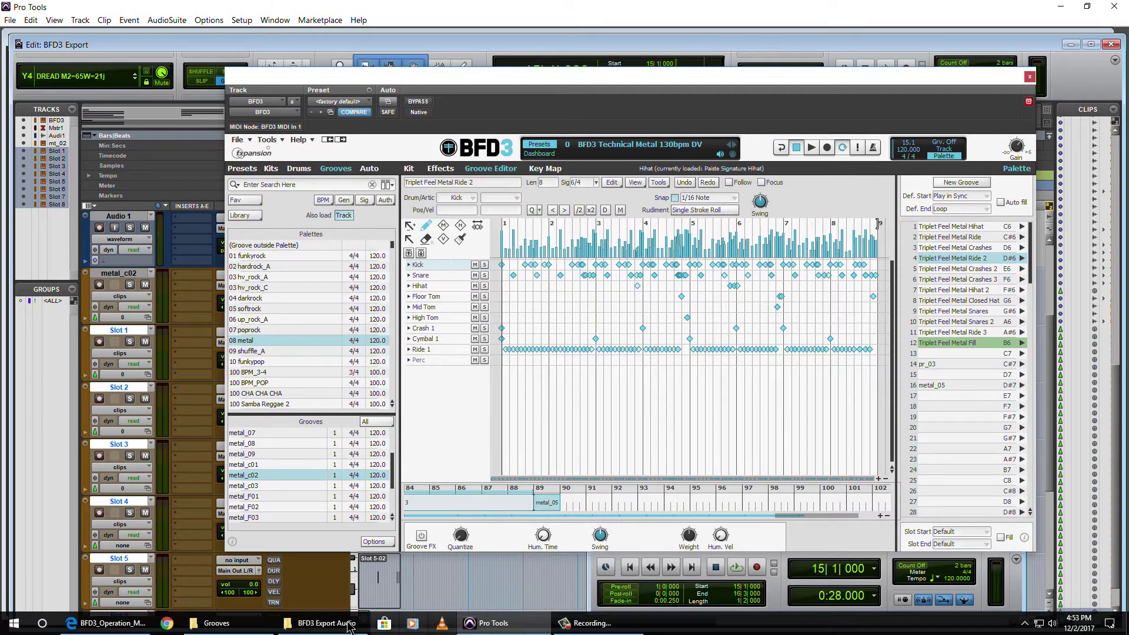
# Import the Triplet Feel Metal Ride 2 AR MIDI file from the Grooves folder into Pro Tools as new instrument tracks
pyautogui.click(250, 624)
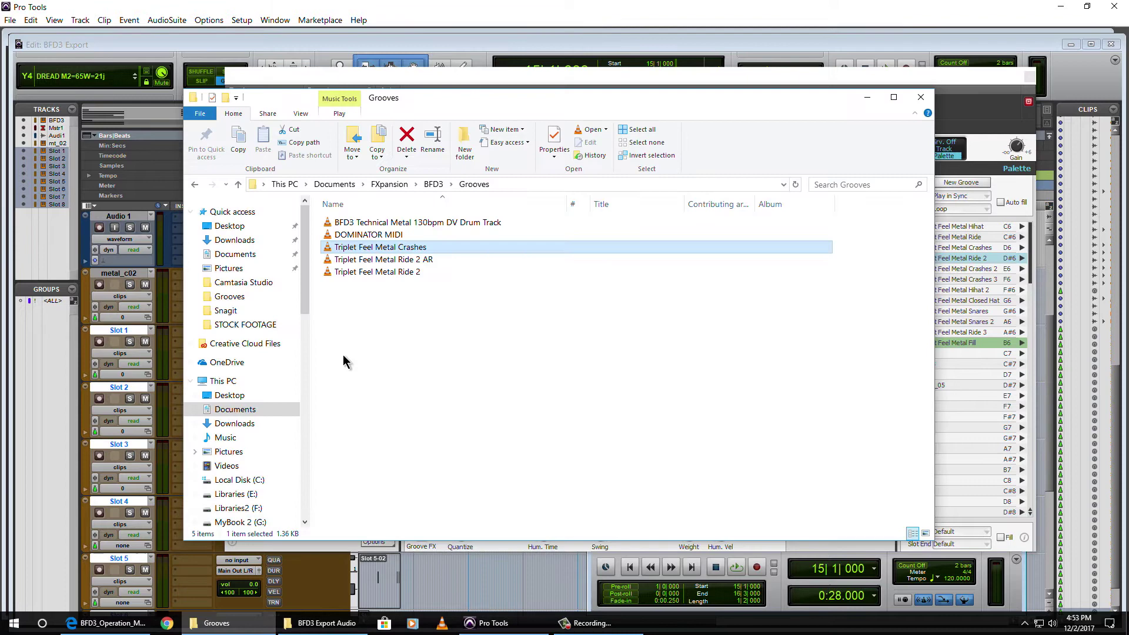
pyautogui.click(403, 259)
pyautogui.moveTo(348, 262); pyautogui.dragTo(36, 225)
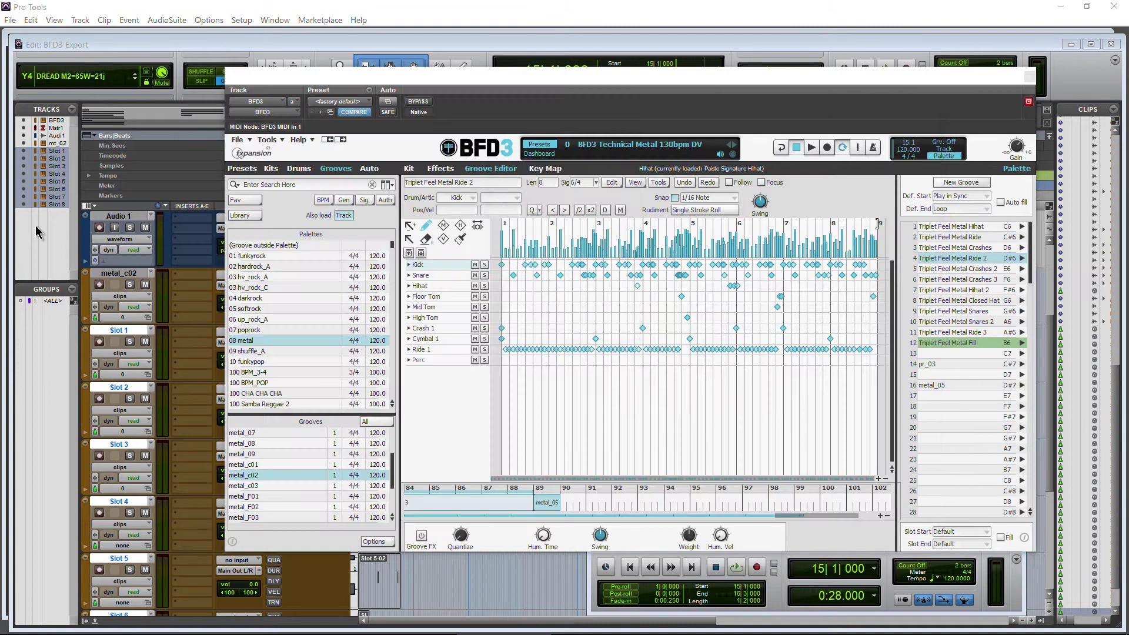
pyautogui.click(599, 319)
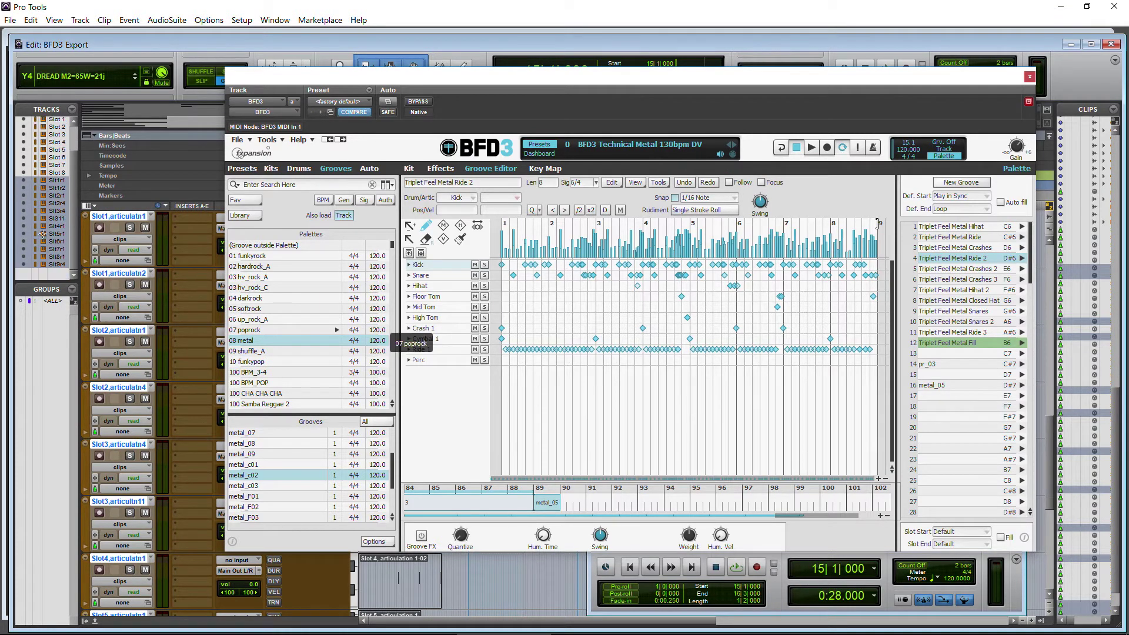
# Close the BFD3 window and examine the imported per-articulation tracks and their clips in the Edit window
pyautogui.click(1029, 76)
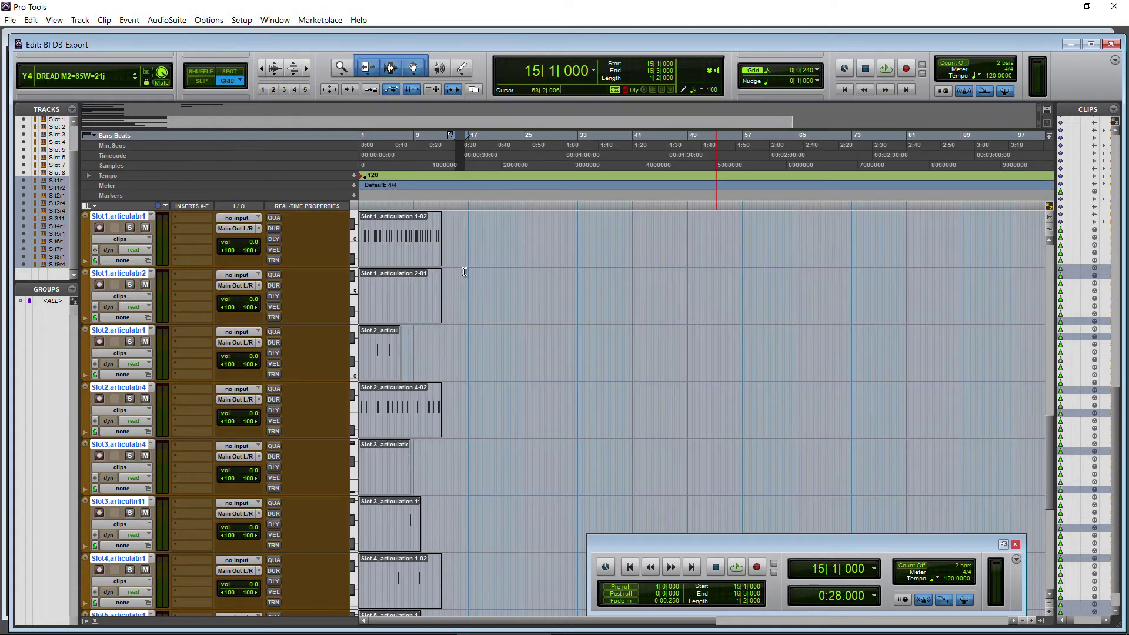
pyautogui.scroll(-2, 221, 317)
pyautogui.scroll(14, 221, 318)
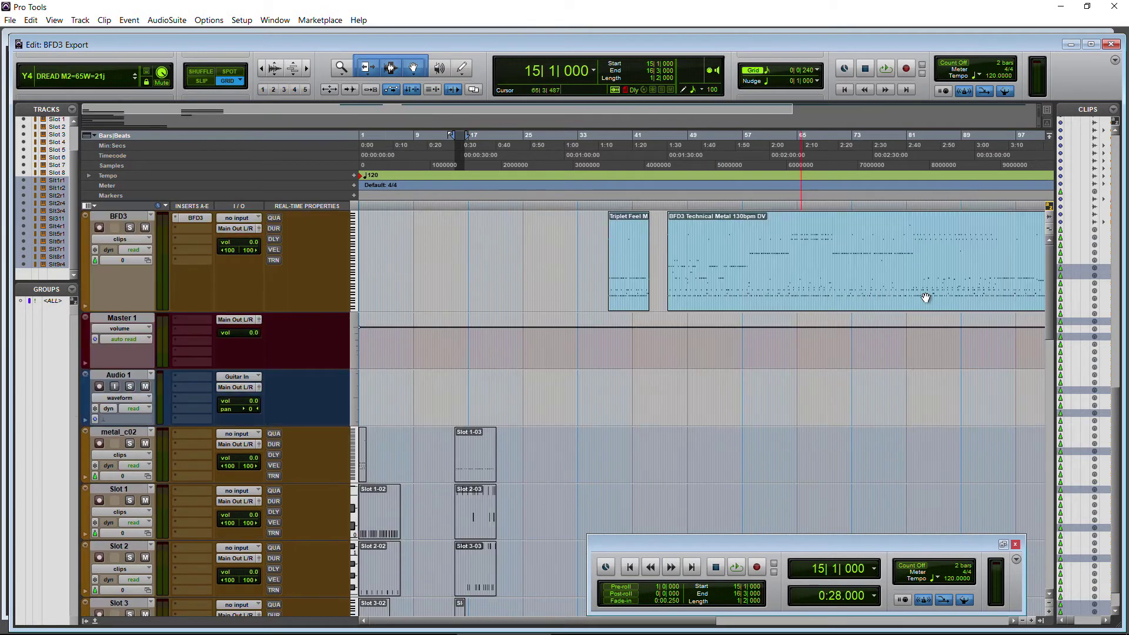
pyautogui.click(195, 218)
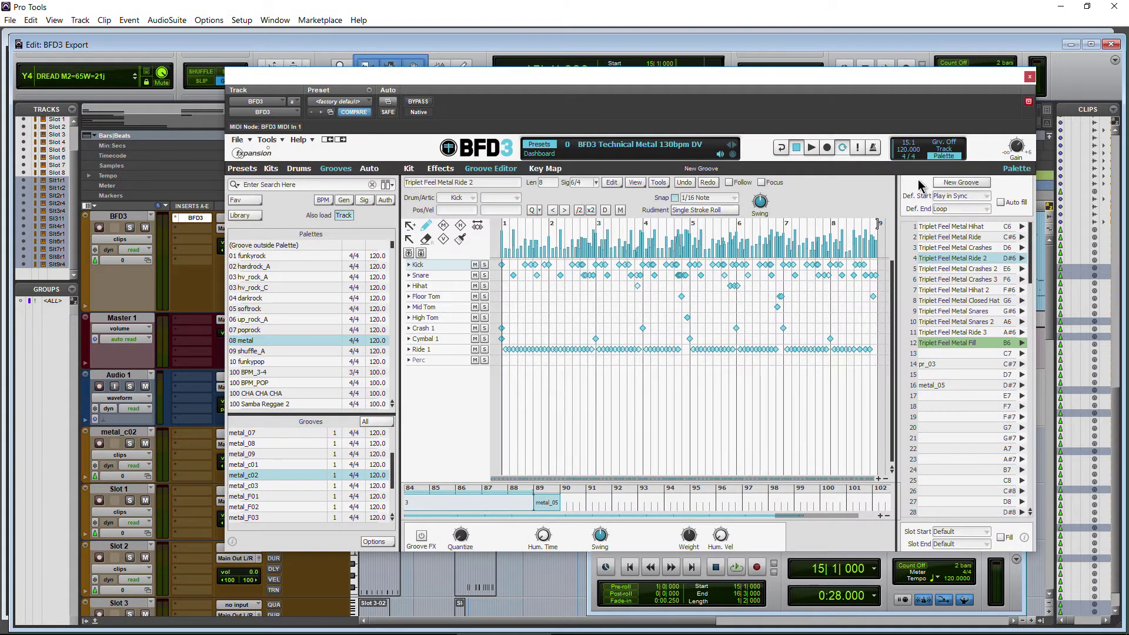
pyautogui.click(1030, 76)
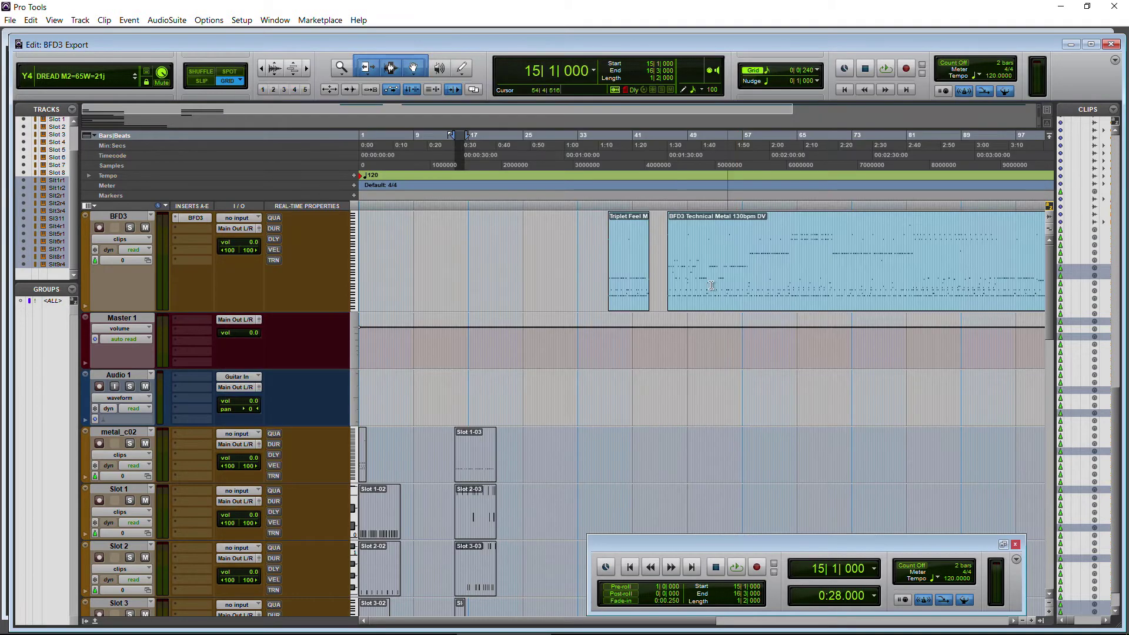
pyautogui.scroll(-10, 307, 375)
pyautogui.scroll(-5, 380, 426)
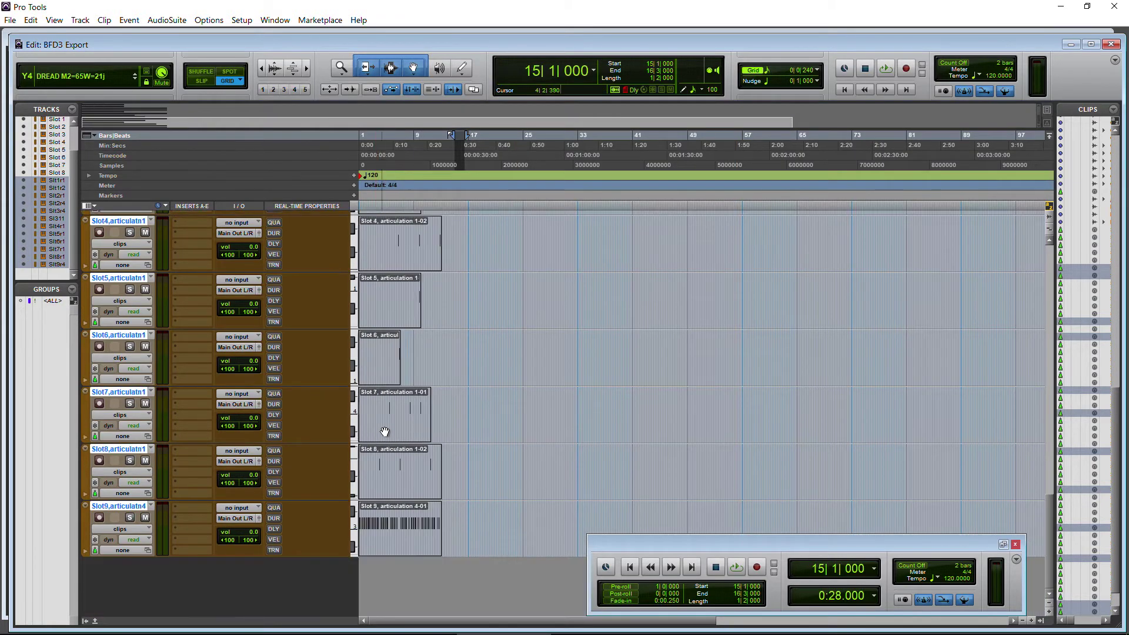
pyautogui.scroll(6, 396, 524)
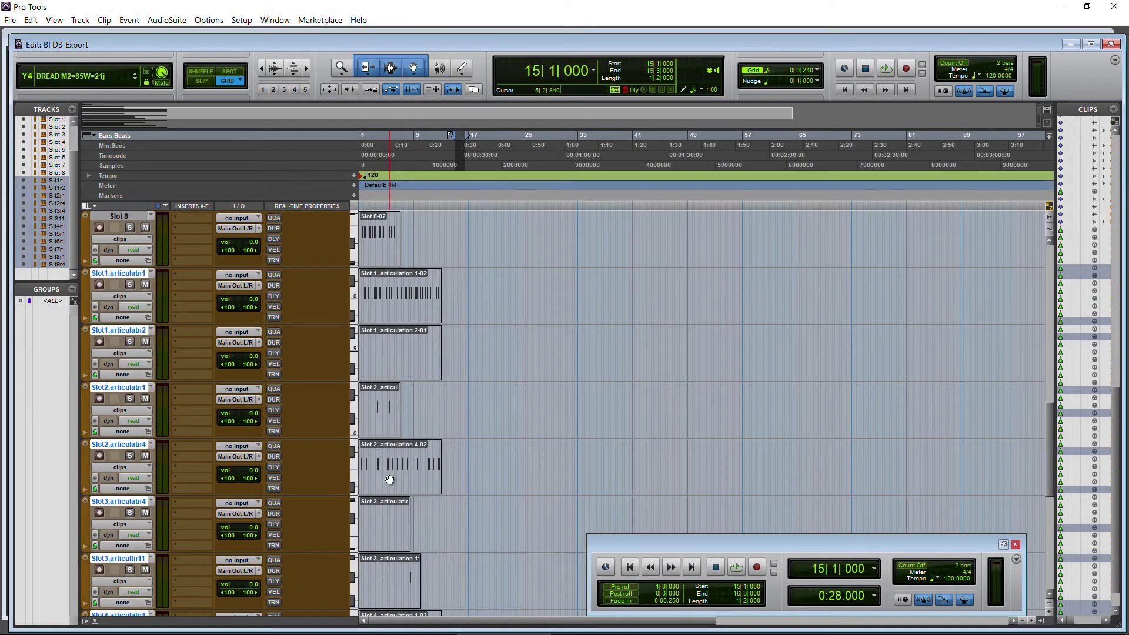
pyautogui.scroll(2, 387, 484)
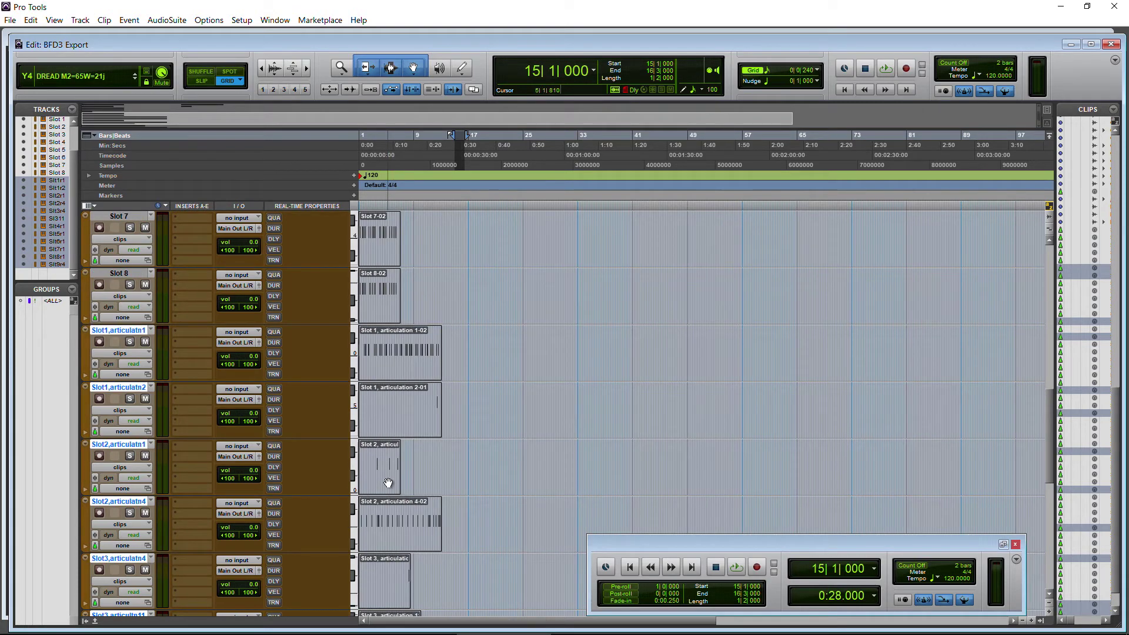
# In the mixer, route the MIDI output of both Slot 1 articulation tracks to BFD3 MIDI In 1
pyautogui.hotkey('ctrl', '=')
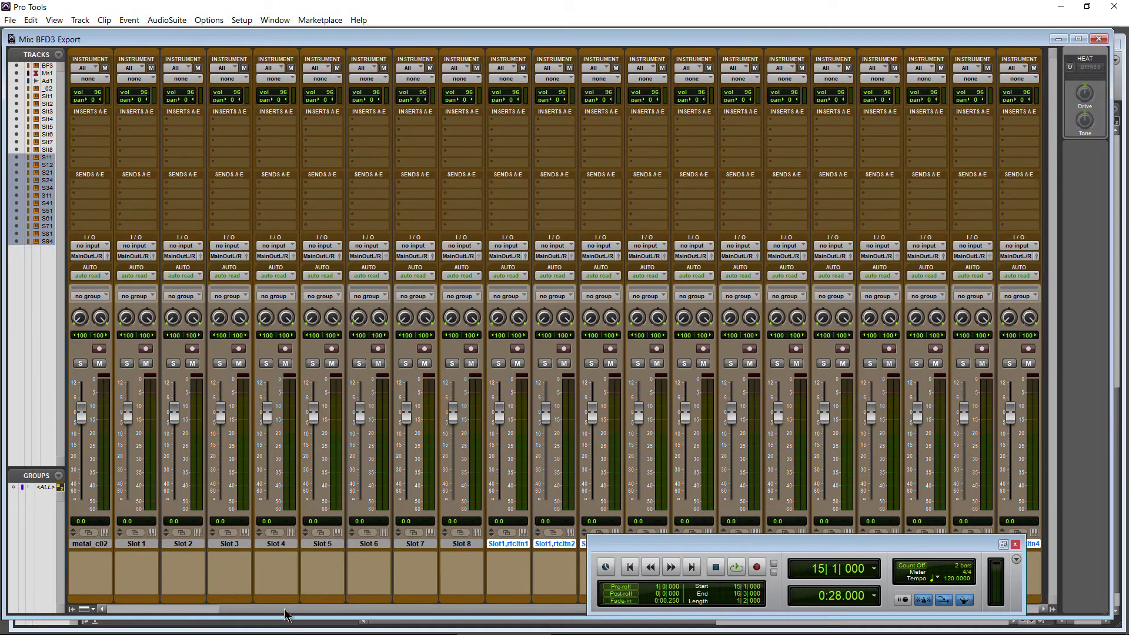
pyautogui.moveTo(285, 609); pyautogui.dragTo(402, 607)
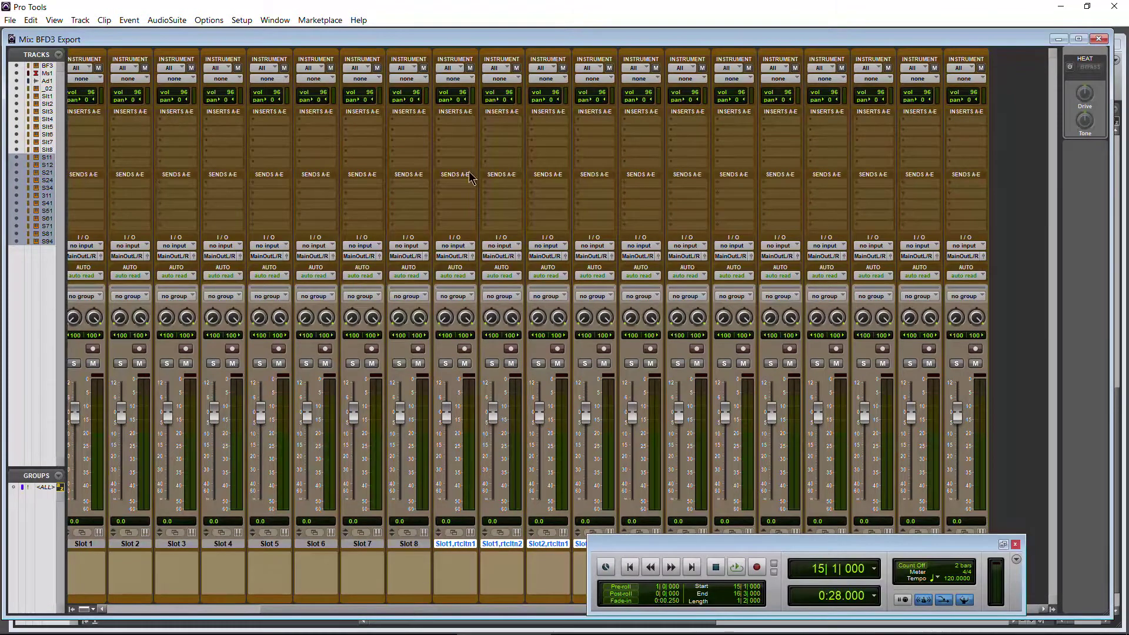
pyautogui.click(470, 79)
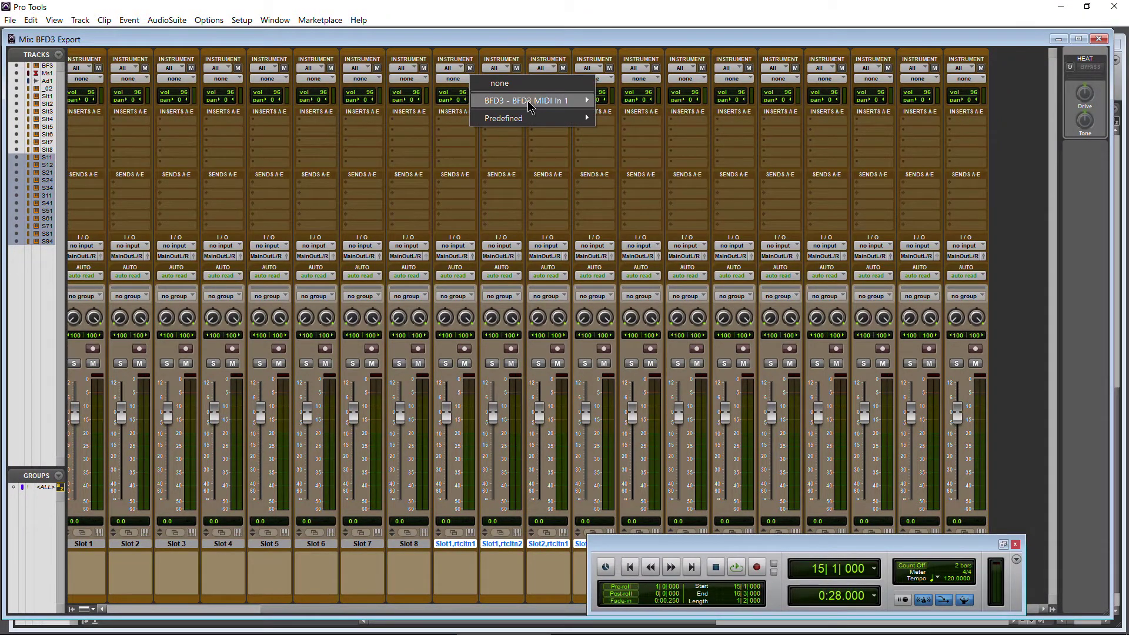
pyautogui.moveTo(564, 104)
pyautogui.click(624, 101)
pyautogui.click(514, 79)
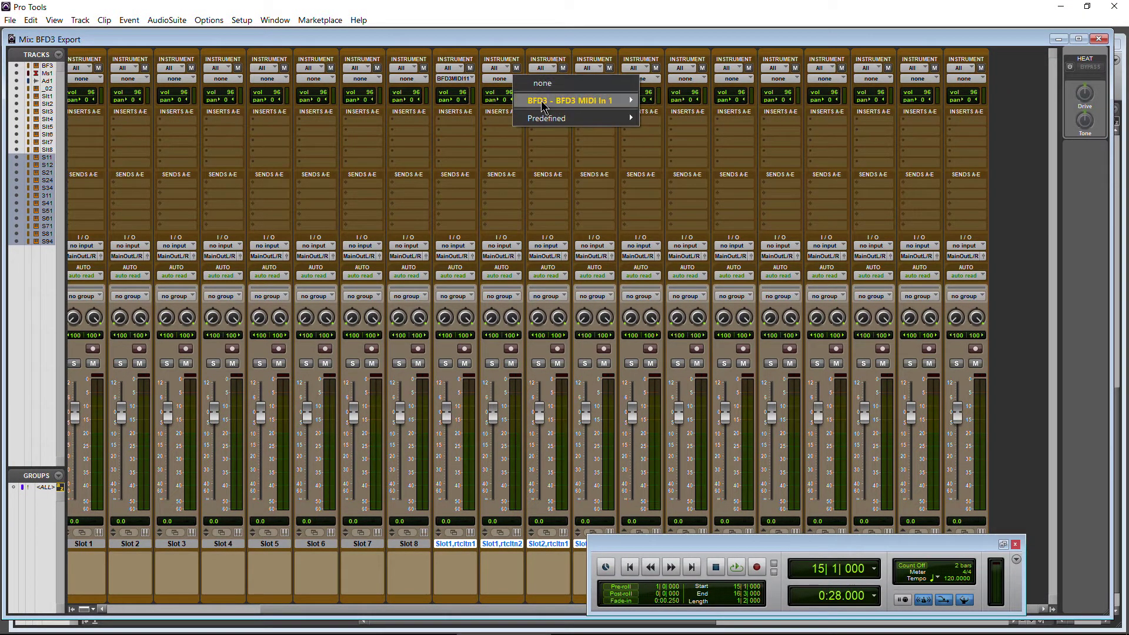
pyautogui.click(650, 103)
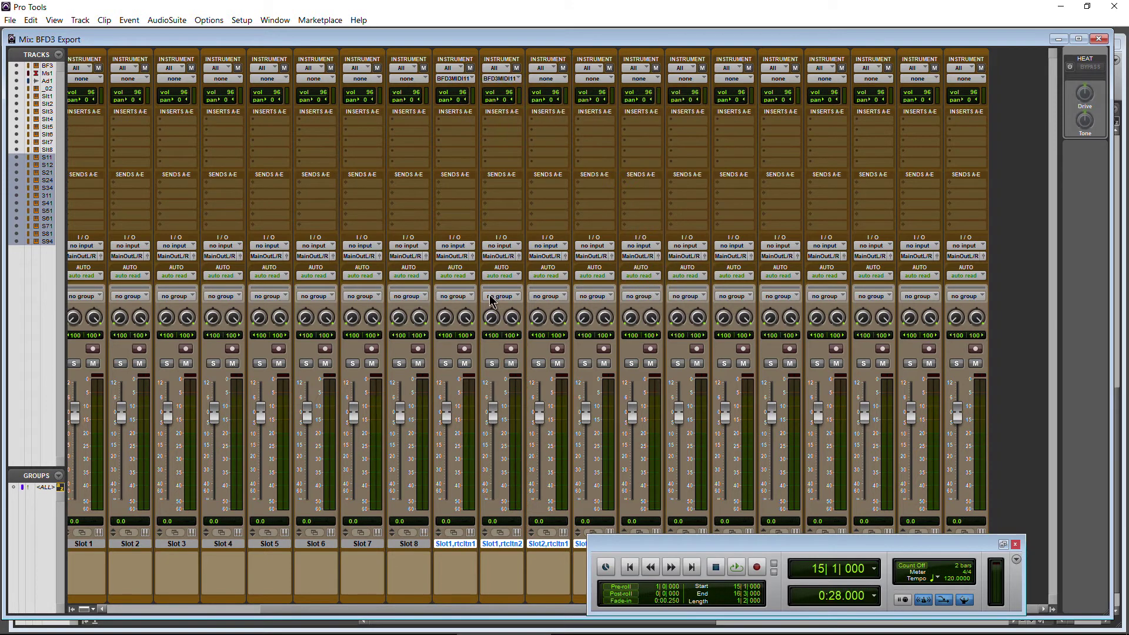
# Return to the Edit window and play the Slot 1 articulation clips from the session start
pyautogui.hotkey('ctrl', '=')
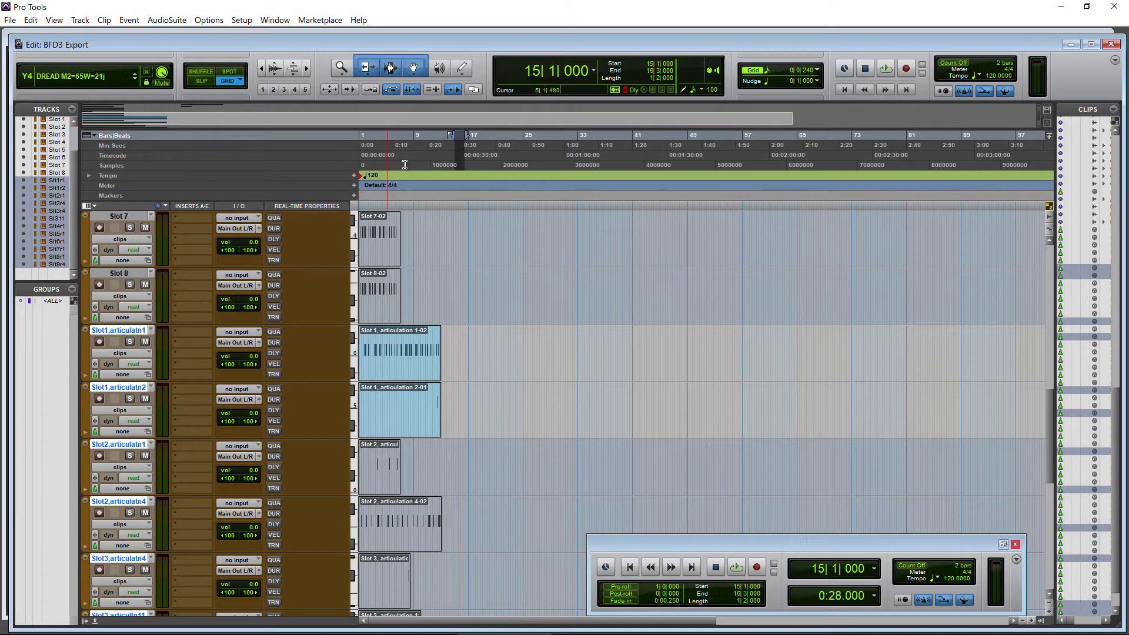
pyautogui.click(844, 90)
pyautogui.press('space')
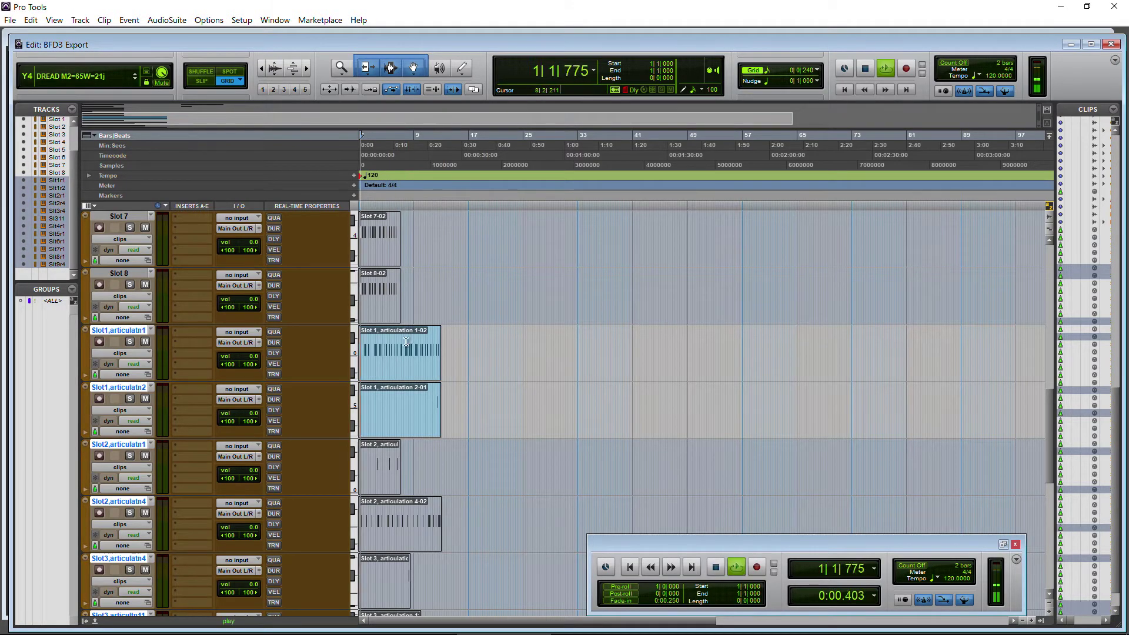
# Stop playback and look over the per-articulation clips across the imported tracks
pyautogui.moveTo(305, 68); pyautogui.dragTo(321, 72)
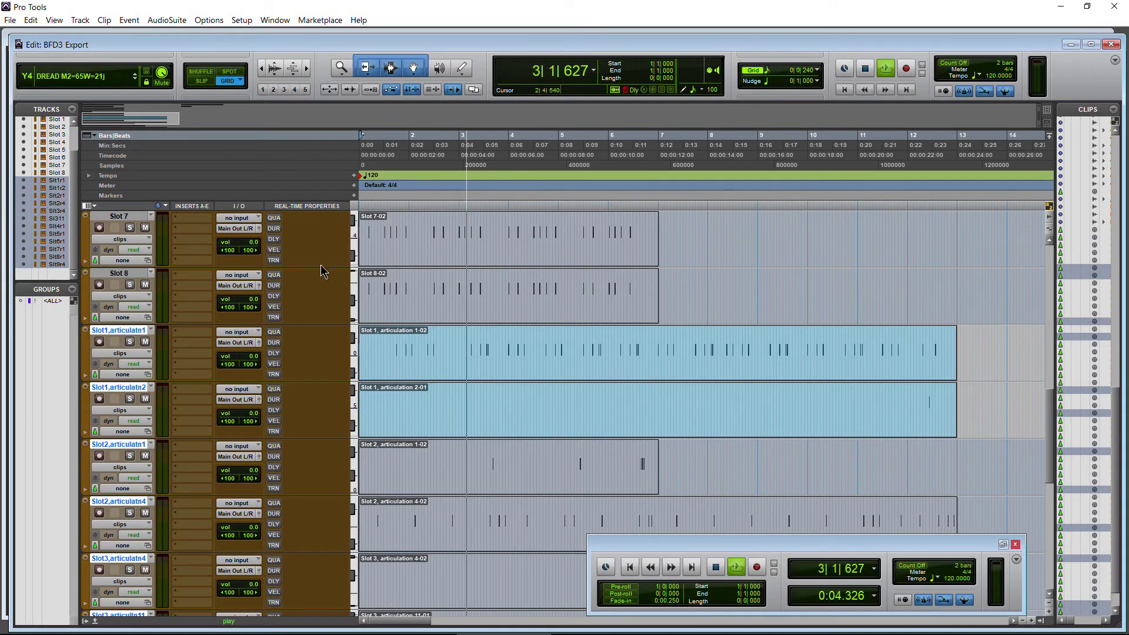
pyautogui.press('space')
pyautogui.scroll(-10, 429, 364)
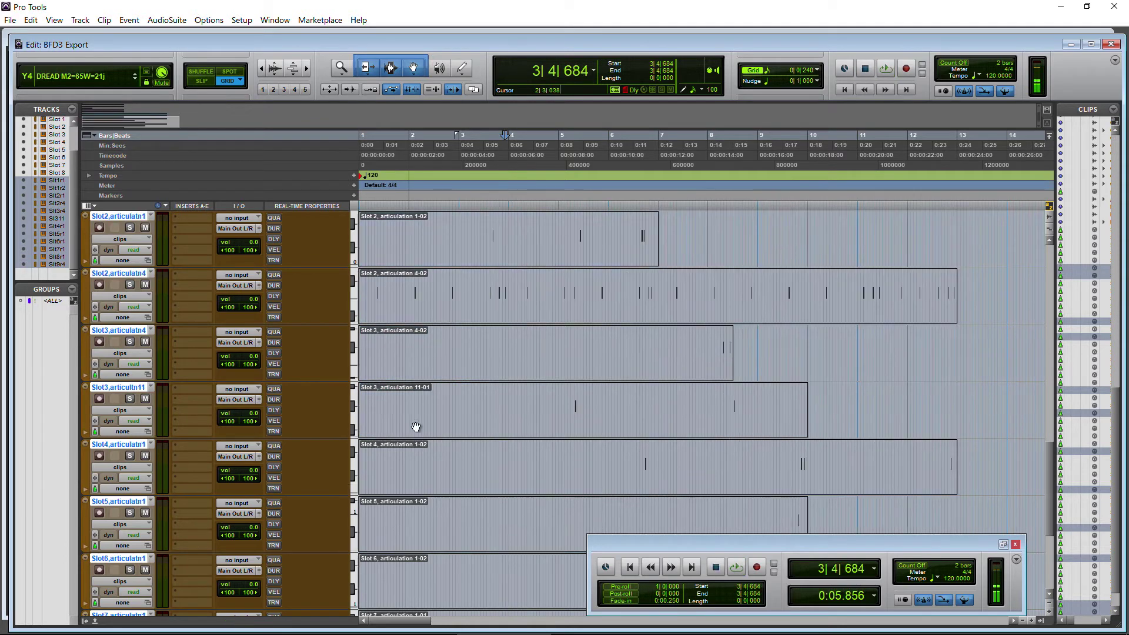
pyautogui.scroll(15, 452, 337)
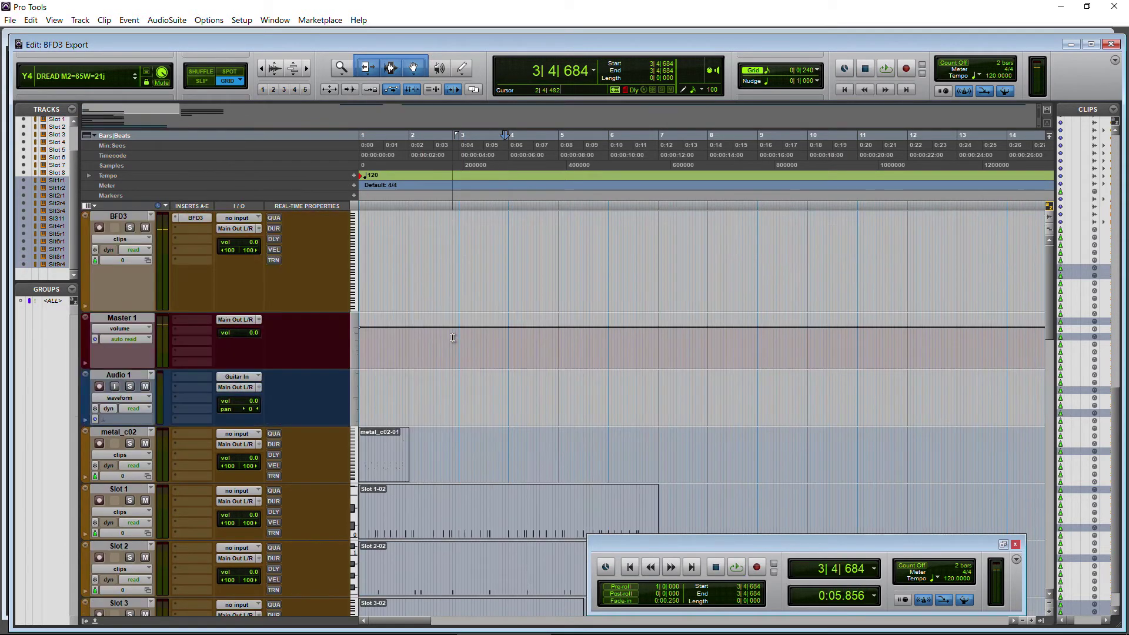
# Open BFD3 from its track insert and audition the Triplet Feel Metal Ride 2 groove, stopping it after a few bars
pyautogui.click(186, 219)
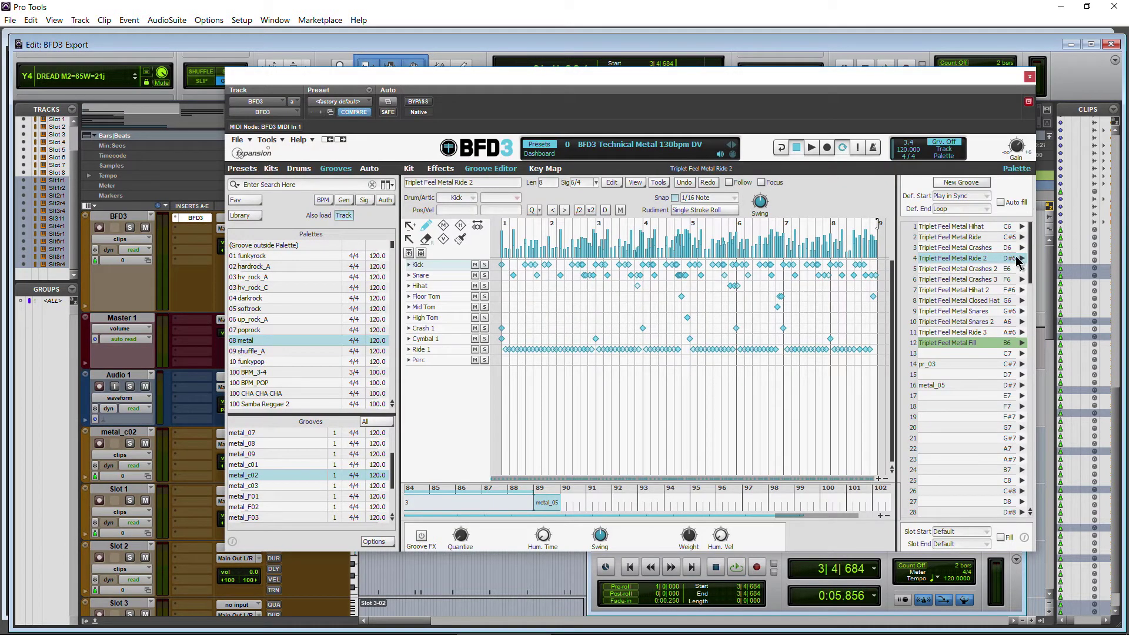
pyautogui.click(1021, 258)
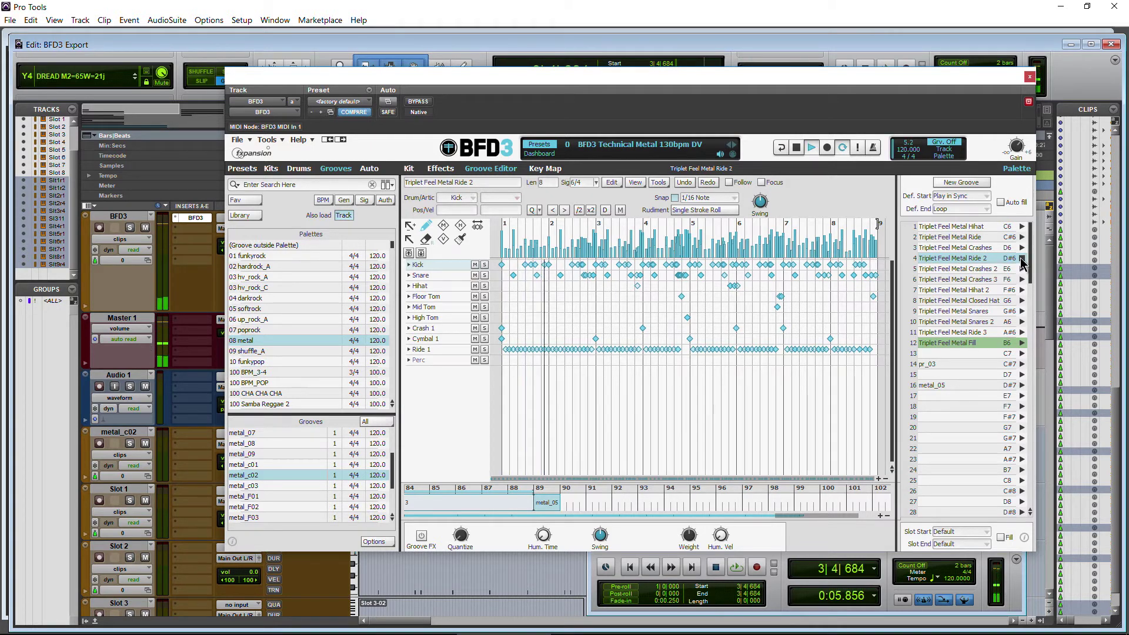
pyautogui.click(1021, 260)
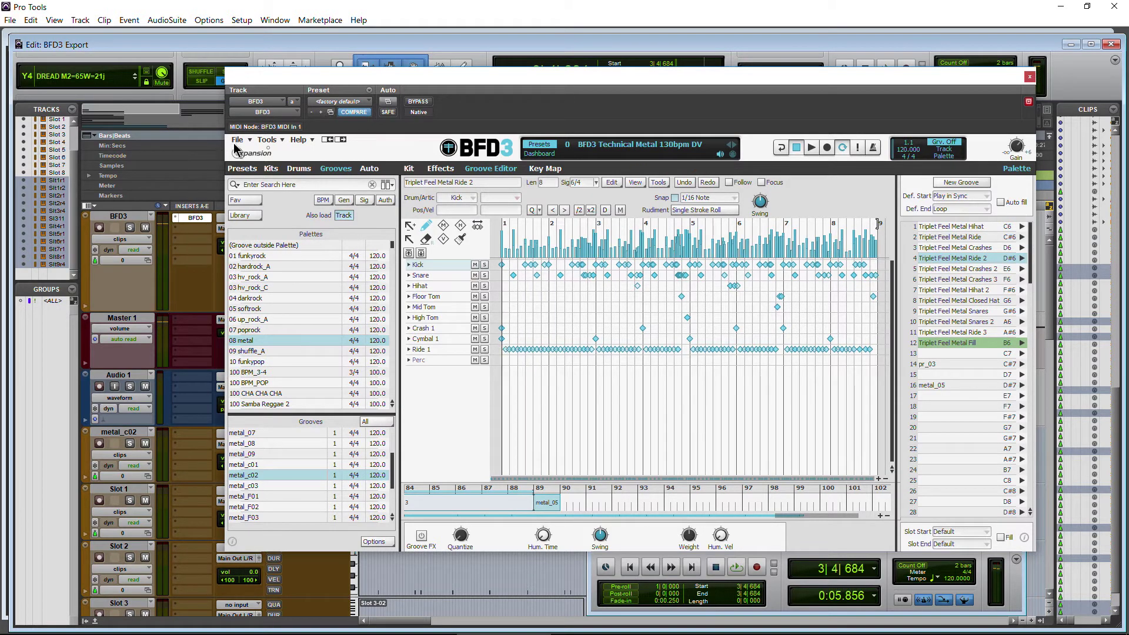
# In the BFD3 preferences, set the MIDI export mode to One track for all Drums and enable Export adds unmapped Key Map articulations
pyautogui.click(267, 140)
pyautogui.click(281, 151)
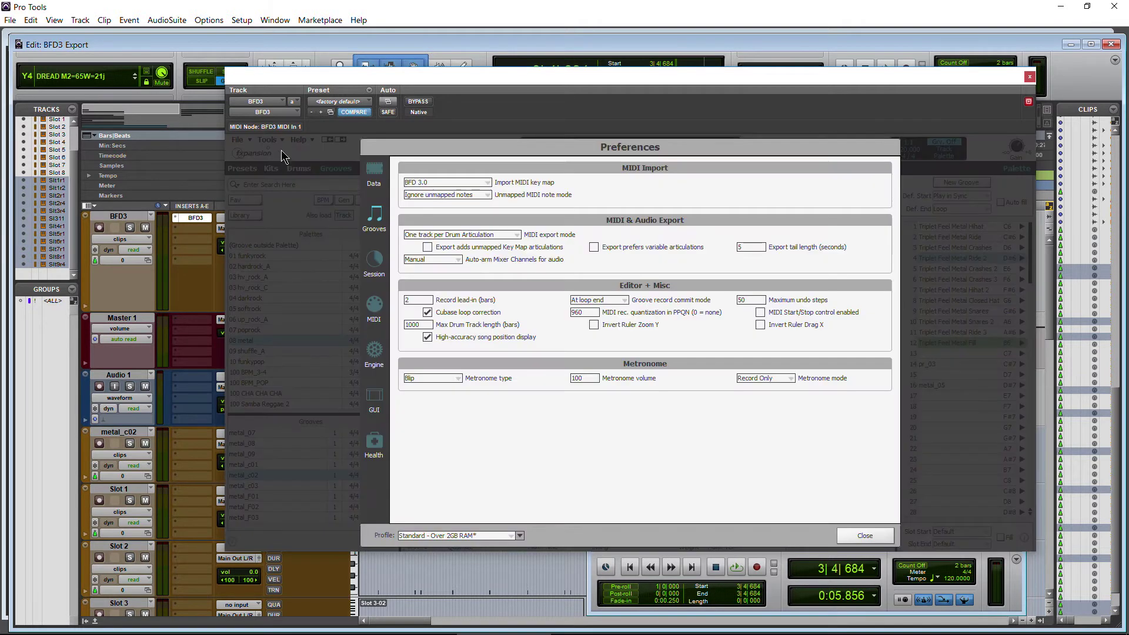
pyautogui.click(517, 235)
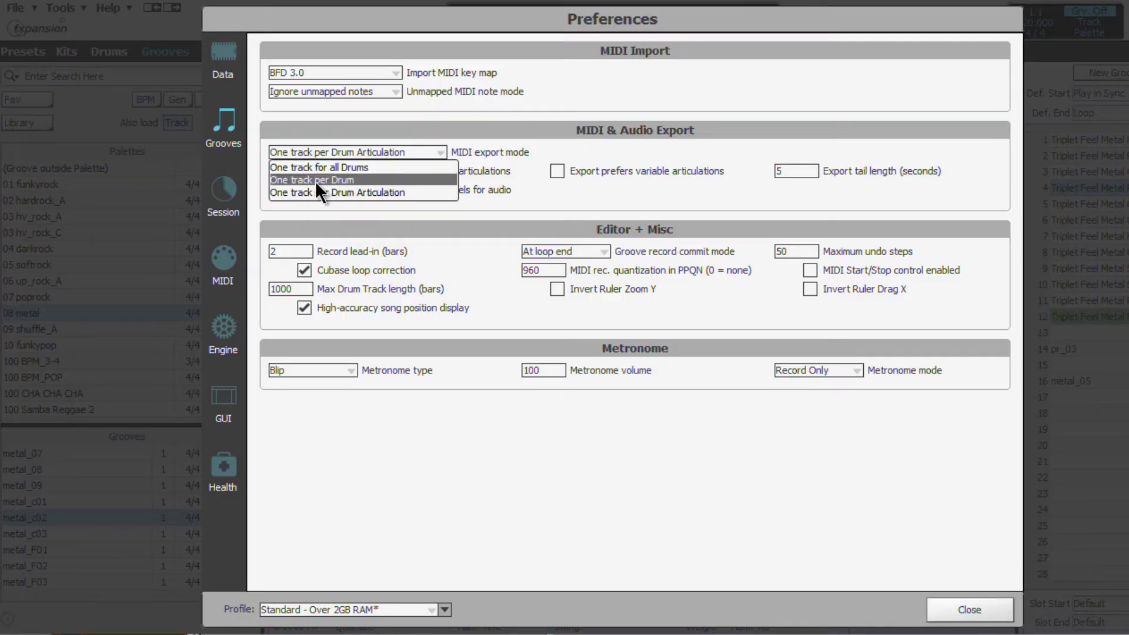
pyautogui.click(372, 168)
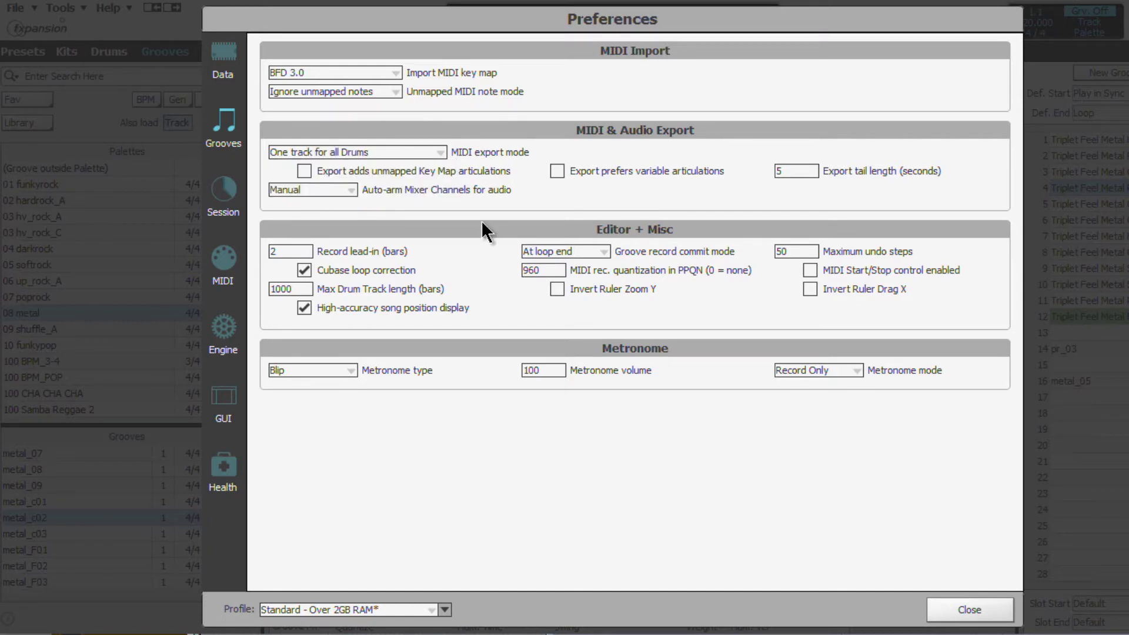
pyautogui.click(304, 171)
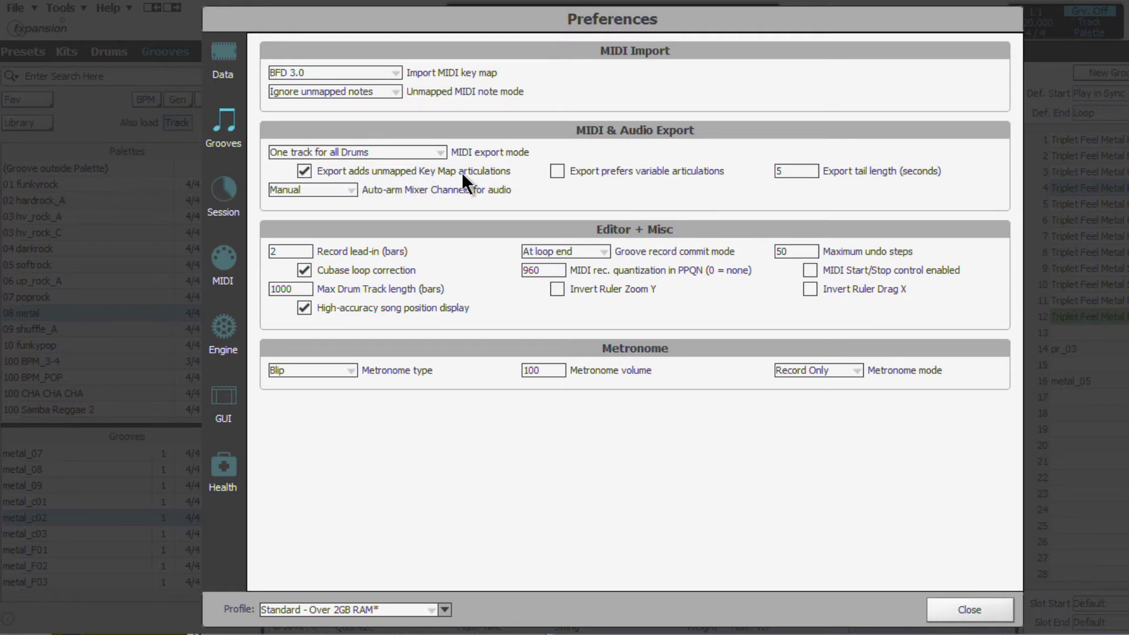
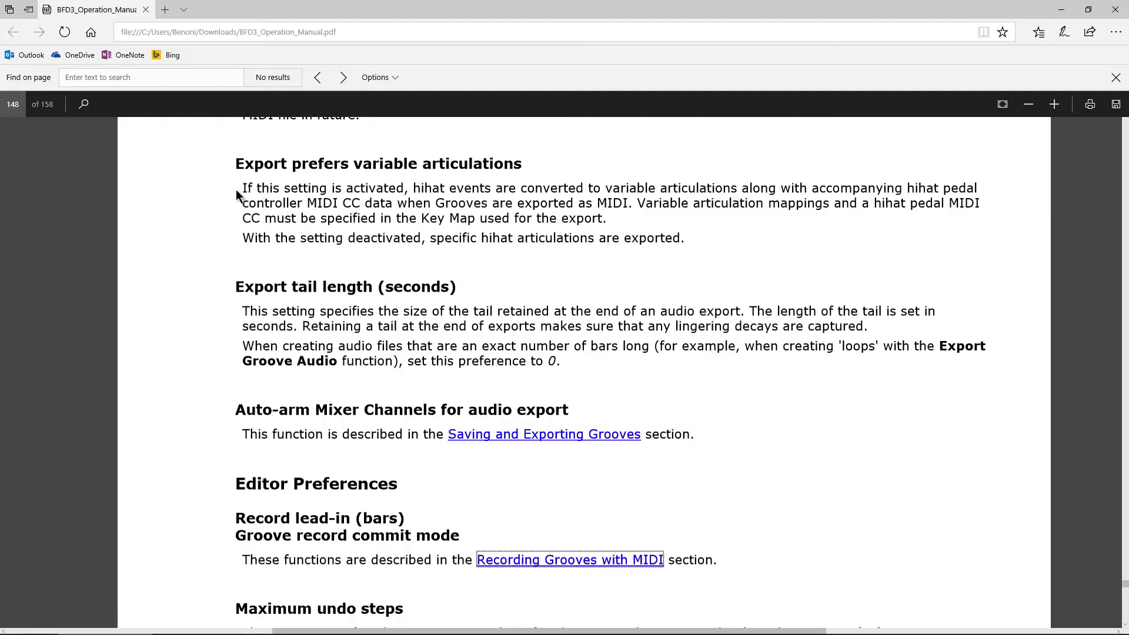
# Read the BFD3 manual's entries on Export prefers variable articulations and Export tail length, and return to Pro Tools
pyautogui.moveTo(241, 184); pyautogui.dragTo(394, 193)
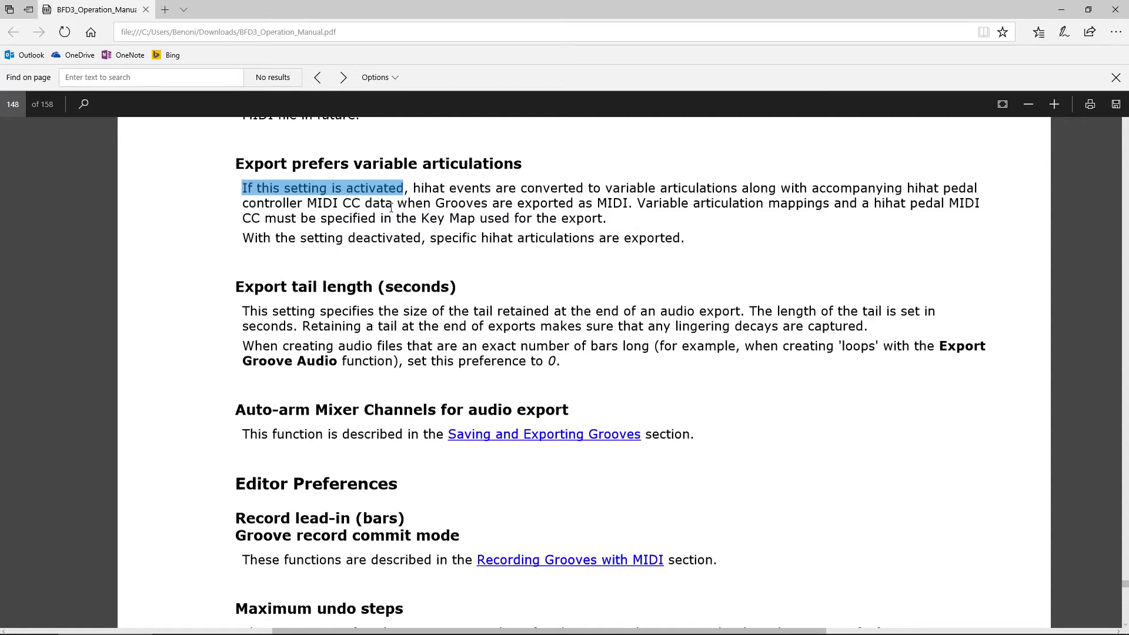
pyautogui.moveTo(351, 239); pyautogui.dragTo(691, 252)
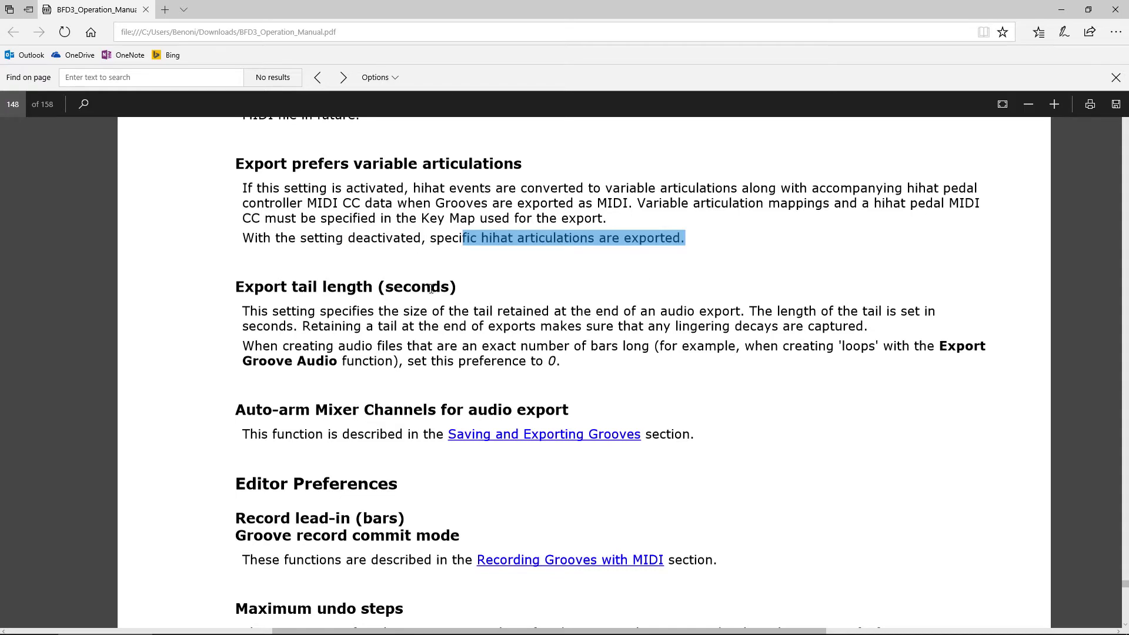
pyautogui.moveTo(249, 287); pyautogui.dragTo(365, 284)
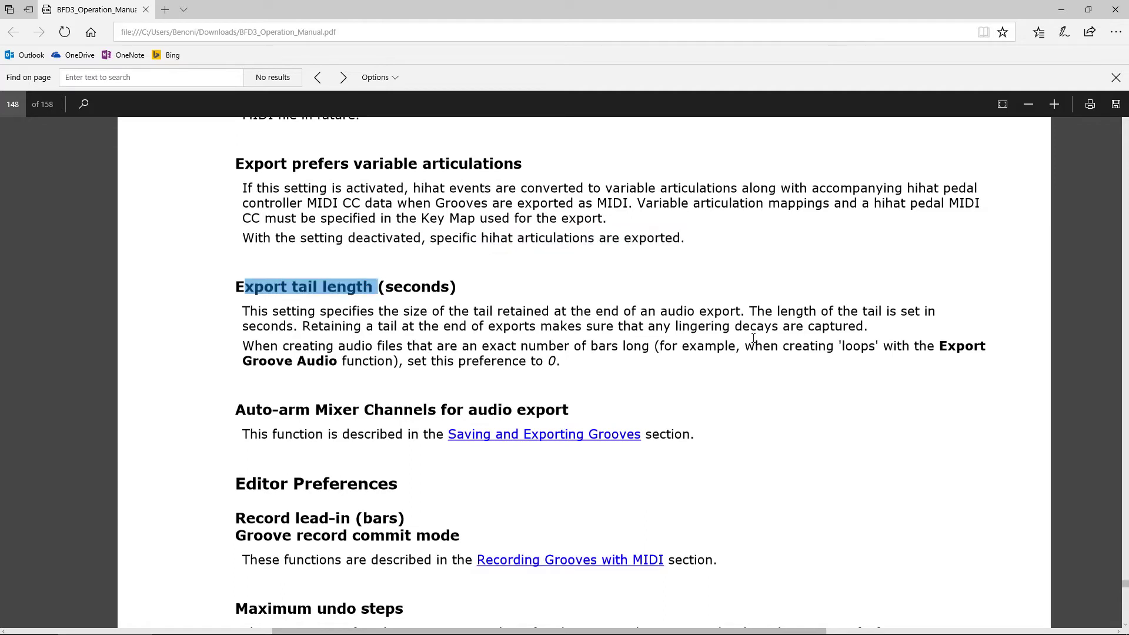
pyautogui.moveTo(250, 312); pyautogui.dragTo(475, 322)
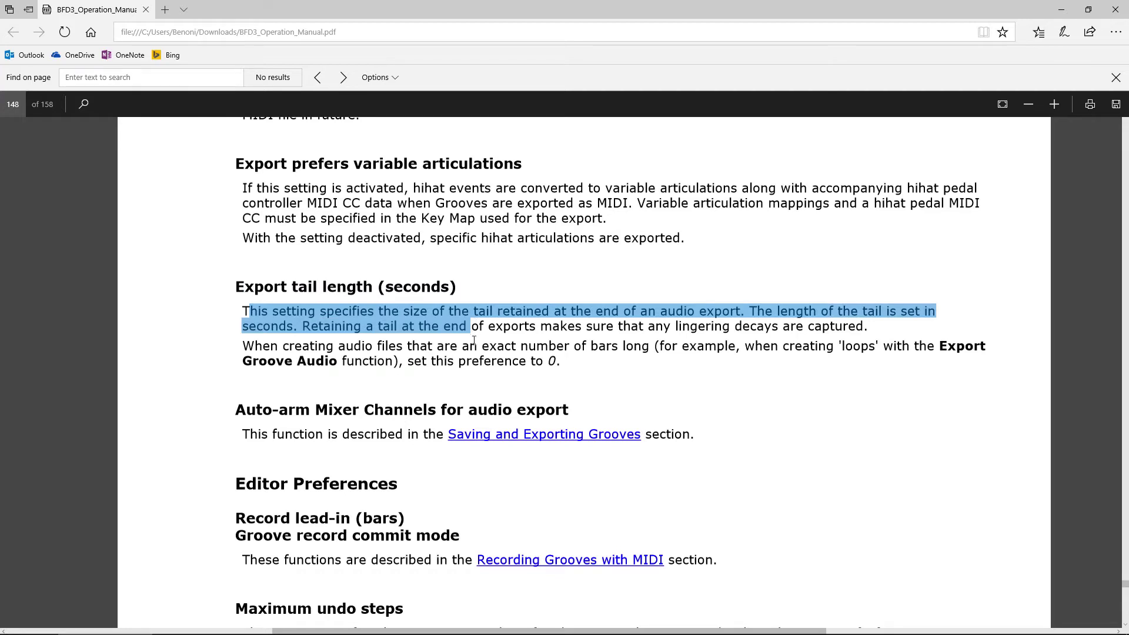
pyautogui.moveTo(488, 363); pyautogui.dragTo(551, 360)
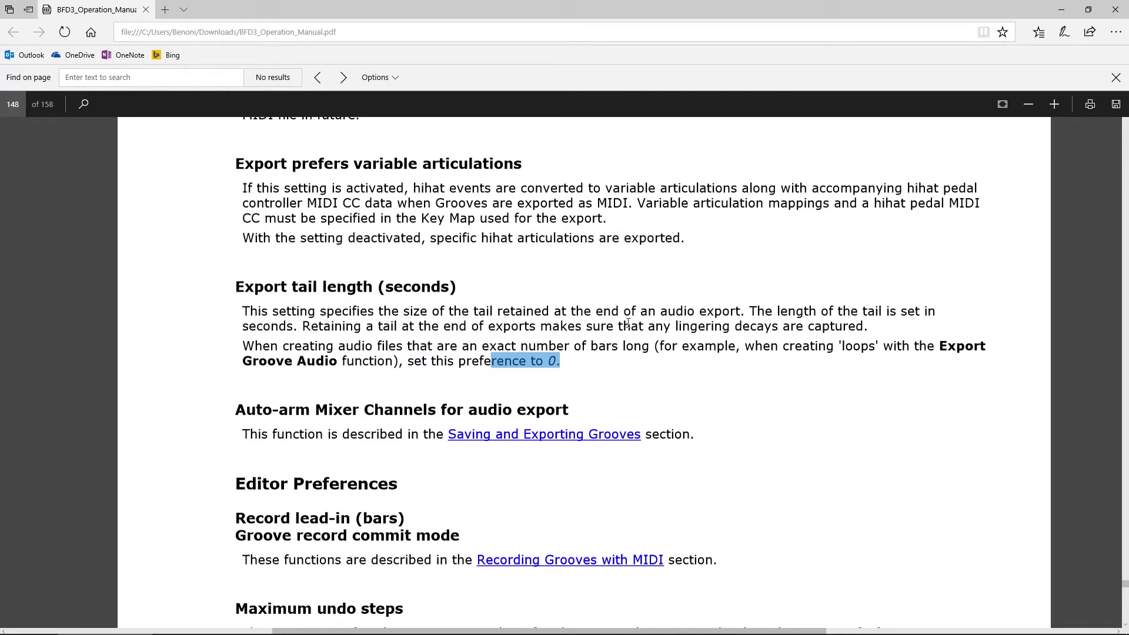
pyautogui.scroll(-6, 627, 329)
pyautogui.scroll(4, 630, 369)
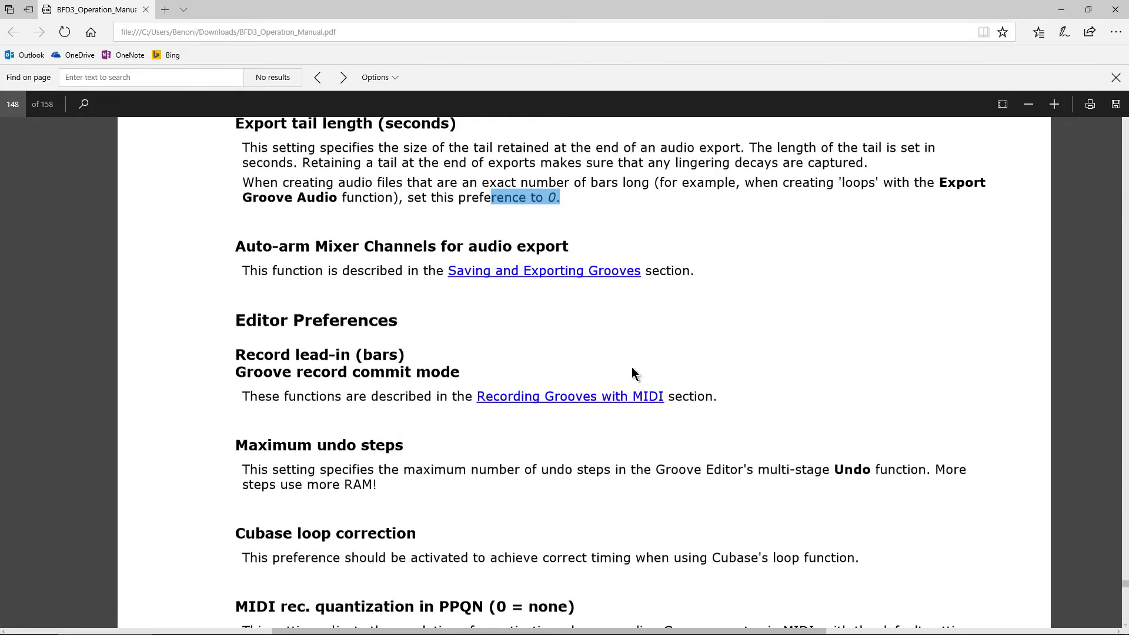
pyautogui.scroll(1, 617, 369)
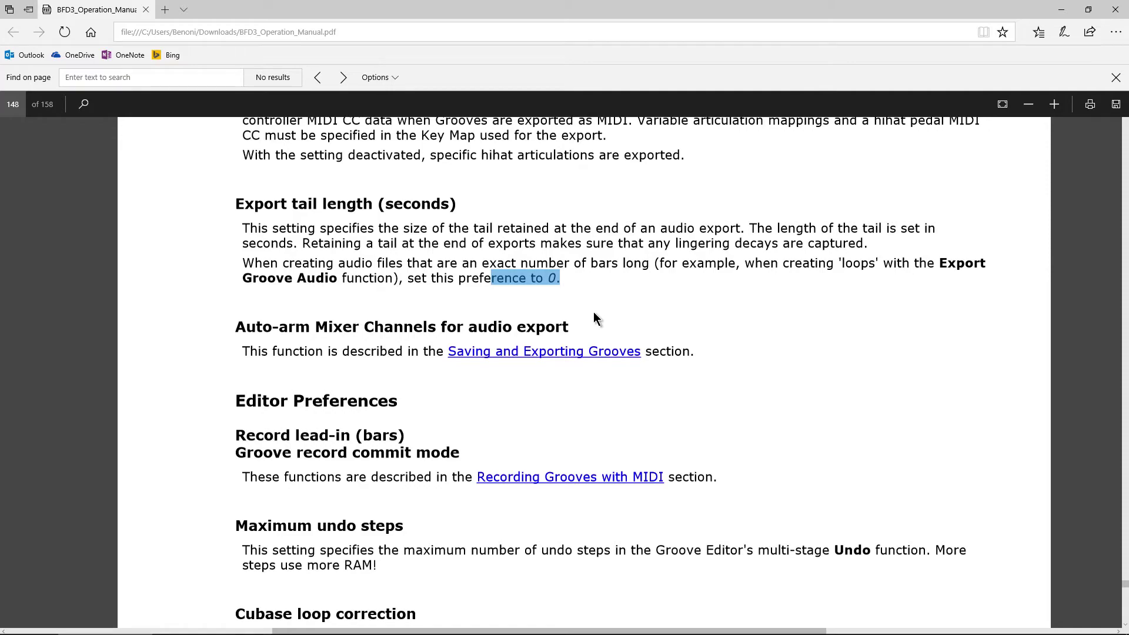
pyautogui.click(503, 622)
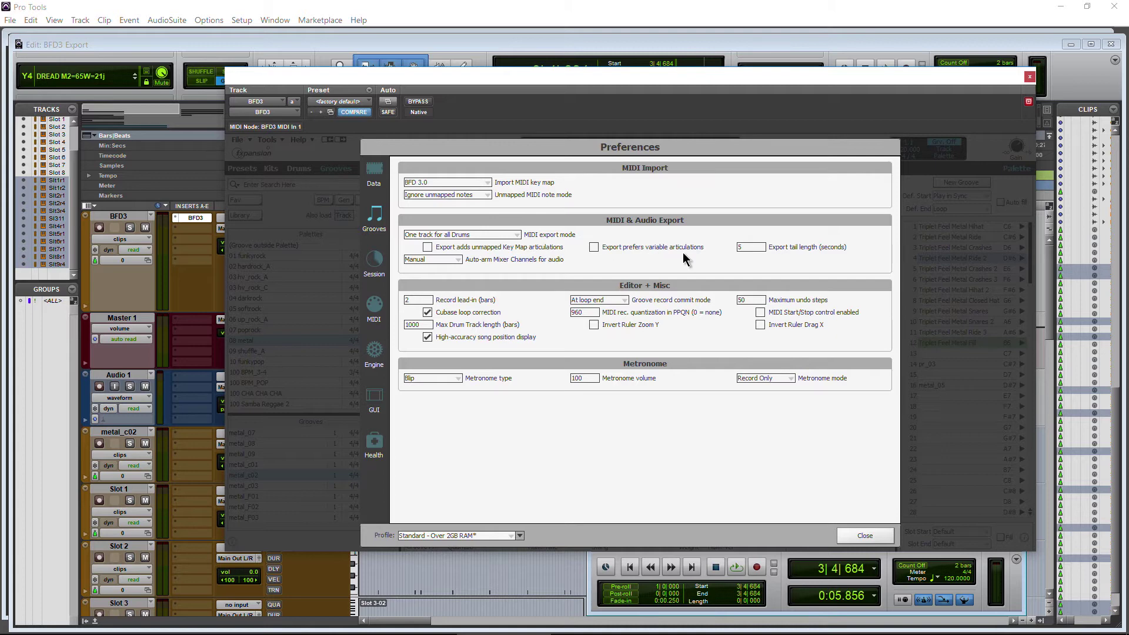
# Review the options for auto-arming mixer channels and MIDI export mode, and close the preferences
pyautogui.click(457, 260)
pyautogui.click(462, 259)
pyautogui.click(462, 235)
pyautogui.click(453, 245)
pyautogui.click(851, 535)
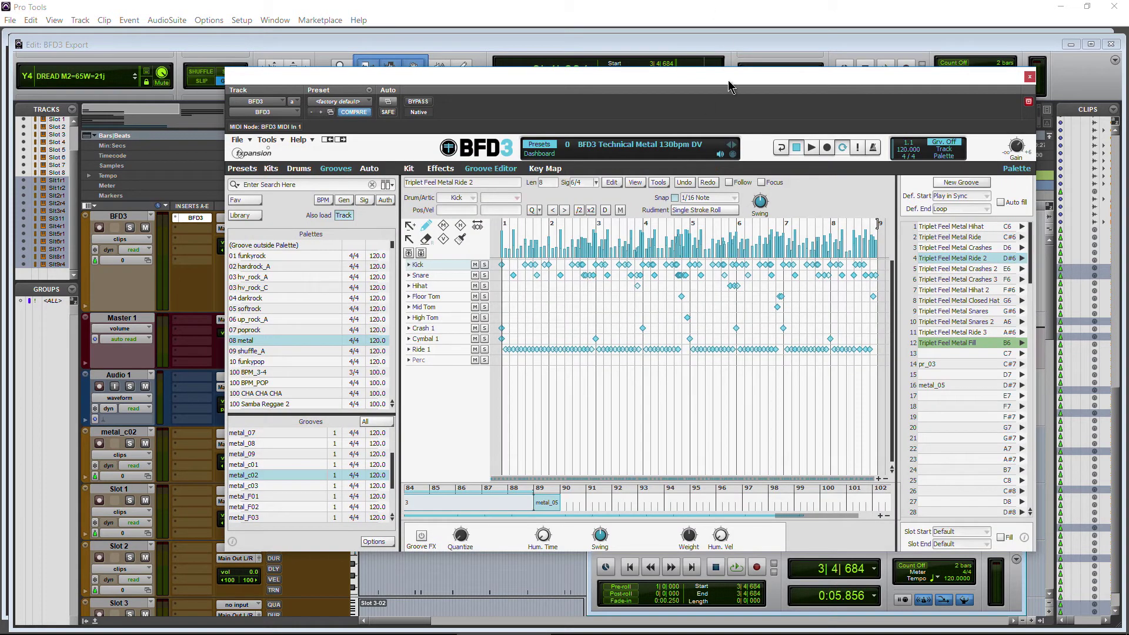
# Compare which groove and drum track export commands BFD3 offers on the Kit page and in the Groove Editor
pyautogui.moveTo(728, 81); pyautogui.dragTo(667, 57)
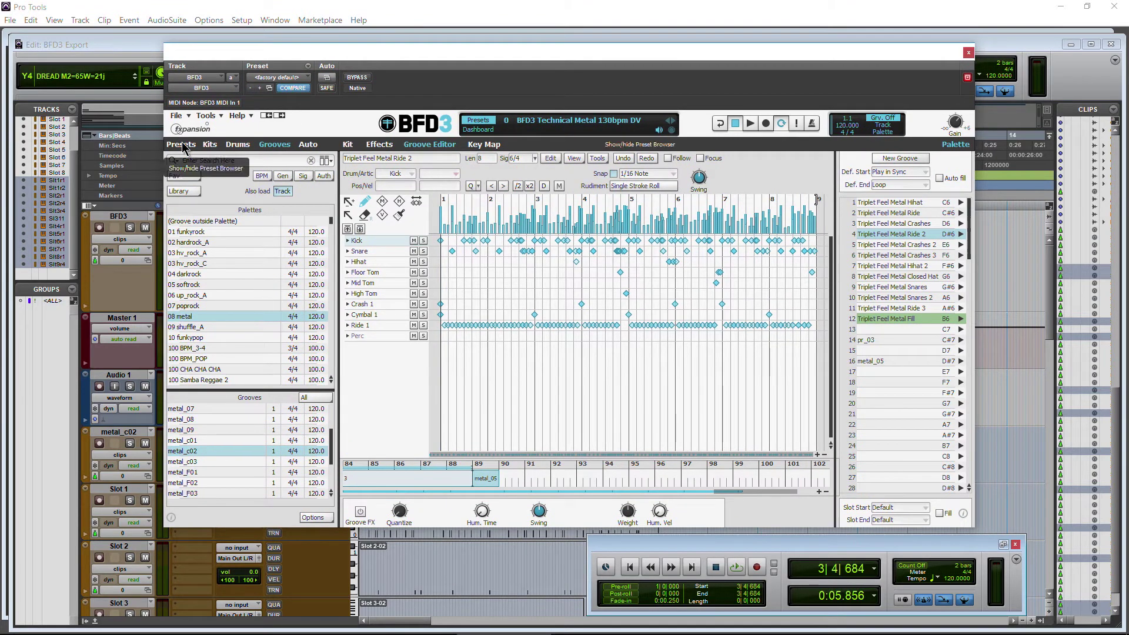
pyautogui.click(348, 144)
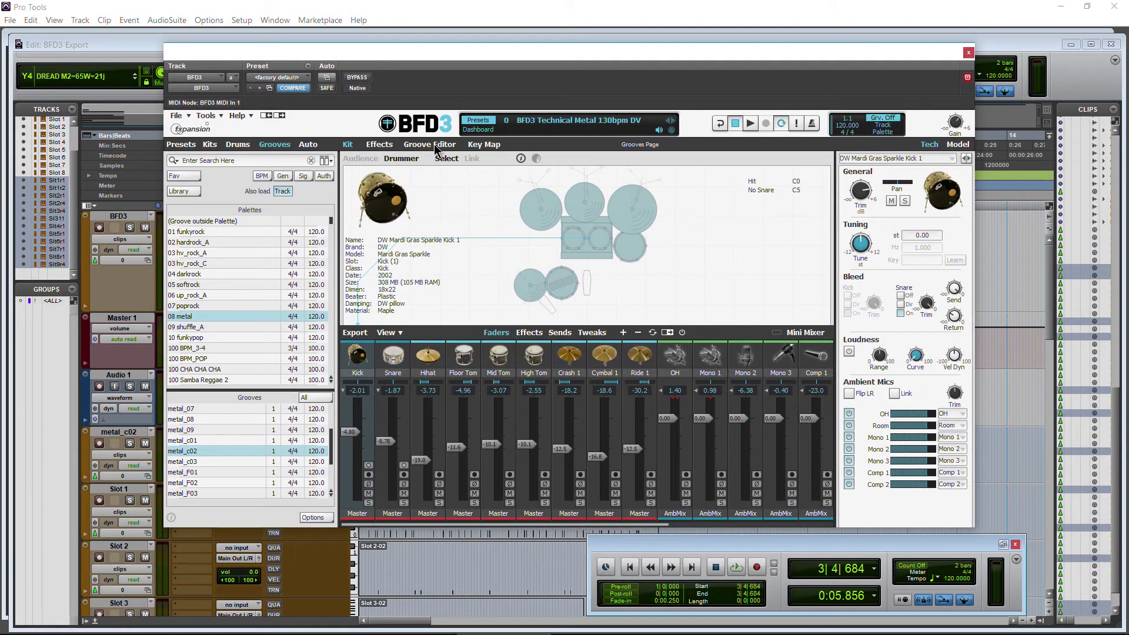
pyautogui.click(176, 116)
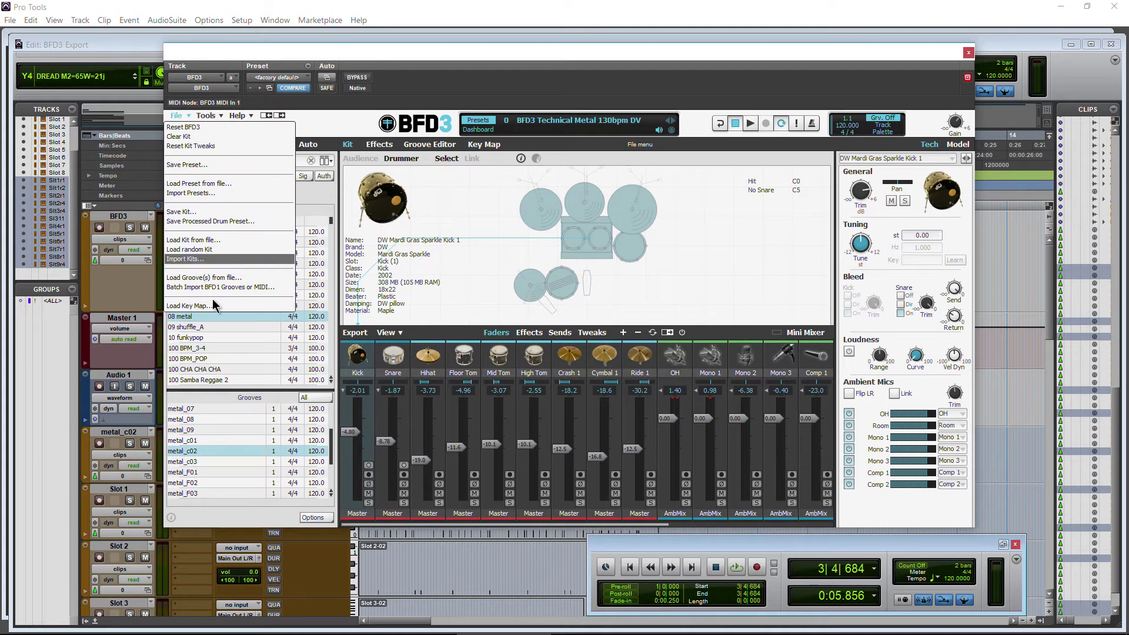
pyautogui.click(432, 145)
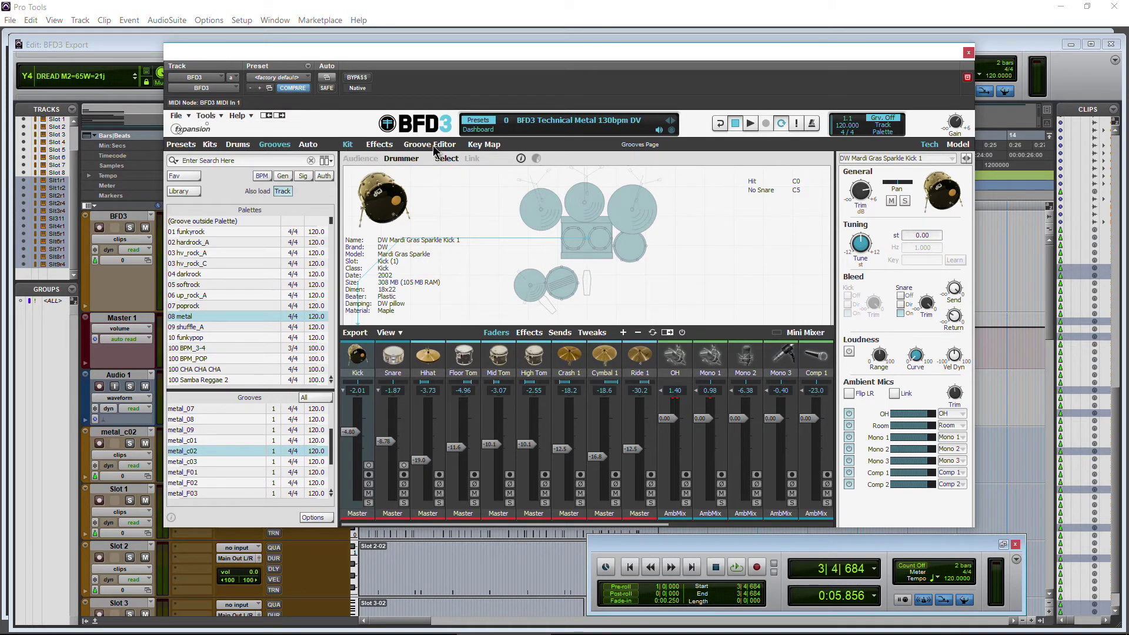
pyautogui.click(432, 145)
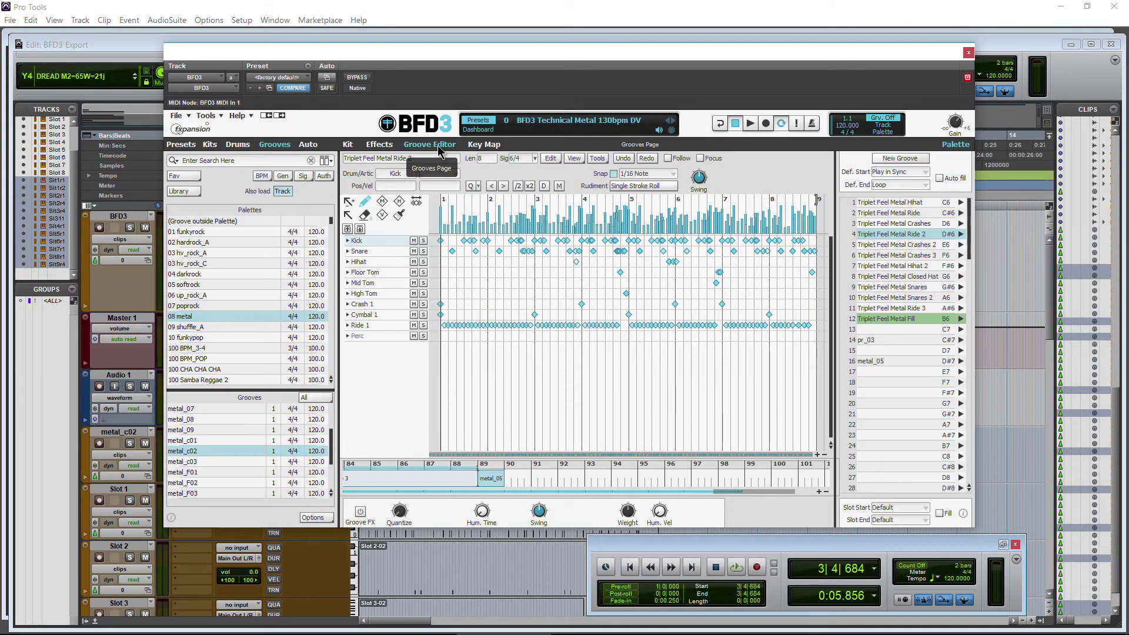
pyautogui.click(172, 144)
pyautogui.click(271, 144)
pyautogui.click(180, 145)
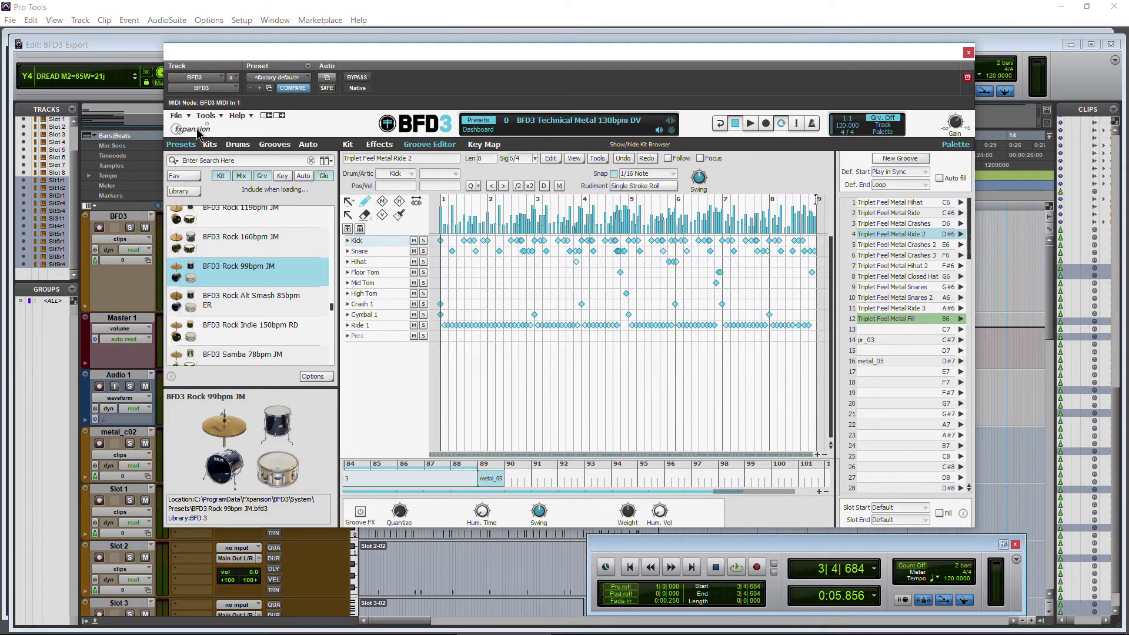
pyautogui.click(176, 115)
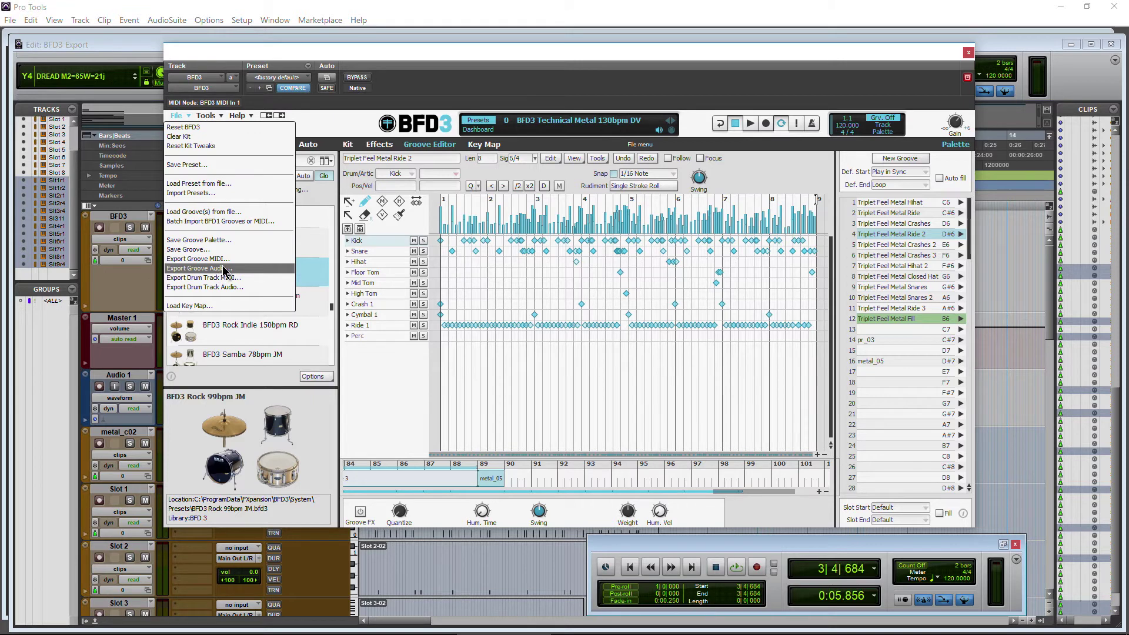
pyautogui.click(724, 496)
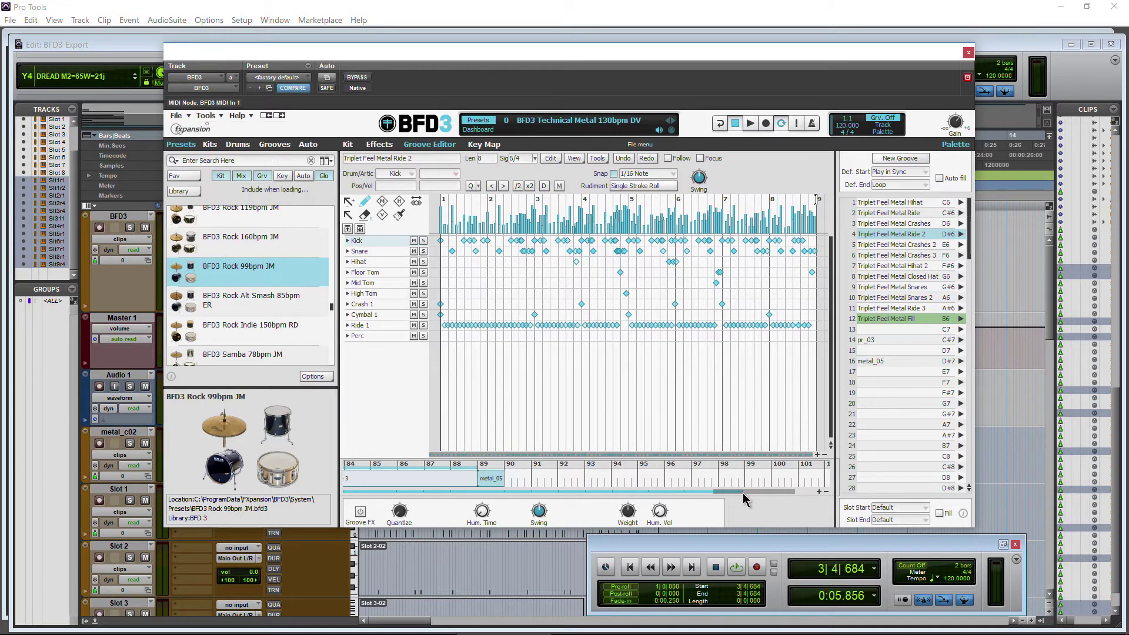
# Bring the whole drum track arrangement into view below the groove editor, starting from bar 1
pyautogui.moveTo(743, 496); pyautogui.dragTo(345, 496)
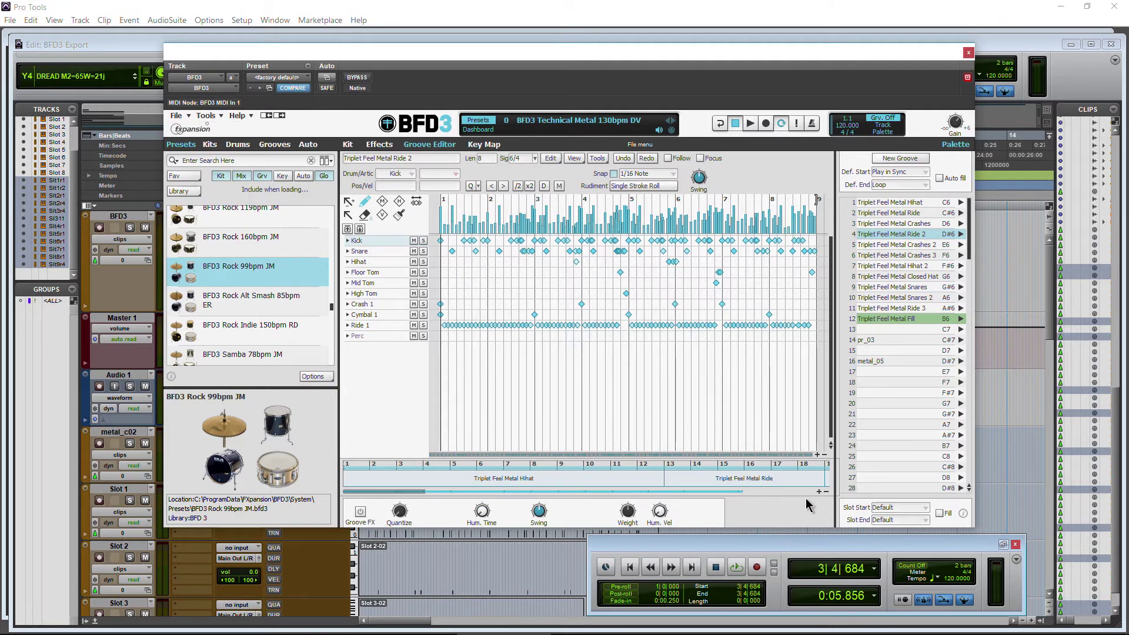
pyautogui.click(826, 493)
pyautogui.click(826, 493)
pyautogui.click(826, 493)
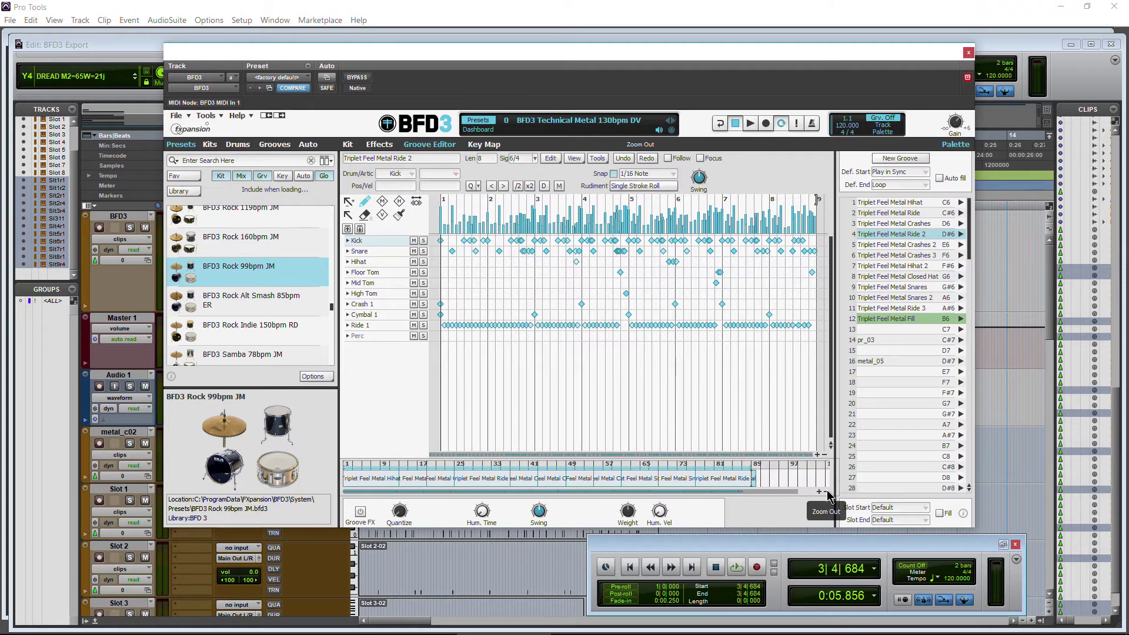
# Show the groove browser, look through its palettes and the loaded groove slots, and reposition the BFD3 window
pyautogui.click(274, 144)
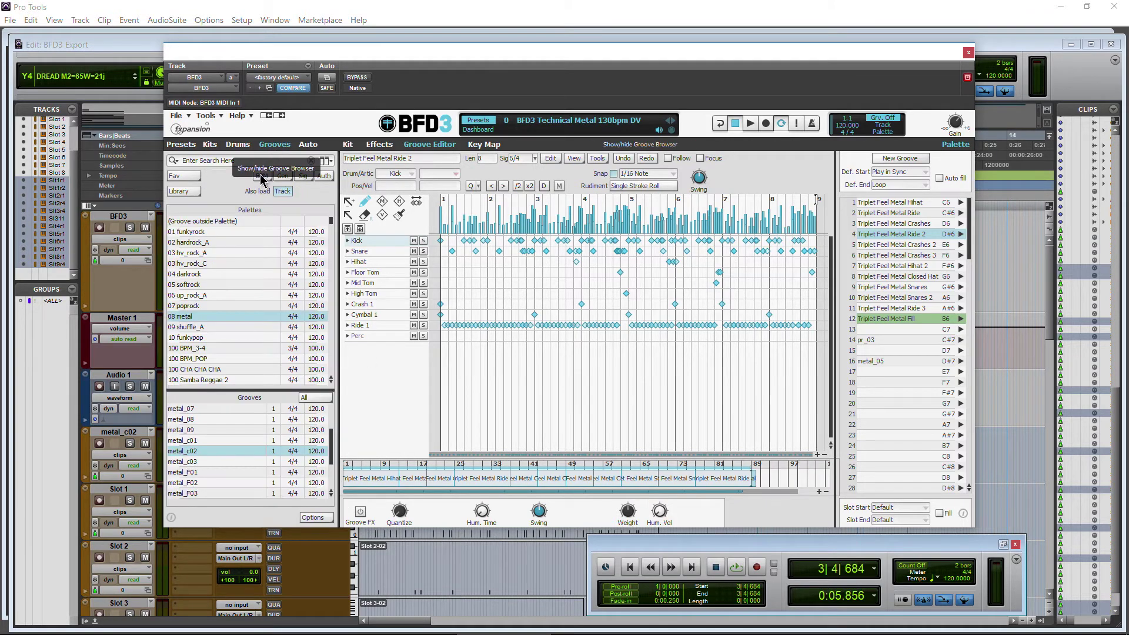
pyautogui.scroll(2, 200, 352)
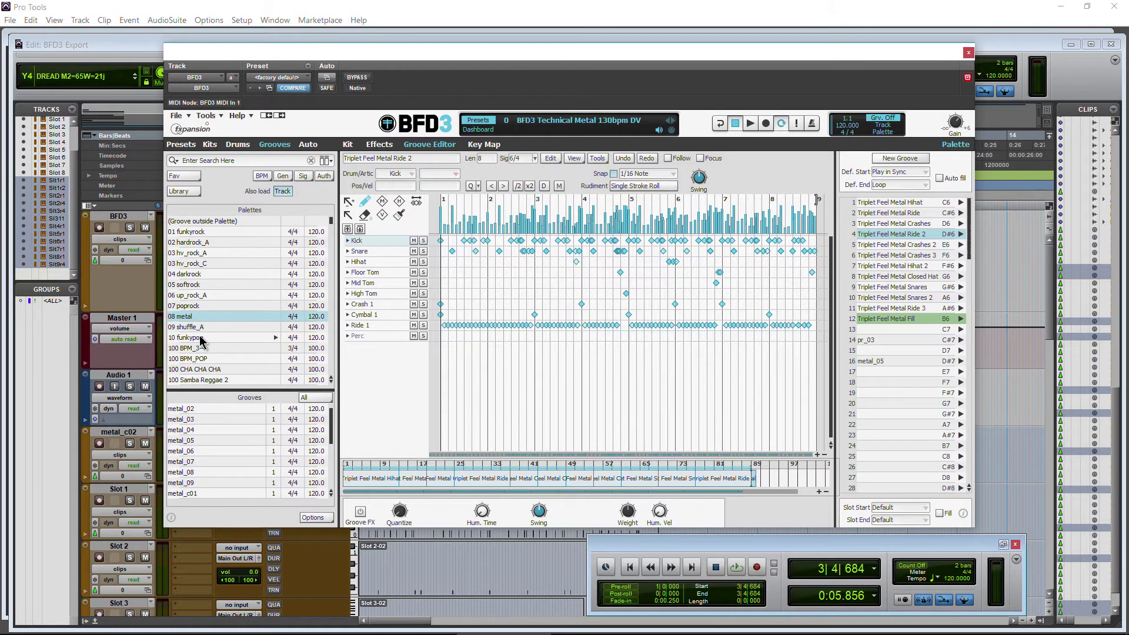
pyautogui.scroll(-4, 893, 387)
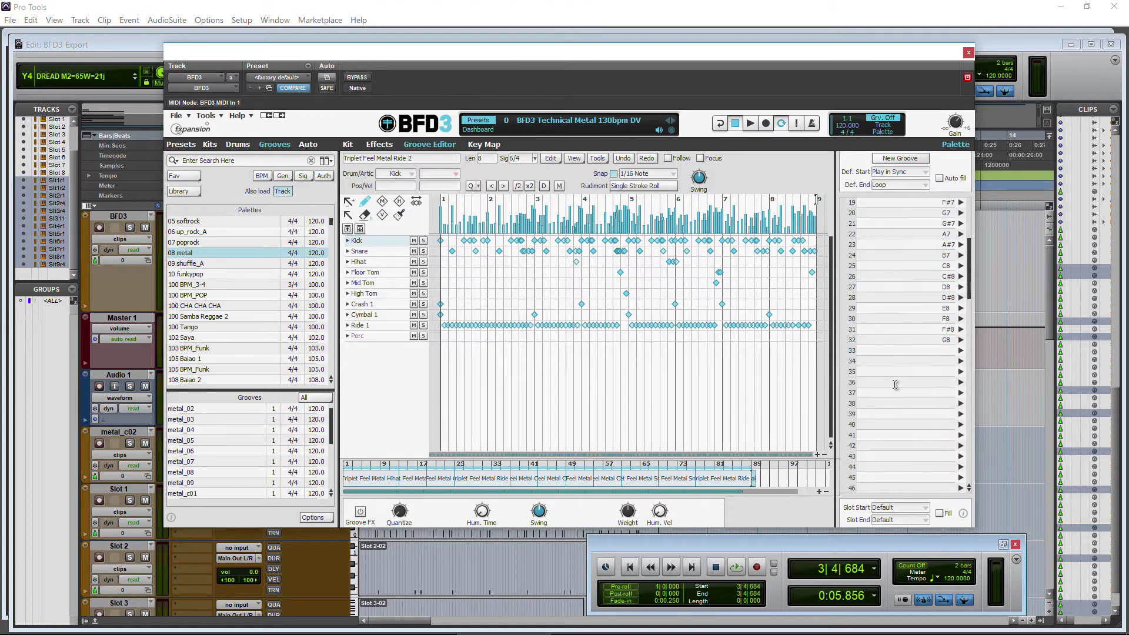
pyautogui.scroll(4, 905, 341)
pyautogui.scroll(-4, 925, 294)
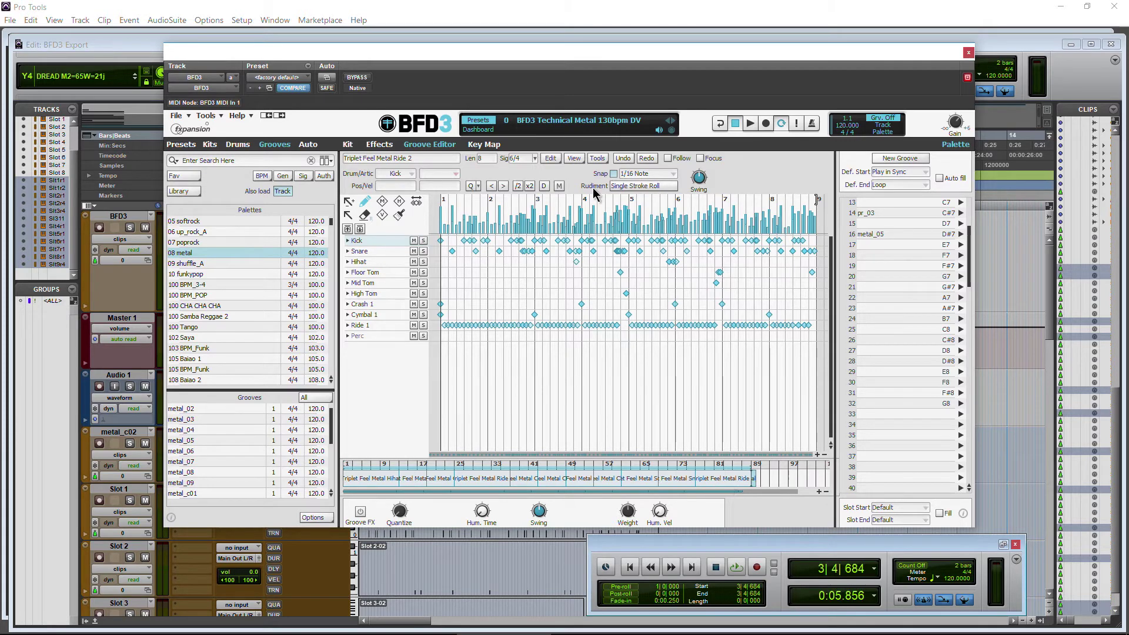
pyautogui.moveTo(654, 53); pyautogui.dragTo(650, 88)
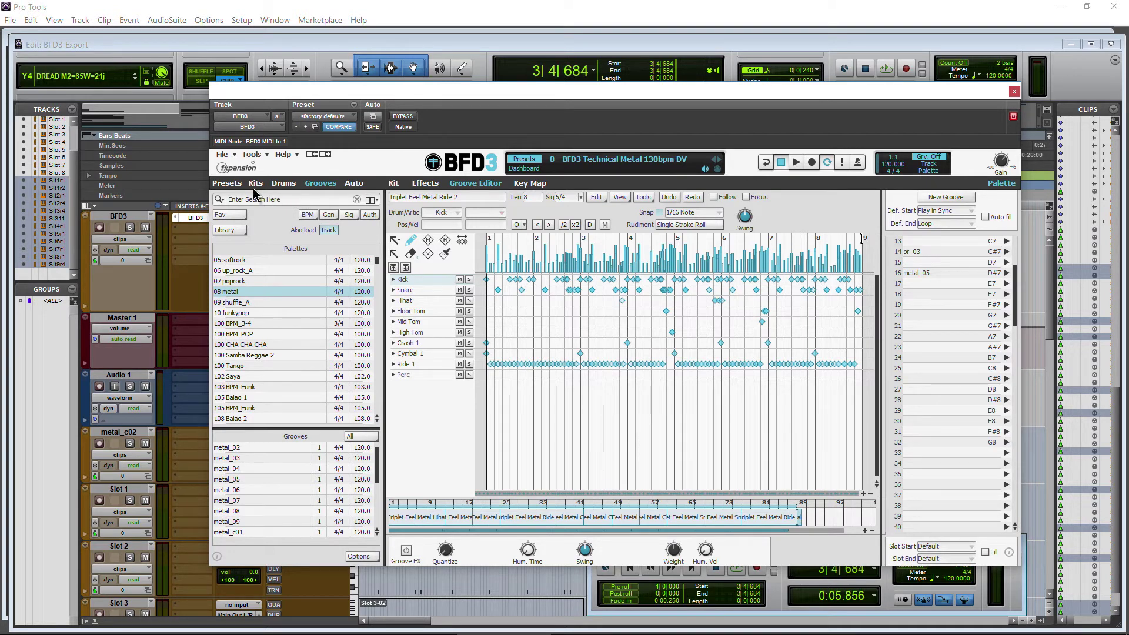
# Export the drum track as a MIDI file named BFD3 Technical Metal 130bpm DV Drum Track 3 in the Grooves folder
pyautogui.click(224, 155)
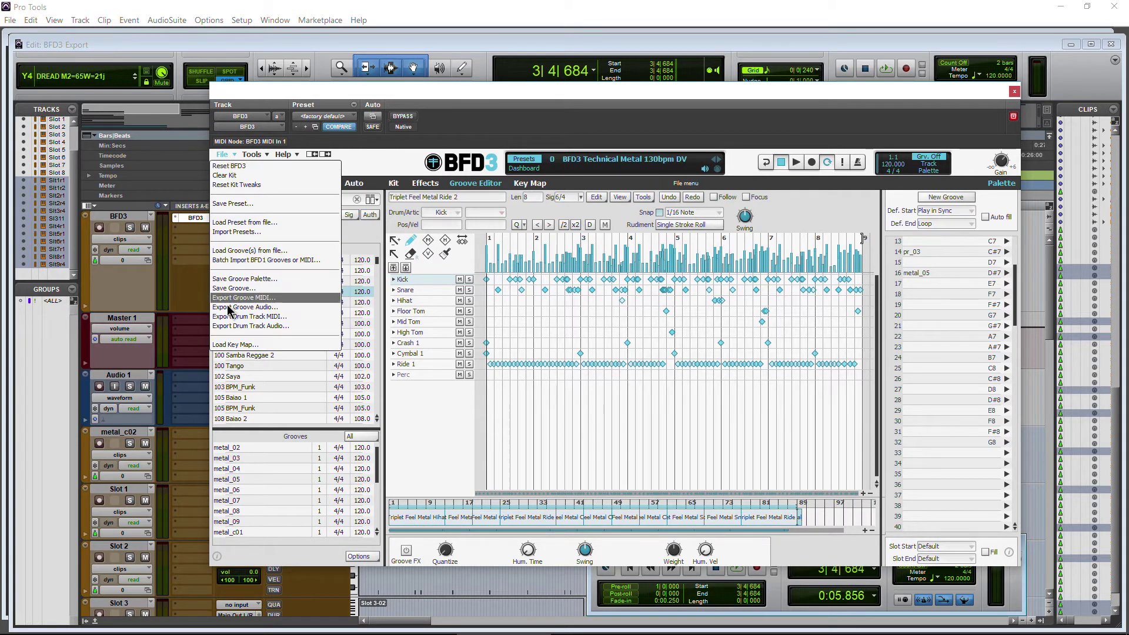
pyautogui.click(276, 318)
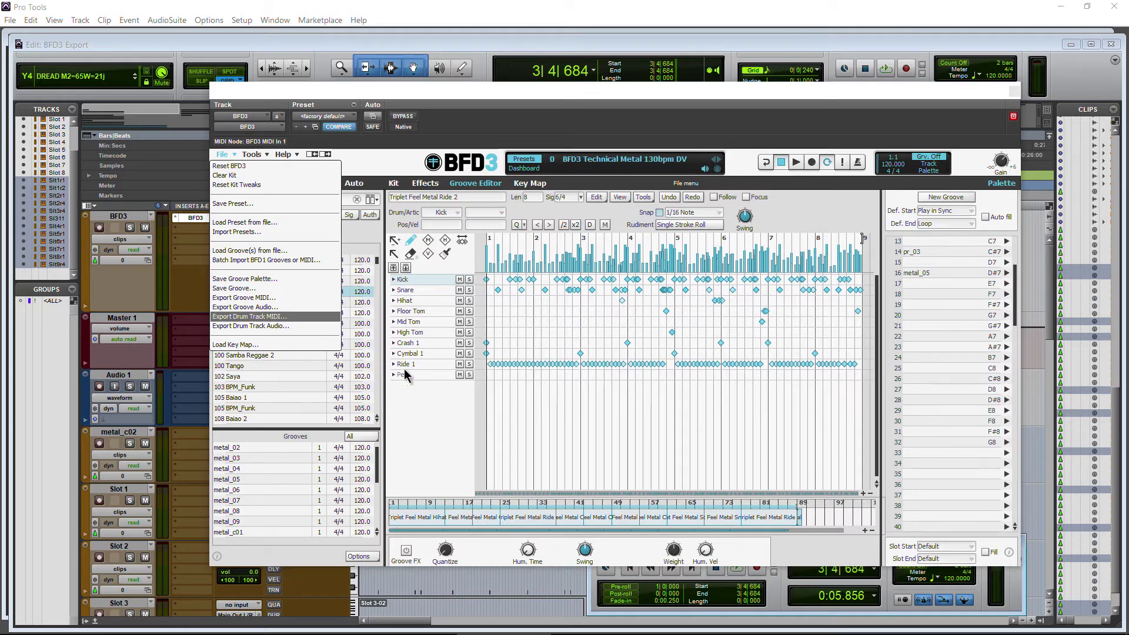
pyautogui.click(471, 357)
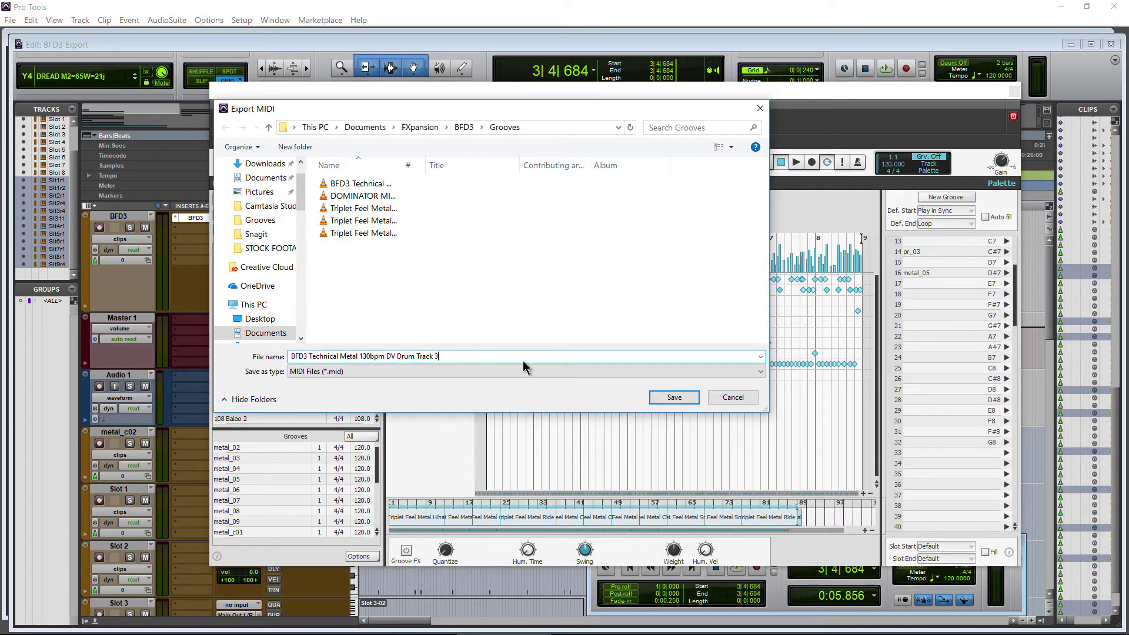
pyautogui.click(653, 399)
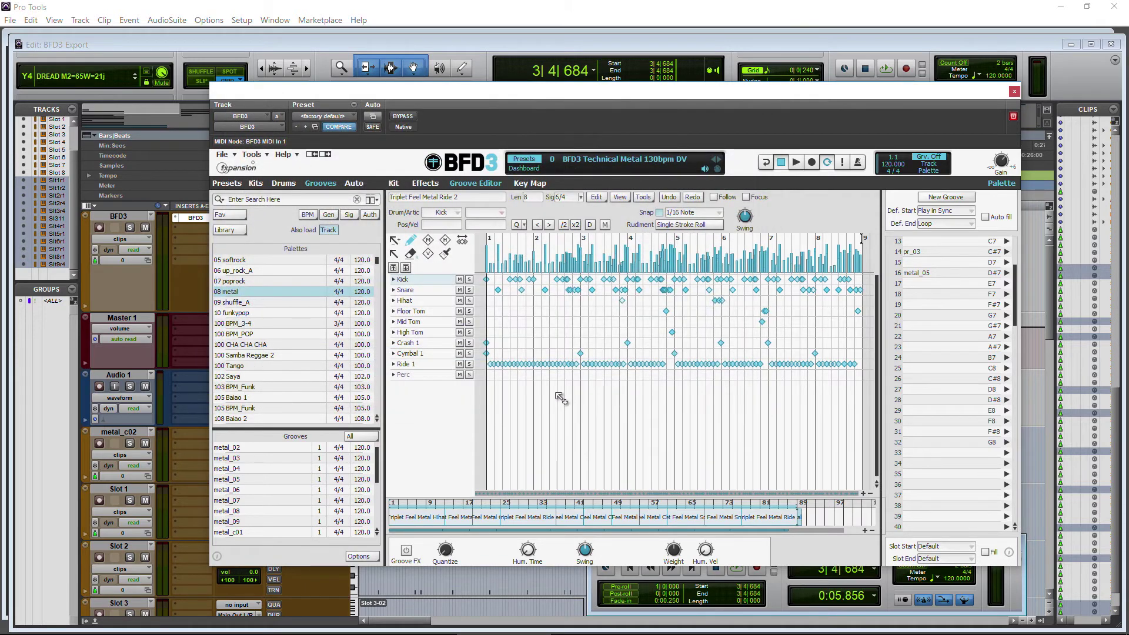
# Import the BFD3 Technical Metal 130bpm DV Drum Track 3 MIDI file from the Grooves folder into Pro Tools as a new track
pyautogui.click(216, 624)
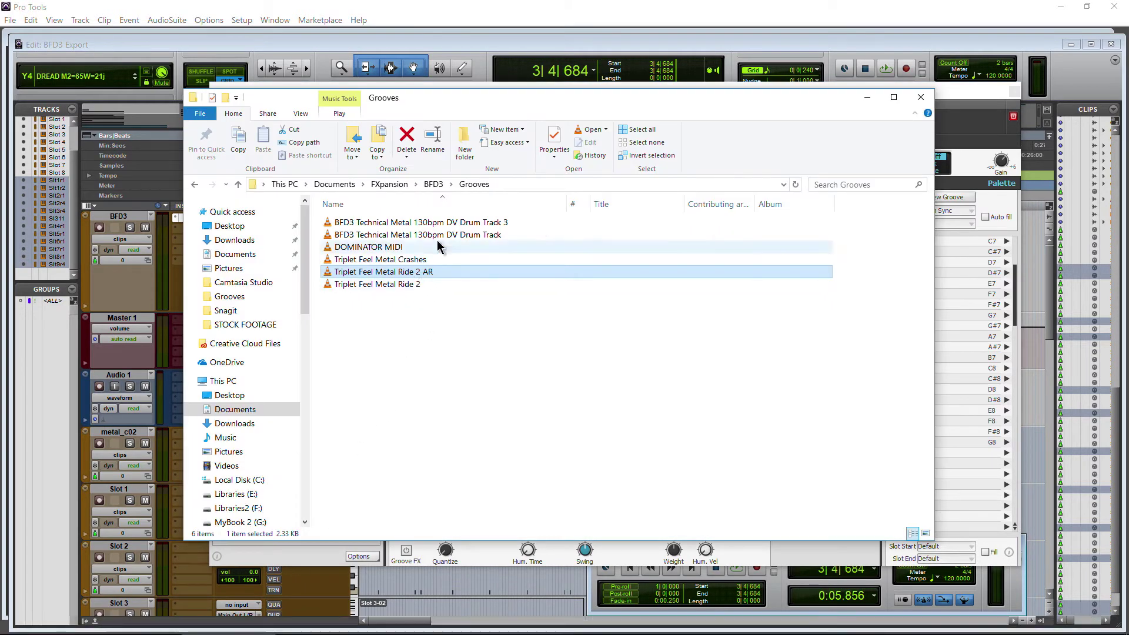
pyautogui.click(463, 224)
pyautogui.moveTo(464, 225); pyautogui.dragTo(25, 140)
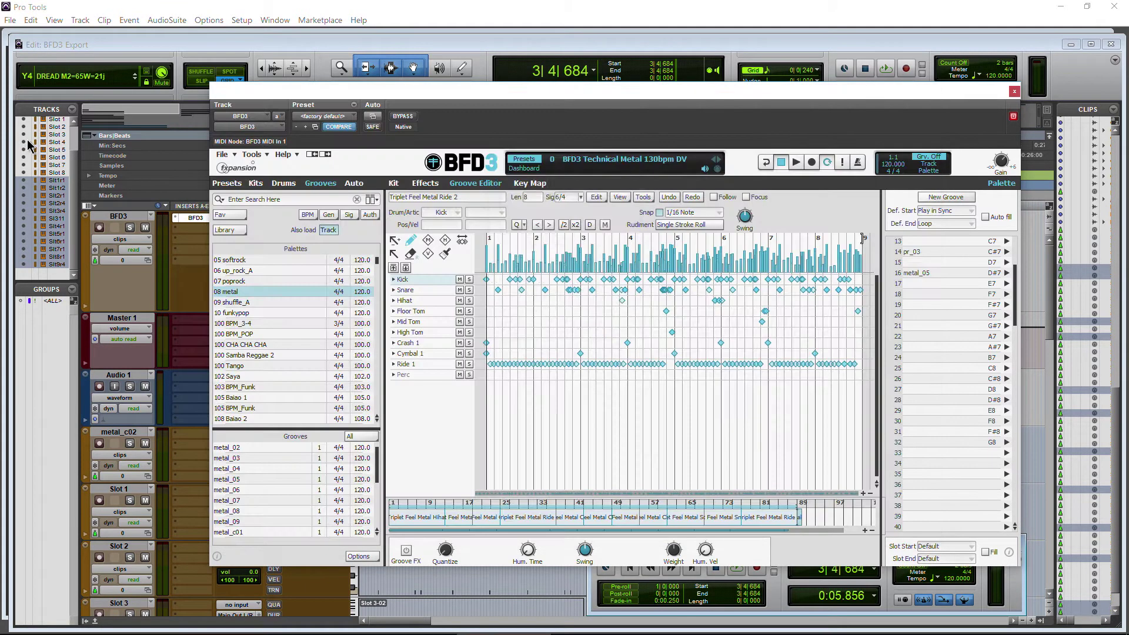
pyautogui.click(614, 319)
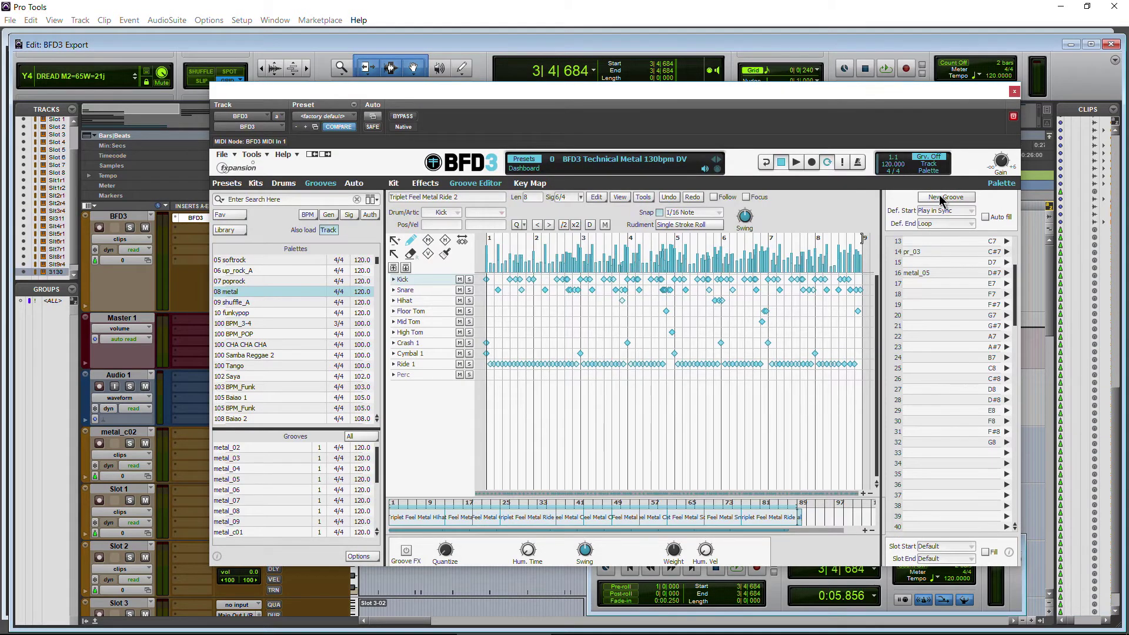
# Close the BFD3 window and select the imported drum track clip at the end of the track list
pyautogui.hotkey('ctrl', 'w')
pyautogui.scroll(-1, 453, 379)
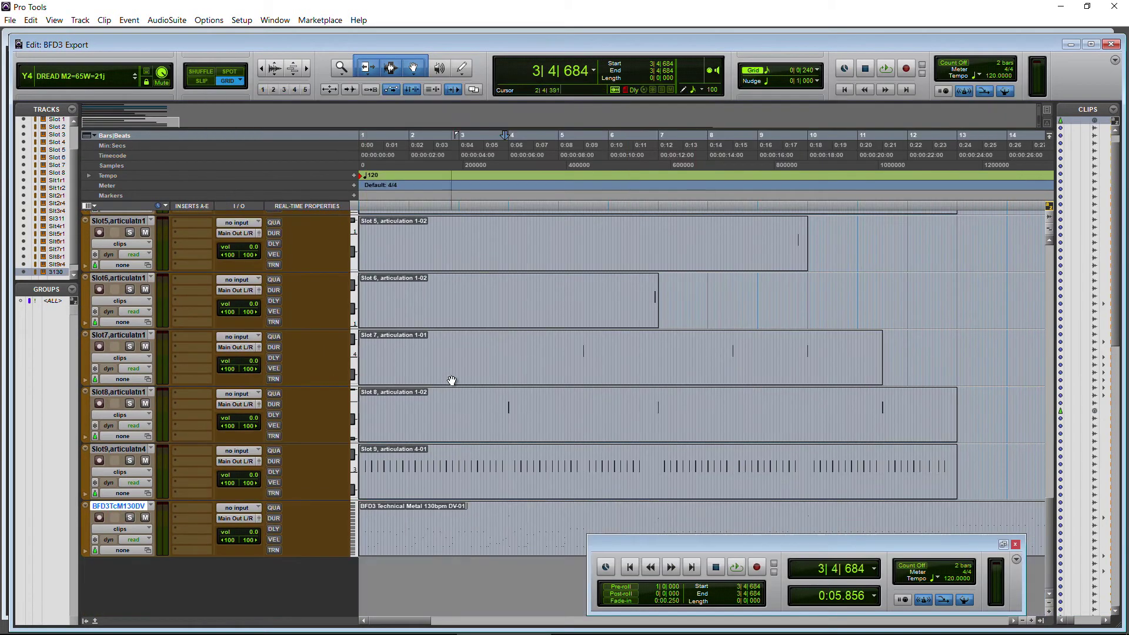
pyautogui.scroll(5, 815, 468)
pyautogui.scroll(-5, 533, 318)
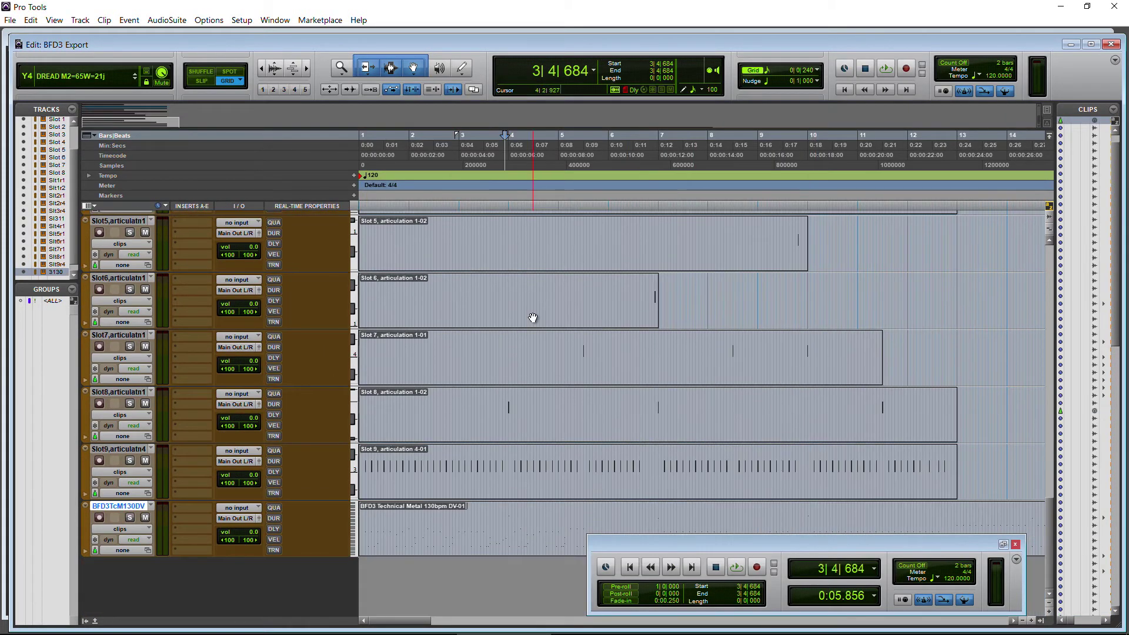
pyautogui.click(459, 536)
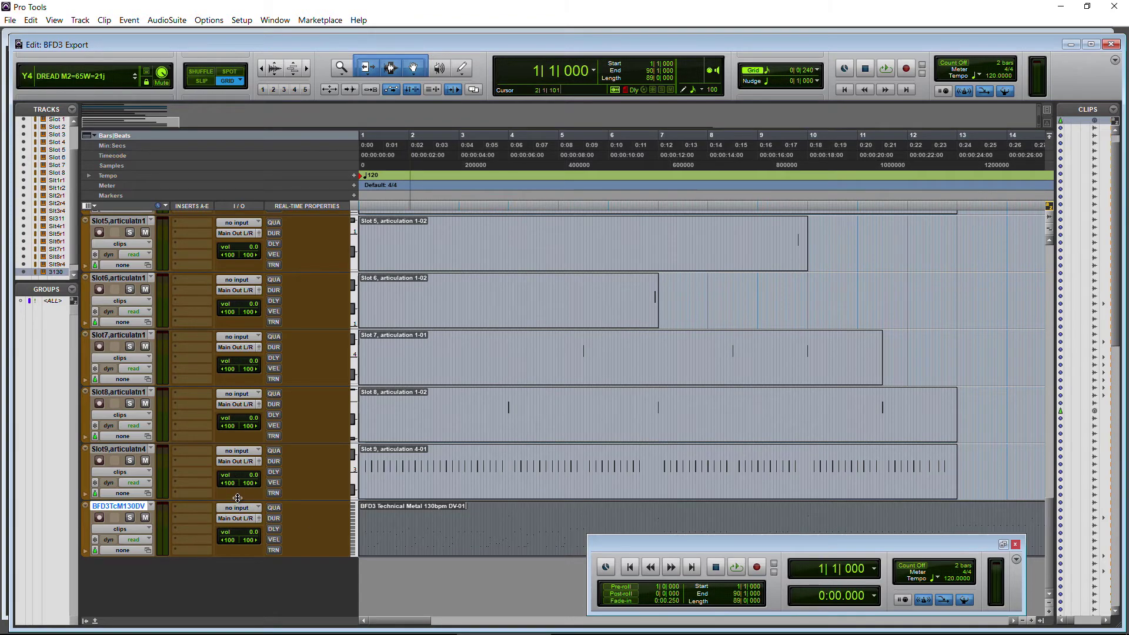
# In the Mix window, route the imported drum track's MIDI output to BFD3 MIDI In 1, and return to the Edit window
pyautogui.hotkey('ctrl', '=')
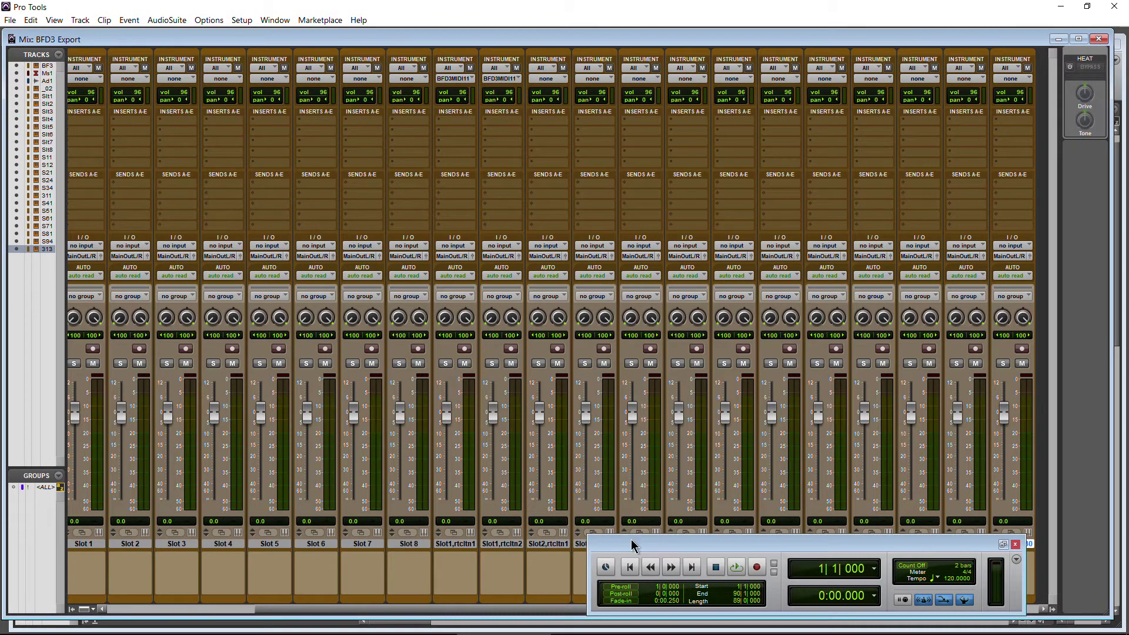
pyautogui.moveTo(633, 545); pyautogui.dragTo(458, 498)
pyautogui.click(1009, 80)
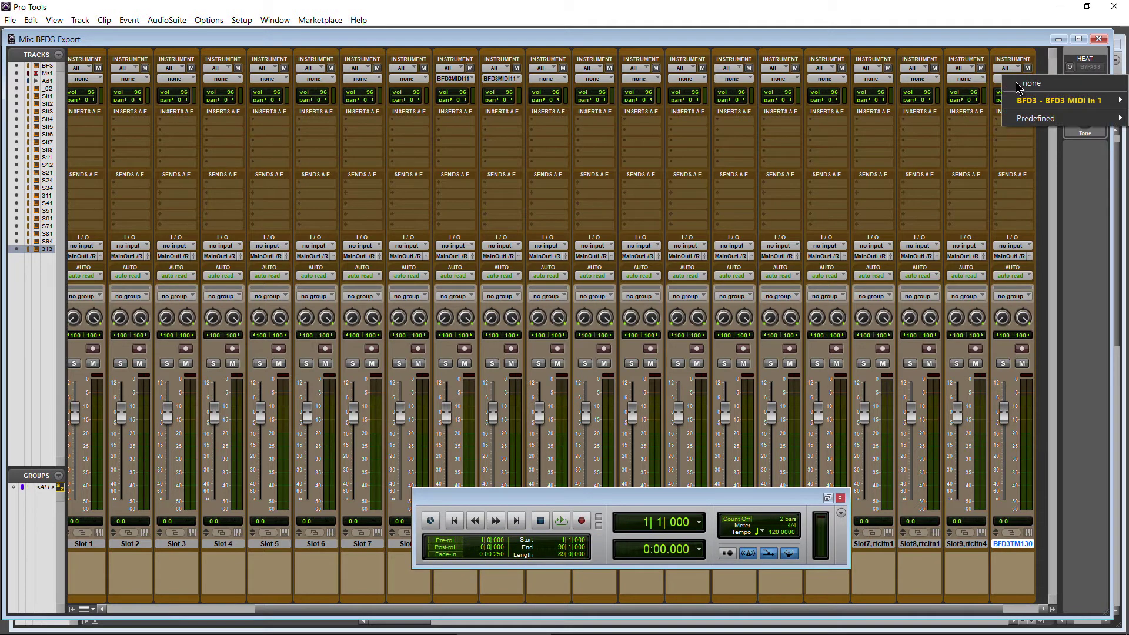
pyautogui.moveTo(1029, 100)
pyautogui.click(980, 102)
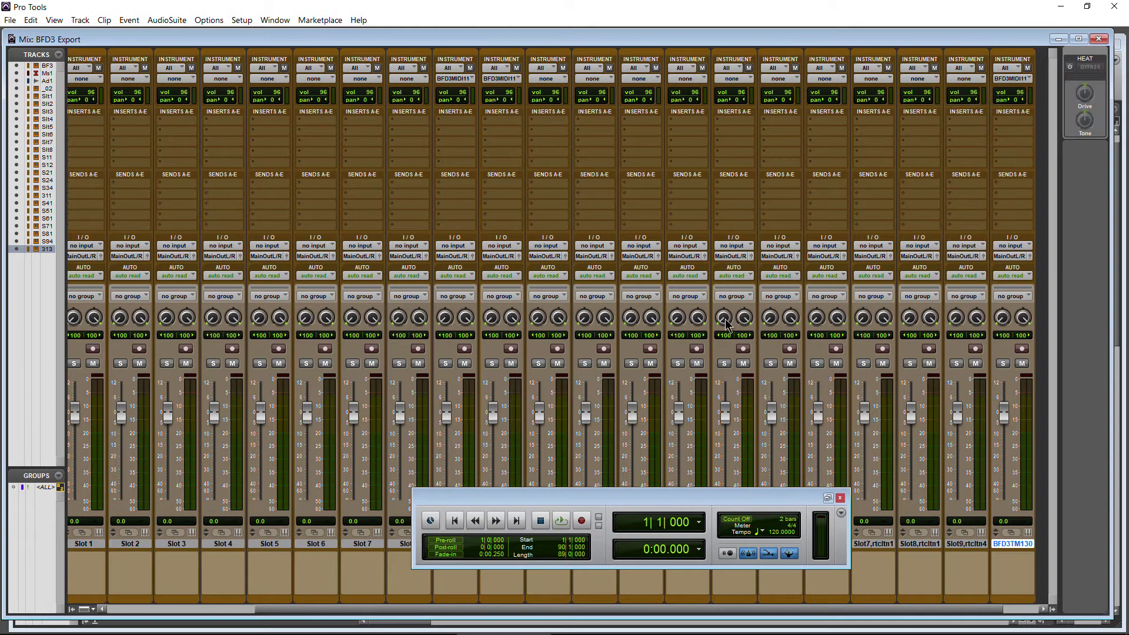
pyautogui.hotkey('ctrl', '=')
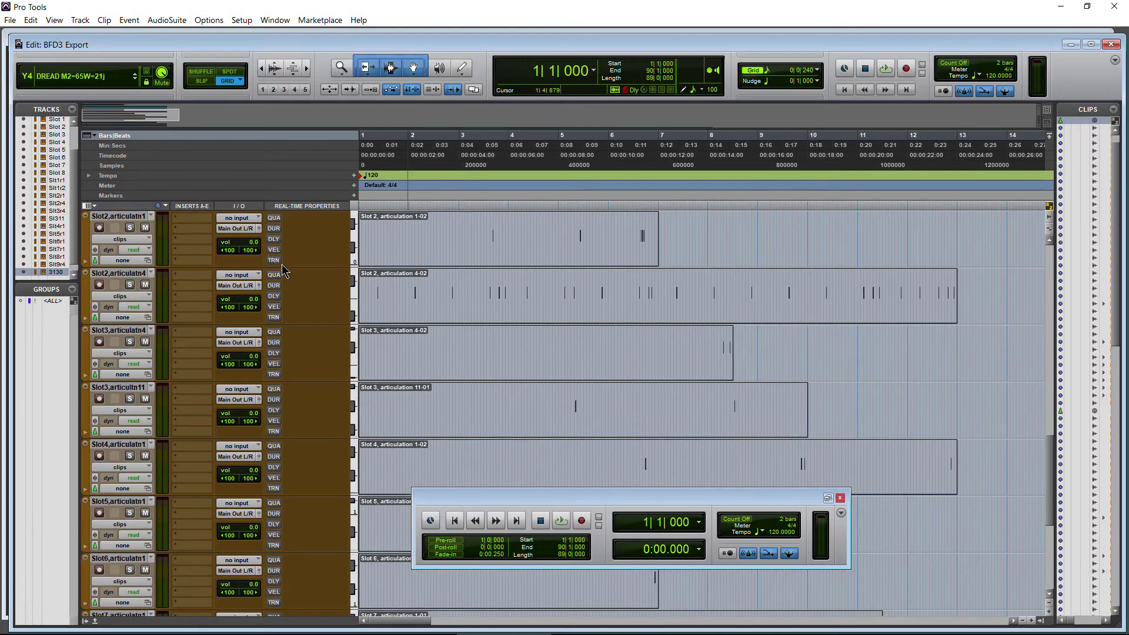
# Play the imported drum track from bar 1, check the BFD3 plug-in window and the clip during playback, and stop
pyautogui.press('space')
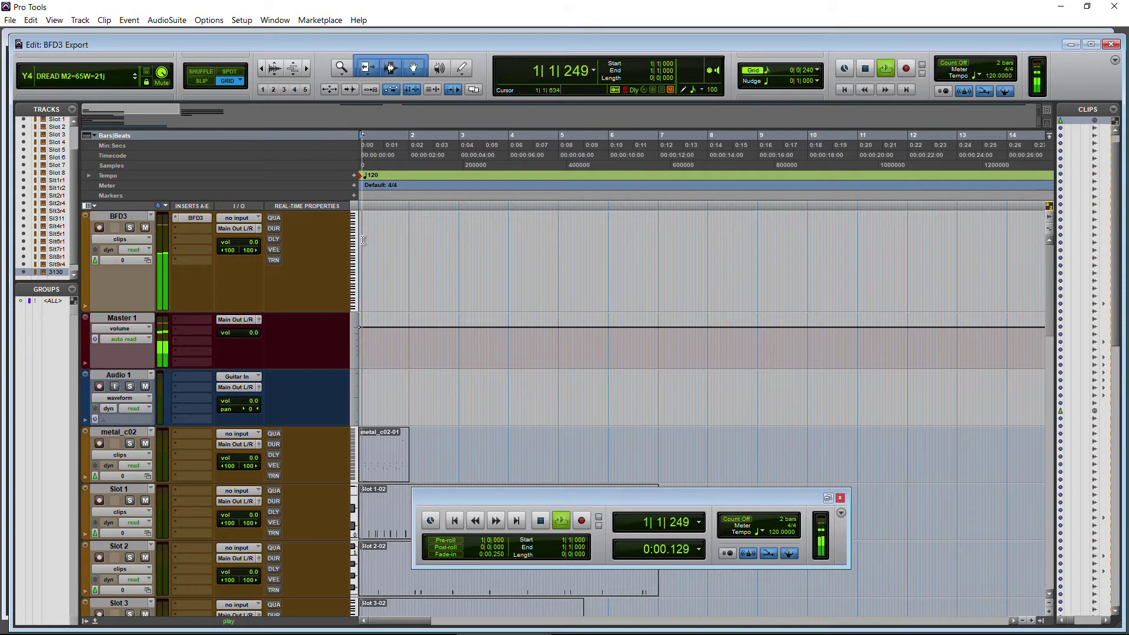
pyautogui.click(195, 217)
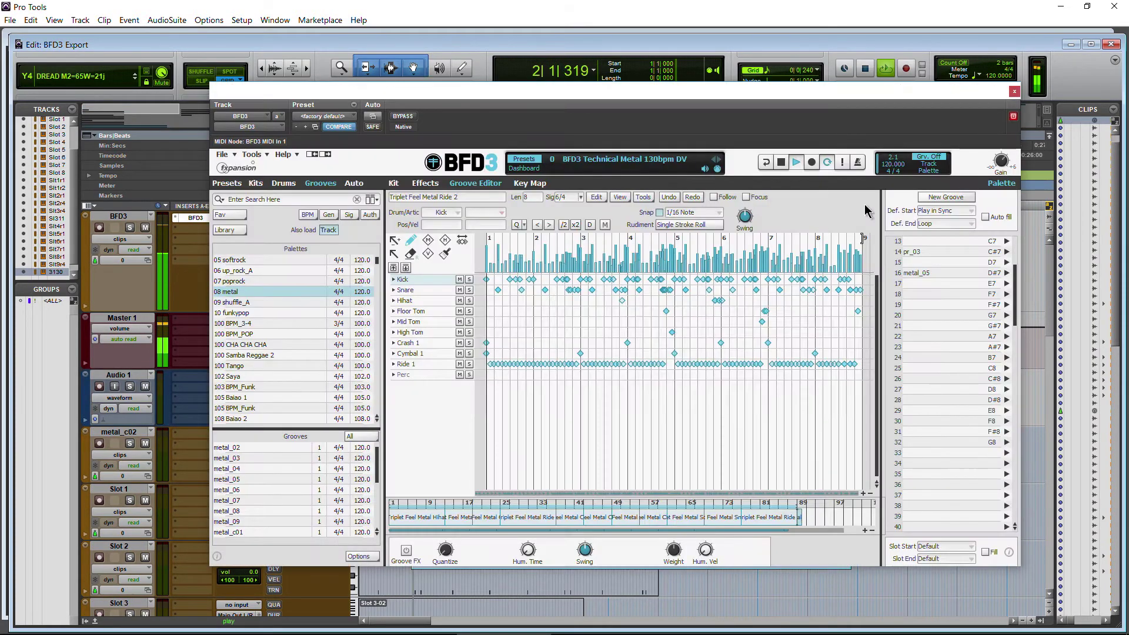
pyautogui.click(1014, 92)
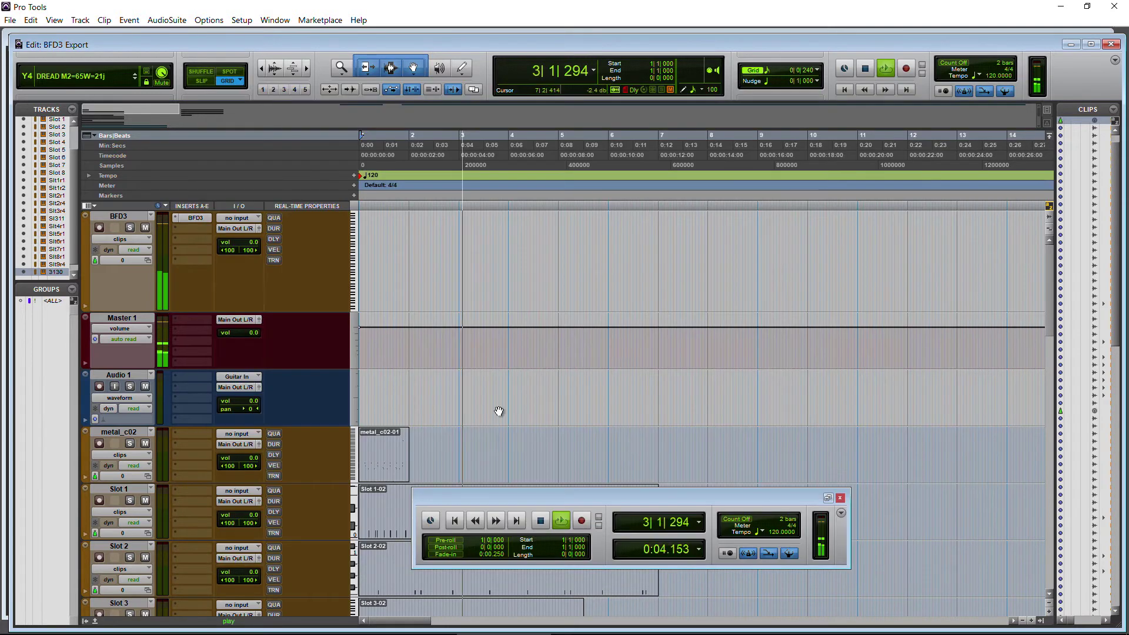
pyautogui.scroll(-12, 422, 398)
pyautogui.scroll(-6, 421, 397)
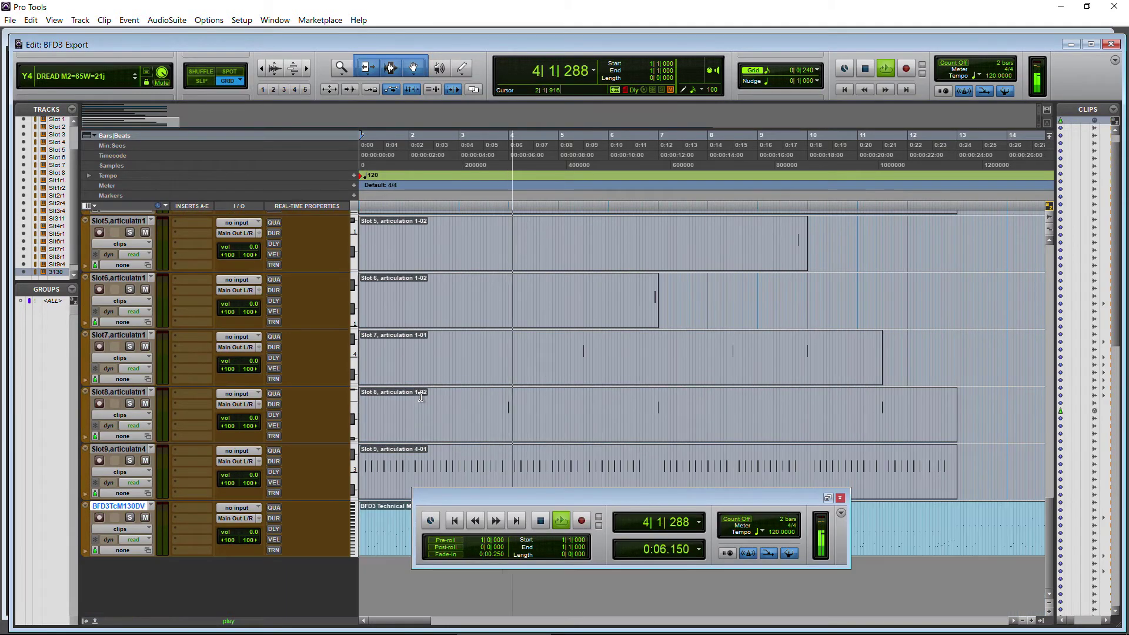
pyautogui.press('space')
# Show BFD3's Groove Editor, bring up the Export Groove MIDI dialog for Triplet Feel Metal Ride 2, and cancel it
pyautogui.moveTo(682, 497); pyautogui.dragTo(733, 458)
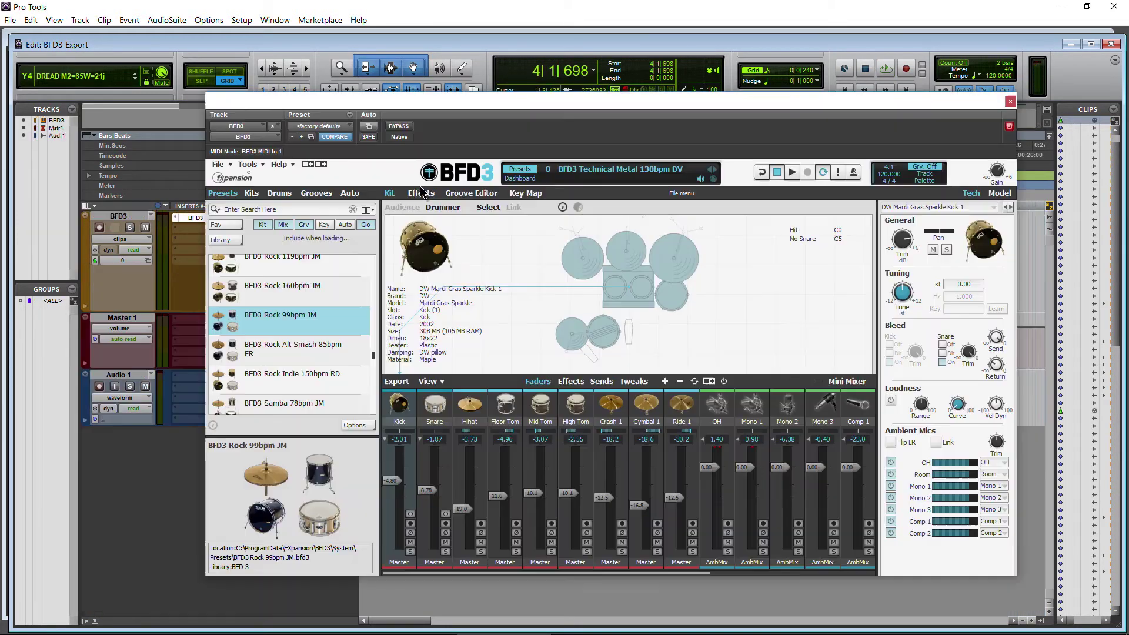
pyautogui.click(460, 194)
pyautogui.click(217, 165)
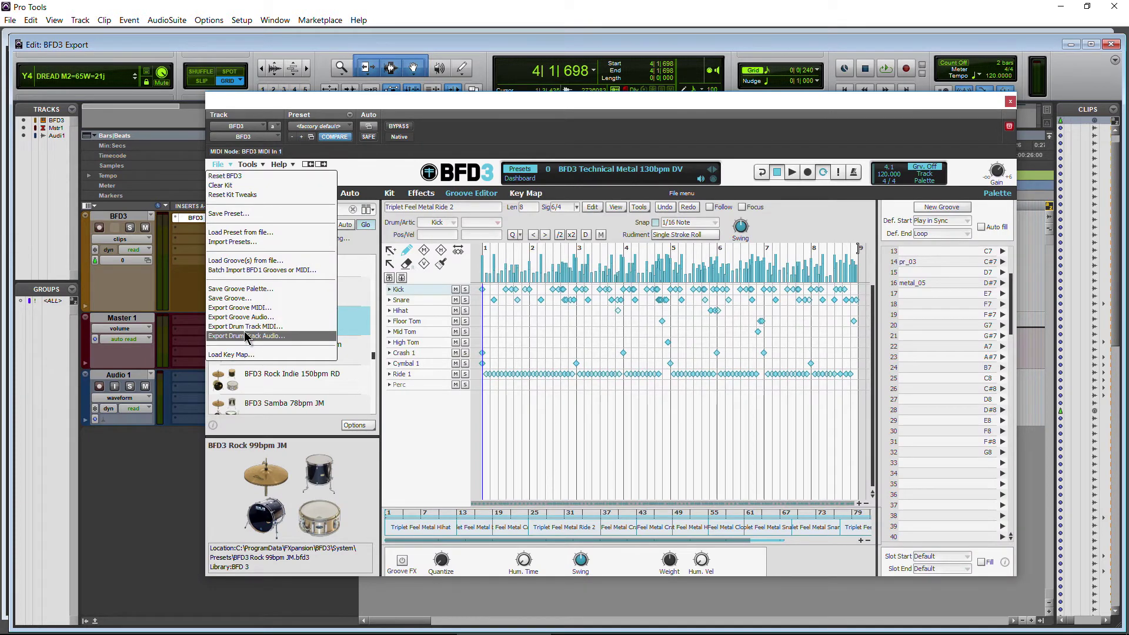
pyautogui.click(265, 309)
pyautogui.click(727, 412)
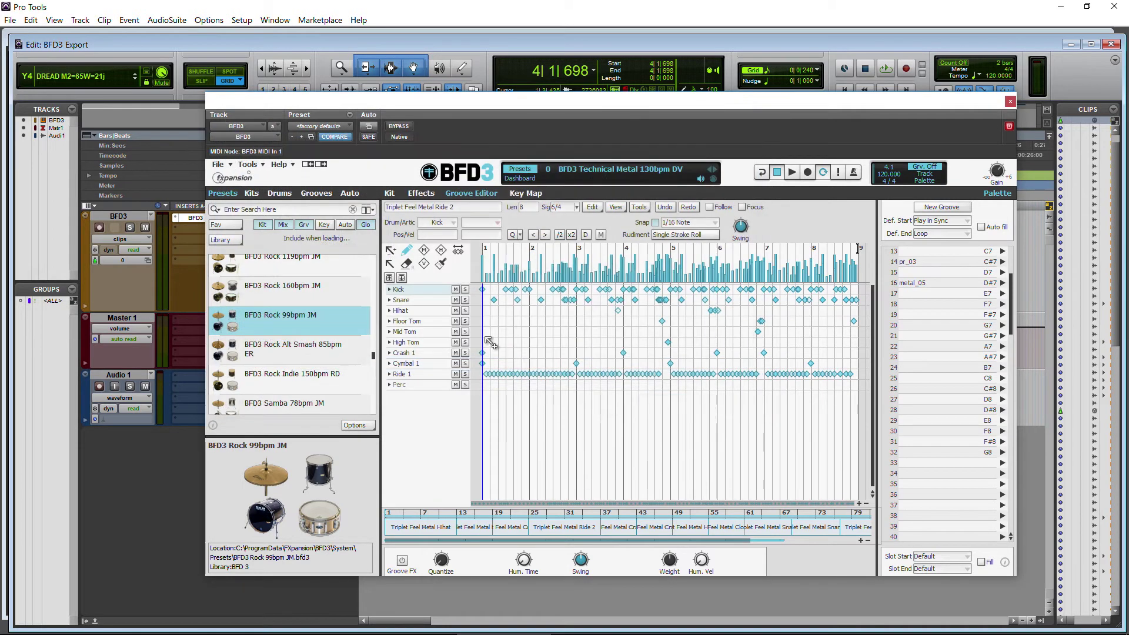
# Place the Triplet Feel Metal Hihat 2 groove from the palette on the BFD3 track at bar 11
pyautogui.moveTo(803, 114); pyautogui.dragTo(606, 88)
pyautogui.scroll(4, 722, 261)
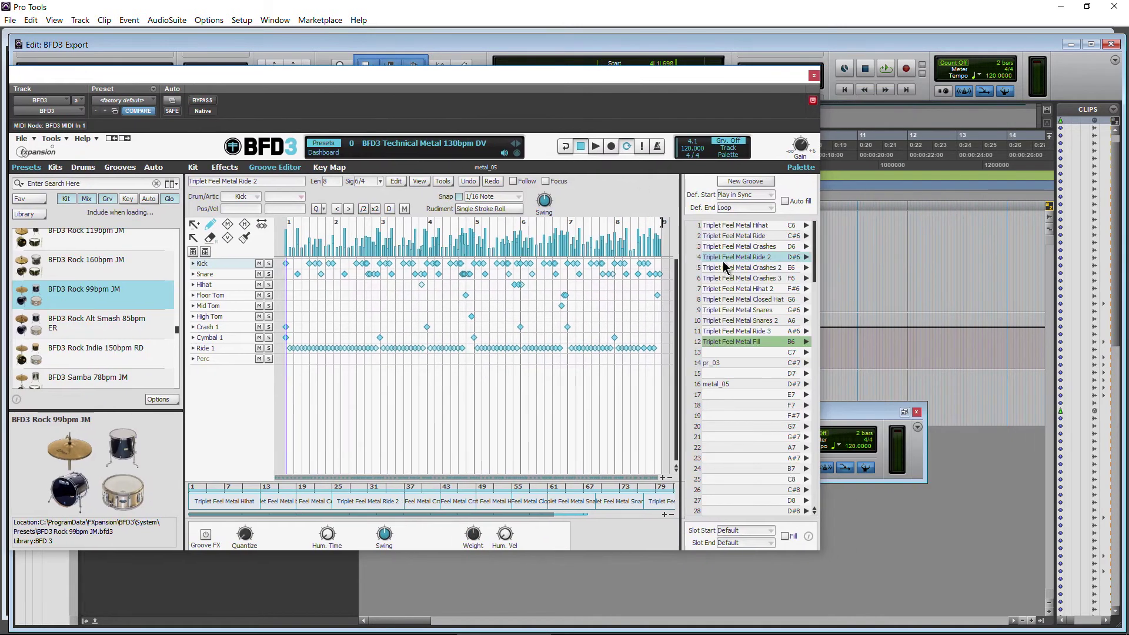
pyautogui.moveTo(732, 290); pyautogui.dragTo(859, 267)
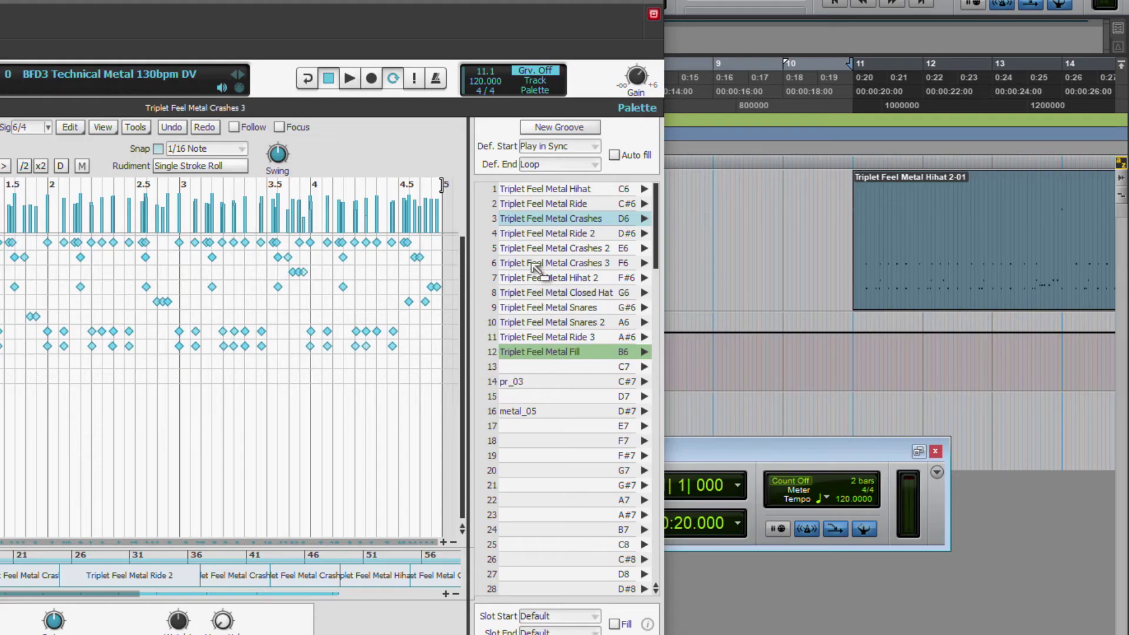
# Import the four palette grooves from Triplet Feel Metal Crashes to Crashes 3 as new instrument tracks at the session start
pyautogui.keyDown('shift'); pyautogui.click(726, 278); pyautogui.keyUp('shift')
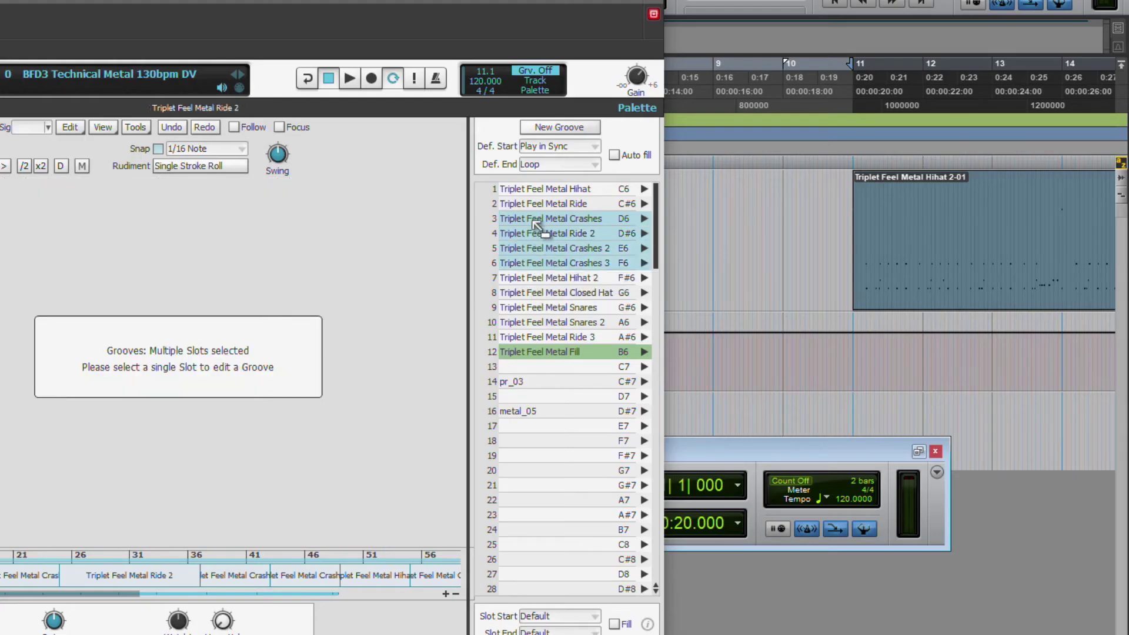
pyautogui.moveTo(532, 221)
pyautogui.mouseDown()
pyautogui.moveTo(741, 213)
pyautogui.moveTo(698, 216)
pyautogui.moveTo(753, 406)
pyautogui.moveTo(775, 595)
pyautogui.moveTo(750, 598)
pyautogui.moveTo(1026, 534)
pyautogui.moveTo(978, 542)
pyautogui.mouseUp()
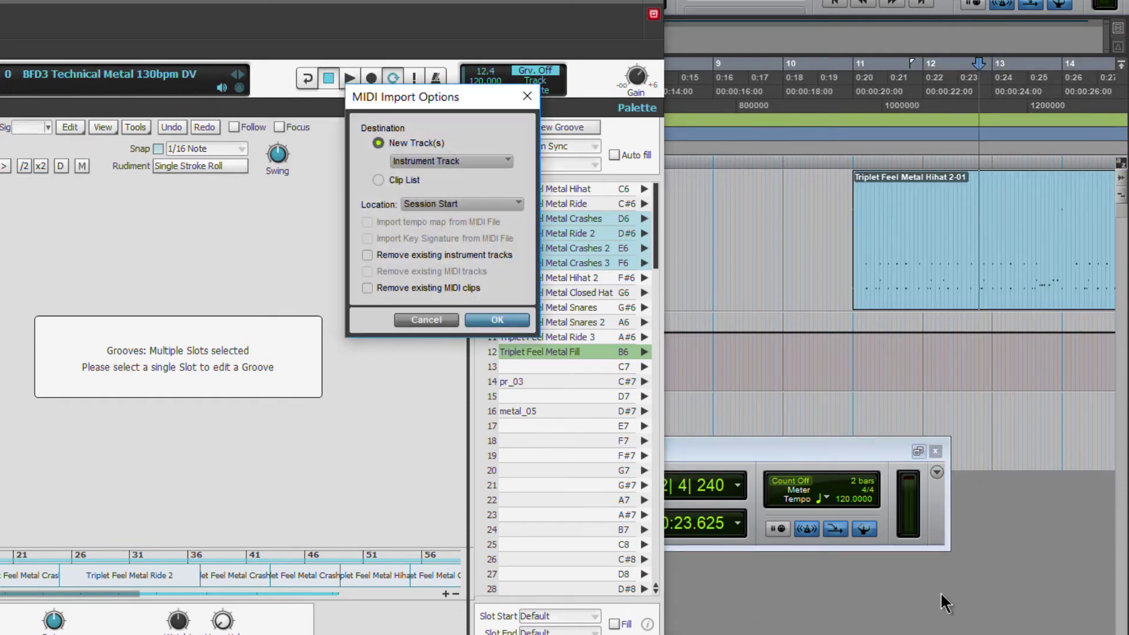
pyautogui.click(513, 325)
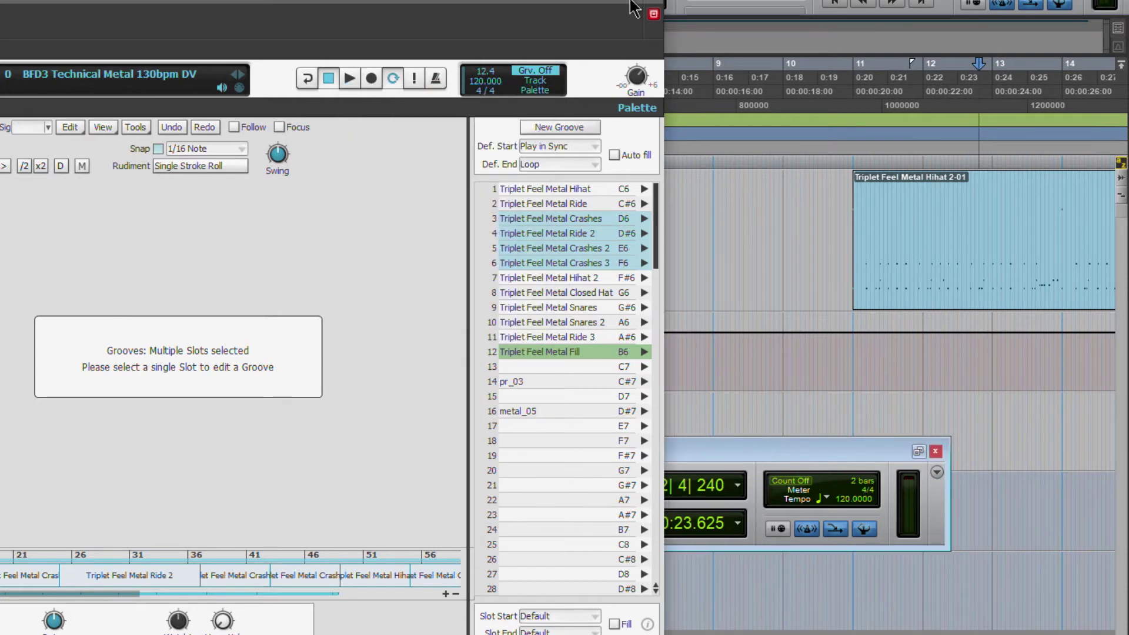
pyautogui.scroll(-2, 889, 376)
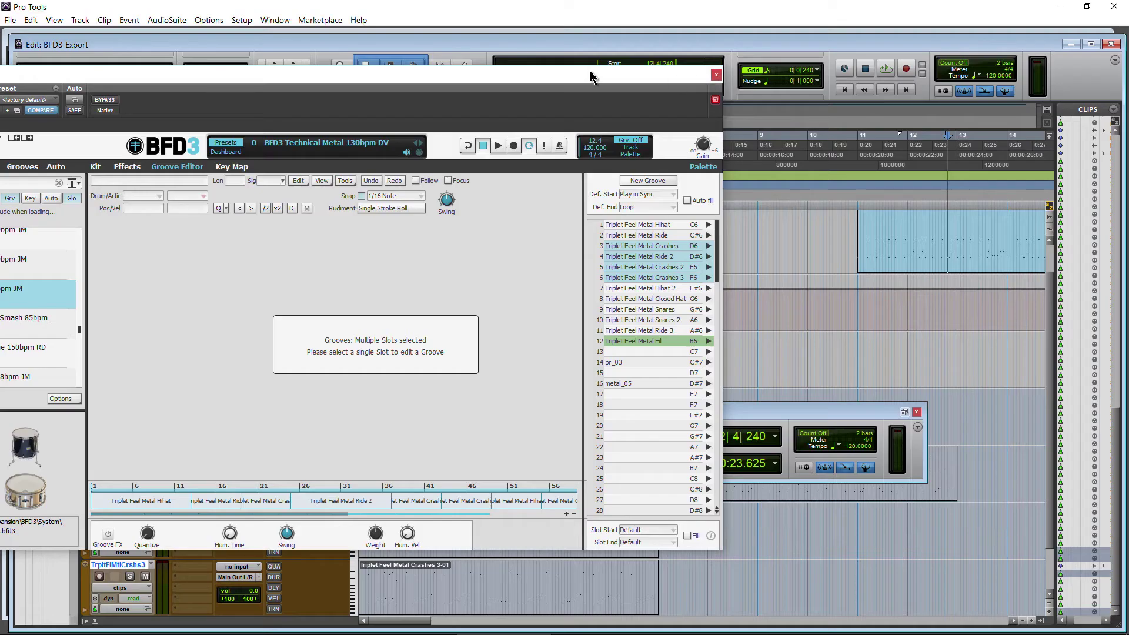
# Export the four selected Triplet Feel Metal crash and ride grooves as MIDI files to the Grooves folder
pyautogui.moveTo(590, 70); pyautogui.dragTo(841, 76)
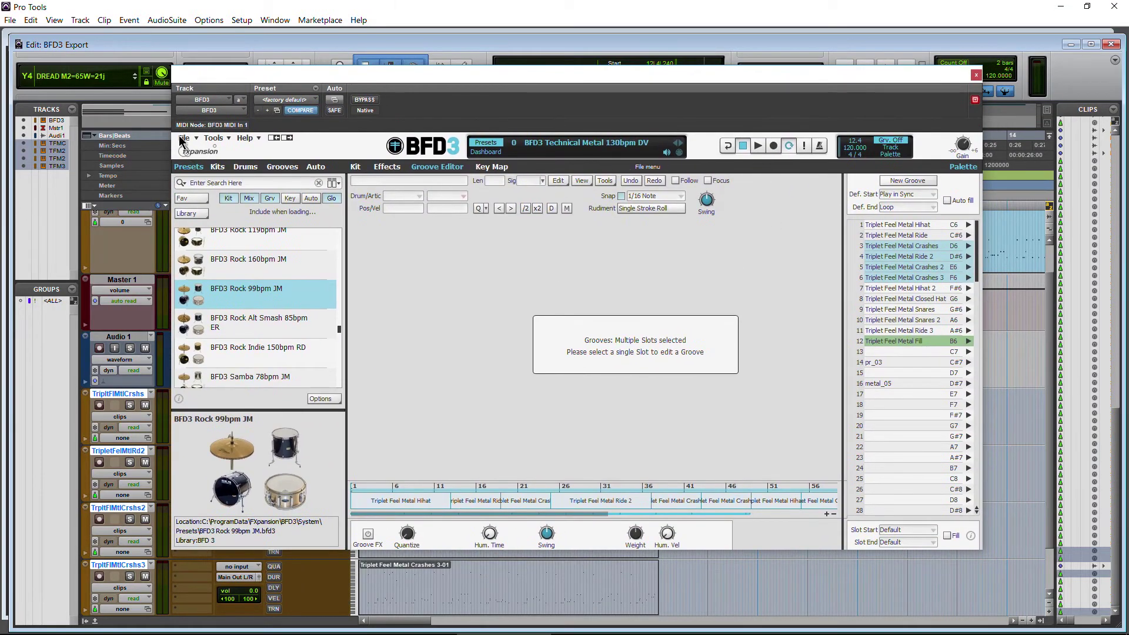
pyautogui.click(183, 138)
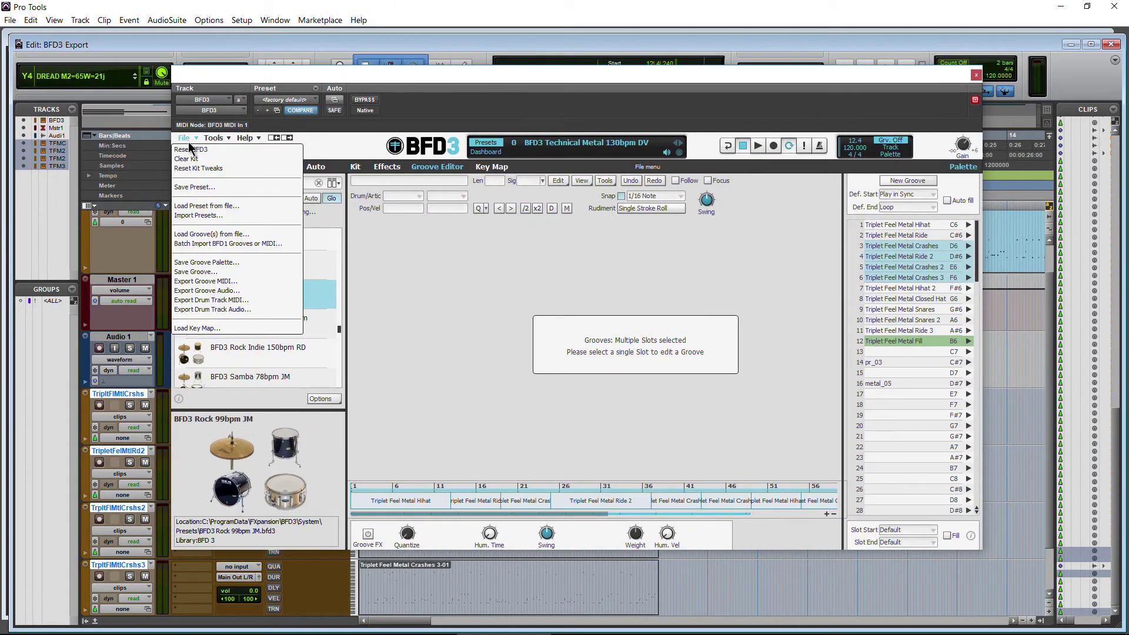
pyautogui.click(213, 281)
pyautogui.click(646, 407)
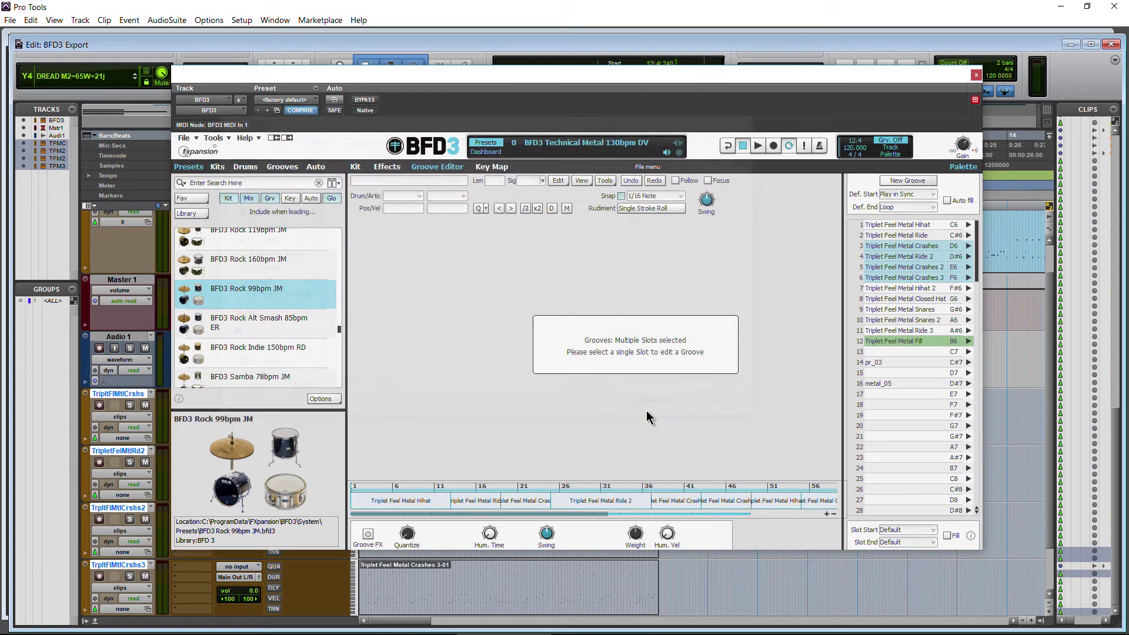
# Check the exported crash and ride MIDI files in the Grooves folder, and return to BFD3 with the Triplet Feel Metal Snares slot selected
pyautogui.click(251, 626)
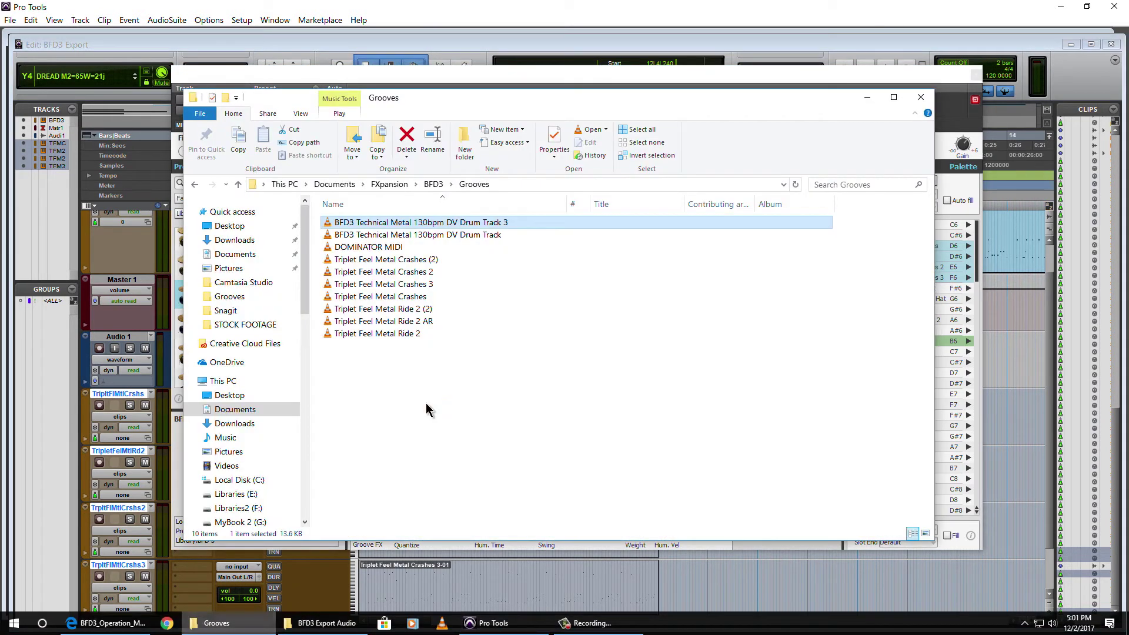
pyautogui.click(399, 261)
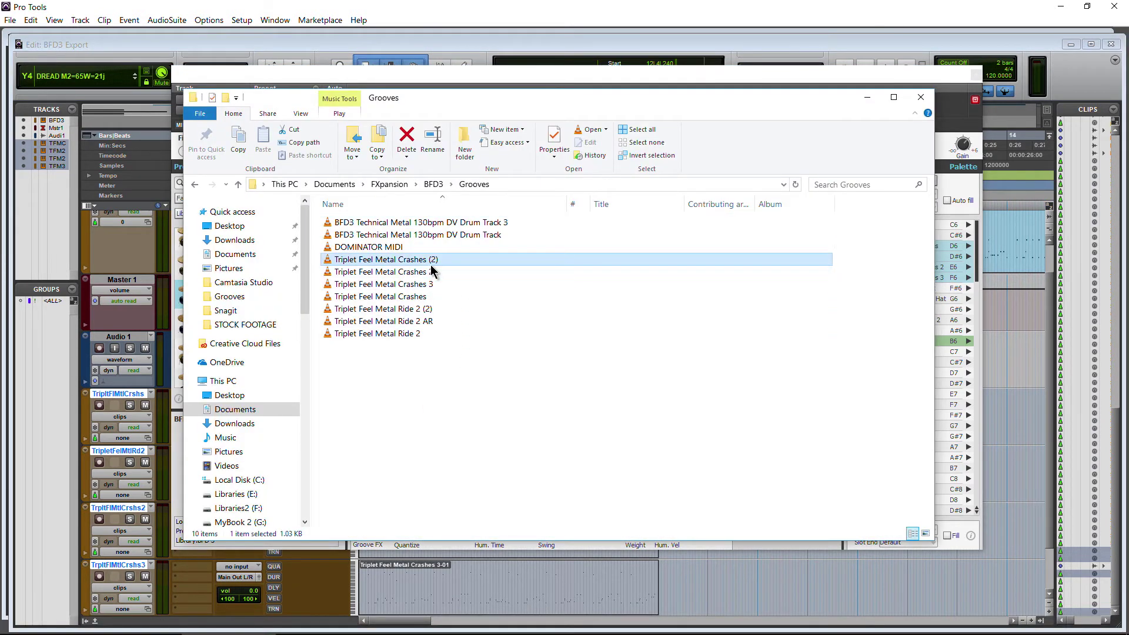
pyautogui.click(419, 307)
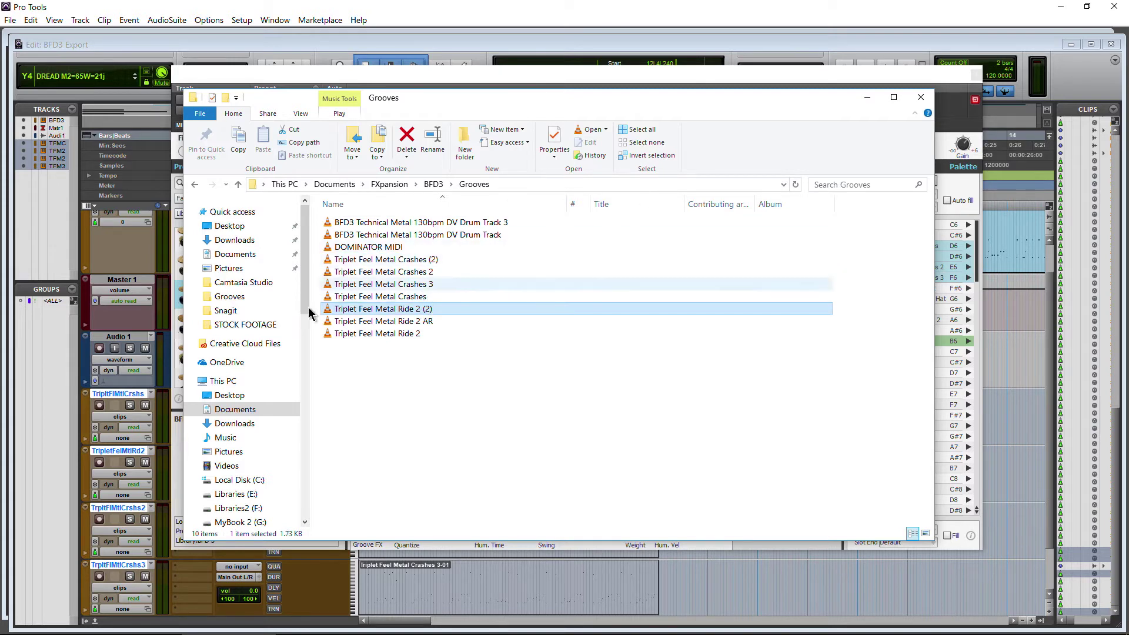
pyautogui.click(921, 97)
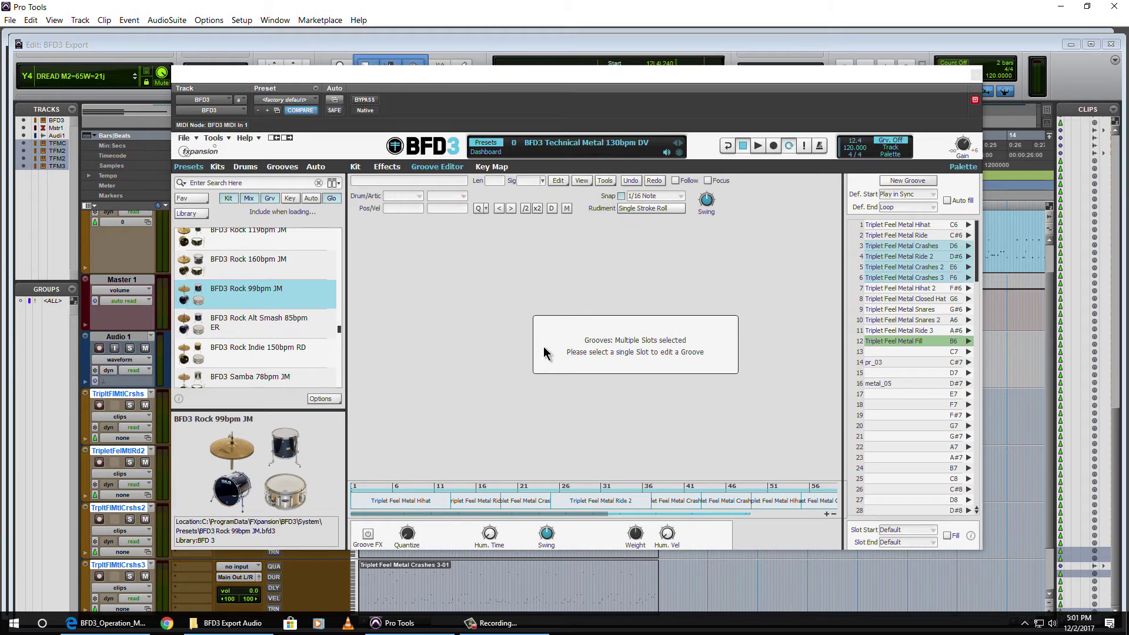
pyautogui.click(900, 310)
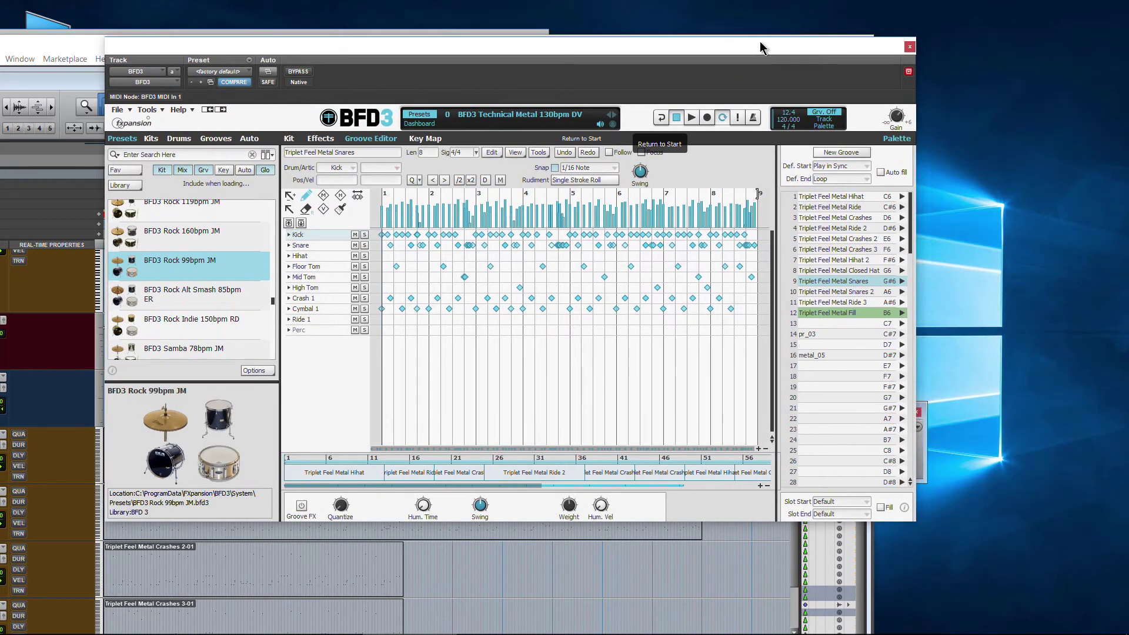
# Export the Triplet Feel Metal Hihat 2 groove from the palette to the desktop as a MIDI file
pyautogui.moveTo(760, 41); pyautogui.dragTo(778, 33)
pyautogui.click(837, 255)
pyautogui.moveTo(840, 262); pyautogui.dragTo(1011, 103)
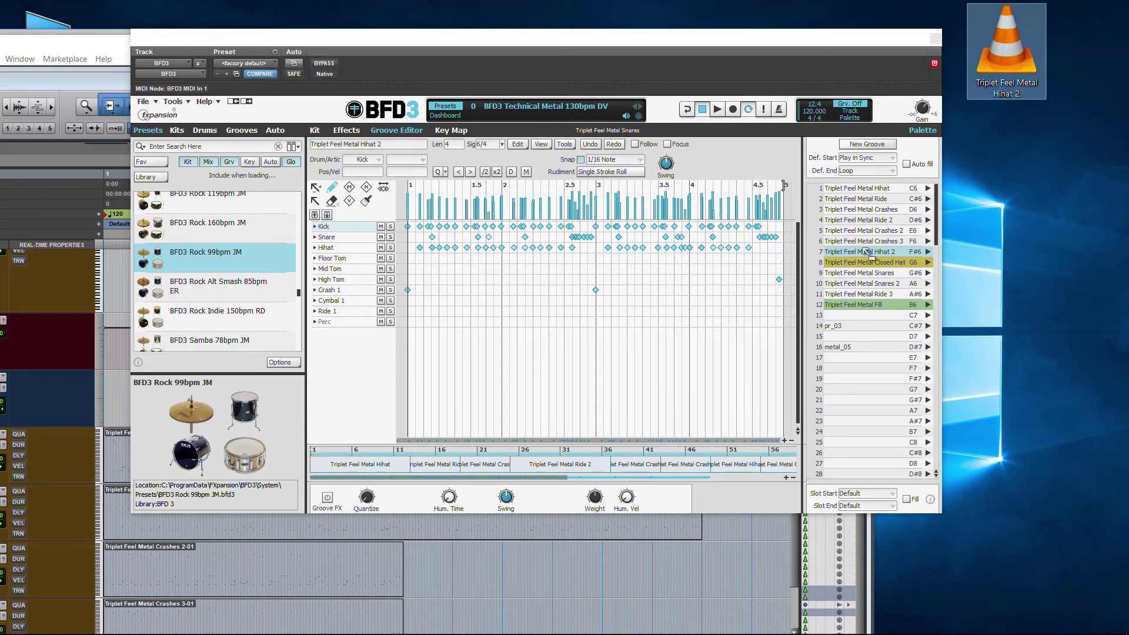
# Export the palette grooves from Triplet Feel Metal Ride 2 to Hihat 2 to the desktop, replacing the existing Hihat 2 file
pyautogui.keyDown('shift'); pyautogui.click(859, 220); pyautogui.keyUp('shift')
pyautogui.moveTo(859, 220); pyautogui.dragTo(1008, 293)
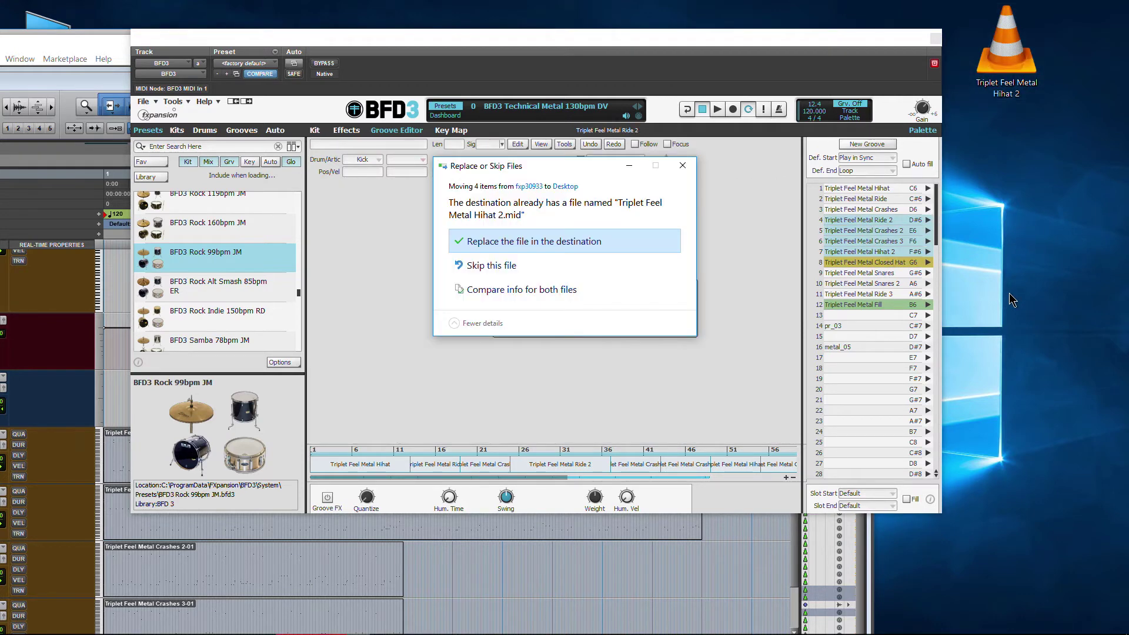
pyautogui.click(513, 250)
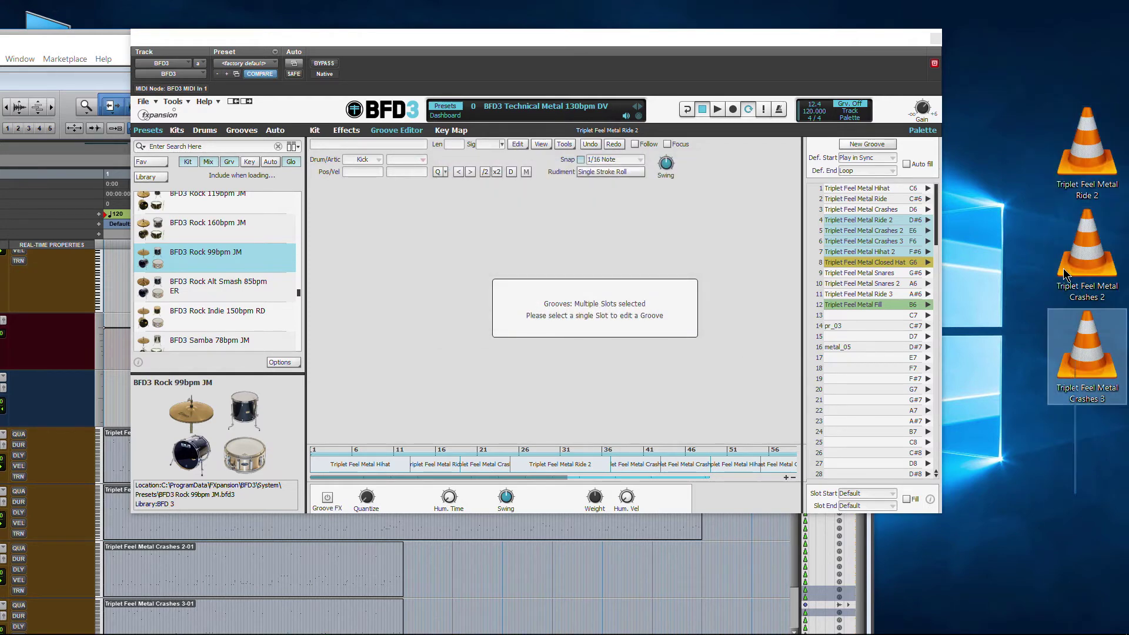
# Bring Pro Tools to the front, close the BFD3 plug-in window and maximize the Pro Tools window
pyautogui.moveTo(739, 59); pyautogui.dragTo(988, 142)
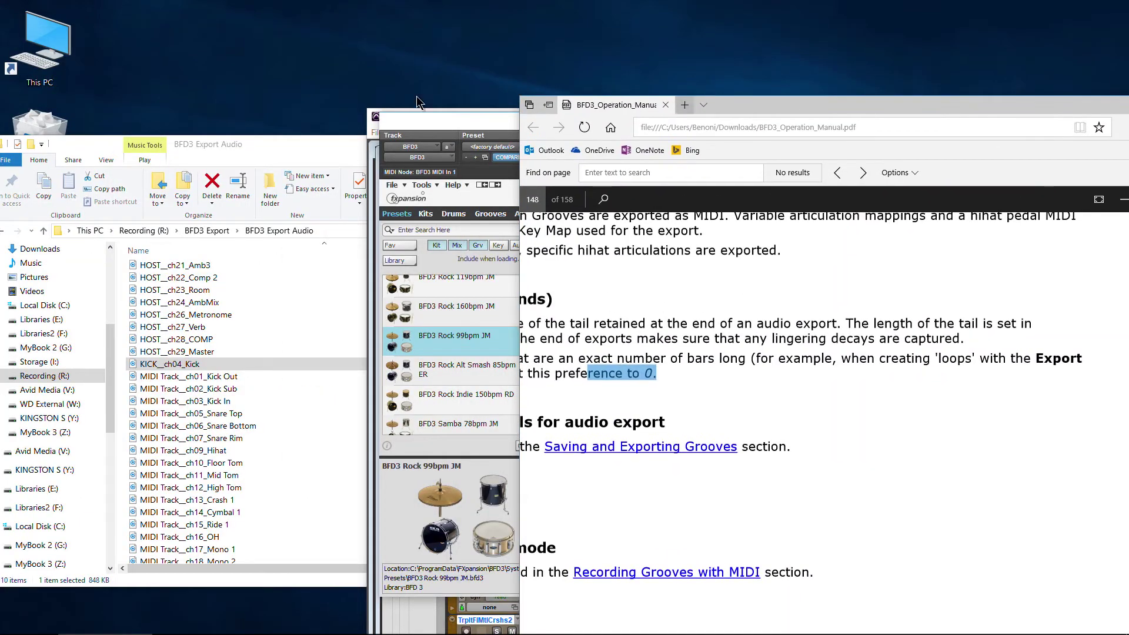
pyautogui.click(300, 147)
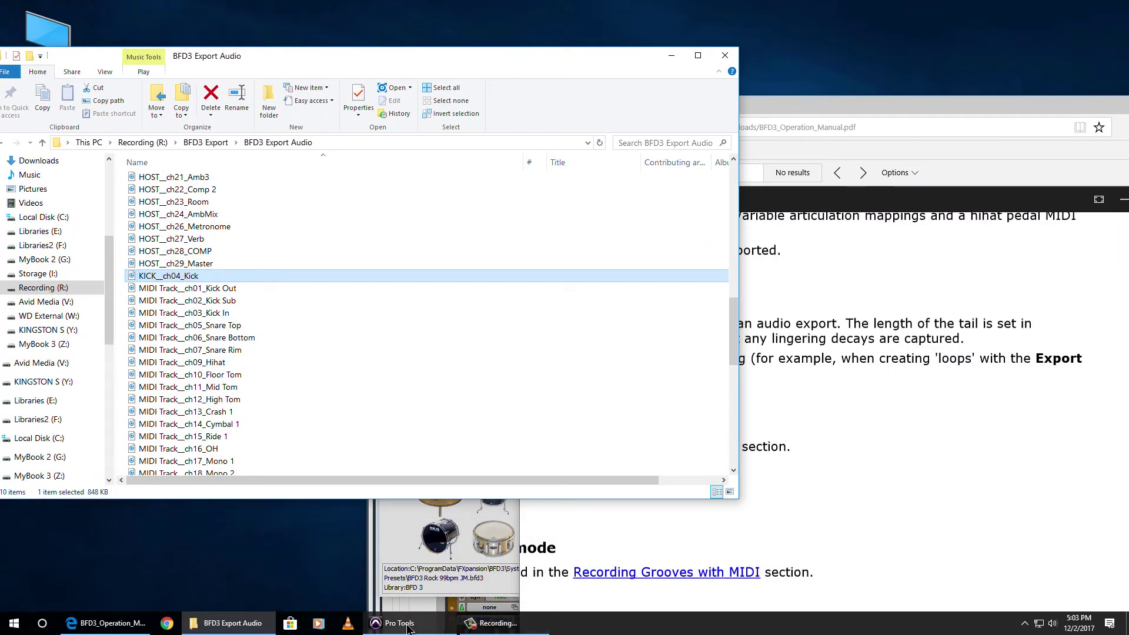
pyautogui.click(405, 623)
pyautogui.moveTo(816, 118); pyautogui.dragTo(532, 54)
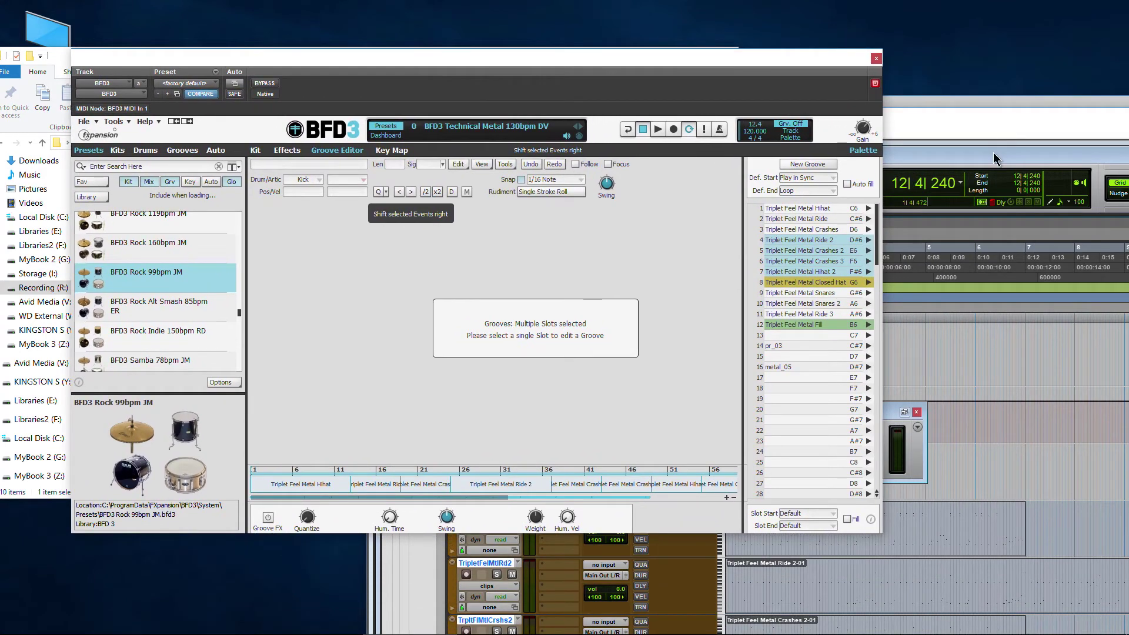
pyautogui.click(876, 58)
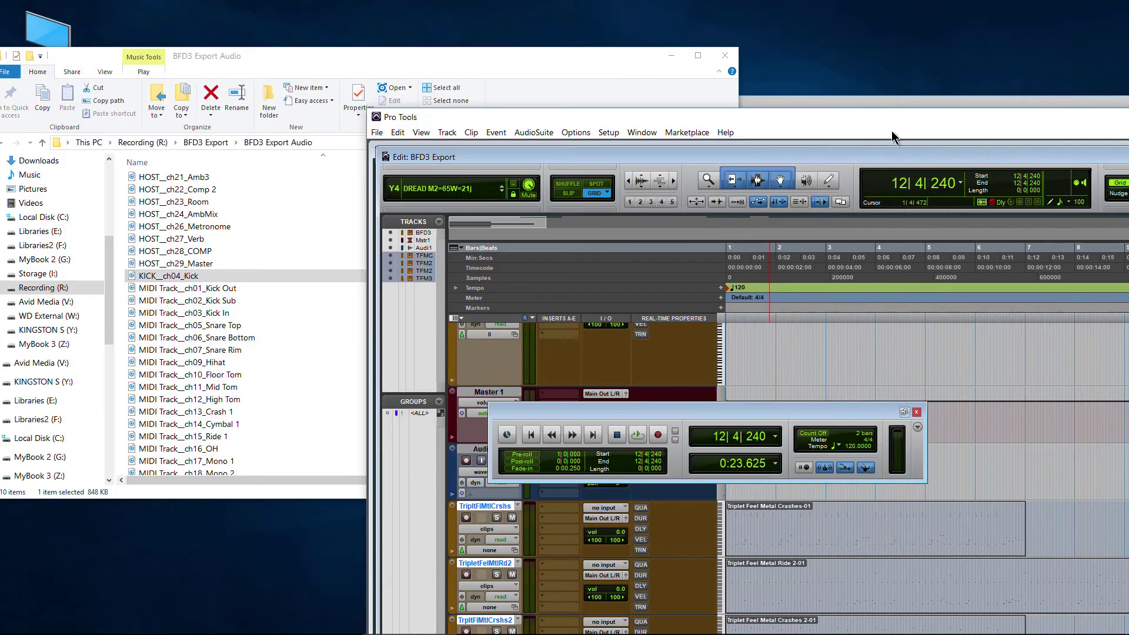
pyautogui.moveTo(896, 127); pyautogui.dragTo(594, 3)
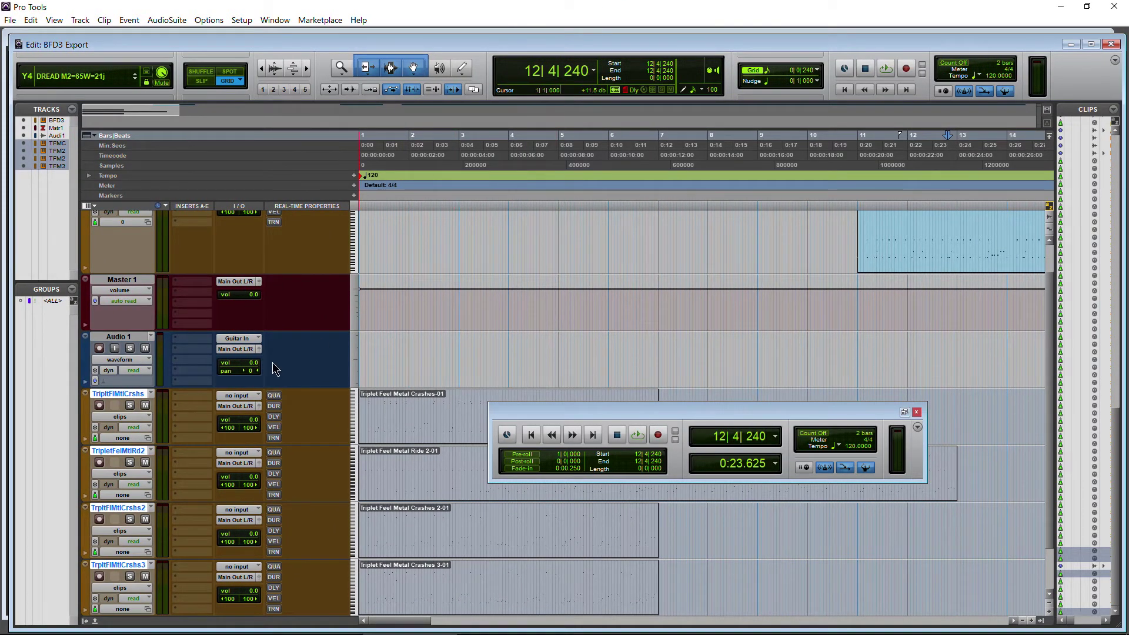
# Reopen the BFD3 plug-in from the BFD3 track and show its Groove Editor
pyautogui.scroll(2, 273, 362)
pyautogui.click(195, 218)
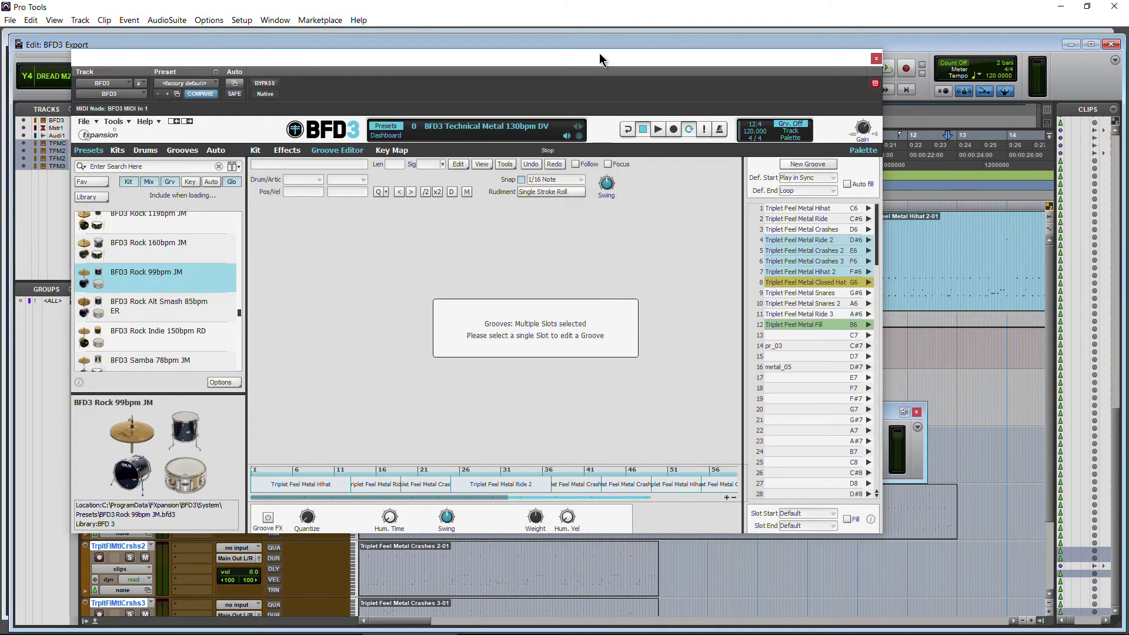
pyautogui.moveTo(598, 53); pyautogui.dragTo(661, 66)
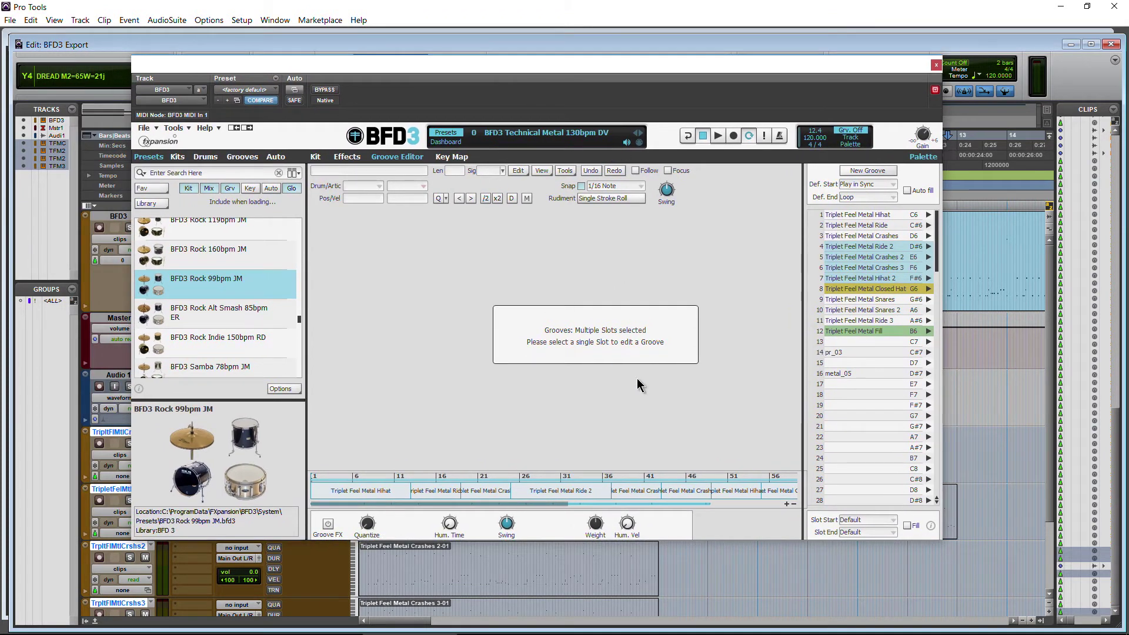
pyautogui.click(316, 157)
pyautogui.click(391, 157)
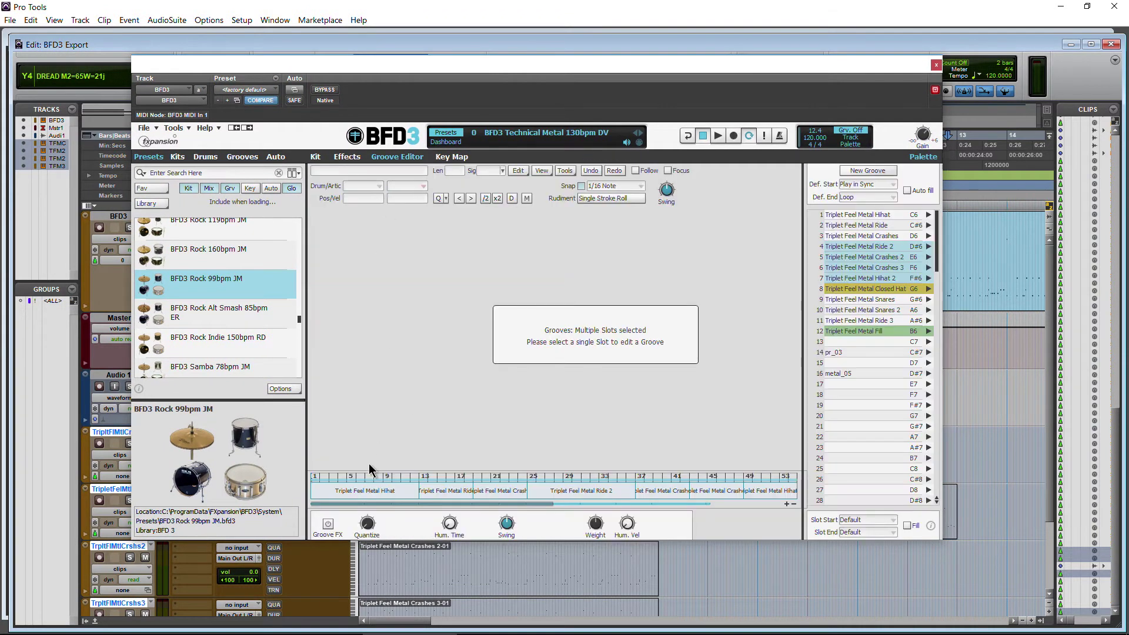
# Enable Groove FX with the Triplet Feel Metal Crashes 3 groove selected, and glance at the kit mixer before returning to the Groove Editor
pyautogui.click(895, 267)
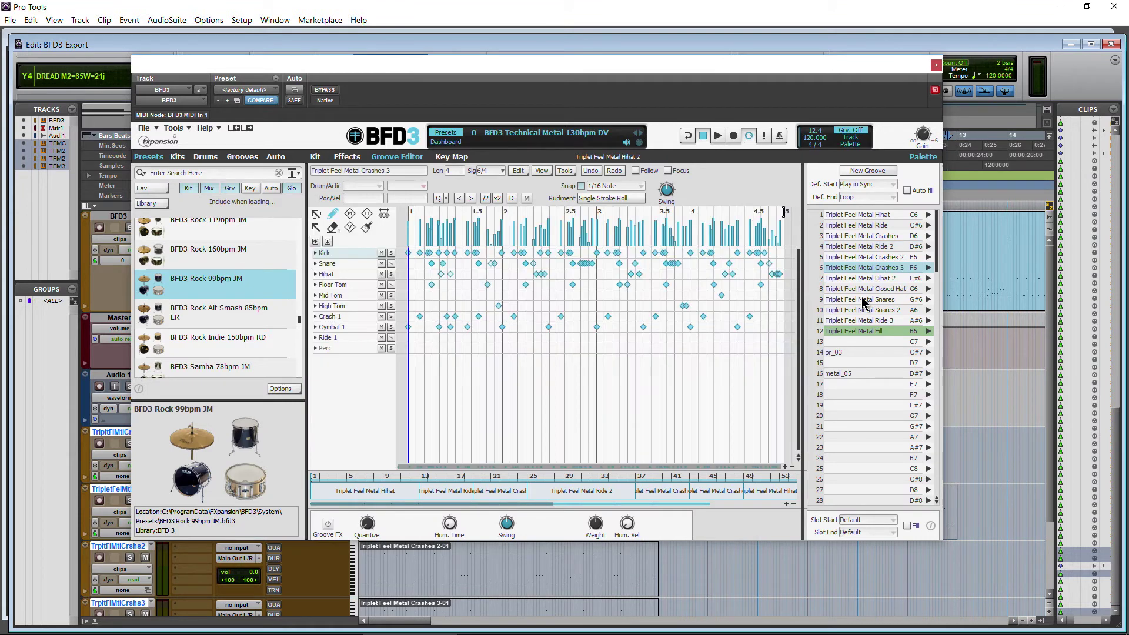
pyautogui.click(328, 524)
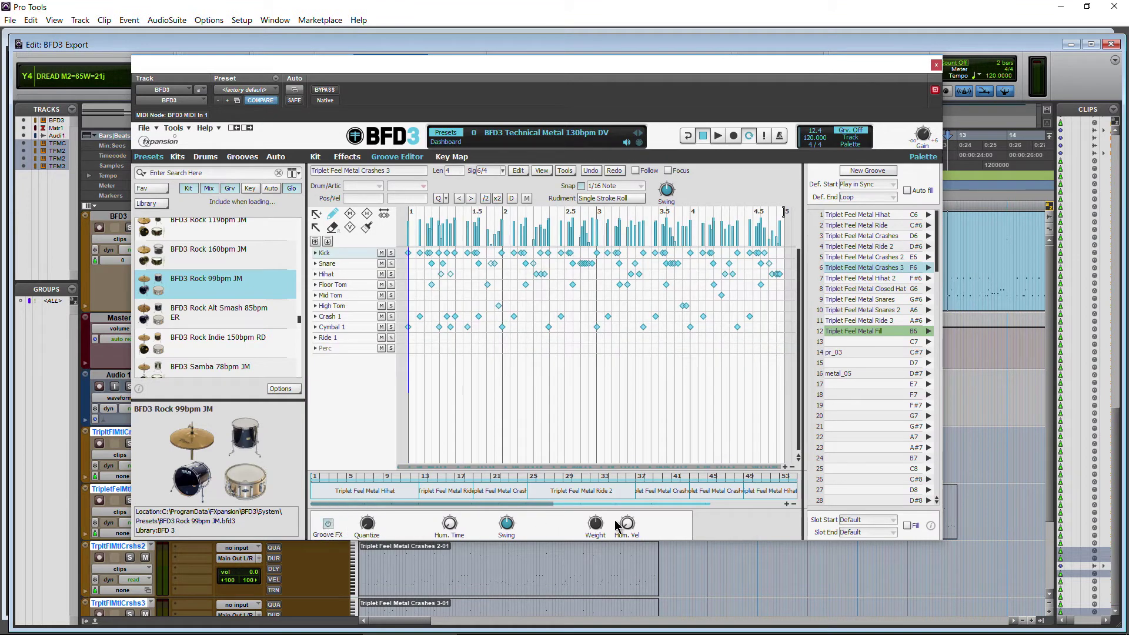
pyautogui.click(316, 157)
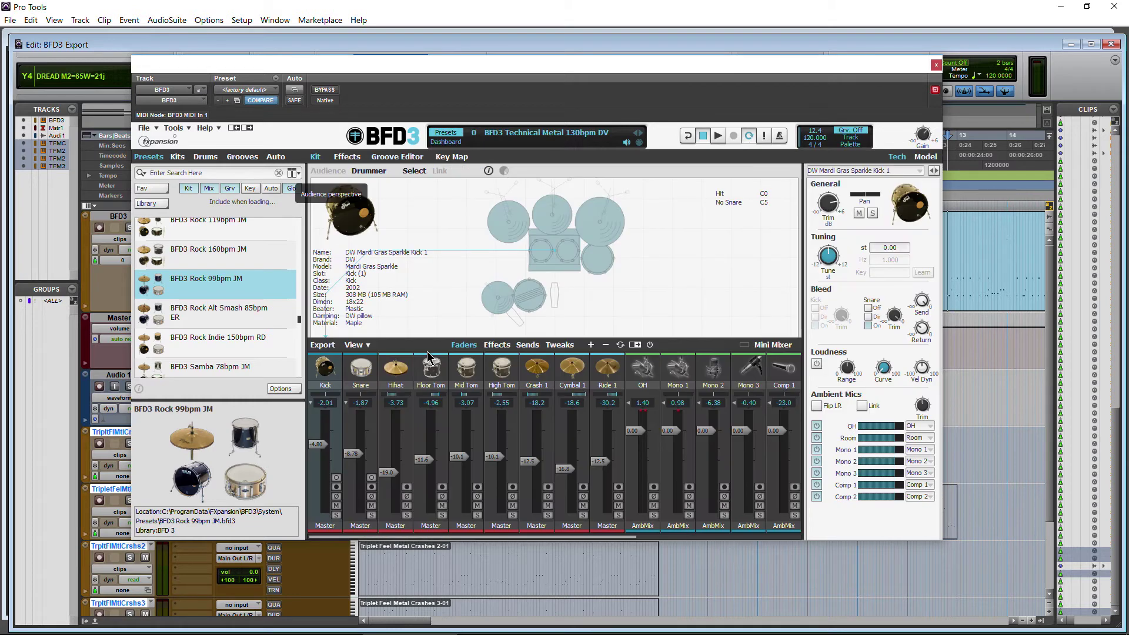
pyautogui.click(385, 158)
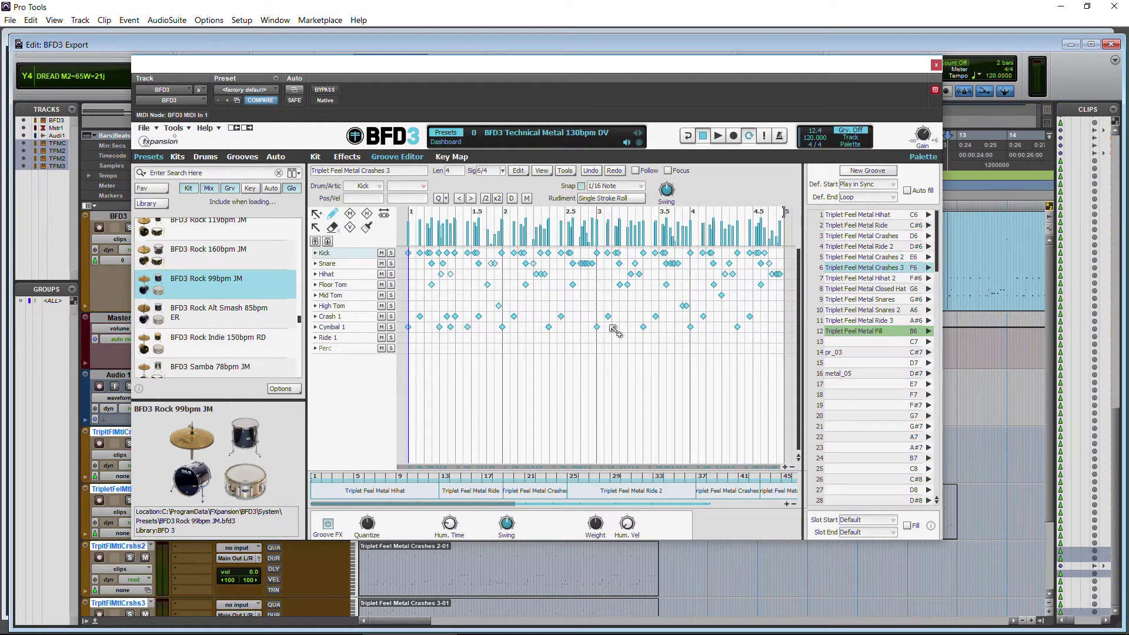
# Select the Triplet Feel Metal Closed Hat groove in the palette, audition it and stop playback
pyautogui.click(143, 129)
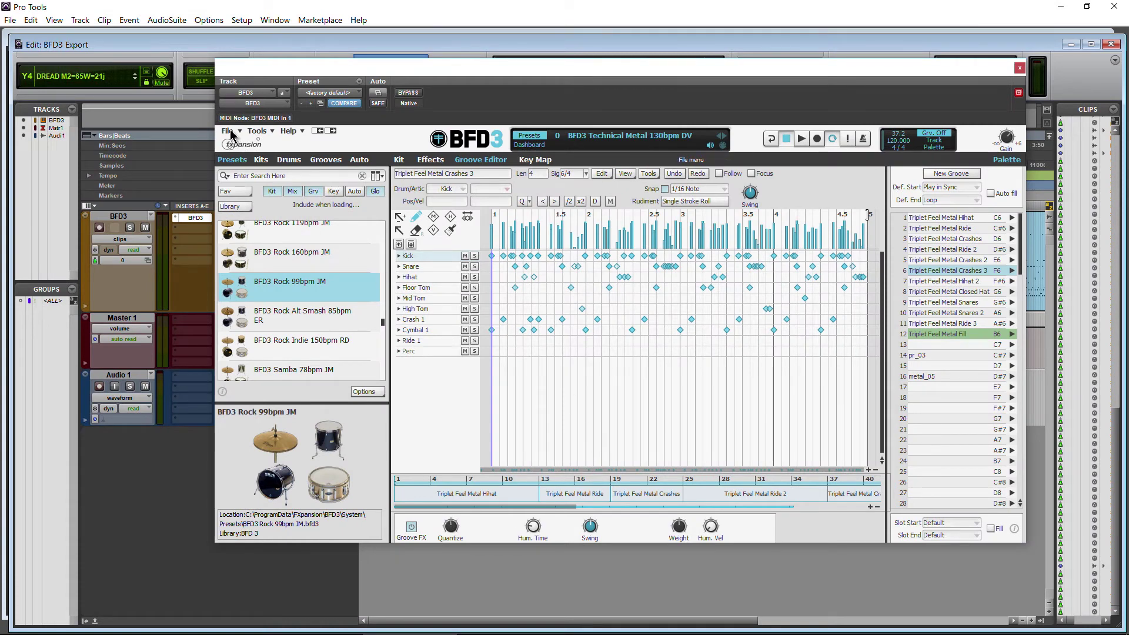
pyautogui.click(928, 292)
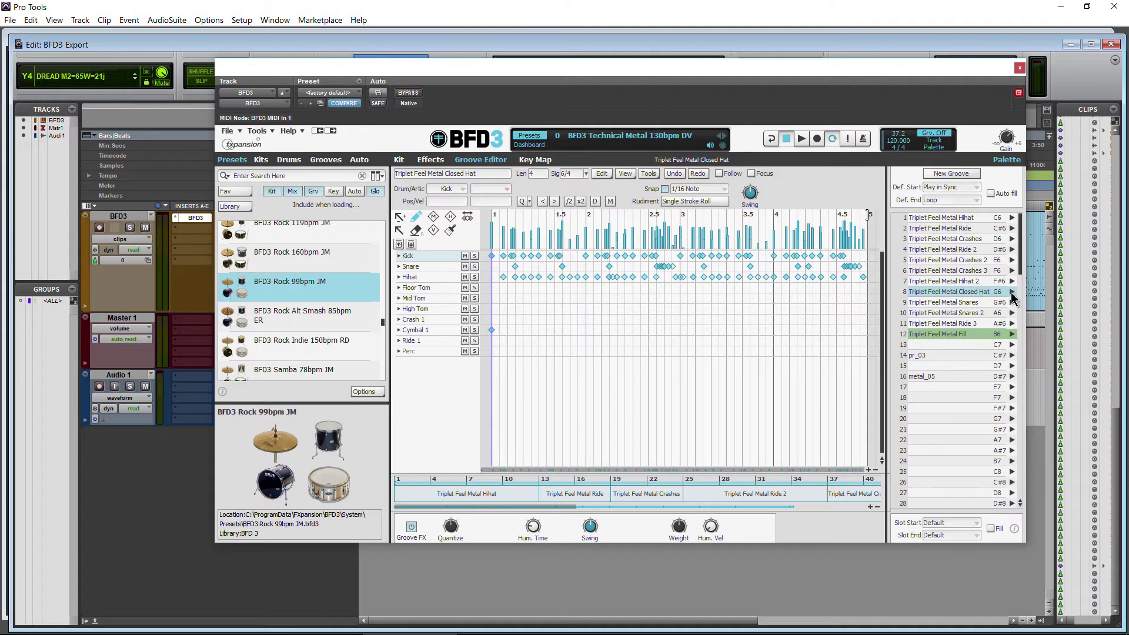
pyautogui.click(1011, 293)
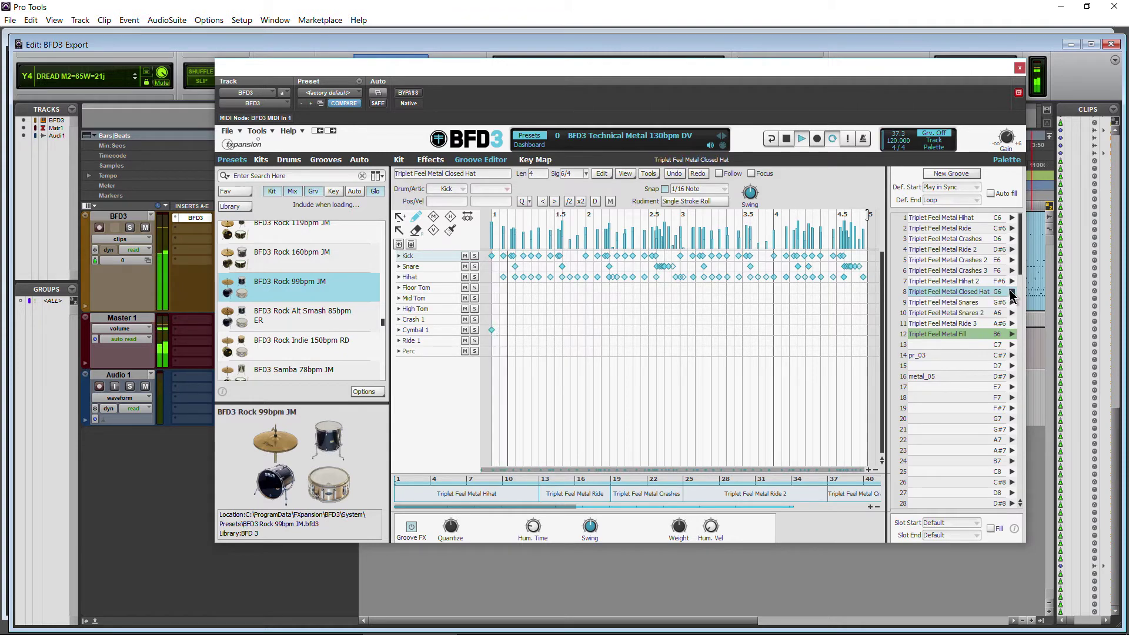
pyautogui.click(1011, 293)
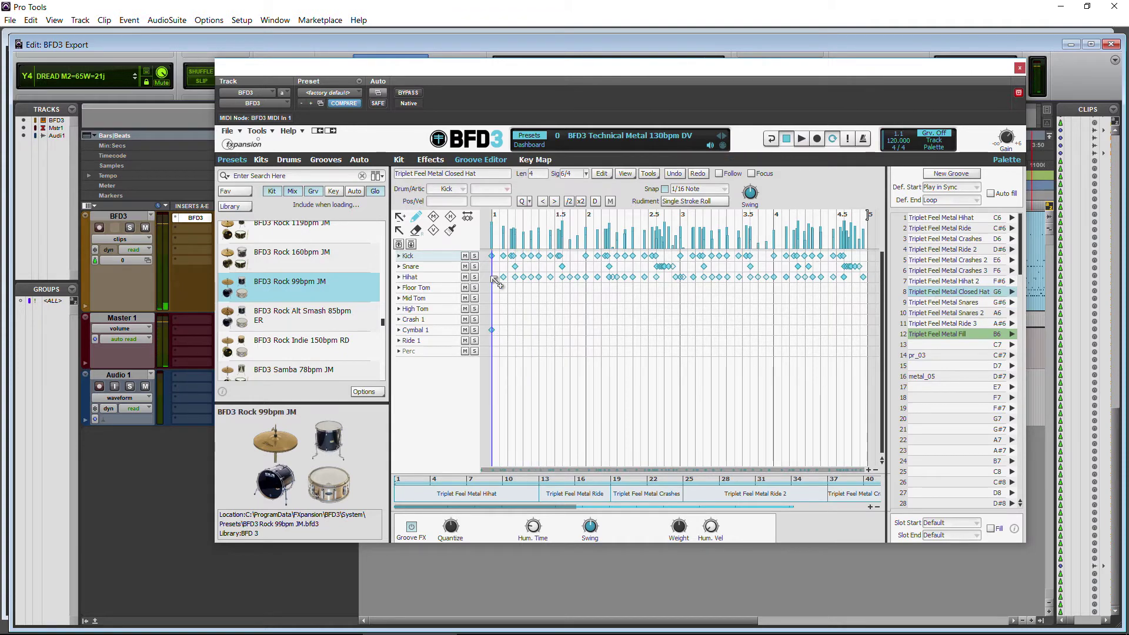
# Review the groove audio export options, including the armed channel list, and close the dialog without exporting
pyautogui.click(229, 133)
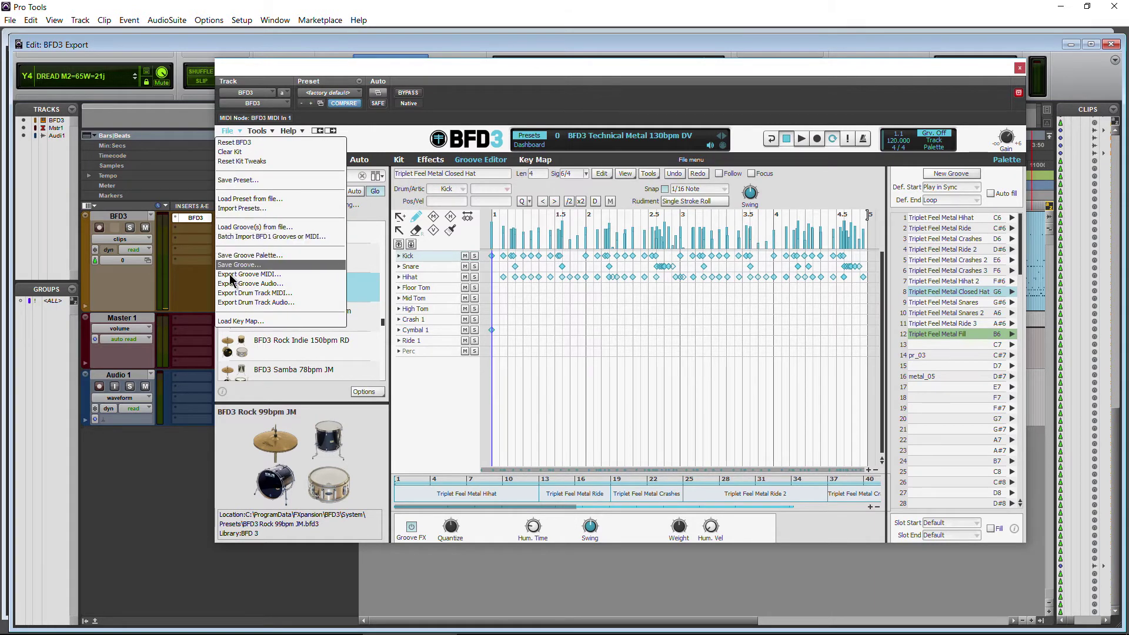
pyautogui.click(262, 284)
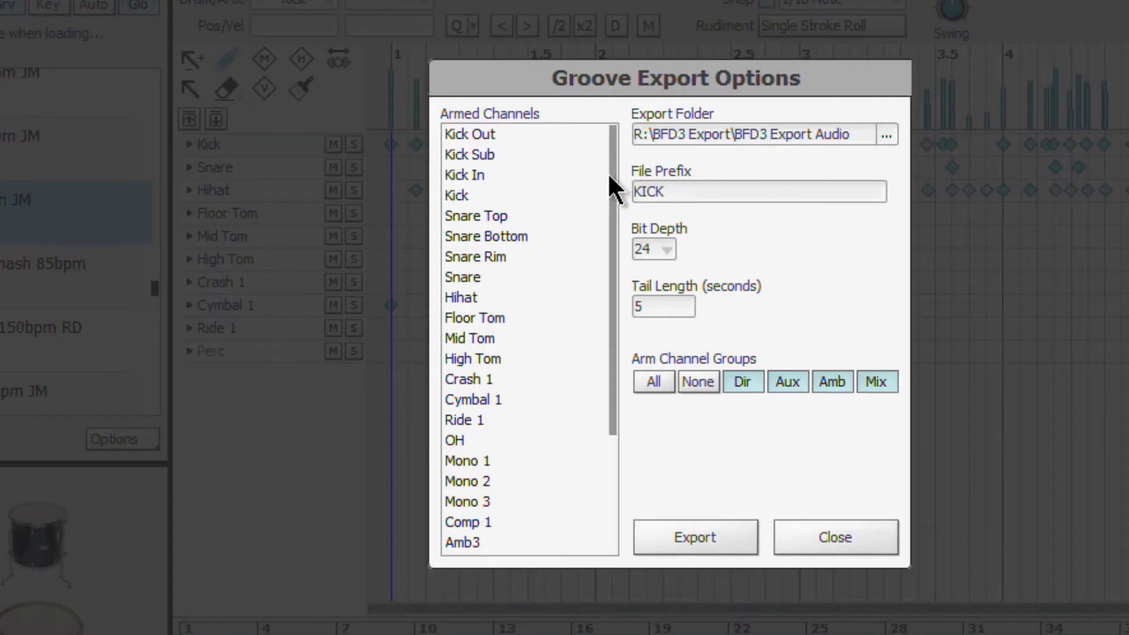
pyautogui.moveTo(608, 171); pyautogui.dragTo(612, 144)
pyautogui.click(812, 539)
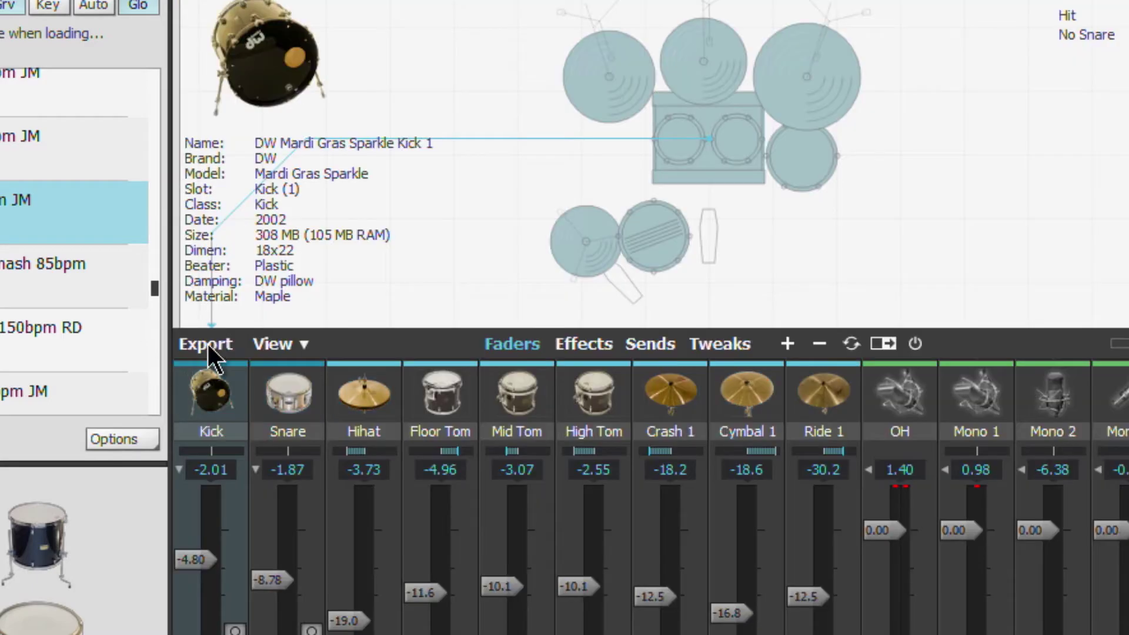
# Check the kit mixer's export settings, close them, and arm the Kick and Snare channels in the mixer
pyautogui.click(207, 346)
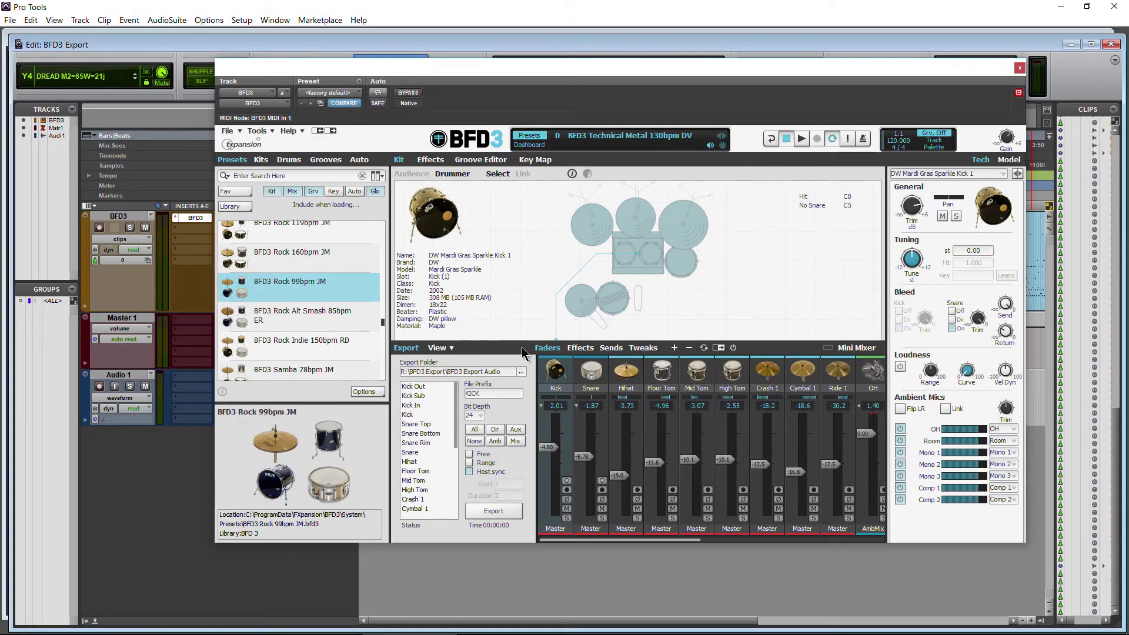
pyautogui.click(406, 349)
pyautogui.click(418, 490)
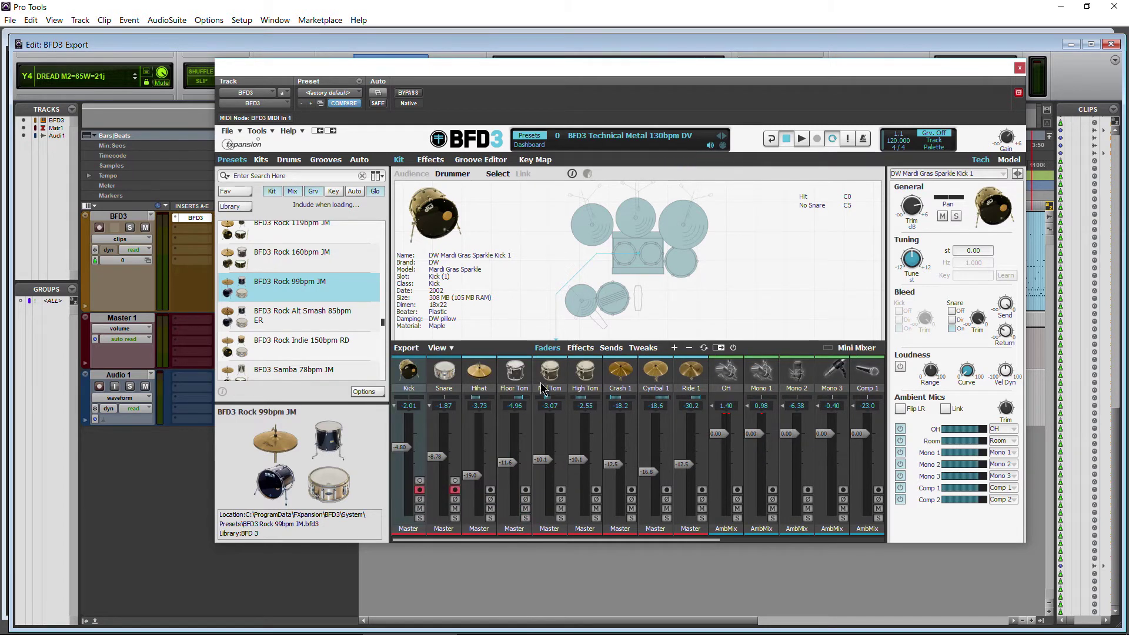
# Export the Triplet Feel Metal Closed Hat groove as audio for the armed channels, with the file prefix KICK 2
pyautogui.click(488, 160)
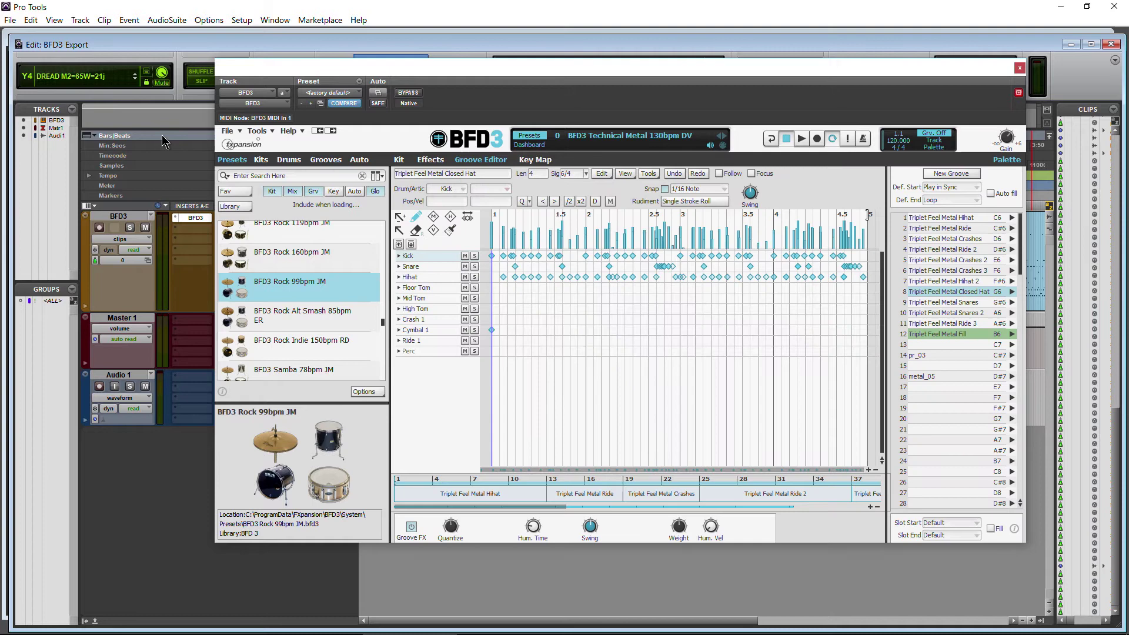
pyautogui.click(228, 131)
pyautogui.click(278, 284)
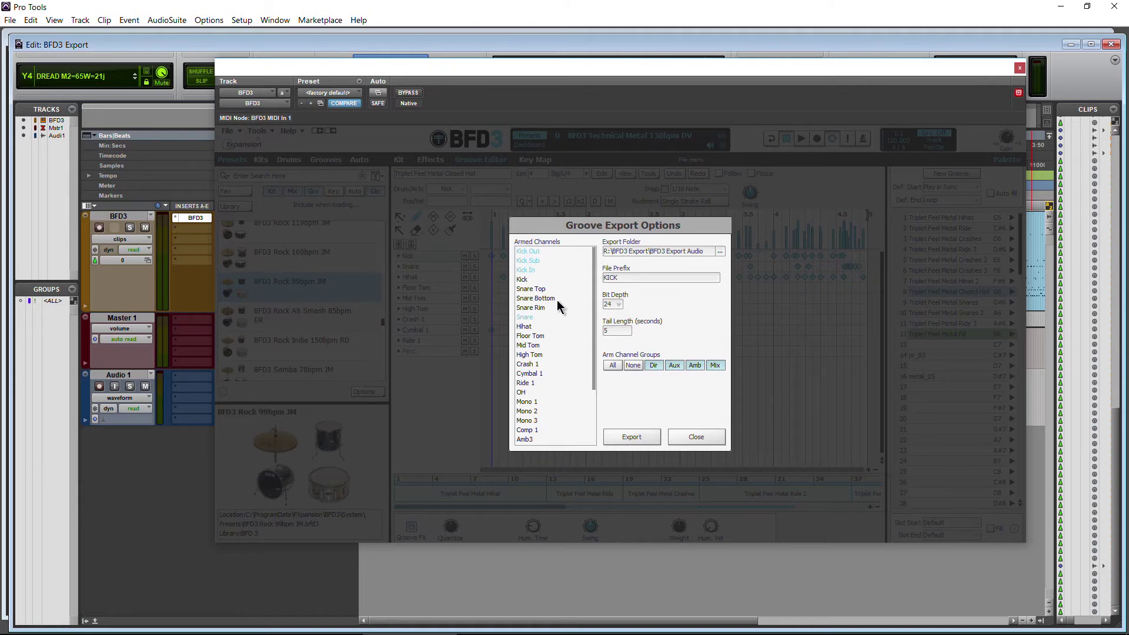
pyautogui.doubleClick(627, 278)
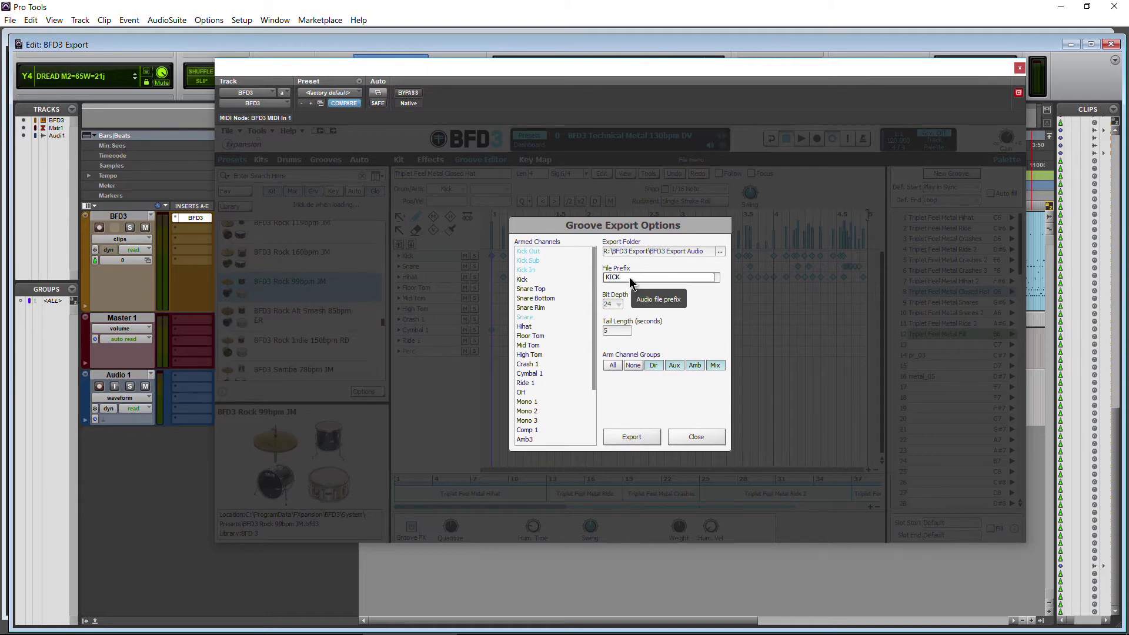
pyautogui.write('2')
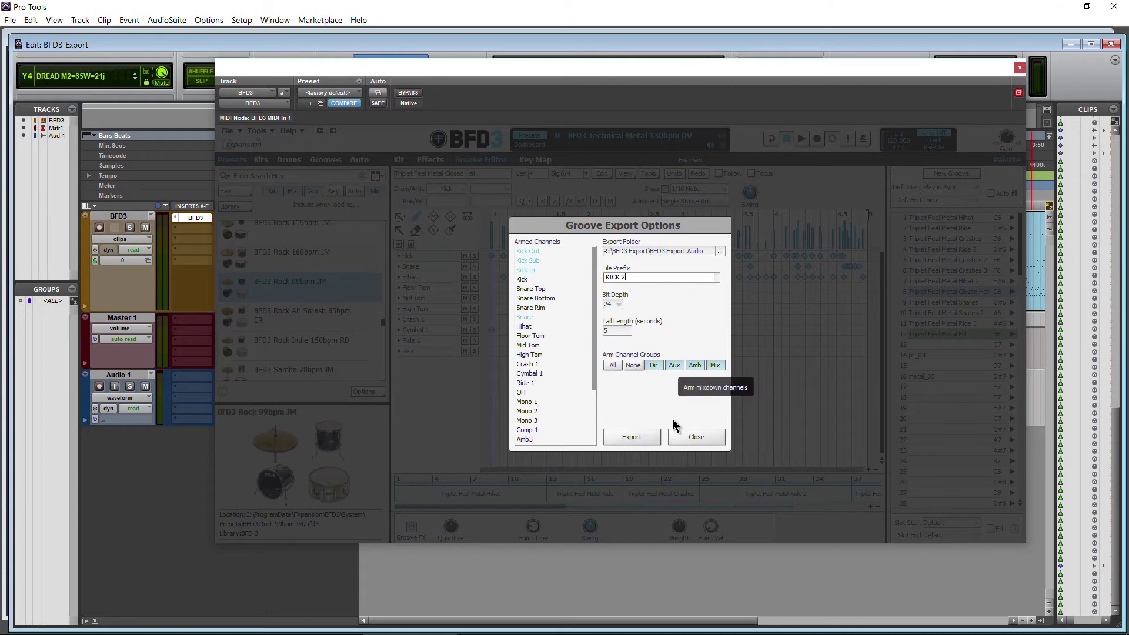
pyautogui.click(636, 440)
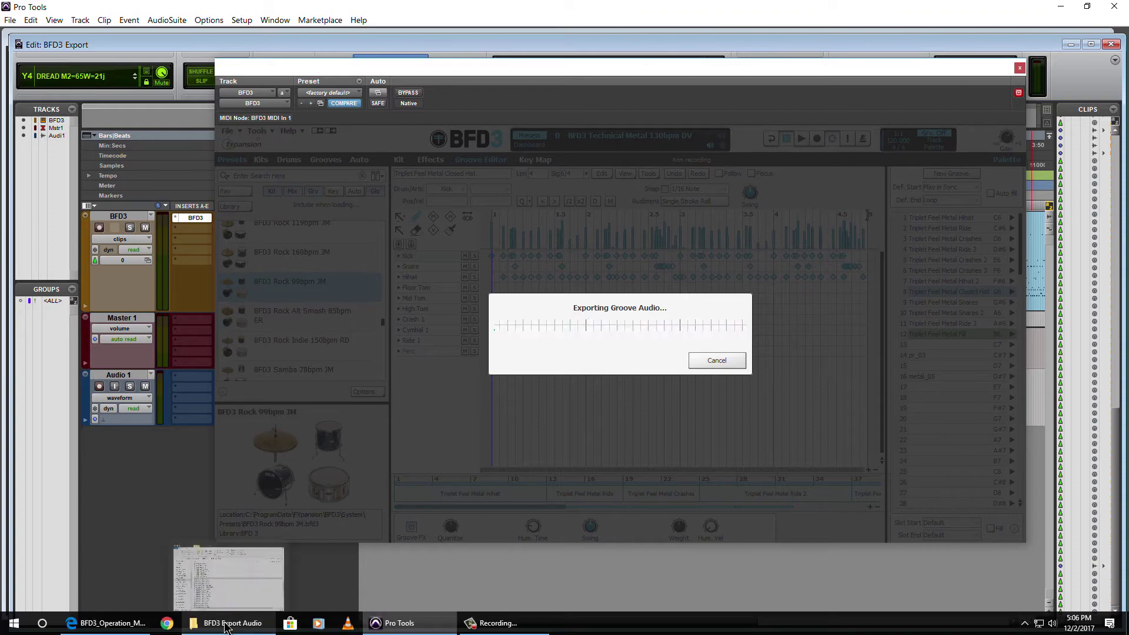
# Switch to the BFD3 Export Audio folder in File Explorer and select the four exported KICK 2 files, Kick Out through Snare
pyautogui.click(232, 629)
pyautogui.moveTo(233, 57); pyautogui.dragTo(345, 52)
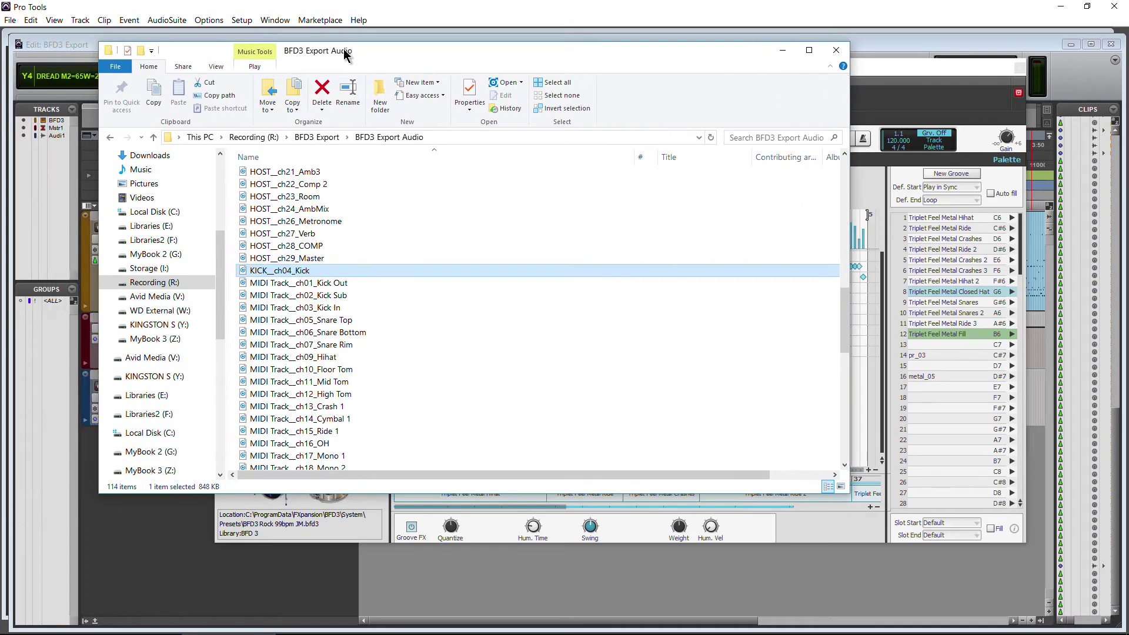
pyautogui.scroll(-13, 347, 328)
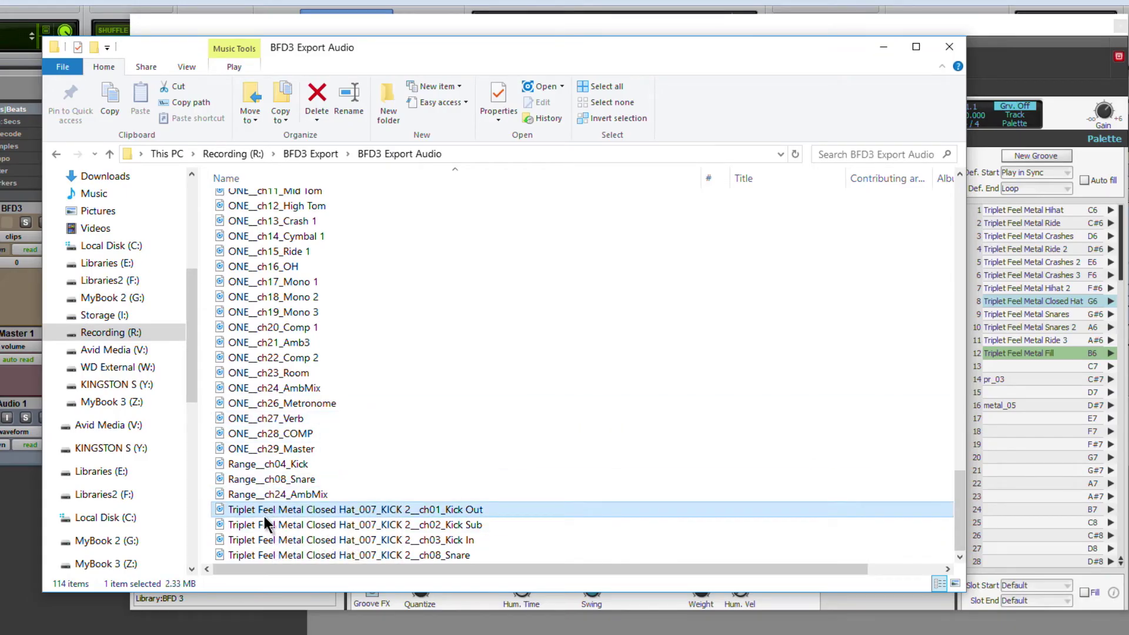
pyautogui.click(265, 541)
pyautogui.click(235, 509)
pyautogui.keyDown('shift'); pyautogui.click(227, 554); pyautogui.keyUp('shift')
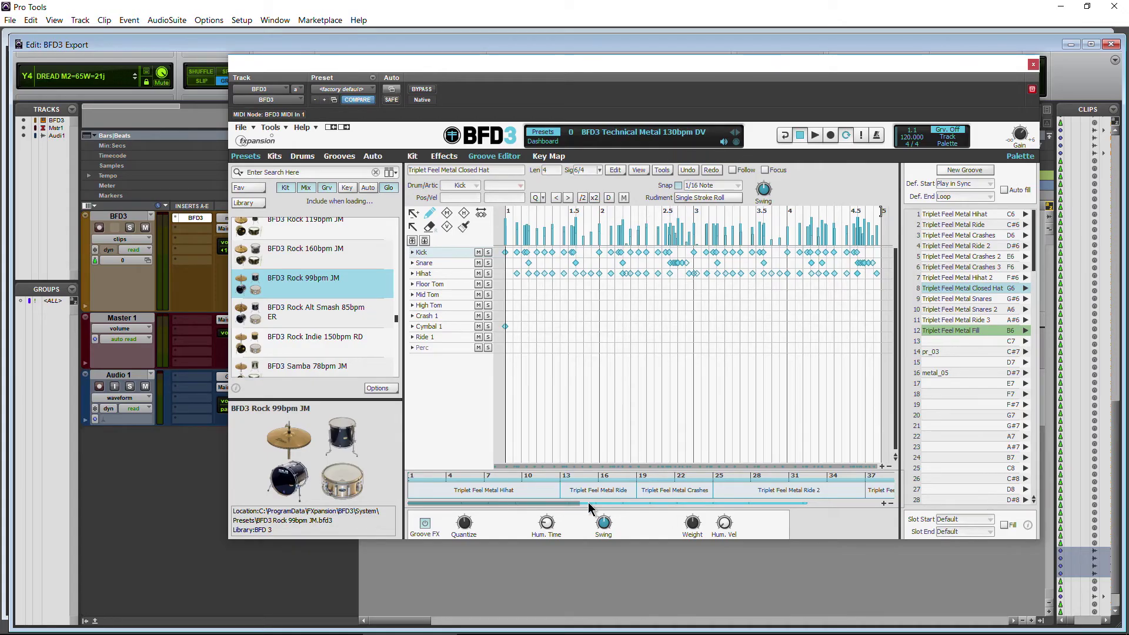
# Look over the drum track arrangement, the file export commands and the kit mixer's channels
pyautogui.moveTo(542, 503); pyautogui.dragTo(507, 495)
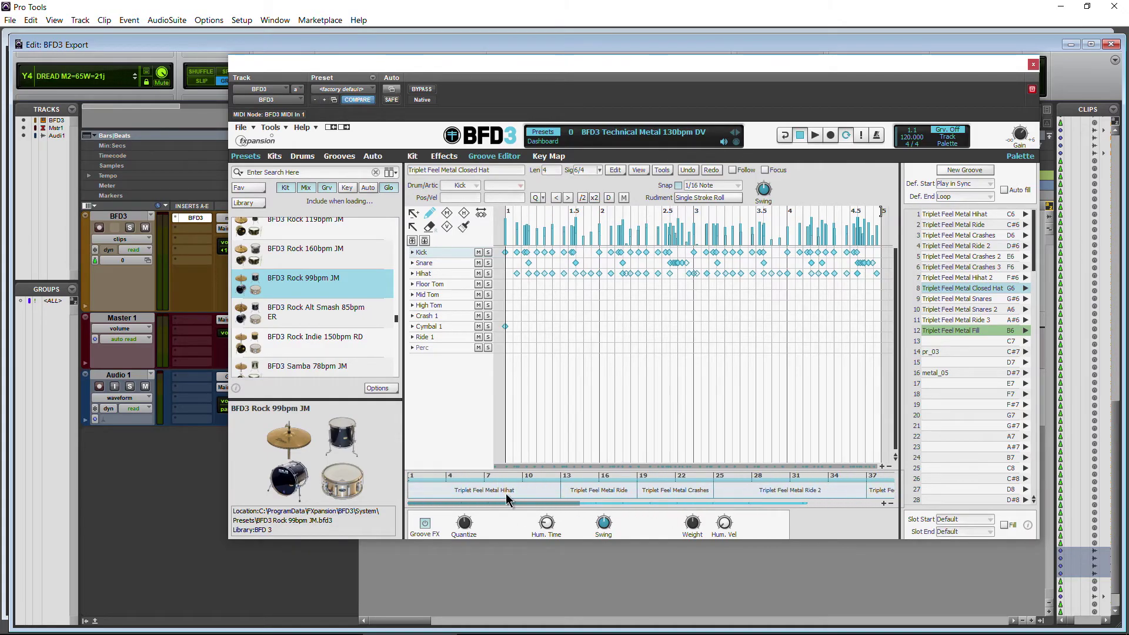
pyautogui.click(246, 132)
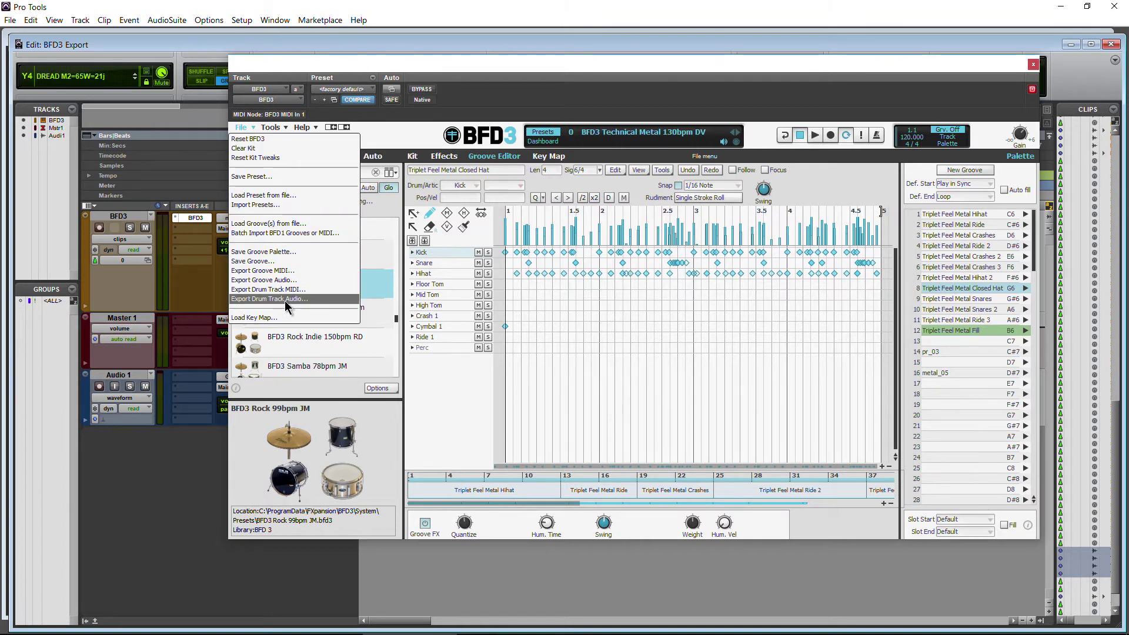
pyautogui.click(413, 157)
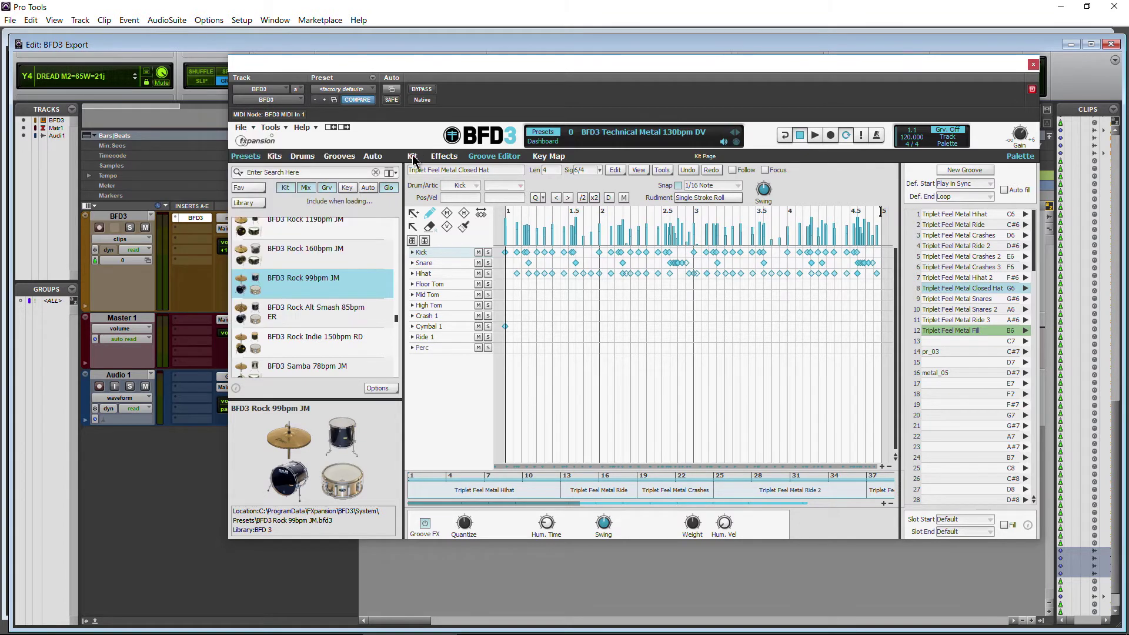
pyautogui.click(413, 157)
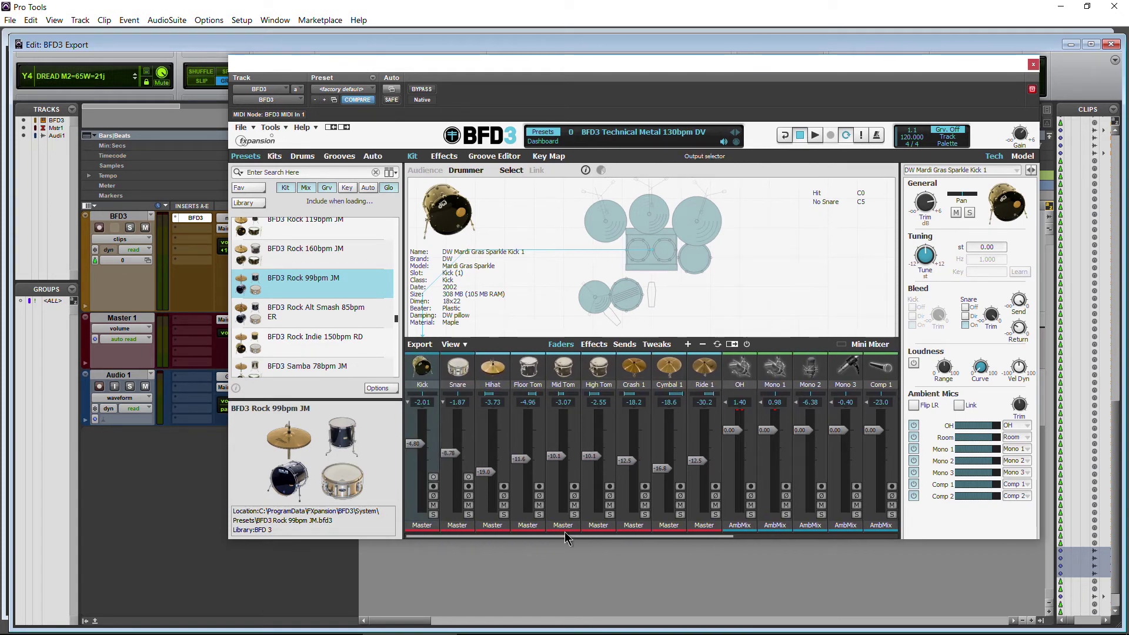
pyautogui.moveTo(569, 536); pyautogui.dragTo(587, 536)
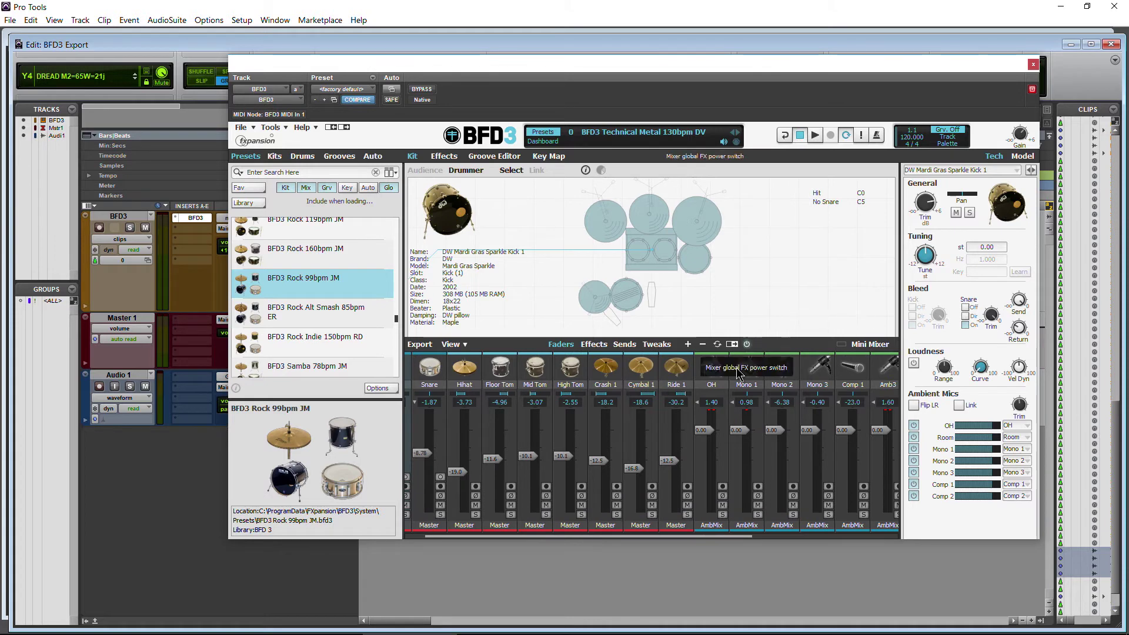
pyautogui.moveTo(586, 537); pyautogui.dragTo(566, 538)
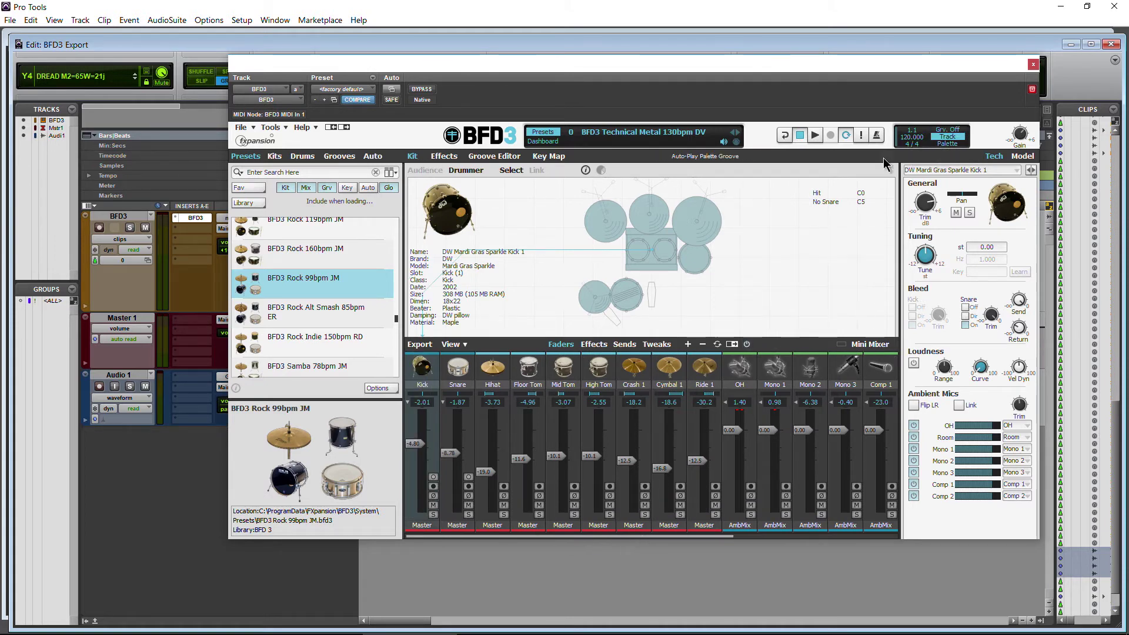
# Audition the drum track briefly in Track playback mode, stop it, and view the kick's effects
pyautogui.click(814, 136)
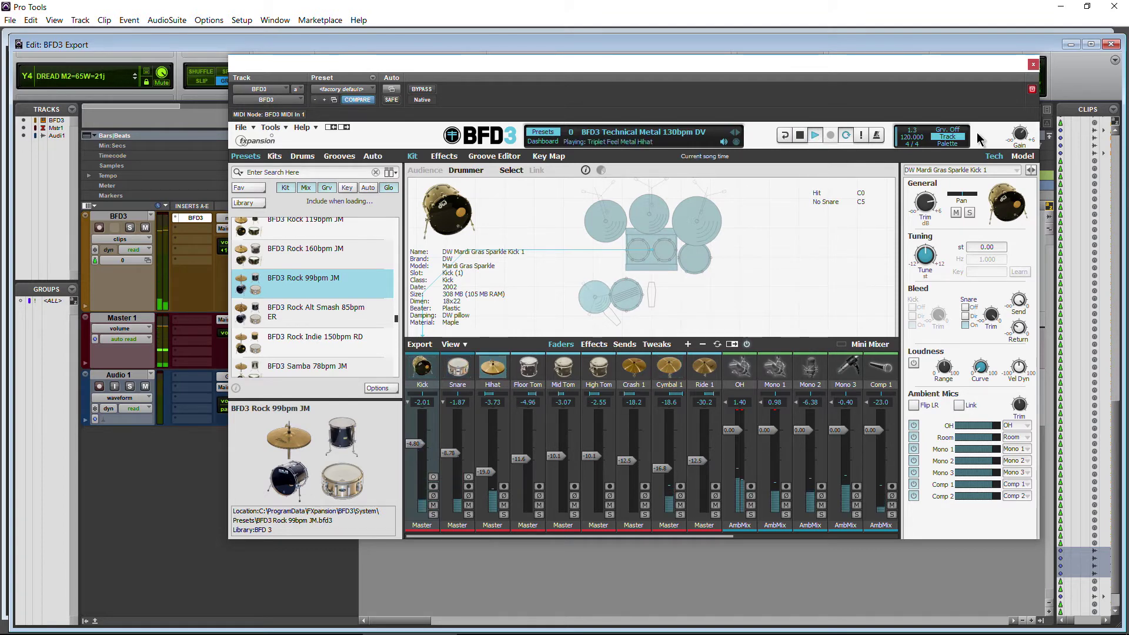
pyautogui.click(800, 136)
pyautogui.click(451, 159)
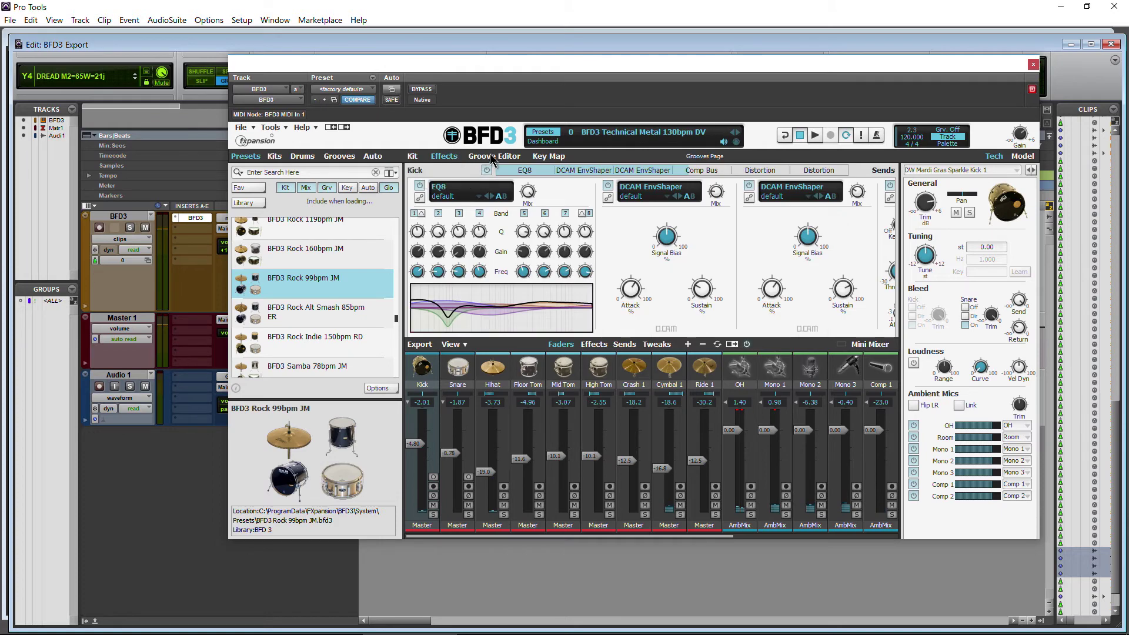
# From the Groove Editor, review the drum track audio export options and close the dialog without exporting
pyautogui.click(489, 157)
pyautogui.click(241, 131)
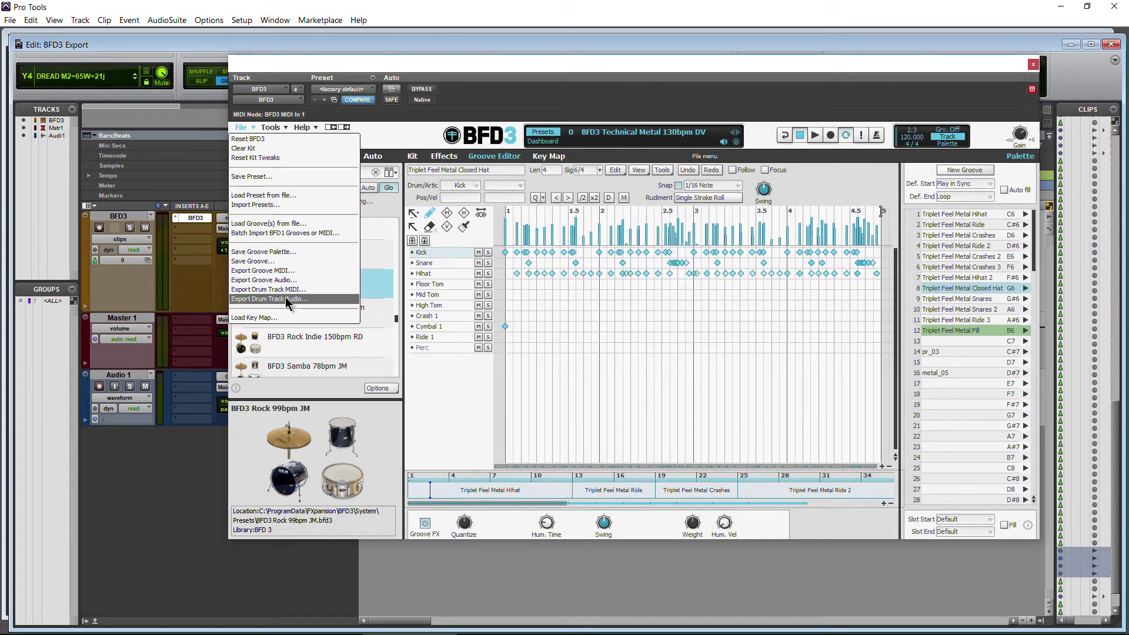
pyautogui.click(252, 299)
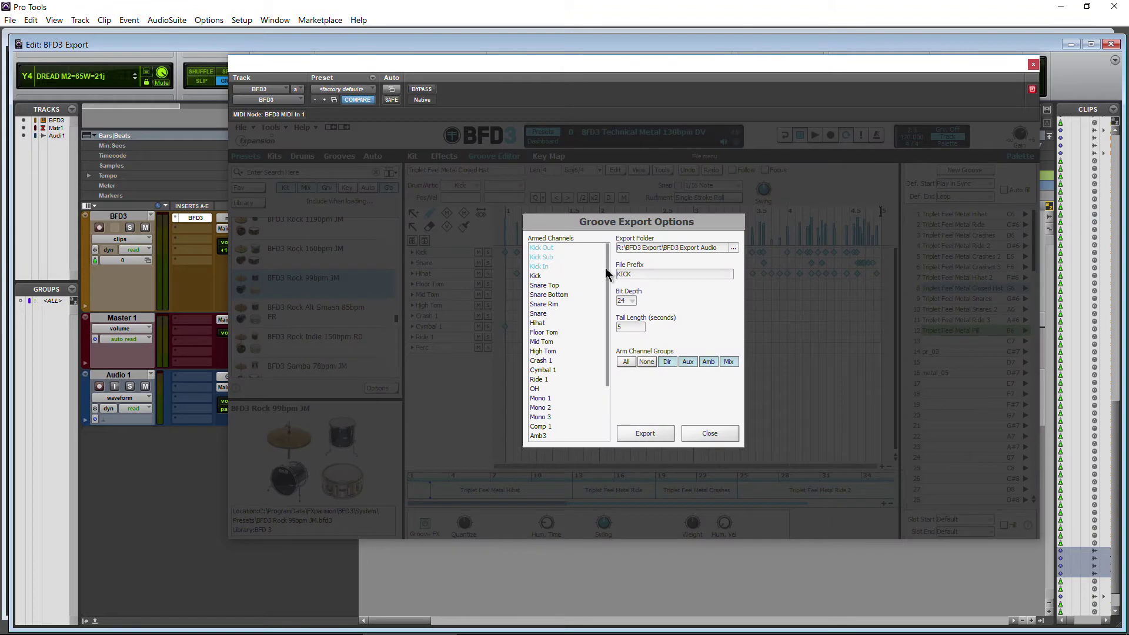
pyautogui.moveTo(607, 272)
pyautogui.mouseDown()
pyautogui.moveTo(606, 329)
pyautogui.moveTo(606, 264)
pyautogui.mouseUp()
pyautogui.click(708, 433)
# Compare the export settings in the kit mixer and return to the Groove Editor
pyautogui.click(412, 156)
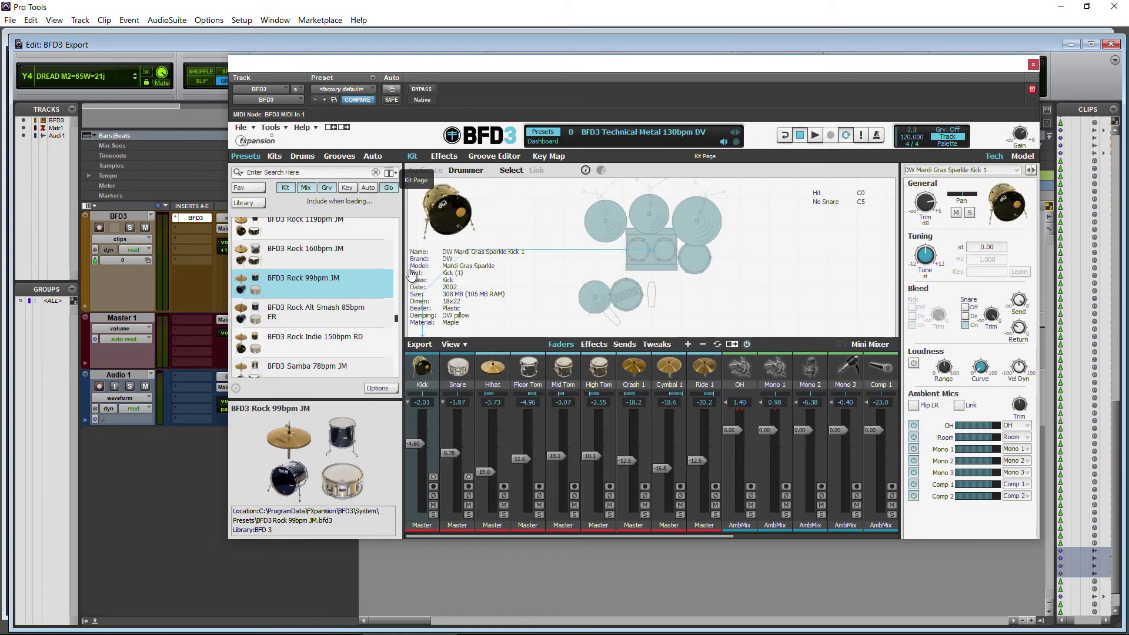
pyautogui.click(411, 345)
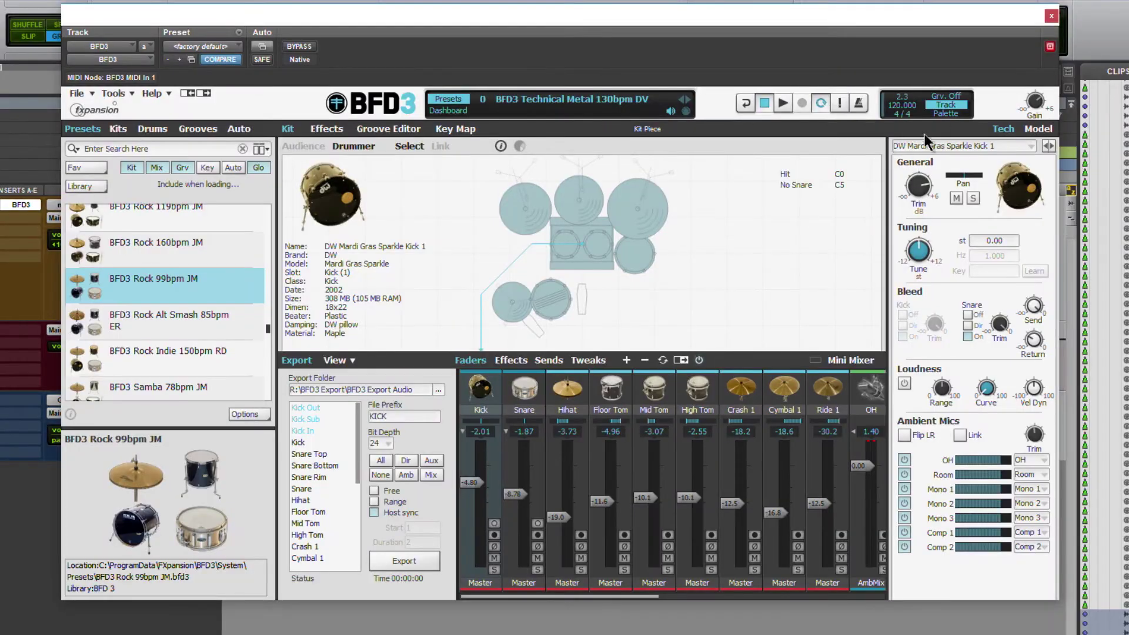
pyautogui.click(323, 127)
pyautogui.click(379, 128)
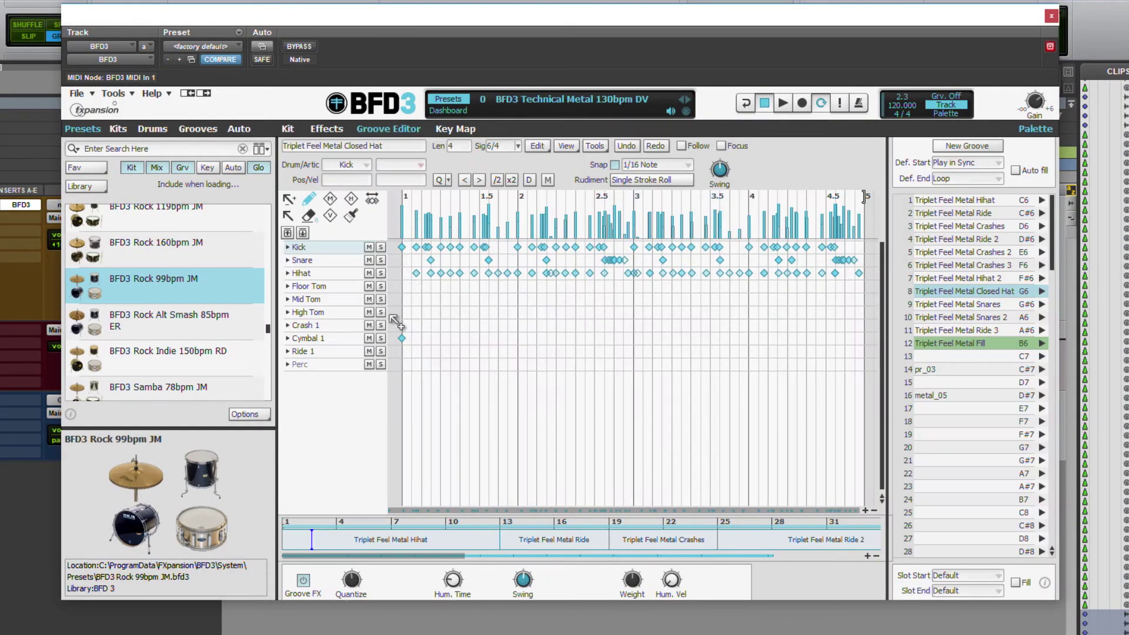
# Open the drum track audio export options and arm all channels for export
pyautogui.click(78, 94)
pyautogui.click(136, 303)
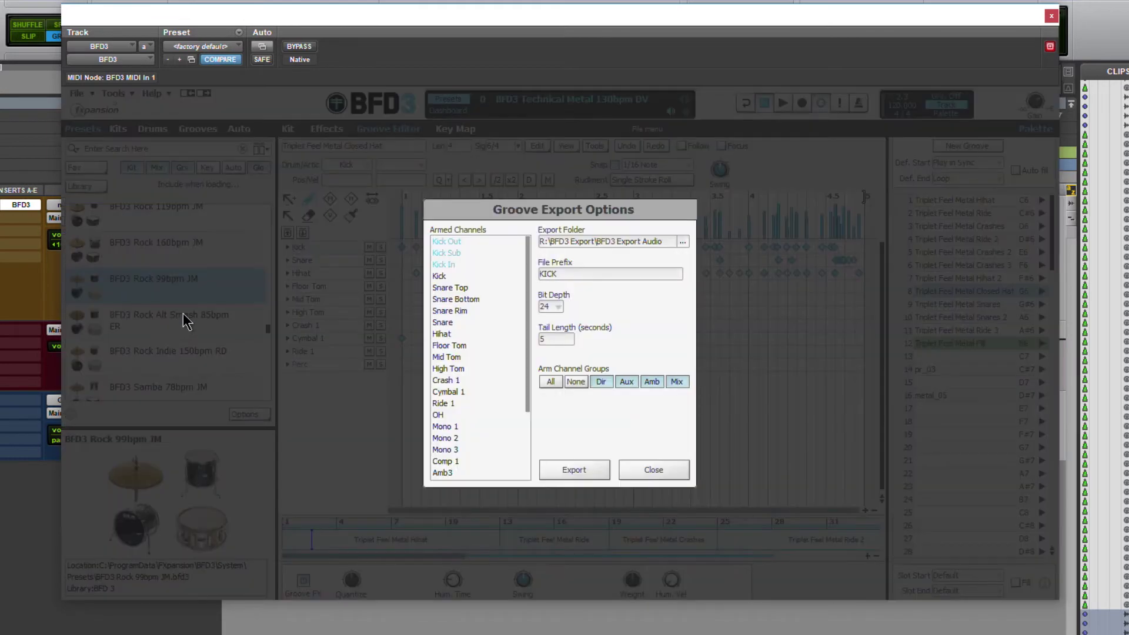
pyautogui.click(549, 382)
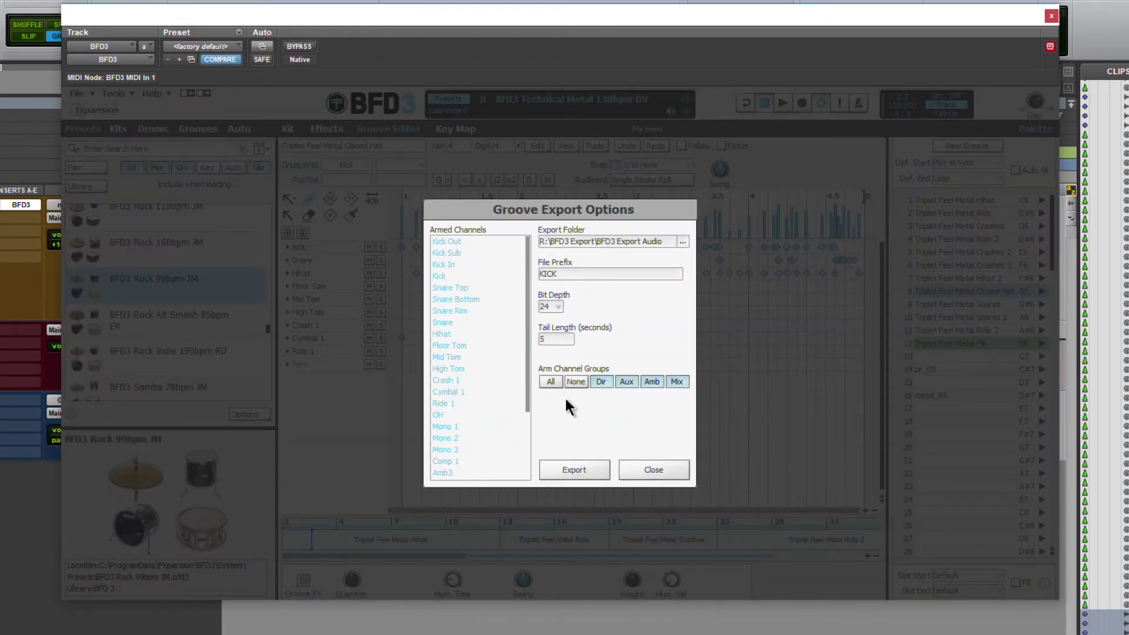
pyautogui.click(578, 381)
pyautogui.click(551, 382)
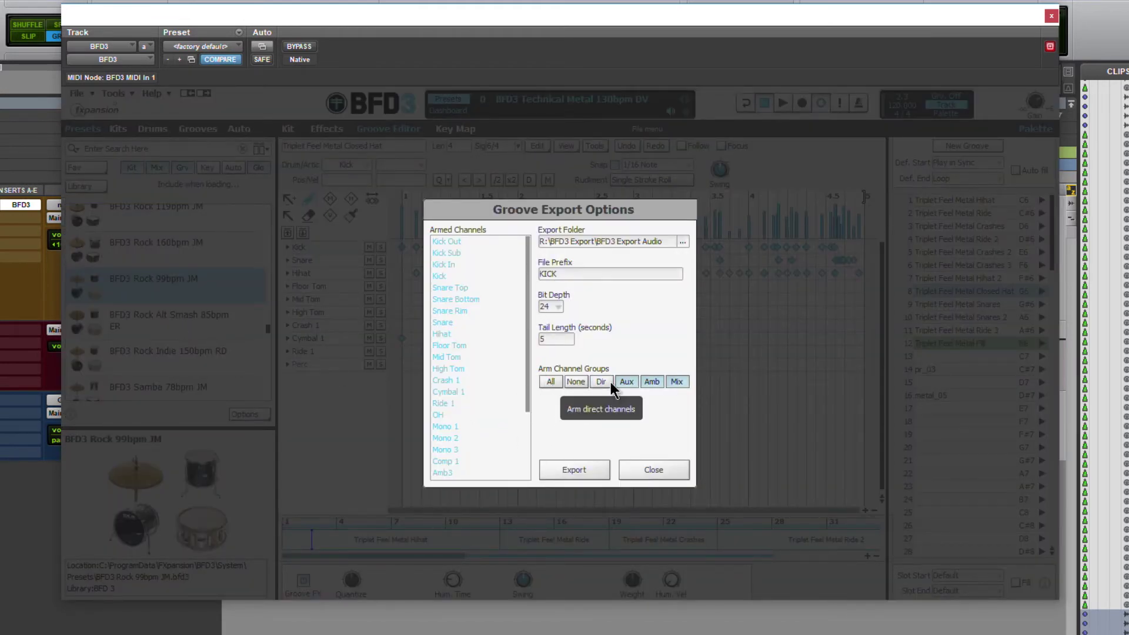
pyautogui.click(574, 381)
pyautogui.click(551, 381)
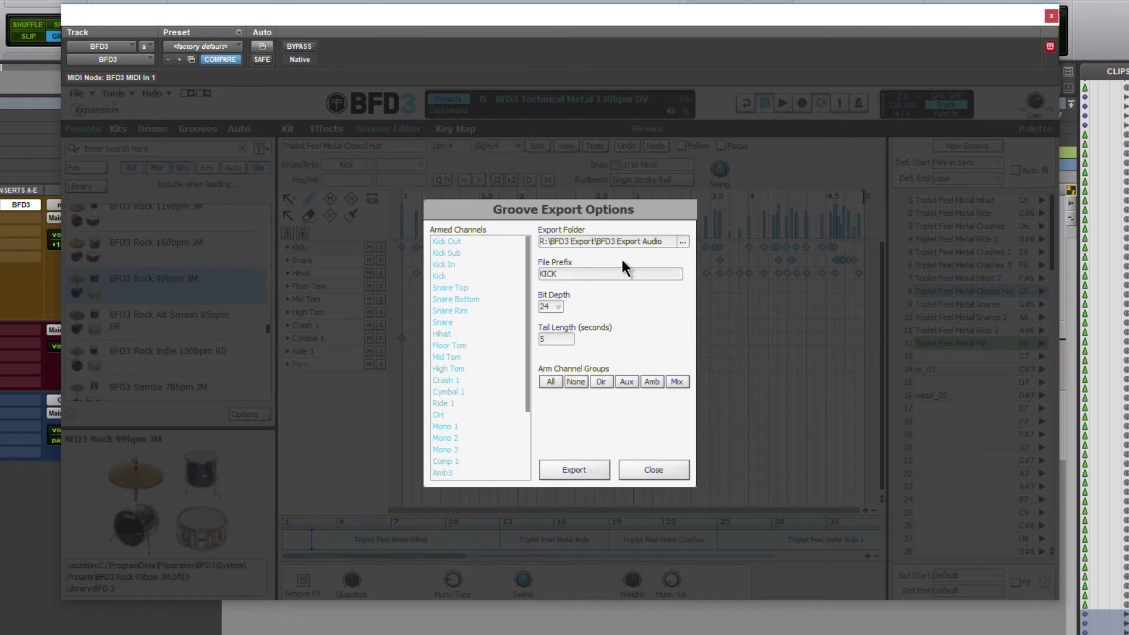
# Set the file prefix to ALL and export the drum track audio
pyautogui.click(594, 279)
pyautogui.write('ALL')
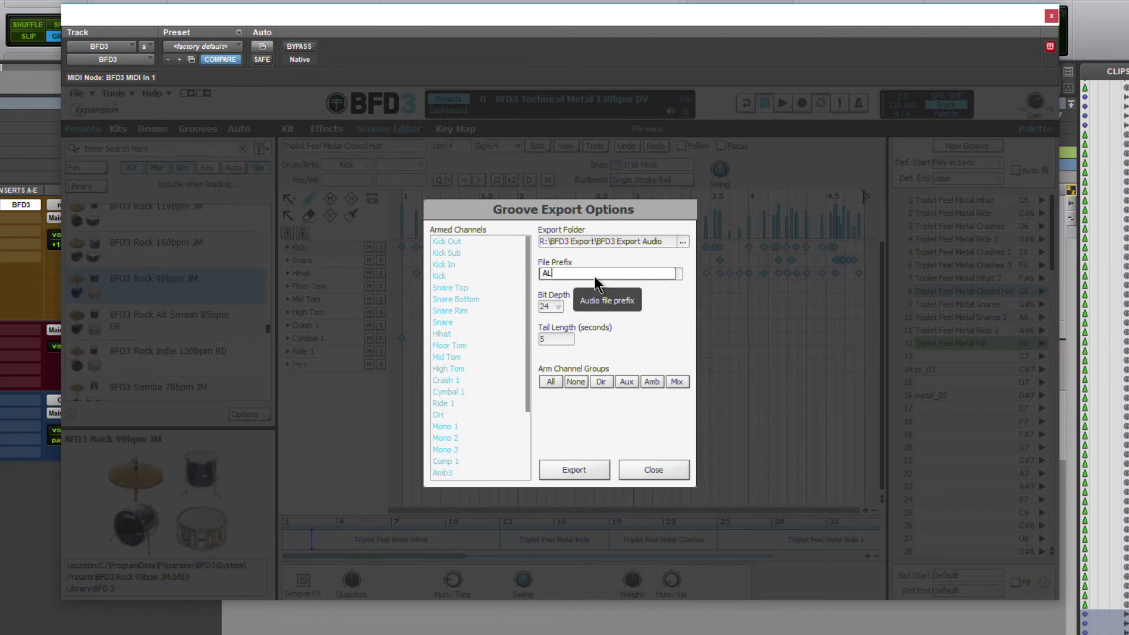
pyautogui.click(568, 469)
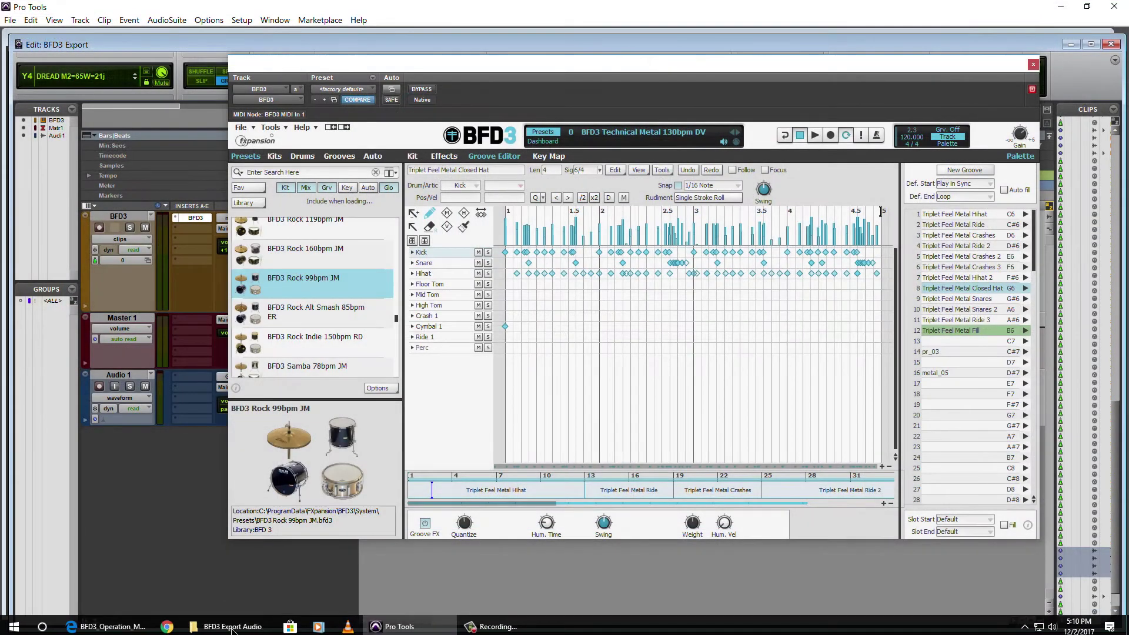
# Switch to the BFD3 Export Audio folder in File Explorer, find the ALL-prefixed files and select ALL__ch01_Kick Out
pyautogui.click(230, 622)
pyautogui.moveTo(889, 409); pyautogui.dragTo(889, 490)
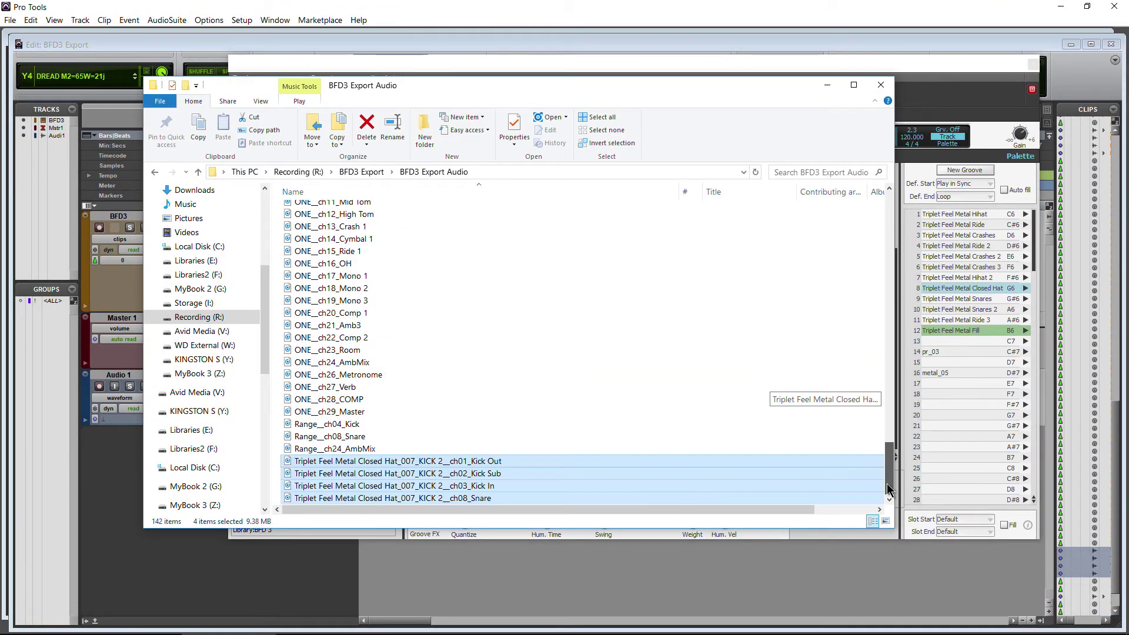
pyautogui.moveTo(883, 401); pyautogui.dragTo(342, 203)
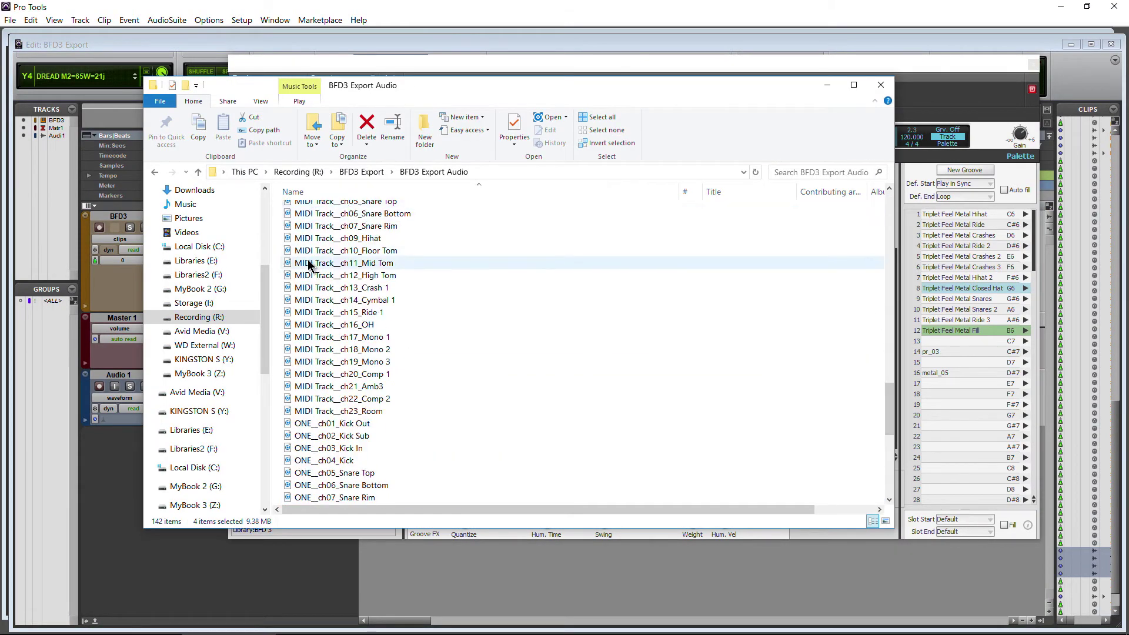
pyautogui.scroll(15, 308, 260)
pyautogui.scroll(9, 308, 260)
pyautogui.click(287, 223)
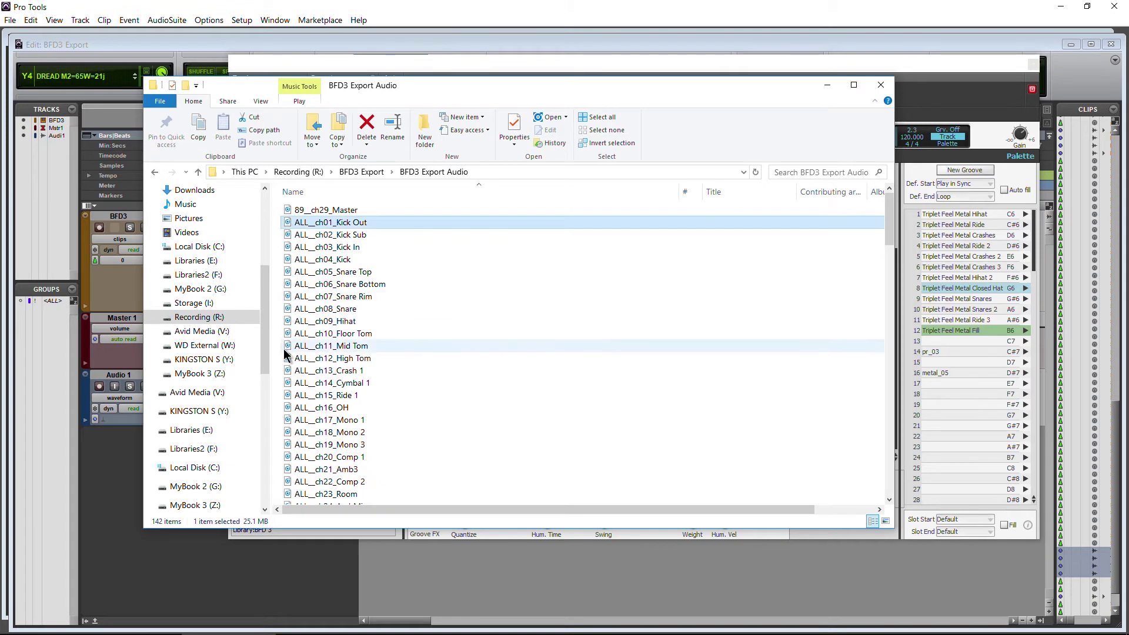
# Select ALL__ch01_Kick Out through ALL__ch28_COMP, import them as new tracks in the Pro Tools session and close the BFD3 plug-in window
pyautogui.scroll(-3, 285, 353)
pyautogui.scroll(-2, 287, 357)
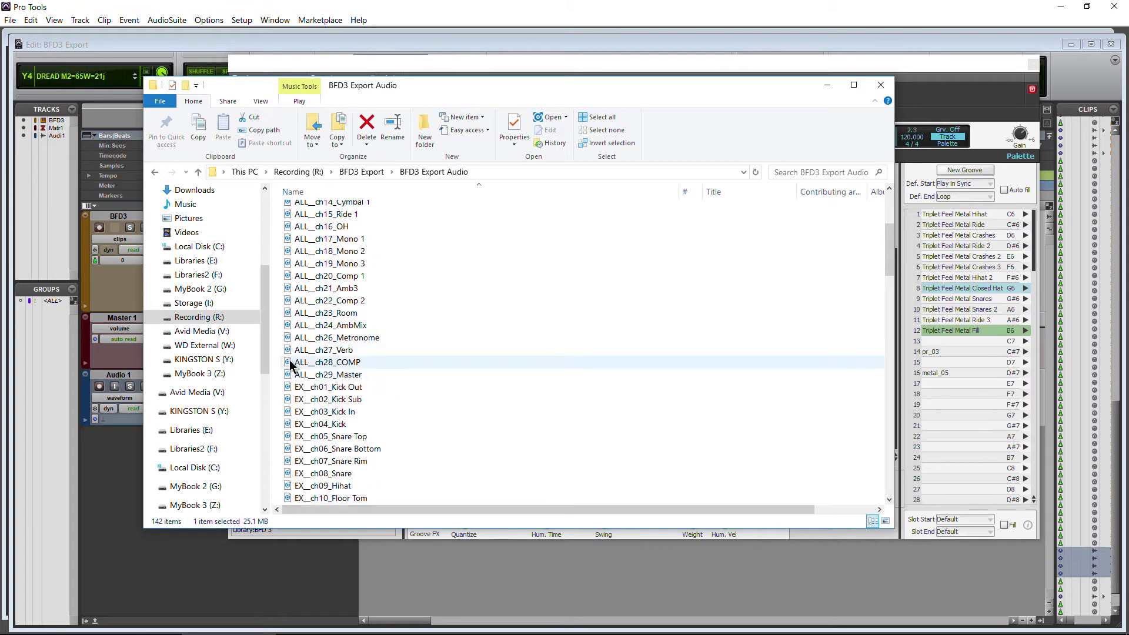
pyautogui.keyDown('shift'); pyautogui.click(290, 364); pyautogui.keyUp('shift')
pyautogui.scroll(5, 329, 329)
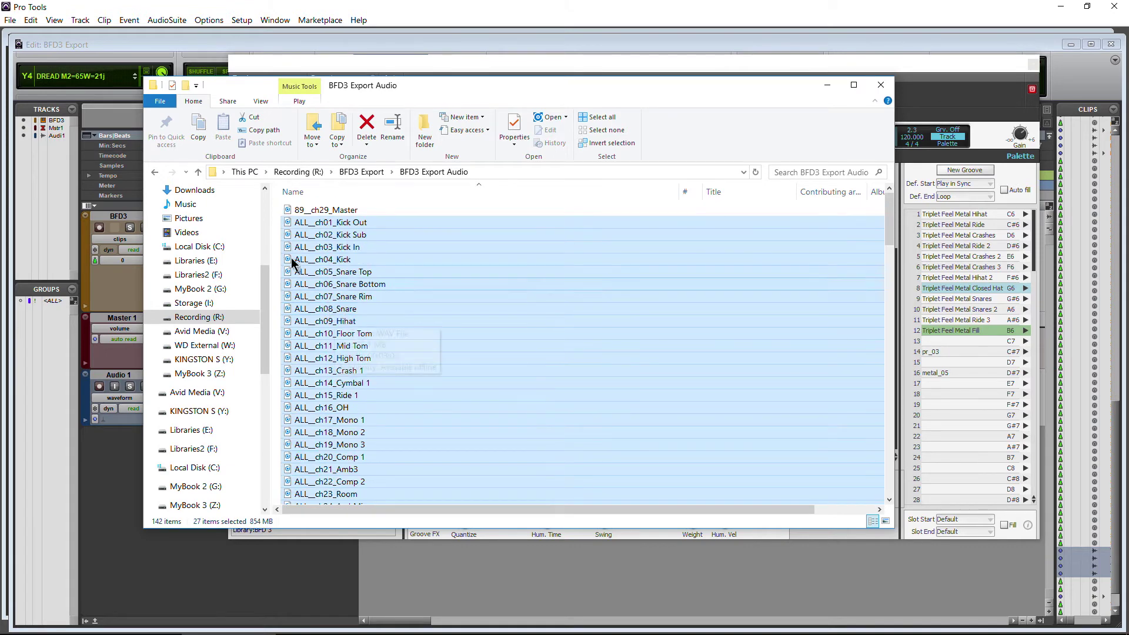
pyautogui.moveTo(288, 226); pyautogui.dragTo(43, 205)
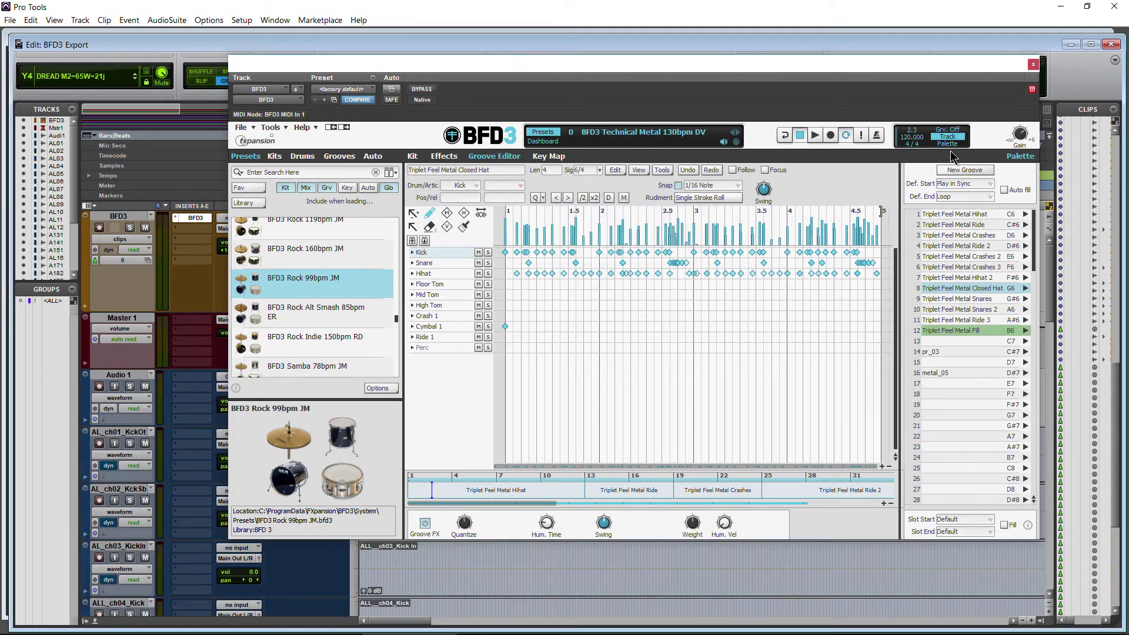
pyautogui.click(1033, 65)
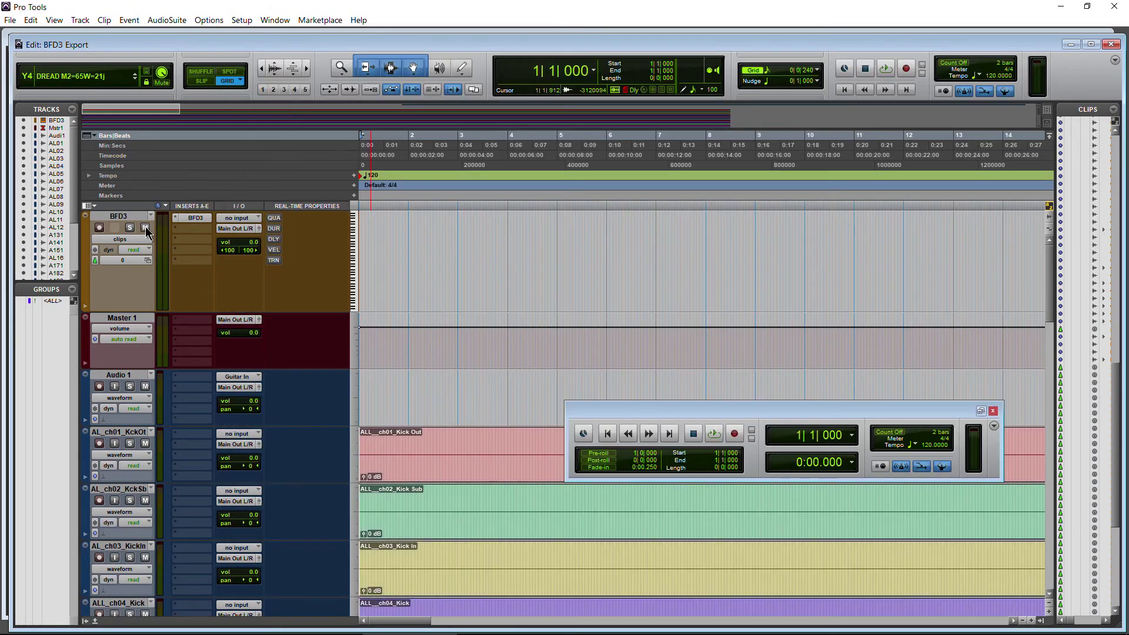
# Move the BFD3 plug-in window clear of the groove controls and set the transport's playback mode to Palette
pyautogui.moveTo(262, 69); pyautogui.dragTo(121, 84)
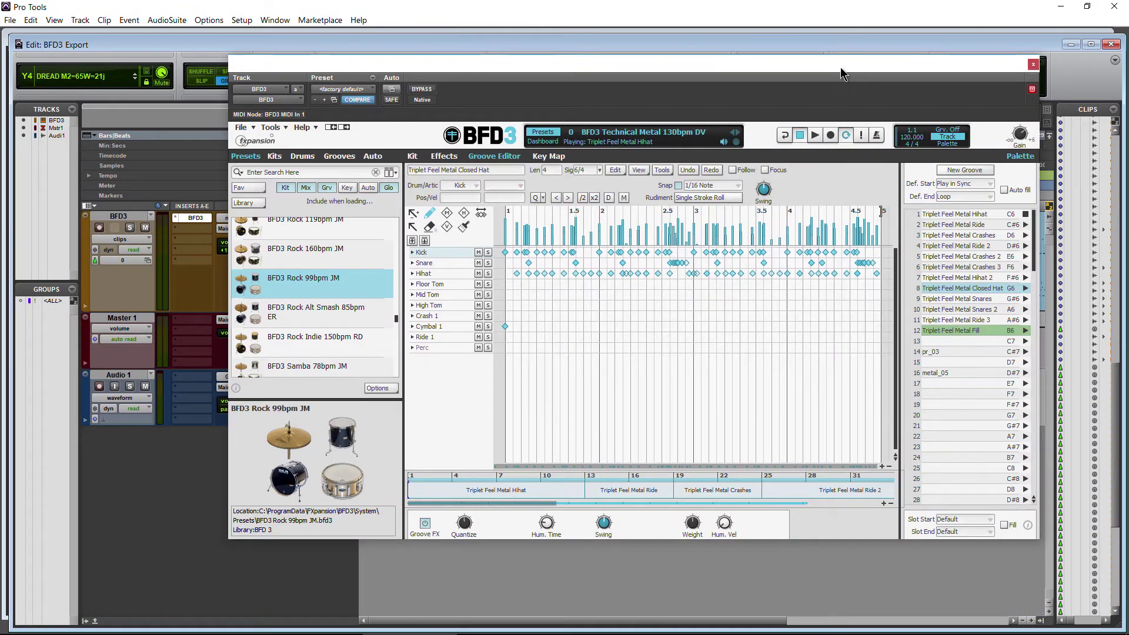
pyautogui.moveTo(841, 73); pyautogui.dragTo(834, 70)
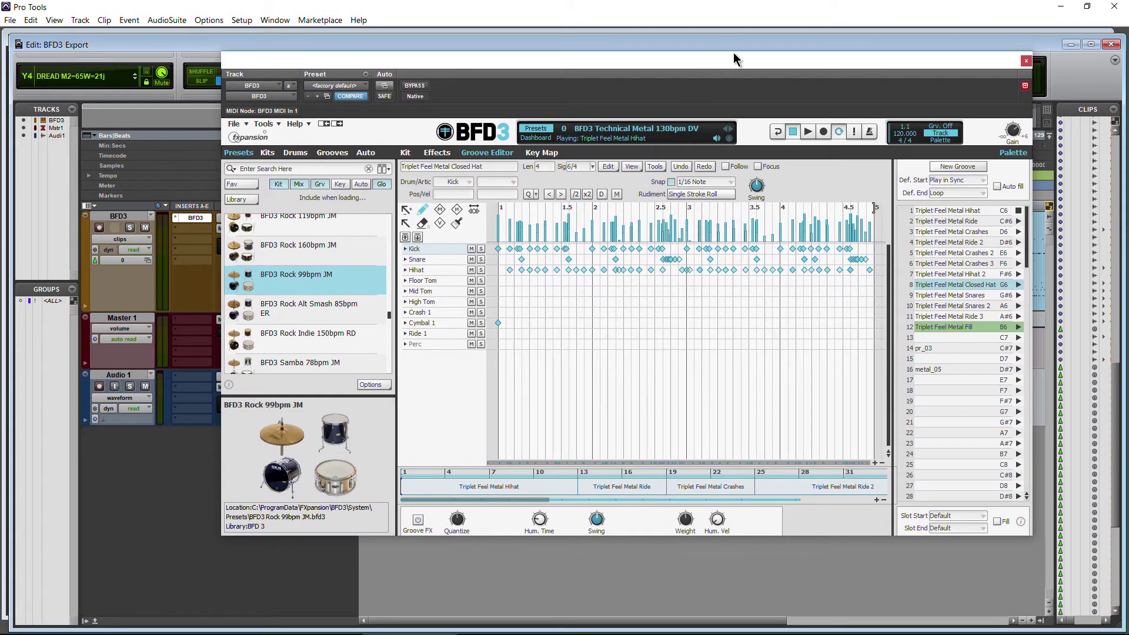
pyautogui.moveTo(716, 51); pyautogui.dragTo(686, 46)
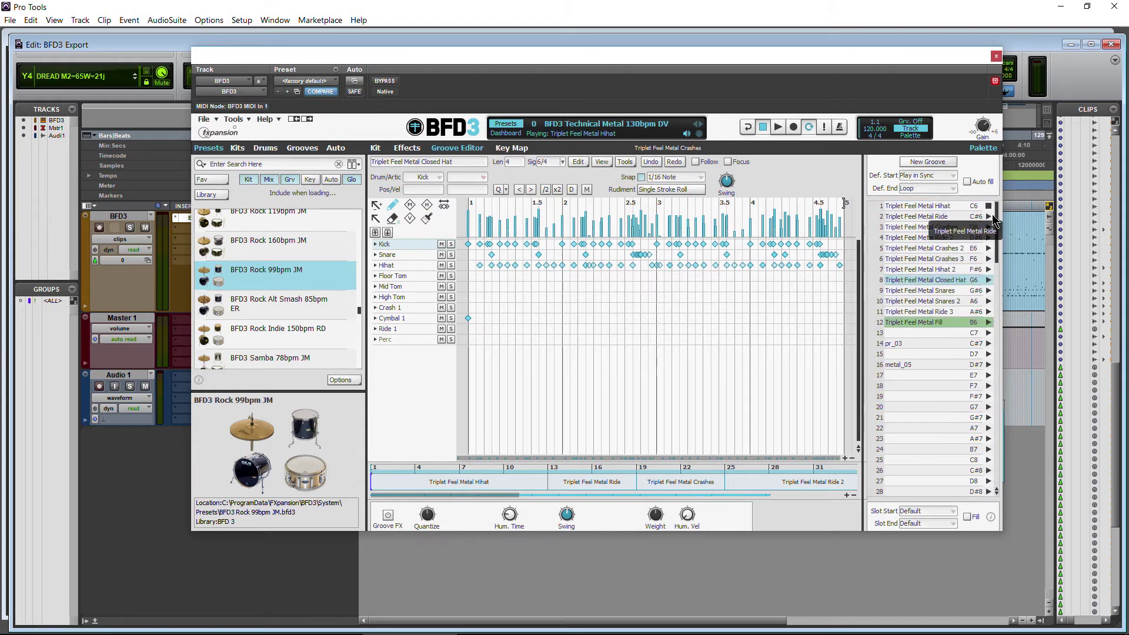
pyautogui.click(988, 207)
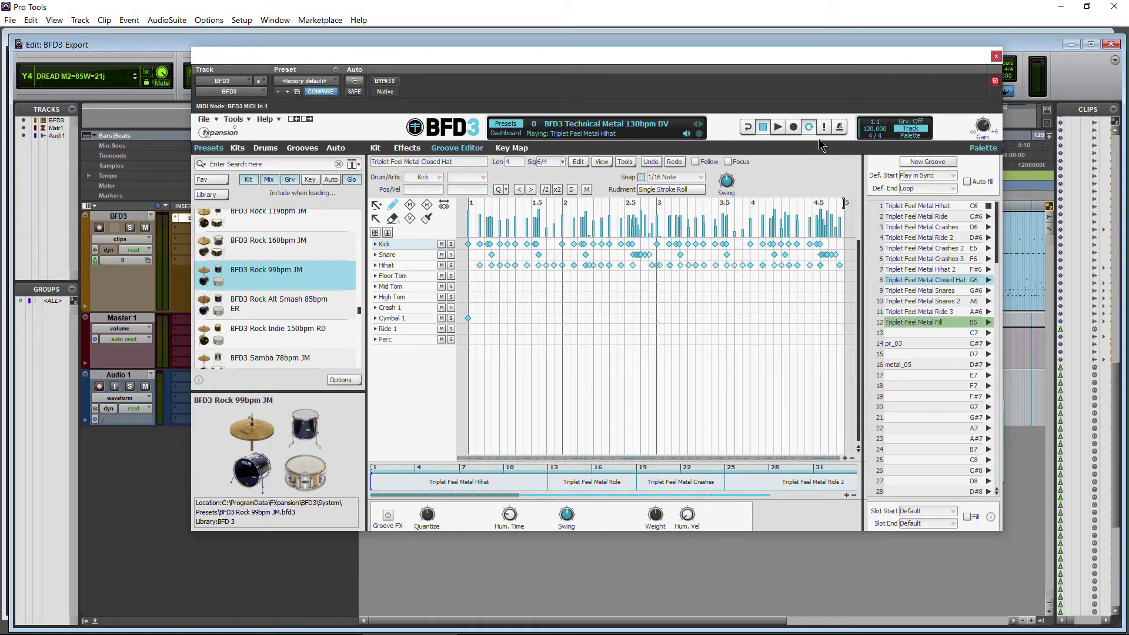
pyautogui.click(918, 121)
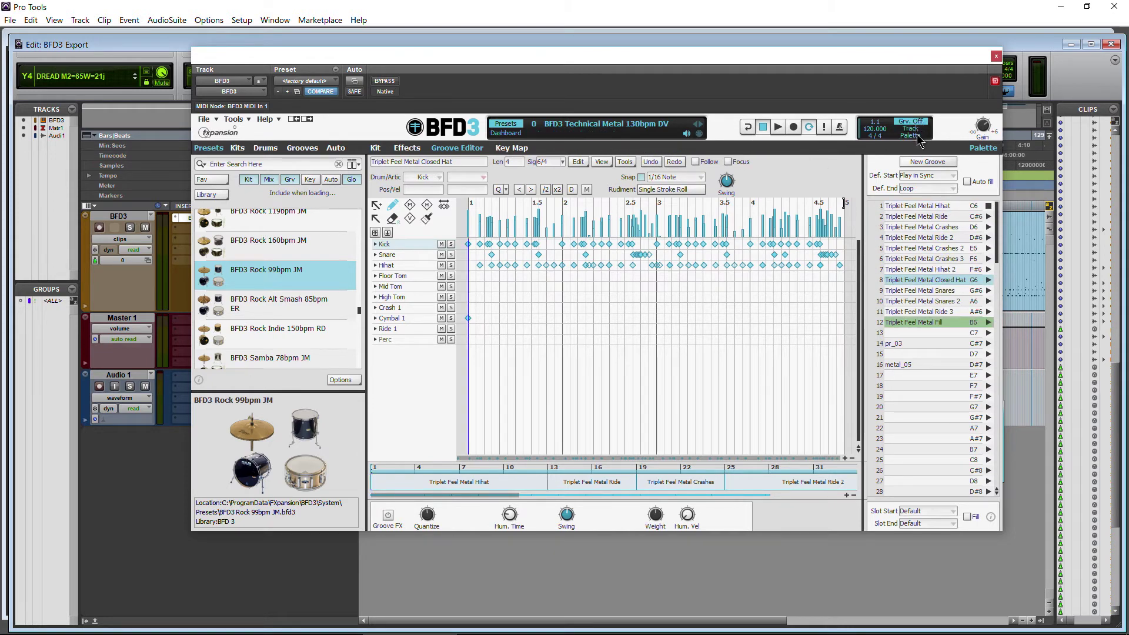
pyautogui.click(916, 136)
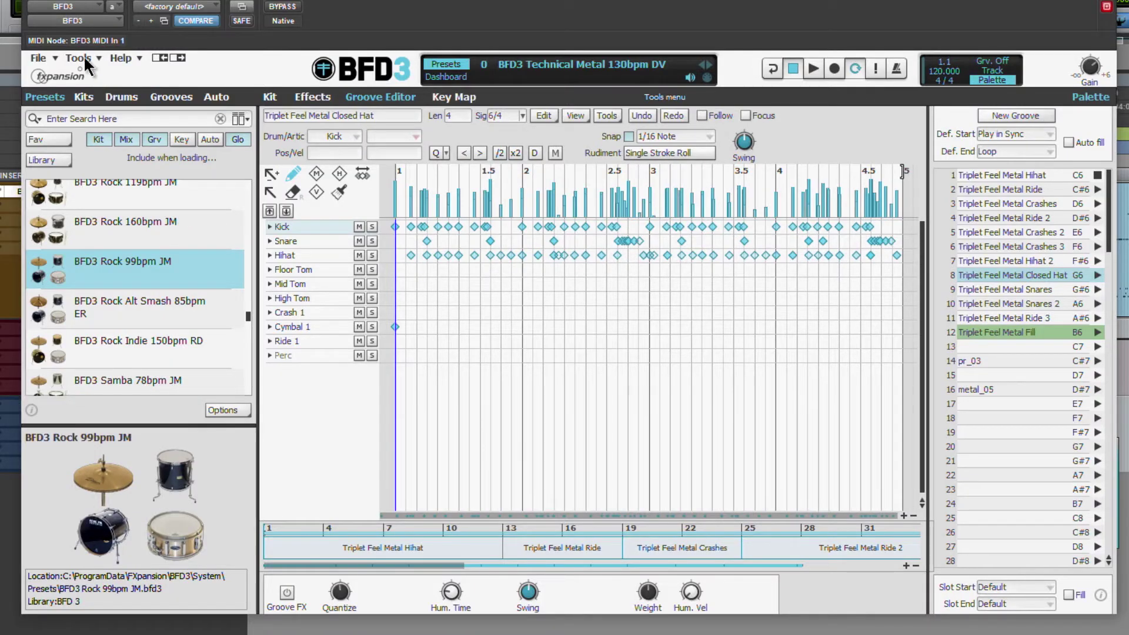
# Set auto-arm mixer channels for audio to All in the BFD3 groove preferences
pyautogui.click(84, 59)
pyautogui.click(109, 73)
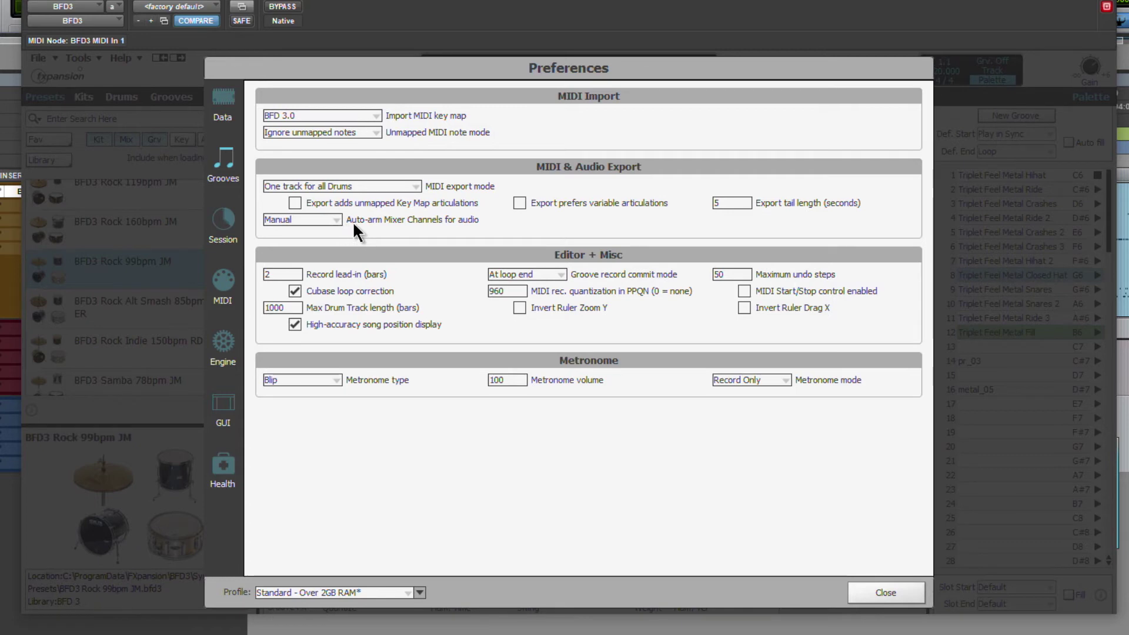
pyautogui.click(333, 219)
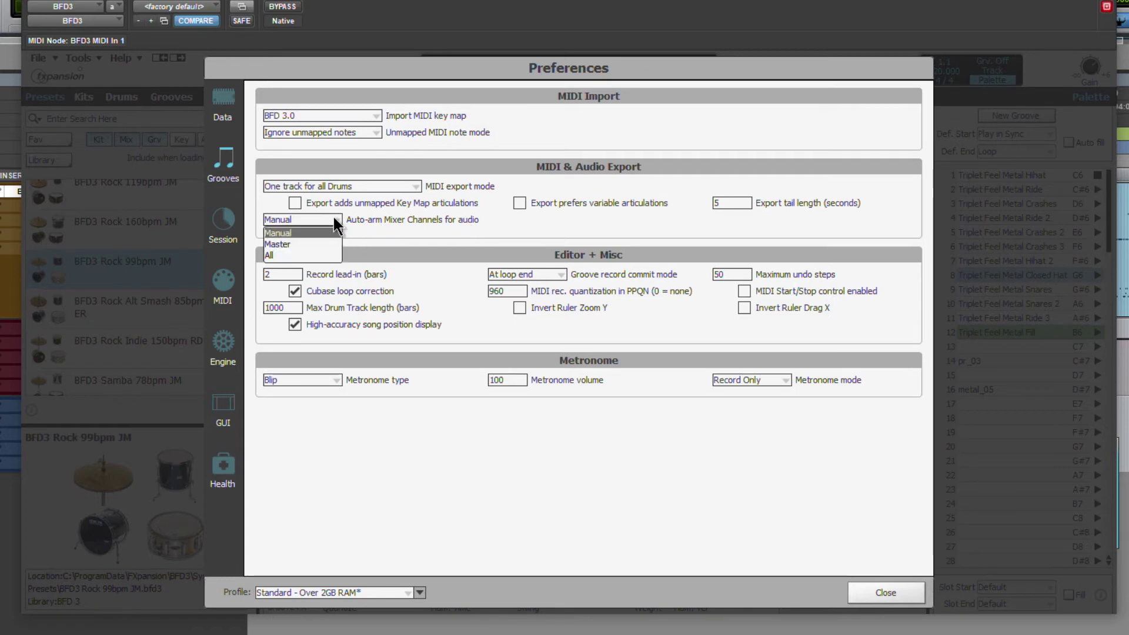
pyautogui.click(303, 244)
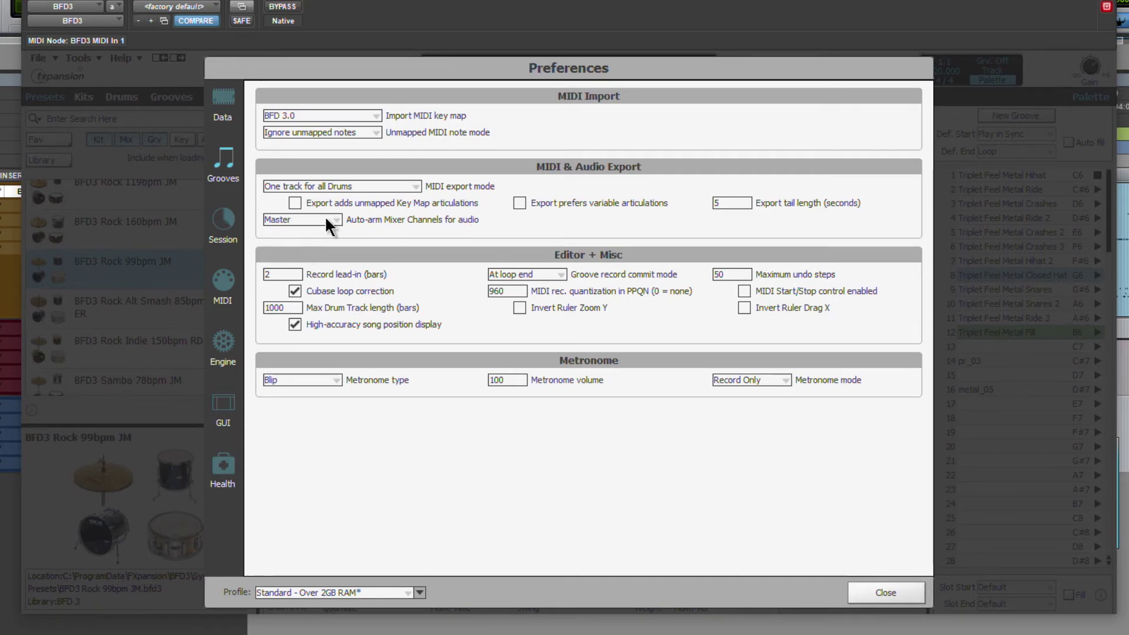
pyautogui.click(324, 217)
pyautogui.click(305, 256)
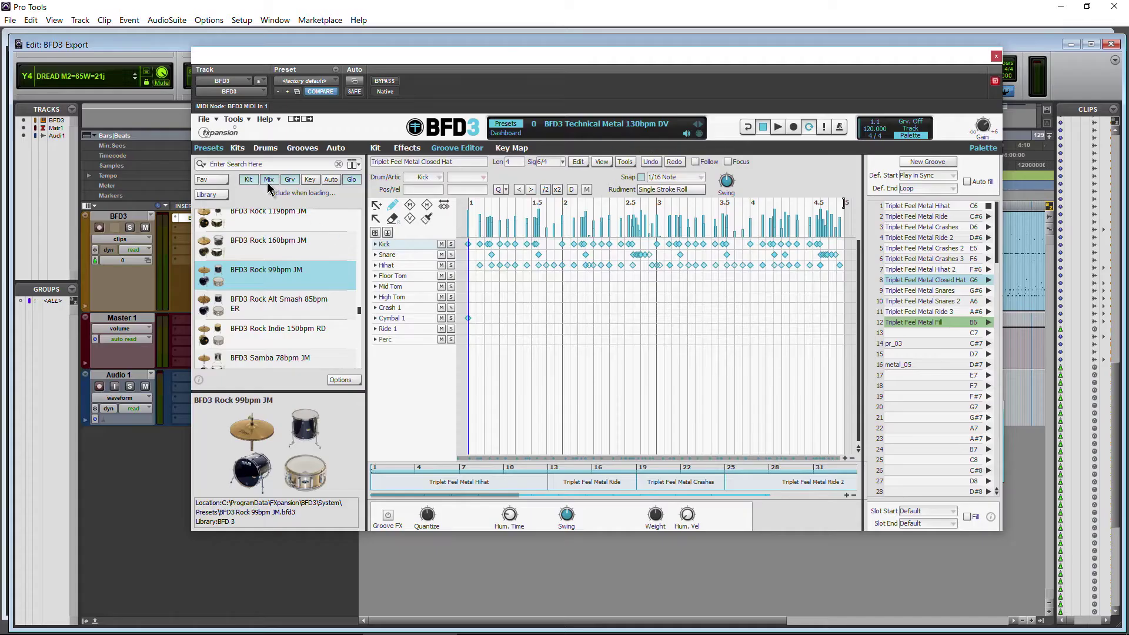
# Load the Triplet Feel Metal Hihat groove from the palette and export its audio to the BFD3 Export Audio folder
pyautogui.click(39, 58)
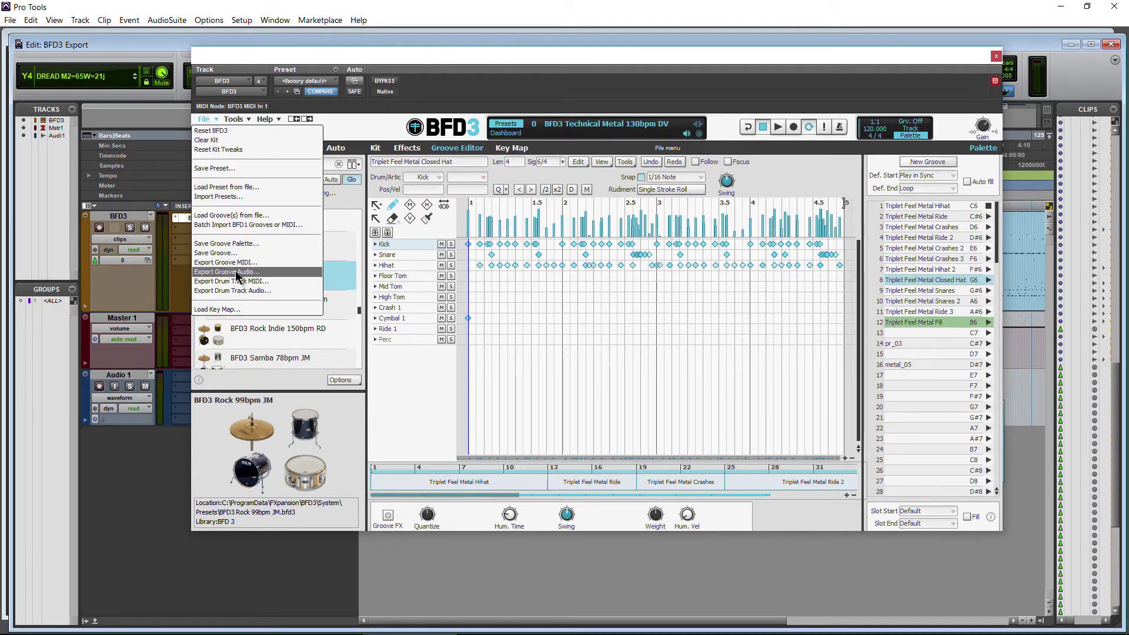
pyautogui.click(937, 211)
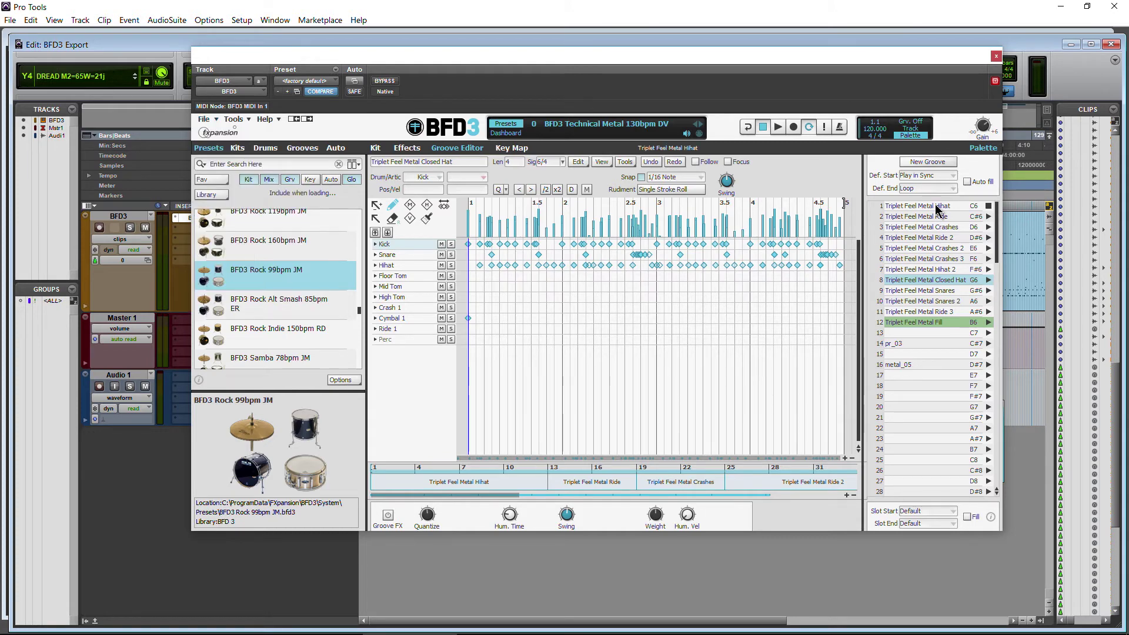
pyautogui.click(938, 210)
pyautogui.click(205, 121)
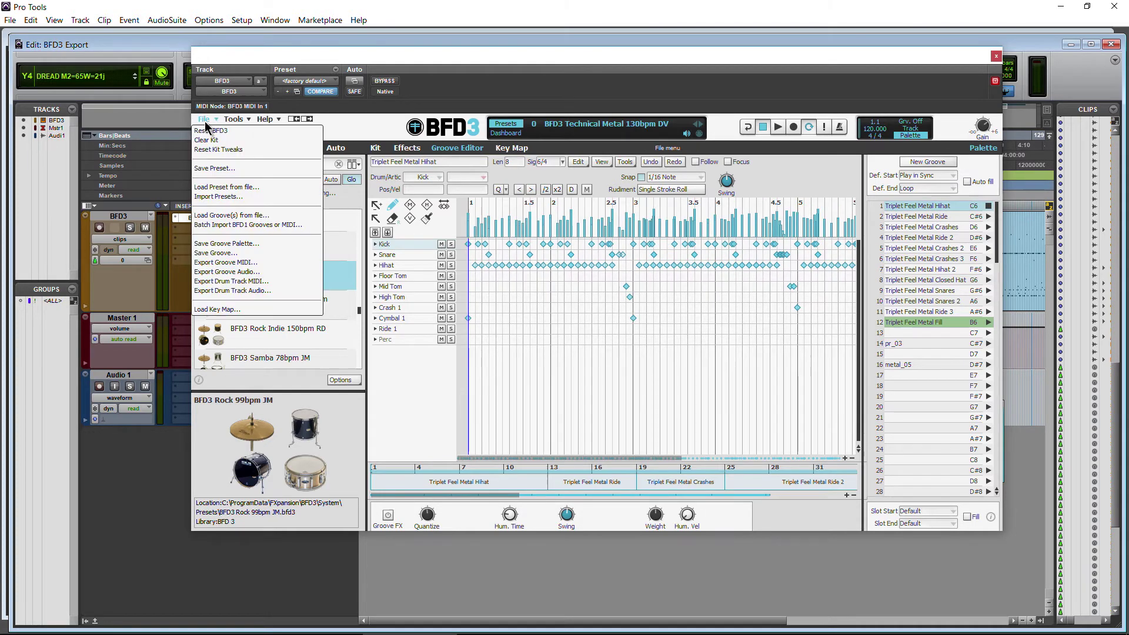
pyautogui.click(245, 272)
pyautogui.click(496, 202)
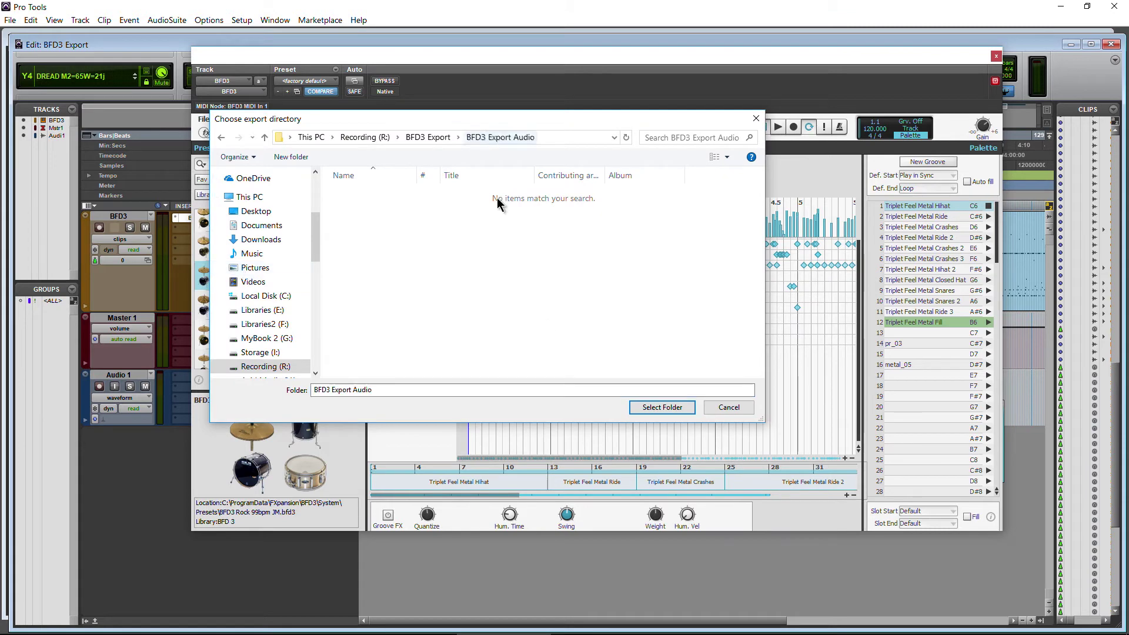
pyautogui.click(641, 407)
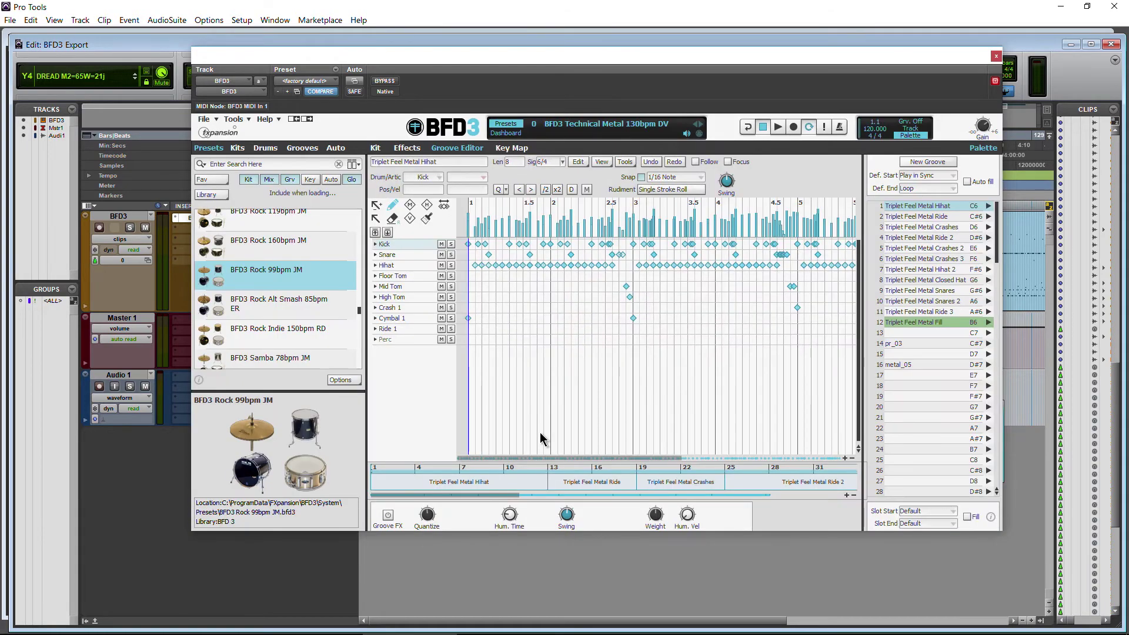
# Switch to the BFD3 Export Audio folder in File Explorer and examine the exported Triplet Feel Metal Hihat channel files
pyautogui.click(322, 621)
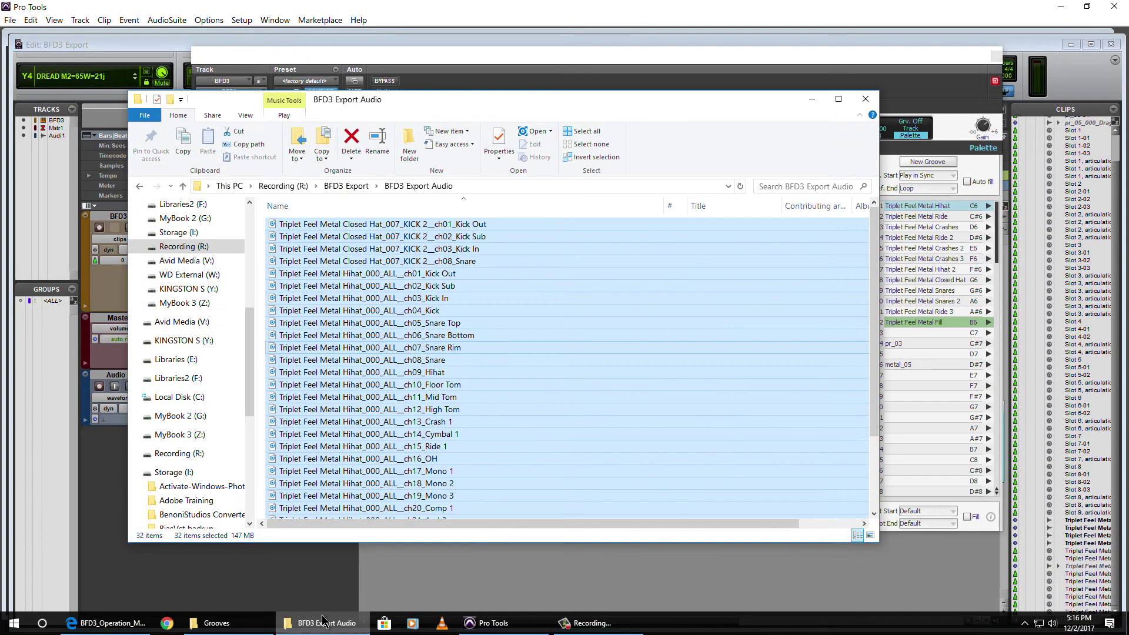
pyautogui.scroll(-3, 337, 371)
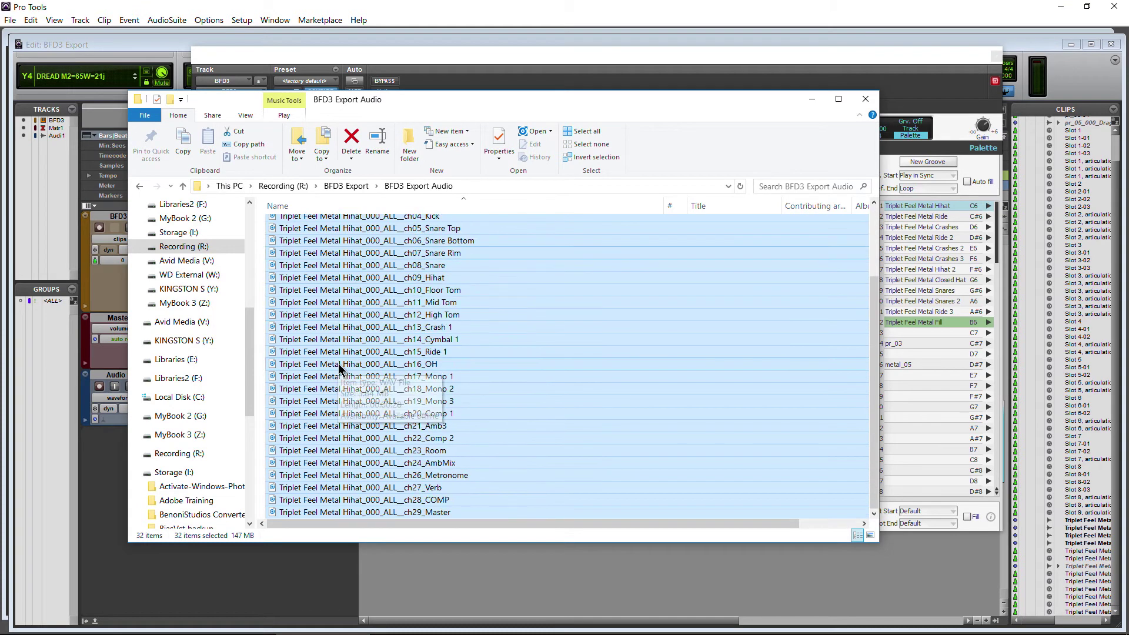
pyautogui.scroll(3, 339, 451)
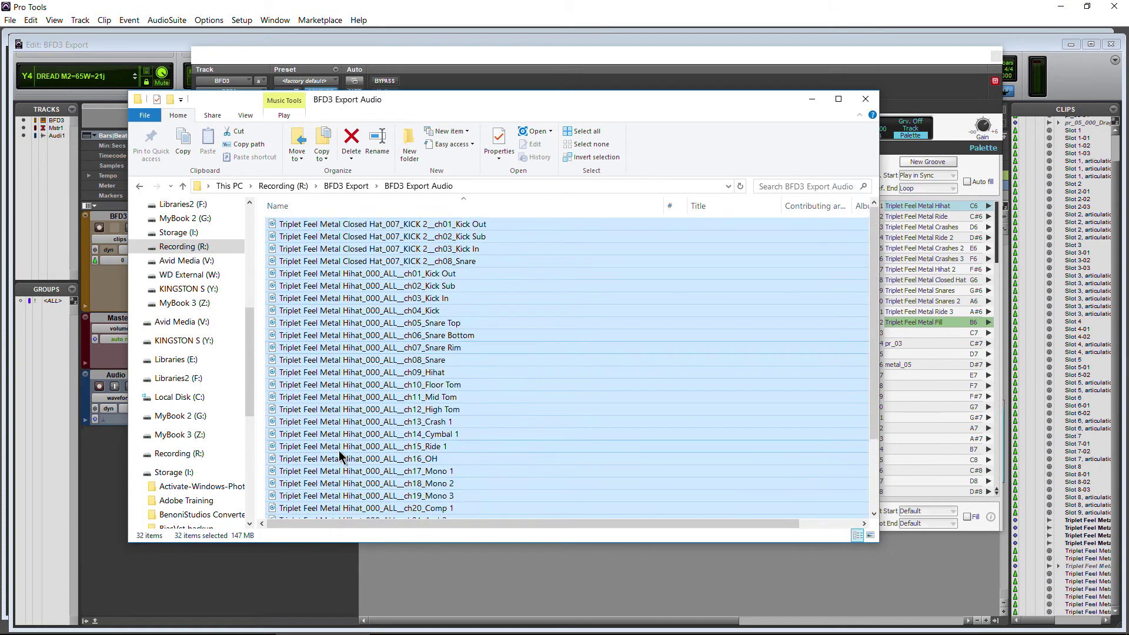
pyautogui.scroll(-3, 330, 367)
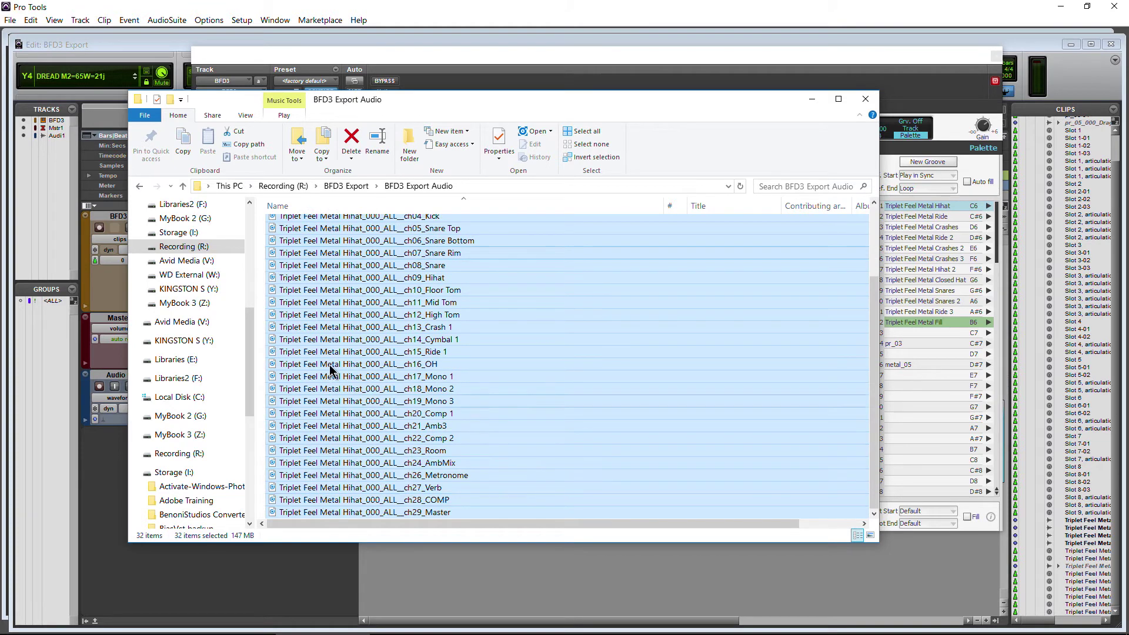
pyautogui.click(340, 327)
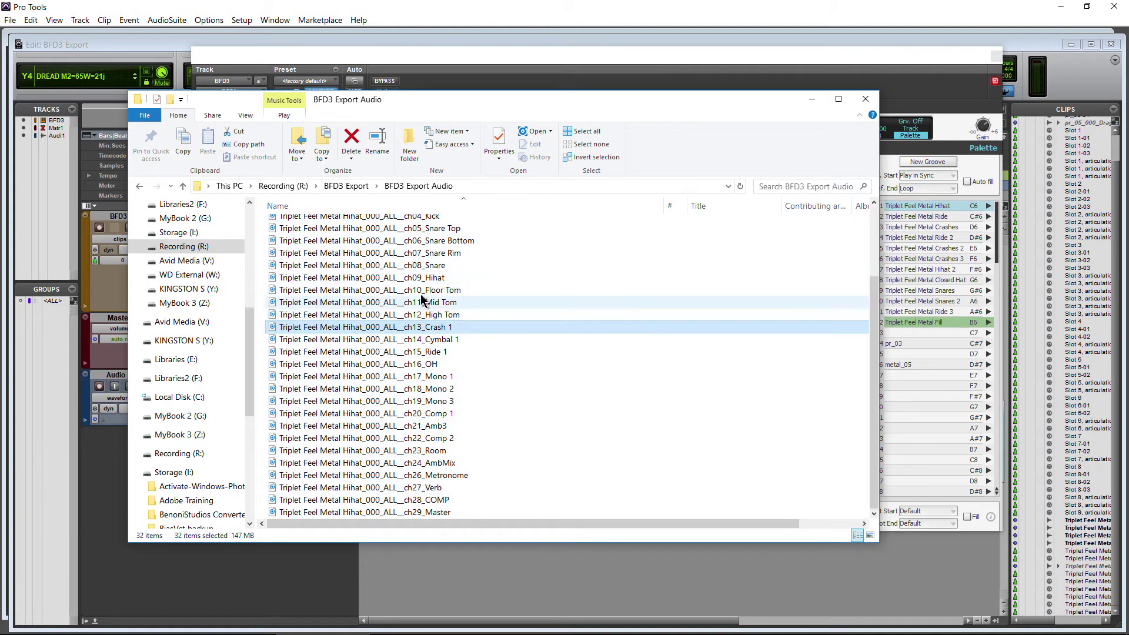
pyautogui.click(344, 500)
# Set auto-arm mixer channels for audio to Manual and the export tail length to 0 seconds in the BFD3 preferences
pyautogui.click(347, 257)
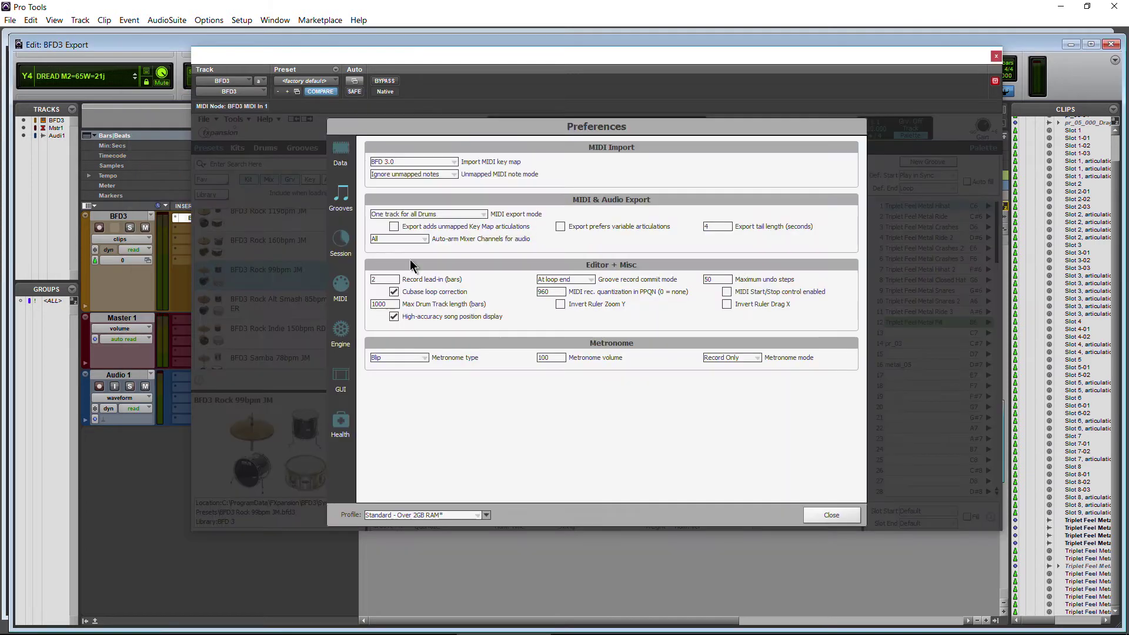
pyautogui.click(419, 240)
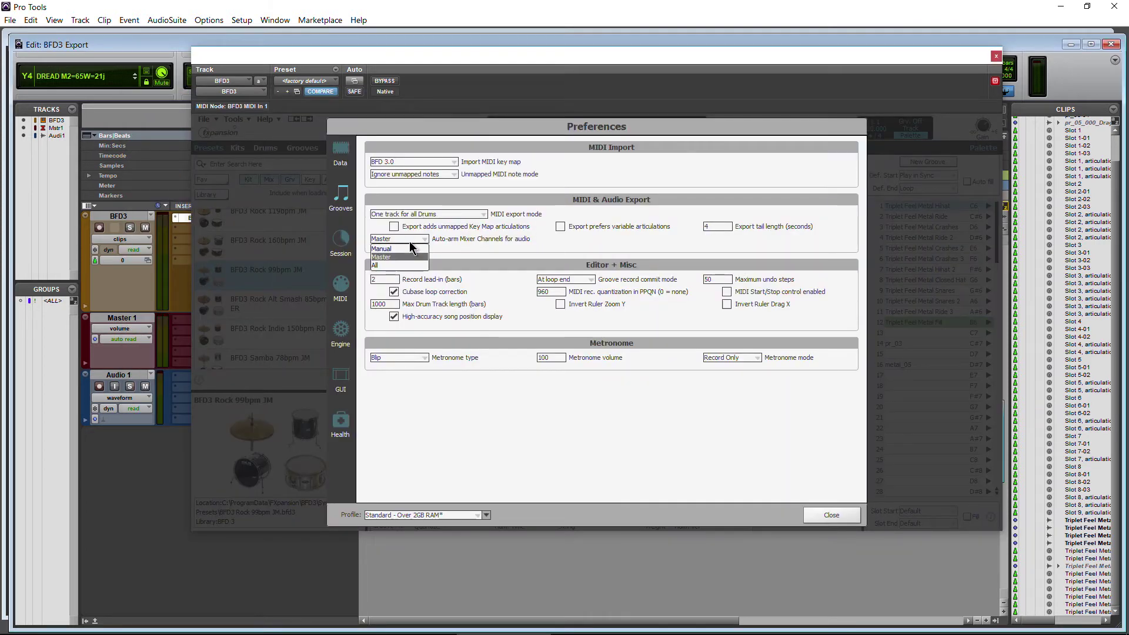
pyautogui.click(408, 249)
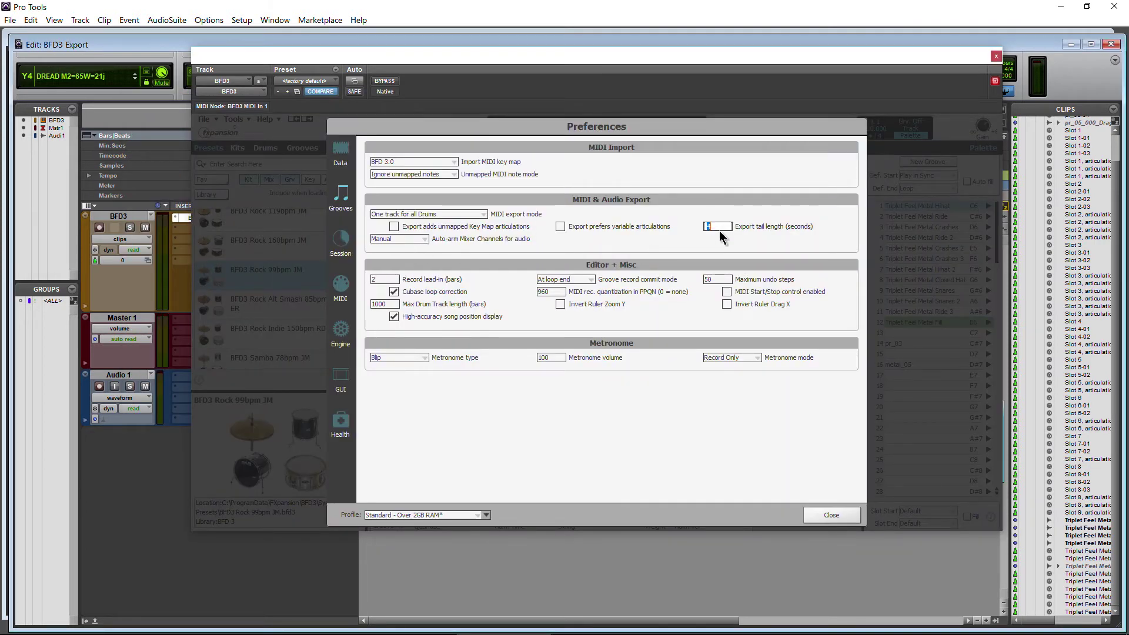
pyautogui.write('0')
pyautogui.click(832, 514)
# Load the Triplet Feel Metal Ride 3 groove from the palette and preview its playback
pyautogui.click(920, 312)
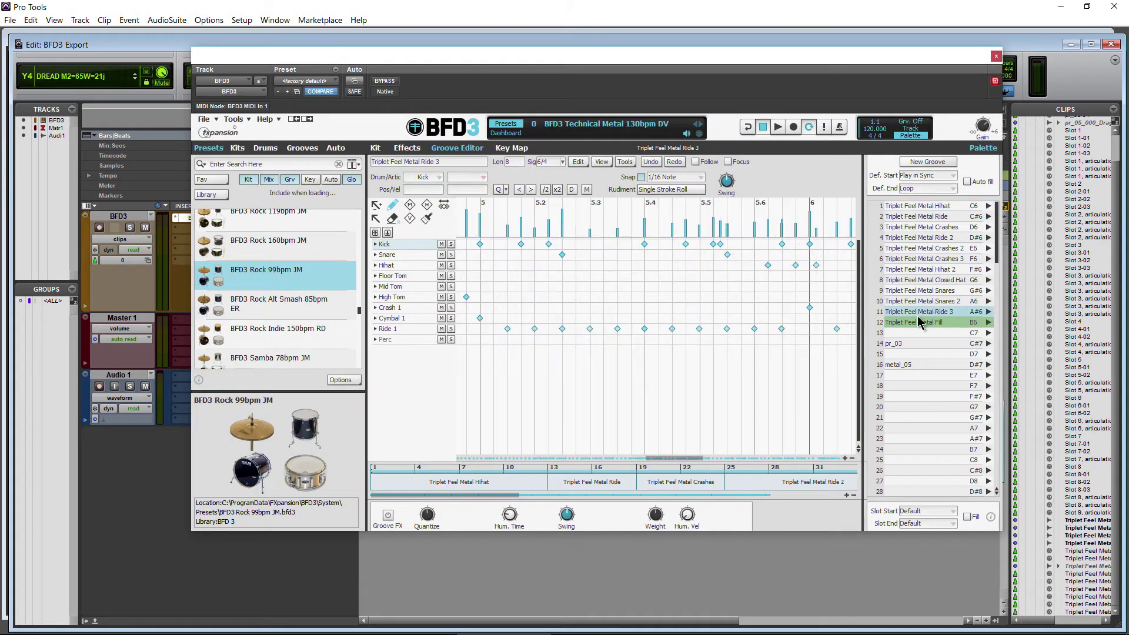
pyautogui.click(989, 312)
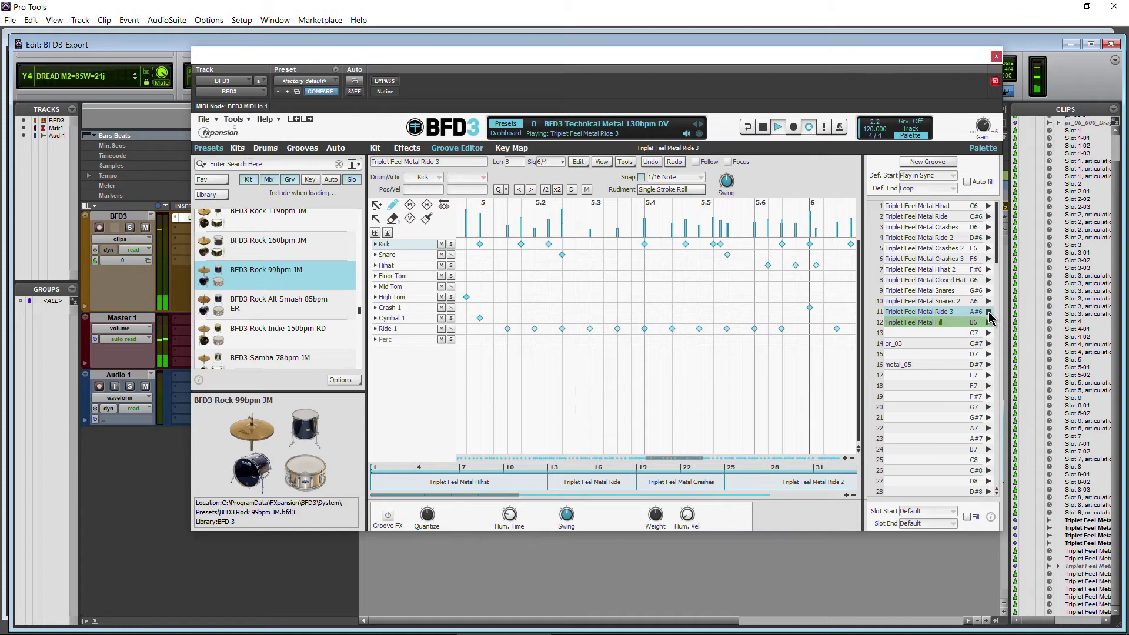
pyautogui.click(988, 312)
# Export the groove's audio with only the Kick channel armed and the file prefix set to KICK
pyautogui.click(204, 119)
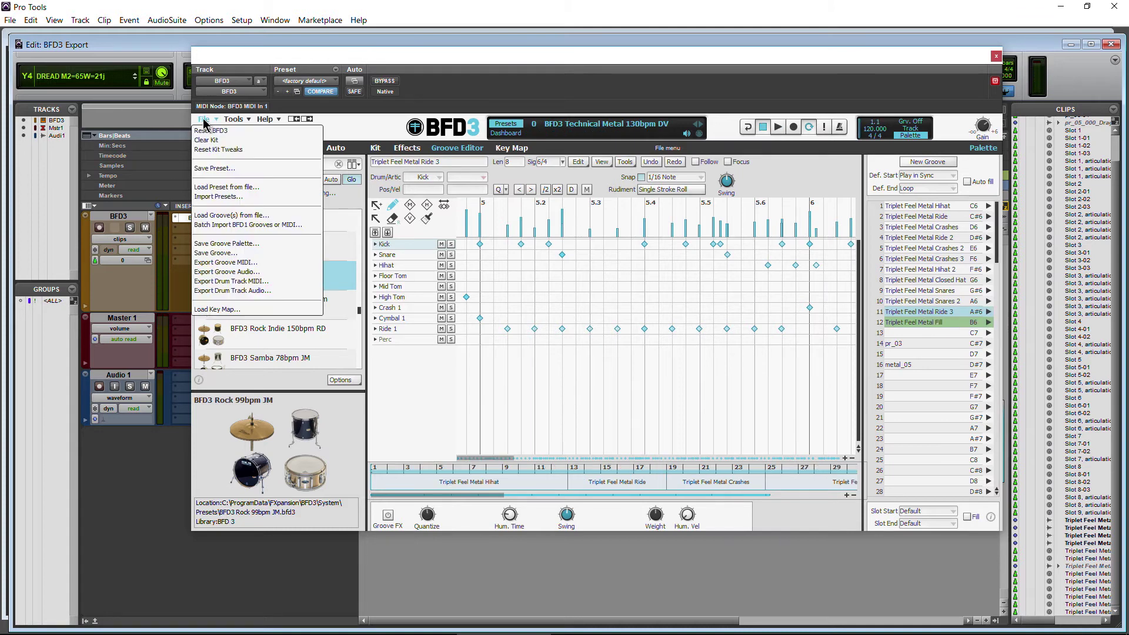
pyautogui.click(241, 273)
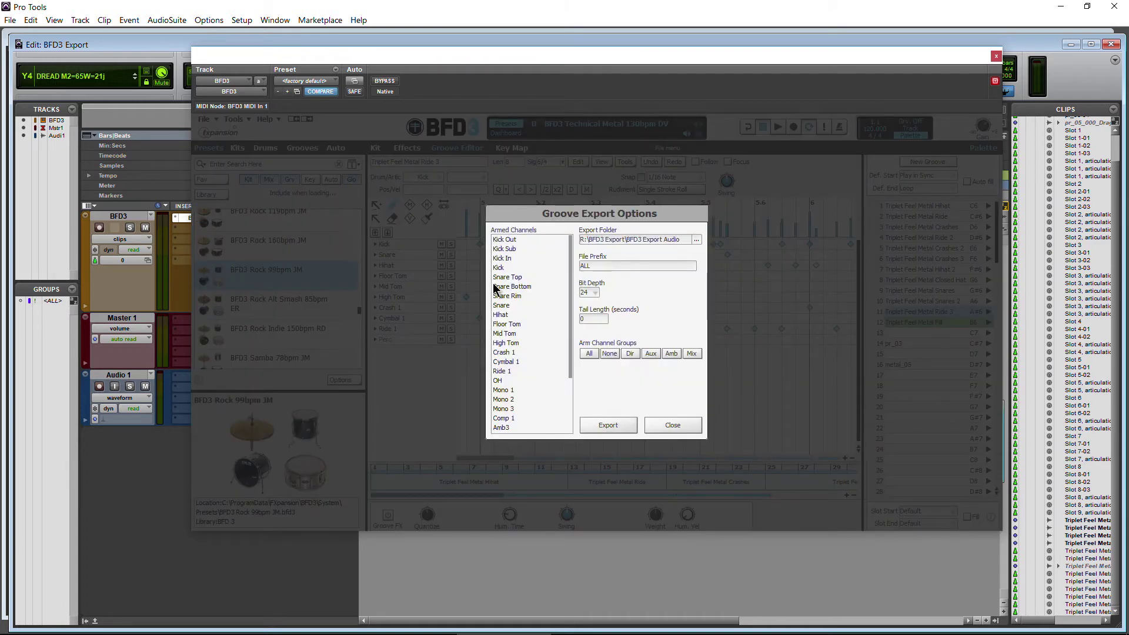
pyautogui.doubleClick(602, 266)
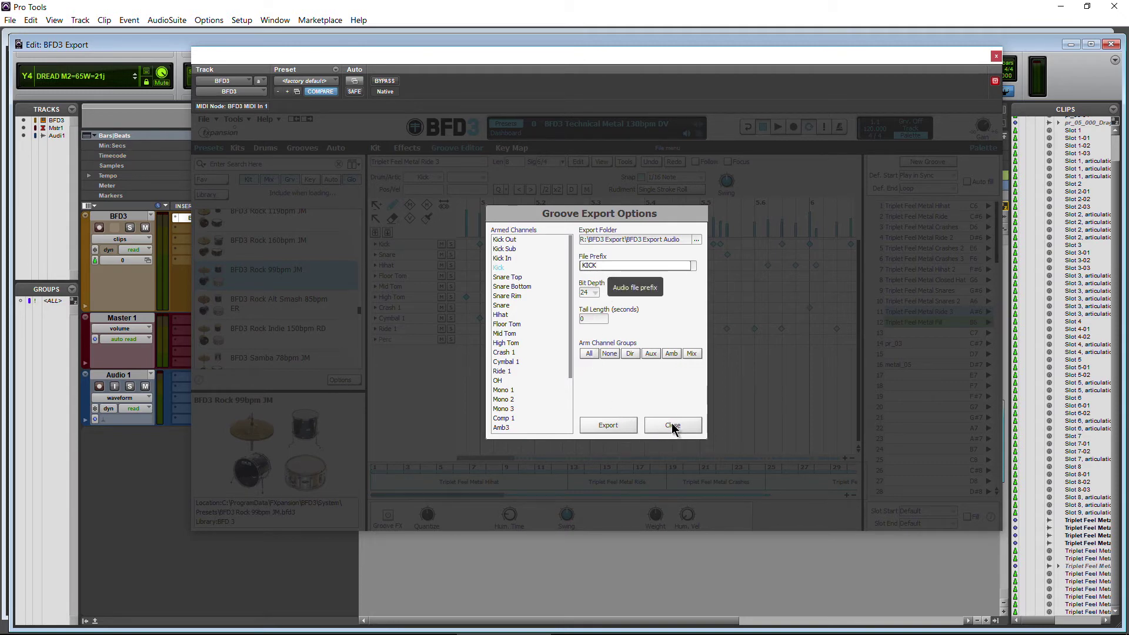
pyautogui.click(621, 427)
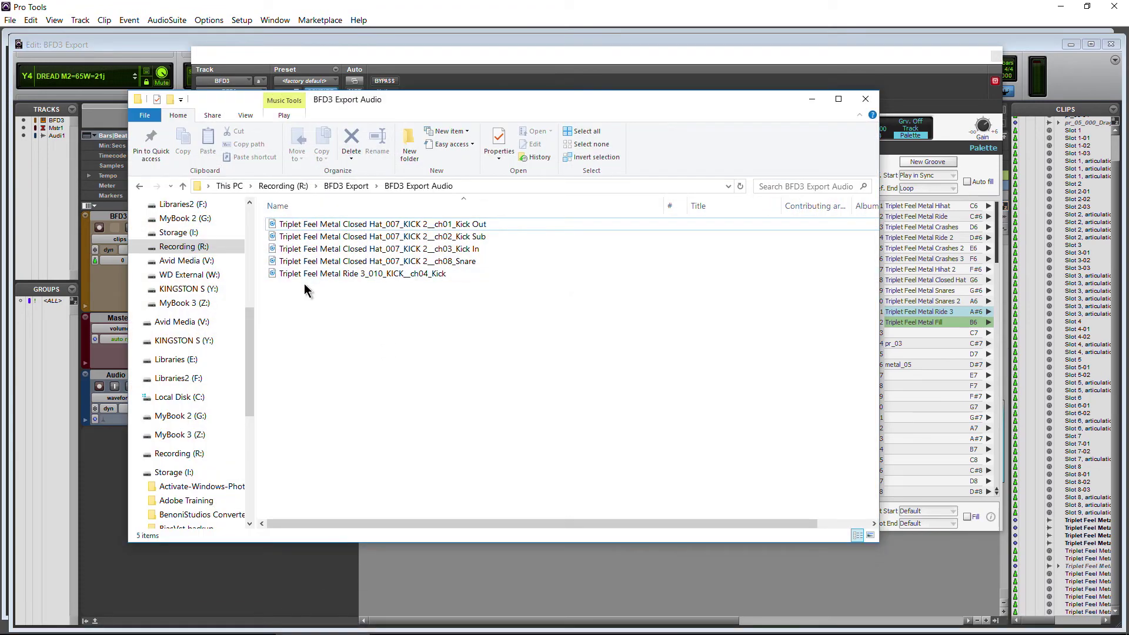
# Import Triplet Feel Metal Ride 3_010_KICK__ch04_Kick from the export folder as a new track in the Pro Tools session
pyautogui.click(368, 276)
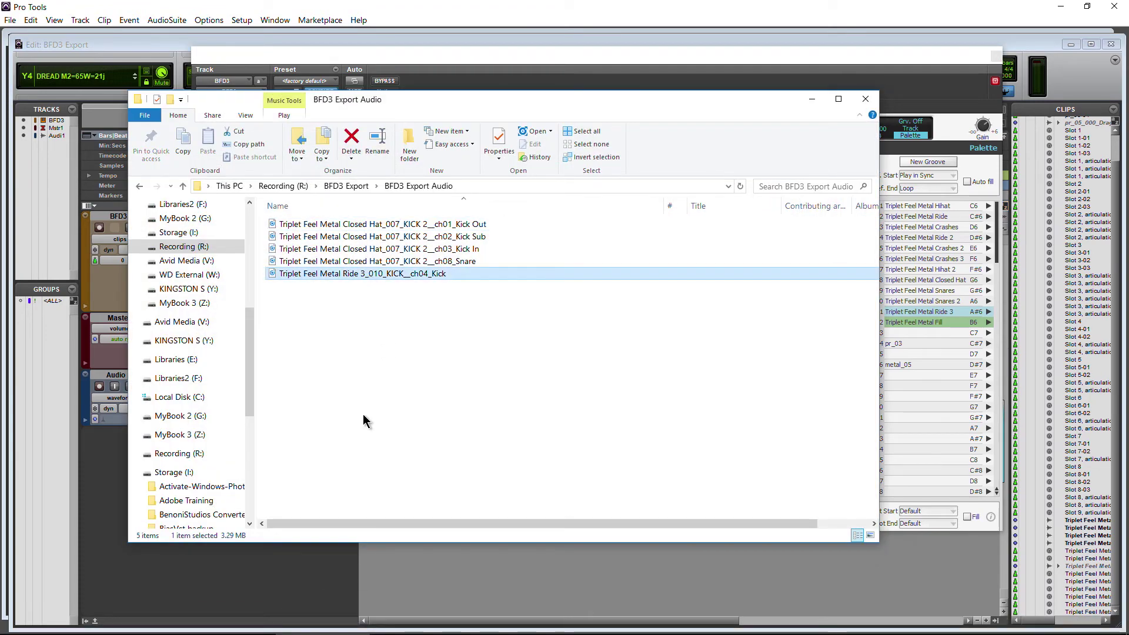
pyautogui.moveTo(391, 276); pyautogui.dragTo(46, 213)
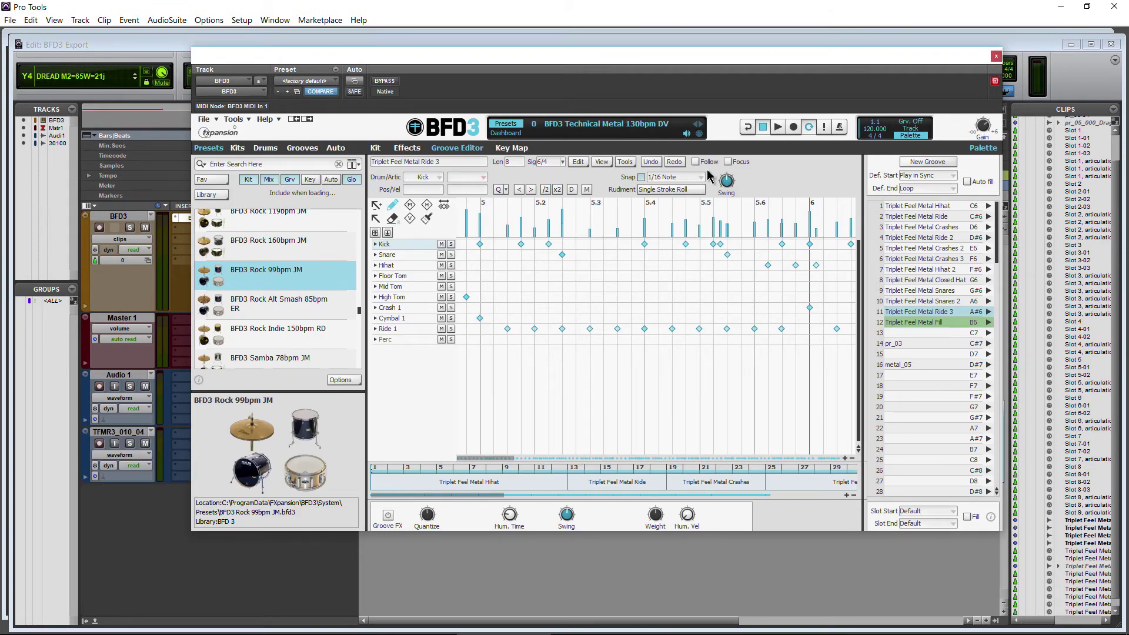
# Fit the imported kick clip in the timeline view, mute the BFD3 track and play back the clip's start
pyautogui.click(996, 56)
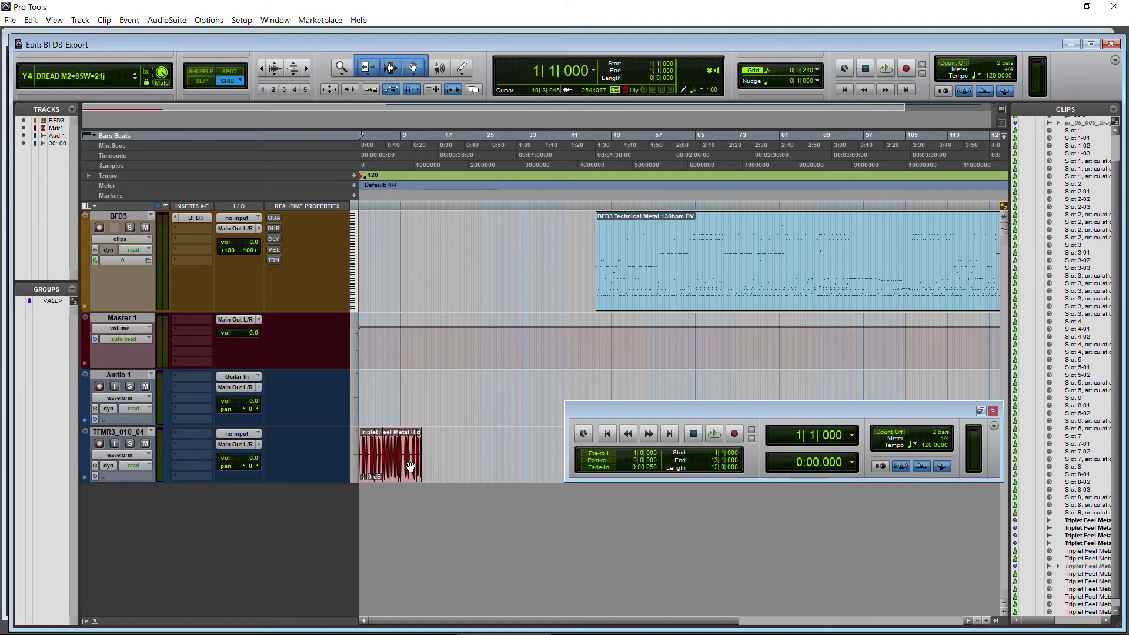
pyautogui.click(410, 470)
pyautogui.click(307, 68)
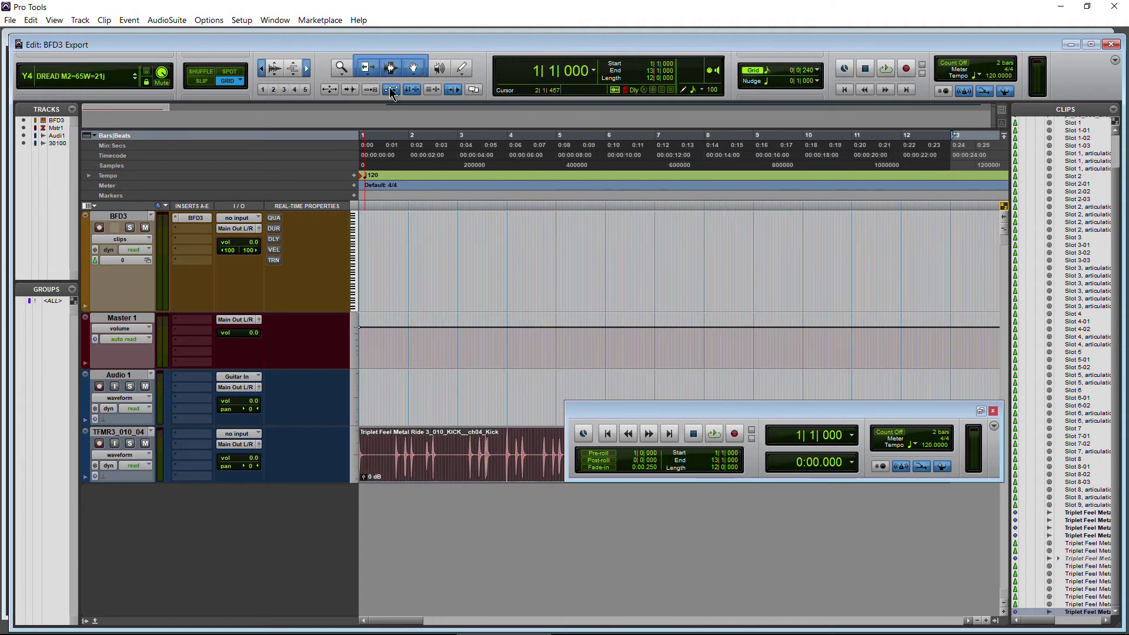
pyautogui.press('space')
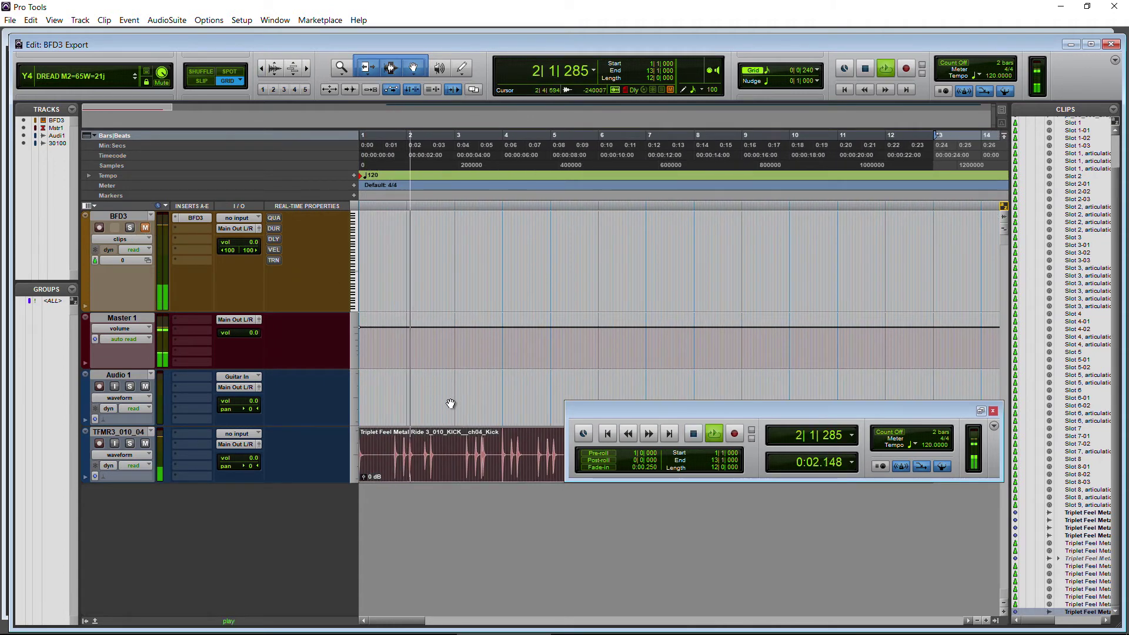
pyautogui.press('space')
# Play back the end of the kick clip from bar 12, and return the playhead to the session start
pyautogui.moveTo(584, 419); pyautogui.dragTo(643, 319)
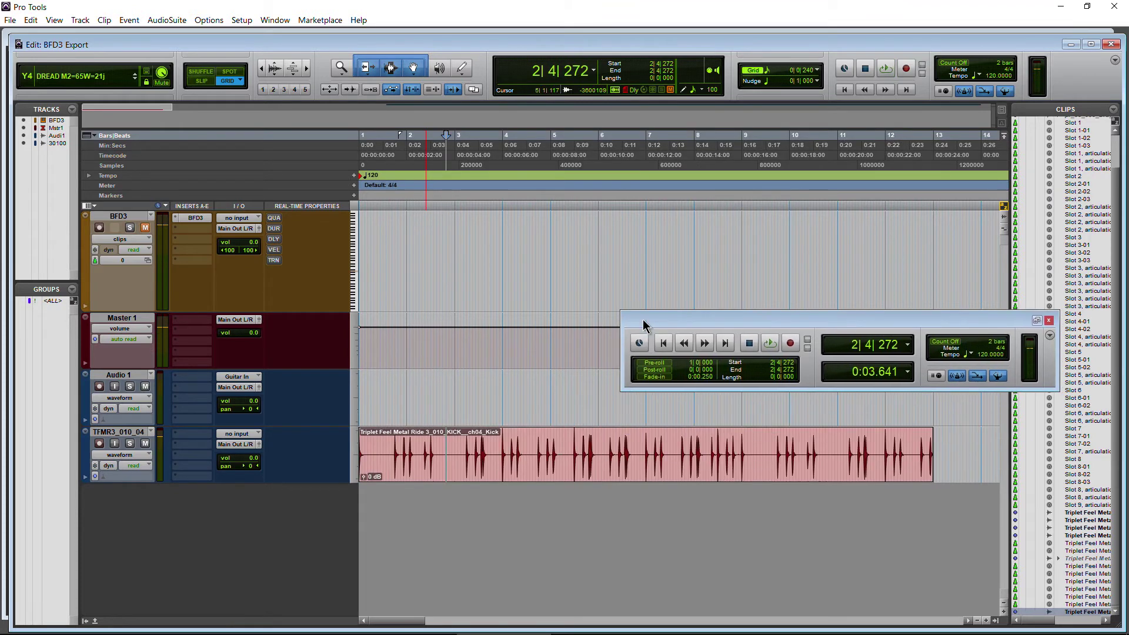
pyautogui.click(925, 157)
pyautogui.press('space')
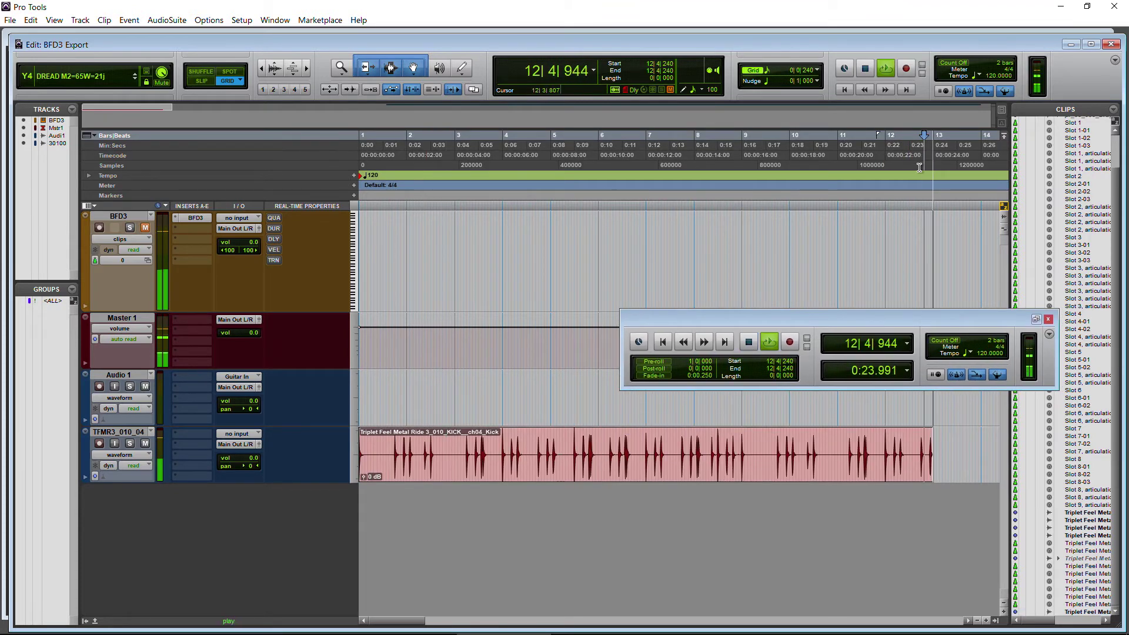
pyautogui.press('space')
pyautogui.press('Return')
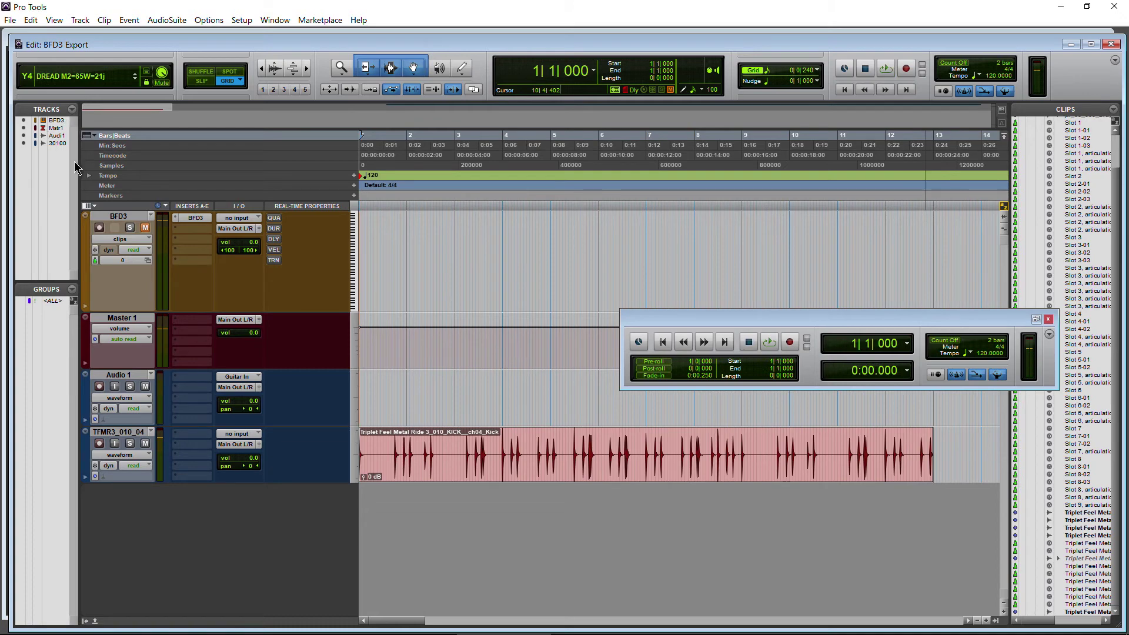
# Set the export tail length to 2 seconds in the BFD3 preferences
pyautogui.click(196, 218)
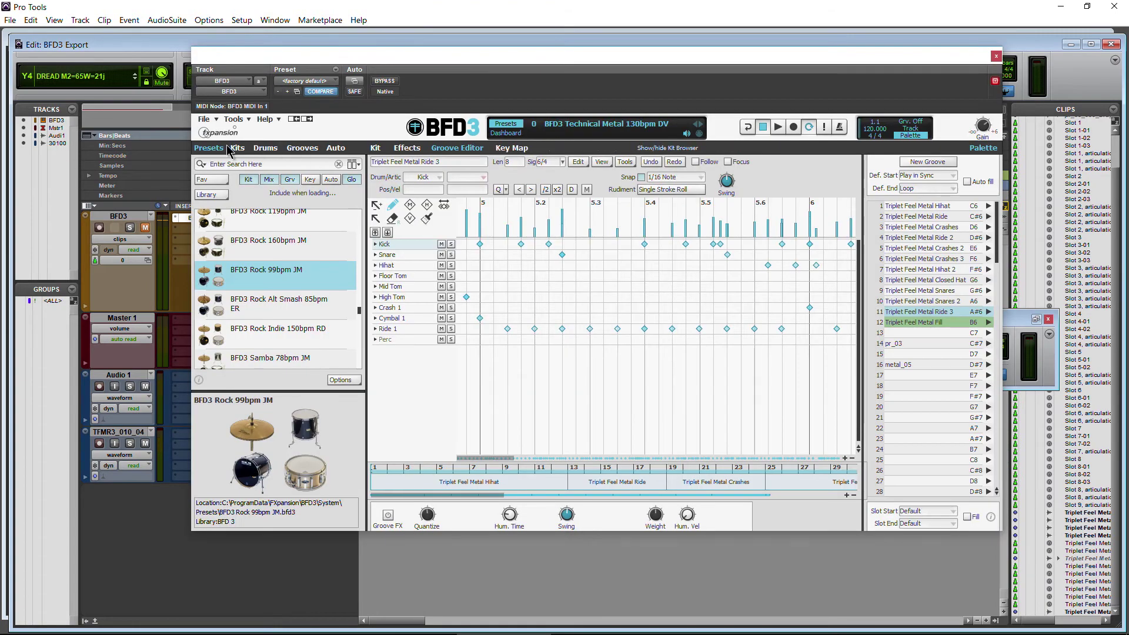
pyautogui.click(233, 119)
pyautogui.click(246, 131)
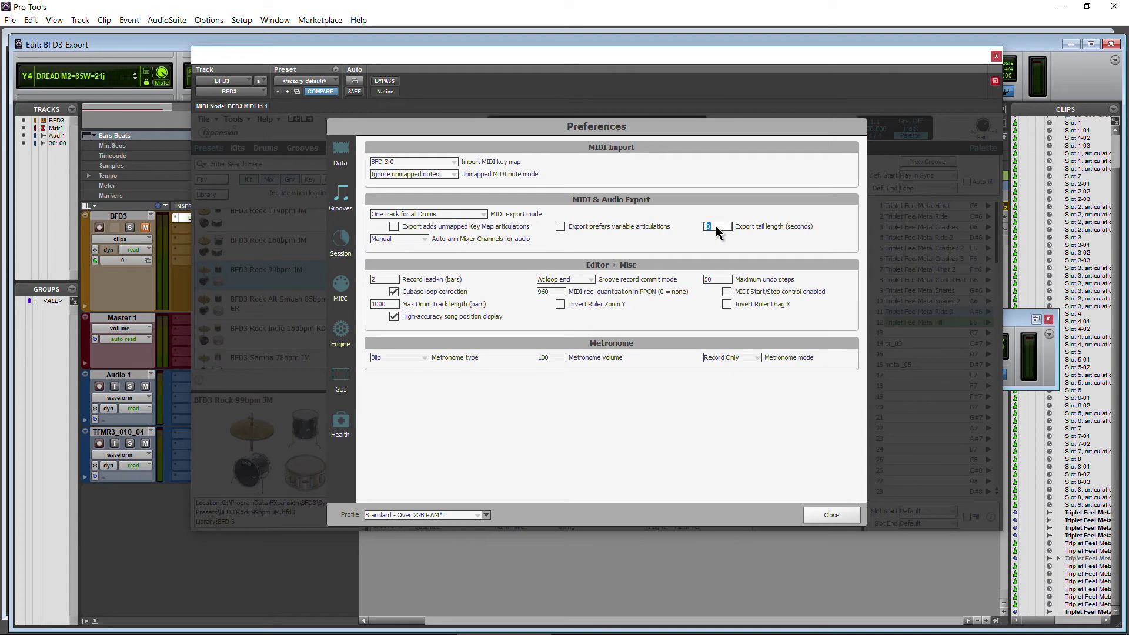
pyautogui.write('2')
pyautogui.click(830, 515)
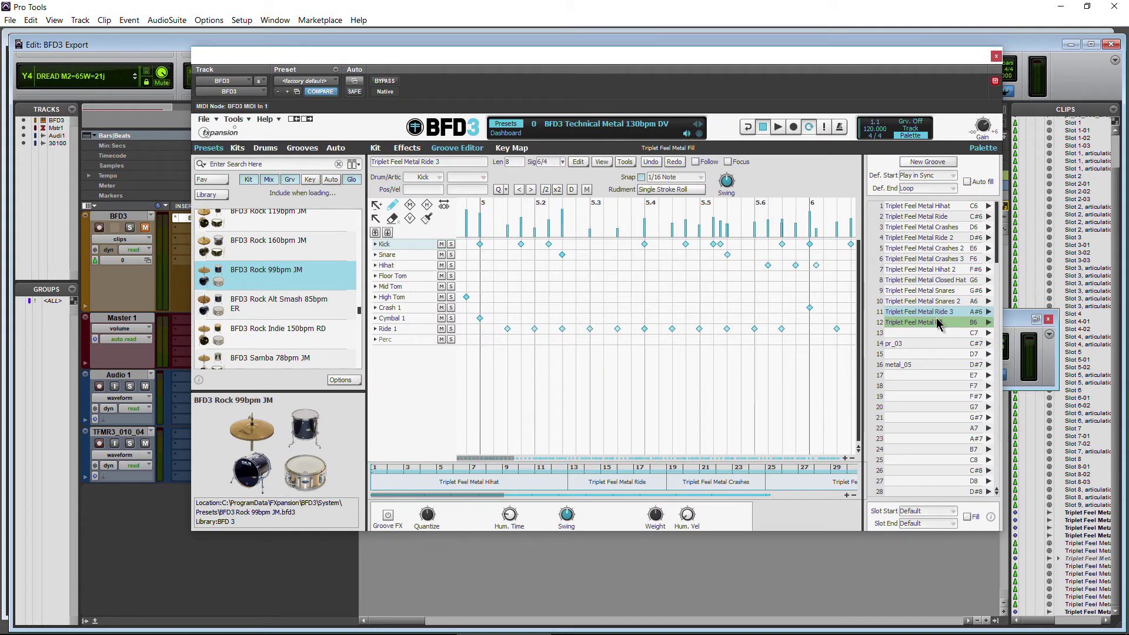
# Load the Triplet Feel Metal Snares groove from the palette and check the audio export settings in the preferences
pyautogui.click(942, 291)
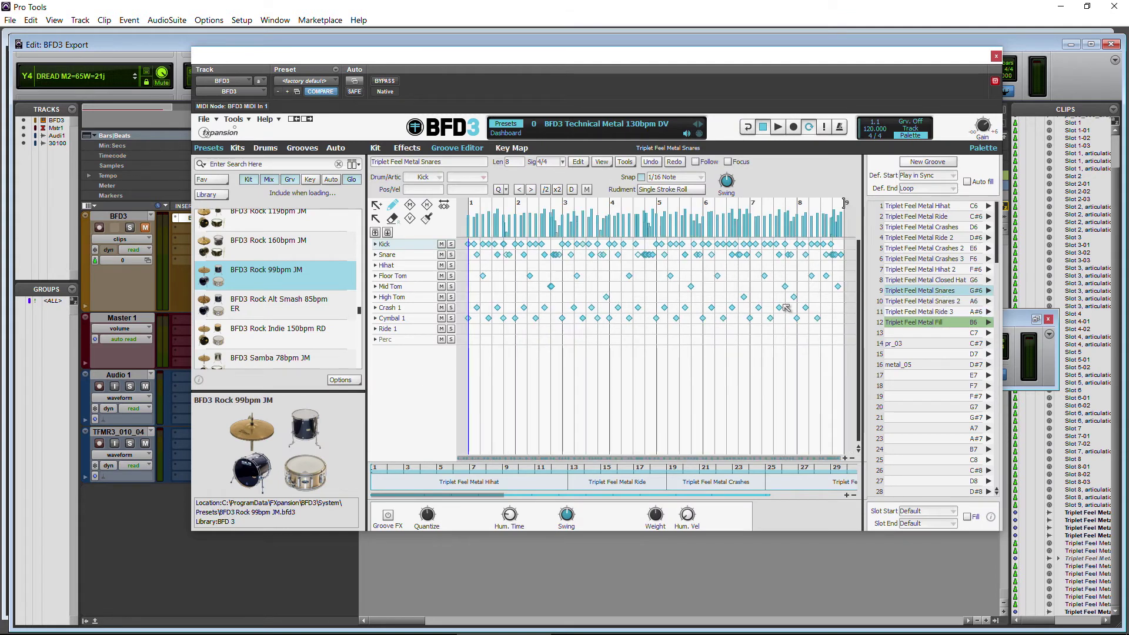
pyautogui.click(231, 121)
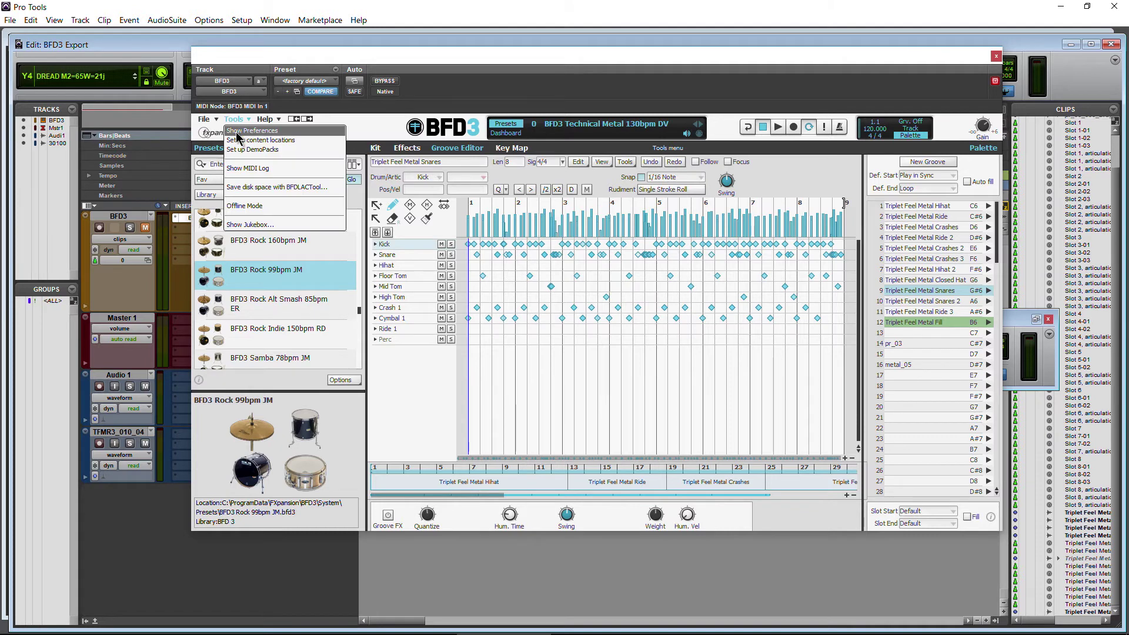
pyautogui.click(244, 143)
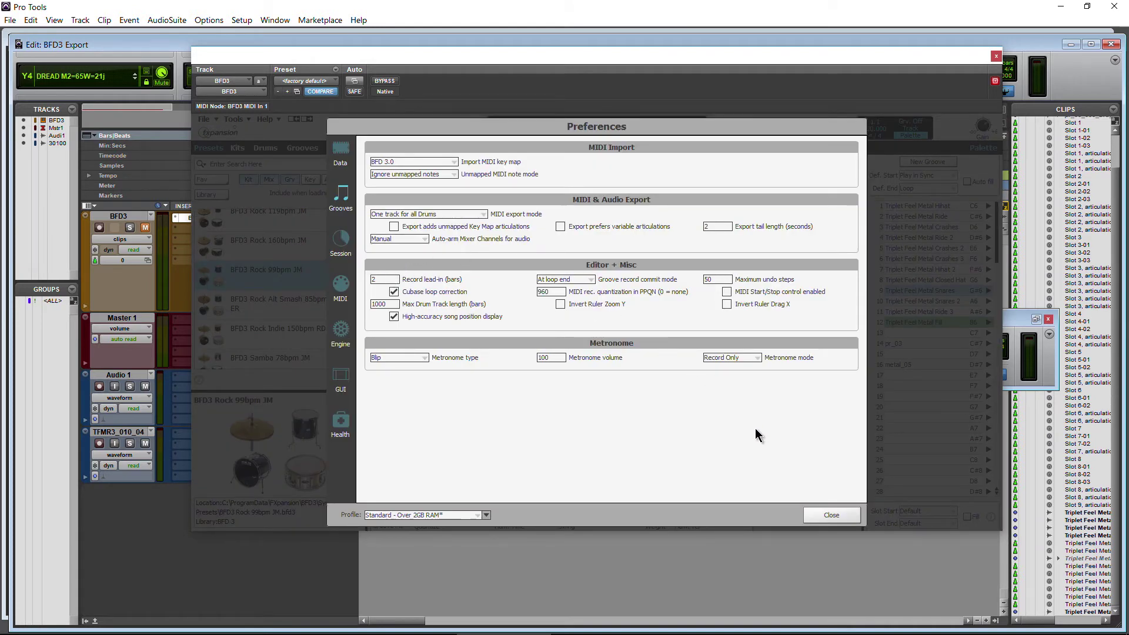
pyautogui.click(831, 515)
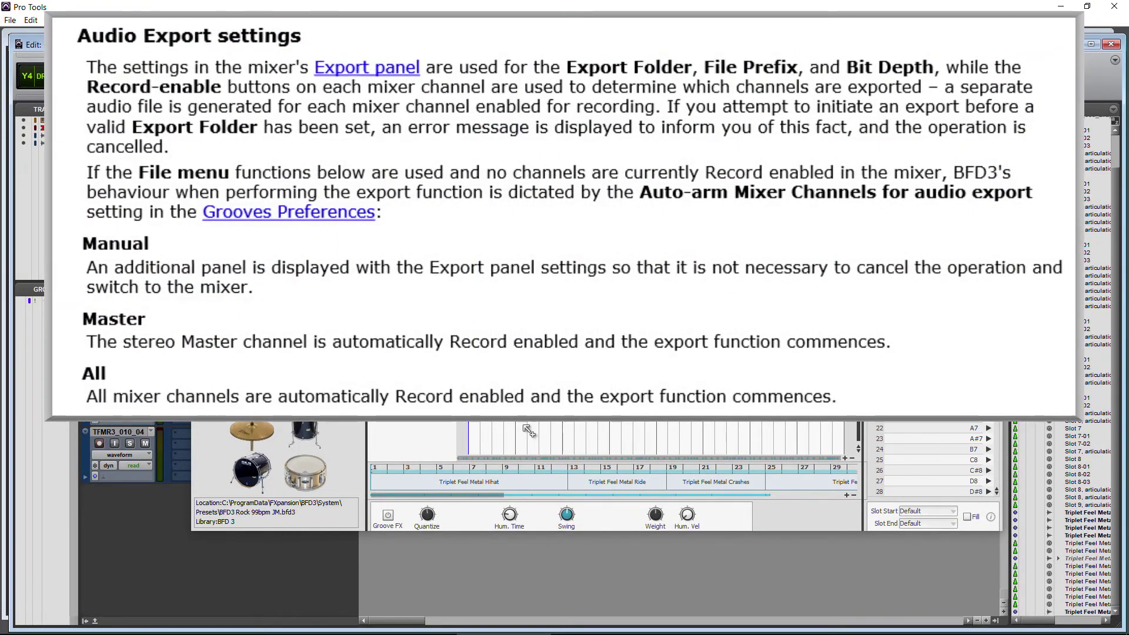
pyautogui.moveTo(443, 495)
pyautogui.mouseDown()
pyautogui.moveTo(472, 498)
pyautogui.moveTo(444, 497)
pyautogui.mouseUp()
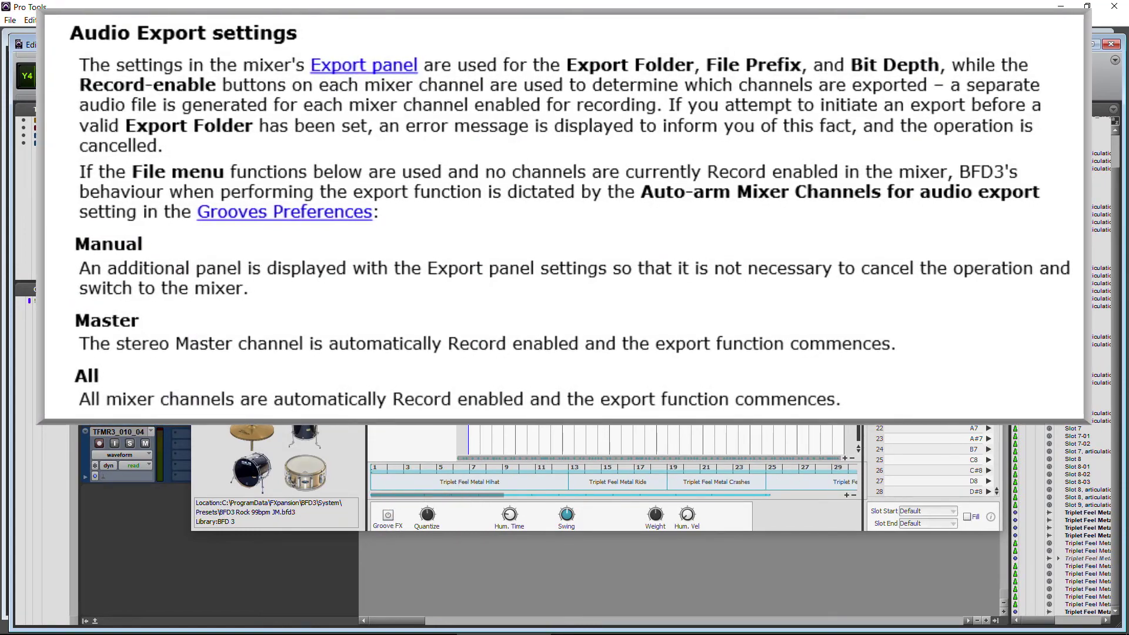
# Export the groove's audio with only the Kick channel armed and the file prefix set to KICK2
pyautogui.click(206, 120)
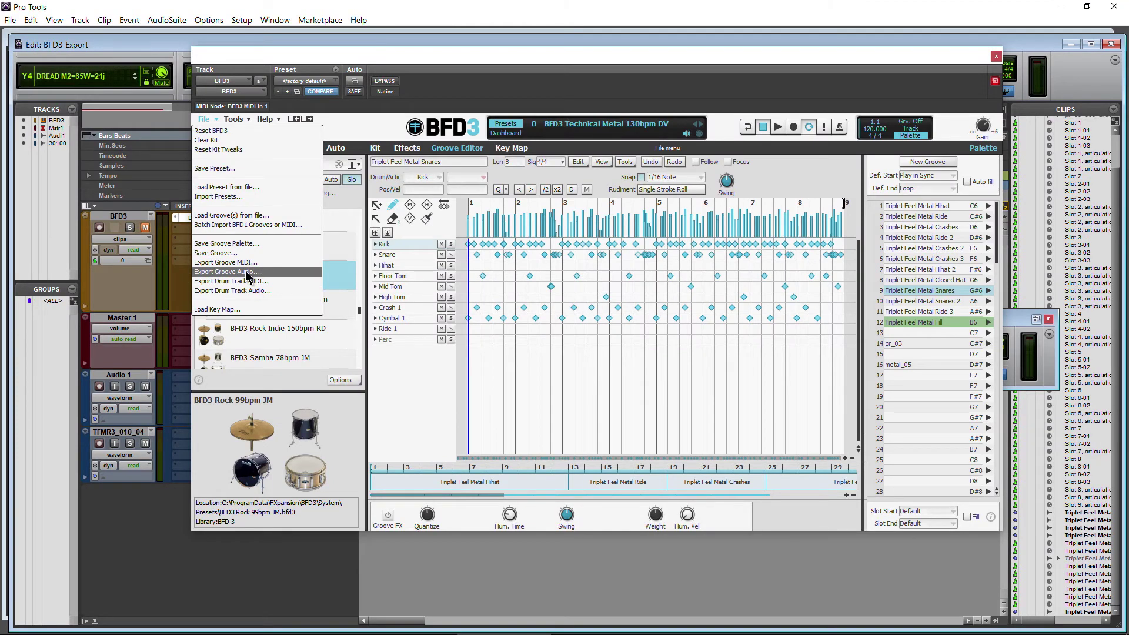
pyautogui.click(247, 272)
pyautogui.doubleClick(619, 267)
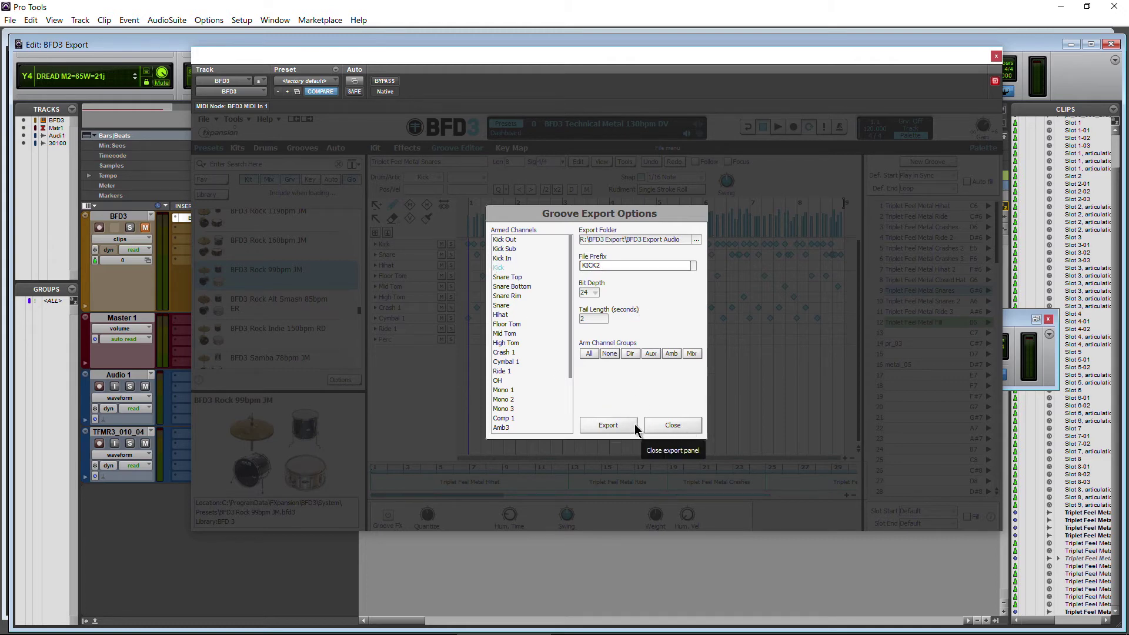
pyautogui.click(602, 426)
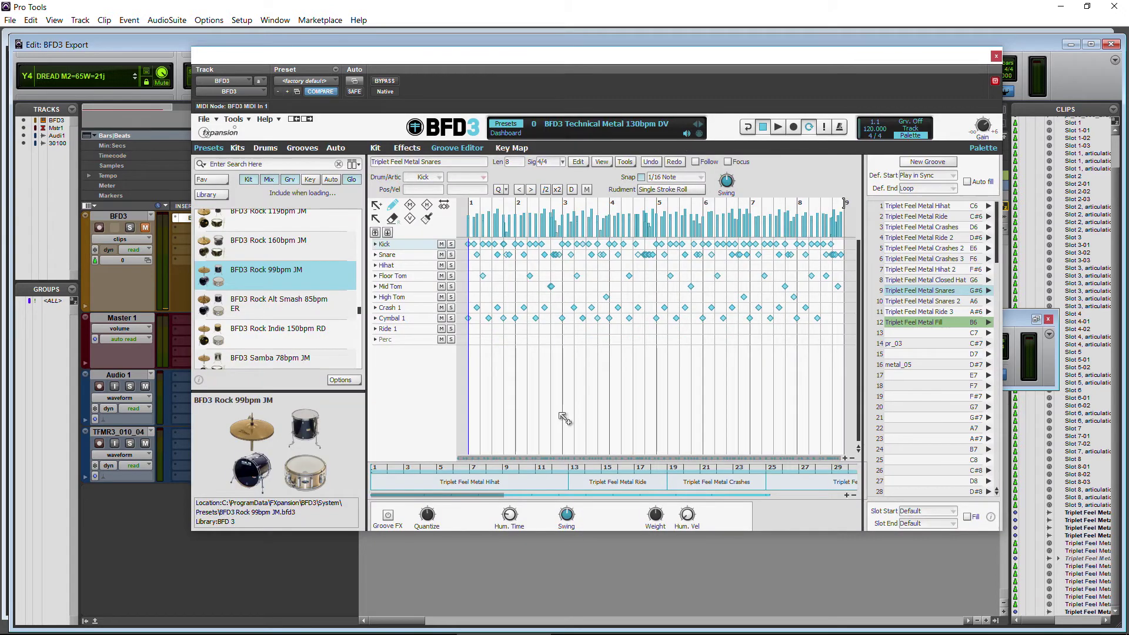
# Import Triplet Feel Metal Snares_008_KICK2__ch04_Kick from the export folder as a new Pro Tools track and inspect the tail at its end
pyautogui.click(328, 623)
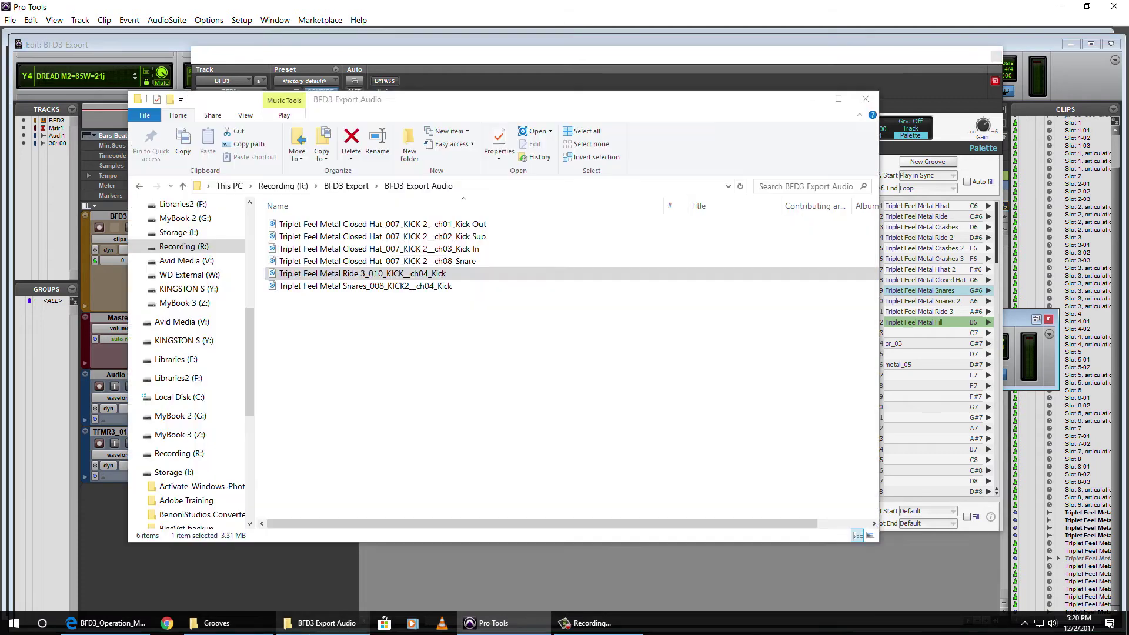
pyautogui.click(385, 287)
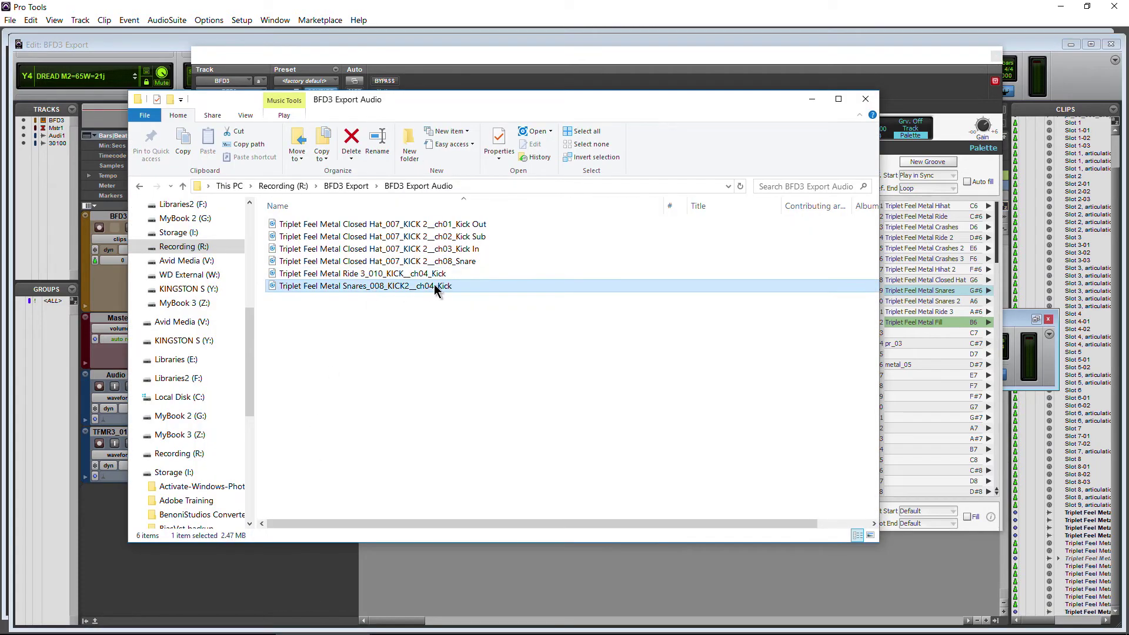
pyautogui.moveTo(434, 284); pyautogui.dragTo(49, 202)
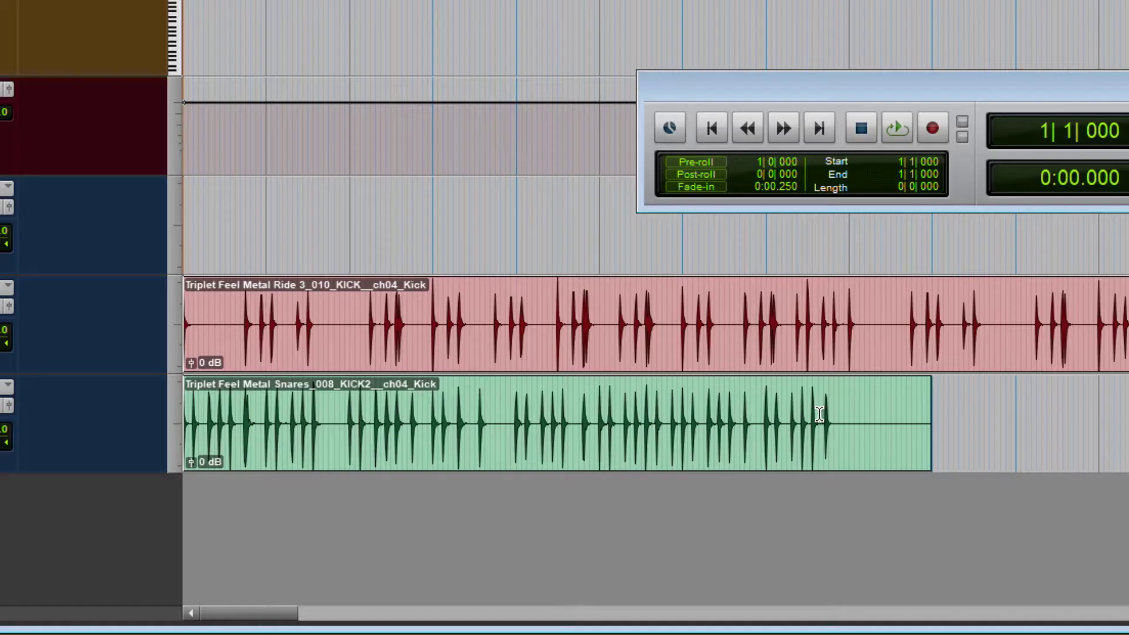
pyautogui.click(726, 504)
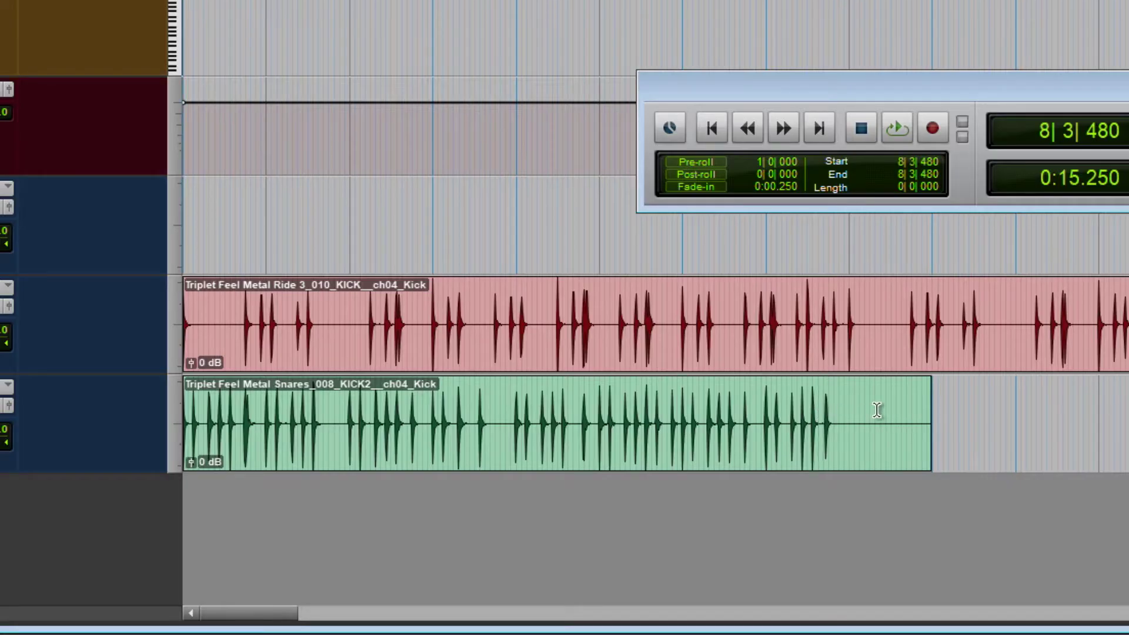
pyautogui.moveTo(2, 472); pyautogui.dragTo(1, 491)
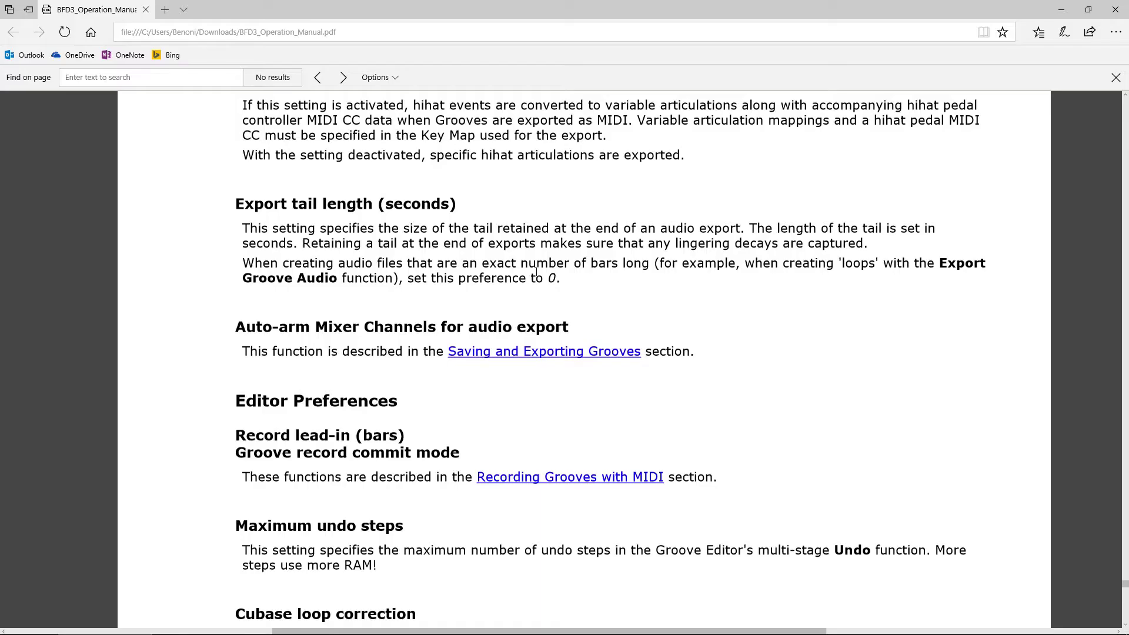
# Leave the BFD3 manual, unmute the BFD3 track in Pro Tools and reopen its plug-in window
pyautogui.click(1065, 10)
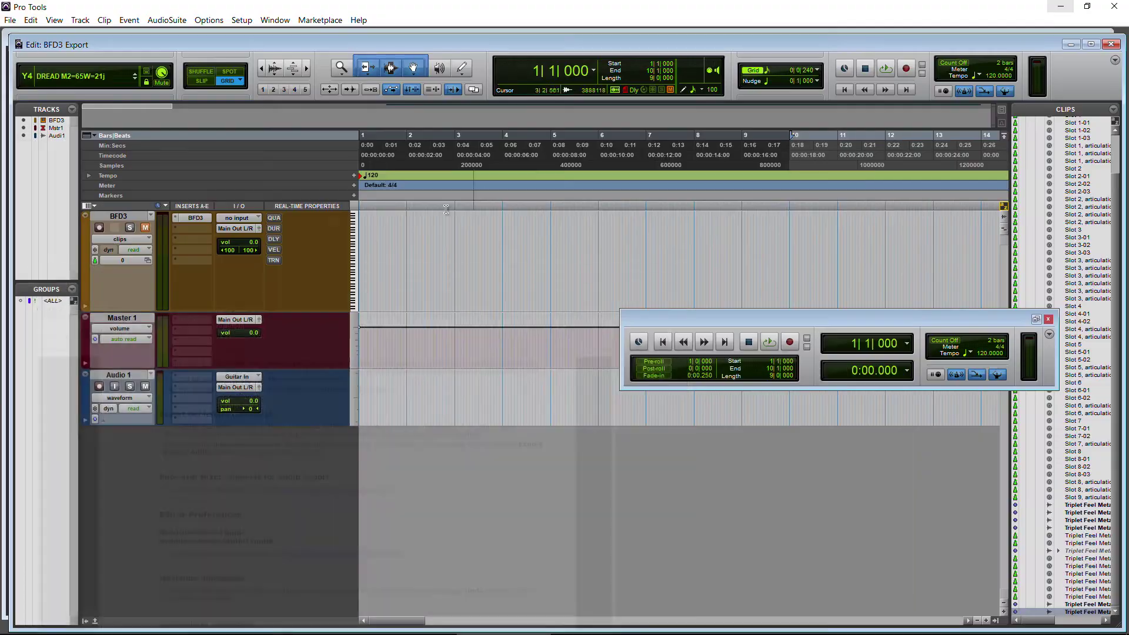
pyautogui.click(144, 230)
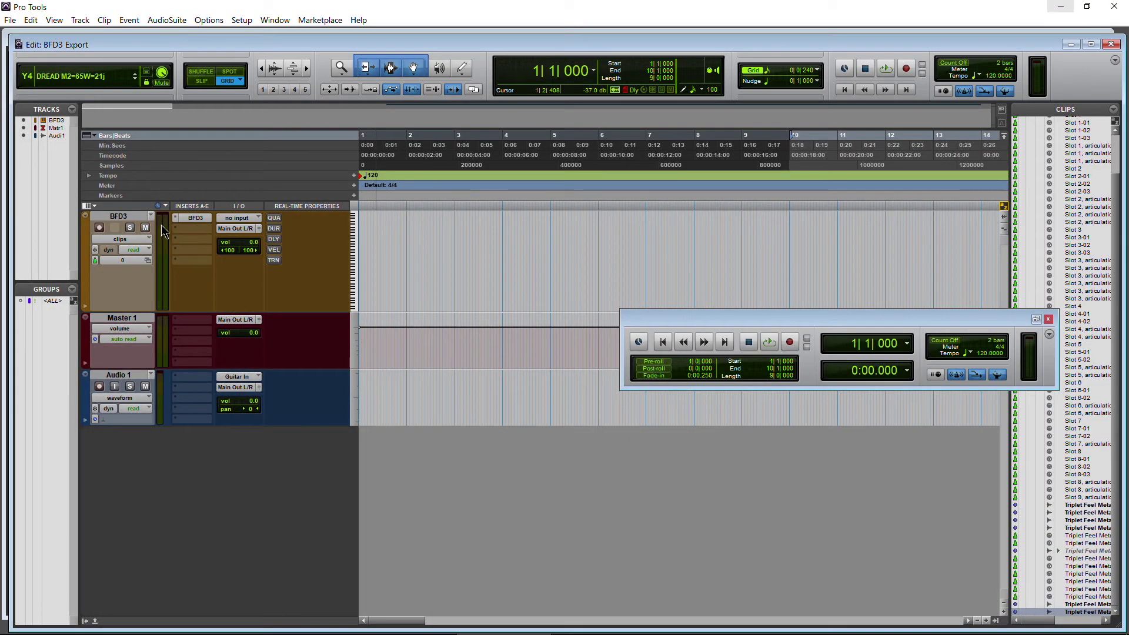
pyautogui.click(186, 222)
pyautogui.moveTo(574, 51); pyautogui.dragTo(569, 49)
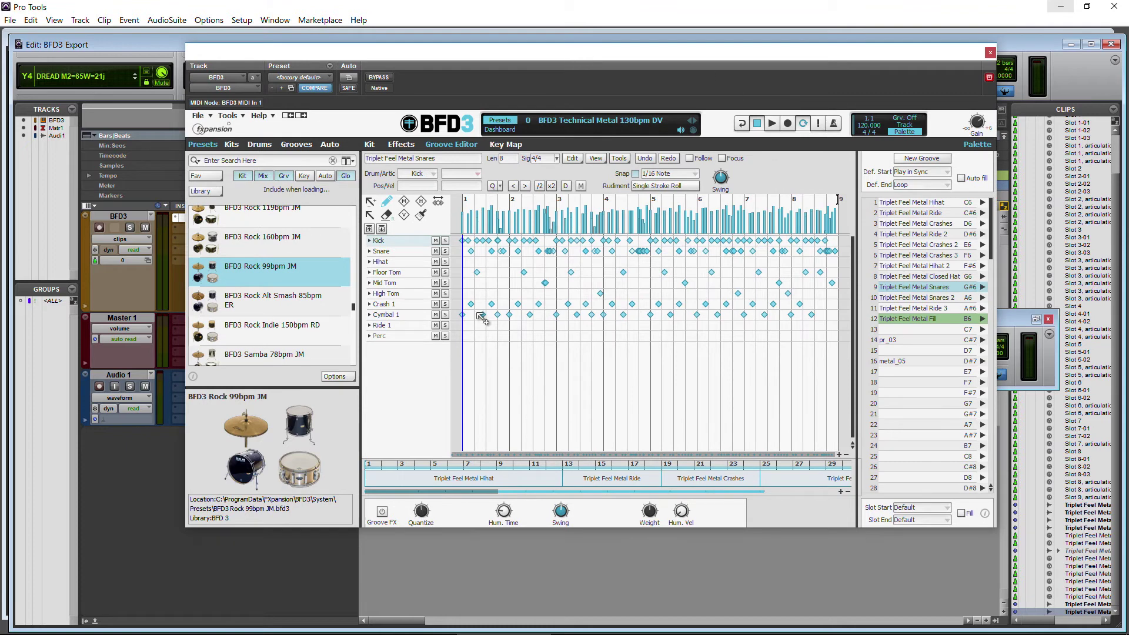
# Review the groove palette, the Kit page's mixer channels and the audio export preferences
pyautogui.moveTo(446, 496); pyautogui.dragTo(424, 484)
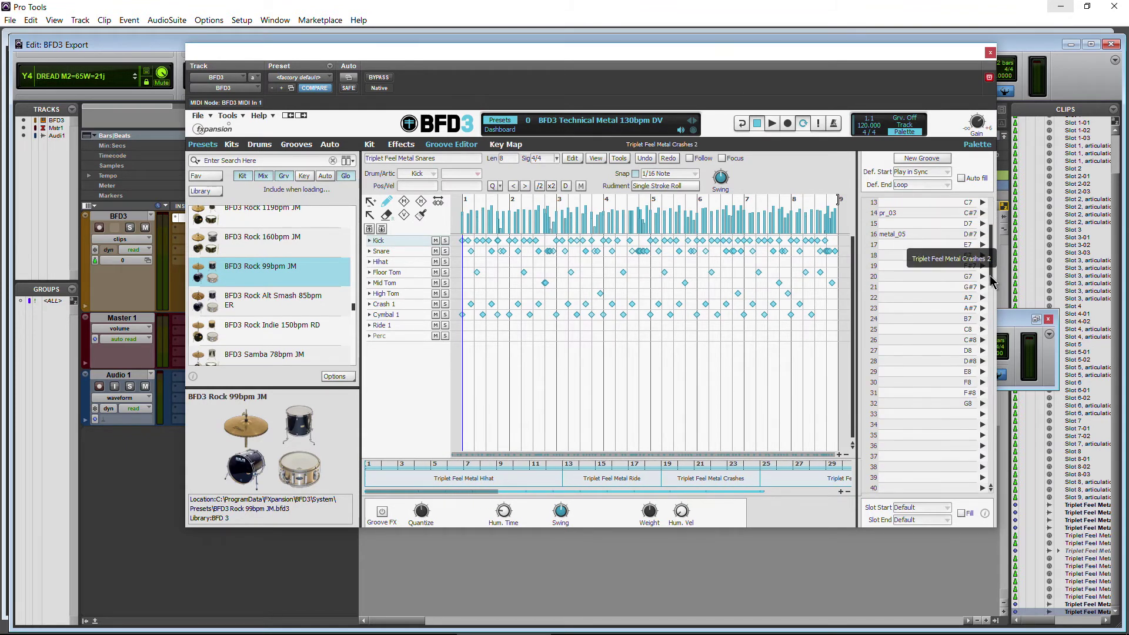
pyautogui.click(370, 144)
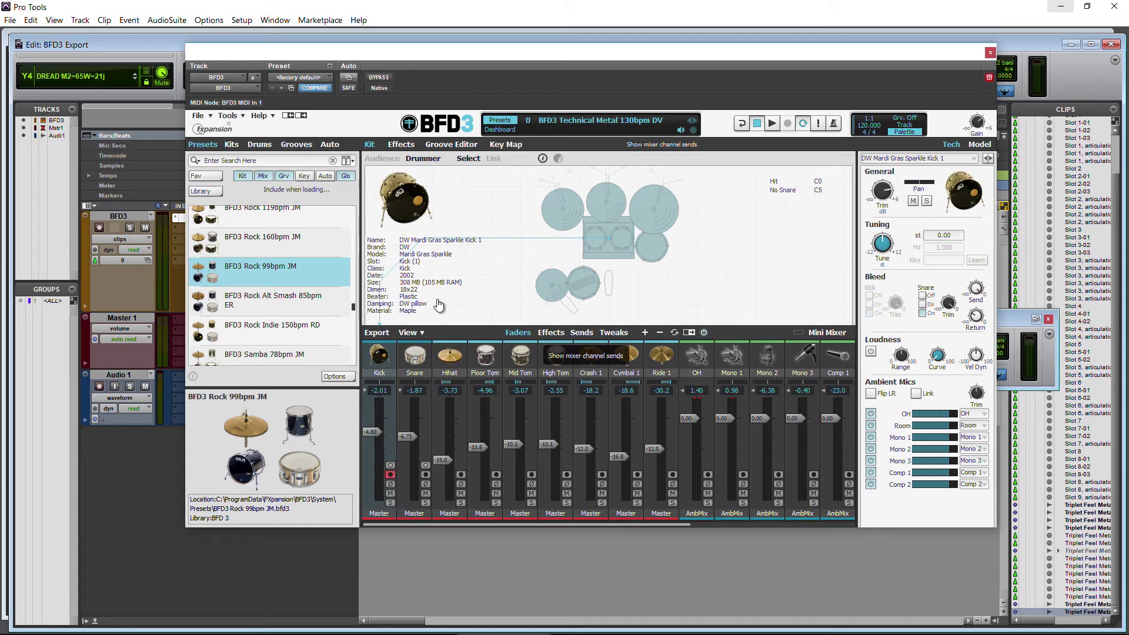
pyautogui.click(442, 145)
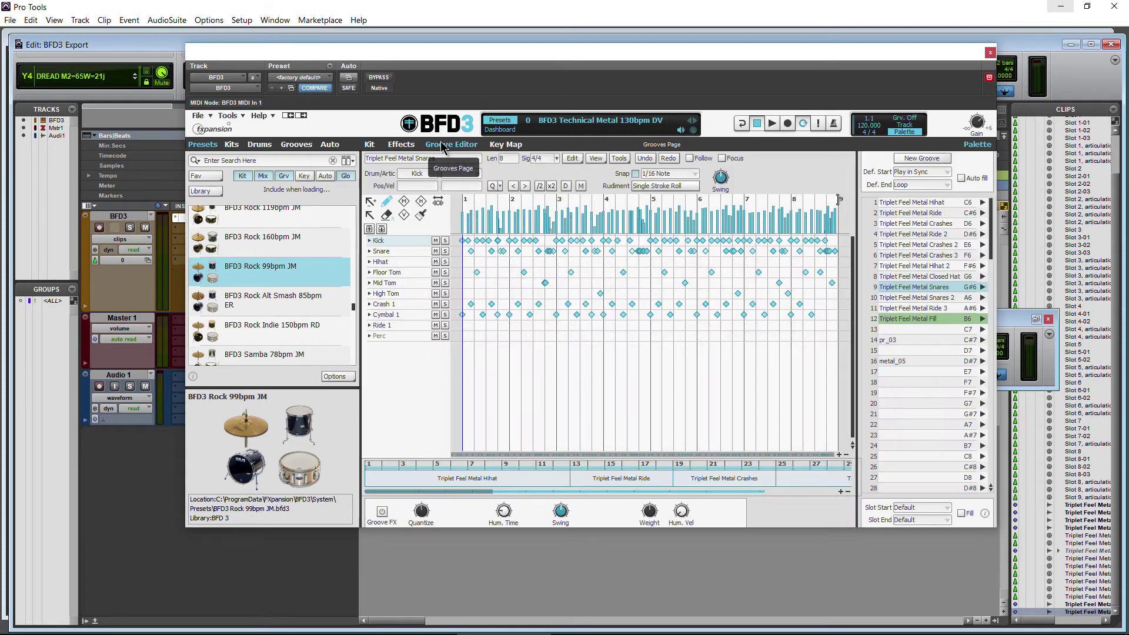
pyautogui.click(215, 120)
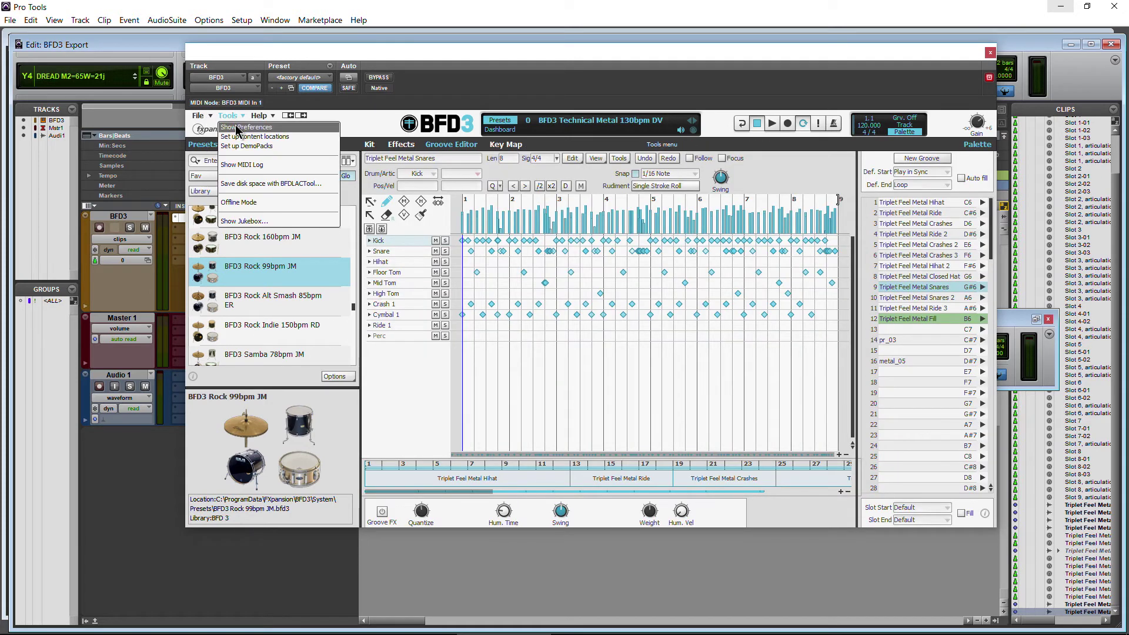
pyautogui.click(240, 131)
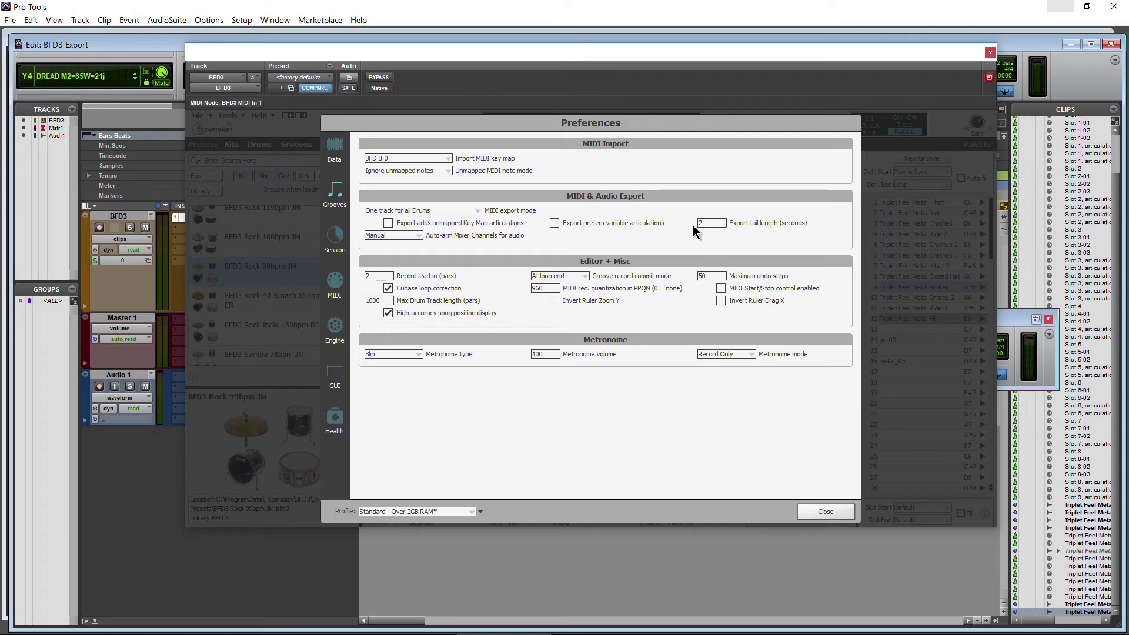
pyautogui.press('Escape')
# Export the Triplet Feel Metal Snares groove's audio with only the Amb3 channel armed and the file prefix set to AMB
pyautogui.click(198, 116)
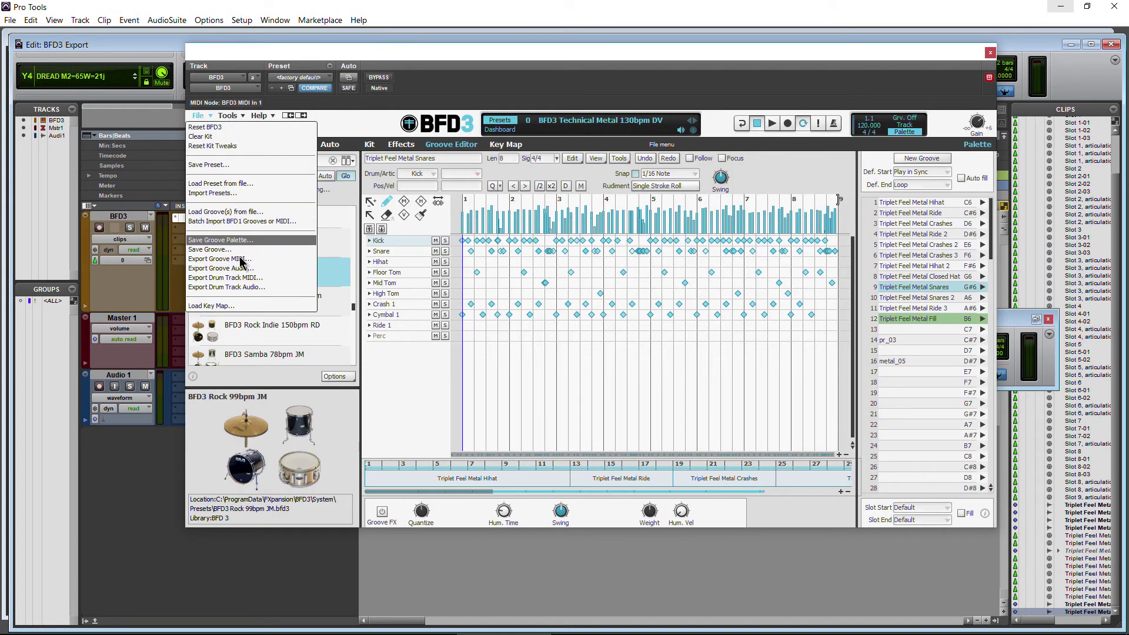
pyautogui.click(223, 268)
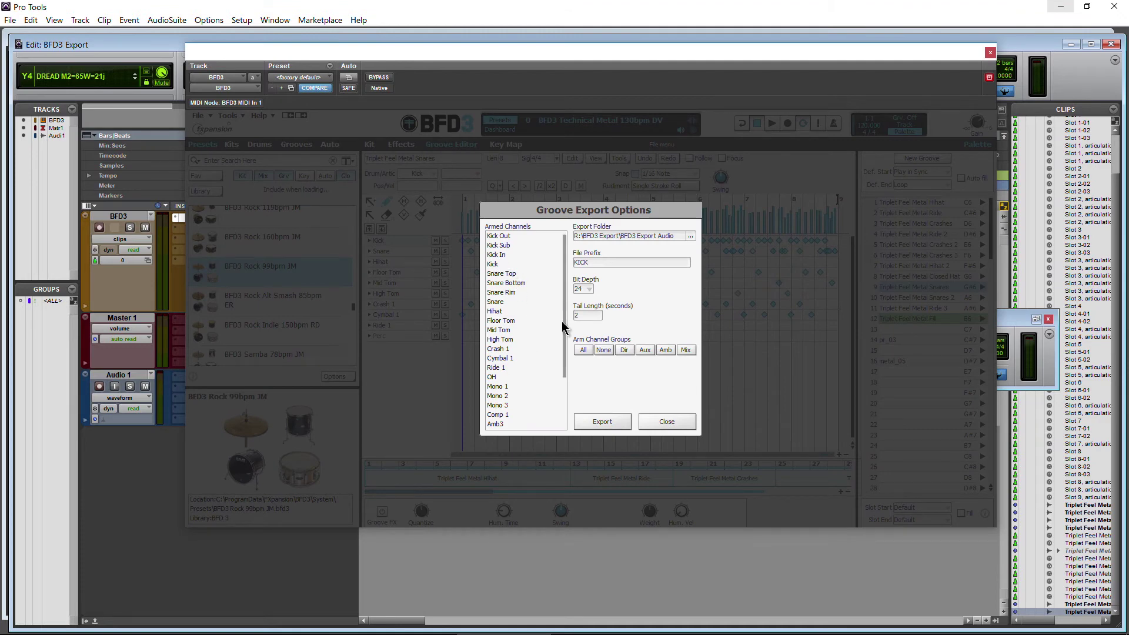
pyautogui.scroll(-2, 561, 341)
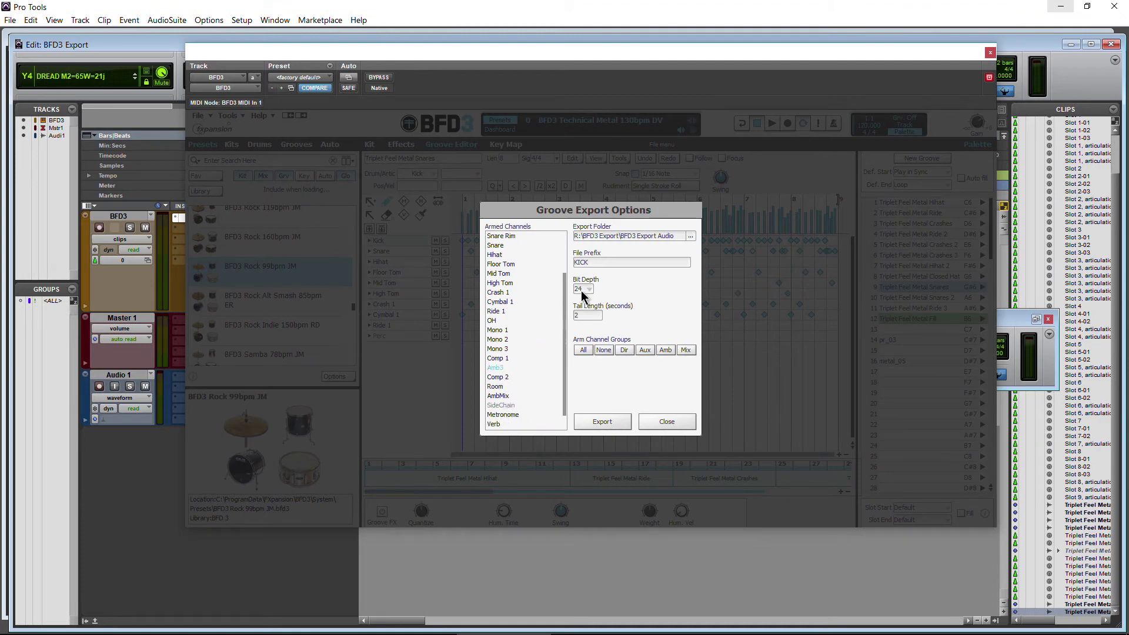
pyautogui.doubleClick(602, 267)
pyautogui.write('AMB')
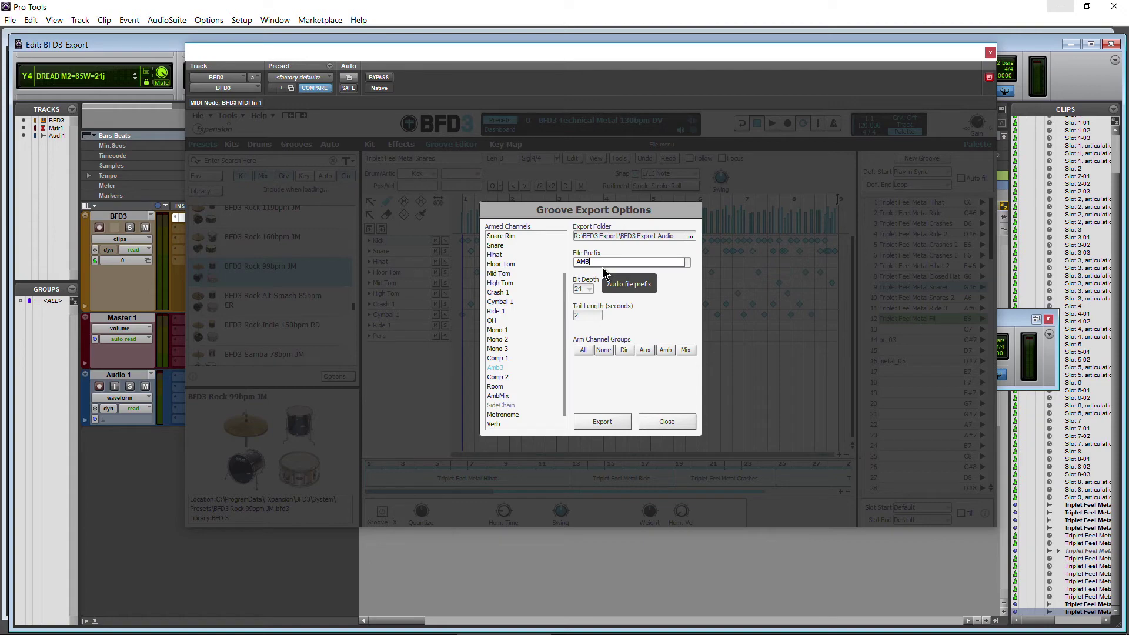
pyautogui.press('Return')
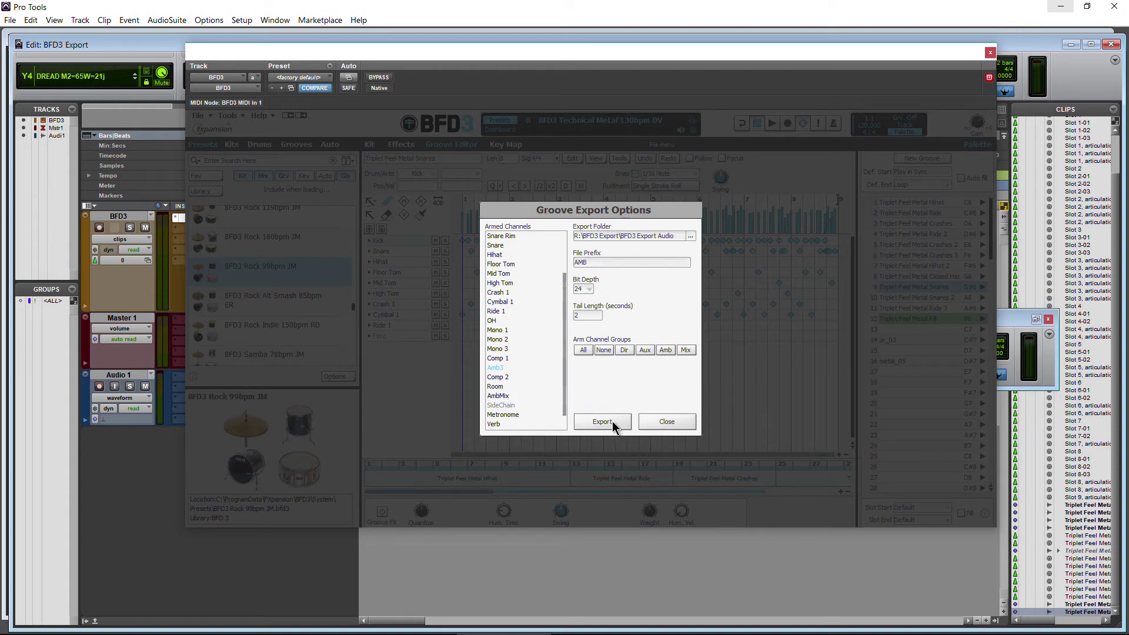
pyautogui.click(606, 422)
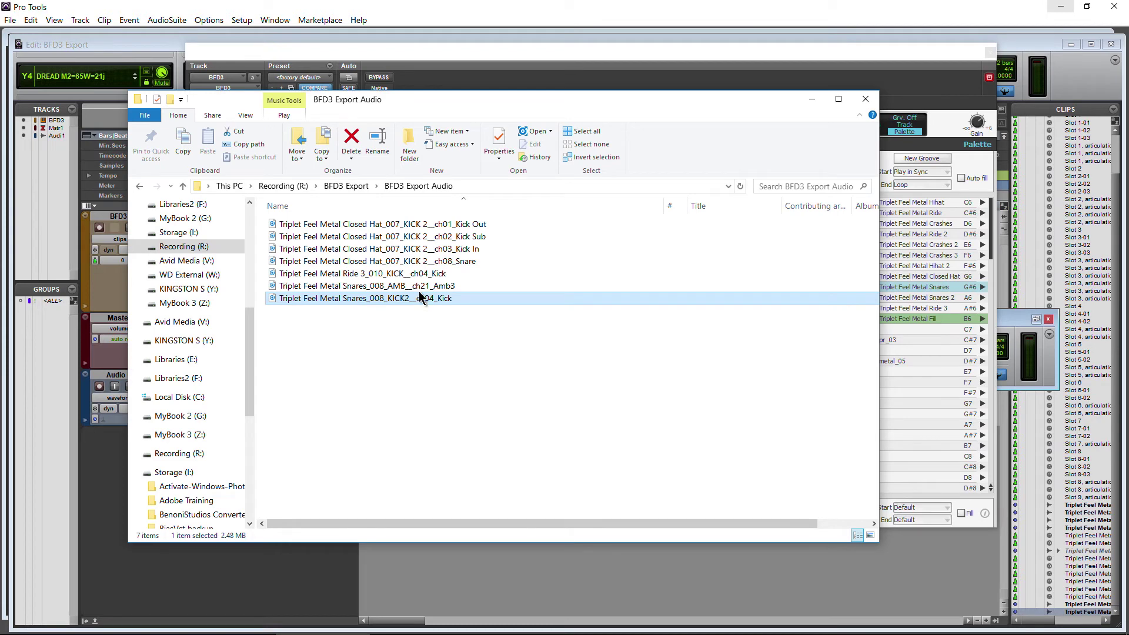
# Import Triplet Feel Metal Snares_008_AMB__ch21_Amb3 from the export folder as a new Pro Tools track and close the BFD3 plug-in window
pyautogui.click(421, 287)
pyautogui.moveTo(444, 288); pyautogui.dragTo(44, 200)
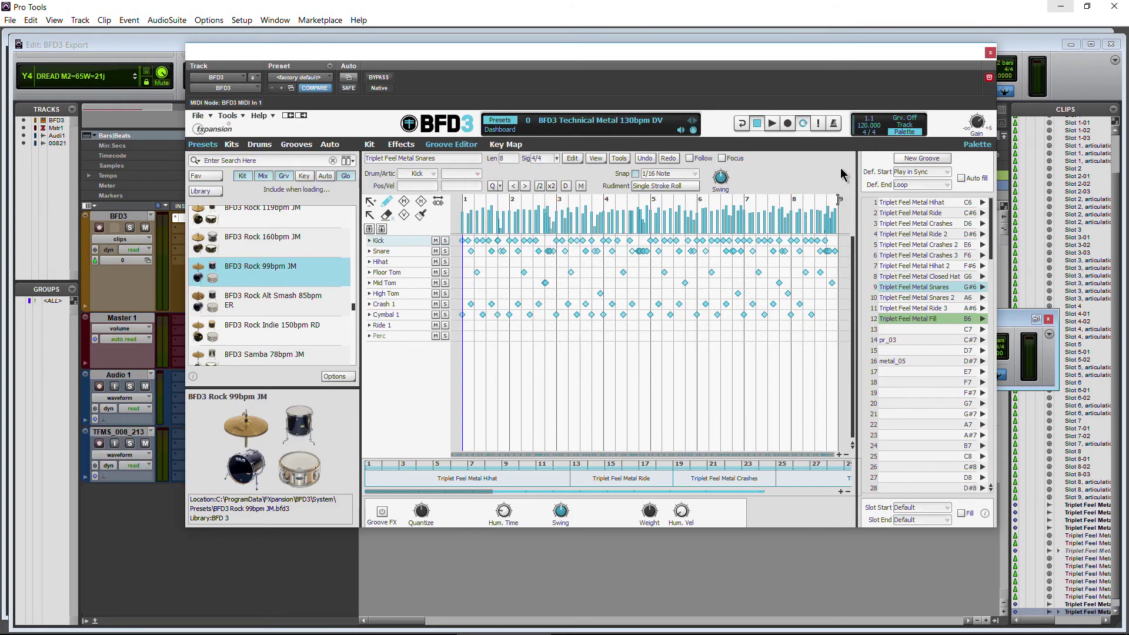
pyautogui.click(990, 52)
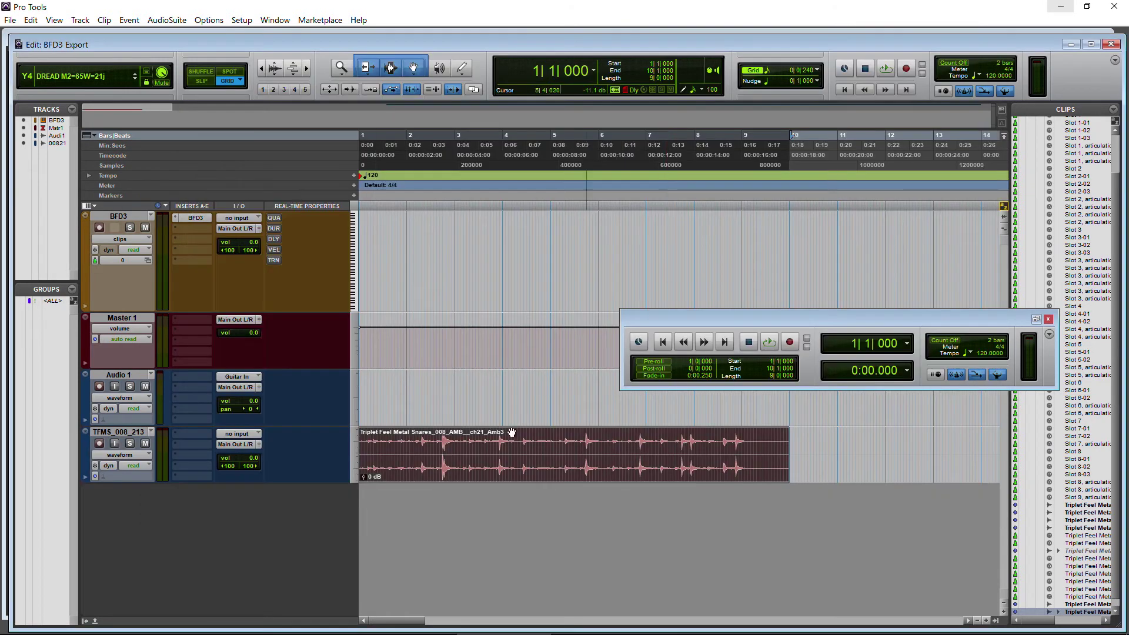
# Select the tail at the end of the imported Amb3 clip and play it from around bar 9
pyautogui.moveTo(750, 436); pyautogui.dragTo(781, 435)
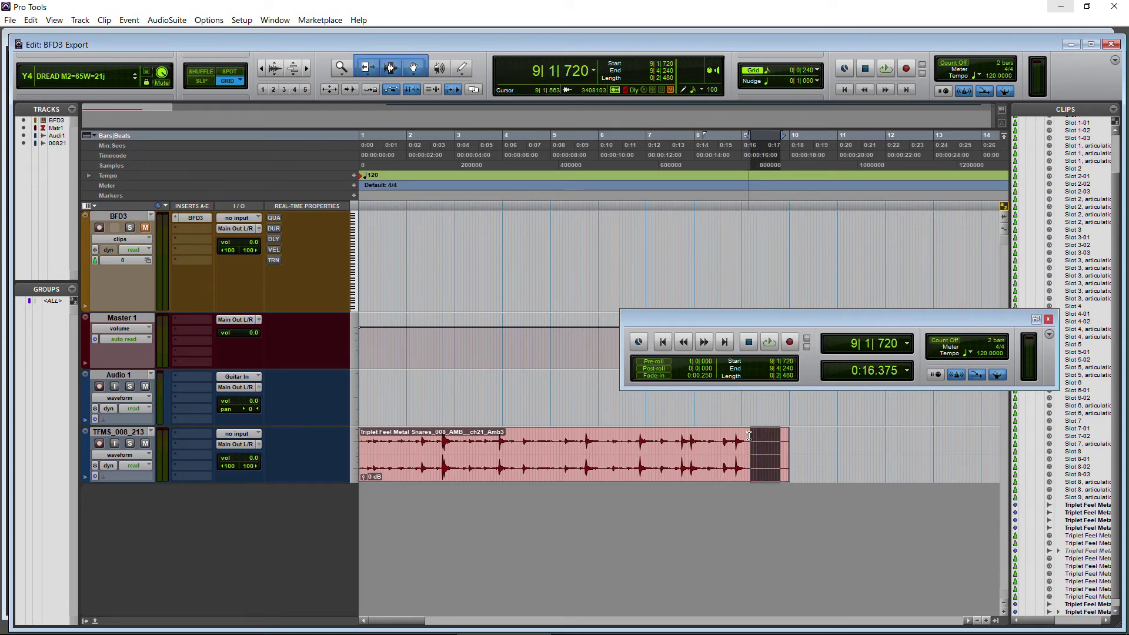
pyautogui.click(748, 436)
pyautogui.press('space')
pyautogui.press('space')
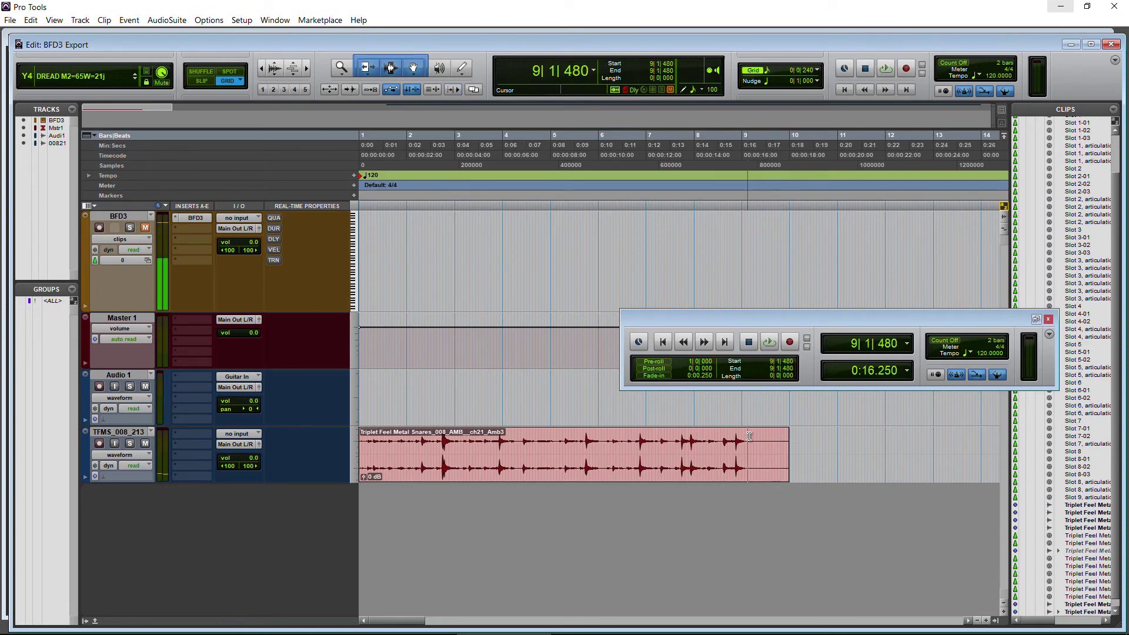
pyautogui.press('space')
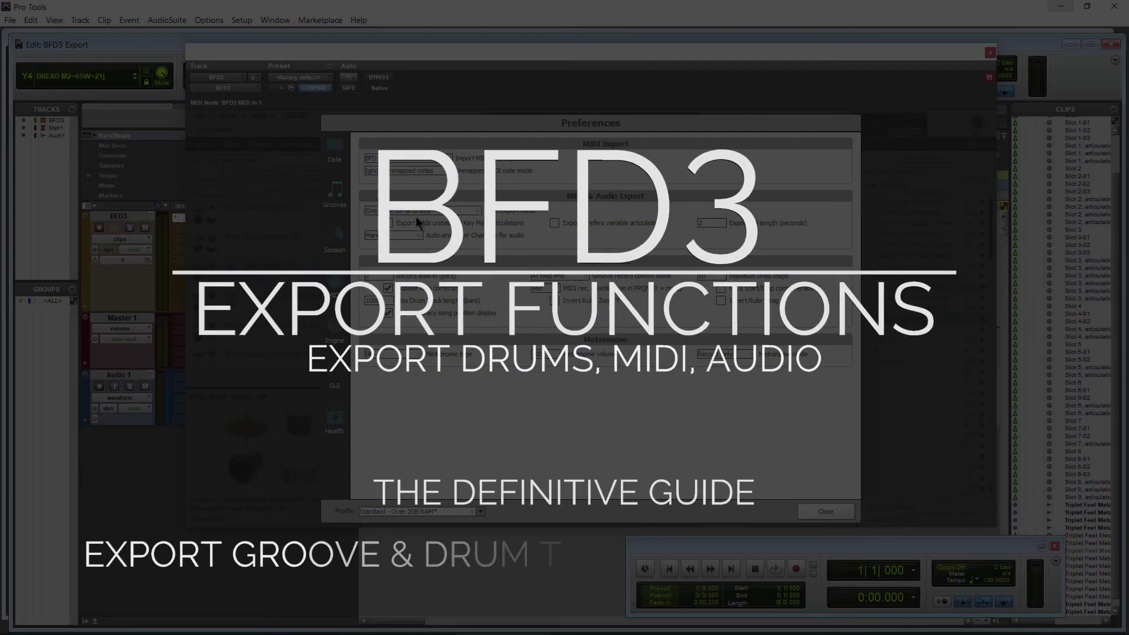
# Set the export tail length to 5 seconds in the BFD3 preferences and close them
pyautogui.doubleClick(710, 223)
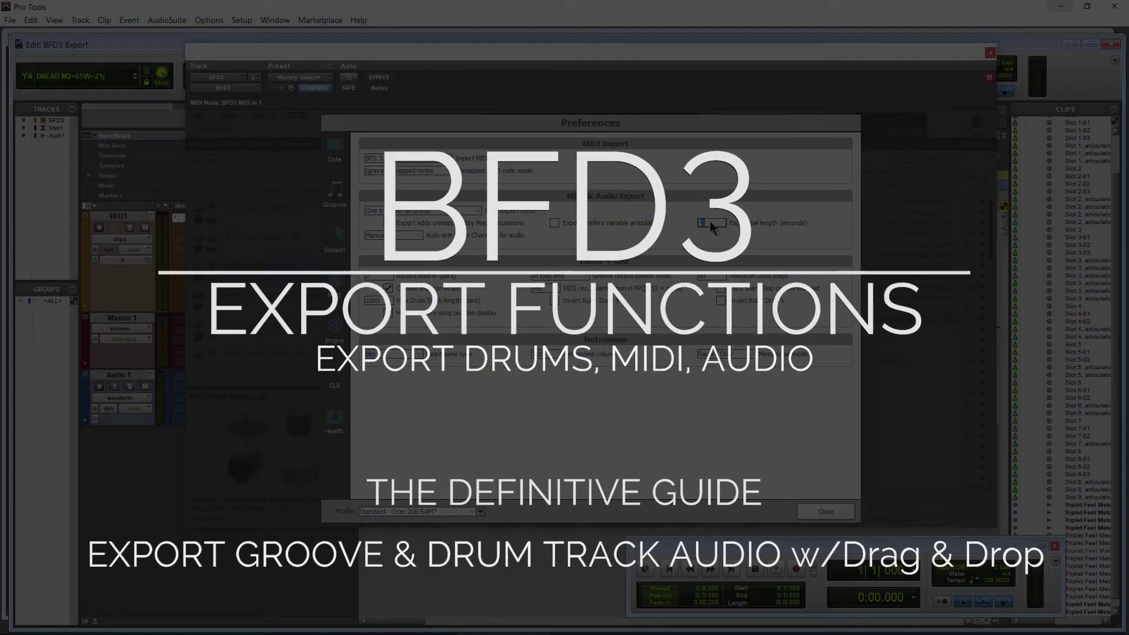
pyautogui.write('5')
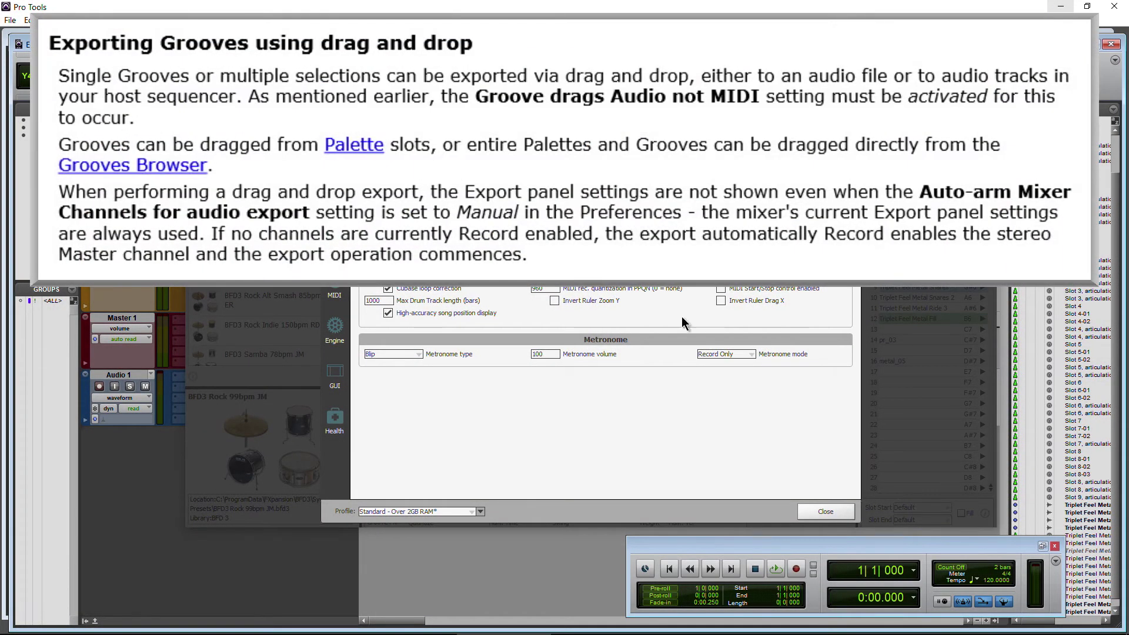
pyautogui.click(825, 511)
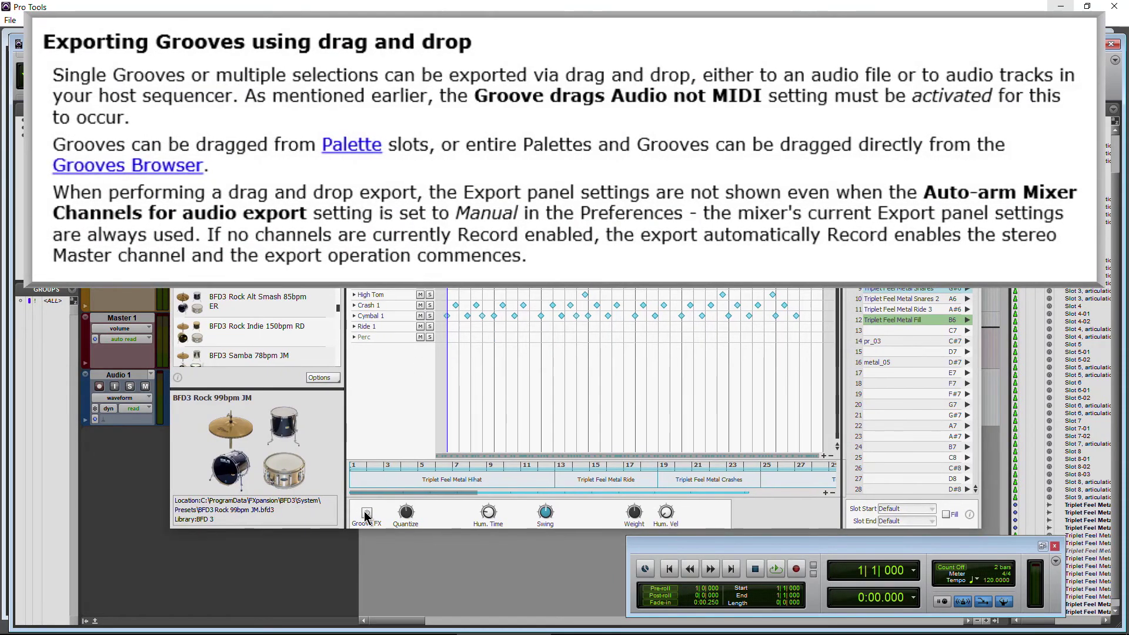
# Show the Kit page with its mixer and raise the Hihat channel's fader to about -14 dB
pyautogui.click(368, 517)
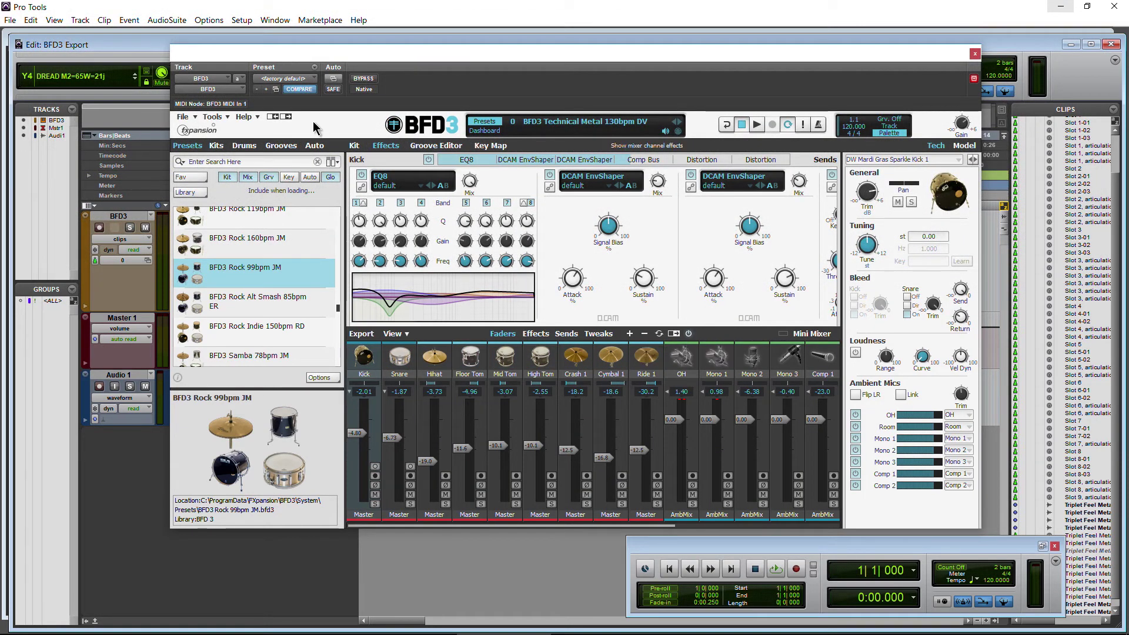
pyautogui.click(353, 147)
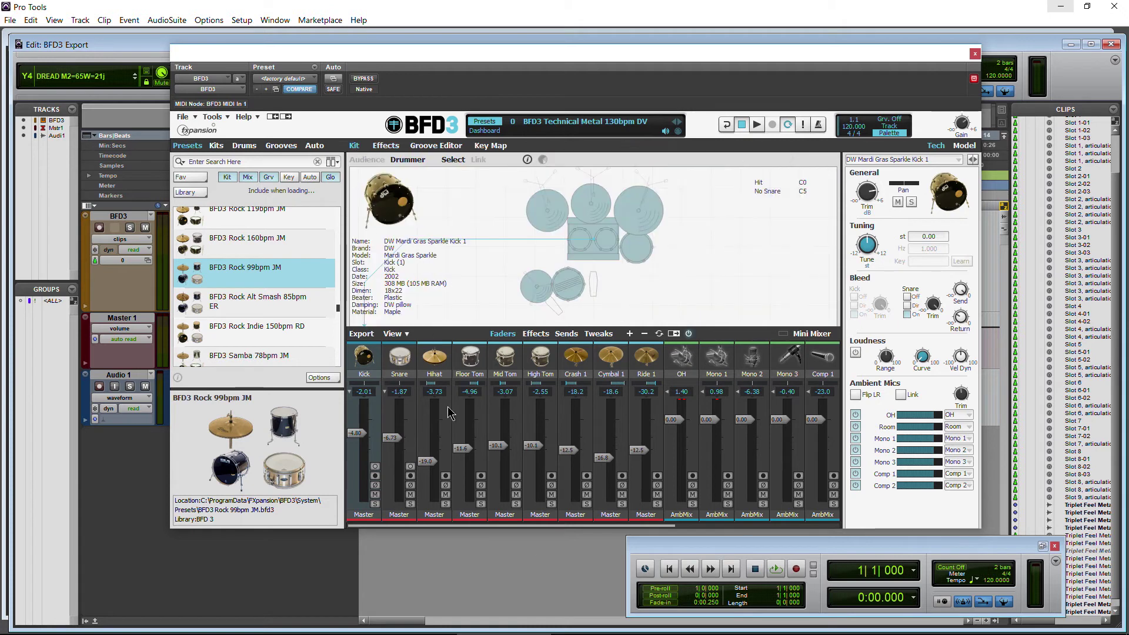
pyautogui.moveTo(456, 525); pyautogui.dragTo(379, 526)
pyautogui.moveTo(416, 460); pyautogui.dragTo(419, 452)
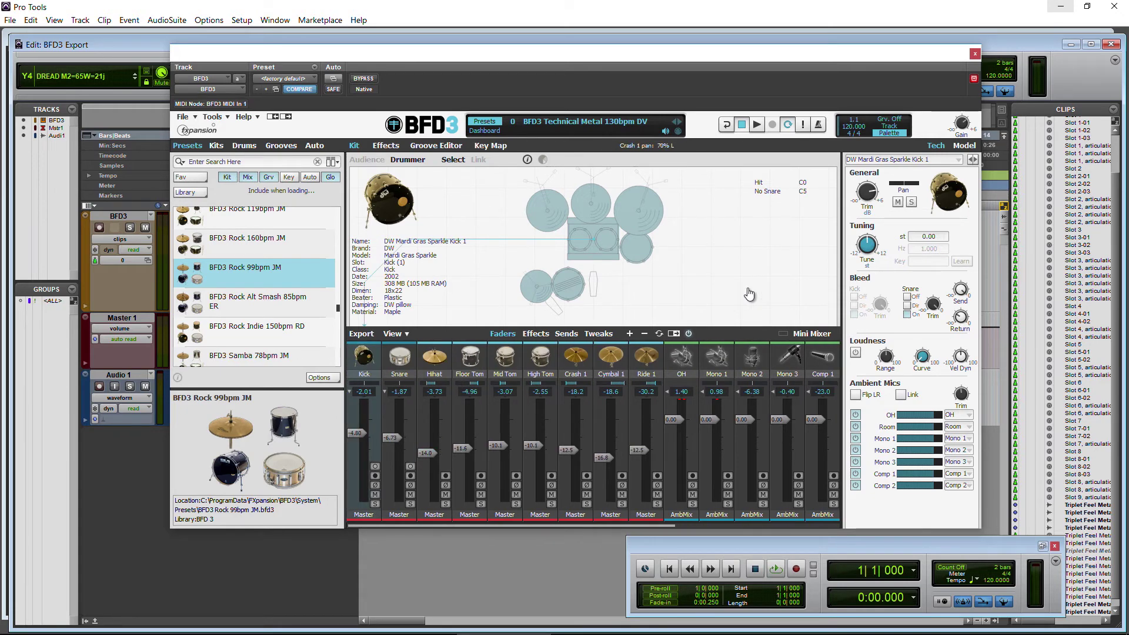
# Return to the Groove Editor, show the Grooves browser and turn off its Drag exports Audio not MIDI option
pyautogui.click(452, 147)
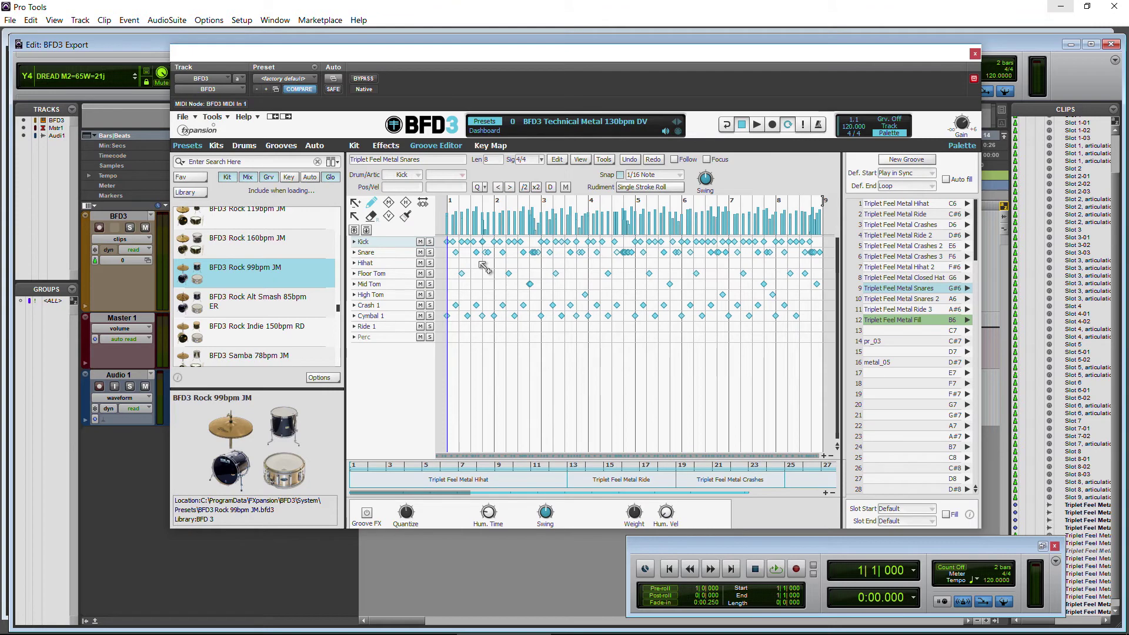
pyautogui.click(281, 145)
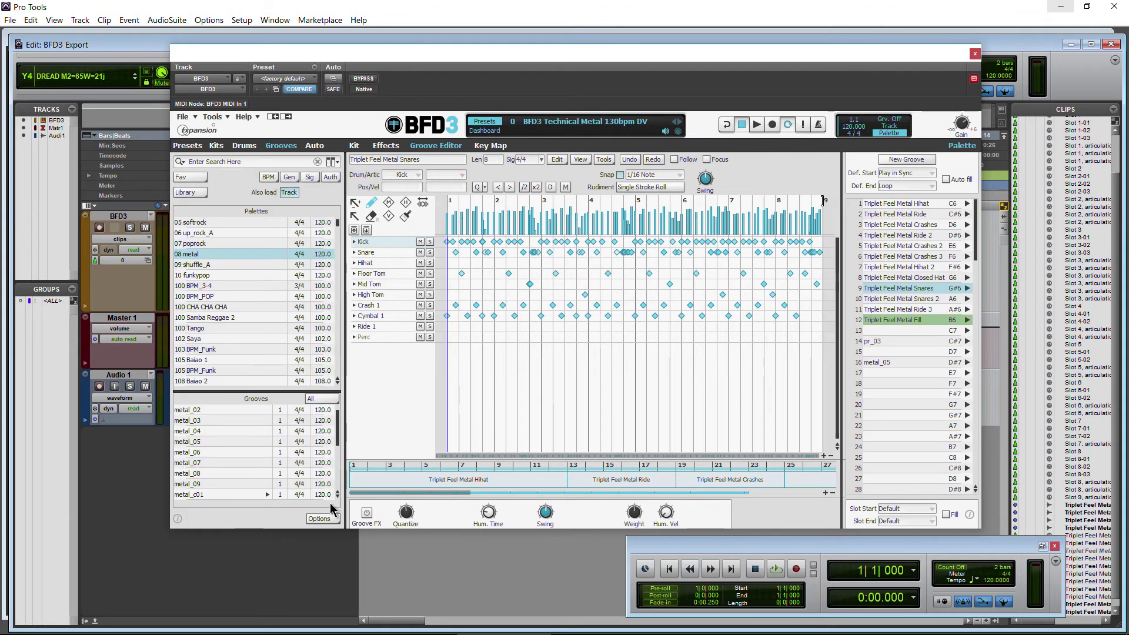
pyautogui.click(321, 519)
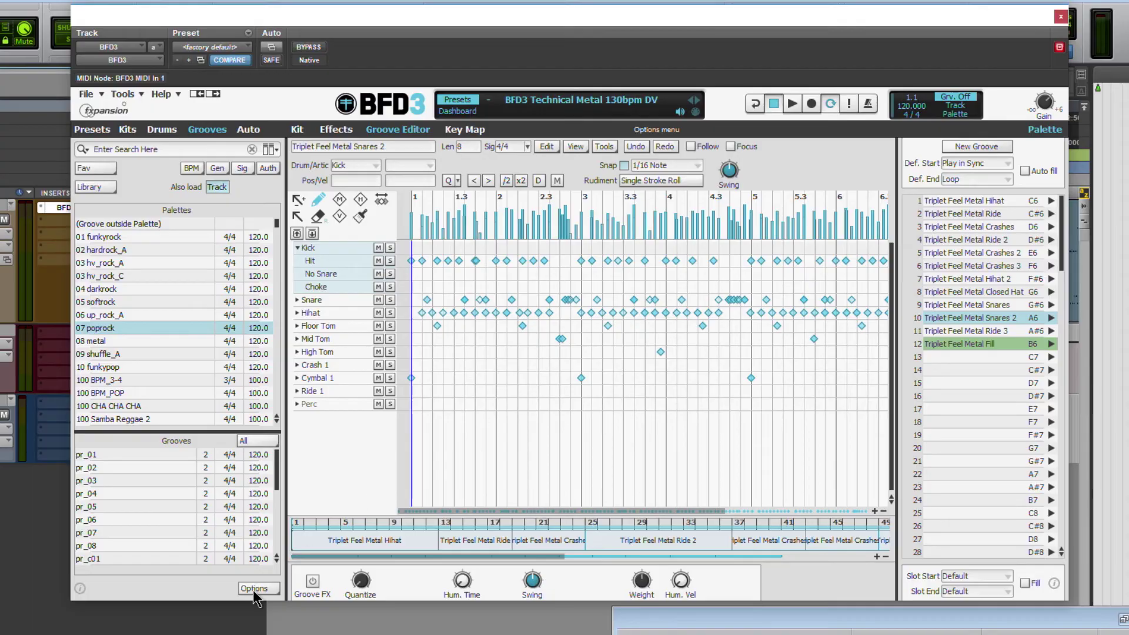
pyautogui.click(319, 519)
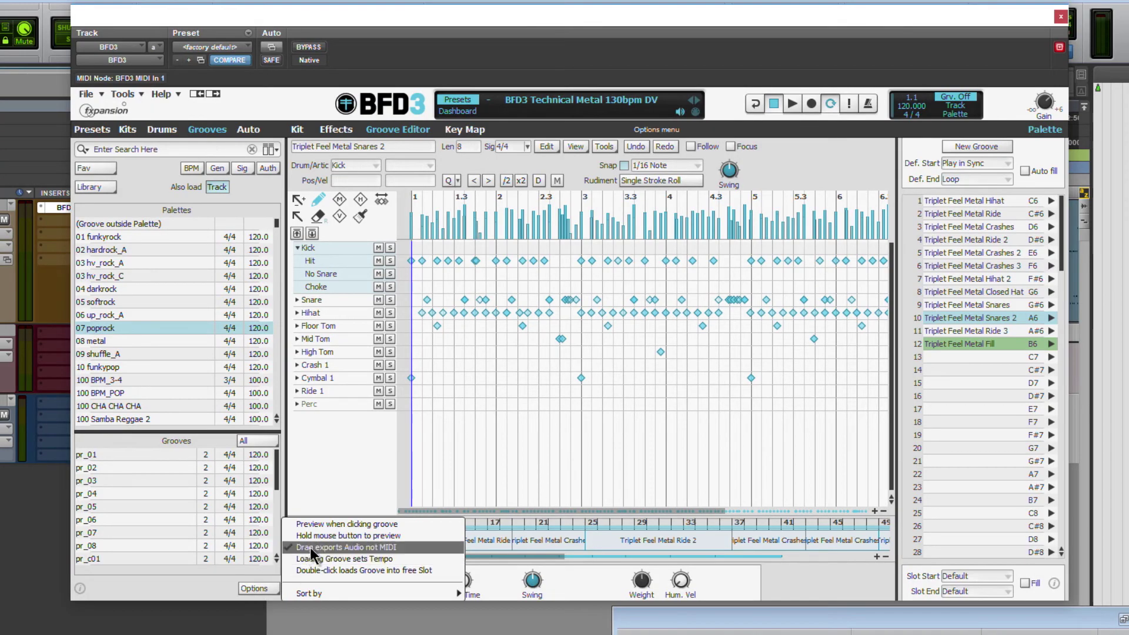
pyautogui.click(311, 548)
# Place the Triplet Feel Metal Hihat 2 groove from the palette as a MIDI clip on the BFD3 track, around bar 562
pyautogui.moveTo(703, 24); pyautogui.dragTo(479, 54)
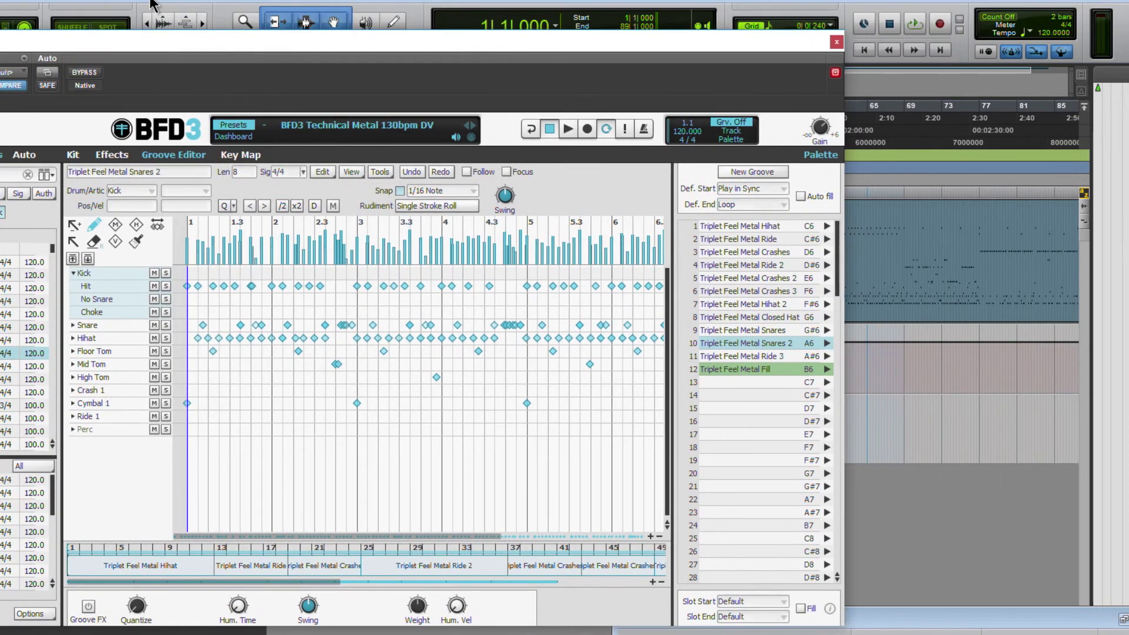
pyautogui.click(147, 21)
pyautogui.click(147, 21)
pyautogui.click(147, 21)
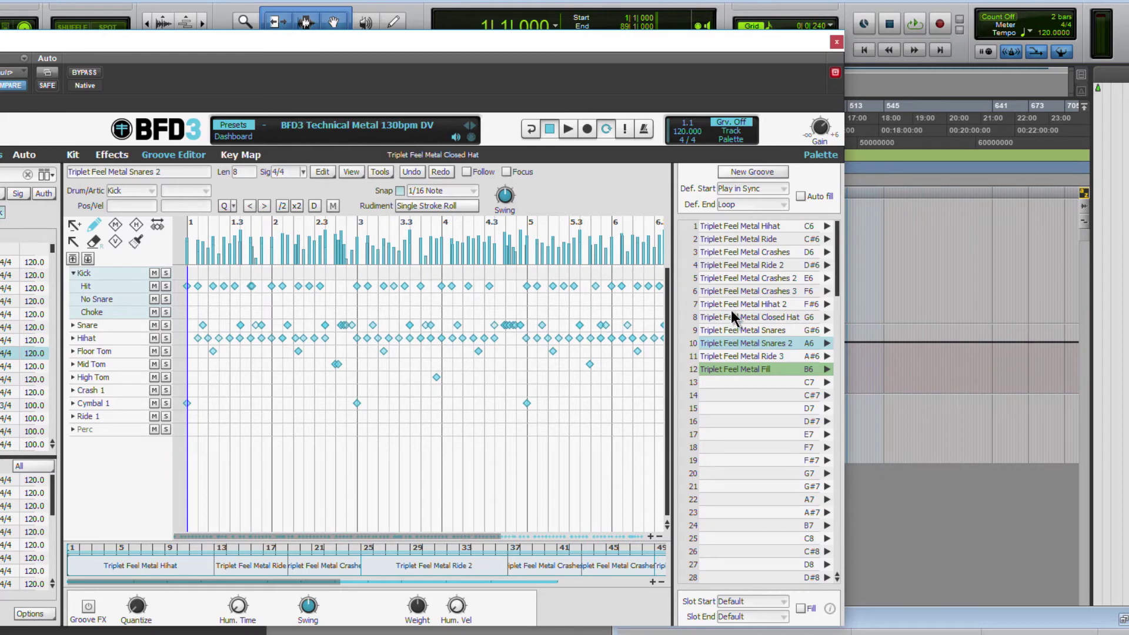
pyautogui.moveTo(737, 304); pyautogui.dragTo(907, 275)
# Turn the Drag exports Audio not MIDI option back on in the Grooves browser
pyautogui.moveTo(518, 42); pyautogui.dragTo(718, 15)
pyautogui.click(228, 587)
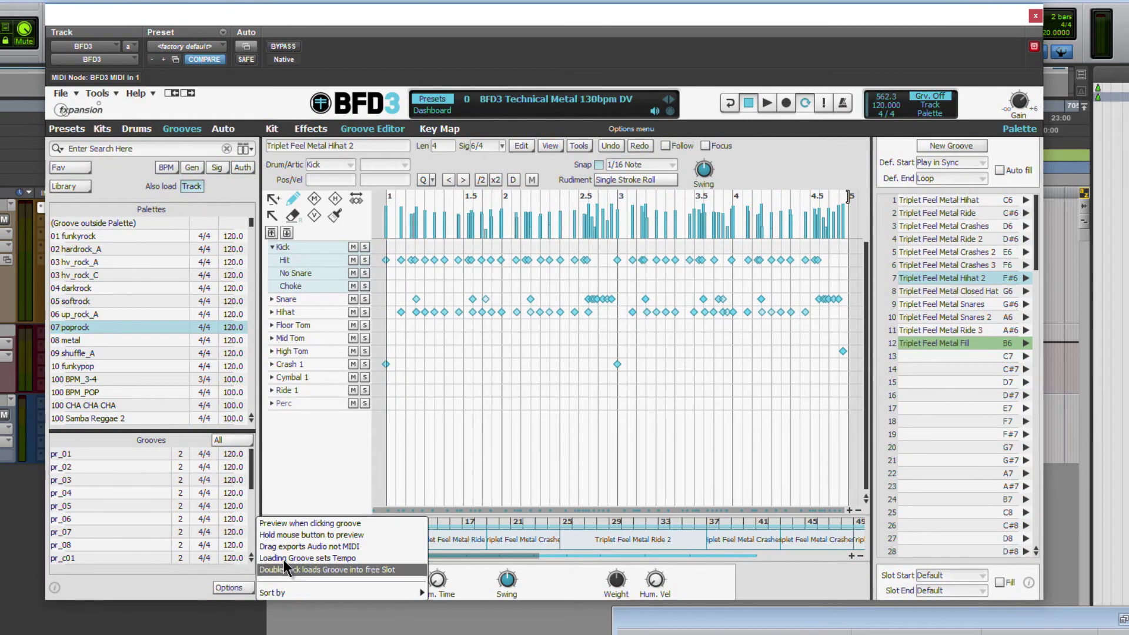
pyautogui.click(315, 547)
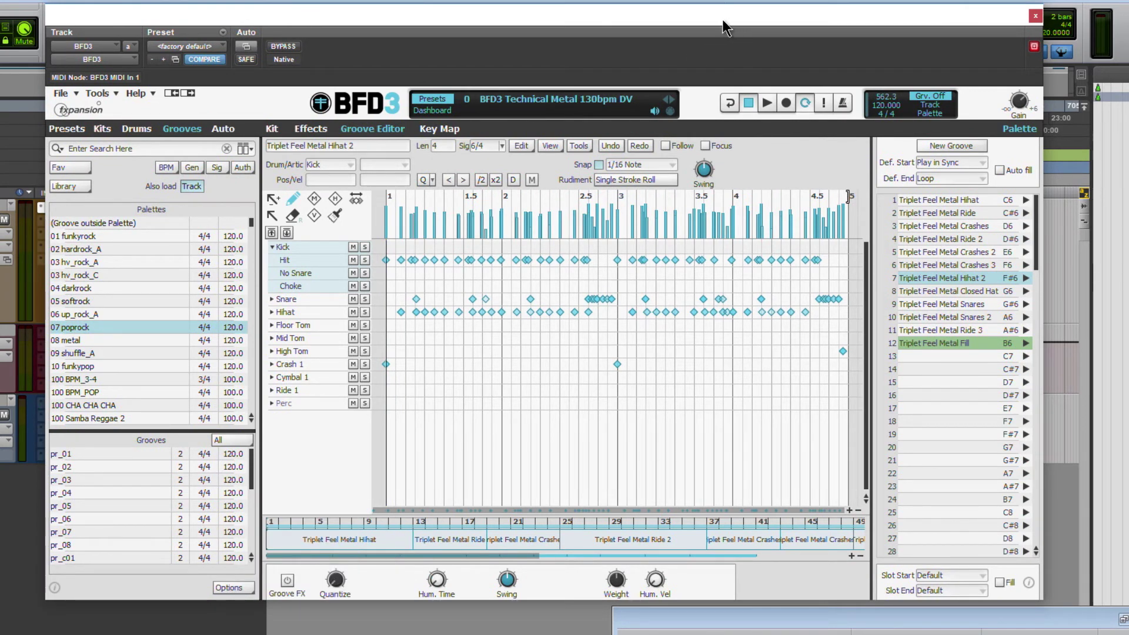
# Export the Triplet Feel Metal Hihat 2 palette groove as audio straight into the Pro Tools Clips list
pyautogui.moveTo(723, 28); pyautogui.dragTo(448, 43)
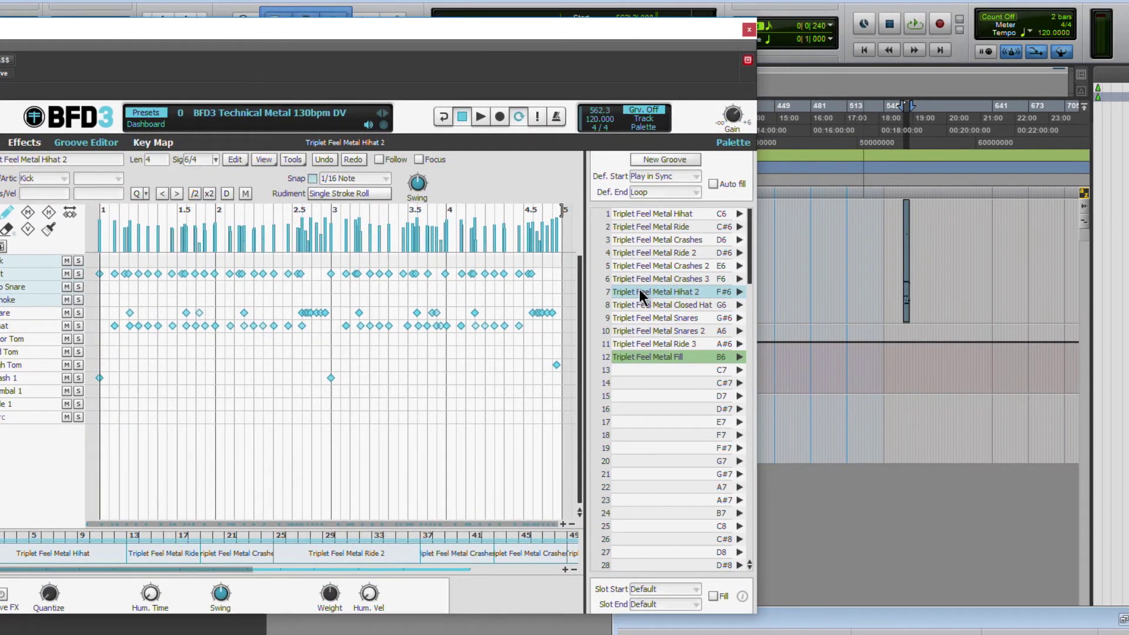
pyautogui.moveTo(639, 289); pyautogui.dragTo(806, 286)
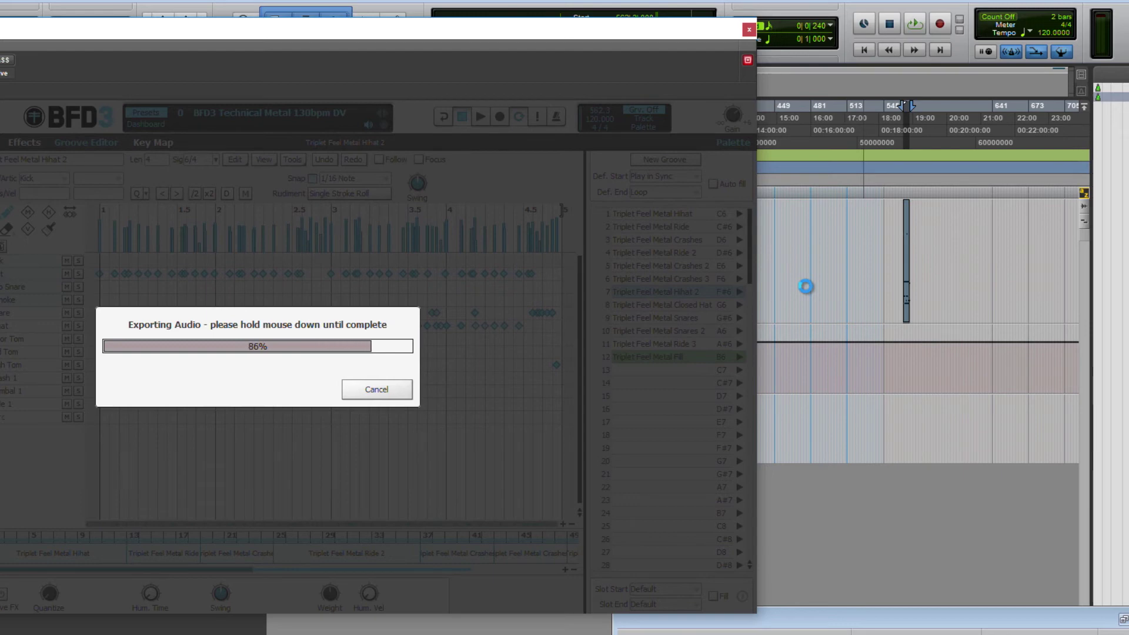
pyautogui.moveTo(806, 287); pyautogui.dragTo(877, 404)
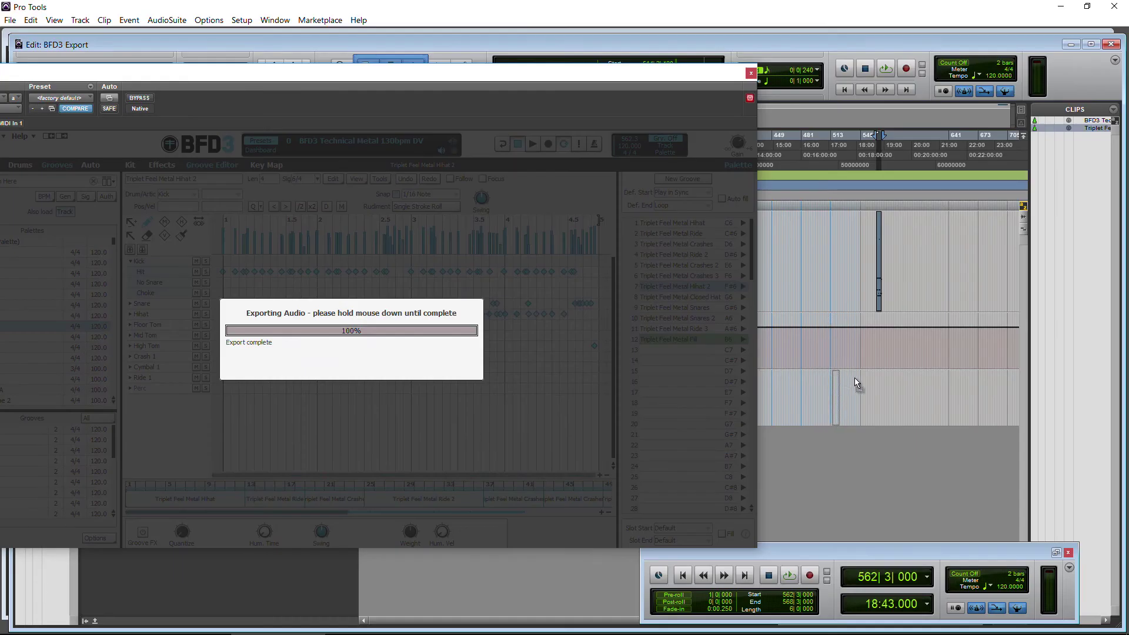
pyautogui.moveTo(814, 382); pyautogui.dragTo(856, 391)
pyautogui.moveTo(969, 399); pyautogui.dragTo(1069, 214)
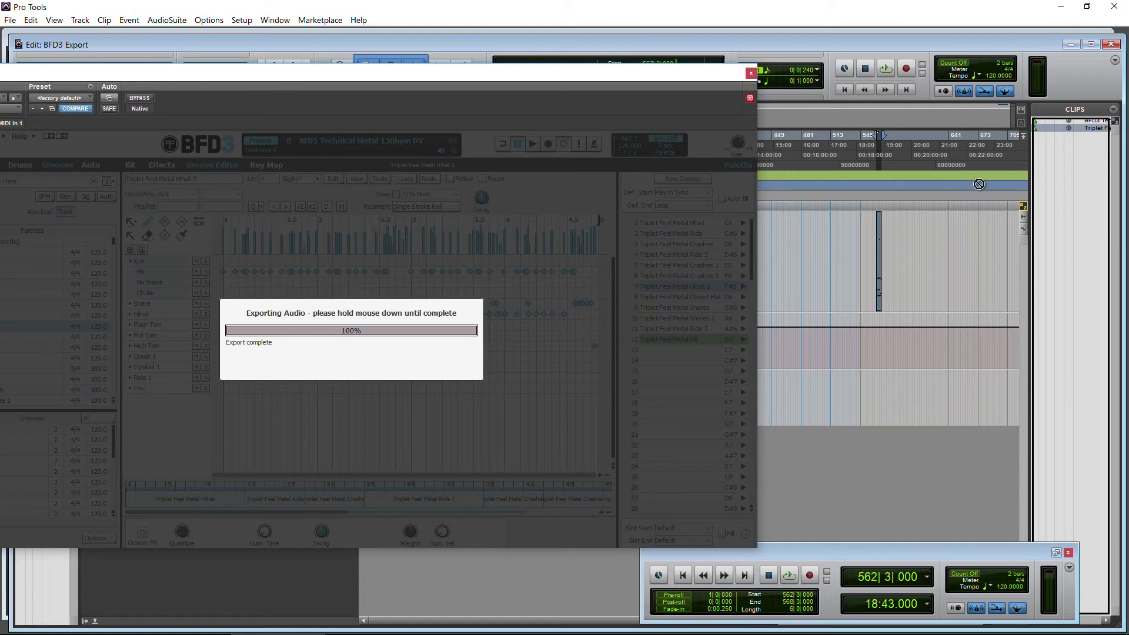
pyautogui.moveTo(979, 184); pyautogui.dragTo(55, 92)
pyautogui.moveTo(604, 141); pyautogui.dragTo(1076, 276)
pyautogui.moveTo(1063, 207); pyautogui.dragTo(1063, 202)
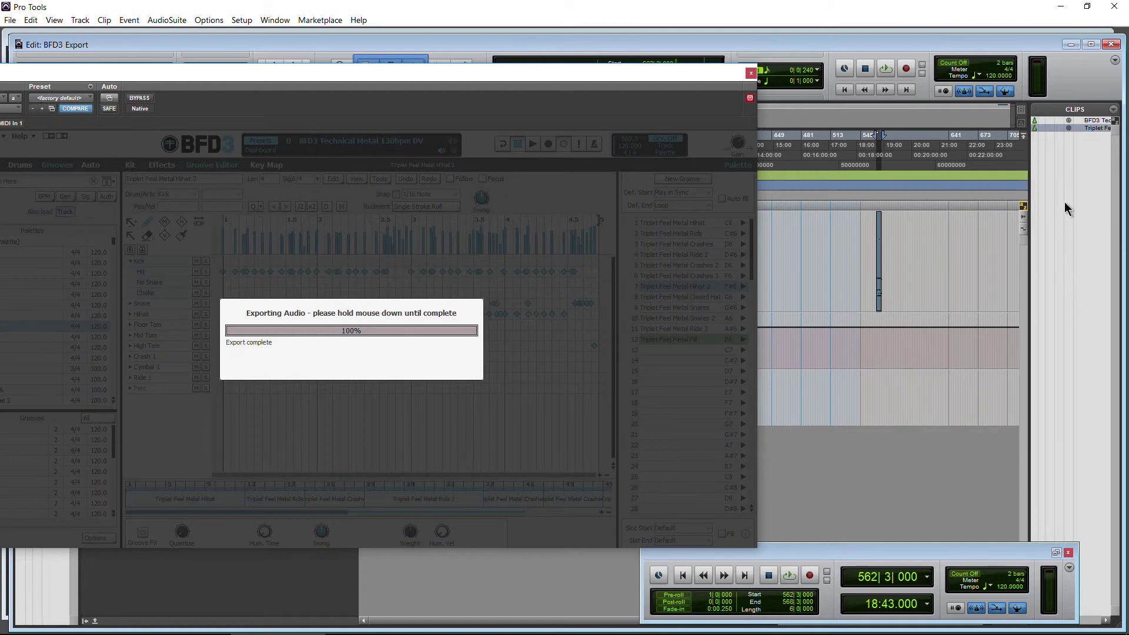
# Close the BFD3 window and place the Triplet Feel Metal Hihat 2_006_Drag__ch29_Master clip on a new stereo track below Audio 1, around bar 40
pyautogui.moveTo(890, 207); pyautogui.dragTo(871, 206)
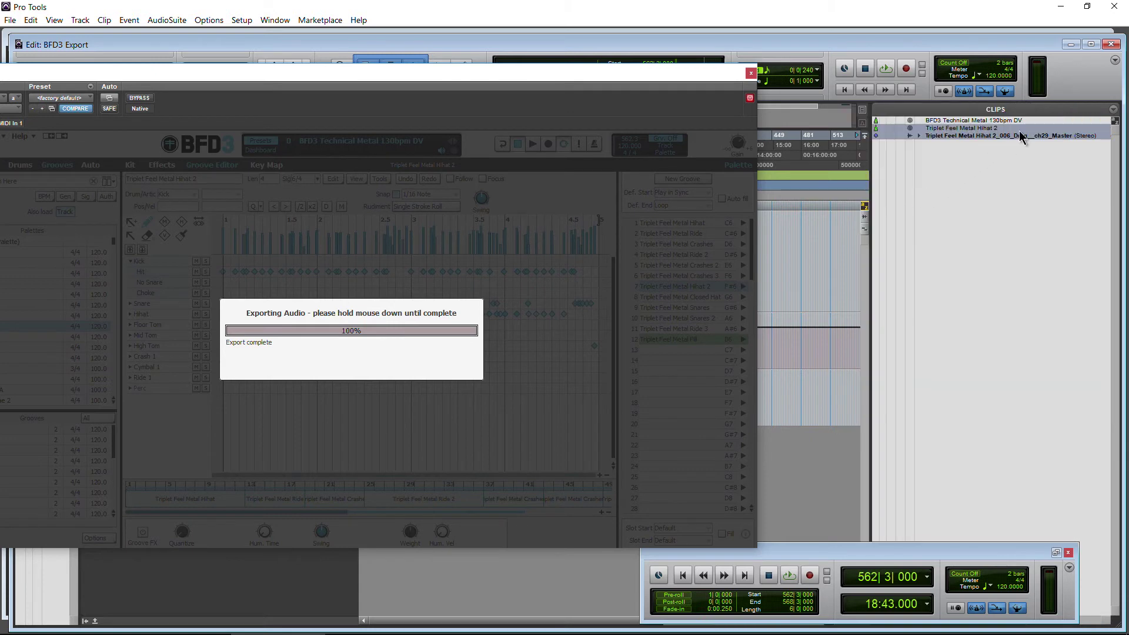
pyautogui.click(749, 74)
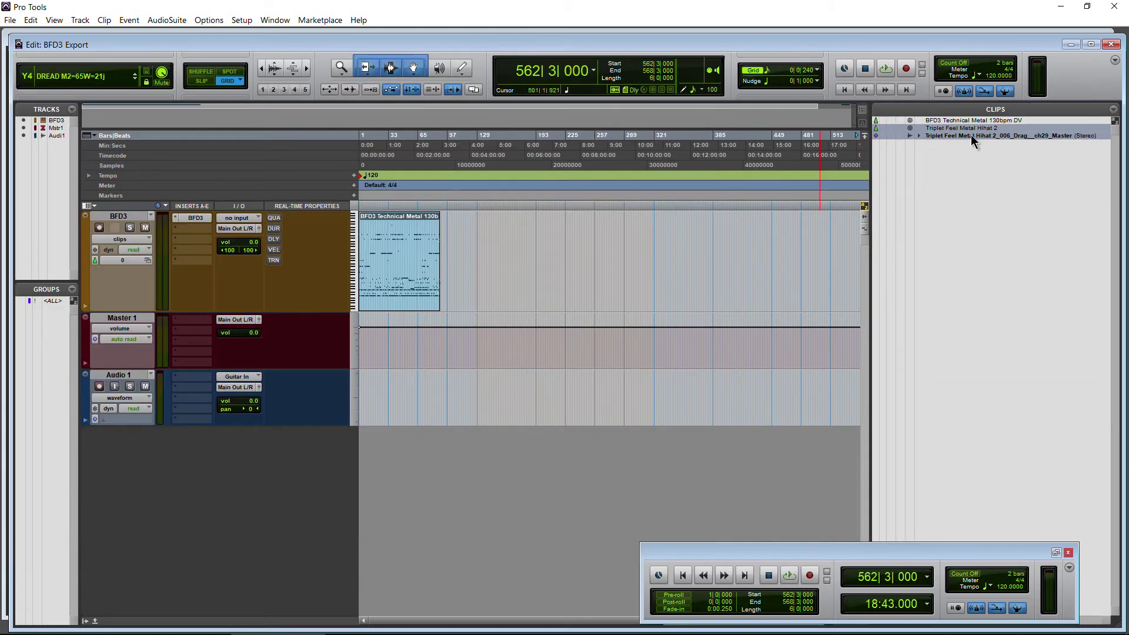
pyautogui.click(986, 162)
pyautogui.click(991, 137)
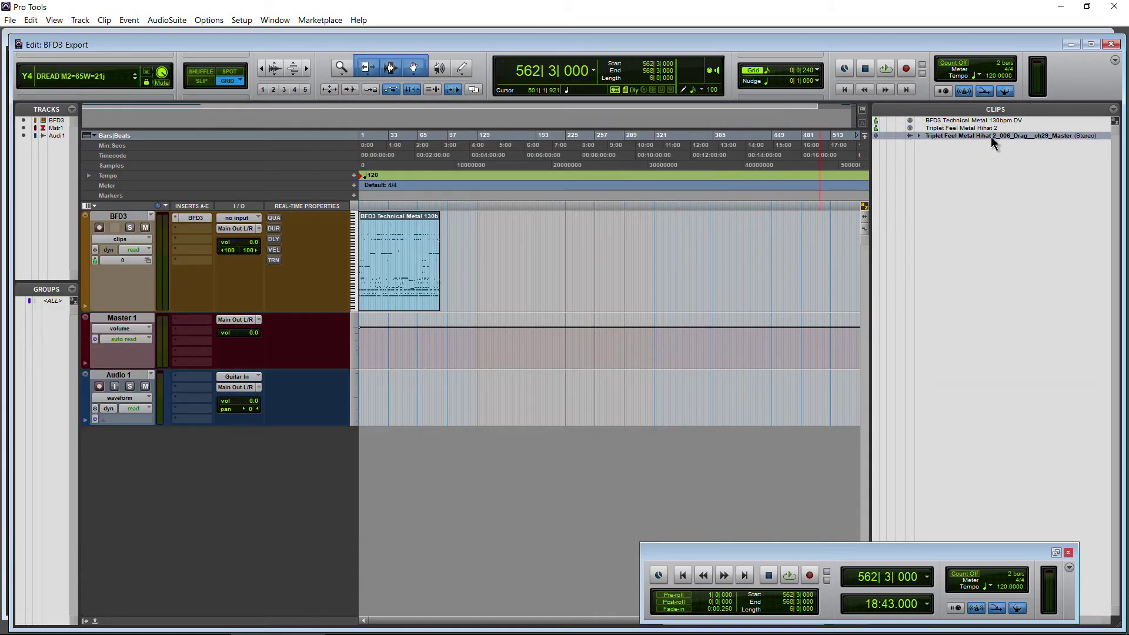
pyautogui.moveTo(848, 174); pyautogui.dragTo(395, 504)
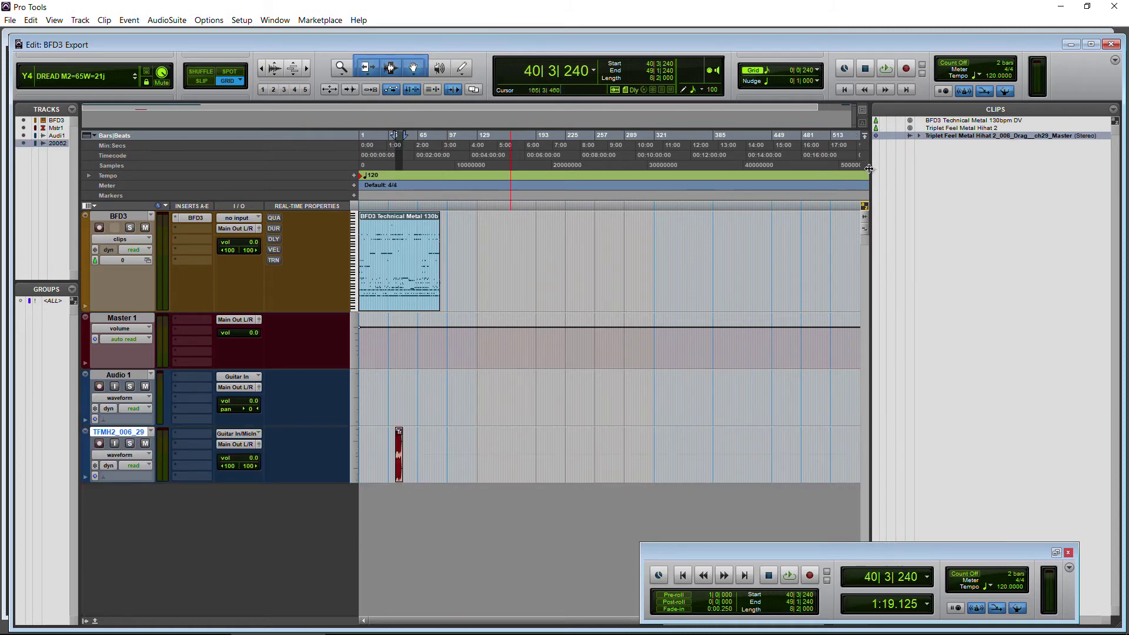
pyautogui.moveTo(869, 169); pyautogui.dragTo(1030, 170)
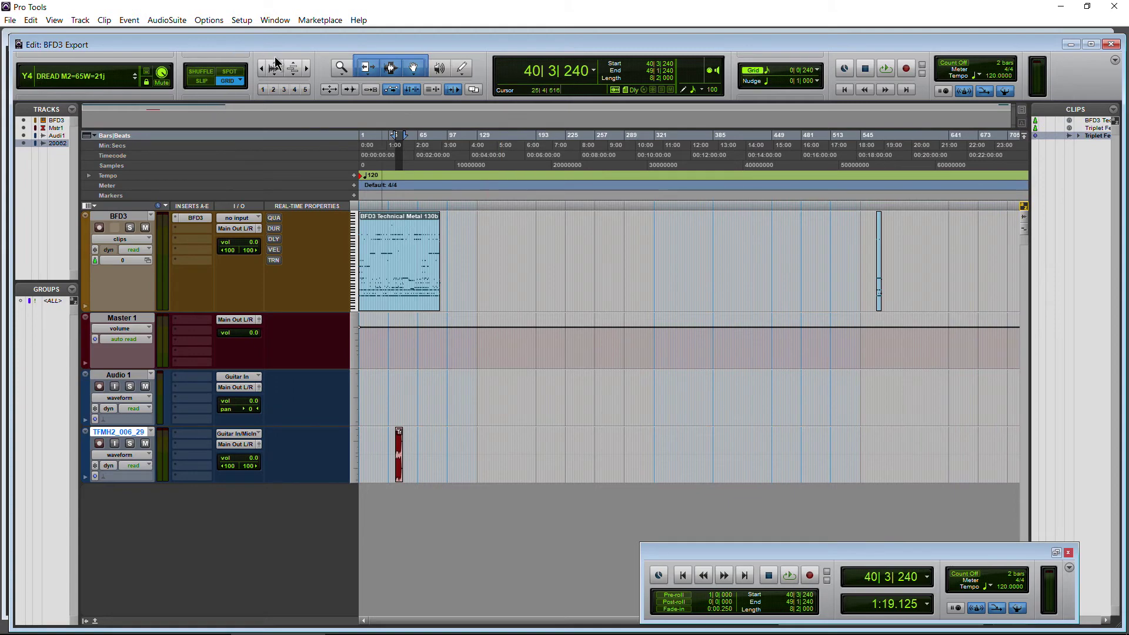
# Move the Triplet Feel Metal Hihat 2 audio clip to around bar 101 and audition it with the BFD3 track muted
pyautogui.moveTo(305, 66); pyautogui.dragTo(426, 87)
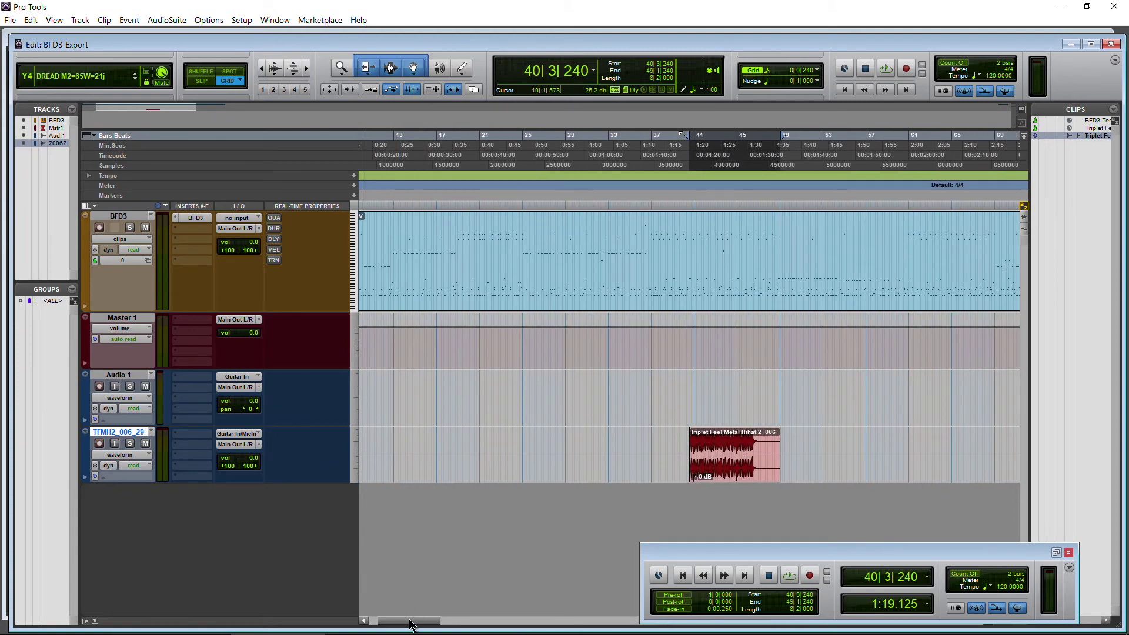
pyautogui.moveTo(410, 625); pyautogui.dragTo(436, 623)
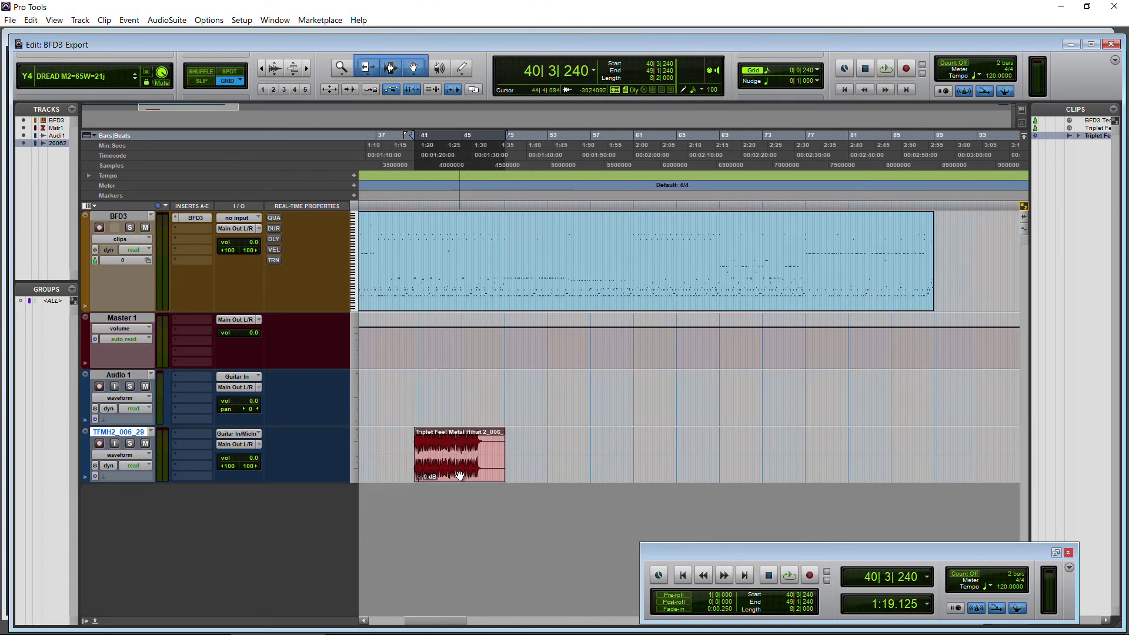
pyautogui.click(460, 475)
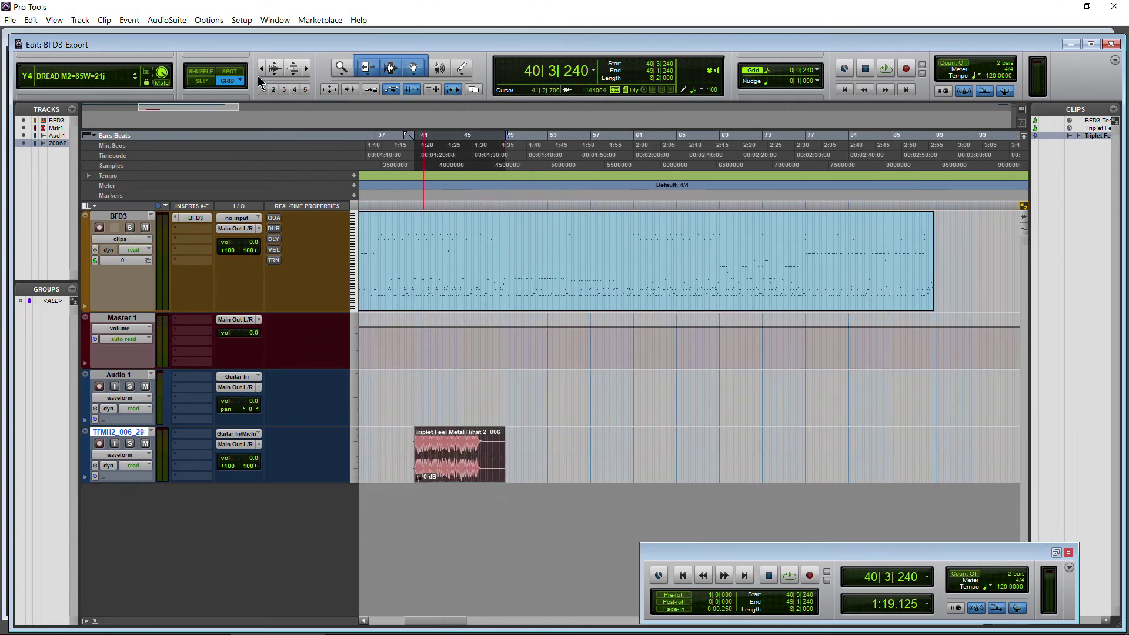
pyautogui.click(261, 69)
pyautogui.moveTo(505, 472); pyautogui.dragTo(699, 472)
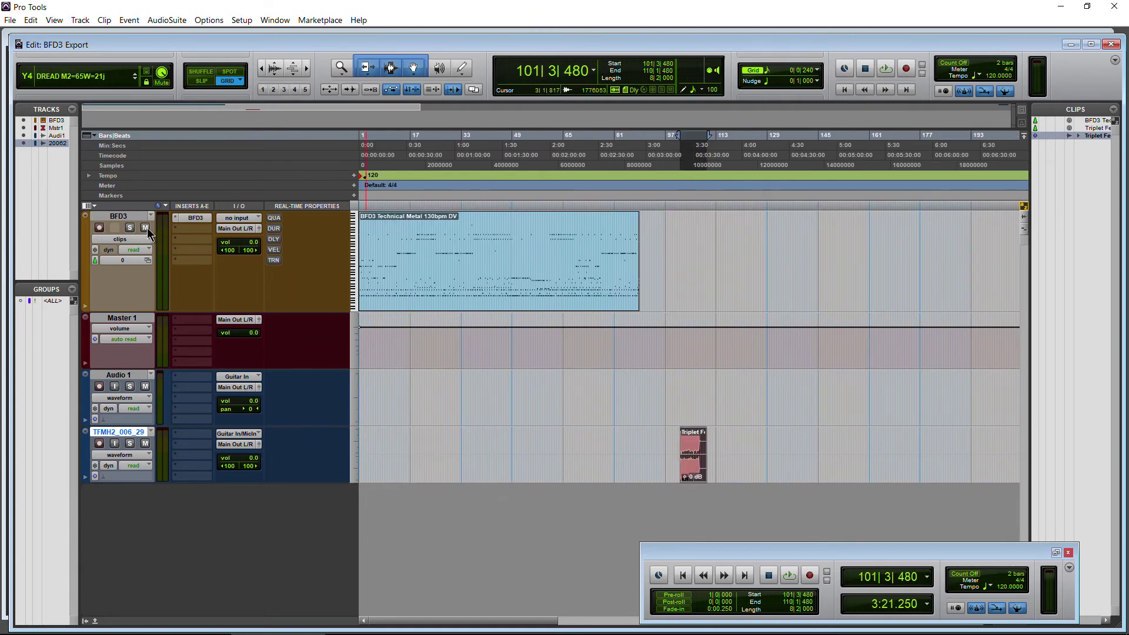
pyautogui.click(145, 228)
pyautogui.press('space')
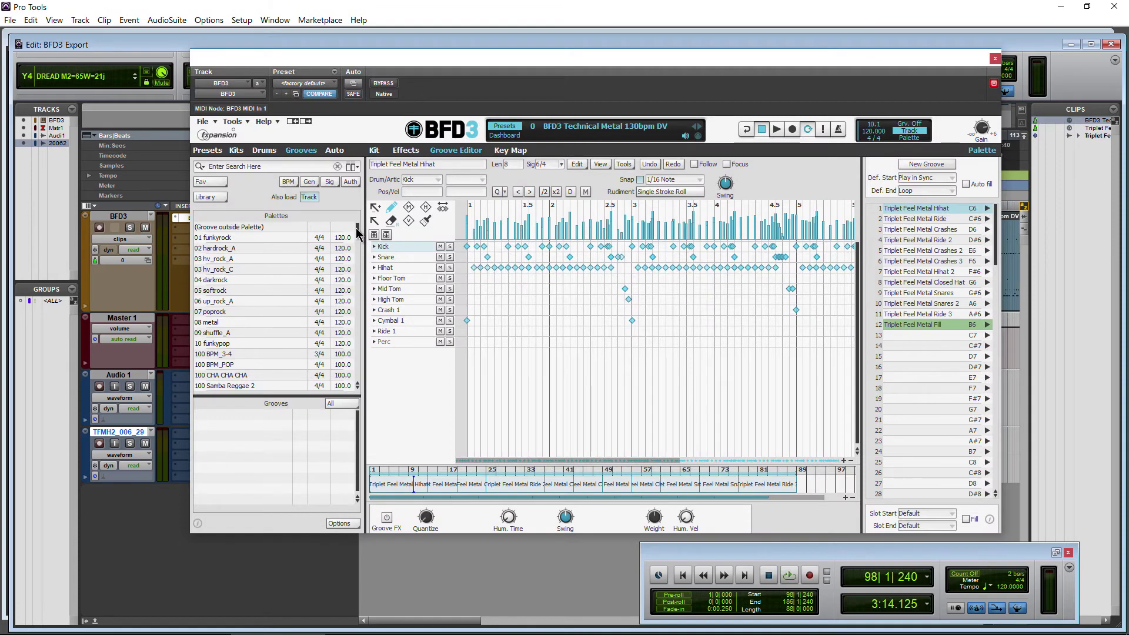
# Preview the grooves 115 Basic Jazz 3_3, 3_5 and 3_6 in the 115 Basic Jazz 3 palette, with groove playback set to Grv. Off
pyautogui.scroll(-5, 357, 231)
pyautogui.click(259, 291)
pyautogui.click(239, 436)
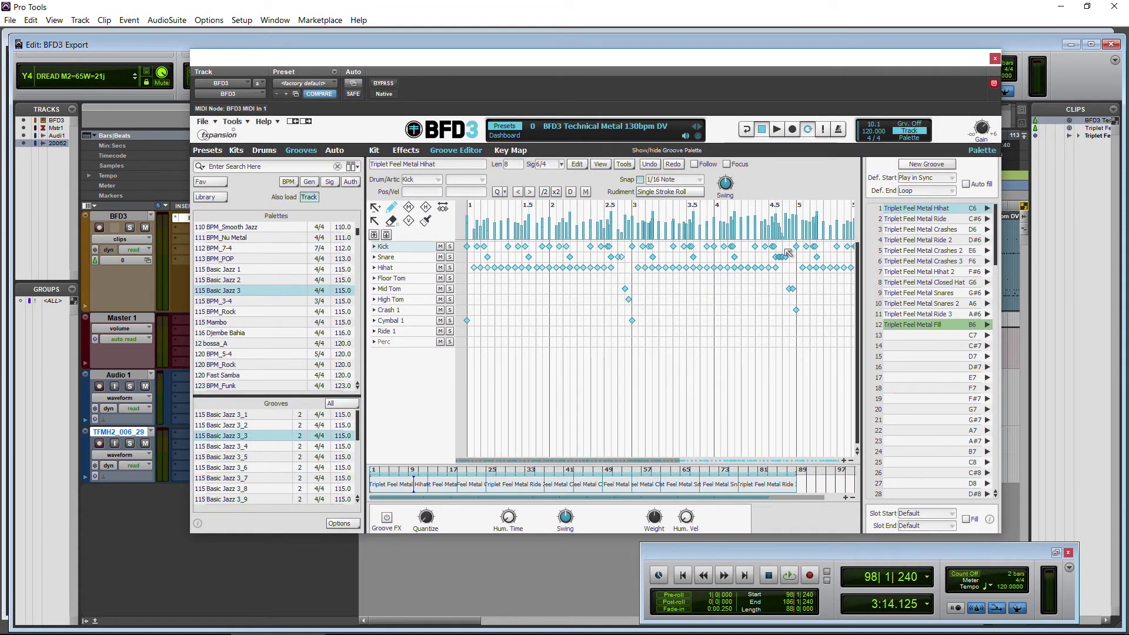
pyautogui.click(287, 436)
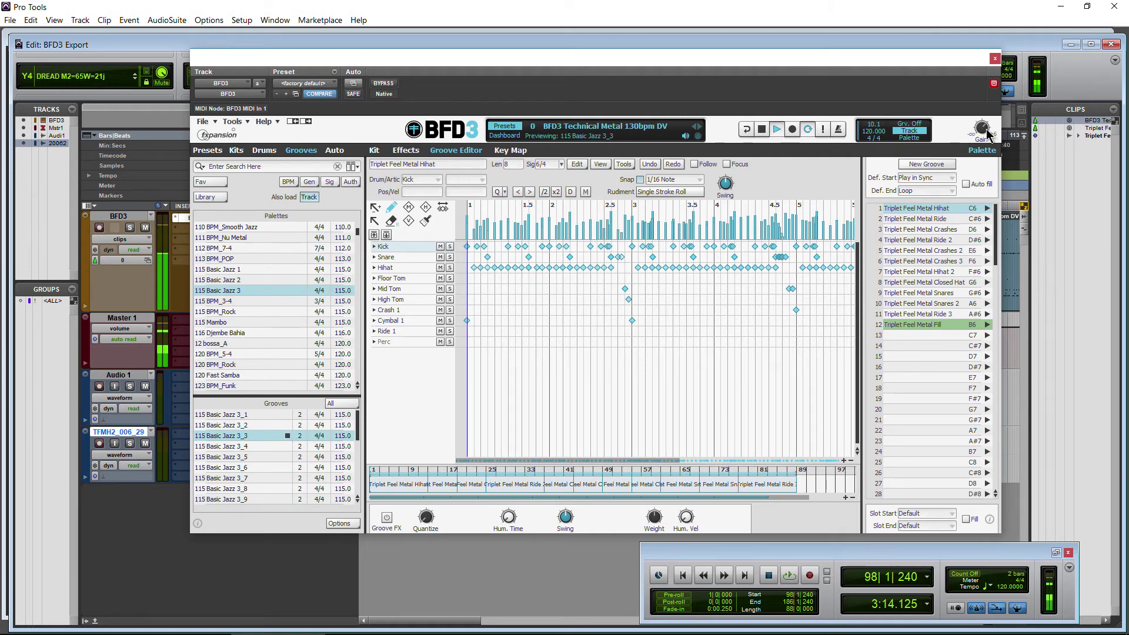
pyautogui.click(299, 457)
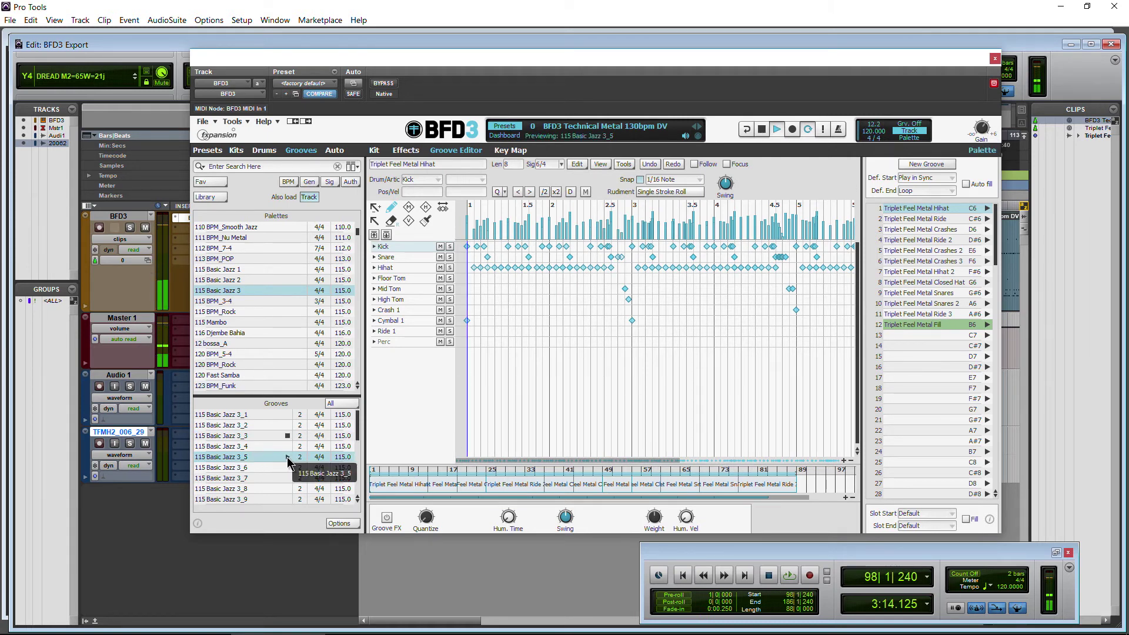
pyautogui.click(287, 457)
pyautogui.click(288, 457)
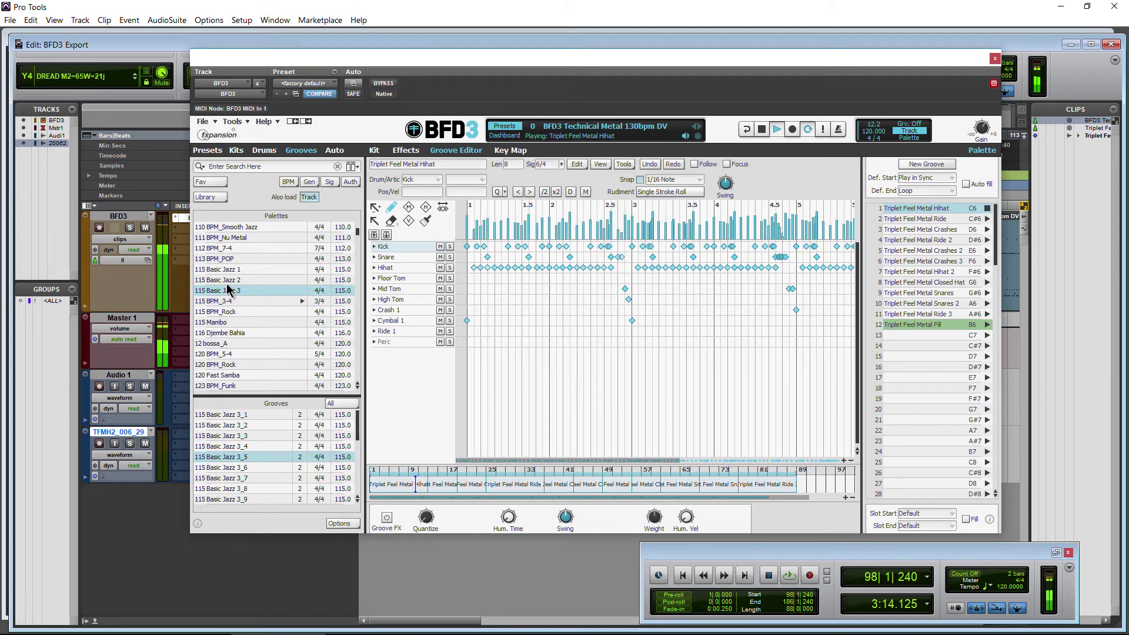
pyautogui.click(783, 125)
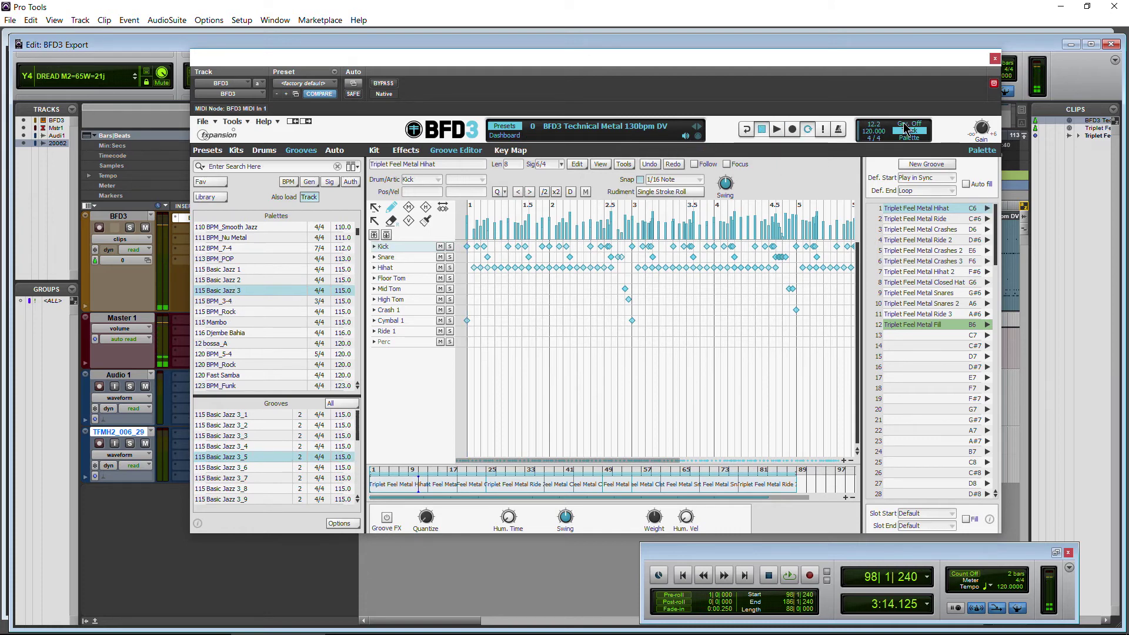
pyautogui.click(287, 468)
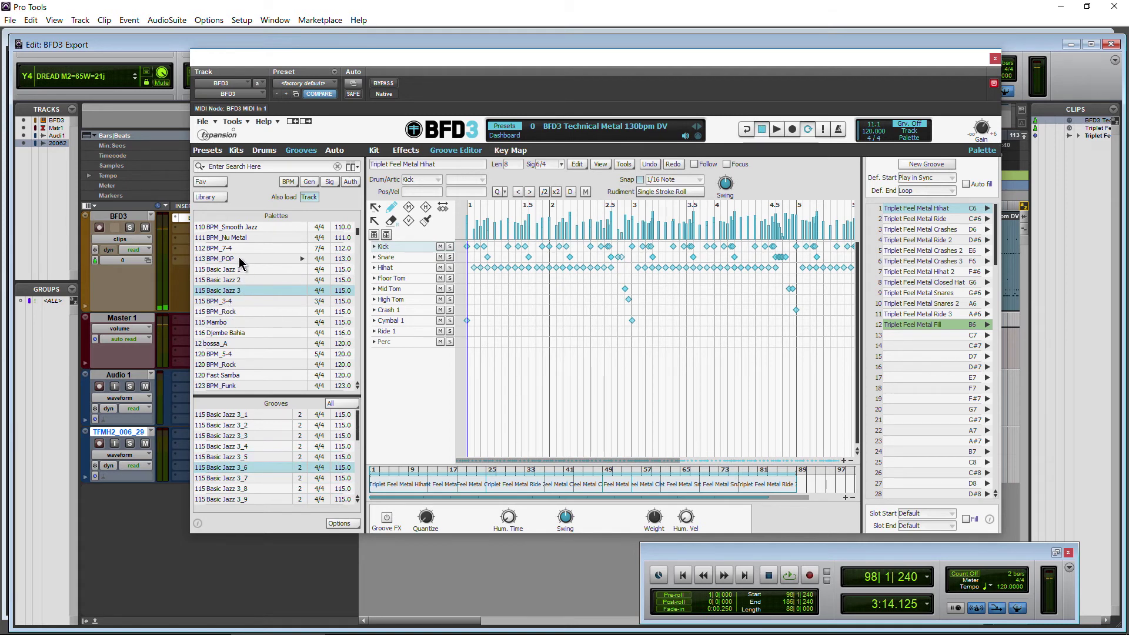
# Preview grooves in the 111 BPM_Nu Metal palette, select 111 BPM_Nu Metal_HH3 and check the Drag exports Audio not MIDI option
pyautogui.click(244, 238)
pyautogui.click(268, 447)
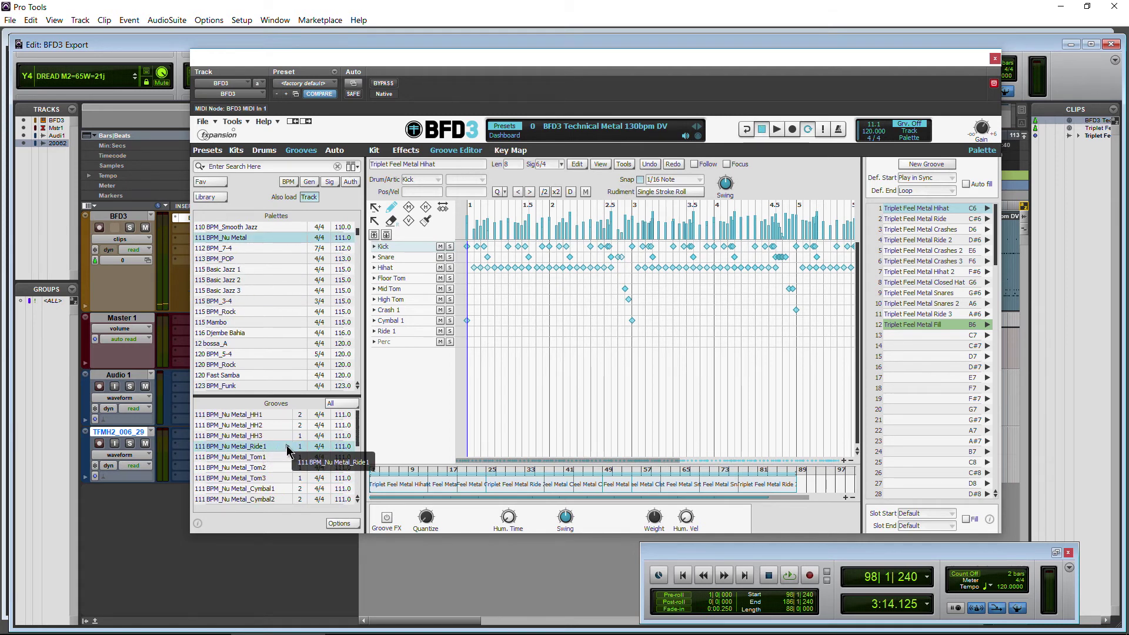
pyautogui.click(288, 436)
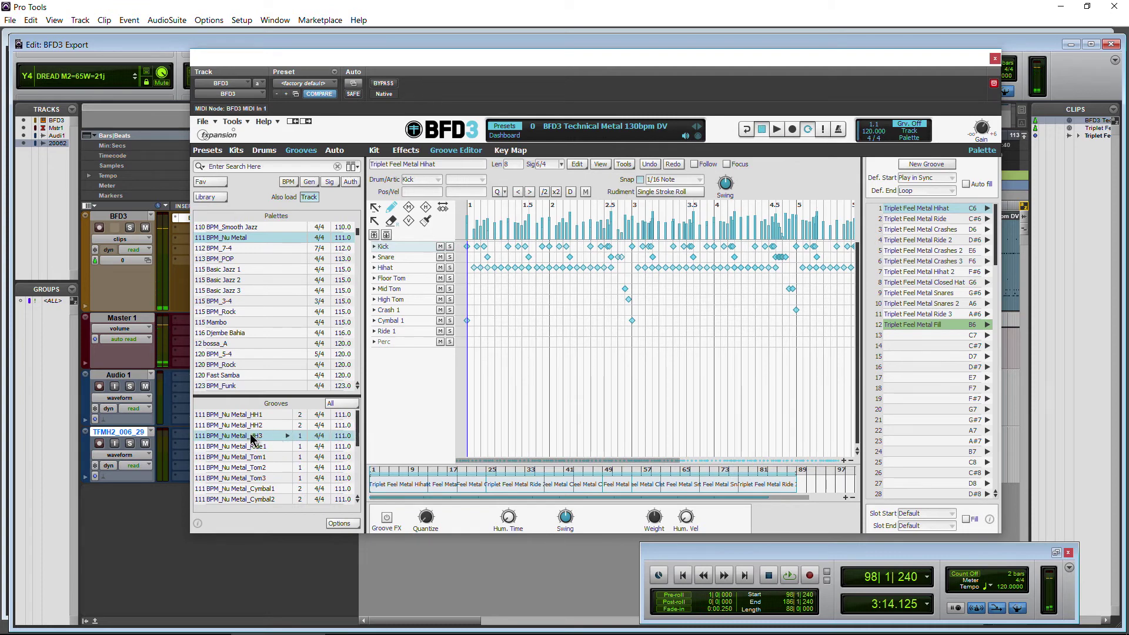
pyautogui.click(339, 523)
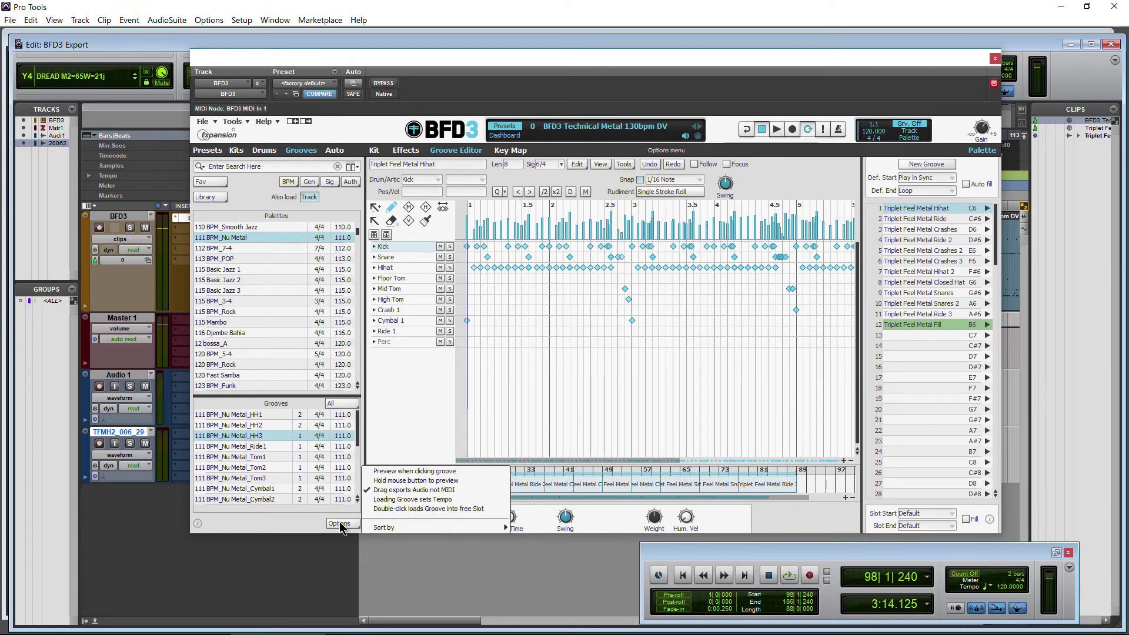
pyautogui.click(283, 529)
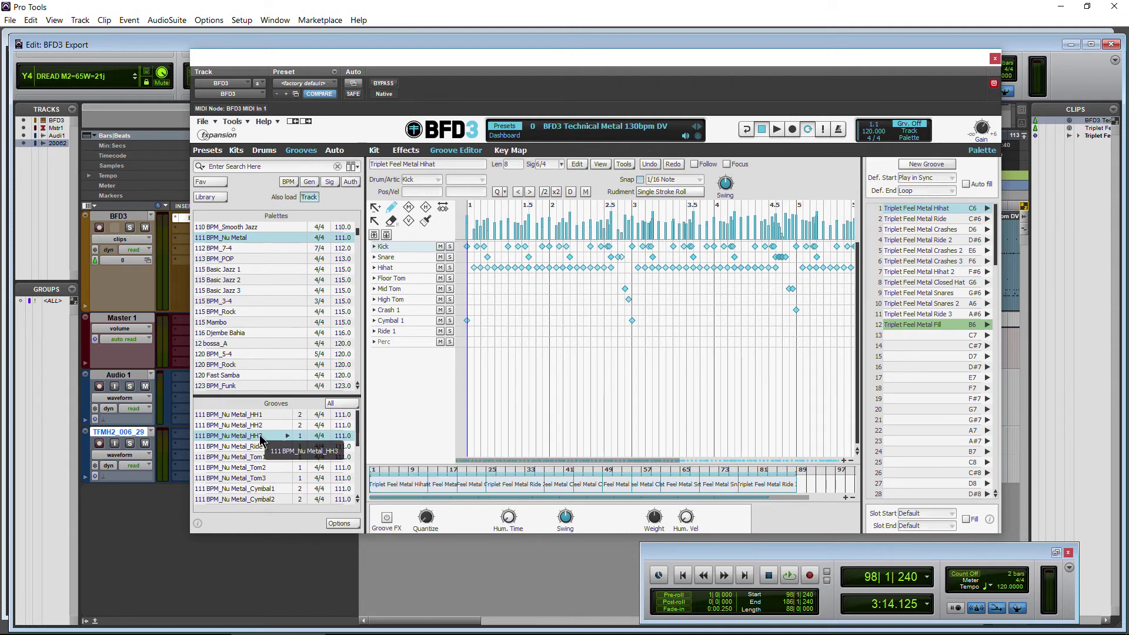
# Export the 111 BPM_Nu Metal_HH3 groove as audio straight into the Pro Tools Tracks list as a new track, and close the BFD3 window
pyautogui.moveTo(117, 317); pyautogui.dragTo(65, 253)
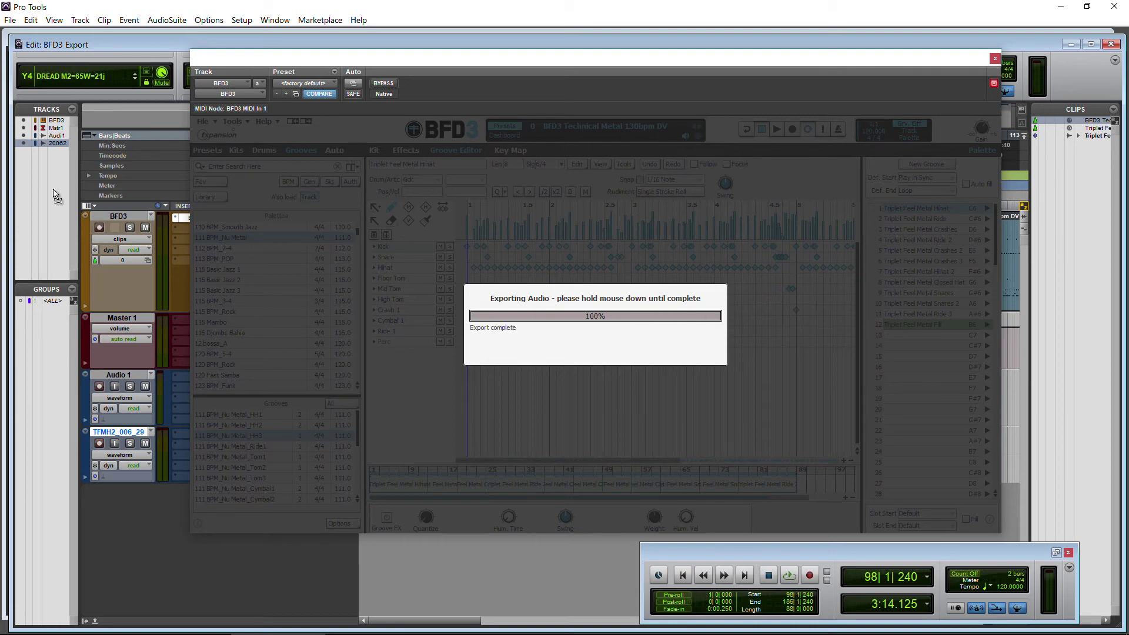
pyautogui.moveTo(48, 181); pyautogui.dragTo(48, 181)
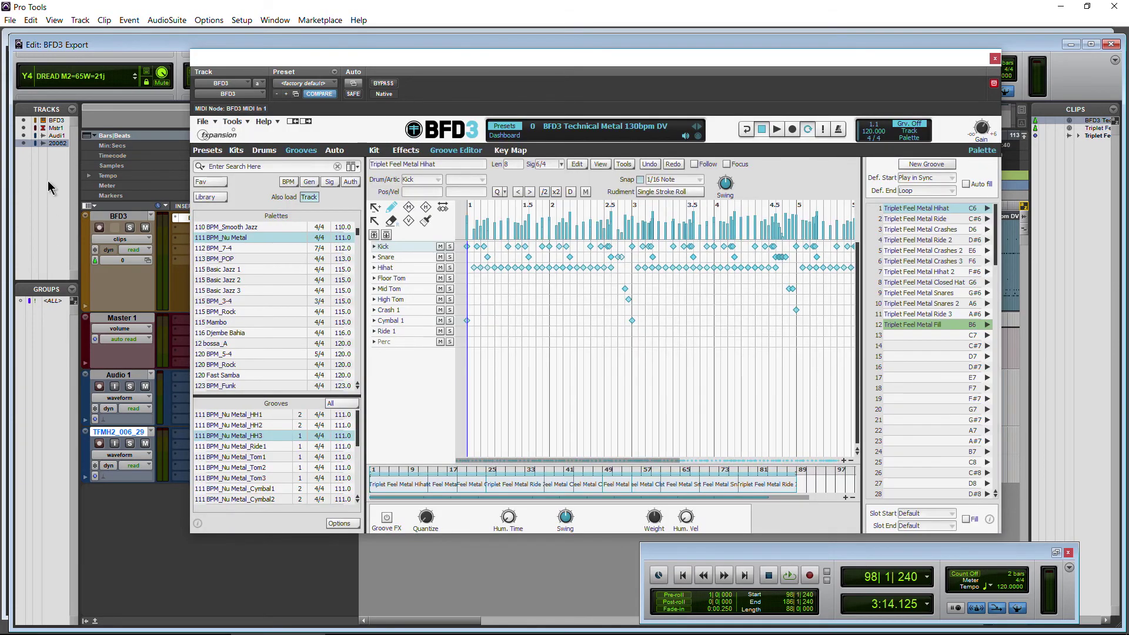
pyautogui.click(993, 58)
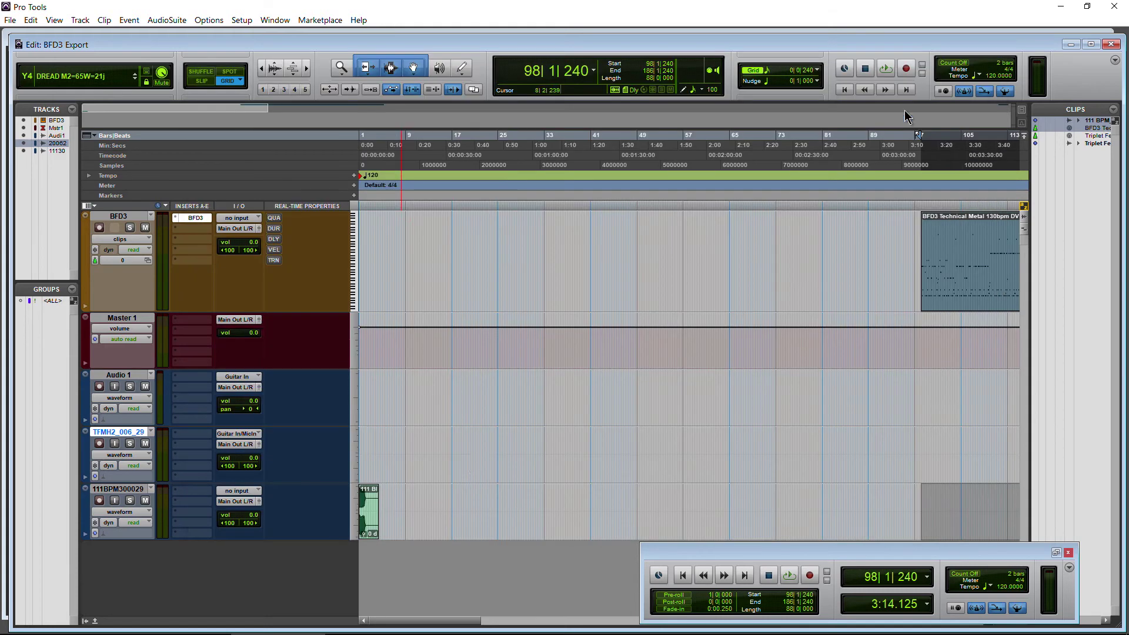
# Solo the new 111 BPM_Nu Metal_HH3 audio track and play it from the session start
pyautogui.click(304, 72)
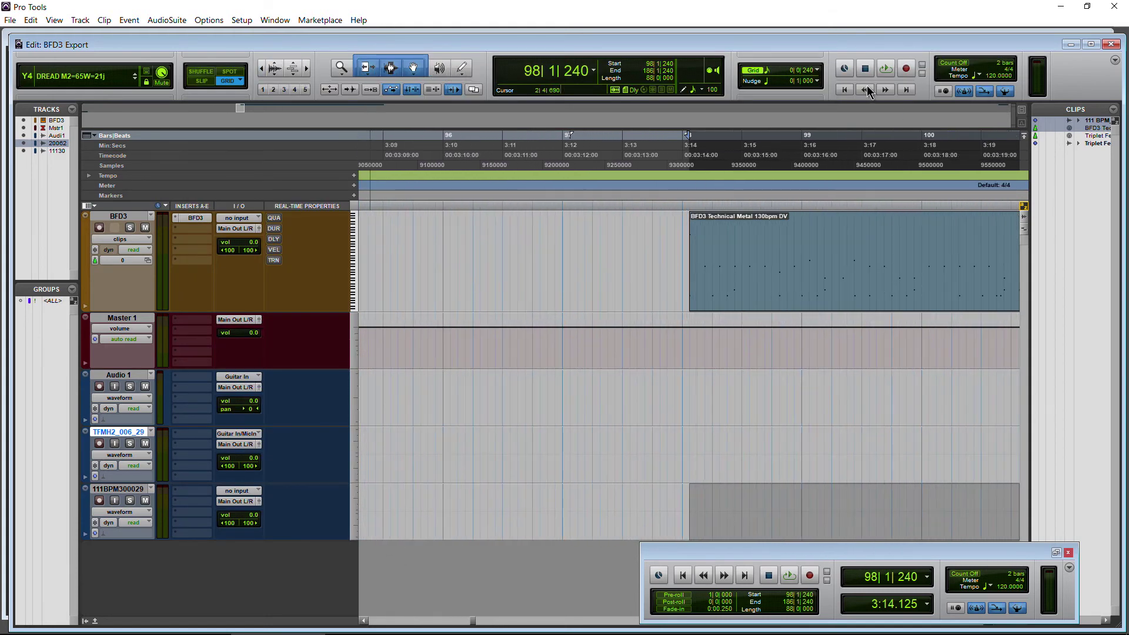
pyautogui.press('Return')
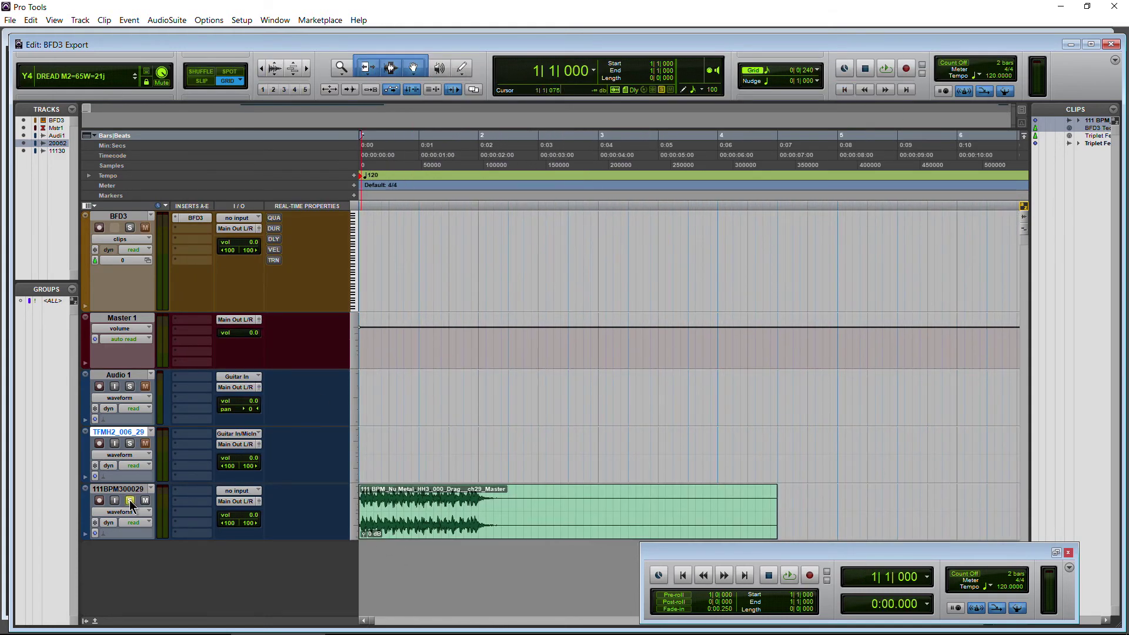
pyautogui.press('space')
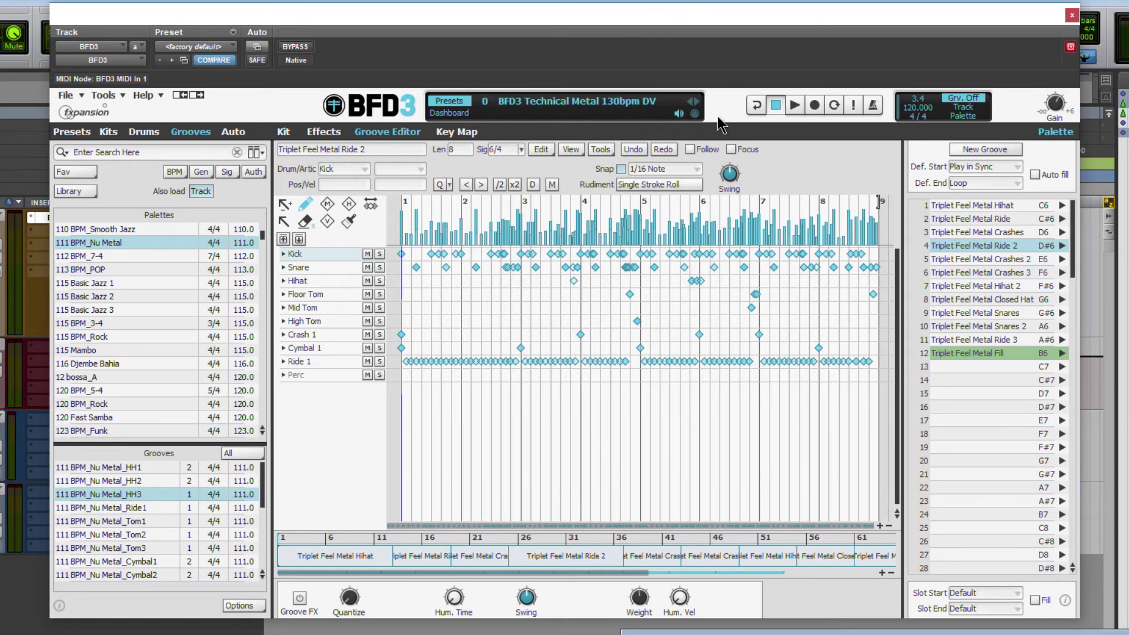
# Review the Drag exports Audio not MIDI option in BFD3 and the manual section Exporting Grooves using drag and drop in the browser
pyautogui.click(251, 606)
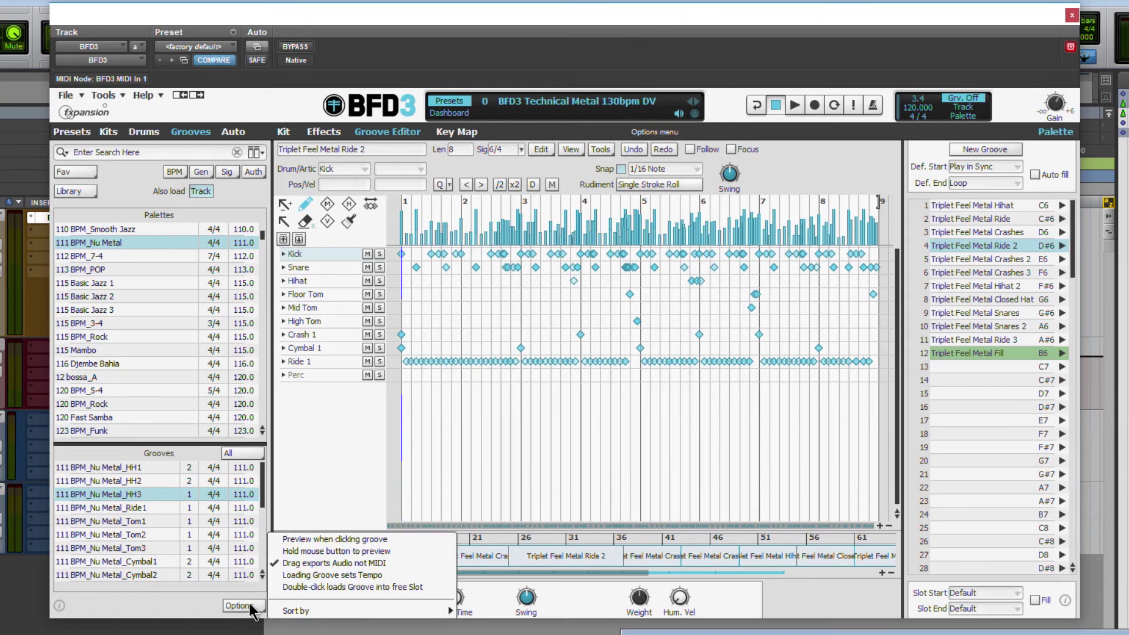
pyautogui.click(312, 566)
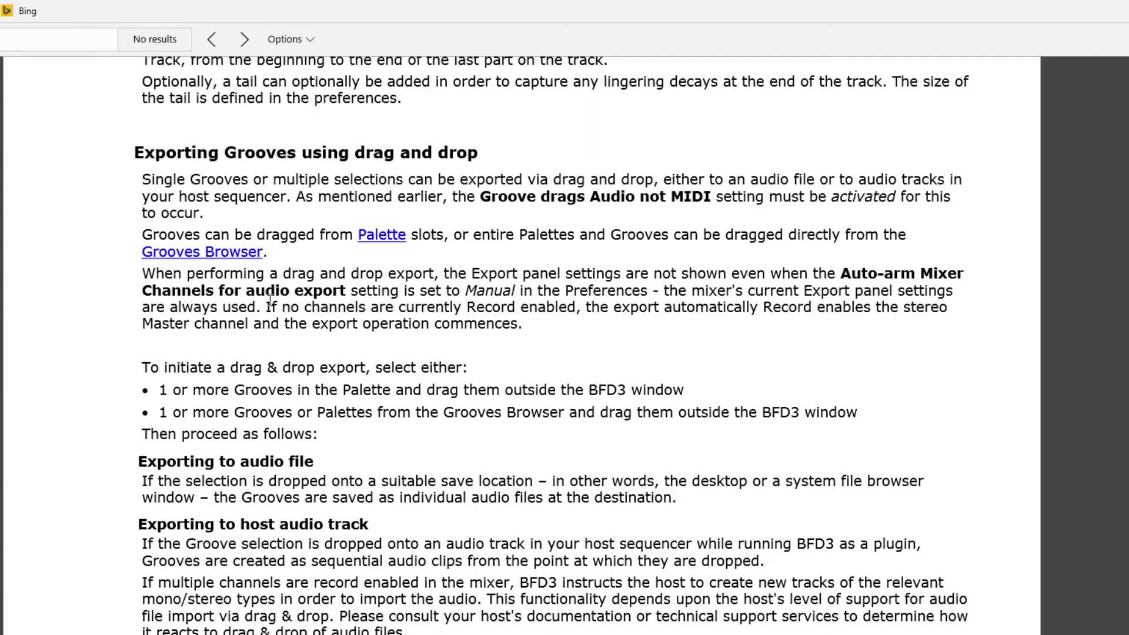
pyautogui.moveTo(316, 146); pyautogui.dragTo(473, 141)
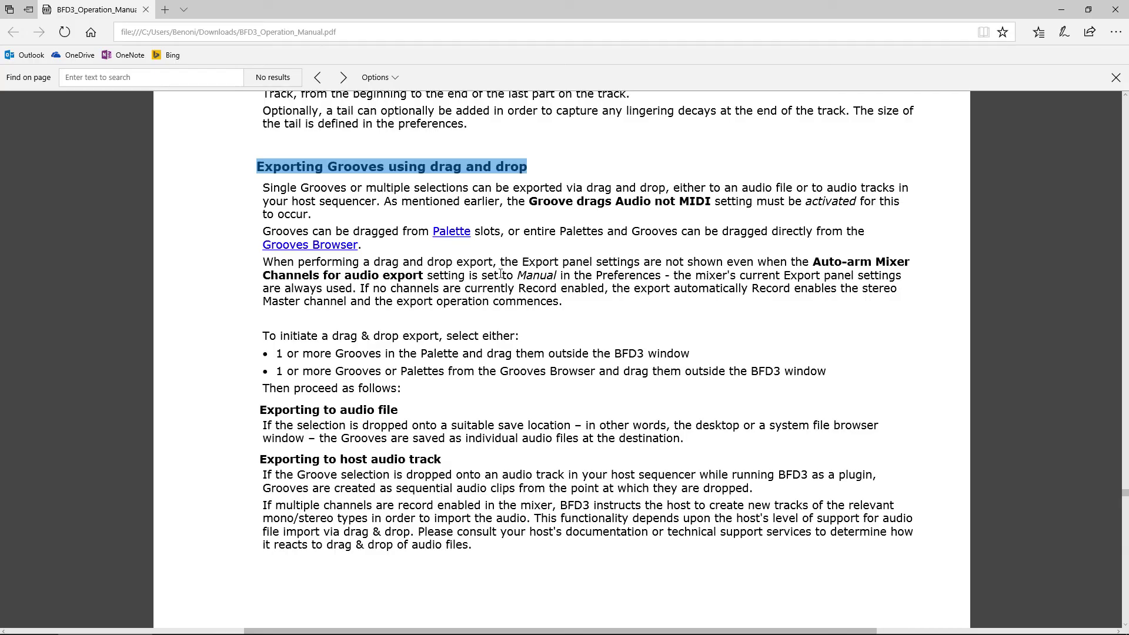
pyautogui.moveTo(527, 260); pyautogui.dragTo(730, 265)
pyautogui.click(344, 623)
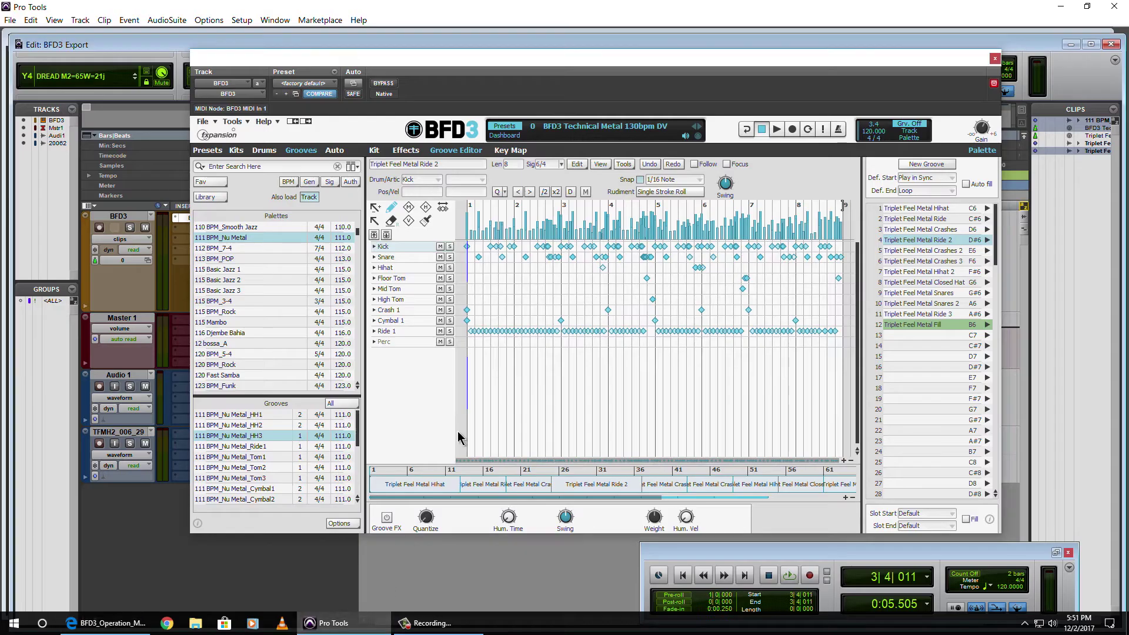
# Examine the bit depth and tail length in the Groove Export Options for Triplet Feel Metal Crashes 2, and close them without exporting
pyautogui.click(917, 251)
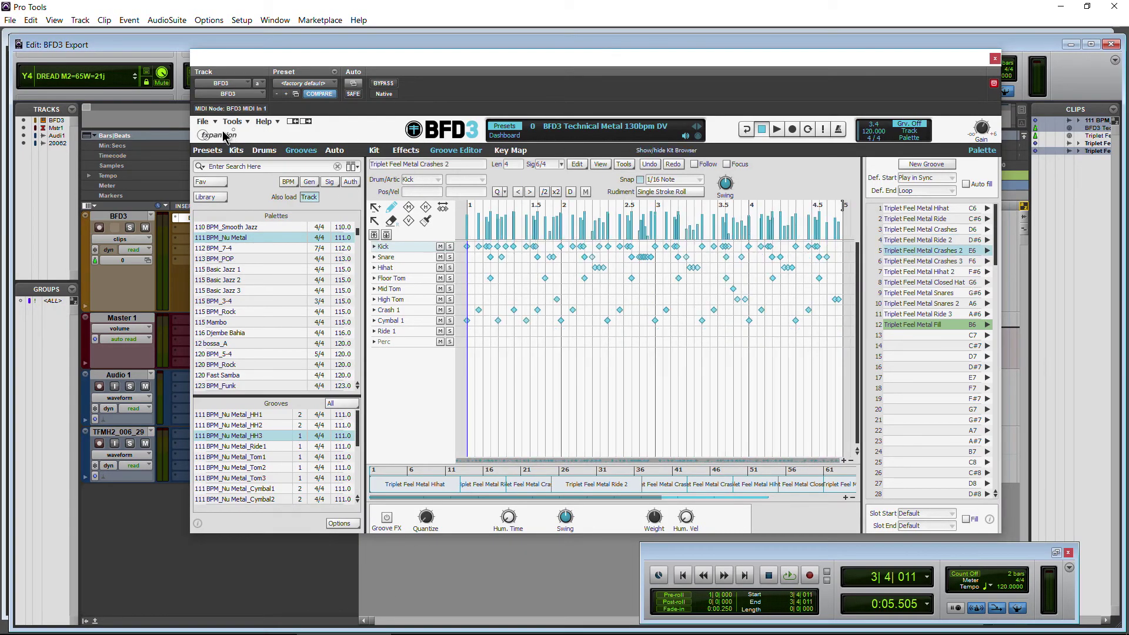
pyautogui.click(202, 122)
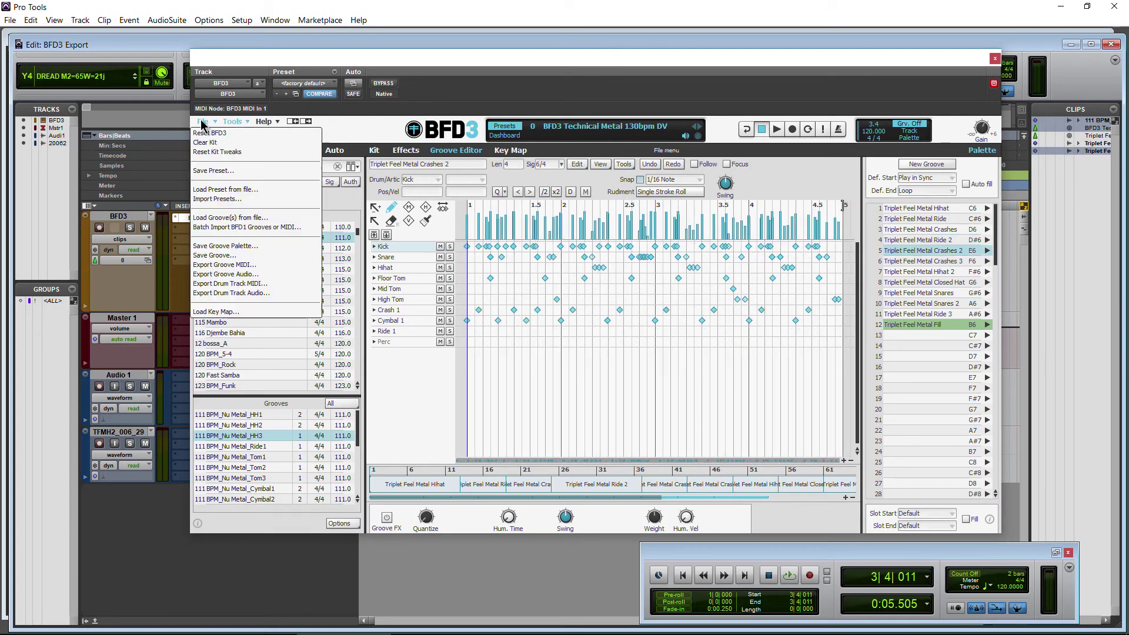
pyautogui.click(229, 274)
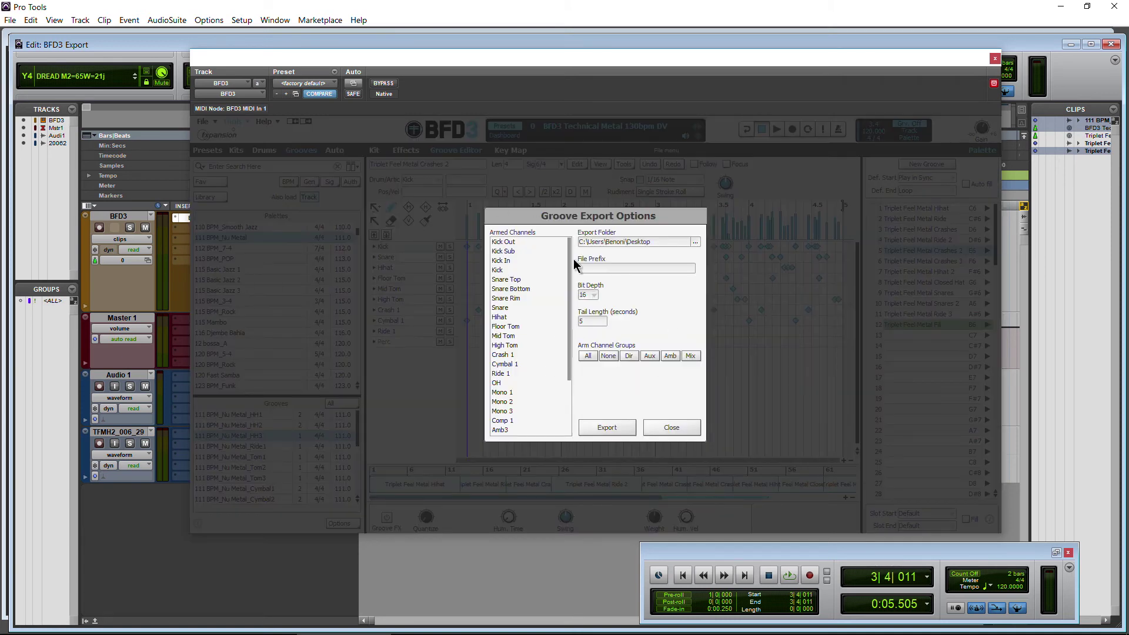
pyautogui.click(587, 294)
pyautogui.click(587, 317)
pyautogui.click(670, 428)
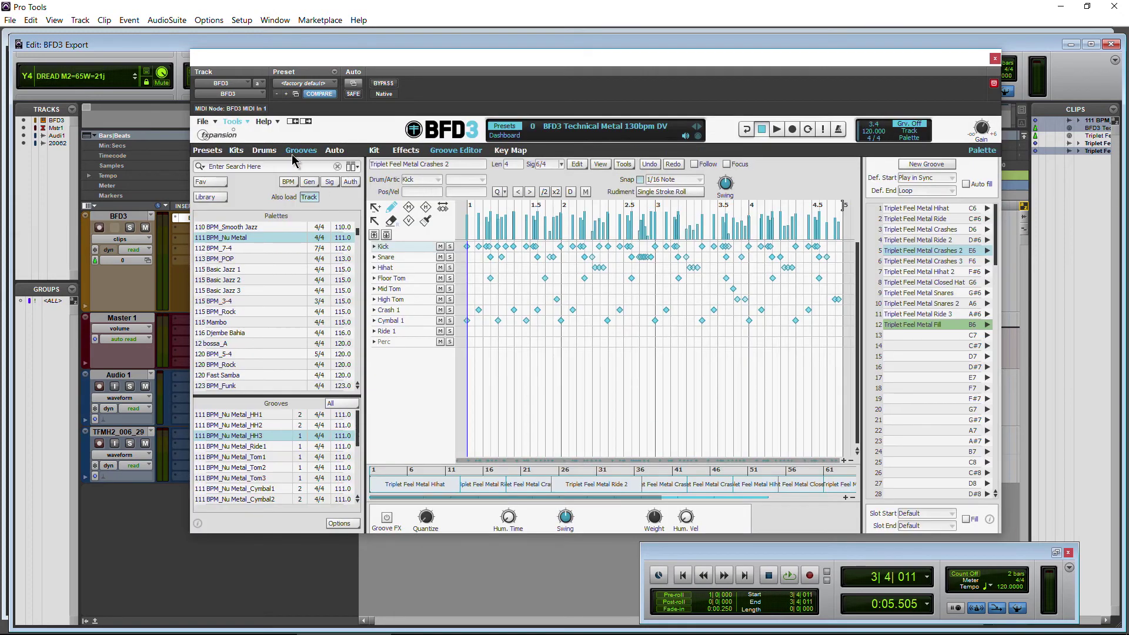
# Examine the Auto-arm Mixer Channels for audio choices in the Grooves preferences and close the preferences
pyautogui.click(239, 125)
pyautogui.click(264, 178)
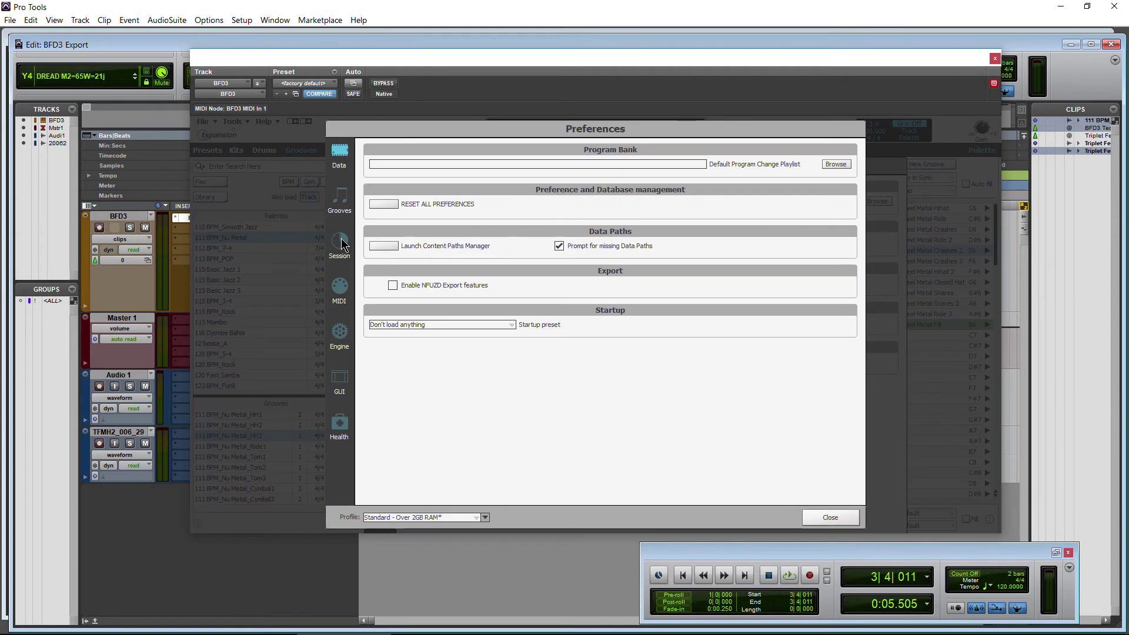
pyautogui.click(341, 204)
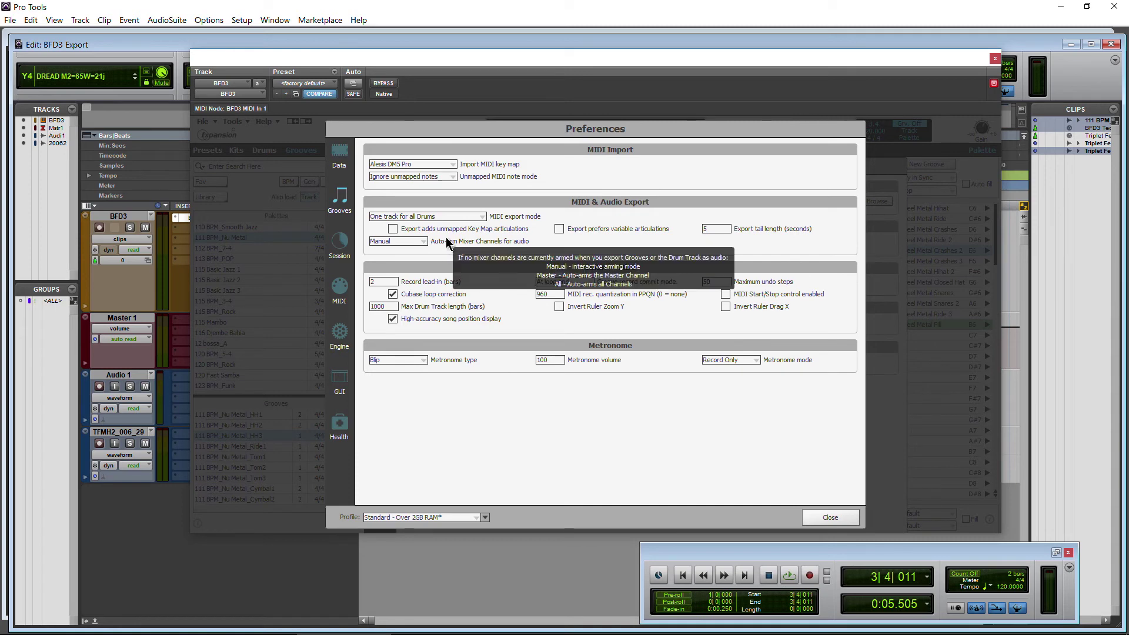
pyautogui.click(412, 242)
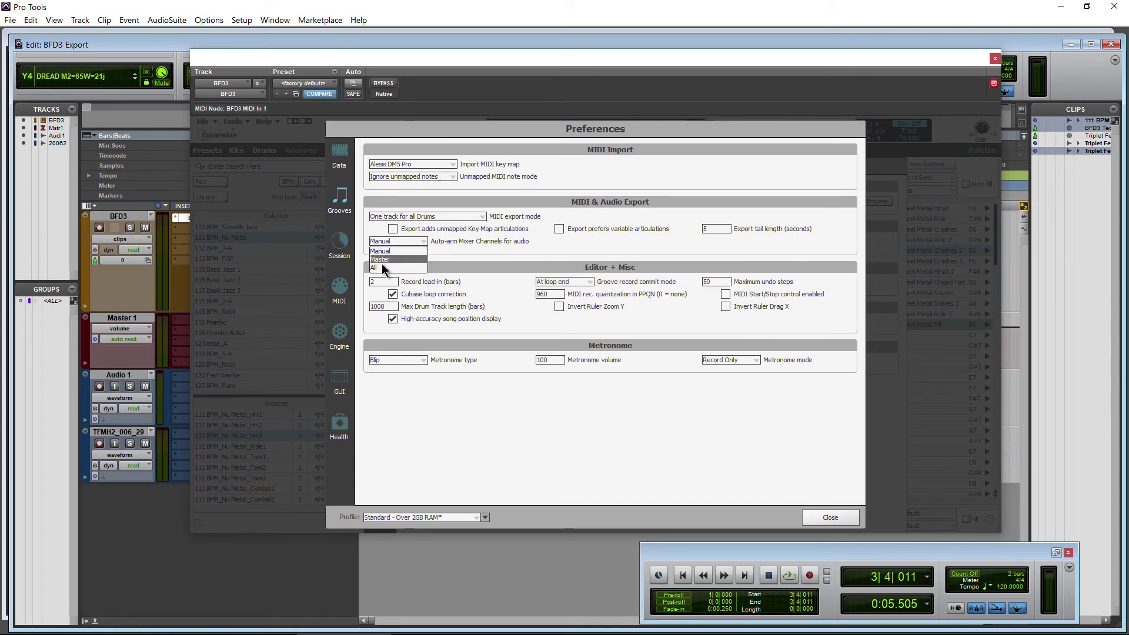
pyautogui.click(463, 250)
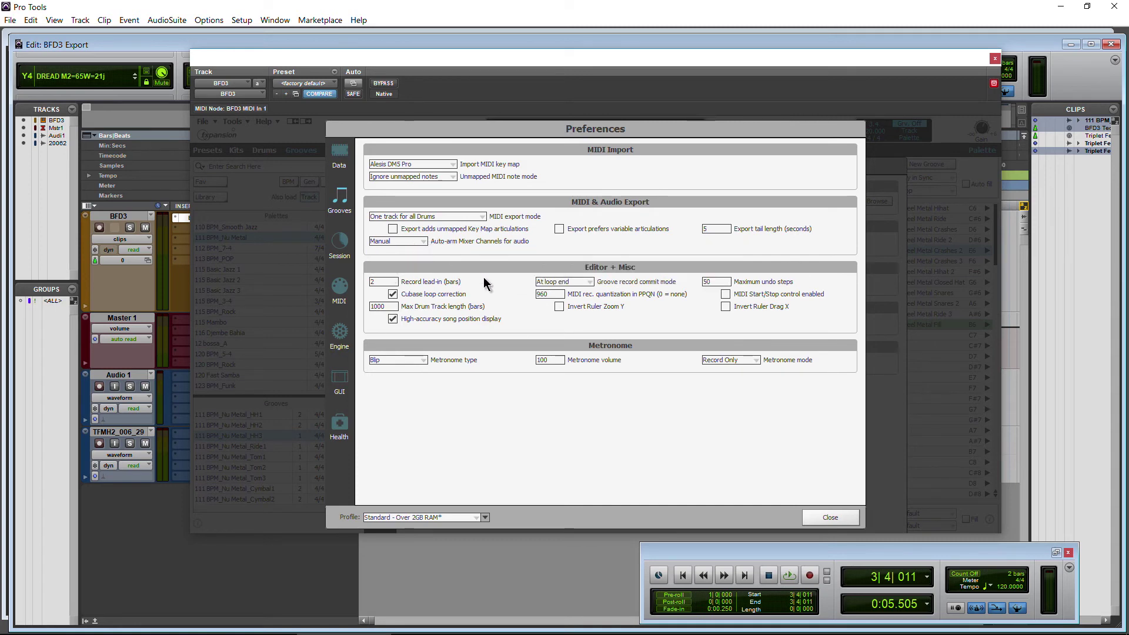
pyautogui.click(830, 519)
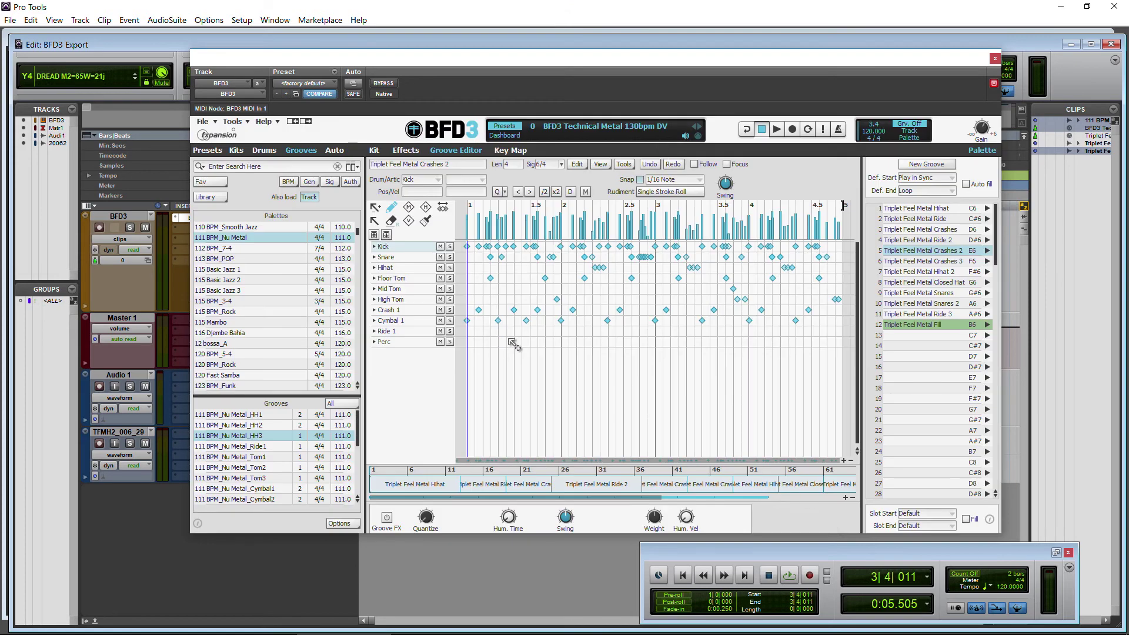
# Review the manual's ways to start a drag and drop export, from Palette Grooves or from the Grooves Browser, and minimize the manual
pyautogui.click(205, 121)
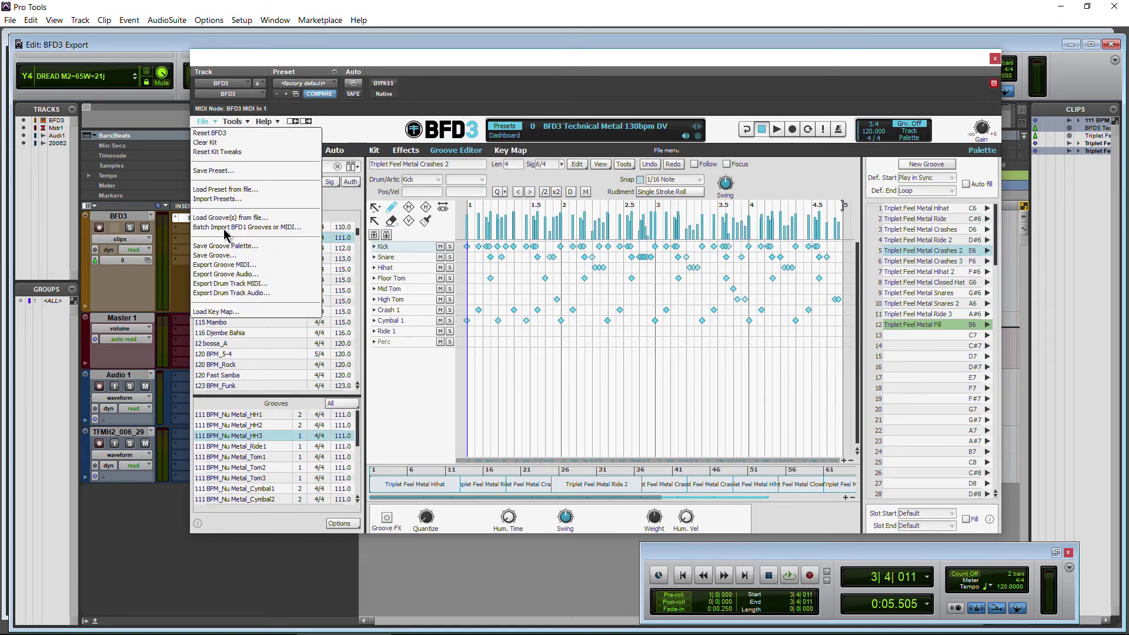
pyautogui.click(361, 122)
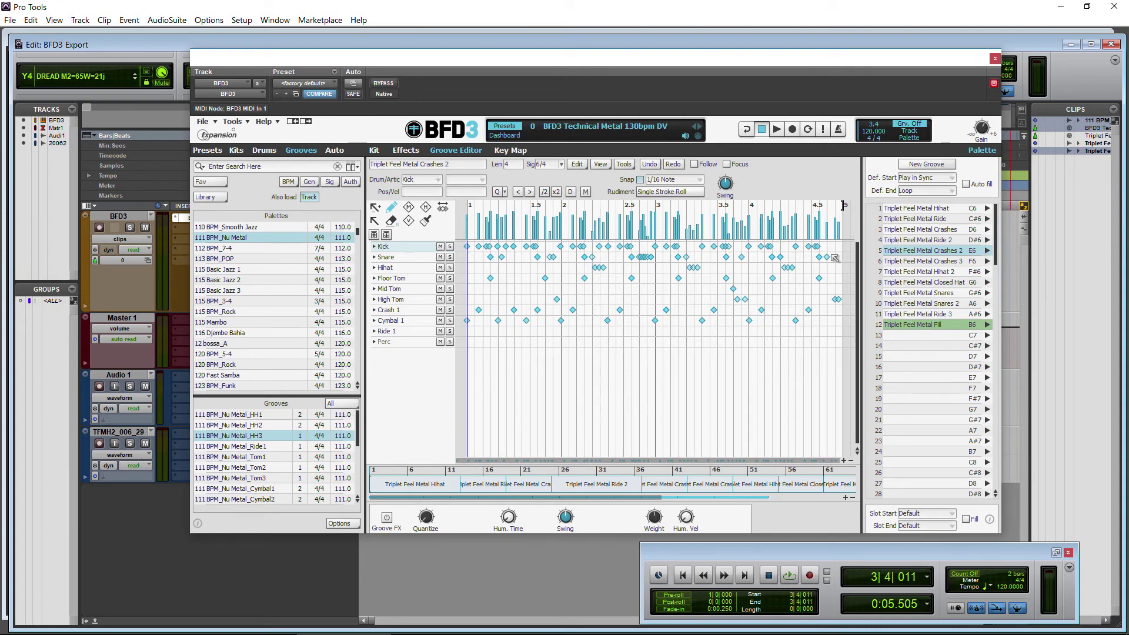
pyautogui.click(124, 622)
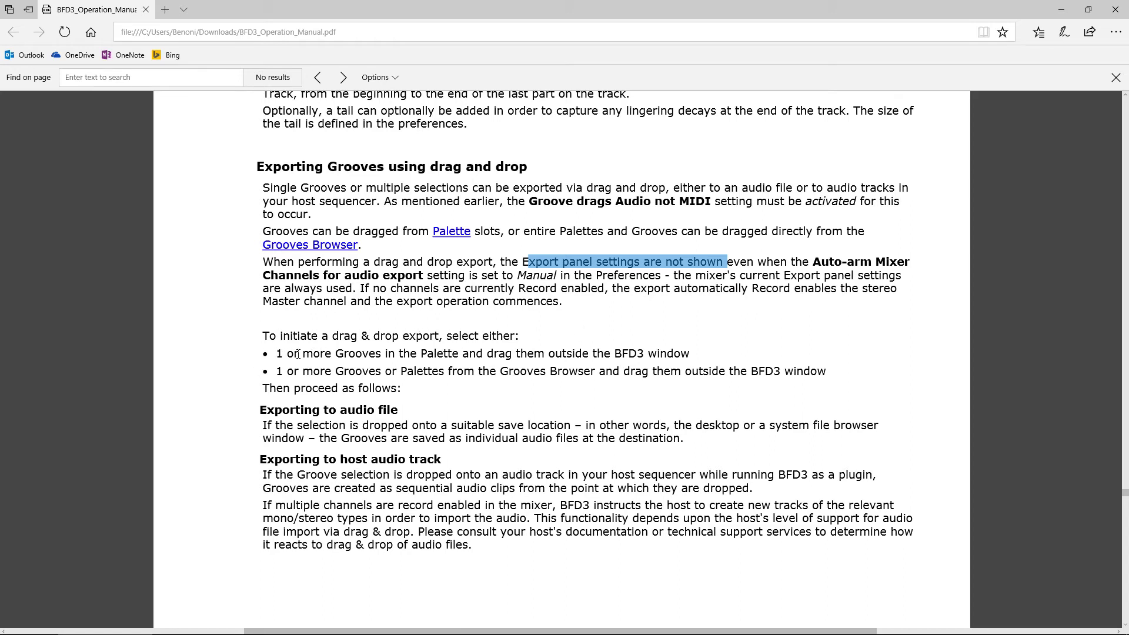
pyautogui.moveTo(298, 354); pyautogui.dragTo(662, 347)
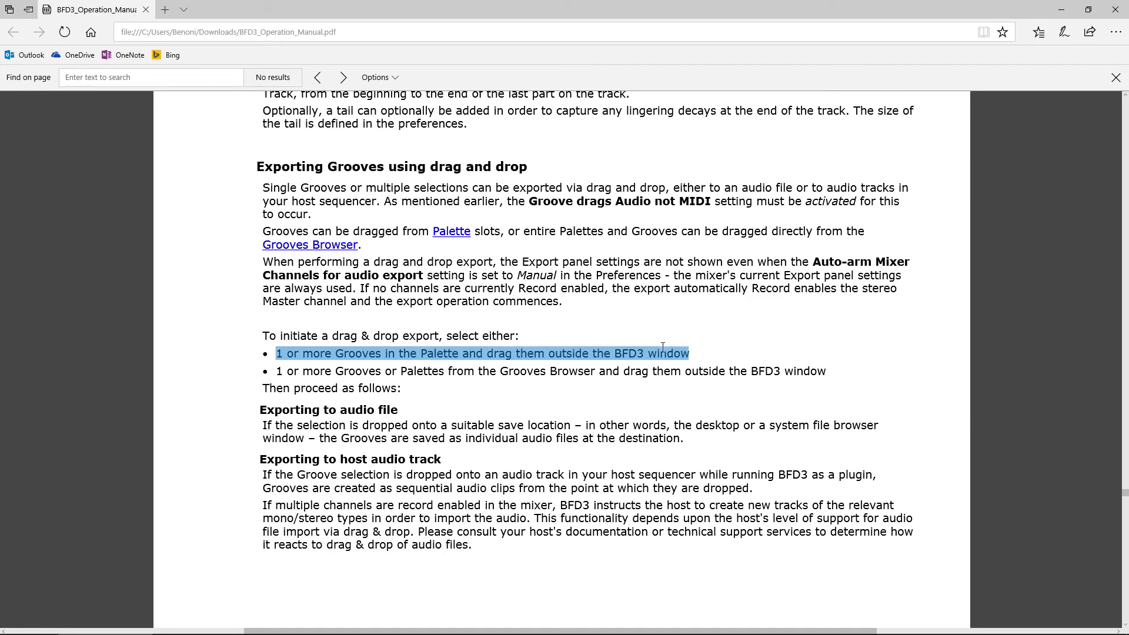
pyautogui.moveTo(275, 371); pyautogui.dragTo(601, 365)
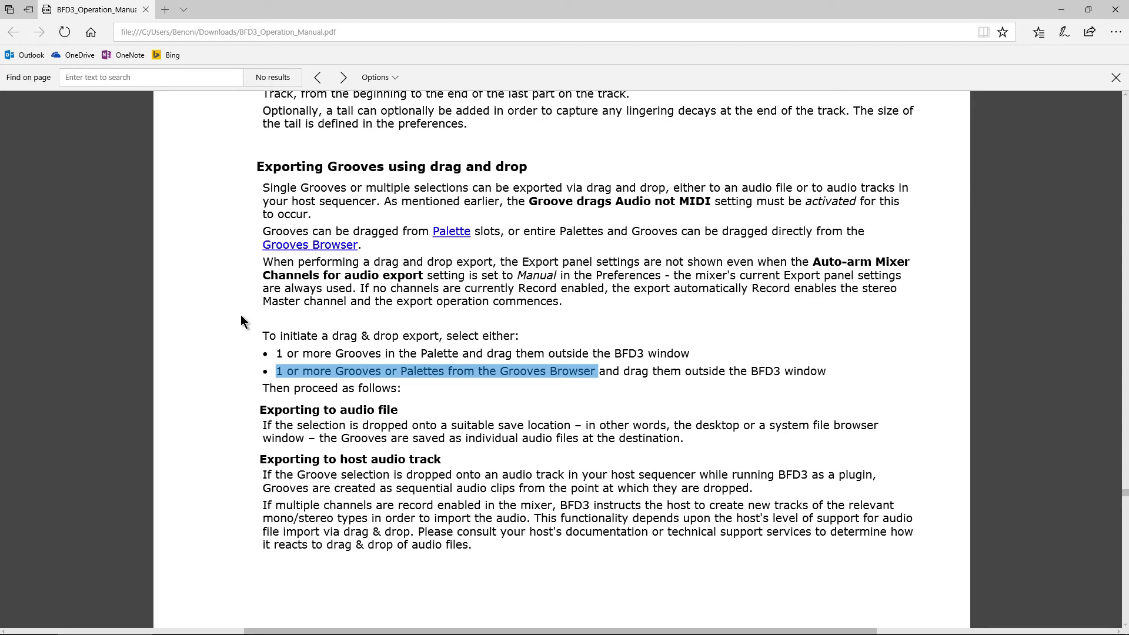
pyautogui.scroll(-1, 241, 321)
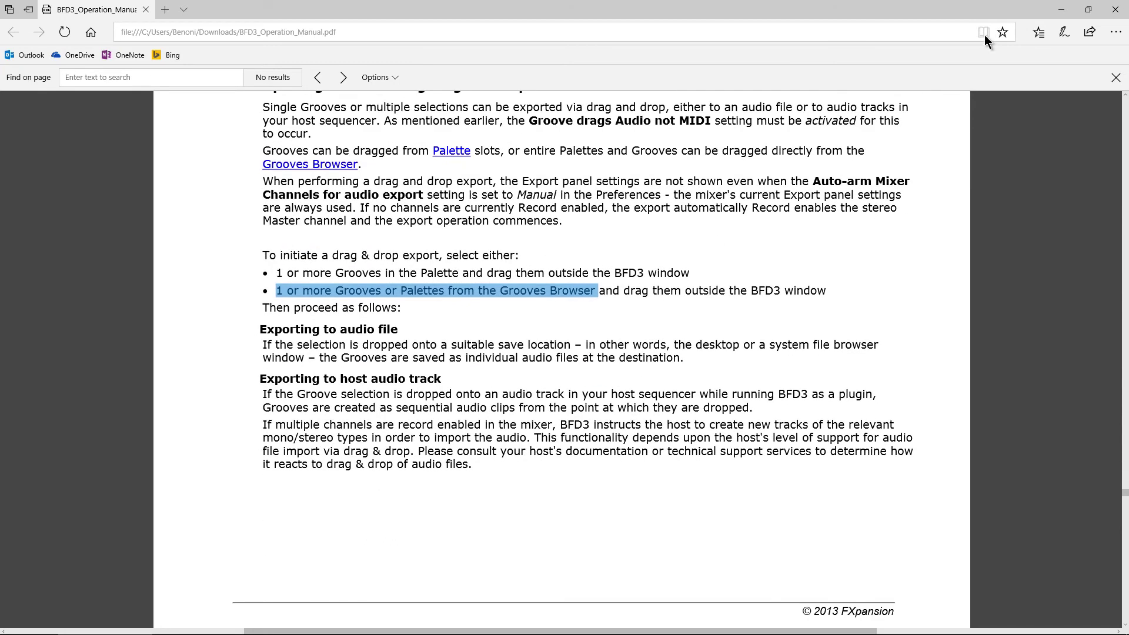
pyautogui.click(1060, 10)
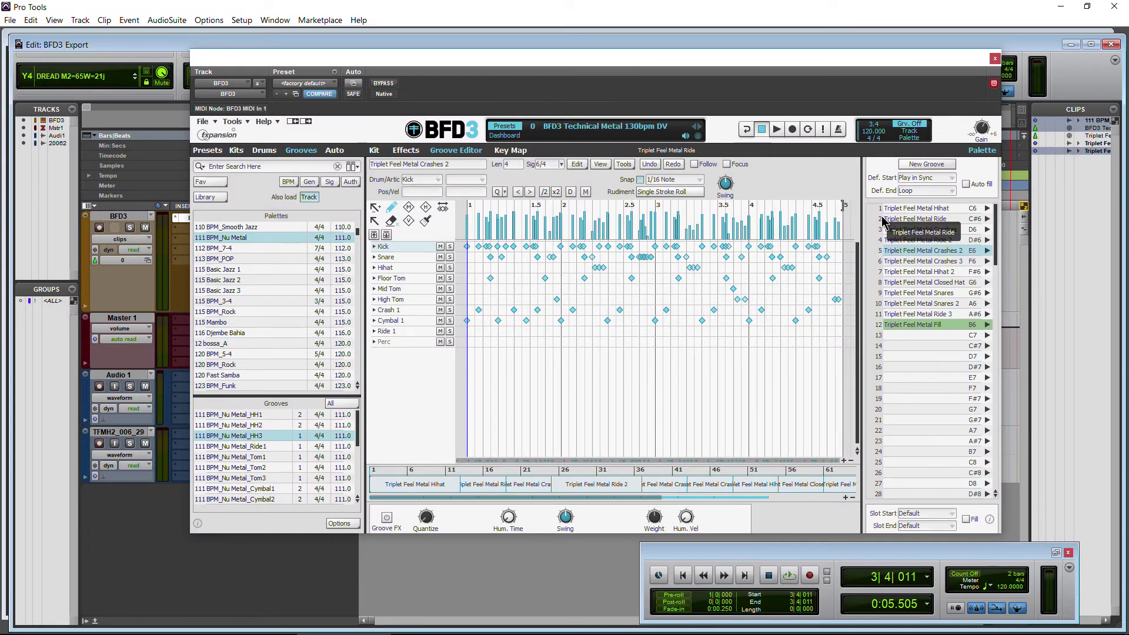
# Select Triplet Feel Metal Hihat 2 in the Palette and open the Libraries (E:) drive in File Explorer, arranging the windows for a drop
pyautogui.click(910, 272)
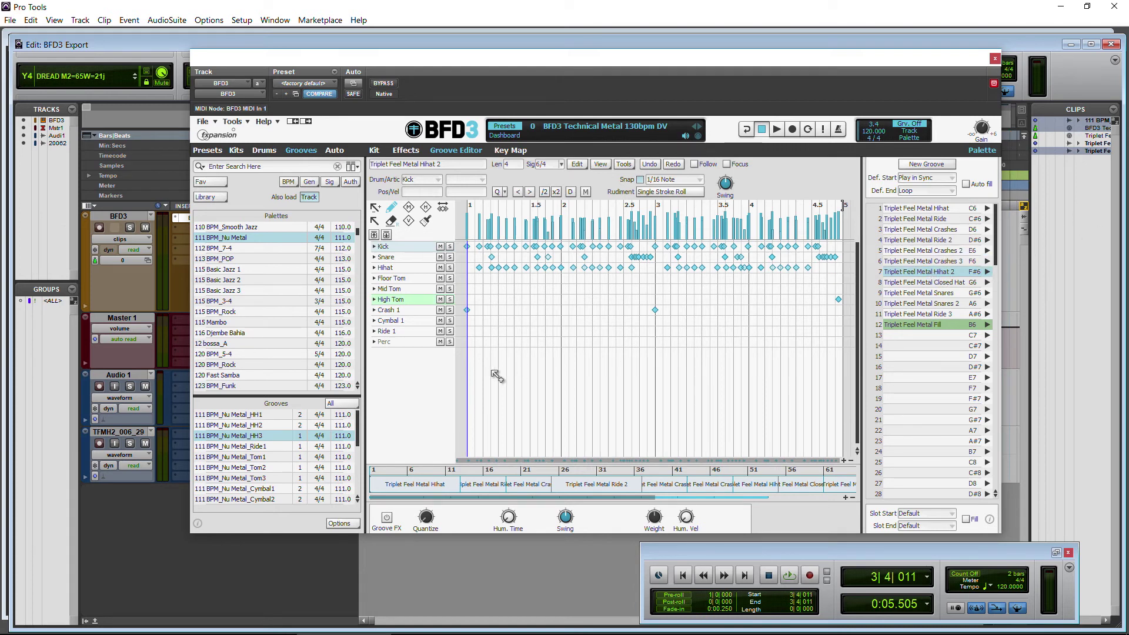
pyautogui.moveTo(236, 632)
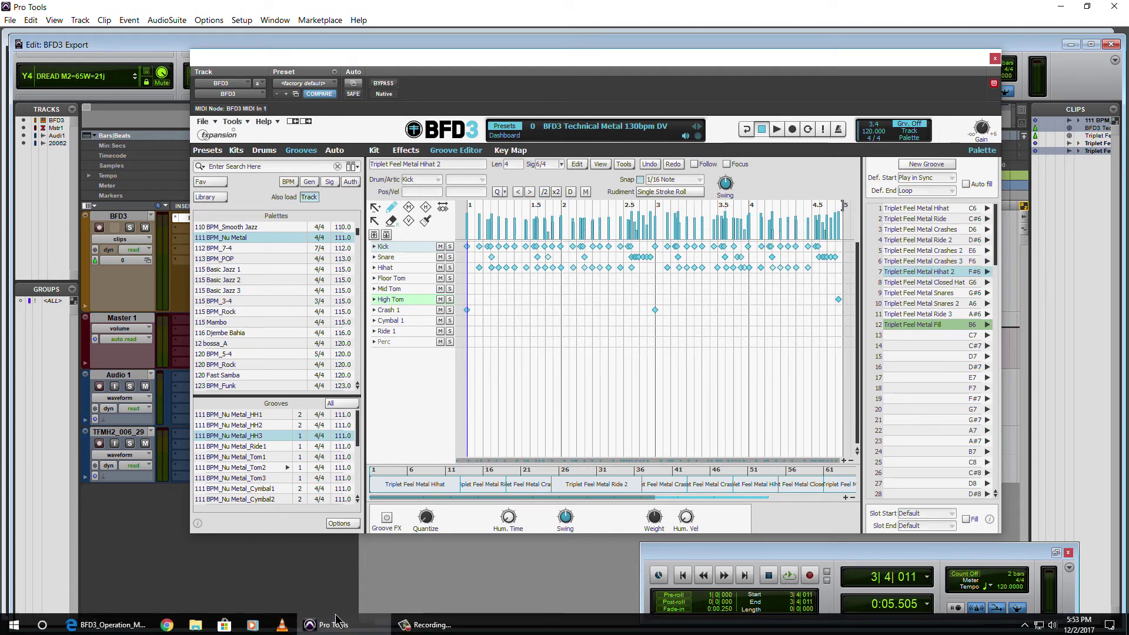
pyautogui.click(195, 623)
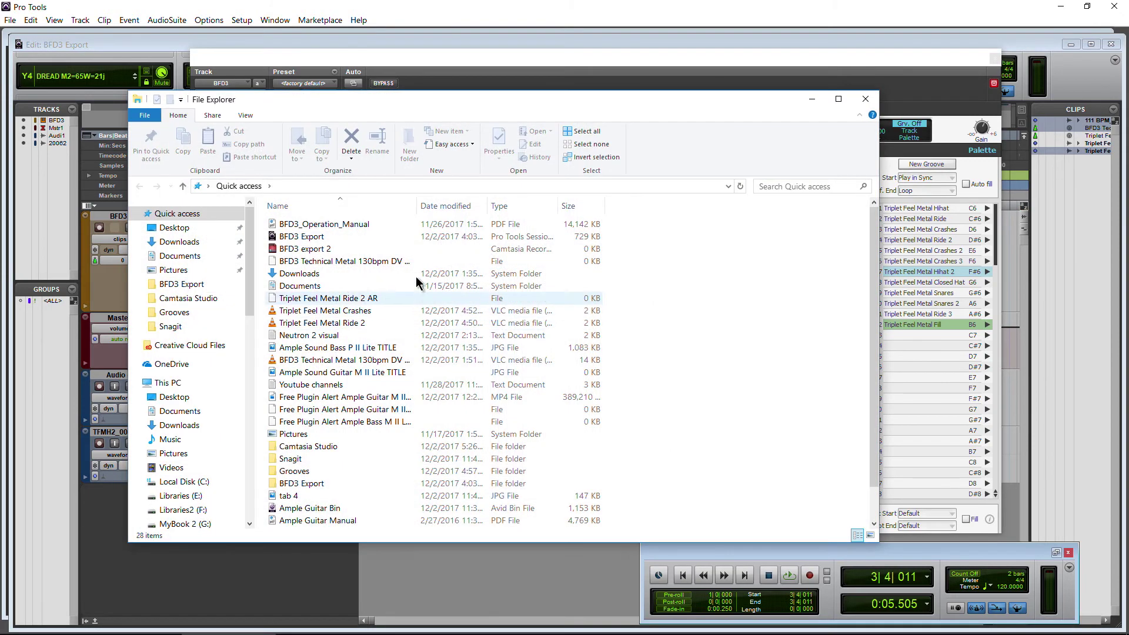
pyautogui.moveTo(245, 262); pyautogui.dragTo(248, 274)
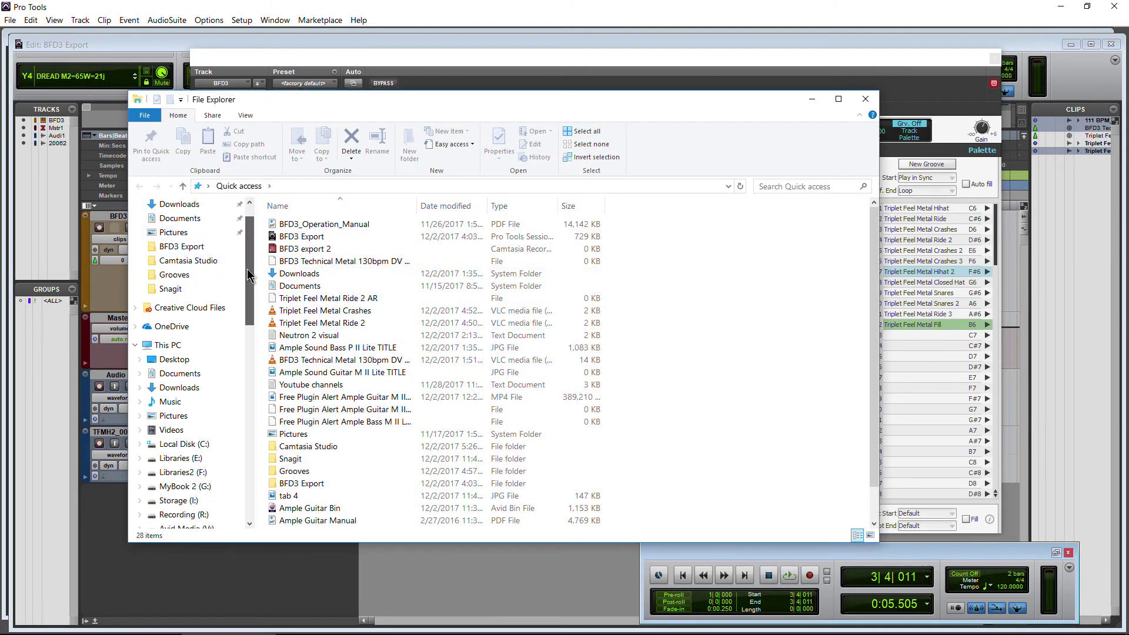
pyautogui.click(191, 459)
pyautogui.moveTo(567, 99); pyautogui.dragTo(523, 103)
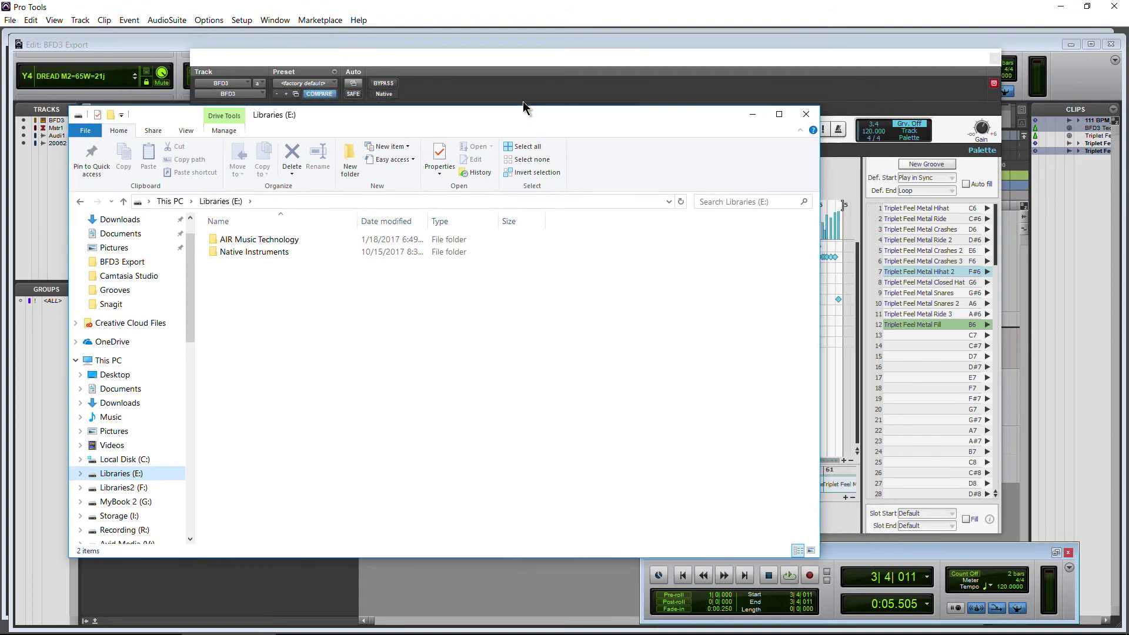
pyautogui.moveTo(531, 61); pyautogui.dragTo(782, 62)
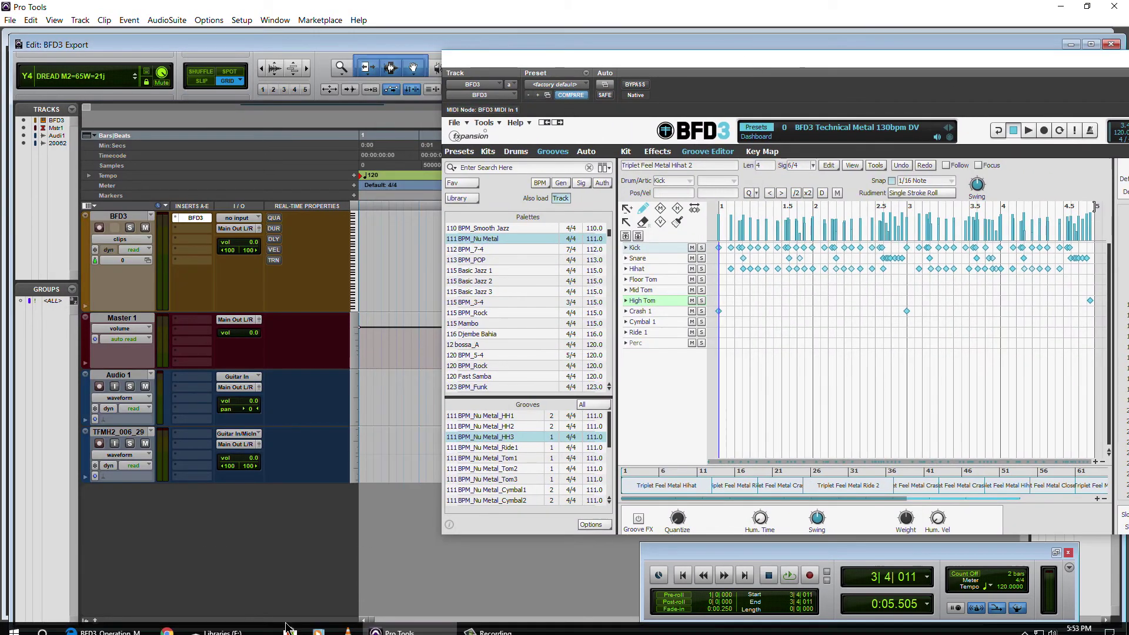
pyautogui.click(218, 623)
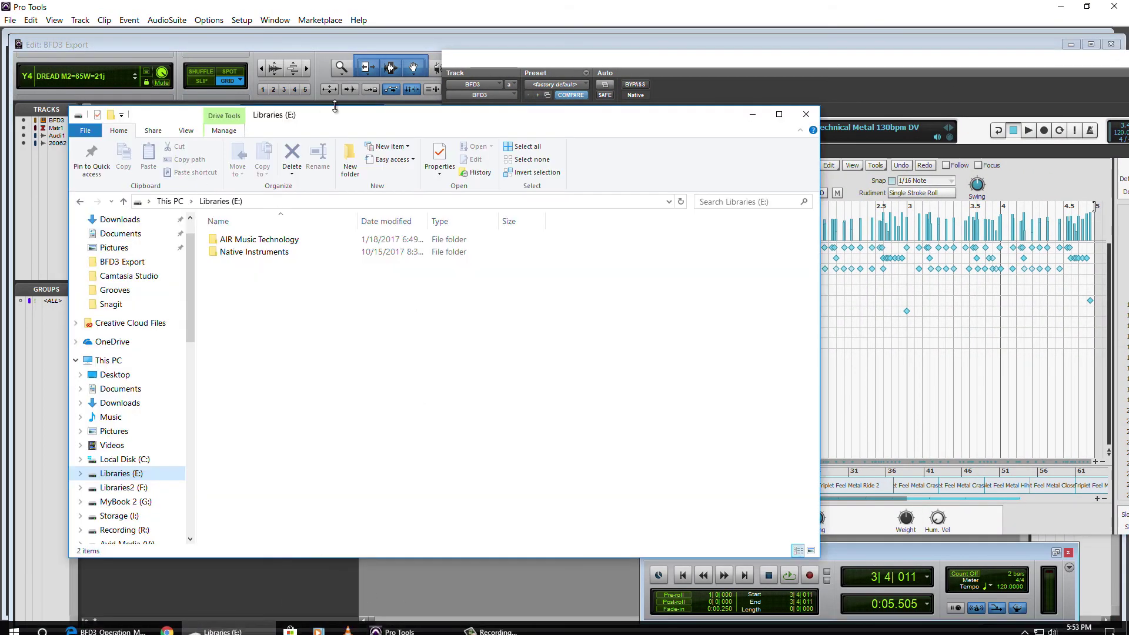
pyautogui.moveTo(400, 122); pyautogui.dragTo(0, 95)
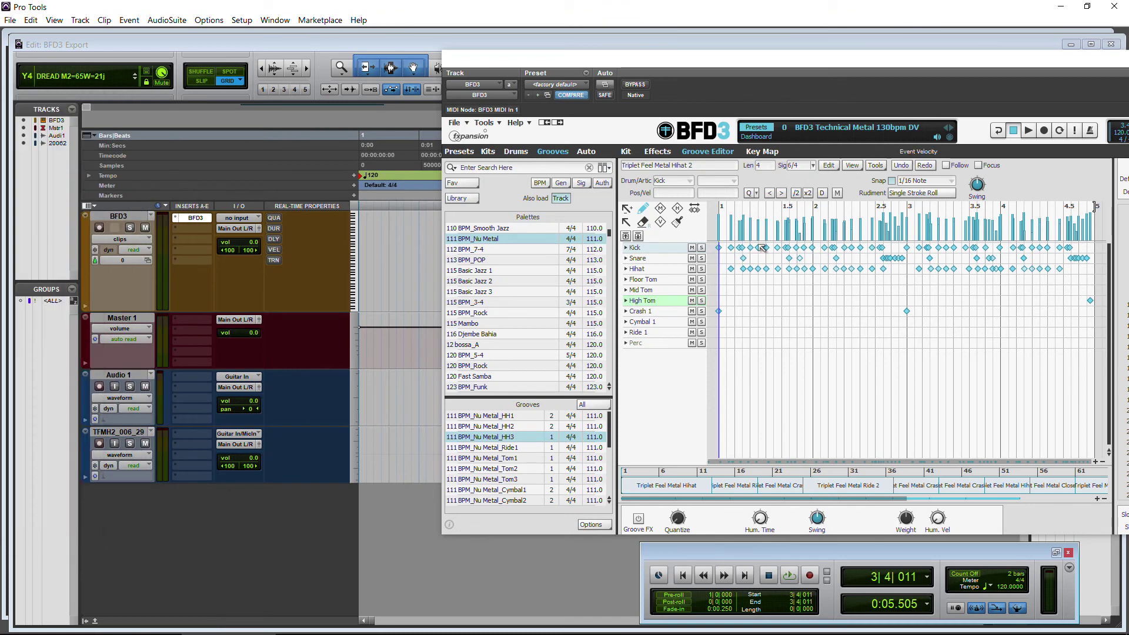
# Enable Drag exports Audio not MIDI and export Triplet Feel Metal Hihat 2 by drag and drop to Libraries (E:)
pyautogui.click(594, 523)
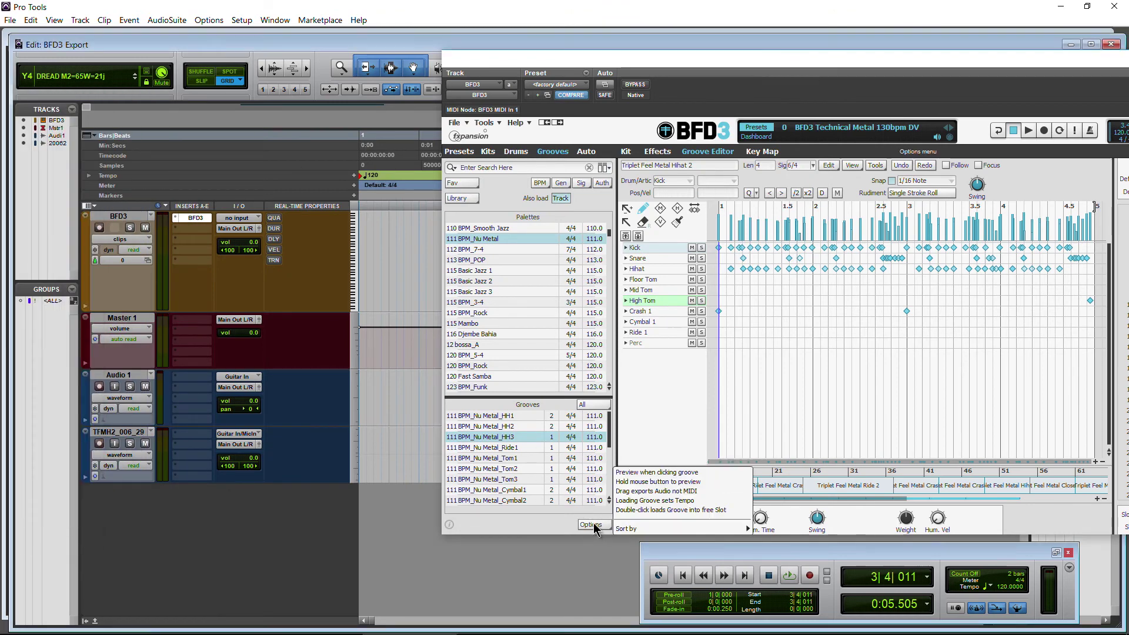
pyautogui.click(651, 493)
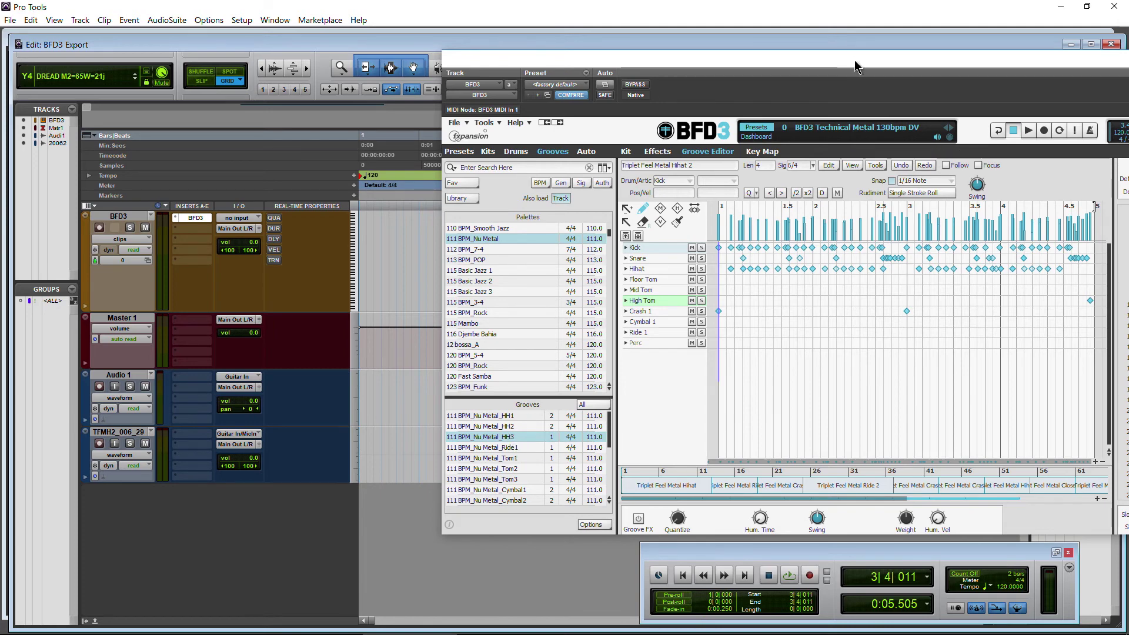
pyautogui.moveTo(853, 63); pyautogui.dragTo(649, 72)
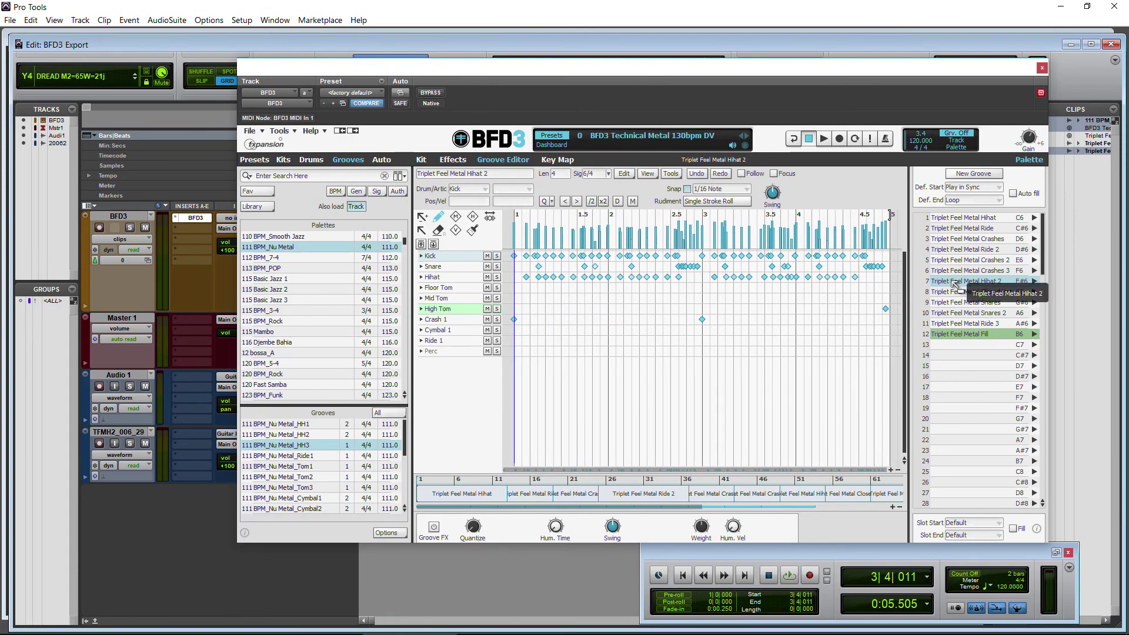
pyautogui.moveTo(964, 282); pyautogui.dragTo(964, 283)
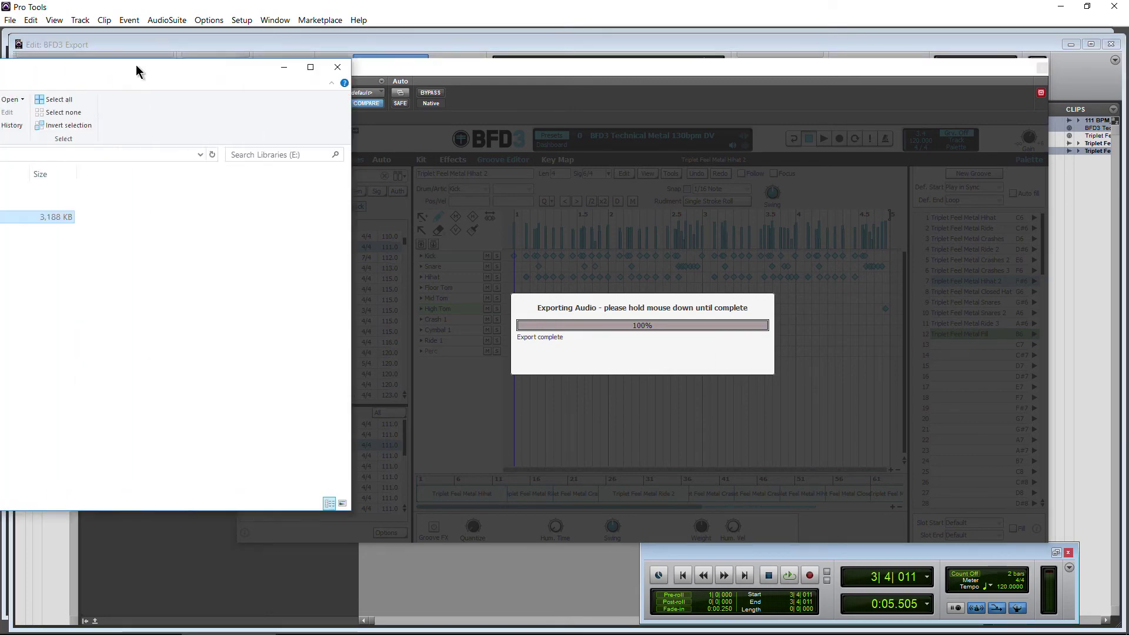
pyautogui.moveTo(139, 68); pyautogui.dragTo(416, 222)
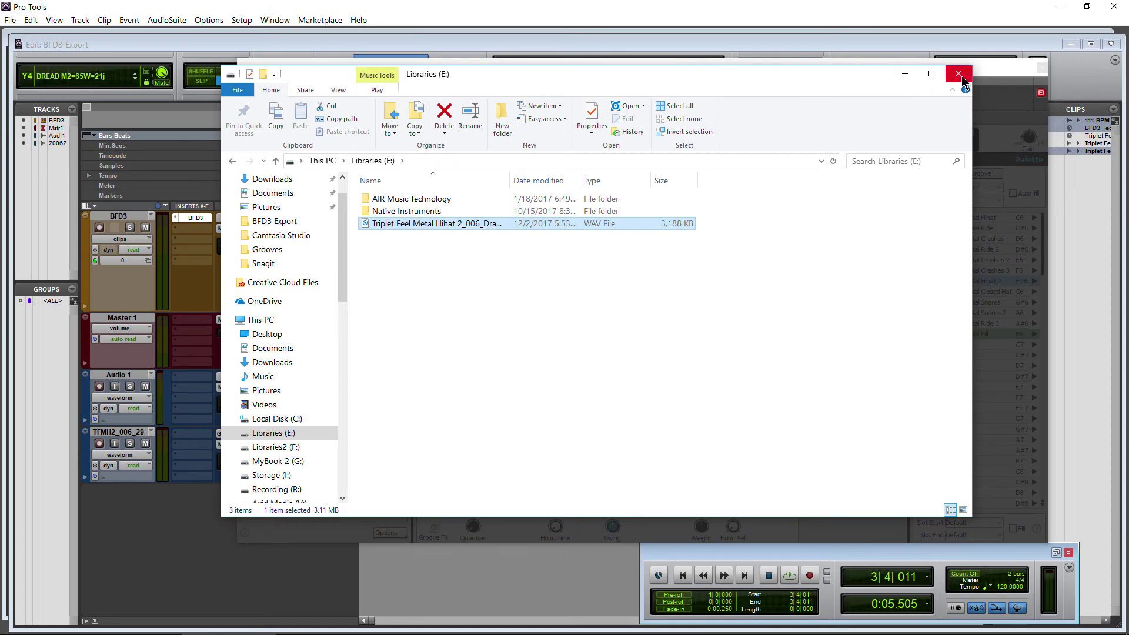
pyautogui.click(905, 76)
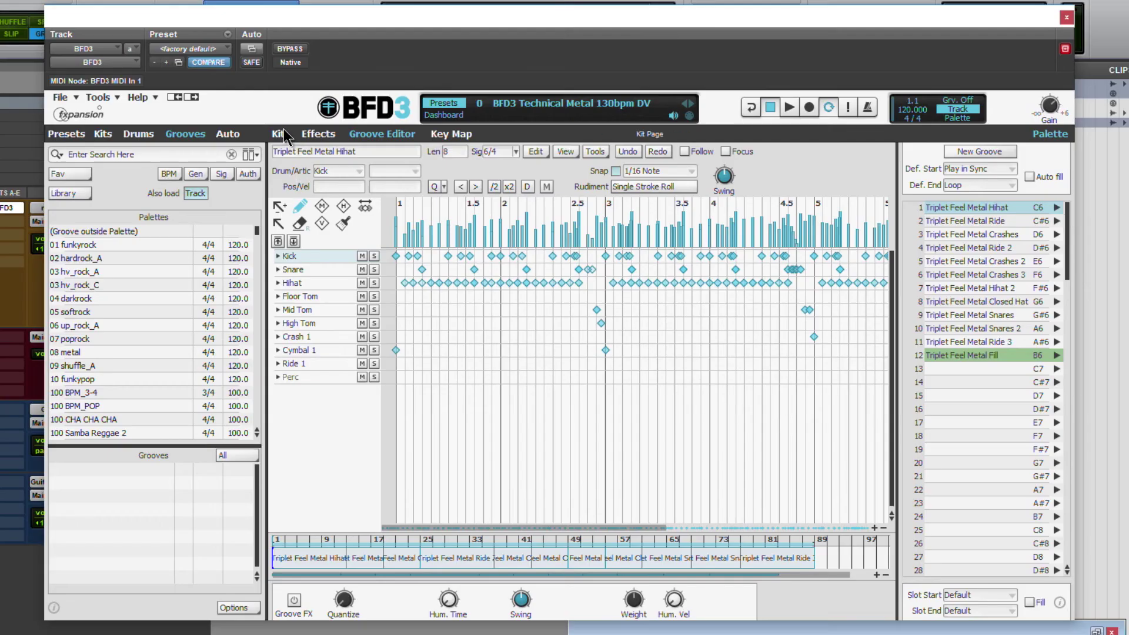
# In the Kit page mixer, raise the Kick fader to -6.46 and record-enable the Kick channel
pyautogui.click(282, 134)
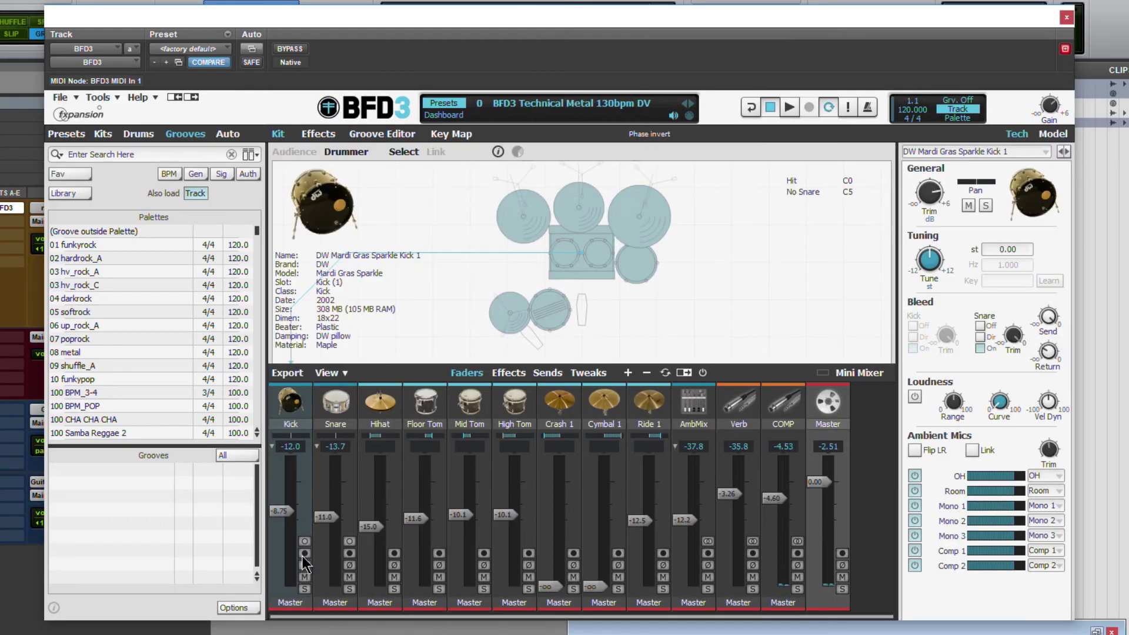
pyautogui.click(304, 555)
pyautogui.click(438, 552)
pyautogui.moveTo(421, 523); pyautogui.dragTo(421, 516)
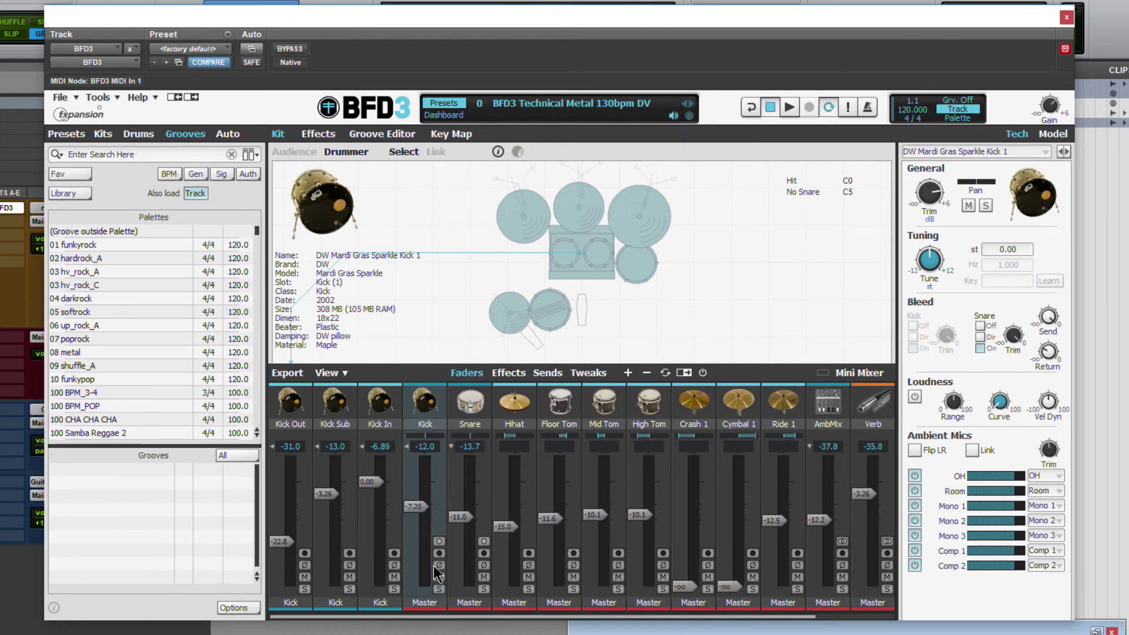
pyautogui.click(439, 553)
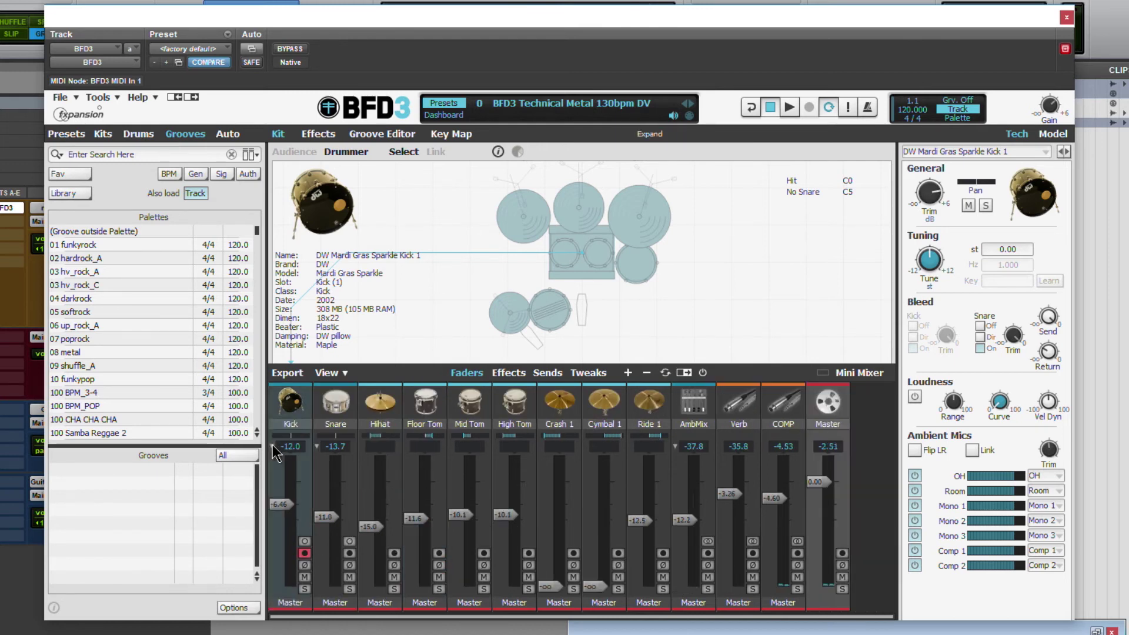
pyautogui.click(273, 446)
# Expand the AmbMix group in the mixer and record-enable the OH channel
pyautogui.click(675, 446)
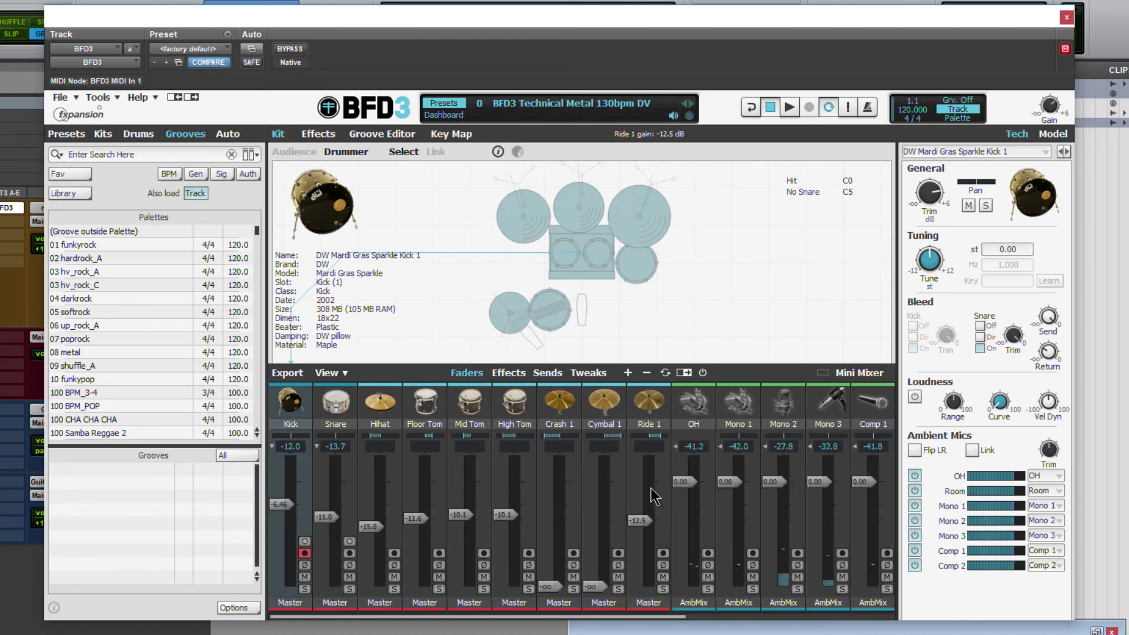
pyautogui.click(675, 448)
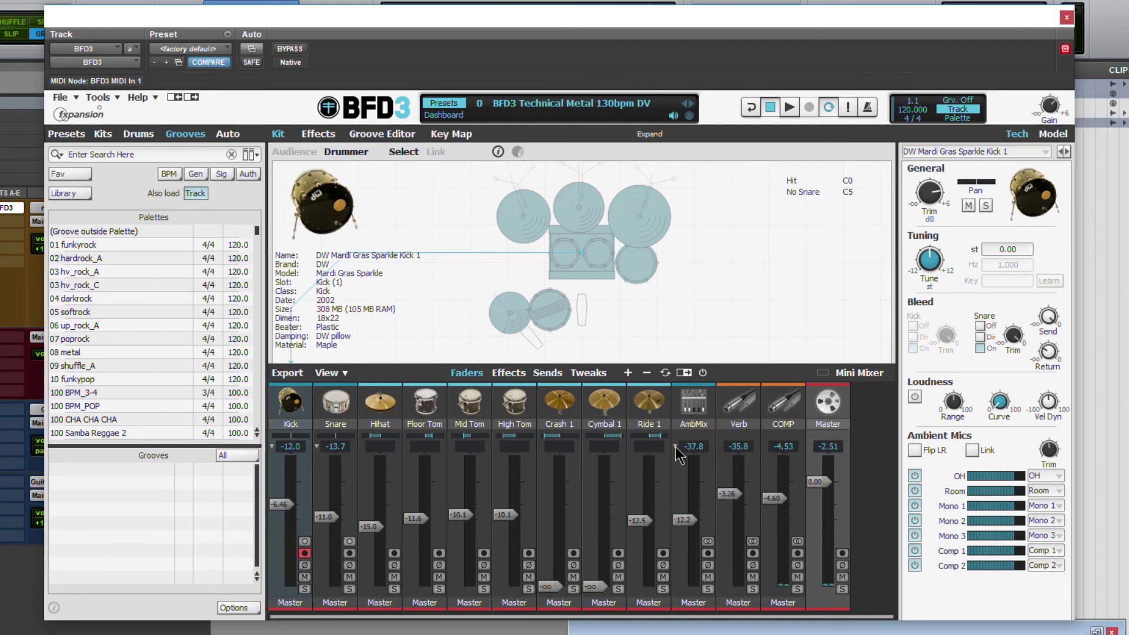
pyautogui.click(675, 446)
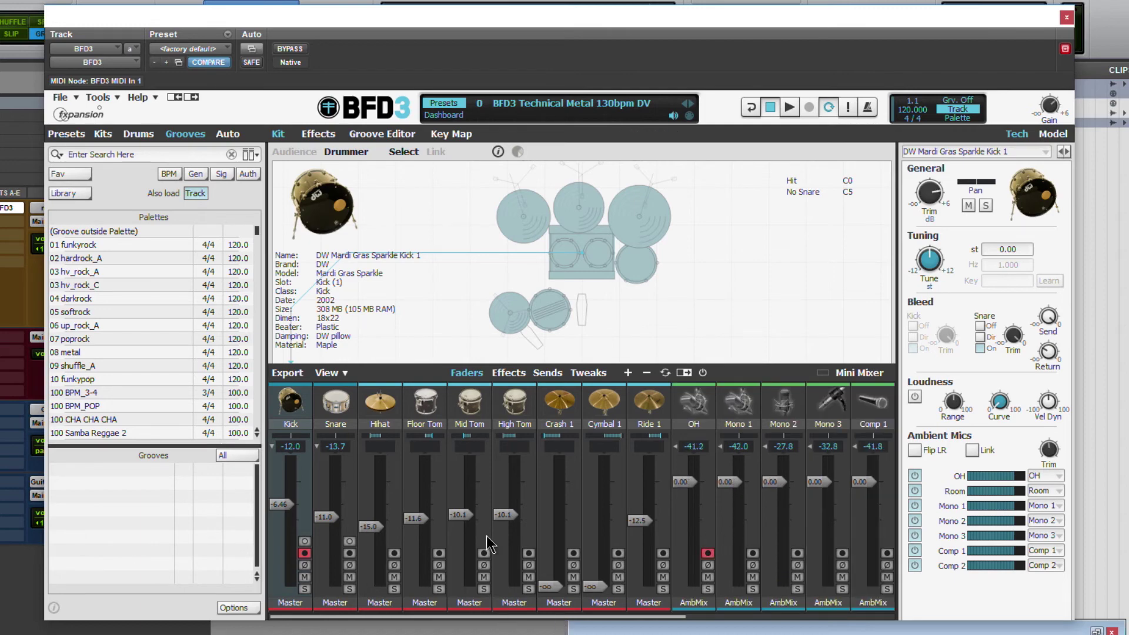
# Return to the Groove Editor, check the Drag exports Audio not MIDI option, and drop Triplet Feel Metal Closed Hat into the Pro Tools track list
pyautogui.click(382, 134)
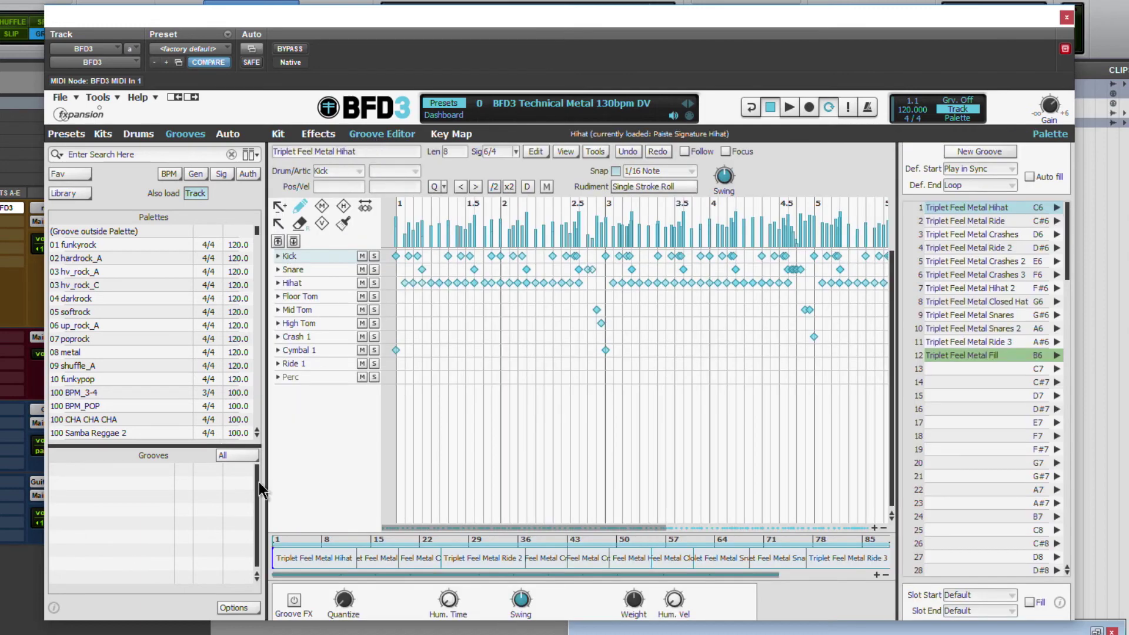
pyautogui.click(229, 607)
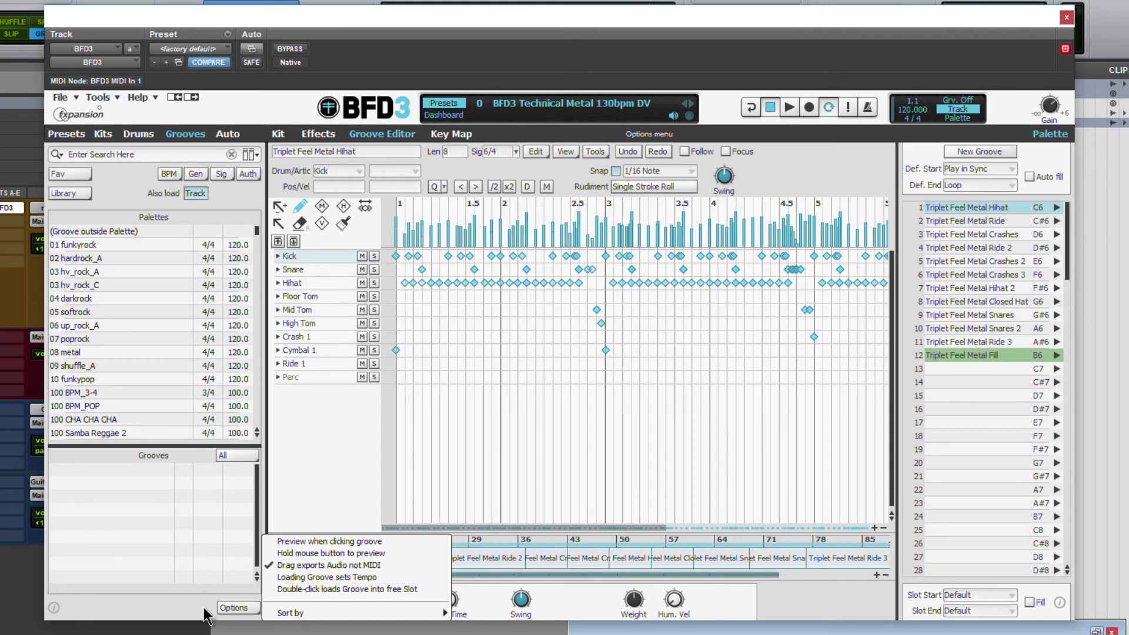
pyautogui.click(204, 610)
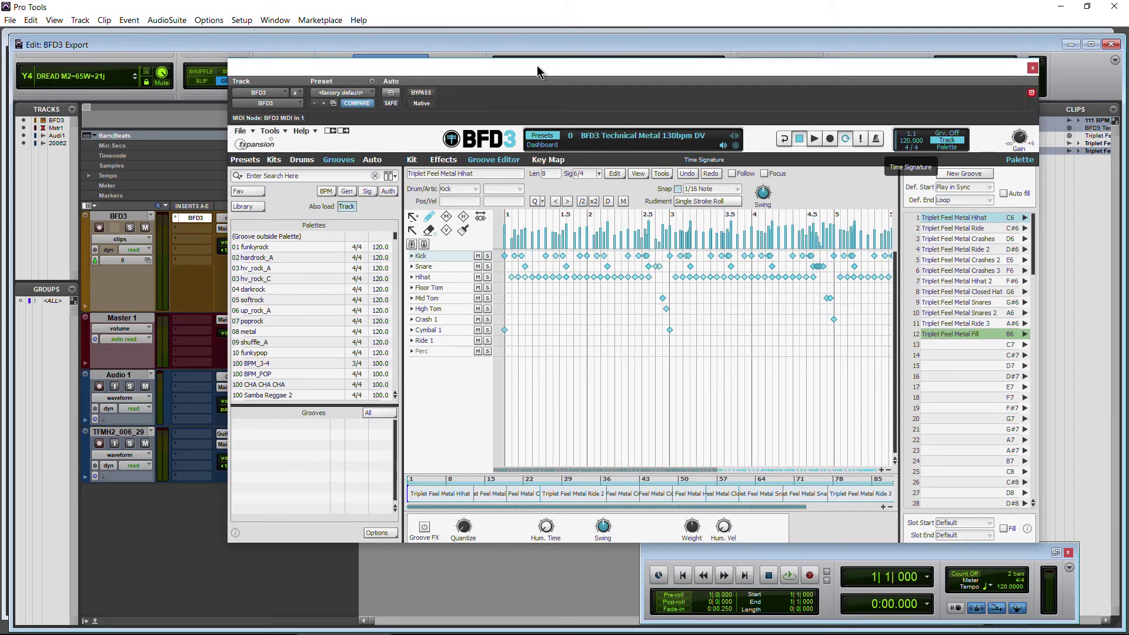
pyautogui.moveTo(538, 72); pyautogui.dragTo(675, 60)
pyautogui.click(1091, 285)
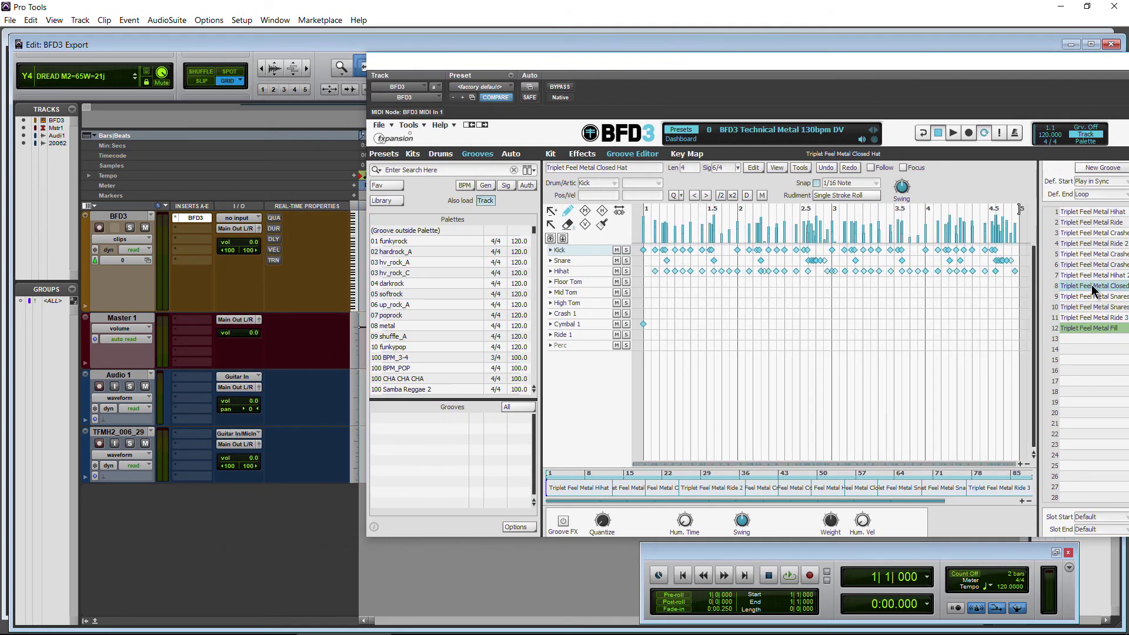
pyautogui.moveTo(1091, 284); pyautogui.dragTo(51, 243)
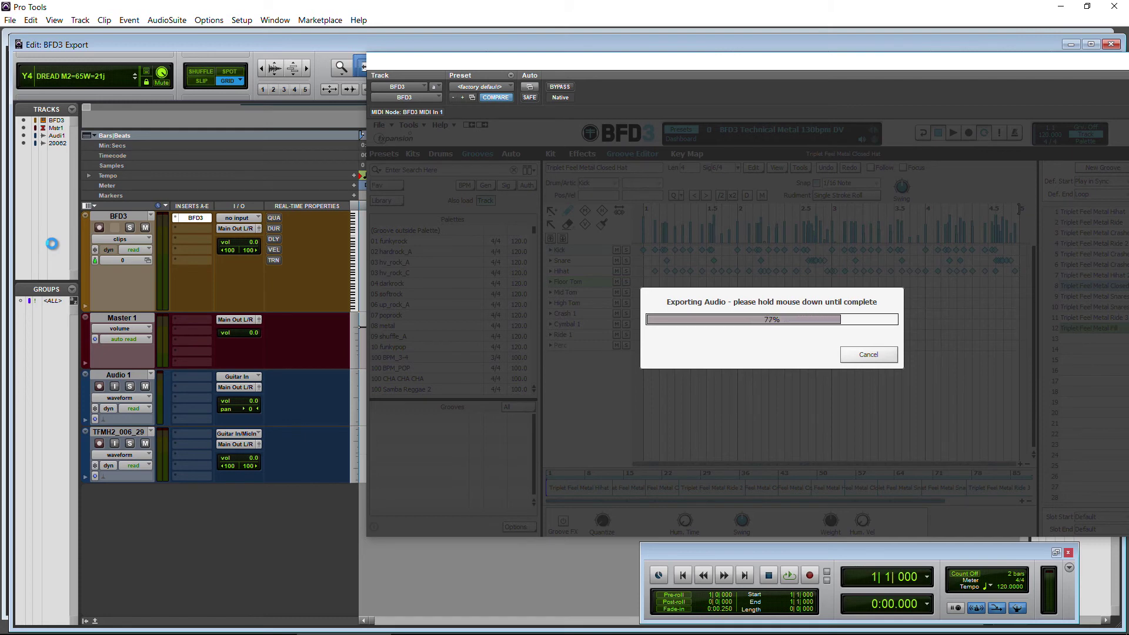
pyautogui.moveTo(52, 243); pyautogui.dragTo(42, 174)
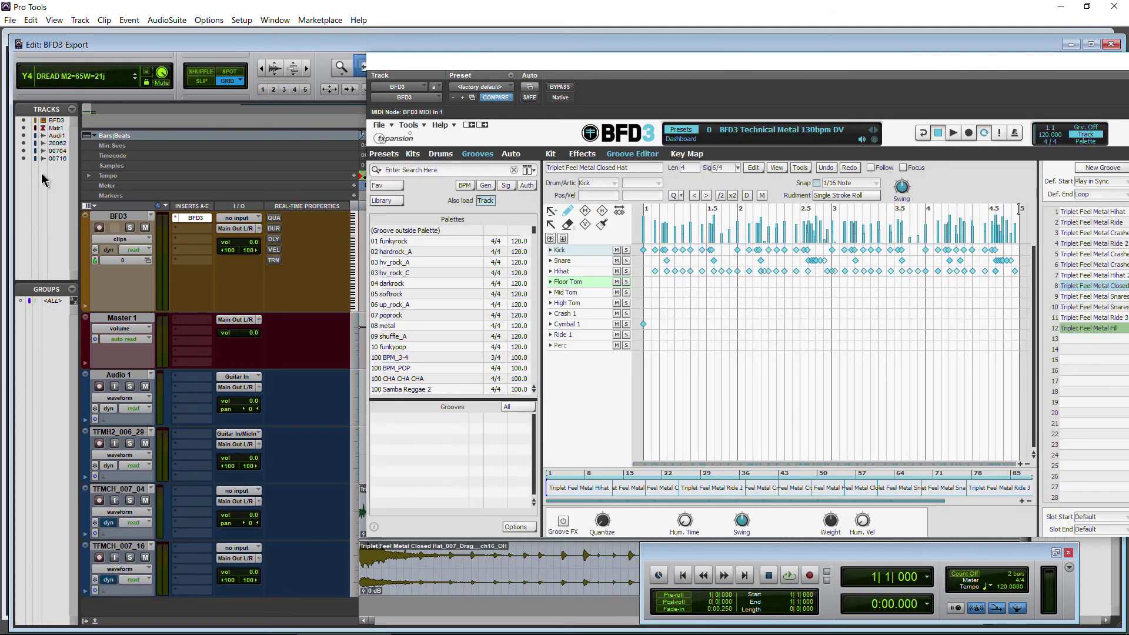
# Close the BFD3 plug-in window and examine the new Kick and OH audio tracks in the Edit window
pyautogui.moveTo(919, 65); pyautogui.dragTo(907, 86)
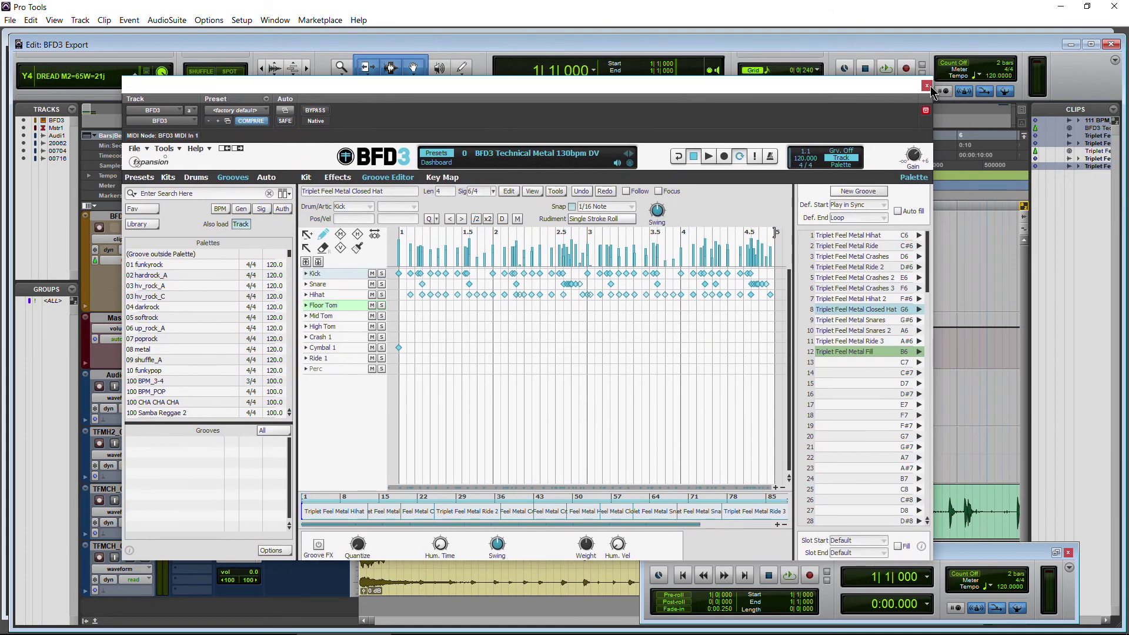
pyautogui.click(926, 86)
pyautogui.scroll(-3, 450, 353)
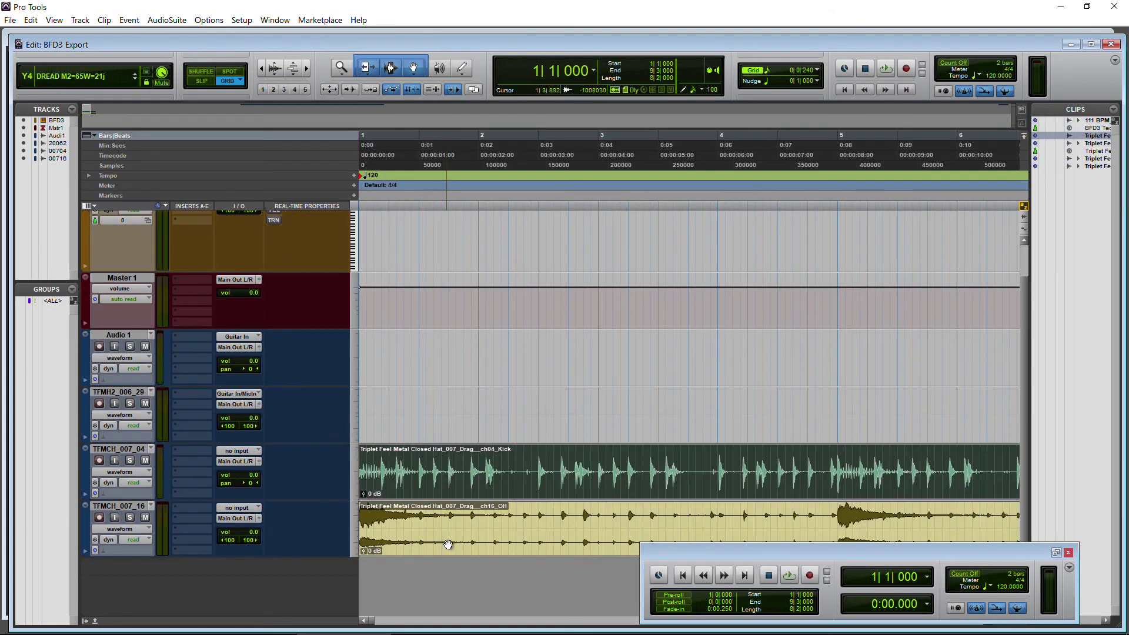
# Bring back the BFD3 plug-in, open the MIDI export dialog for Triplet Feel Metal Crashes 3, and leave it without saving
pyautogui.click(448, 547)
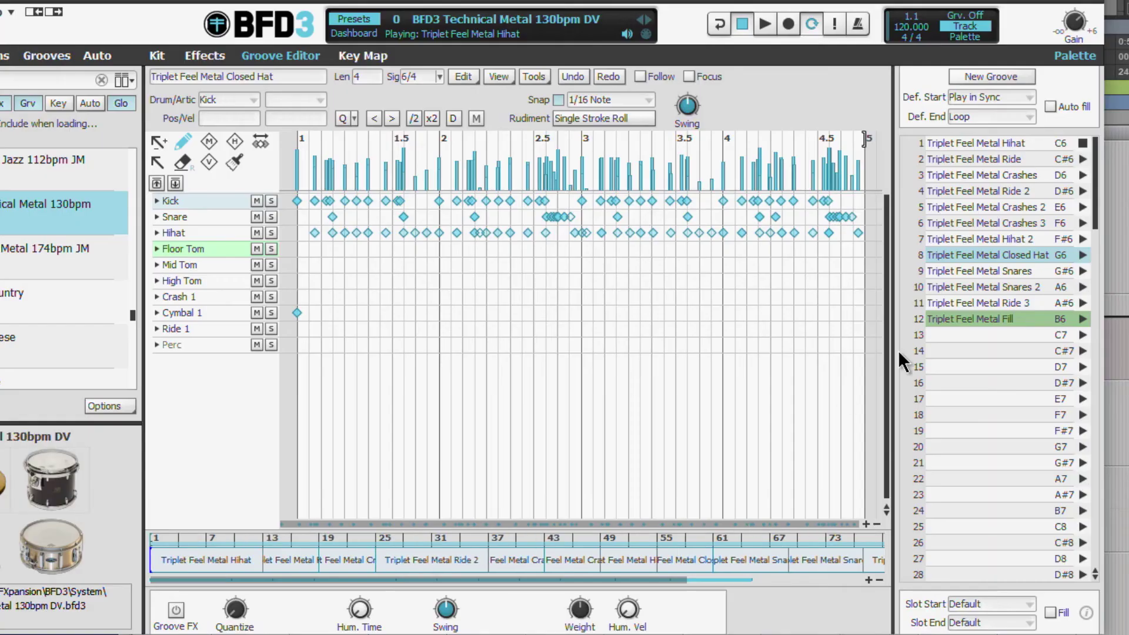
pyautogui.click(982, 221)
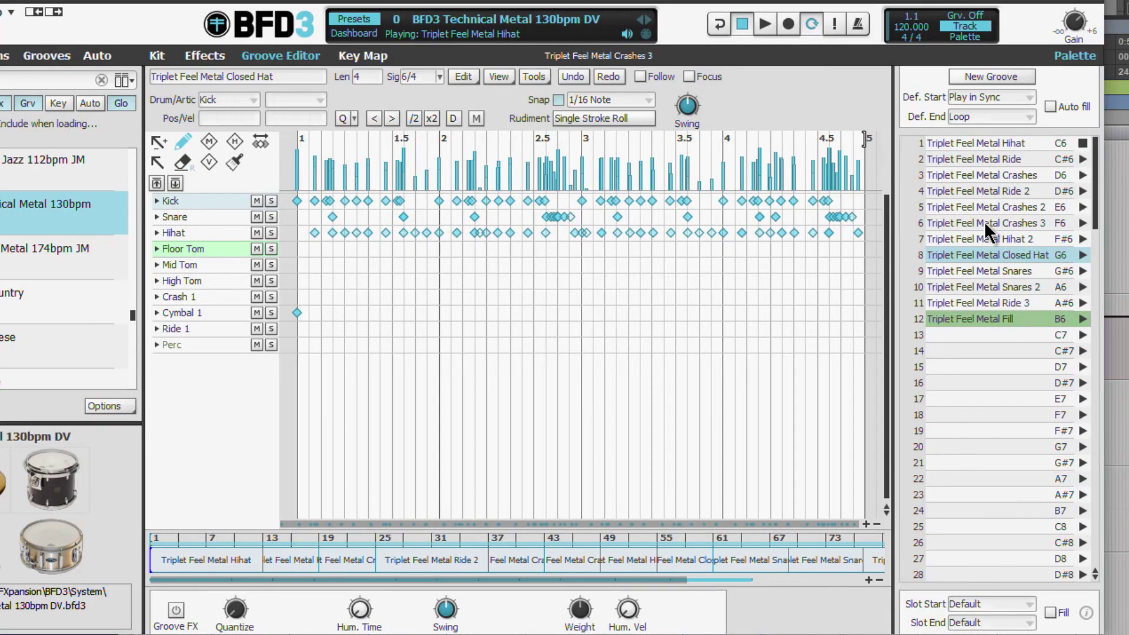
pyautogui.rightClick(983, 222)
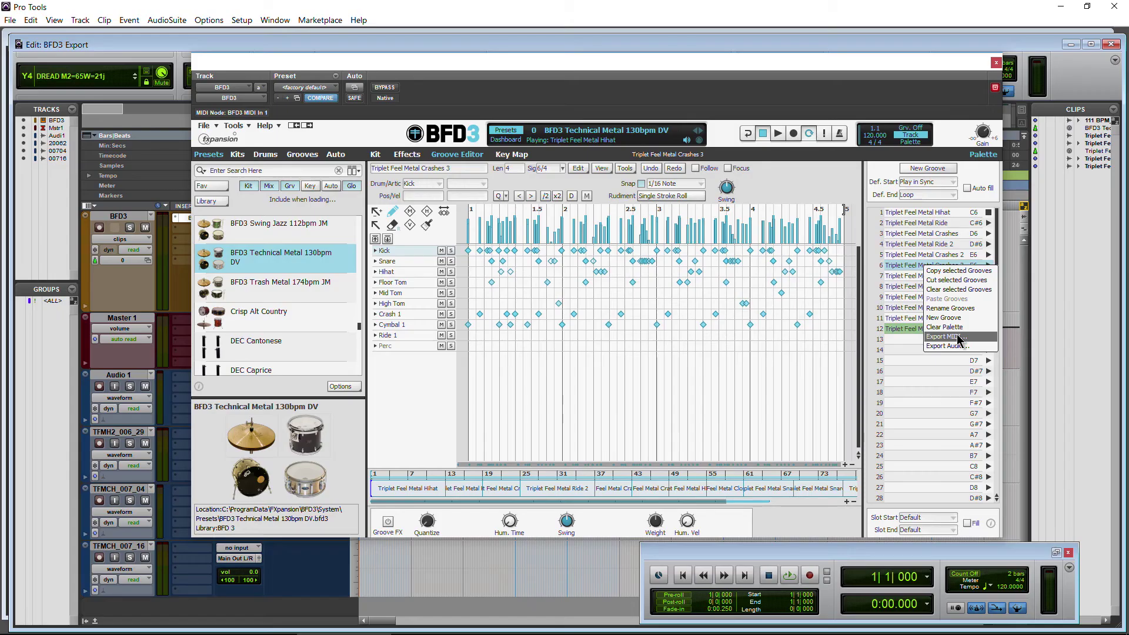
pyautogui.click(1034, 332)
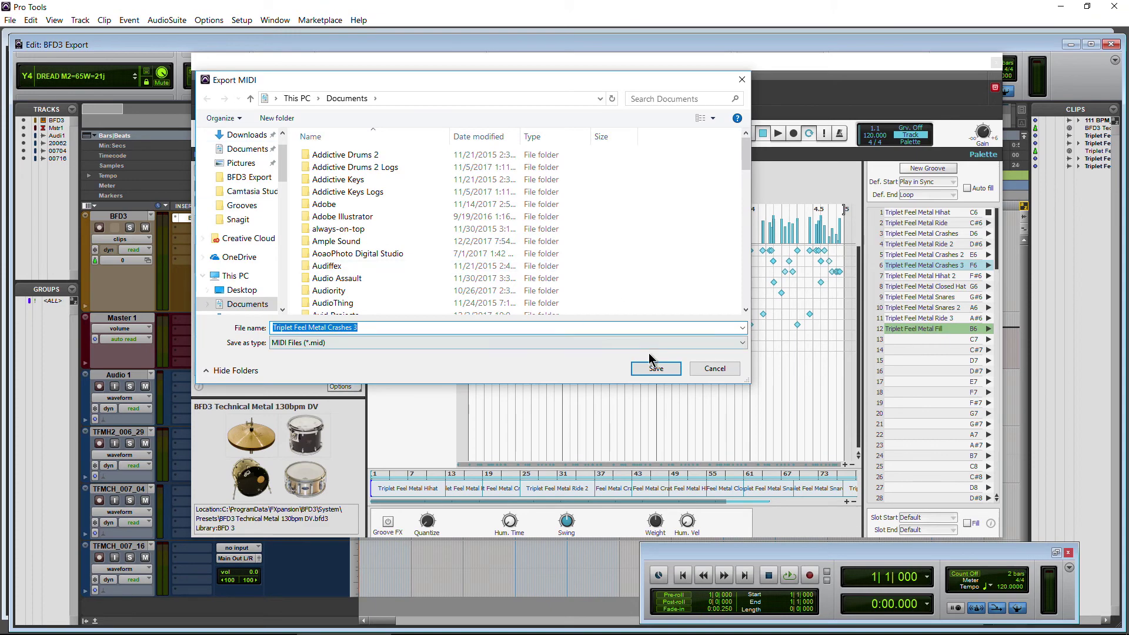
pyautogui.click(714, 368)
# Look over the groove and drum track export commands, and open the audio export for Triplet Feel Metal Closed Hat
pyautogui.click(206, 126)
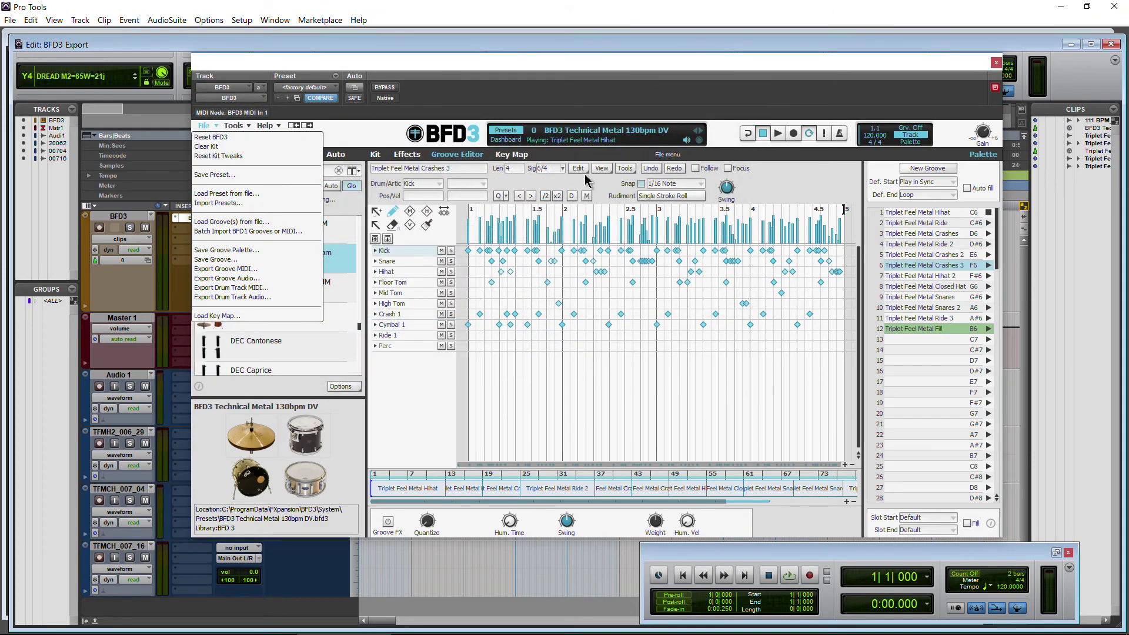
pyautogui.click(900, 286)
pyautogui.rightClick(931, 286)
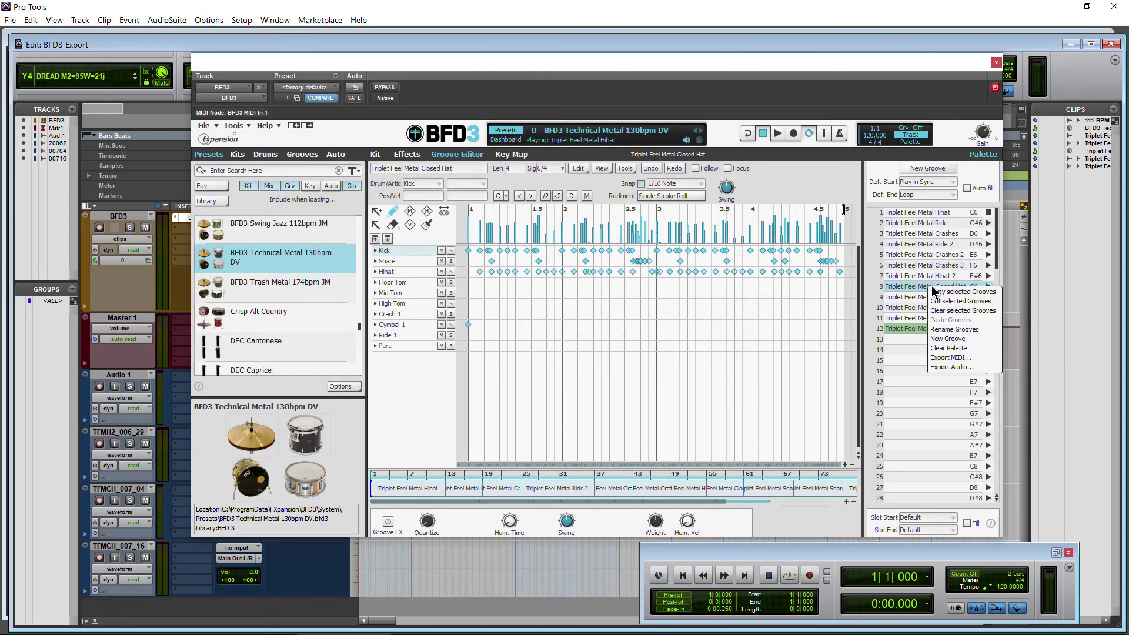
pyautogui.click(956, 366)
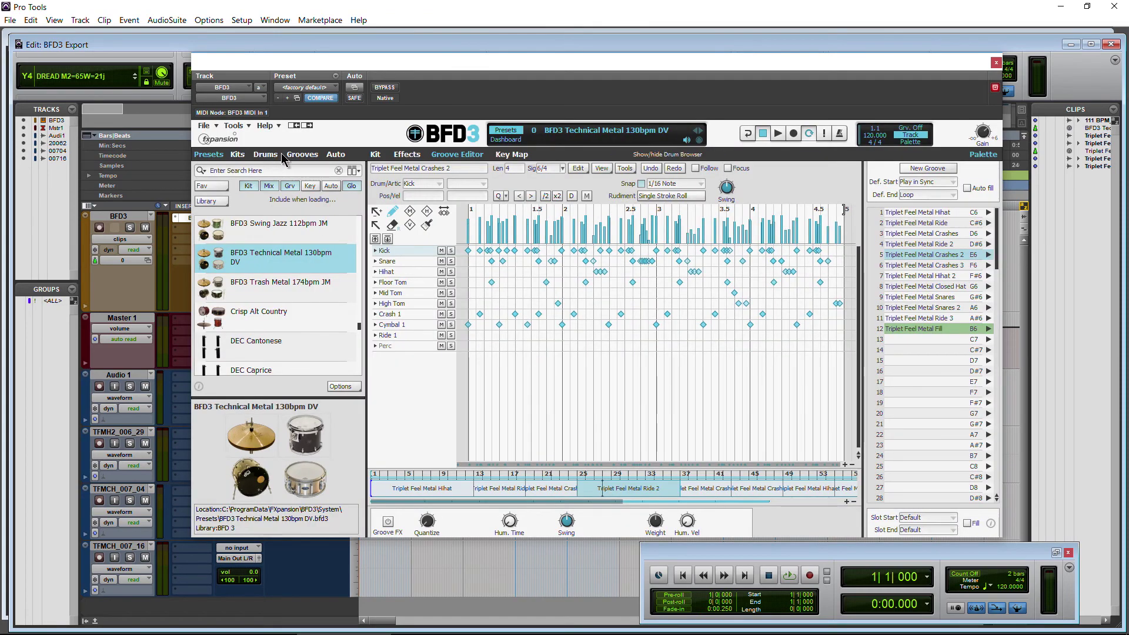
# Browse the Groove browser, select the ur_05 groove, and turn off the Drag exports Audio not MIDI option
pyautogui.click(302, 155)
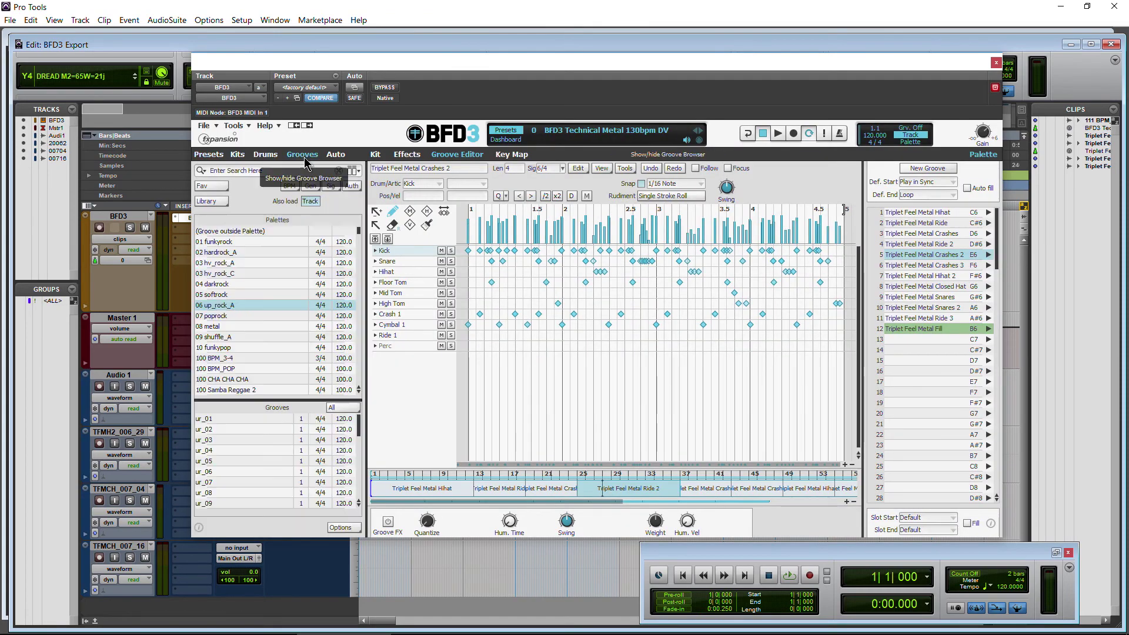
pyautogui.moveTo(360, 237); pyautogui.dragTo(361, 252)
pyautogui.click(253, 462)
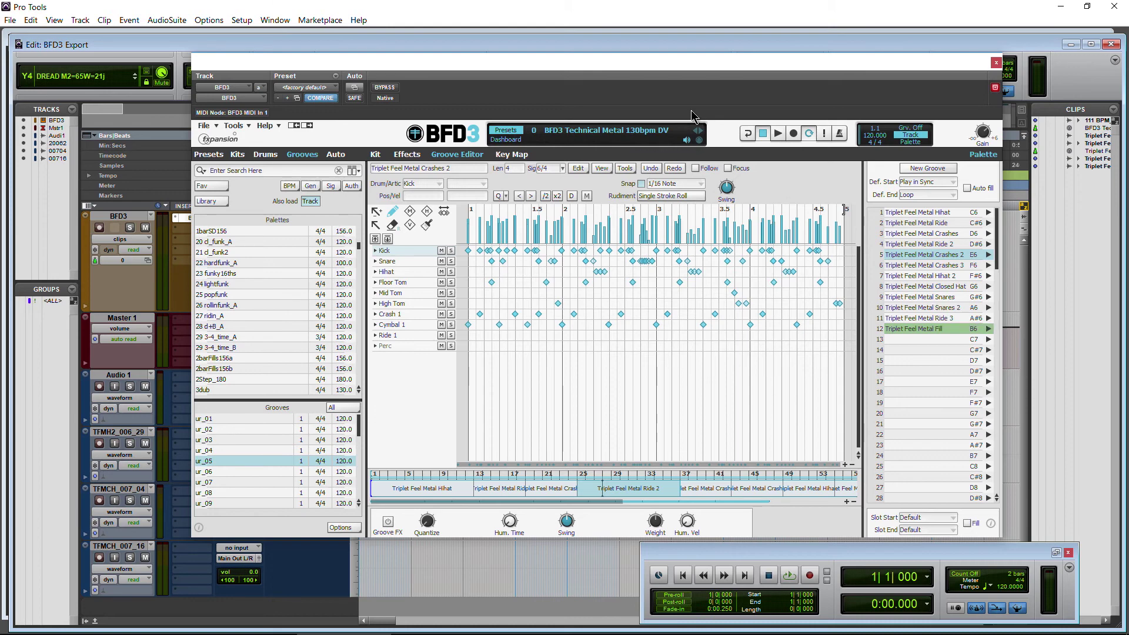
pyautogui.moveTo(657, 70); pyautogui.dragTo(457, 68)
pyautogui.moveTo(442, 490); pyautogui.dragTo(434, 486)
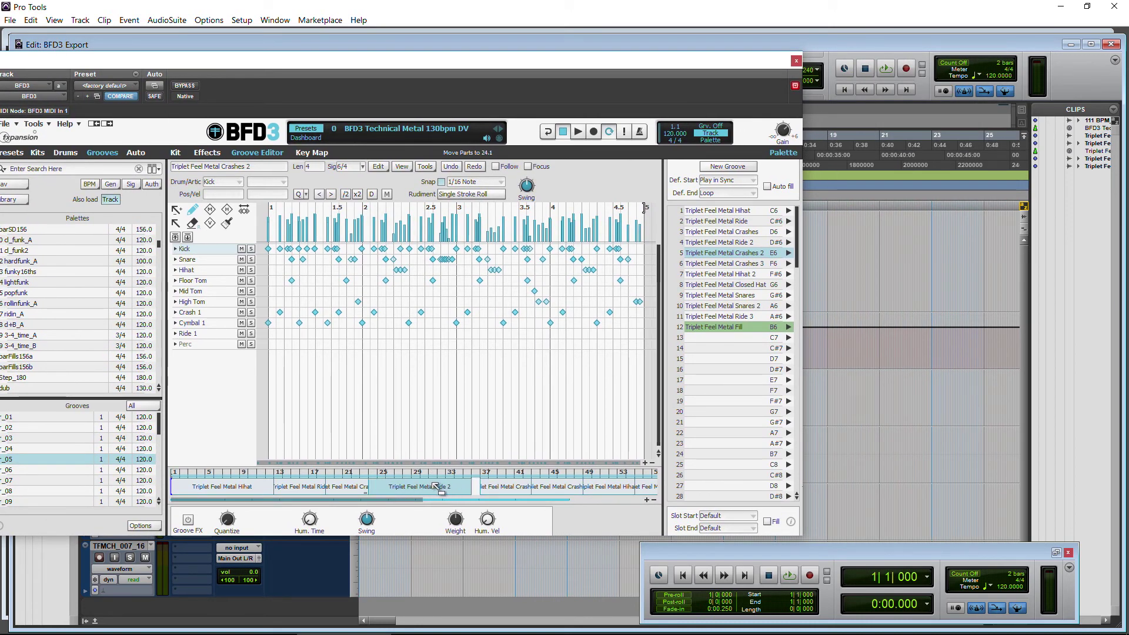
pyautogui.click(140, 526)
pyautogui.click(200, 495)
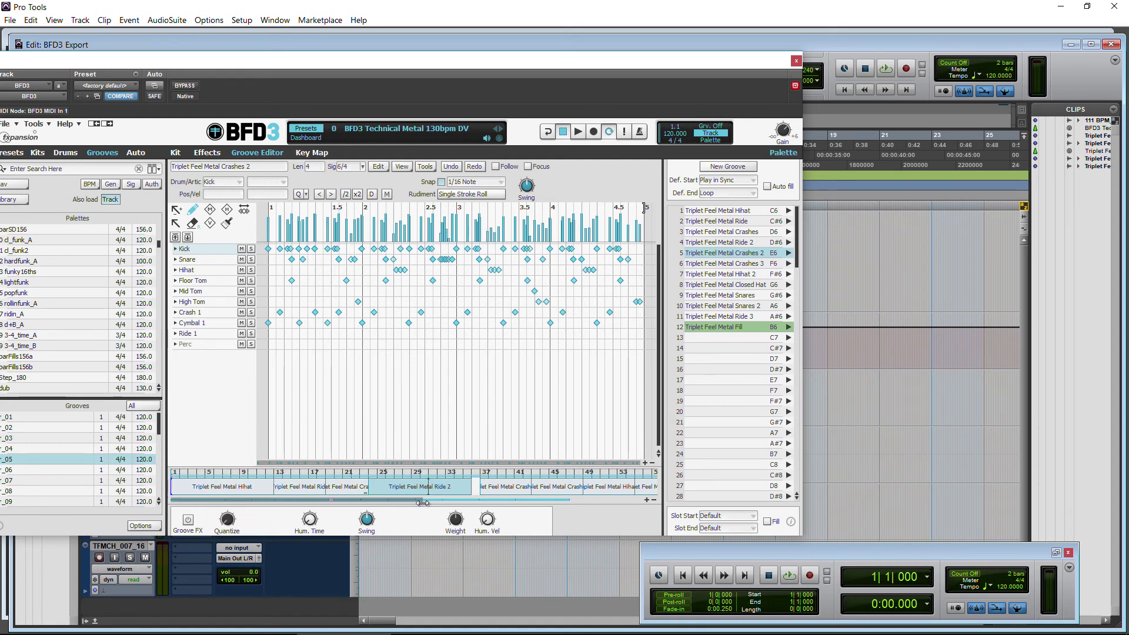
# Drop the Triplet Feel Metal Ride 2 part from the drum track onto the Pro Tools BFD3 track at about bar 19 as MIDI
pyautogui.moveTo(393, 491); pyautogui.dragTo(504, 475)
pyautogui.moveTo(835, 255); pyautogui.dragTo(839, 275)
pyautogui.moveTo(922, 286); pyautogui.dragTo(905, 290)
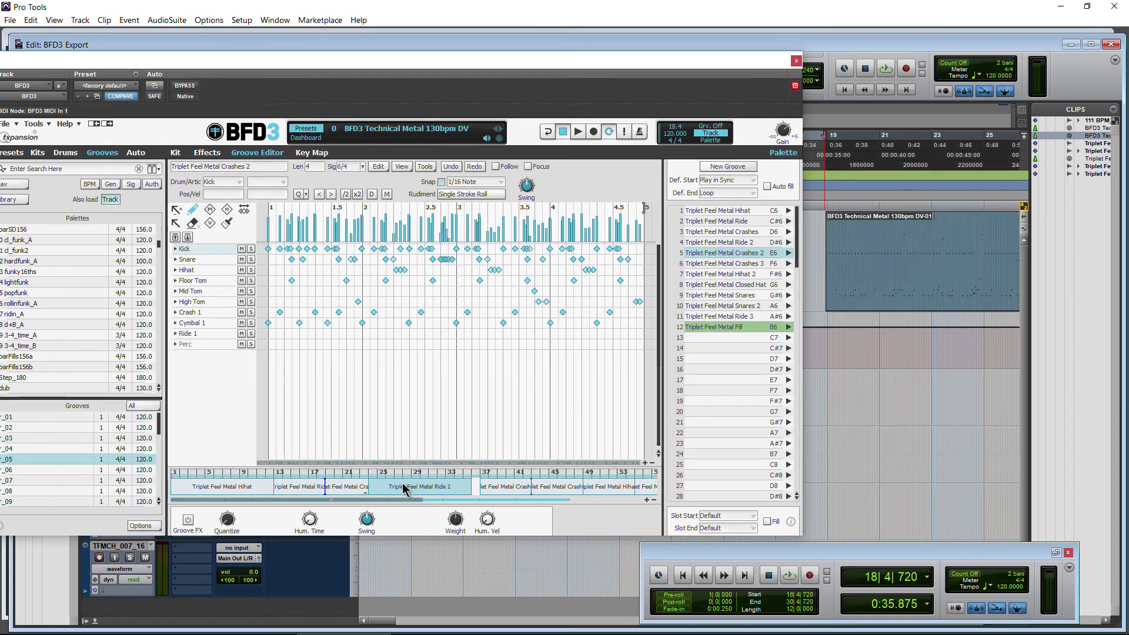
# Drop the selected drum track parts below the existing Pro Tools tracks as a new MIDI track, and close the plug-in to view it
pyautogui.moveTo(419, 501); pyautogui.dragTo(438, 481)
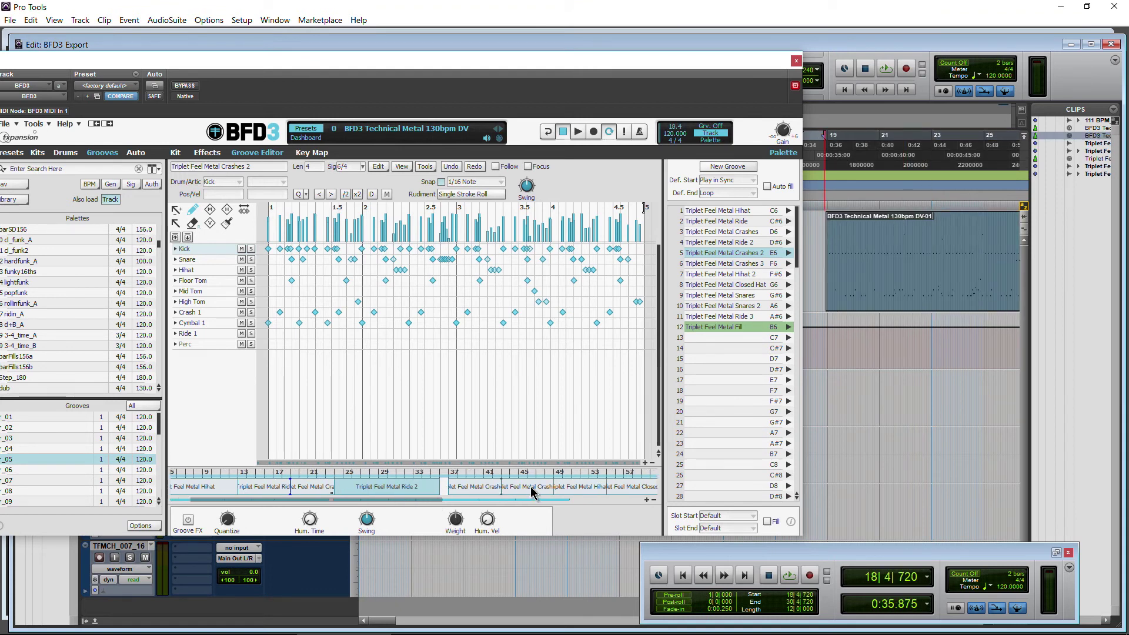
pyautogui.moveTo(520, 489); pyautogui.dragTo(450, 607)
pyautogui.click(612, 320)
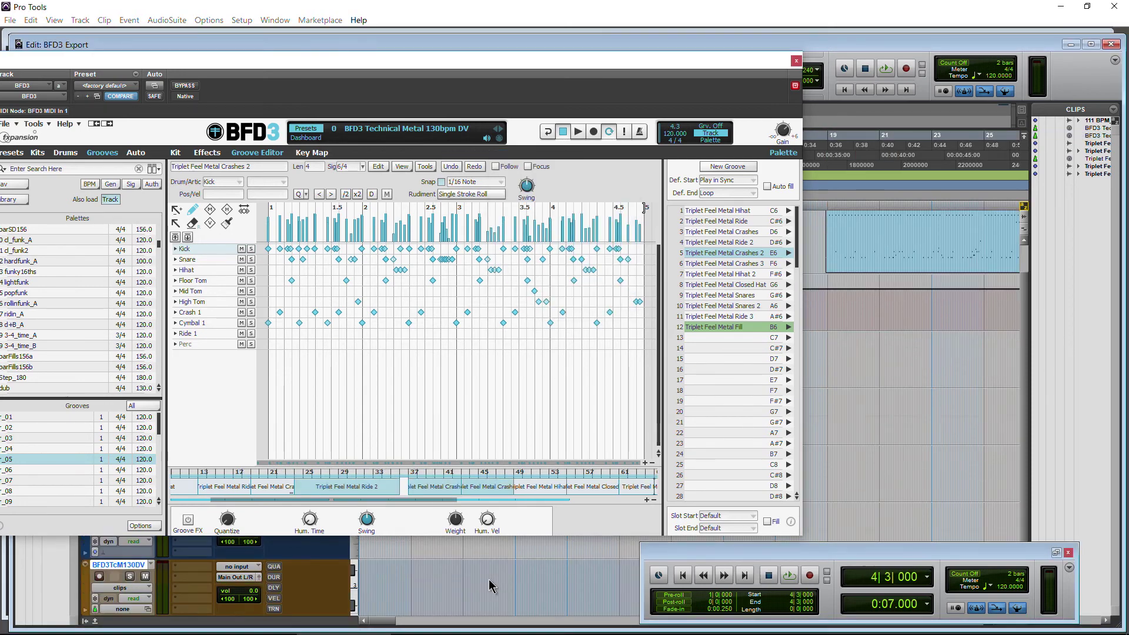
pyautogui.click(795, 62)
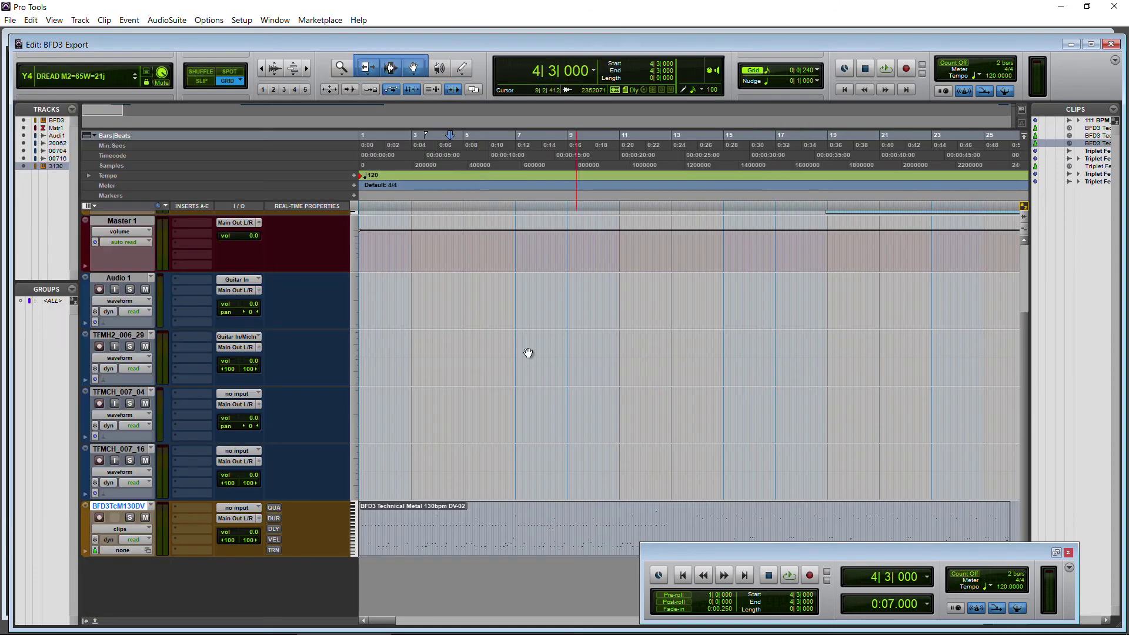
pyautogui.moveTo(190, 78); pyautogui.dragTo(132, 91)
pyautogui.moveTo(269, 629)
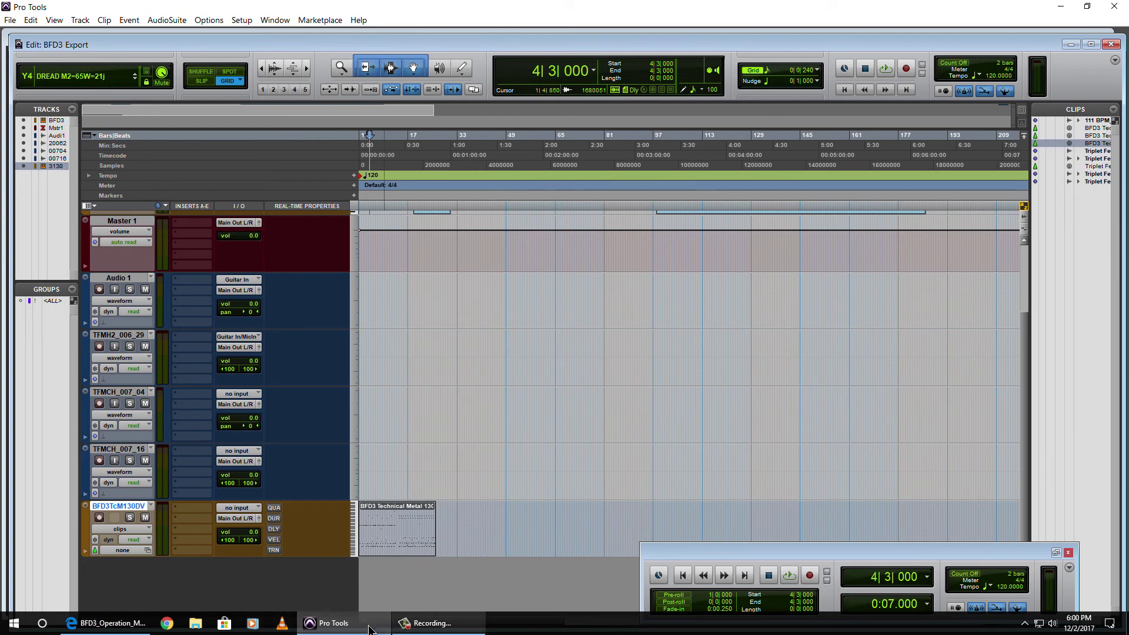
# Reopen BFD3, select all parts of the drum track, and drop them as MIDI onto the BFD3TcM130DV track at about bar 36
pyautogui.scroll(2, 173, 294)
pyautogui.click(195, 218)
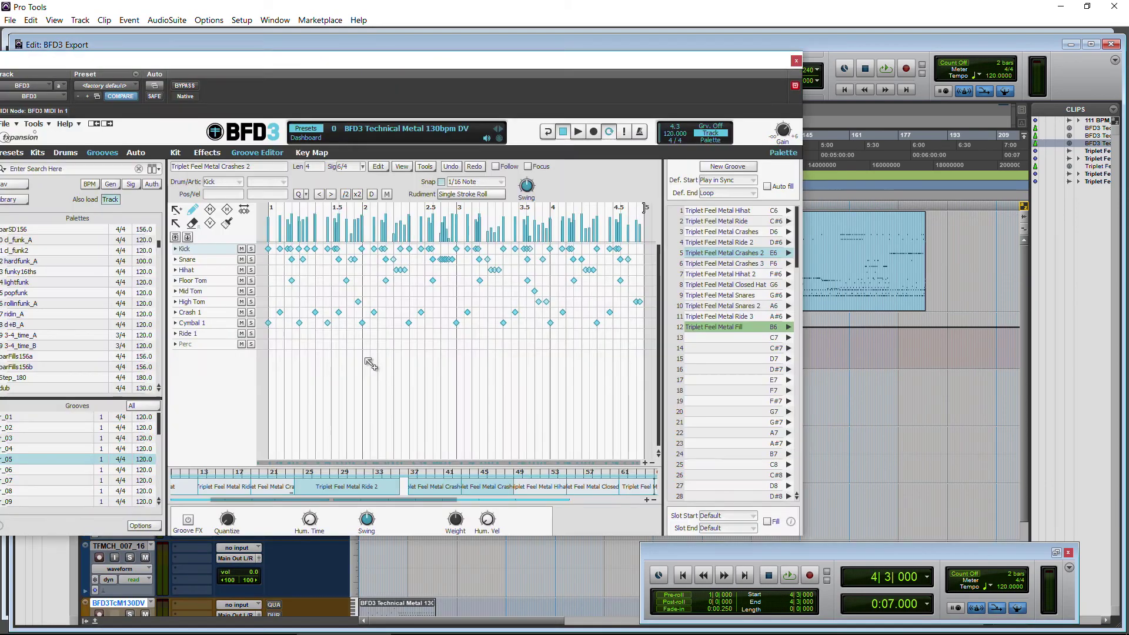
pyautogui.moveTo(297, 69); pyautogui.dragTo(461, 36)
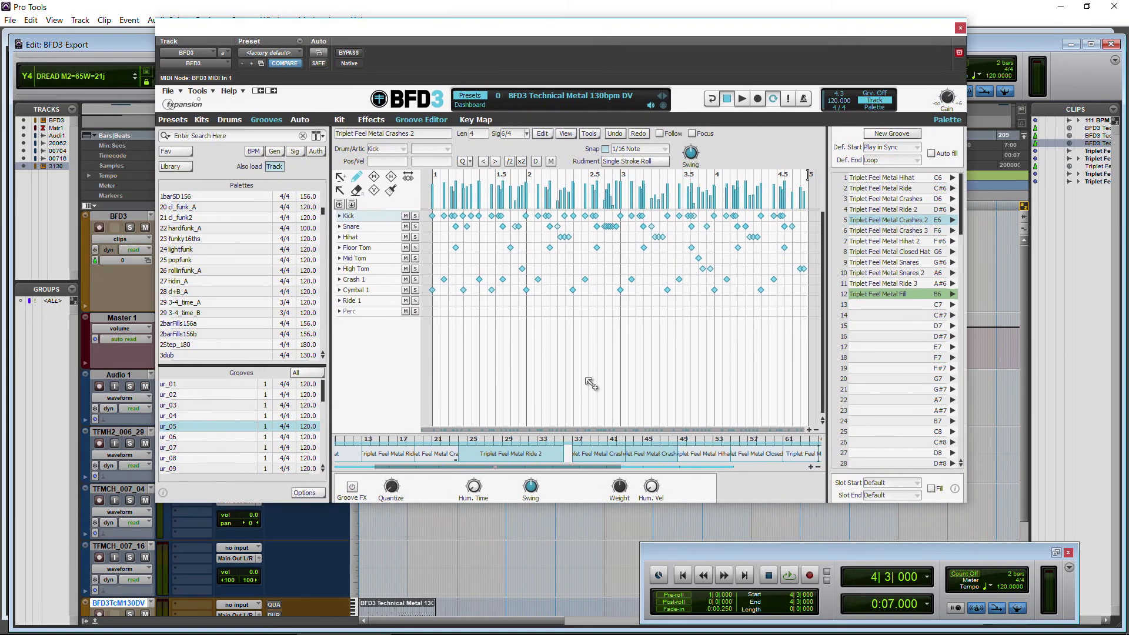
pyautogui.click(817, 467)
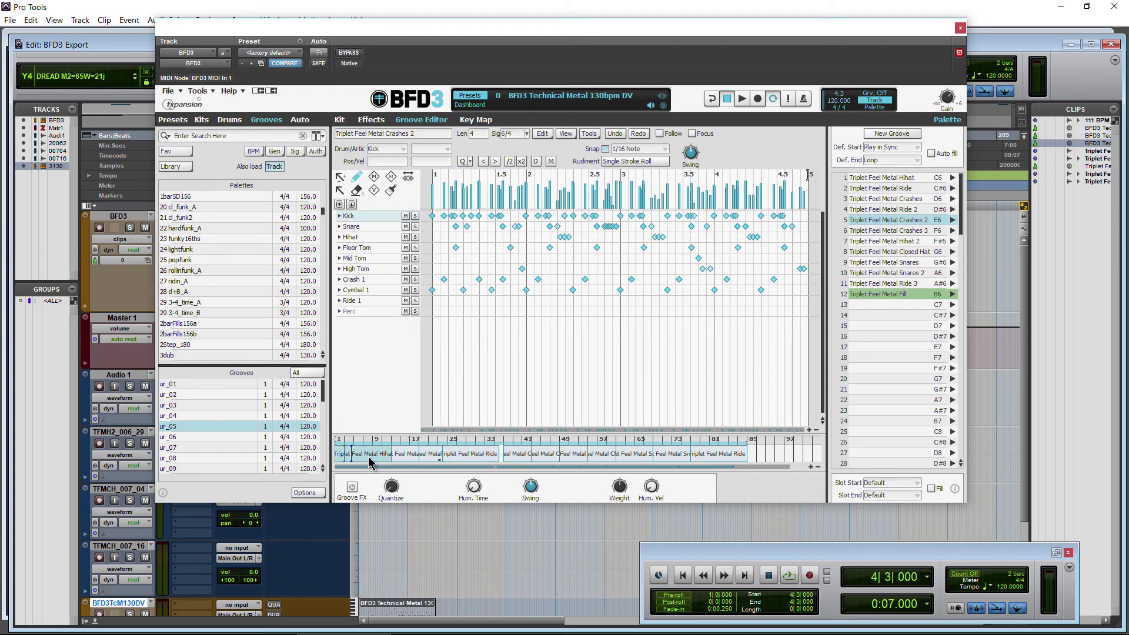
pyautogui.keyDown('shift'); pyautogui.click(718, 456); pyautogui.keyUp('shift')
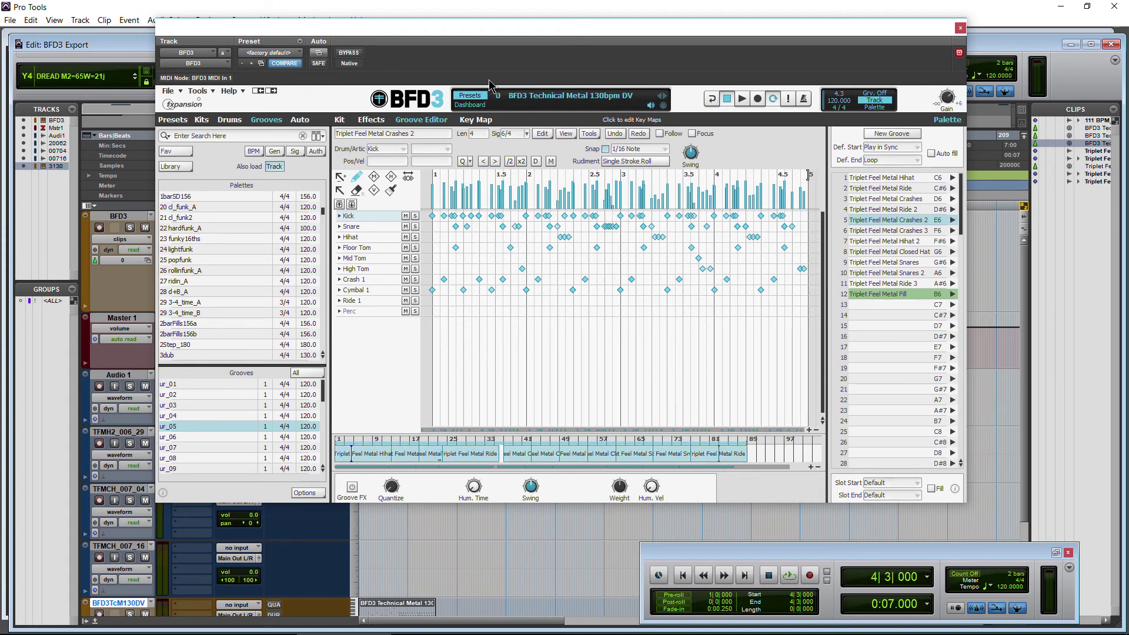
pyautogui.moveTo(521, 36); pyautogui.dragTo(347, 37)
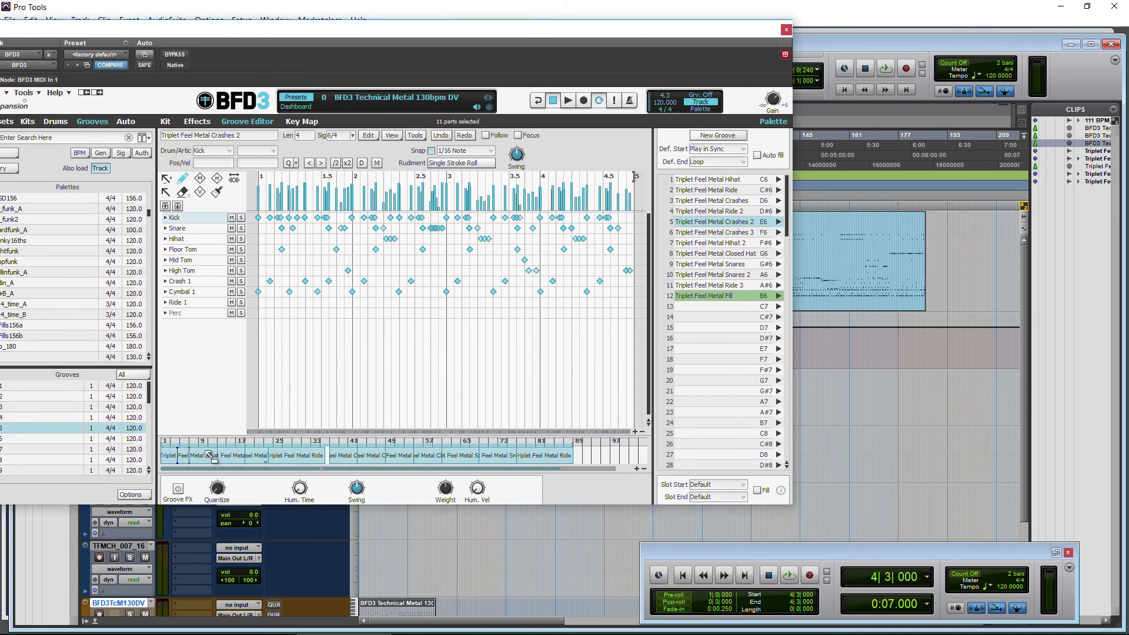
pyautogui.moveTo(467, 570); pyautogui.dragTo(467, 571)
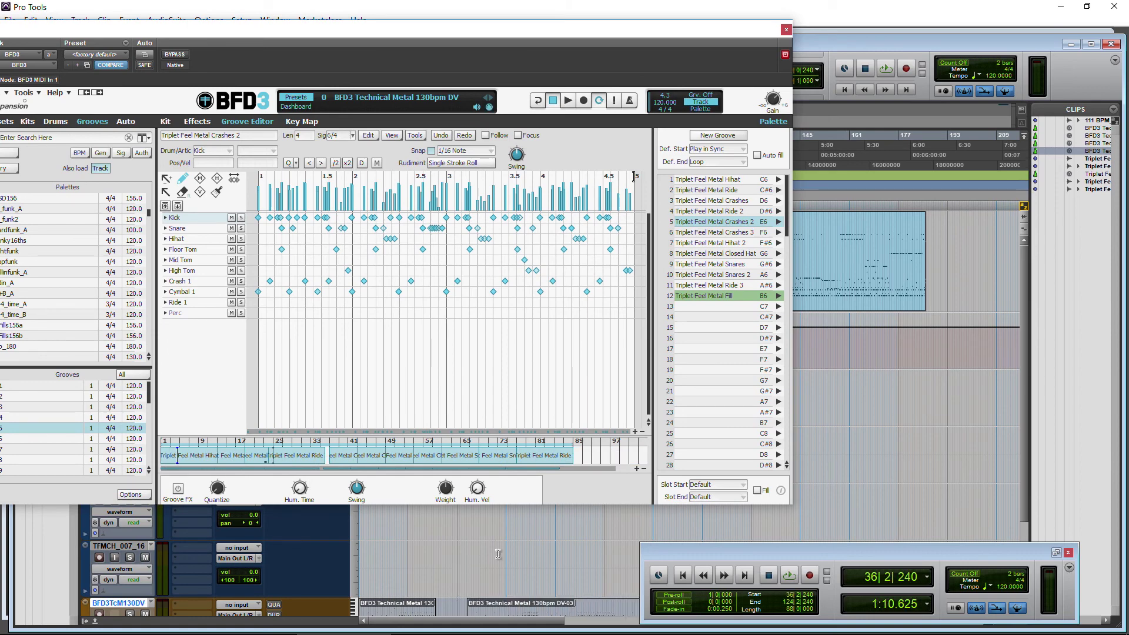
# Close the plug-in and move the full drum track MIDI clip from BFD3TcM130DV to the BFD3 track at about bar 191
pyautogui.scroll(-3, 511, 549)
pyautogui.hotkey('ctrl', 'w')
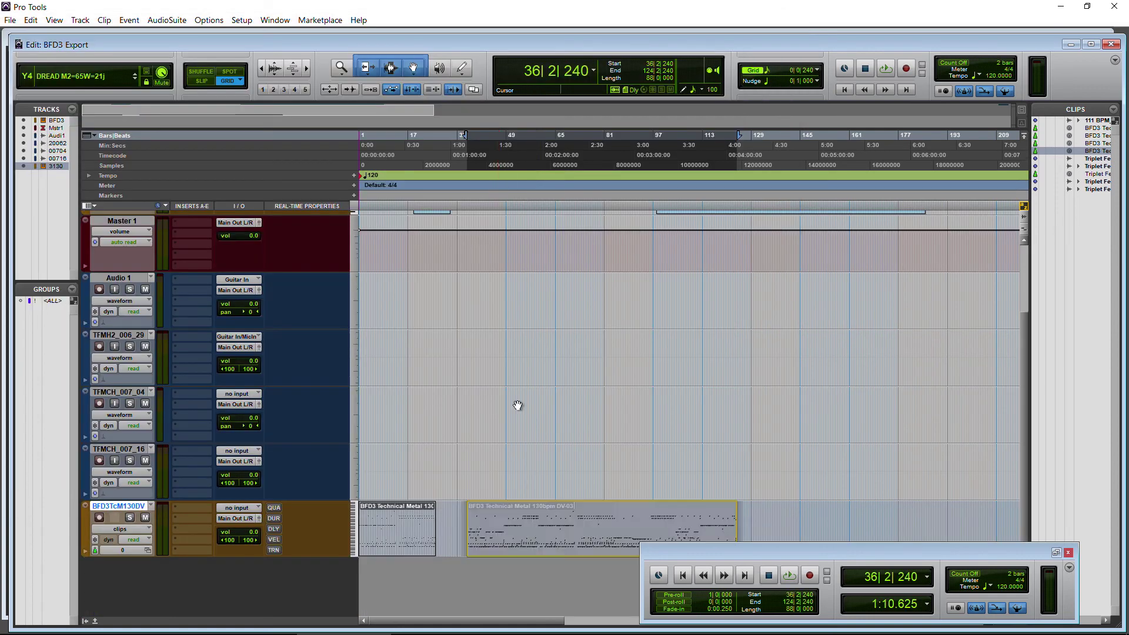
pyautogui.scroll(3, 516, 403)
pyautogui.moveTo(538, 232); pyautogui.dragTo(910, 244)
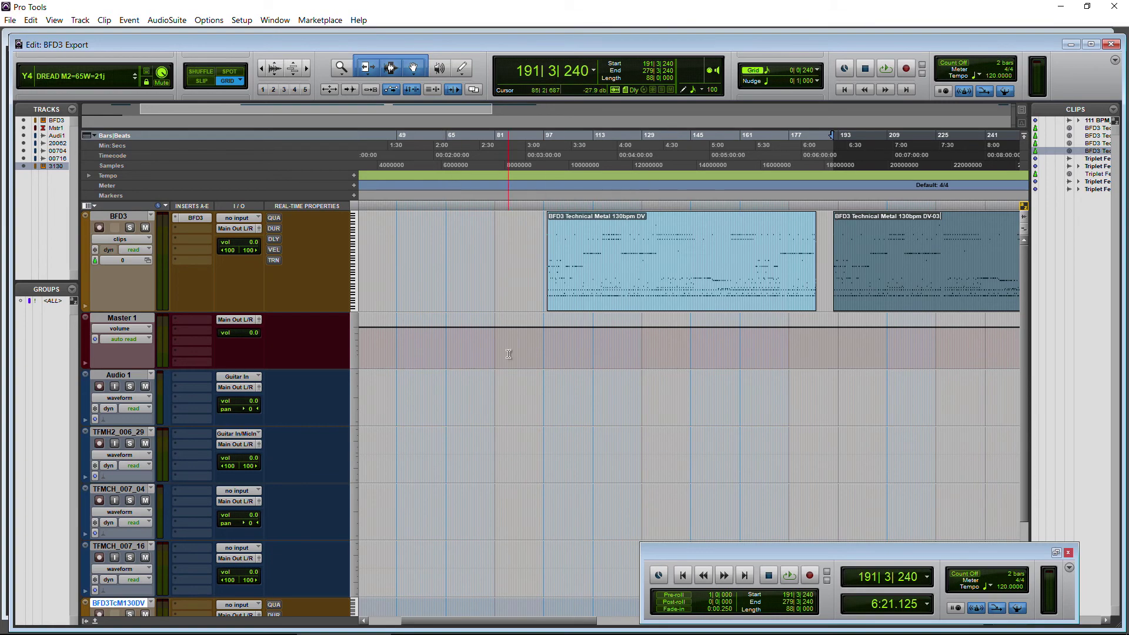
# Reopen BFD3, turn on Drag exports Audio not MIDI, and review the groove and drum track export commands
pyautogui.click(196, 219)
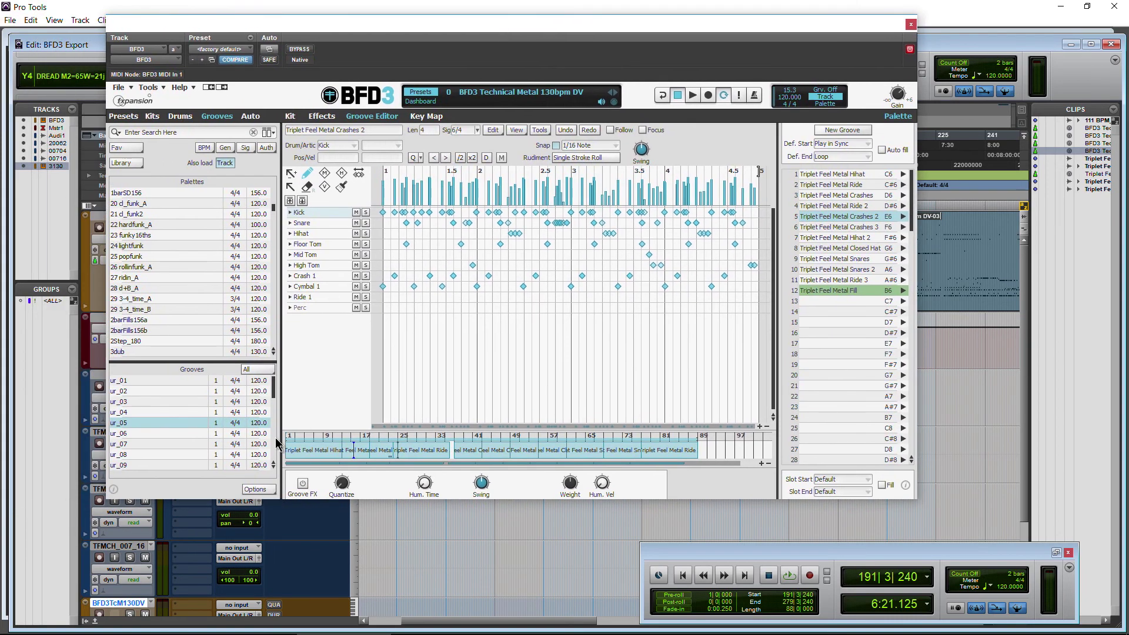
pyautogui.click(257, 489)
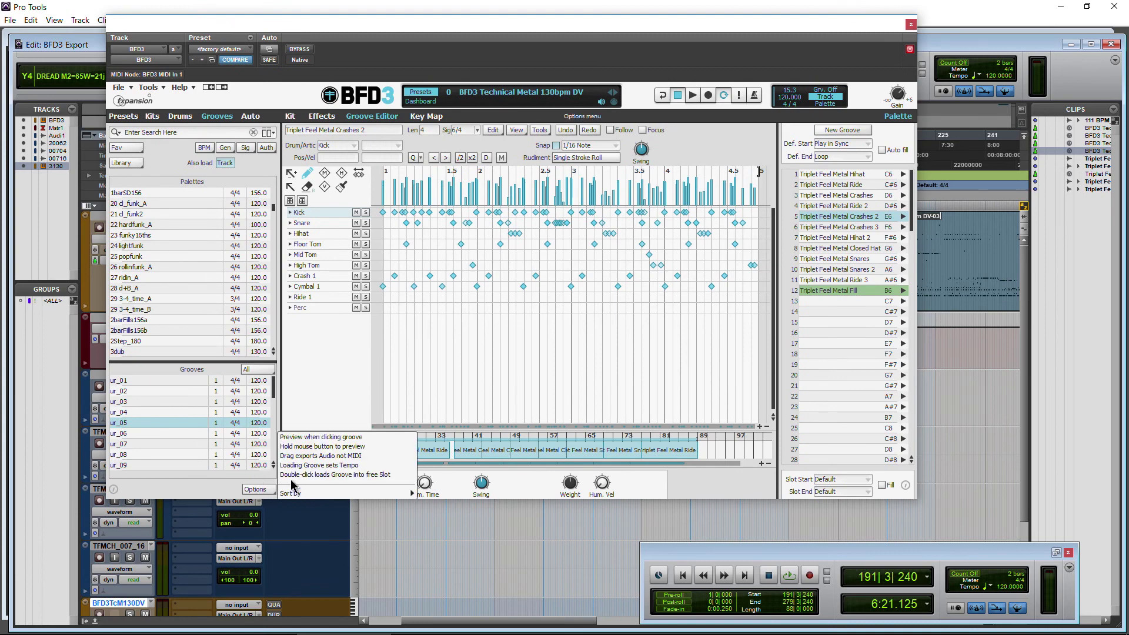
pyautogui.click(123, 116)
pyautogui.click(121, 88)
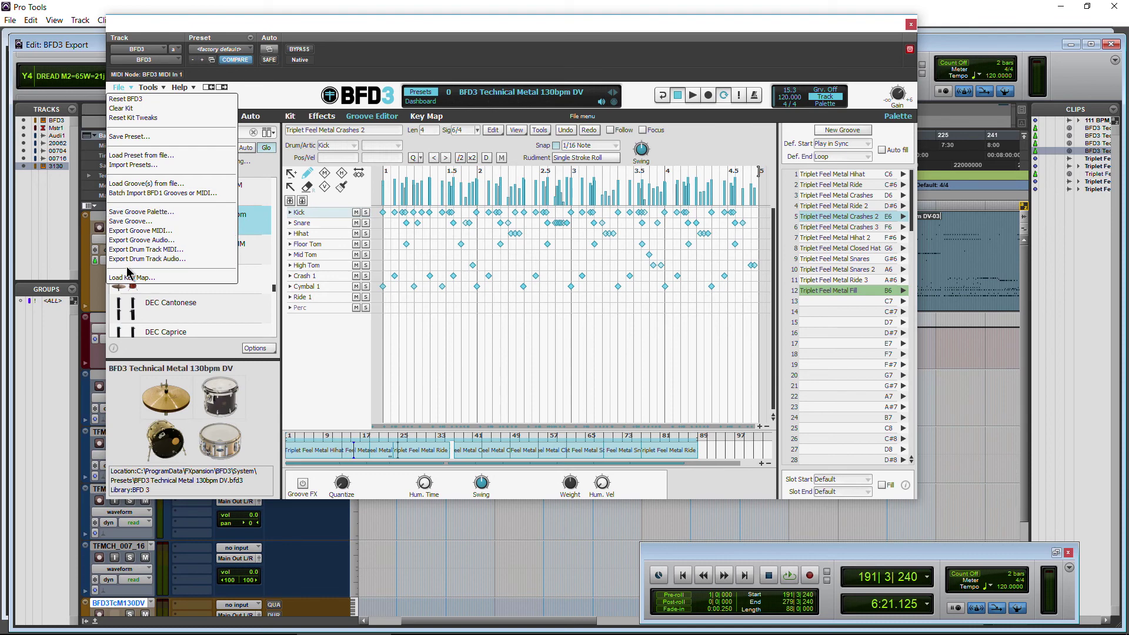
pyautogui.click(254, 98)
# Try to drop the whole BFD3 drum track into the Pro Tools track list as audio
pyautogui.moveTo(329, 456); pyautogui.dragTo(55, 222)
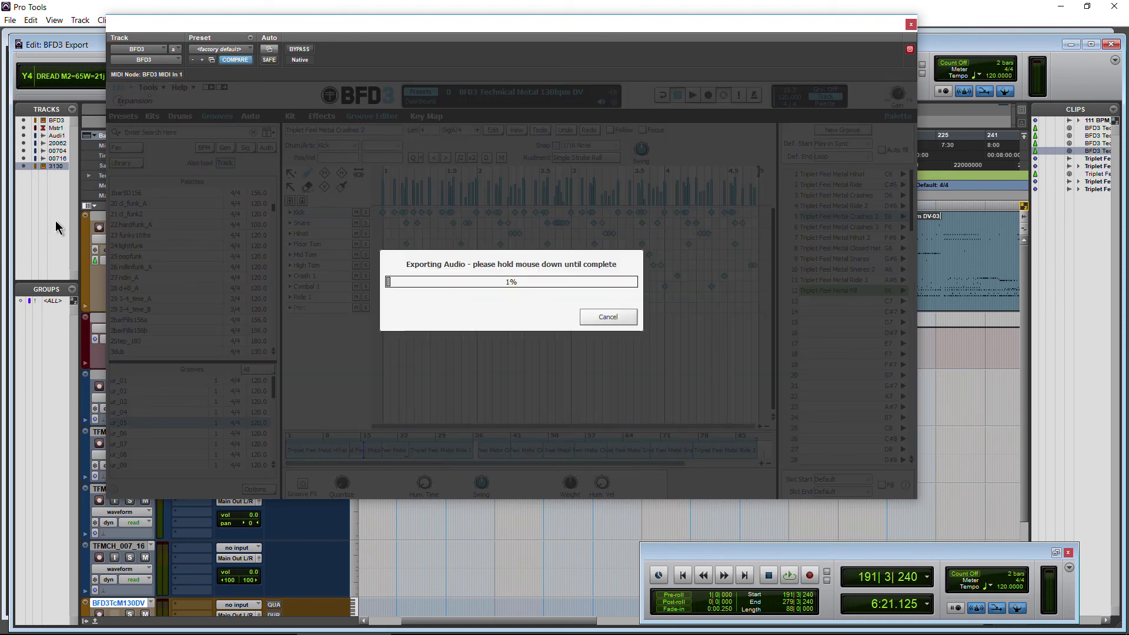
pyautogui.moveTo(55, 222); pyautogui.dragTo(55, 221)
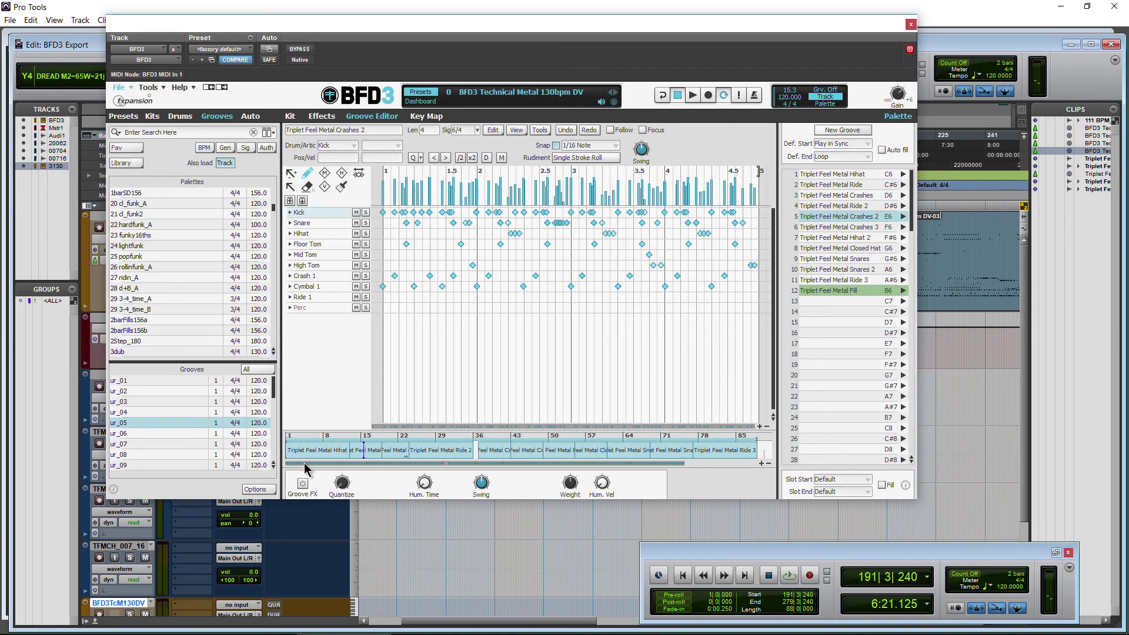
pyautogui.moveTo(304, 463); pyautogui.dragTo(267, 452)
# Drop Triplet Feel Metal Closed Hat and Triplet Feel Metal Snares together into the track list as audio, and close the plug-in
pyautogui.click(818, 250)
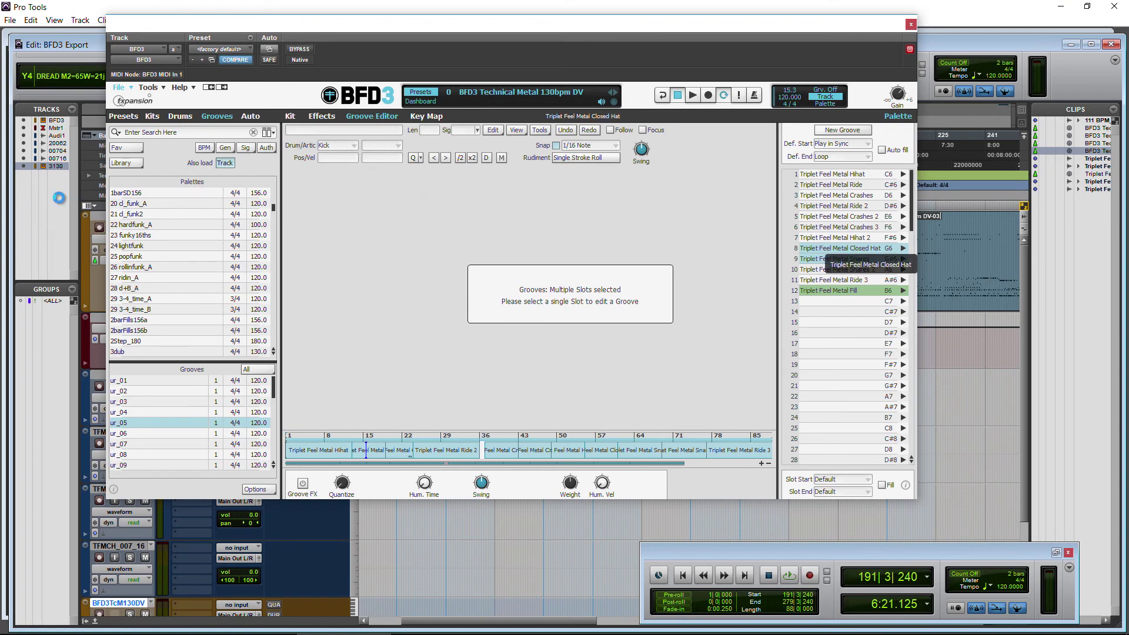
pyautogui.moveTo(59, 198); pyautogui.dragTo(50, 201)
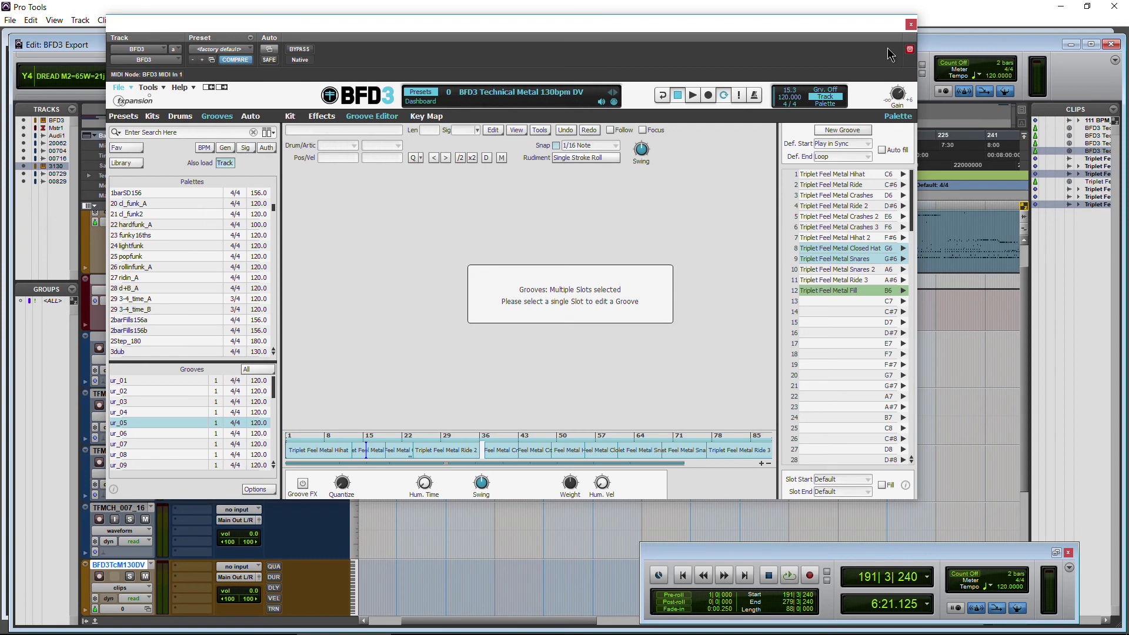
pyautogui.click(910, 23)
pyautogui.scroll(-5, 464, 448)
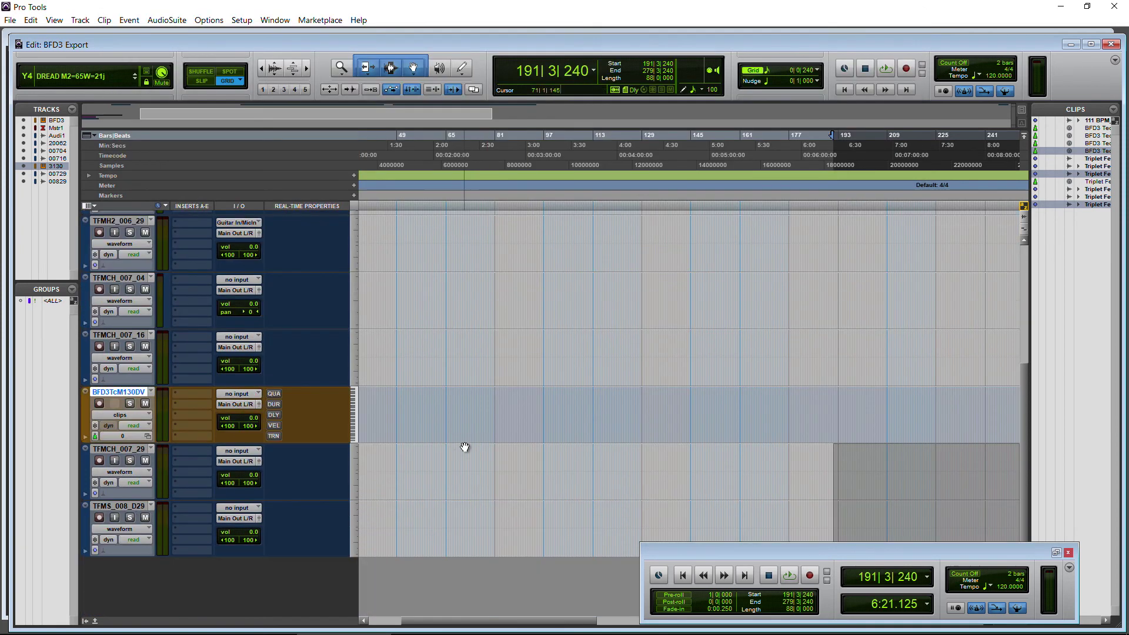
# Return to the session start, solo the new TFMCH_007_29 audio track, and play it back
pyautogui.click(845, 90)
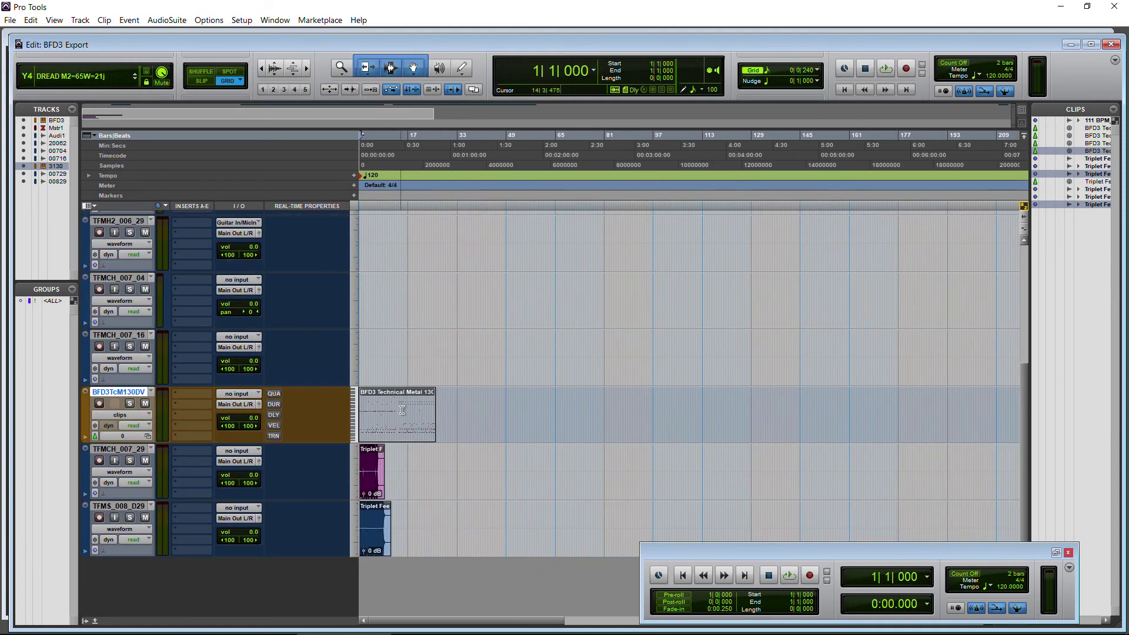
pyautogui.click(130, 460)
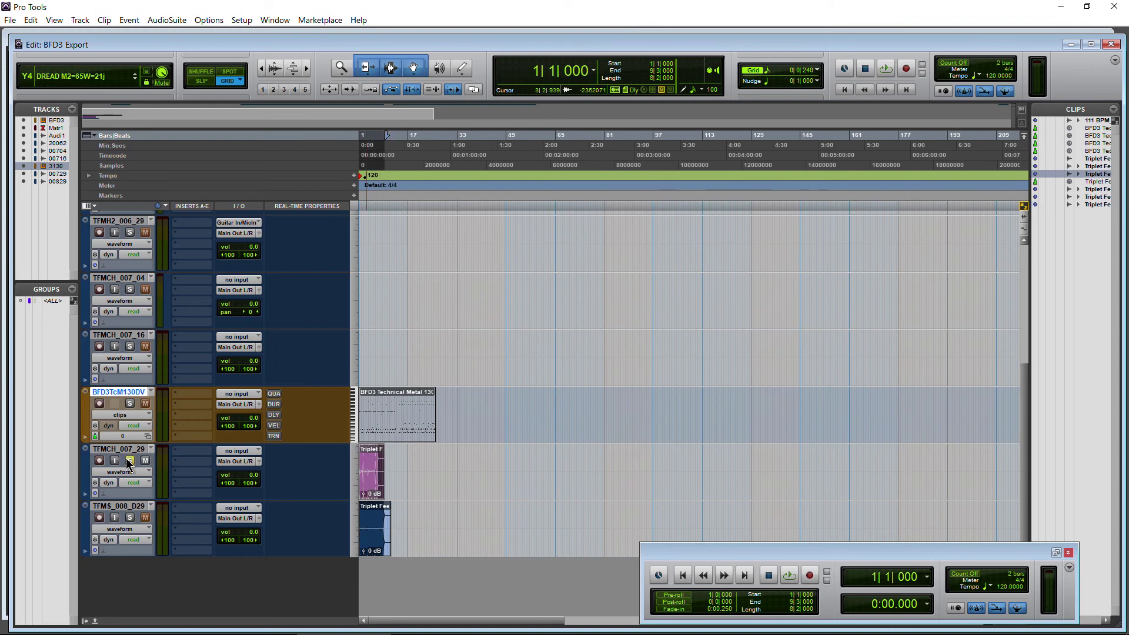
pyautogui.press('space')
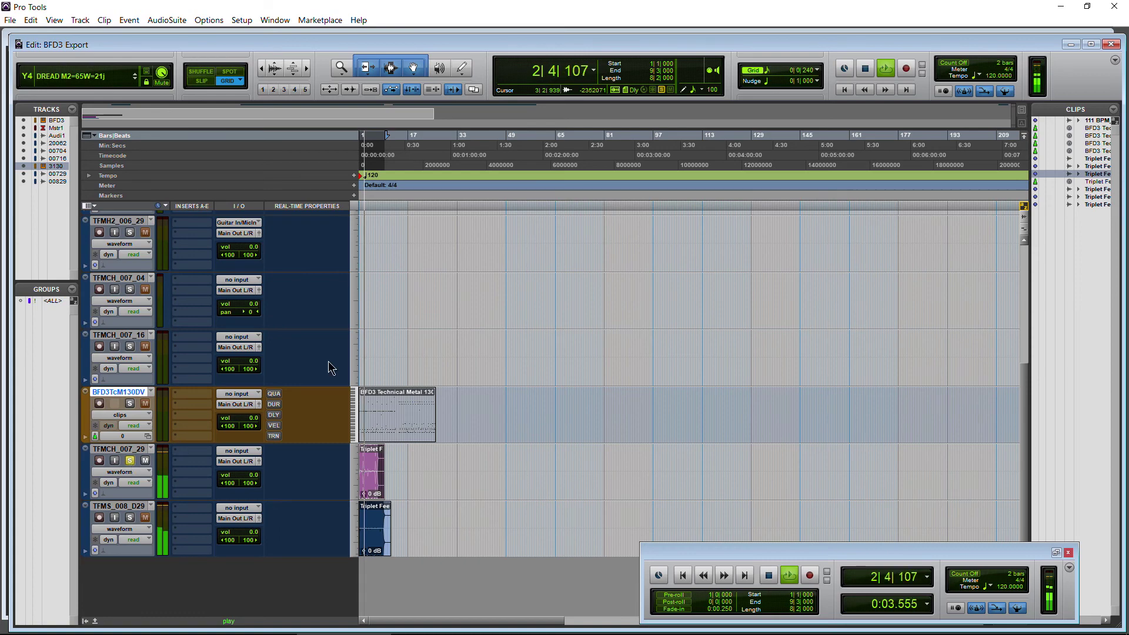
# Stop playback and zoom in horizontally on the new audio clips in the timeline
pyautogui.press('space')
pyautogui.click(379, 151)
pyautogui.click(306, 68)
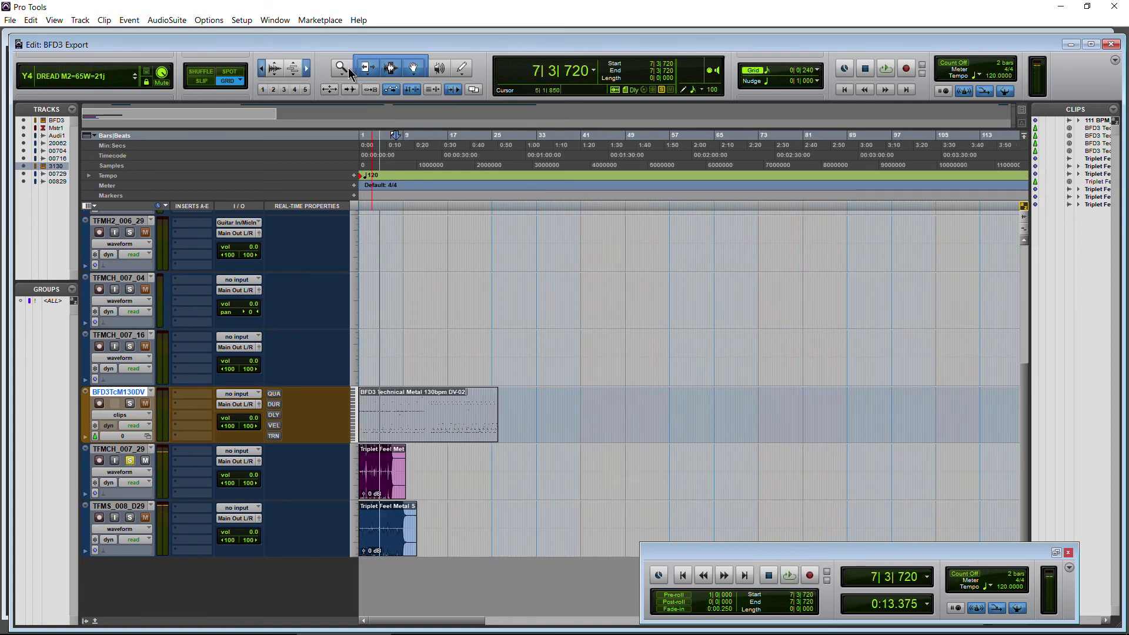
pyautogui.click(306, 68)
pyautogui.click(307, 68)
pyautogui.click(306, 68)
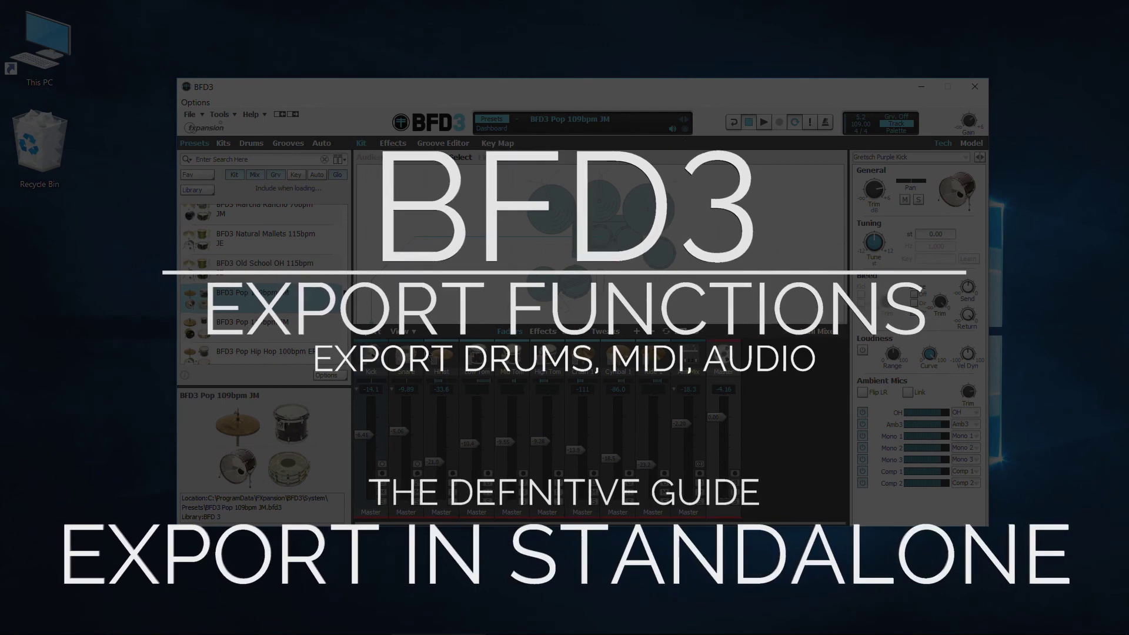
# In standalone BFD3, show the mixer's export settings and arm the Kick and Snare channels for a Range export
pyautogui.click(369, 333)
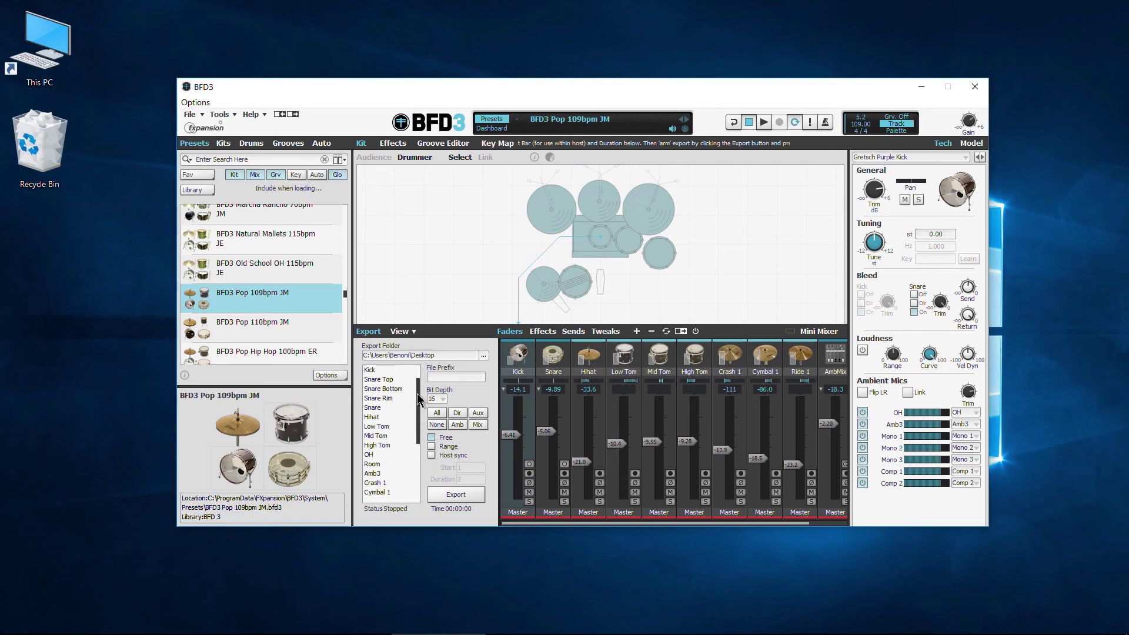
pyautogui.click(370, 401)
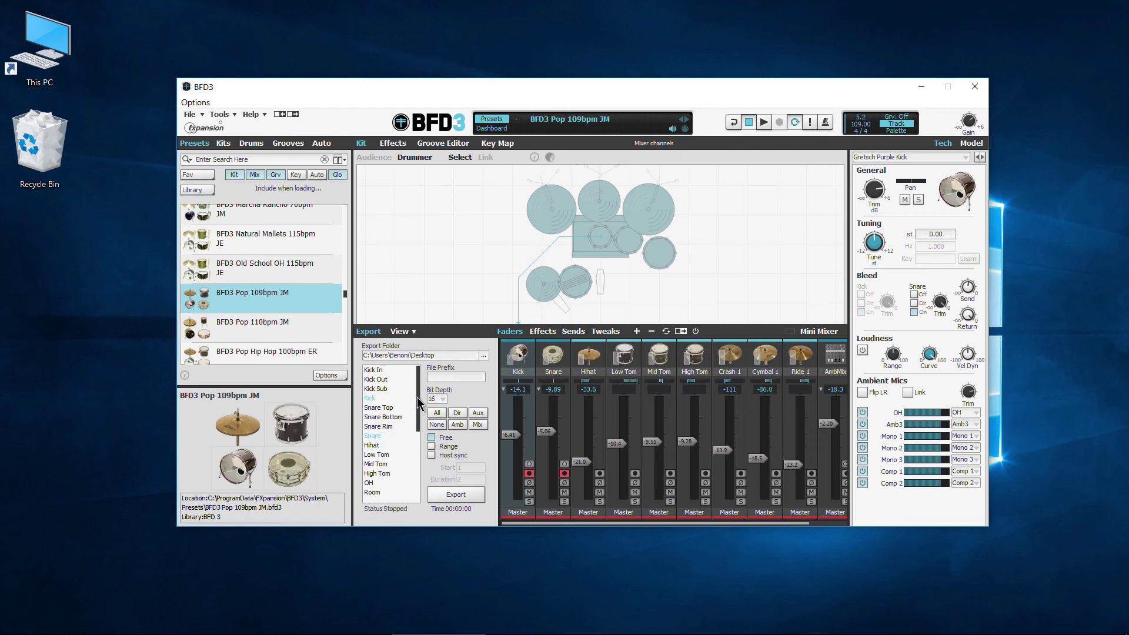
pyautogui.moveTo(417, 401); pyautogui.dragTo(417, 415)
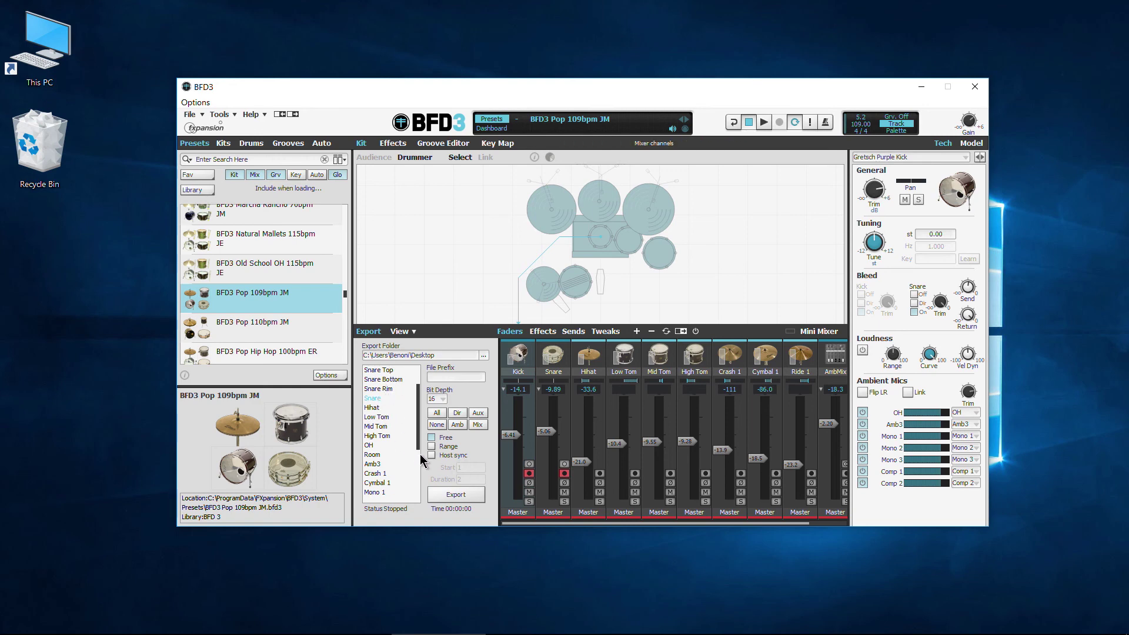
pyautogui.moveTo(418, 418); pyautogui.dragTo(416, 378)
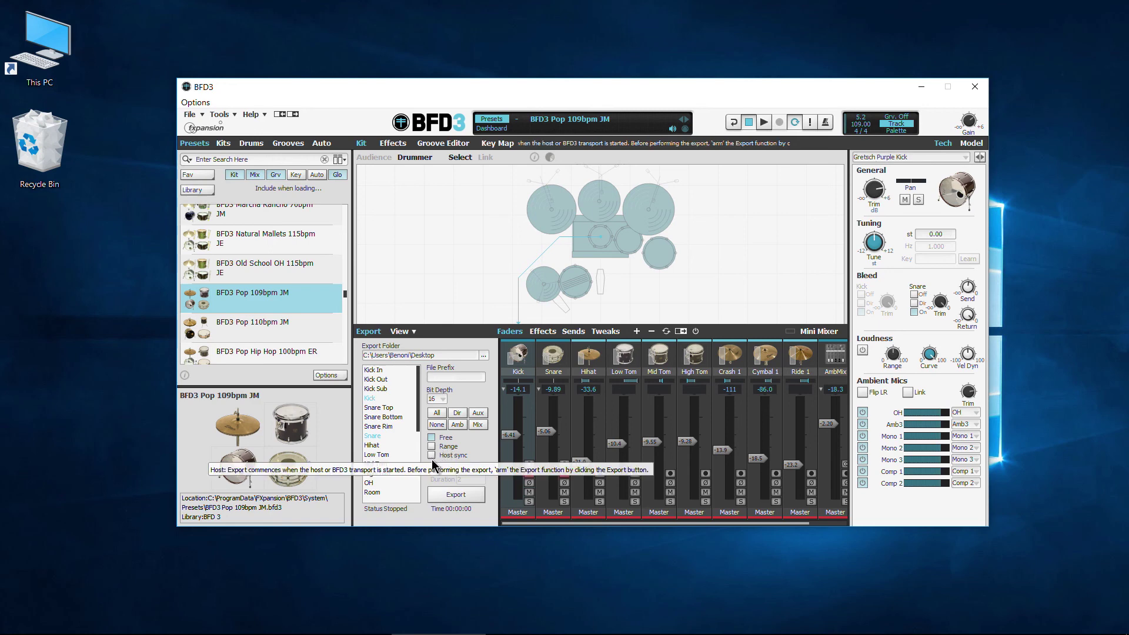
pyautogui.click(432, 446)
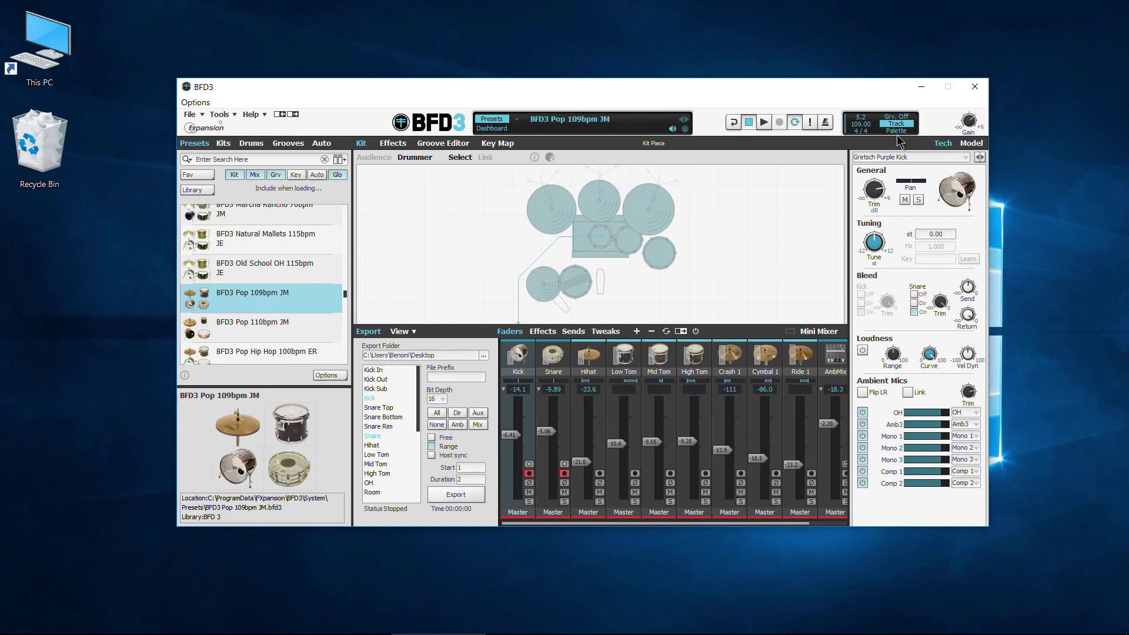
# Switch the groove source to Palette, audition Pop CH1 b Crash in the Groove Editor, and return to the Kit page
pyautogui.click(896, 130)
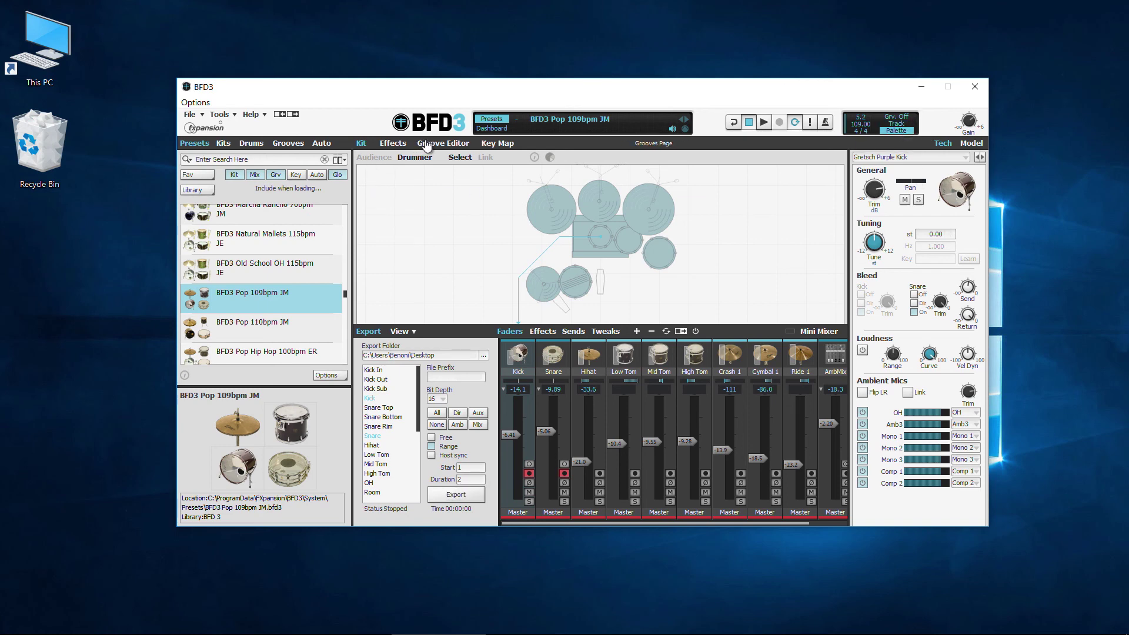
pyautogui.click(439, 142)
pyautogui.click(929, 277)
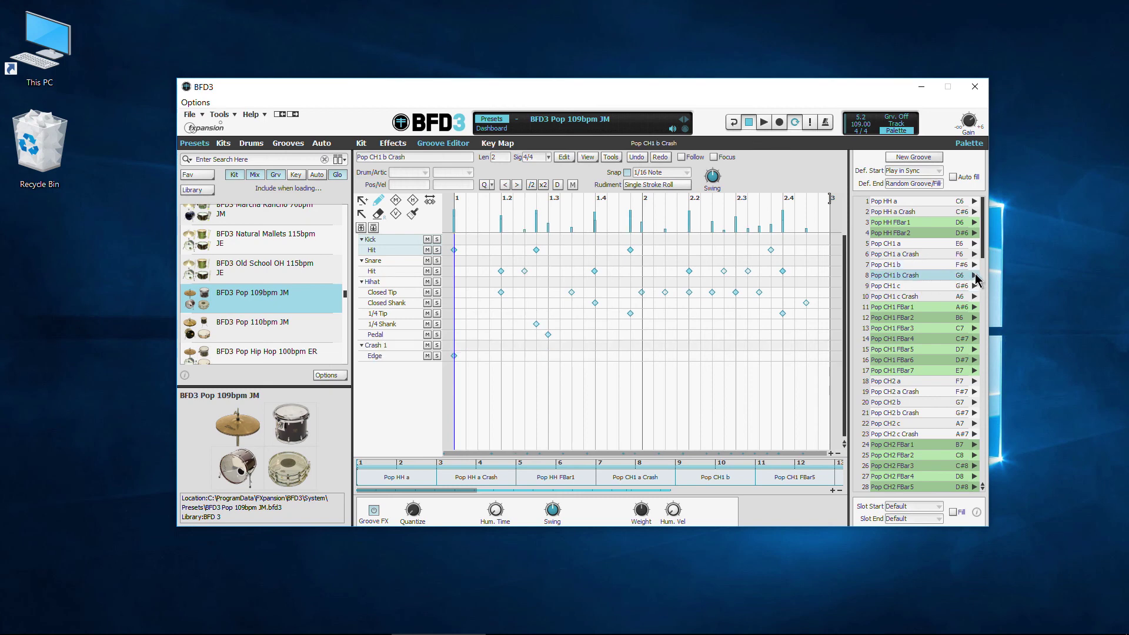
pyautogui.click(974, 275)
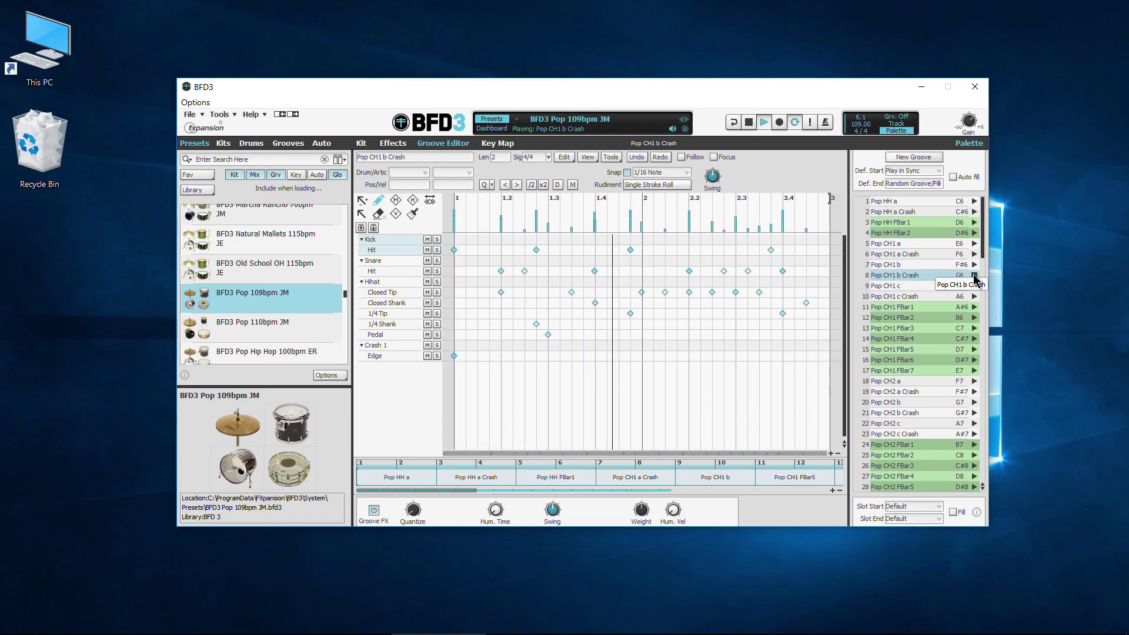
pyautogui.click(975, 275)
pyautogui.click(363, 144)
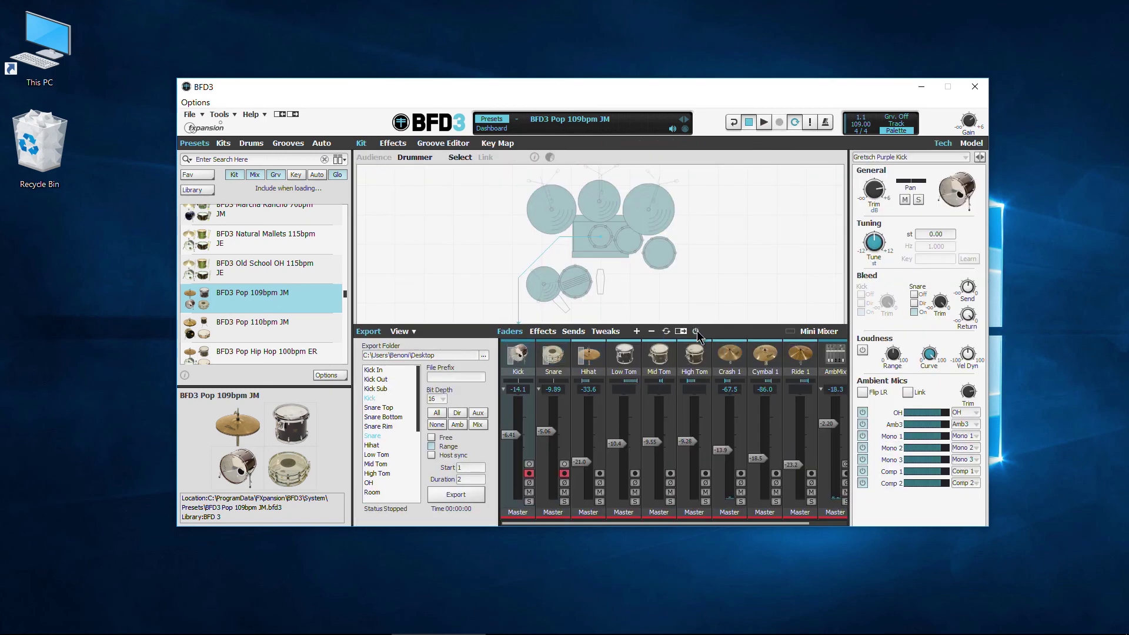
# Set the audio export's bit depth to 24 and its file prefix to NOW
pyautogui.moveTo(584, 523); pyautogui.dragTo(517, 521)
pyautogui.click(438, 400)
pyautogui.click(433, 416)
pyautogui.click(453, 377)
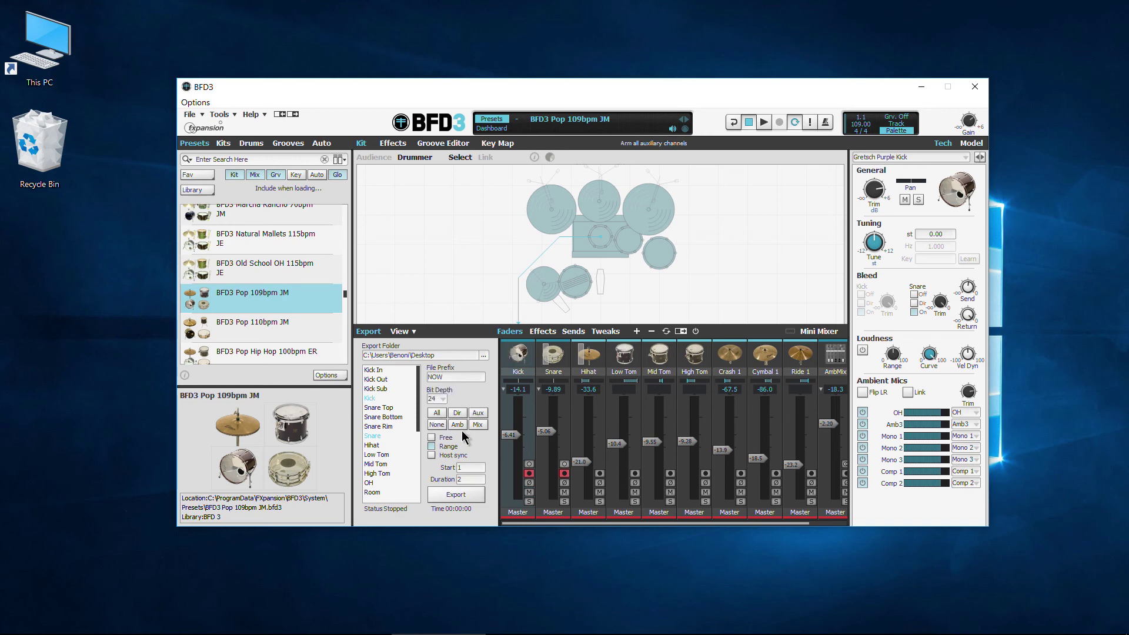
# Arm the Kick and Snare export, run playback until both files are recorded, and select them on the desktop
pyautogui.click(456, 495)
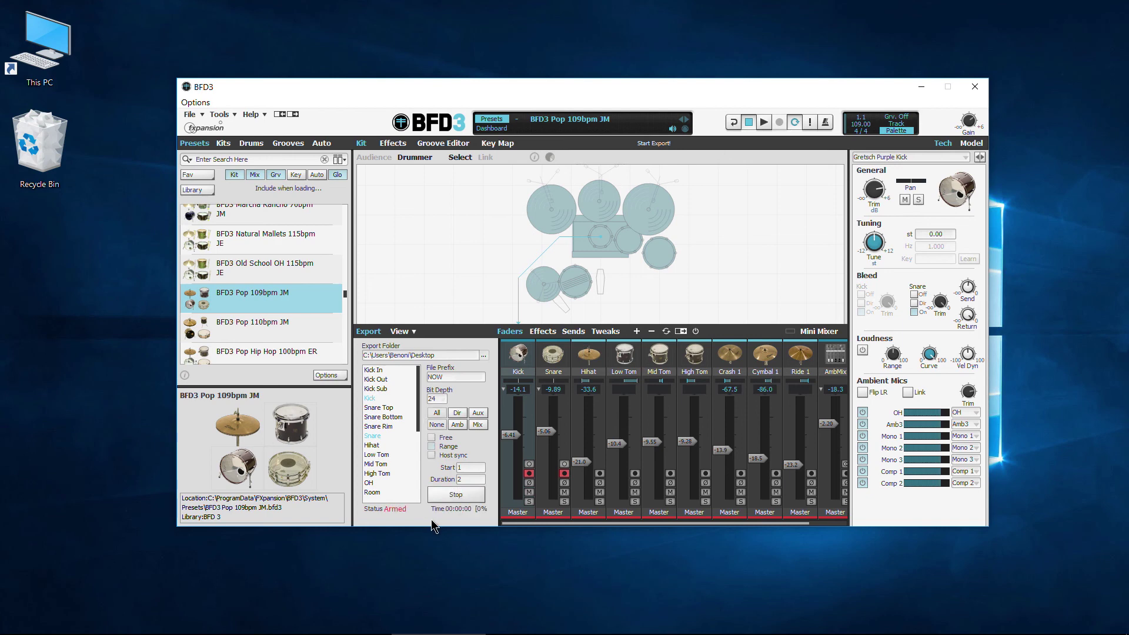
pyautogui.click(764, 122)
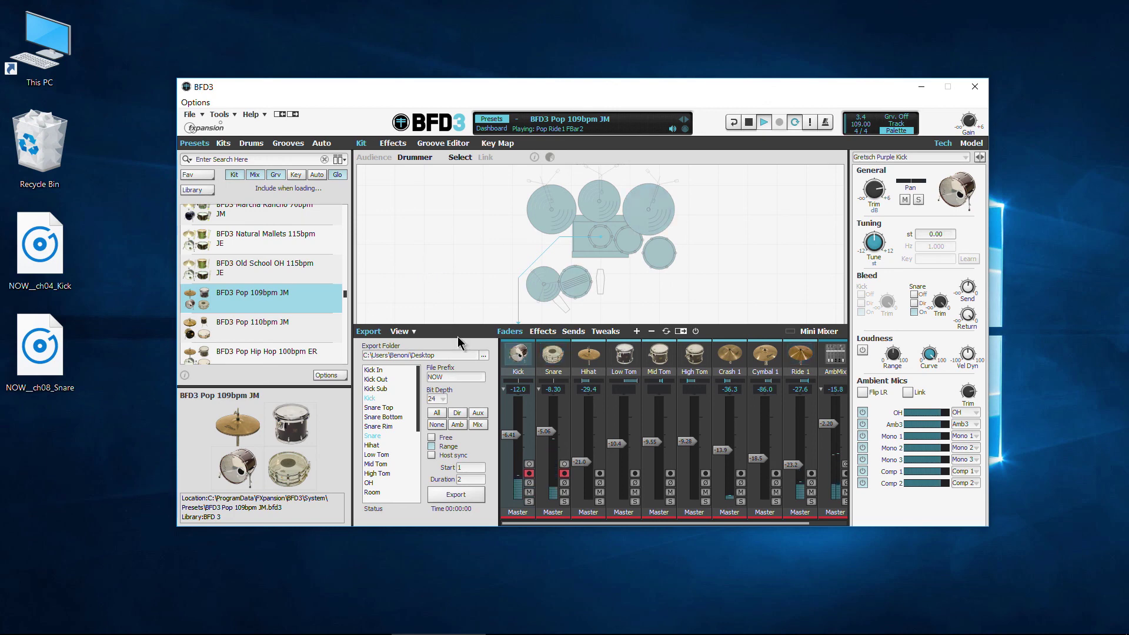
pyautogui.click(749, 122)
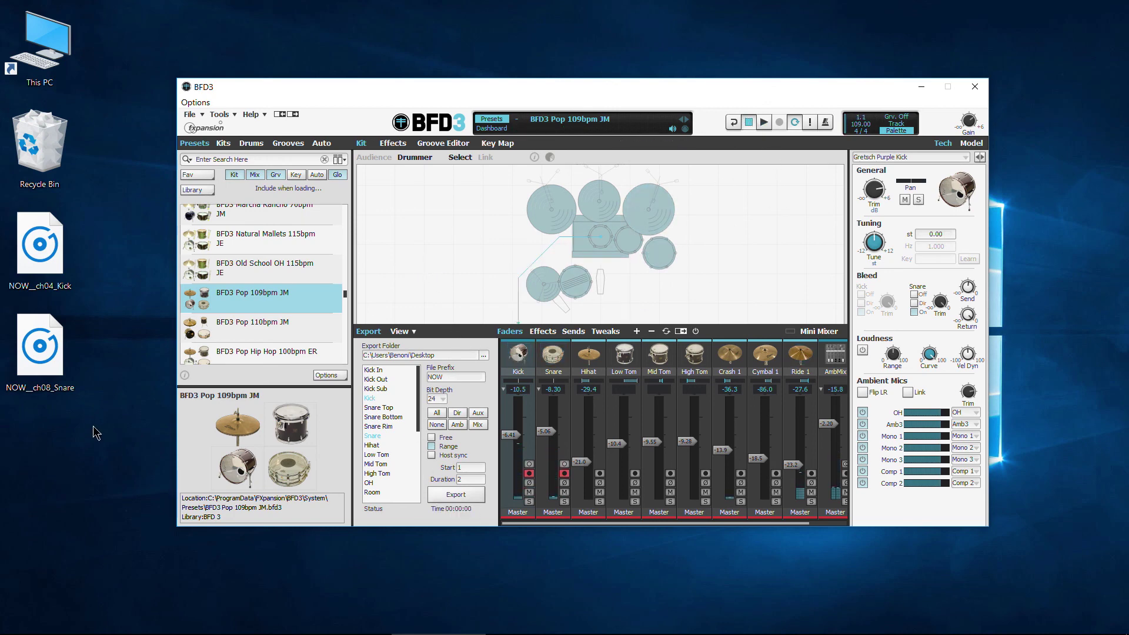
pyautogui.moveTo(86, 447); pyautogui.dragTo(9, 212)
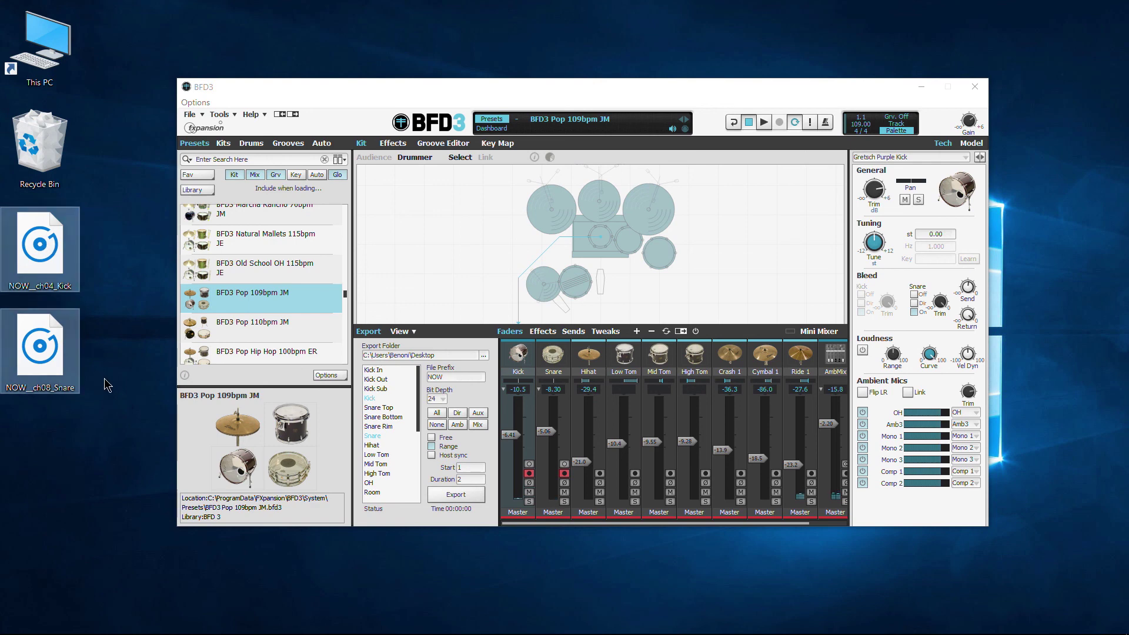
# Arm all mixer channels for export and set the export duration to 1
pyautogui.click(437, 412)
pyautogui.scroll(-2, 418, 423)
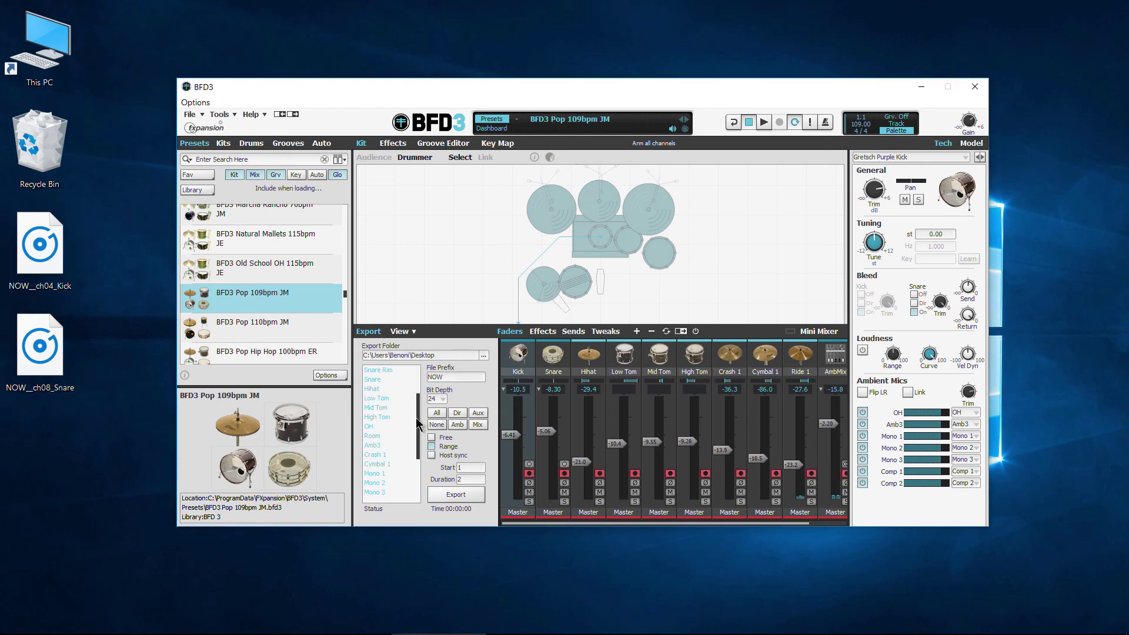
pyautogui.scroll(2, 419, 423)
pyautogui.doubleClick(461, 479)
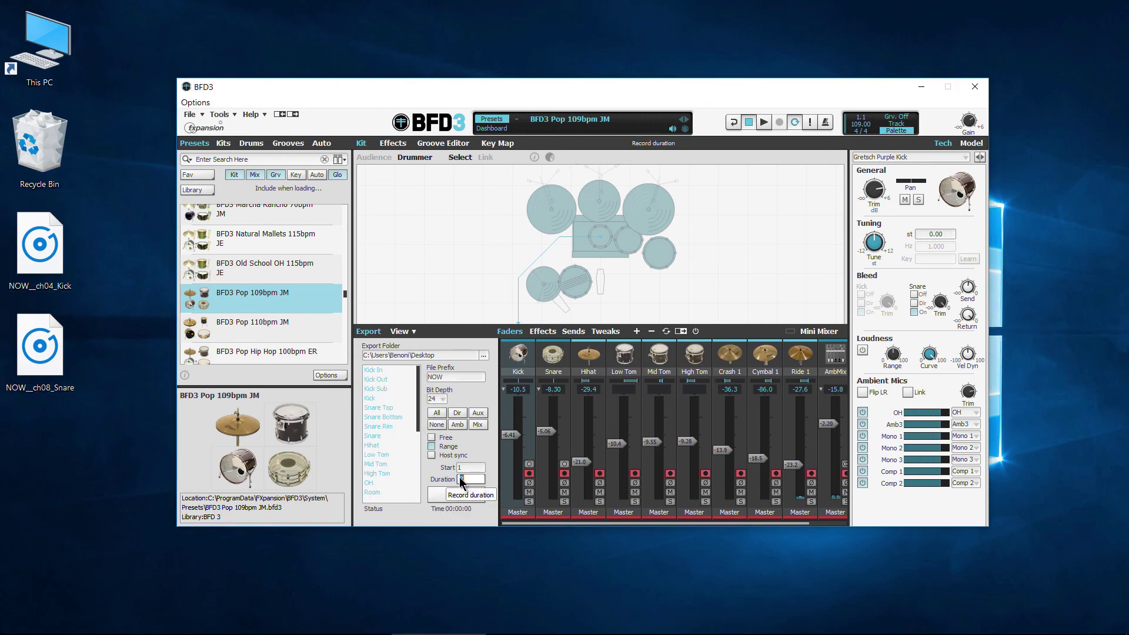
pyautogui.write('1')
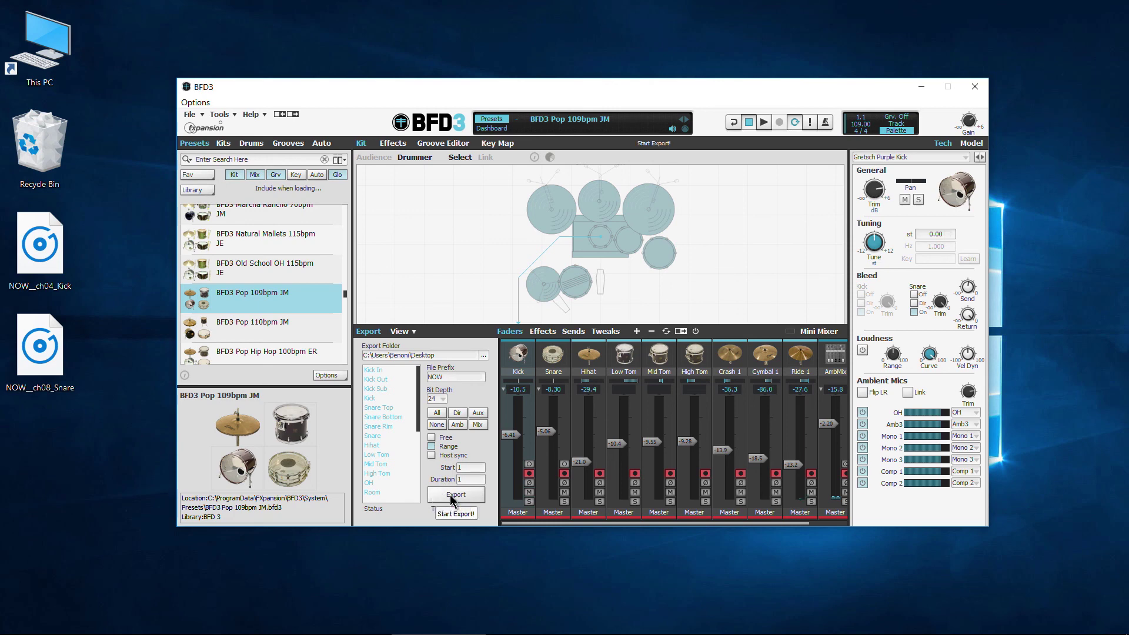
# Export all channels to the desktop during playback, allowing the existing Kick and Snare files to be overwritten
pyautogui.click(452, 496)
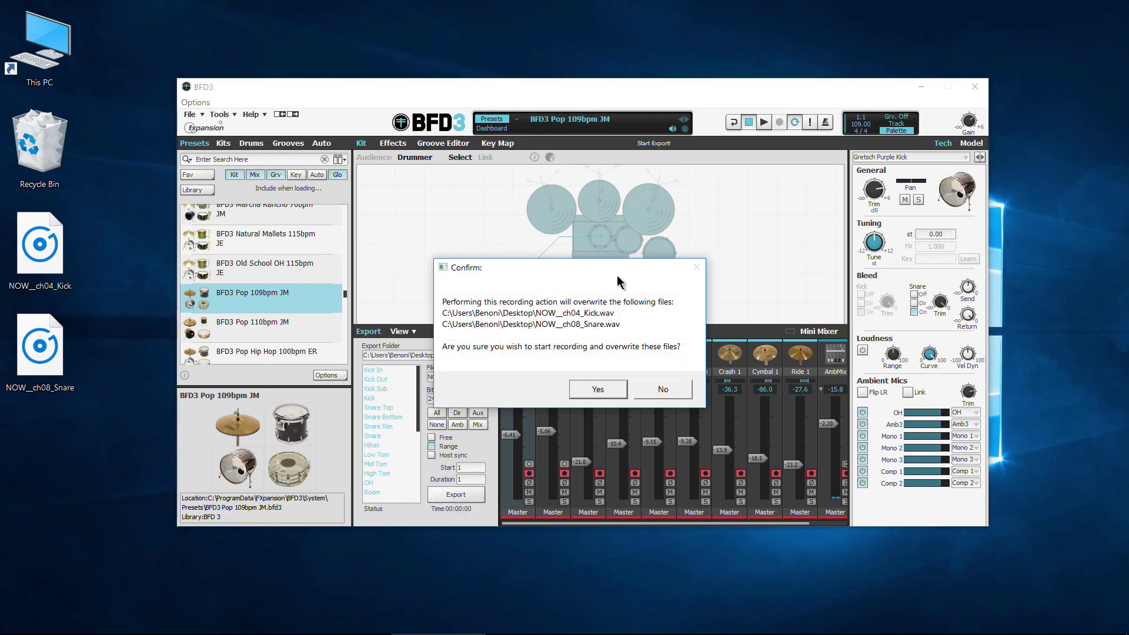
pyautogui.click(581, 394)
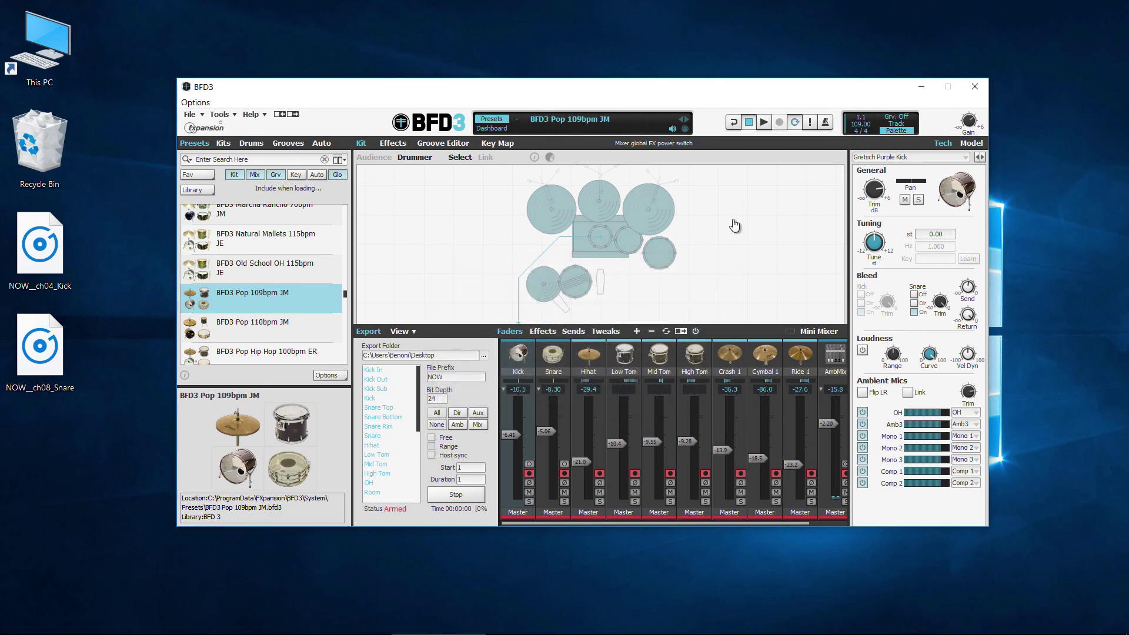
pyautogui.click(764, 123)
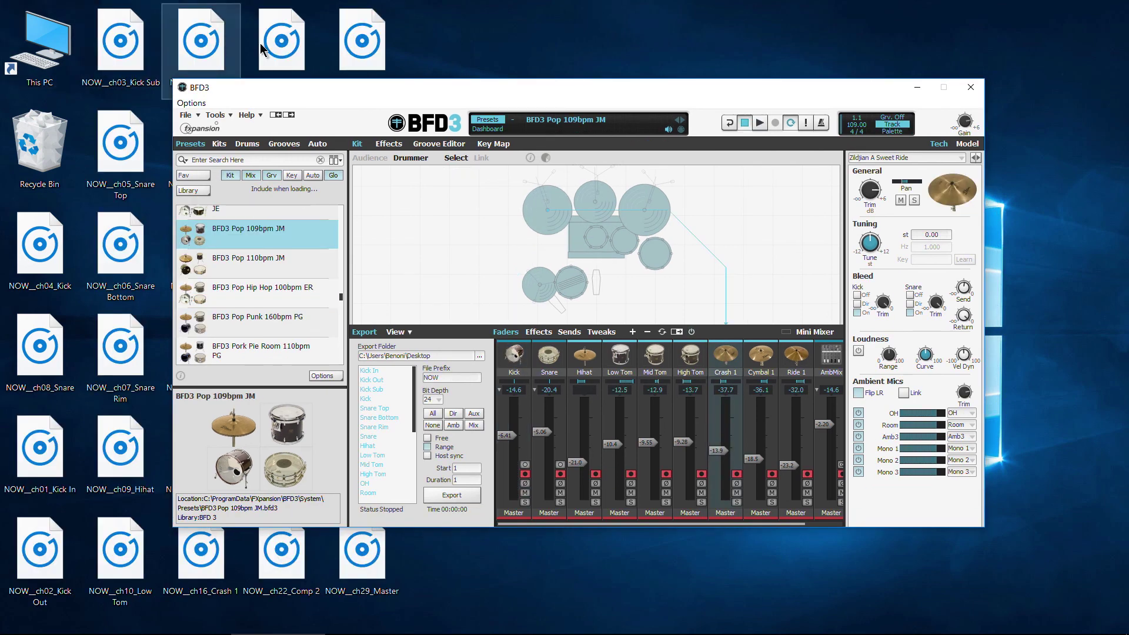
pyautogui.moveTo(310, 96)
pyautogui.mouseDown()
pyautogui.moveTo(598, 80)
pyautogui.moveTo(263, 107)
pyautogui.moveTo(320, 109)
pyautogui.moveTo(317, 95)
pyautogui.mouseUp()
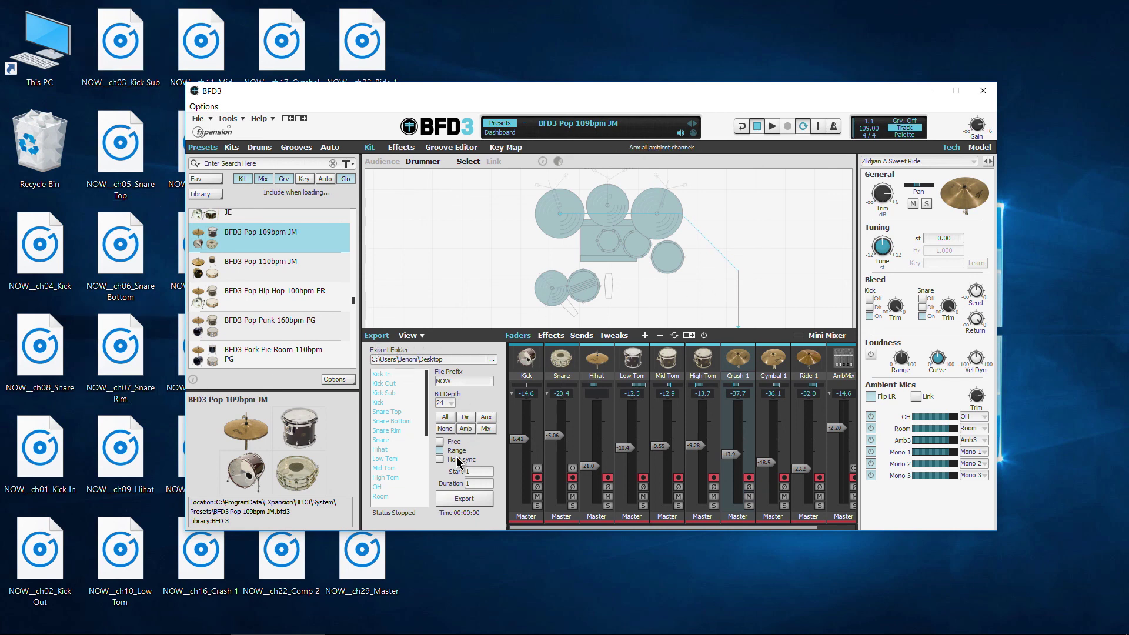
# Turn off Drag exports Audio not MIDI in the groove browser and drop Pop CH1 a Crash onto the desktop as MIDI
pyautogui.click(451, 147)
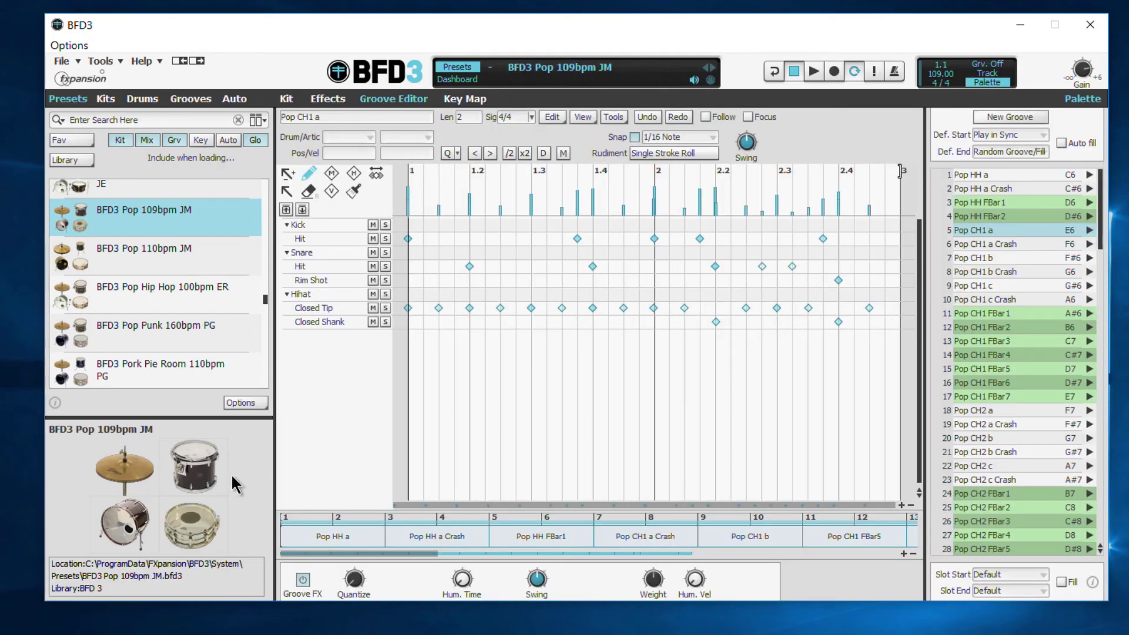
pyautogui.click(173, 100)
pyautogui.click(233, 588)
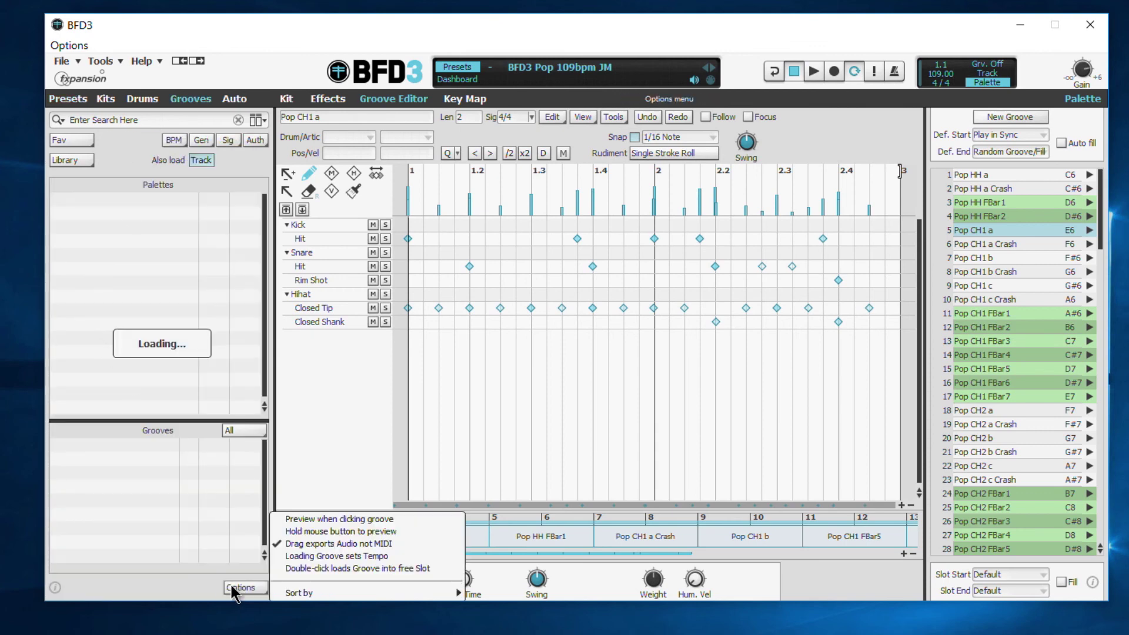
pyautogui.click(311, 542)
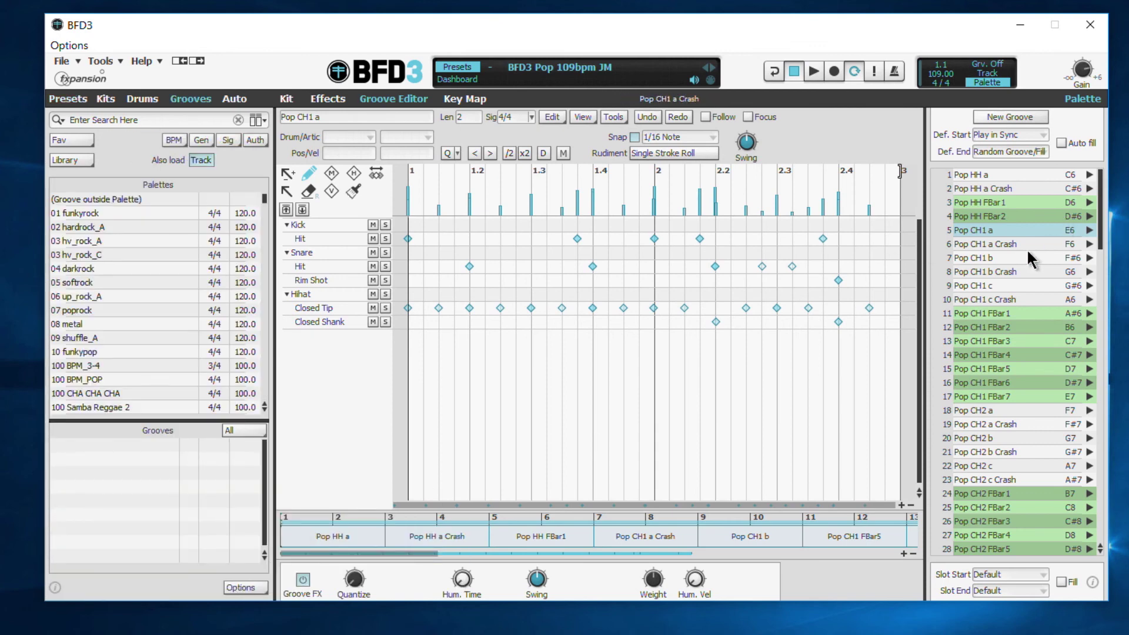
pyautogui.click(994, 244)
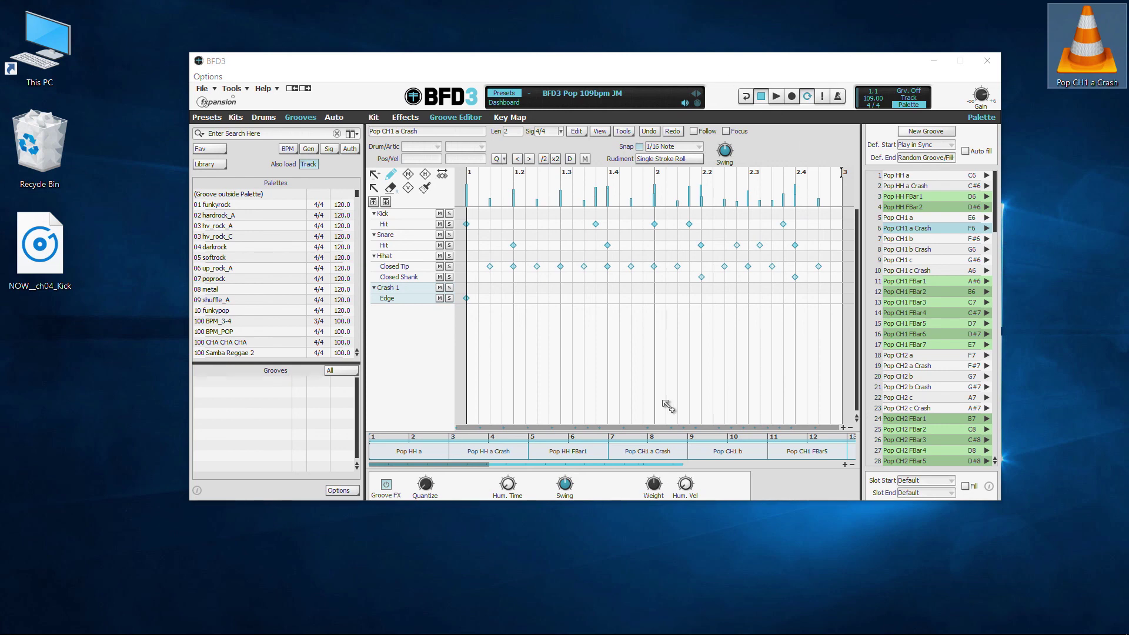
# Check which file commands are offered on the Kit page, and return to the Groove Editor
pyautogui.click(510, 119)
pyautogui.click(374, 119)
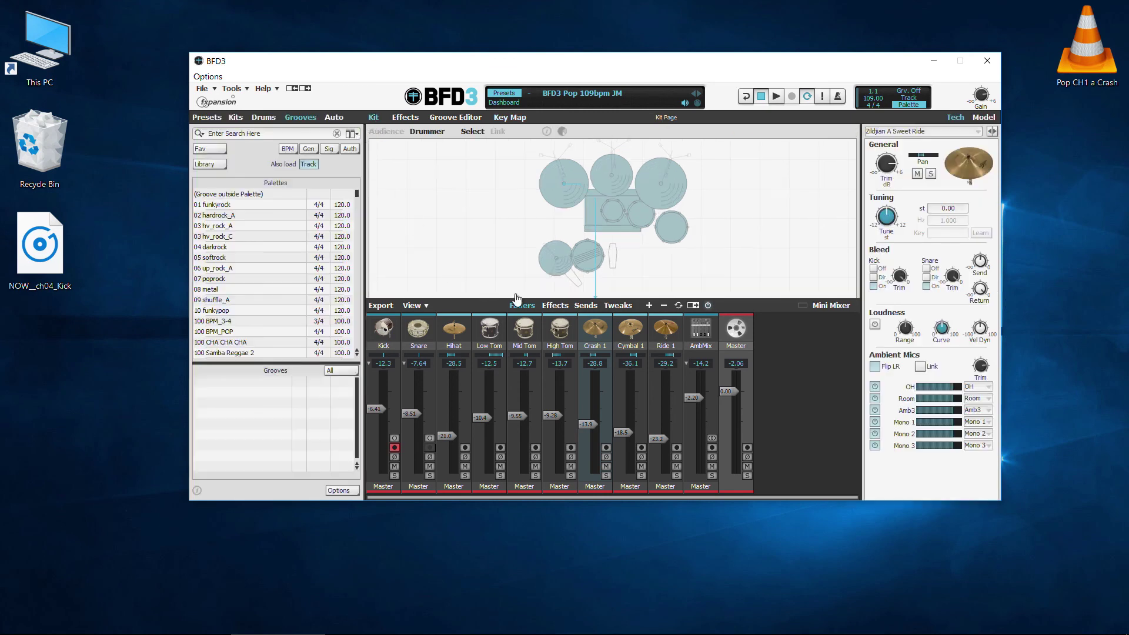
pyautogui.click(203, 89)
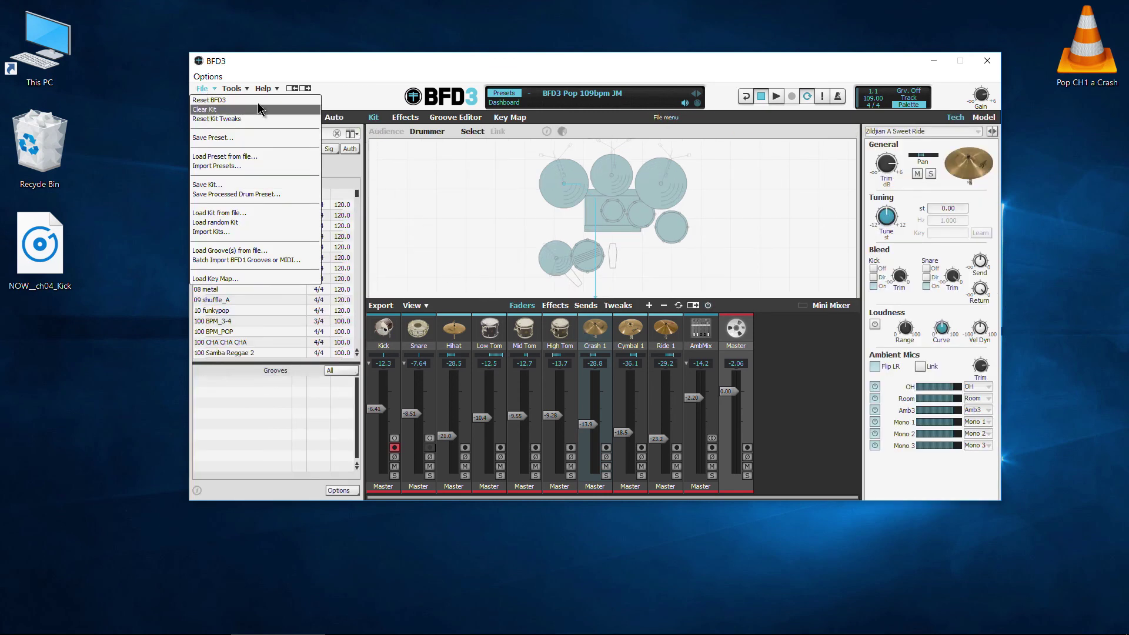
pyautogui.click(442, 120)
pyautogui.click(444, 120)
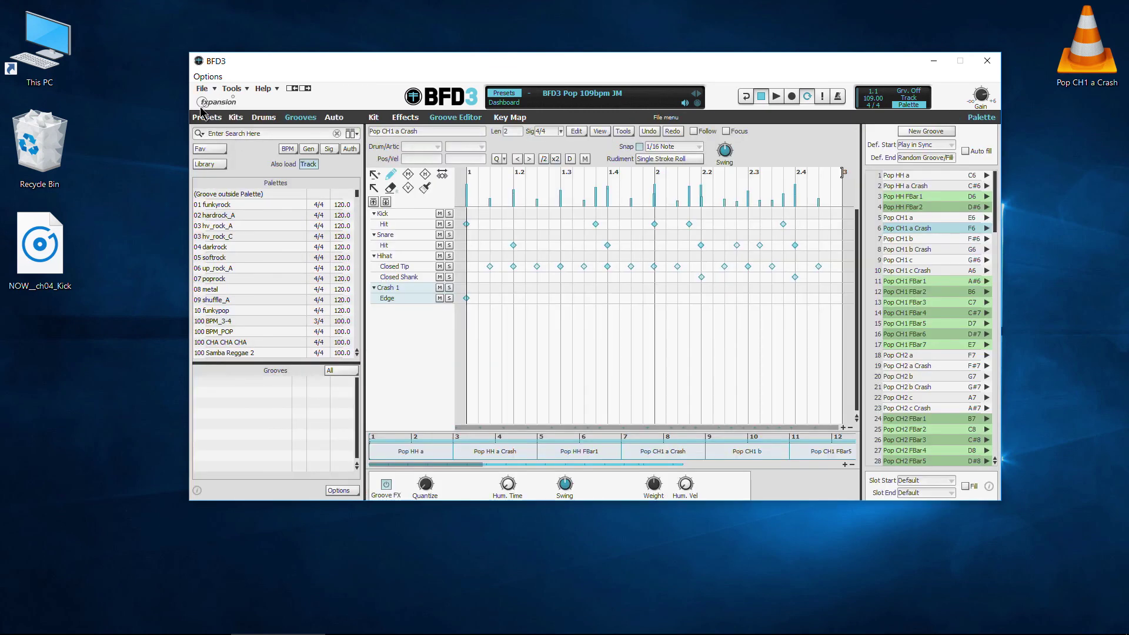
# Open the Export Groove MIDI and Export Drum Track MIDI dialogs in turn, cancelling each without saving
pyautogui.click(203, 89)
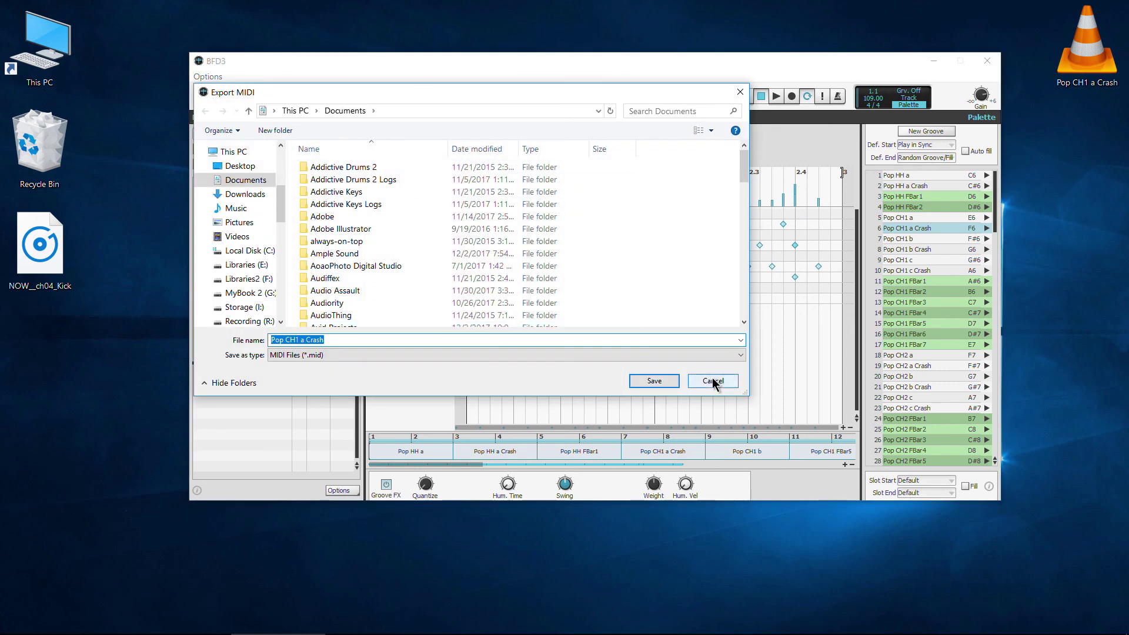
pyautogui.click(712, 381)
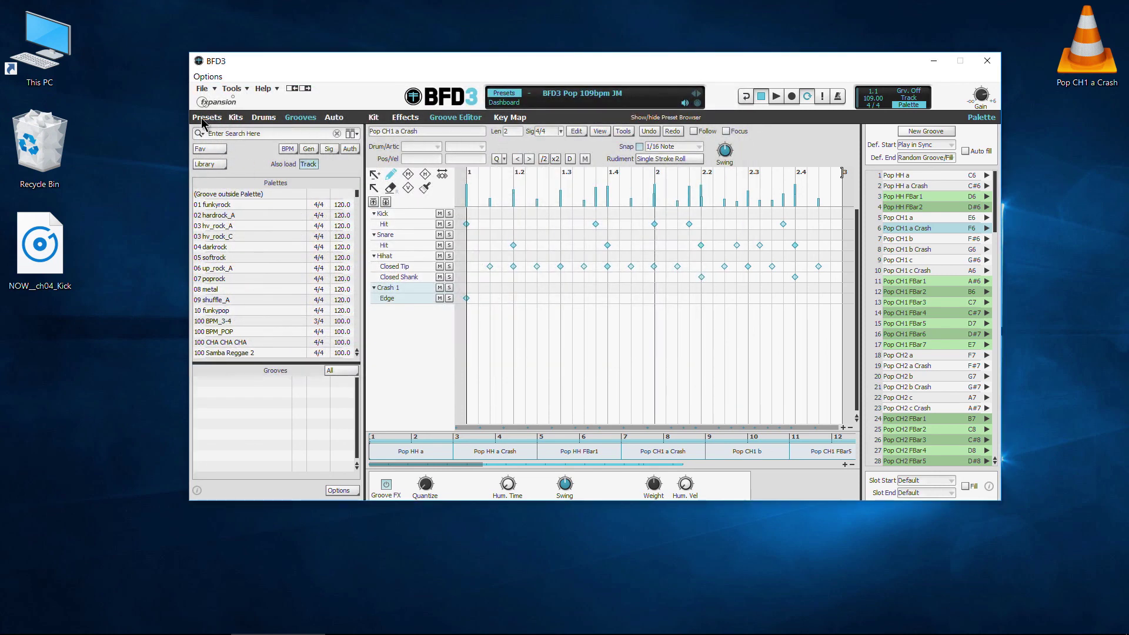
pyautogui.click(202, 89)
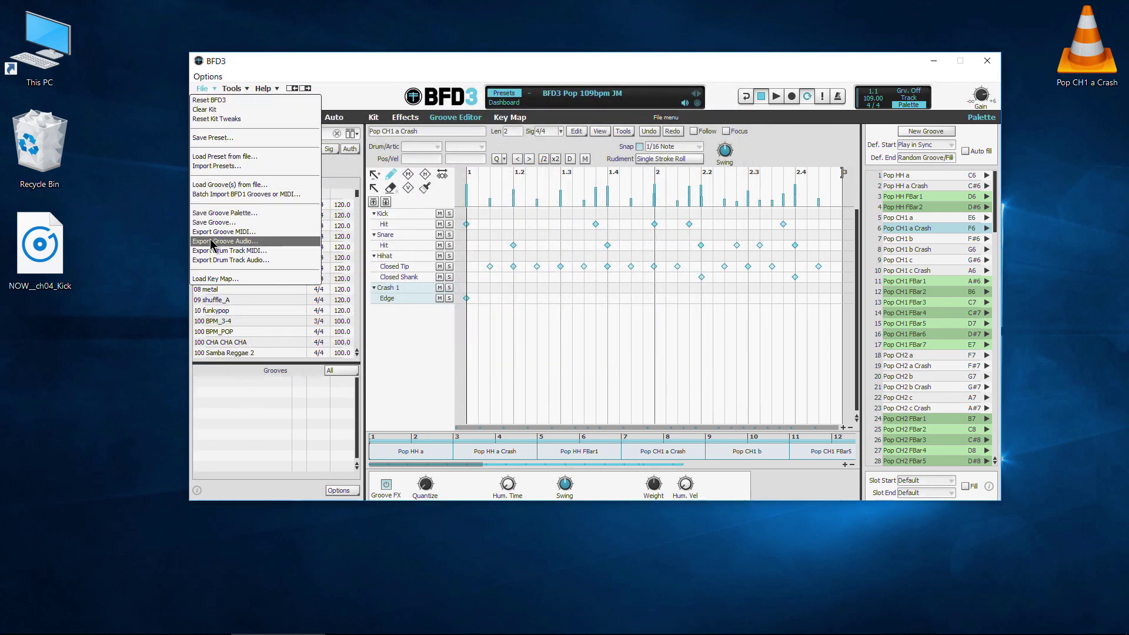
pyautogui.click(280, 252)
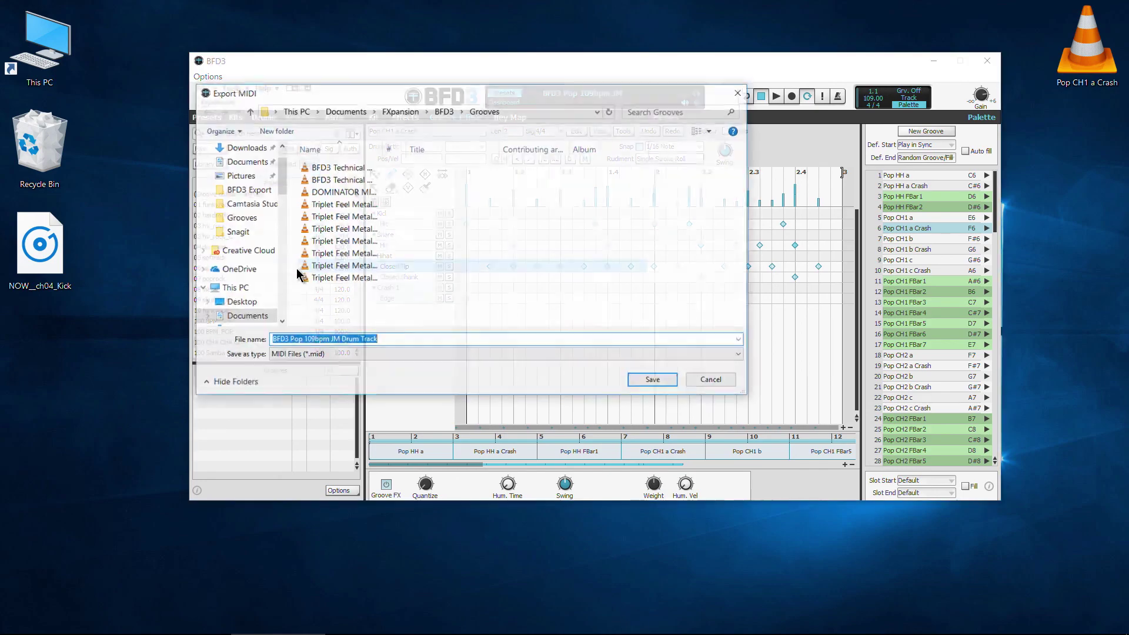
pyautogui.click(713, 381)
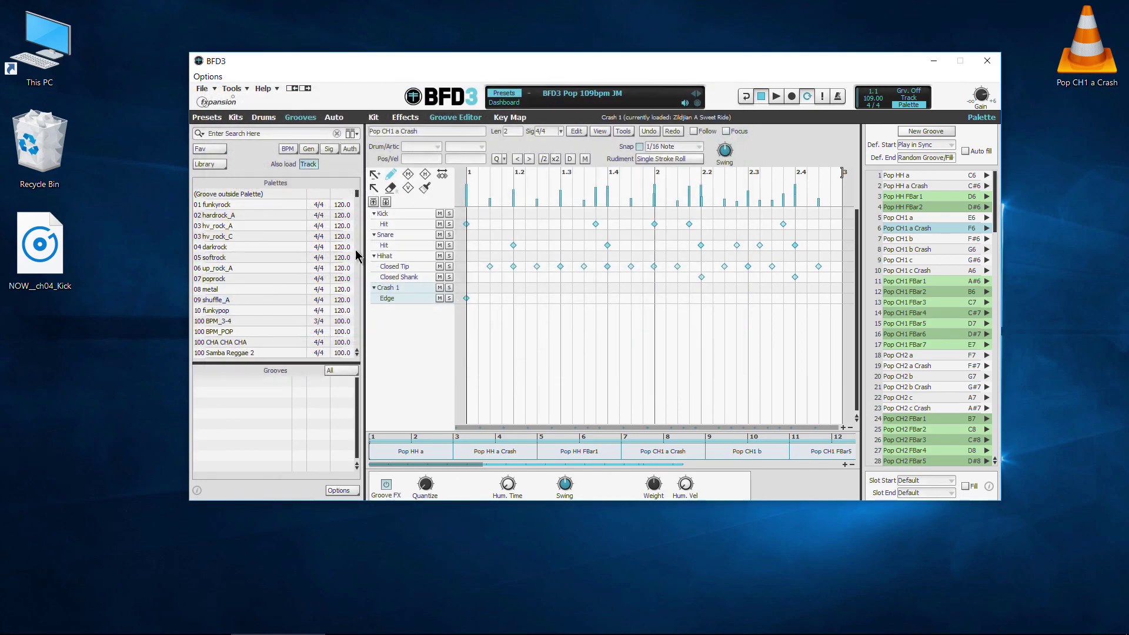
# Turn on Drag exports Audio not MIDI in the groove browser and drop Pop CH1 c onto the desktop as audio
pyautogui.click(65, 82)
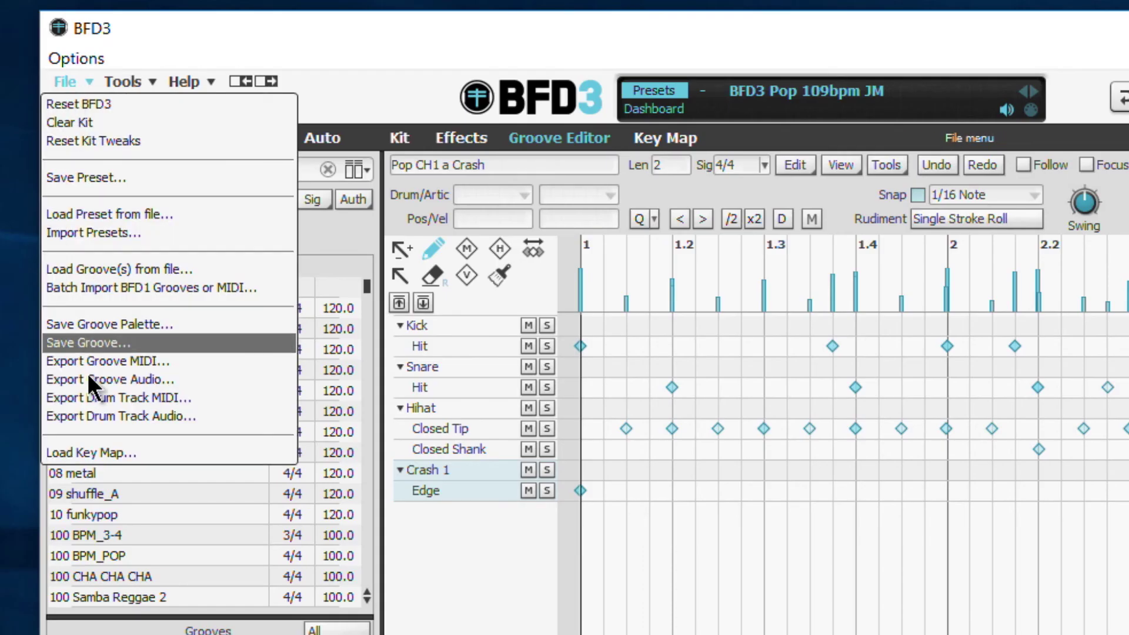
pyautogui.click(849, 527)
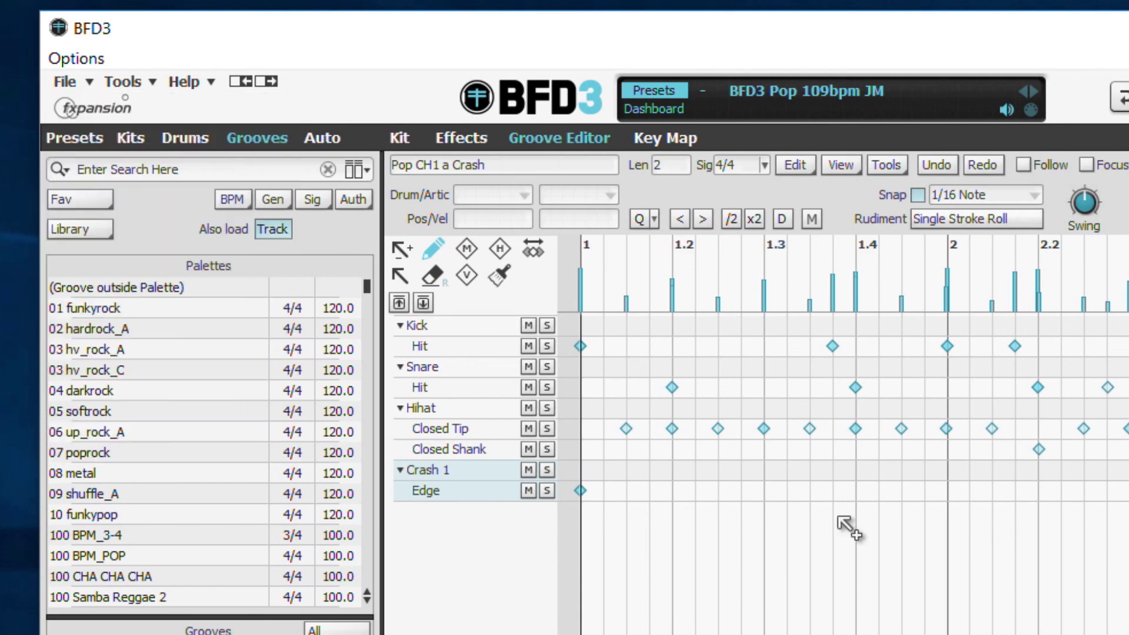
pyautogui.click(342, 490)
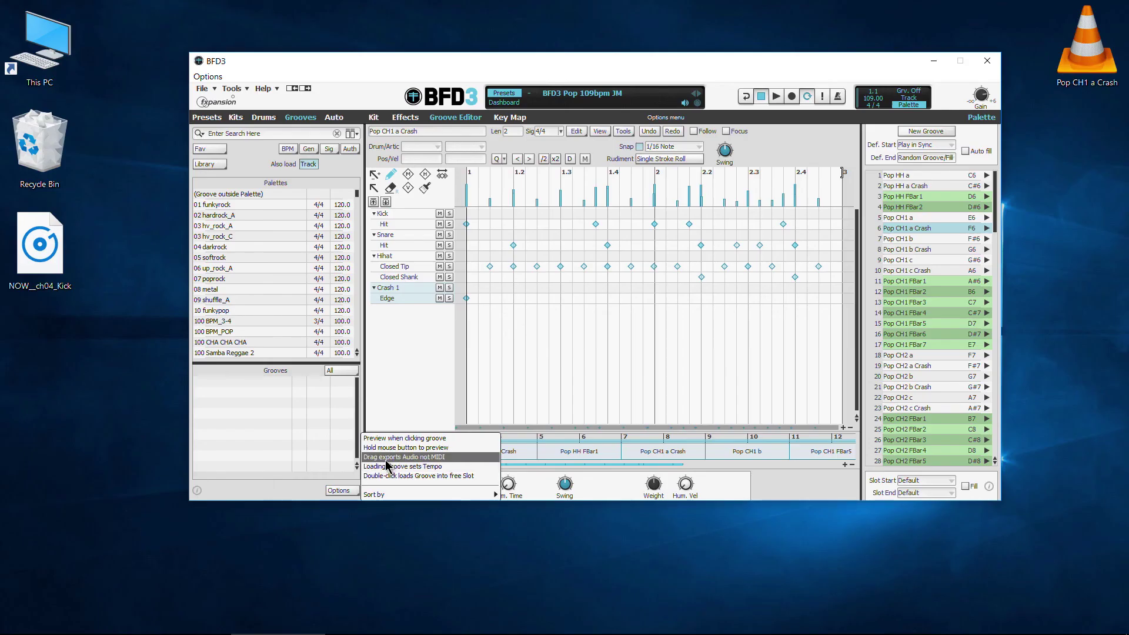
pyautogui.click(385, 460)
pyautogui.moveTo(905, 260); pyautogui.dragTo(1063, 258)
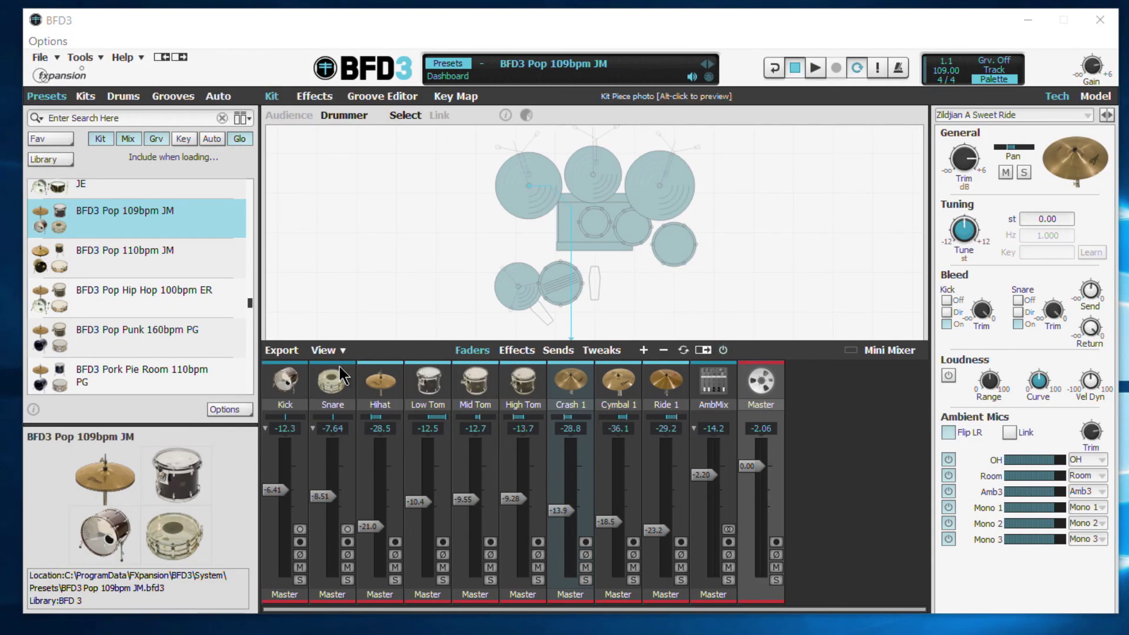
# Set the MIDI export mode to One track per Drum in the Grooves preferences and close the preferences
pyautogui.click(80, 57)
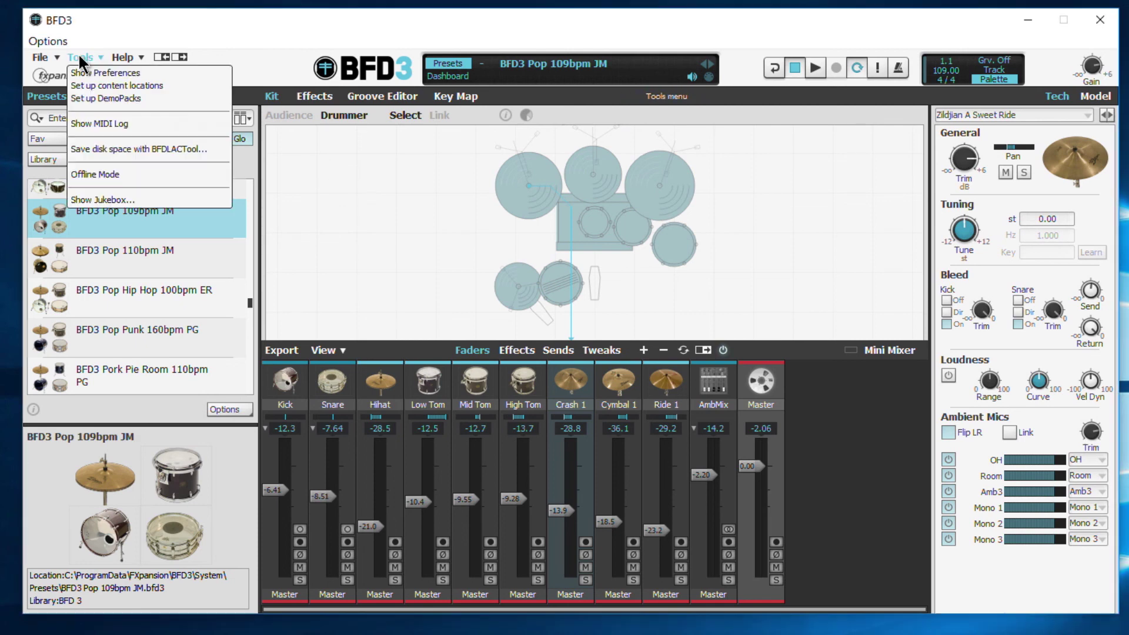
pyautogui.click(116, 71)
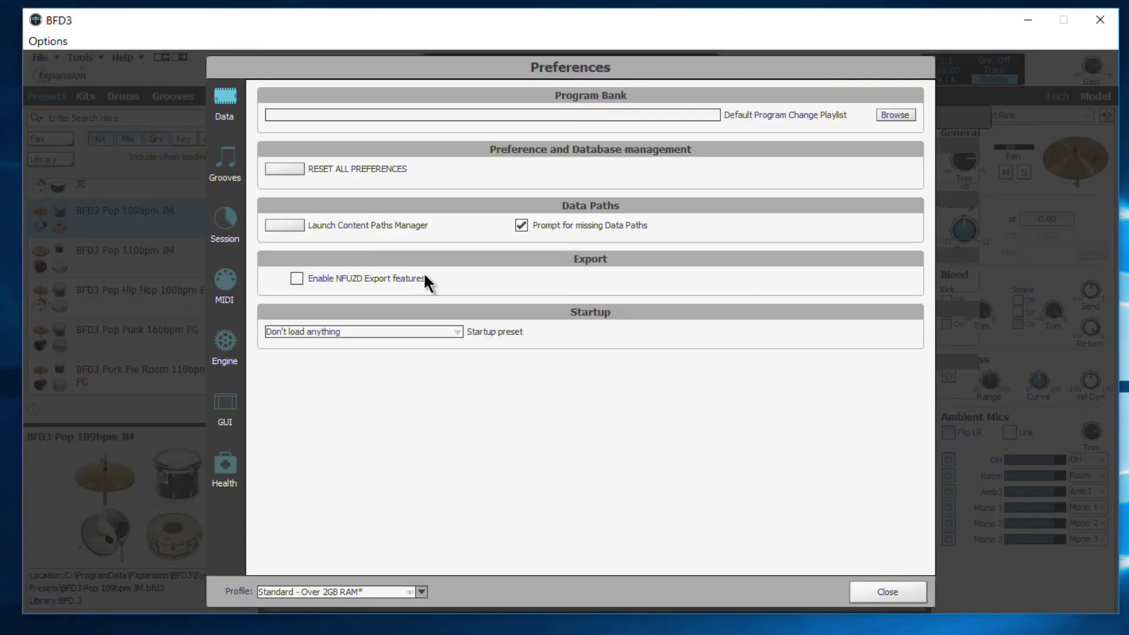
pyautogui.click(234, 170)
pyautogui.click(401, 187)
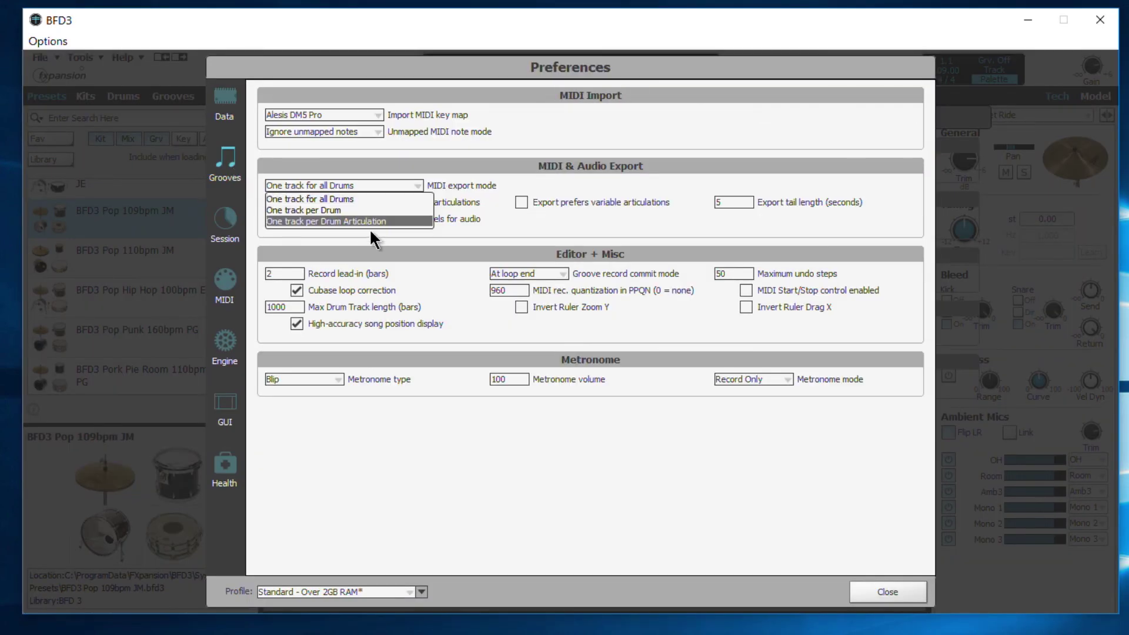
pyautogui.click(476, 213)
pyautogui.click(380, 187)
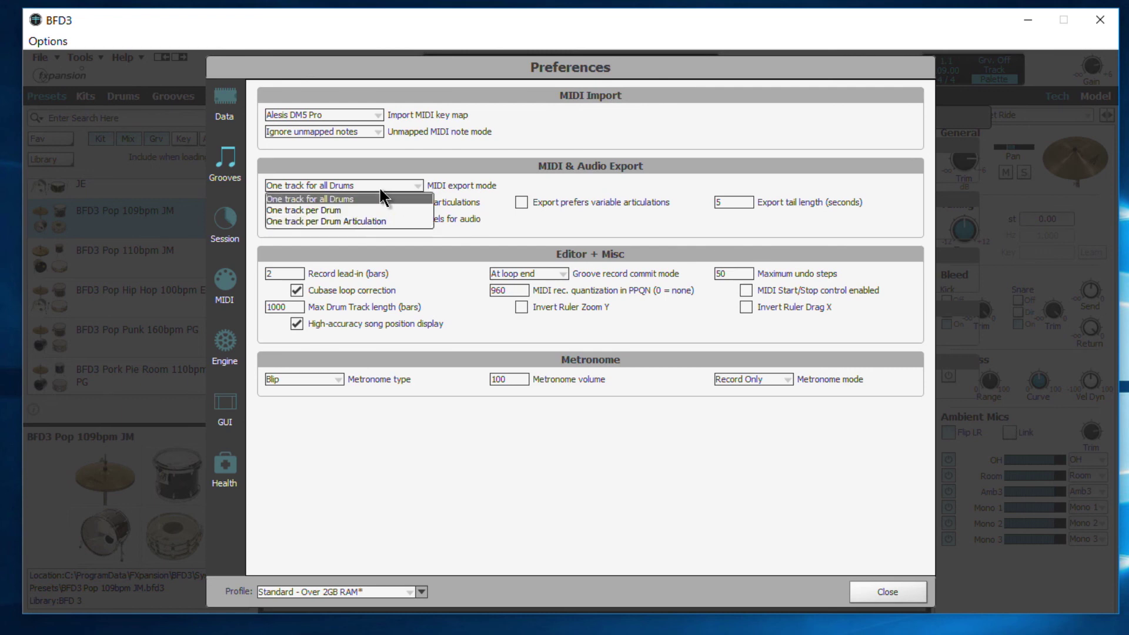
pyautogui.click(352, 211)
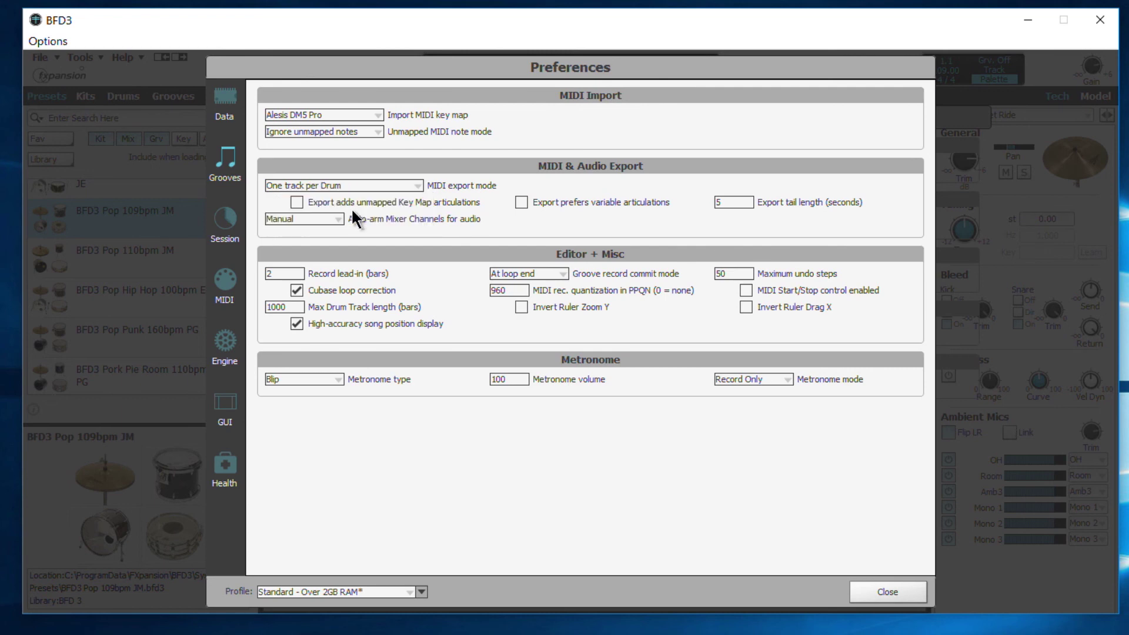
pyautogui.click(881, 589)
# Return to the Groove Editor and drop Pop CH1 a Crash from the palette onto the desktop as audio
pyautogui.click(329, 95)
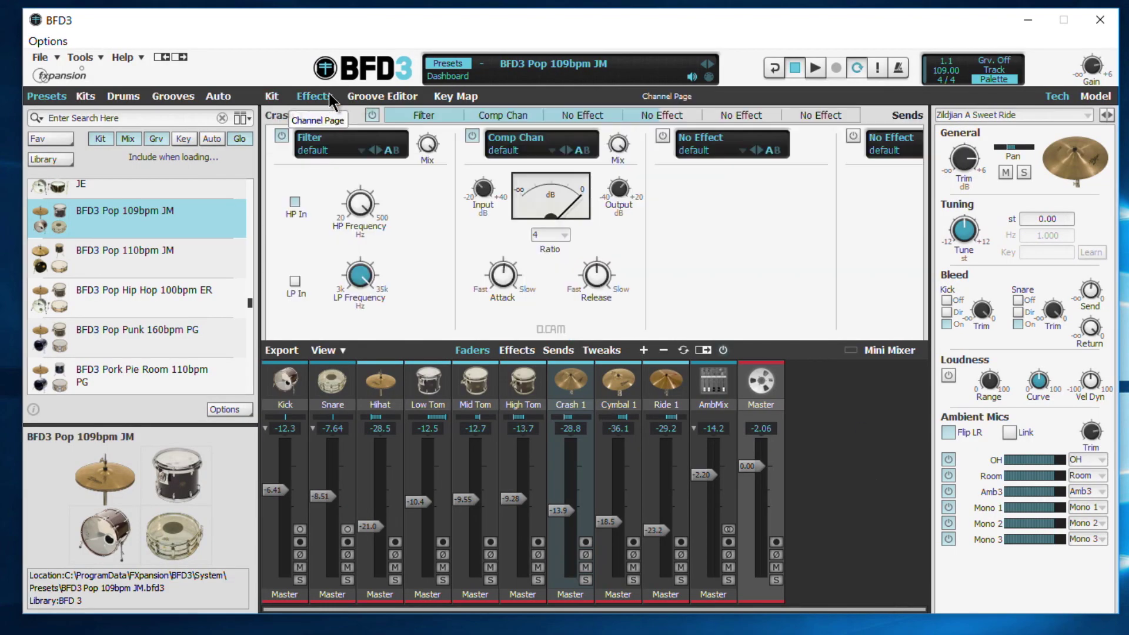
pyautogui.click(382, 95)
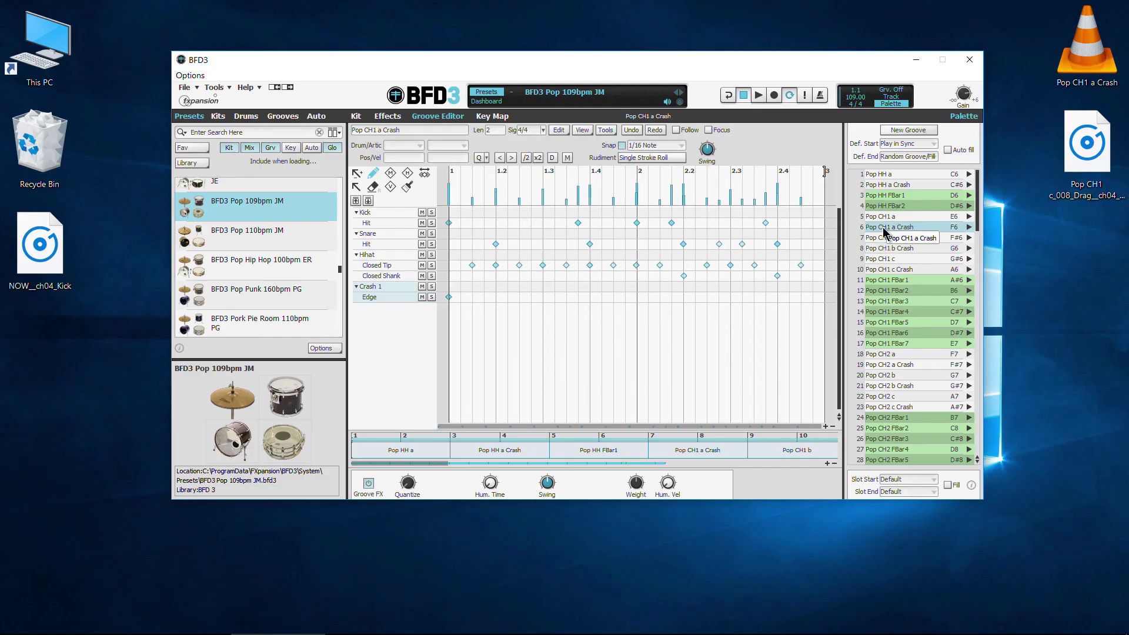
pyautogui.moveTo(970, 241); pyautogui.dragTo(1038, 323)
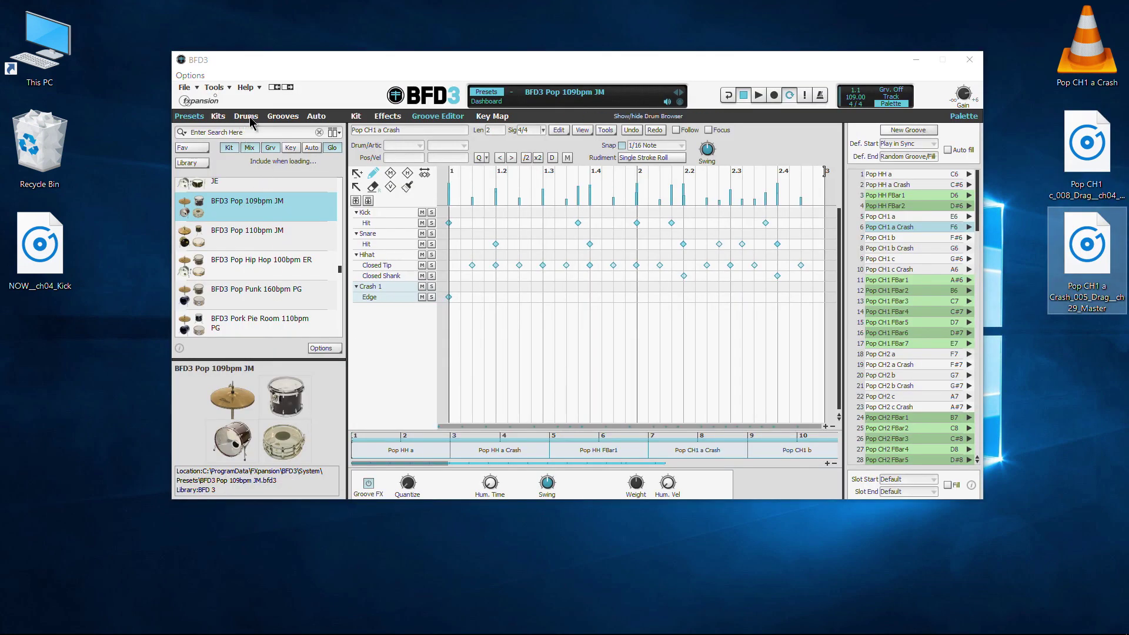
# Turn off Drag exports Audio not MIDI in the groove browser and drop Pop CH1 c Crash onto the desktop as MIDI
pyautogui.click(283, 116)
pyautogui.click(321, 489)
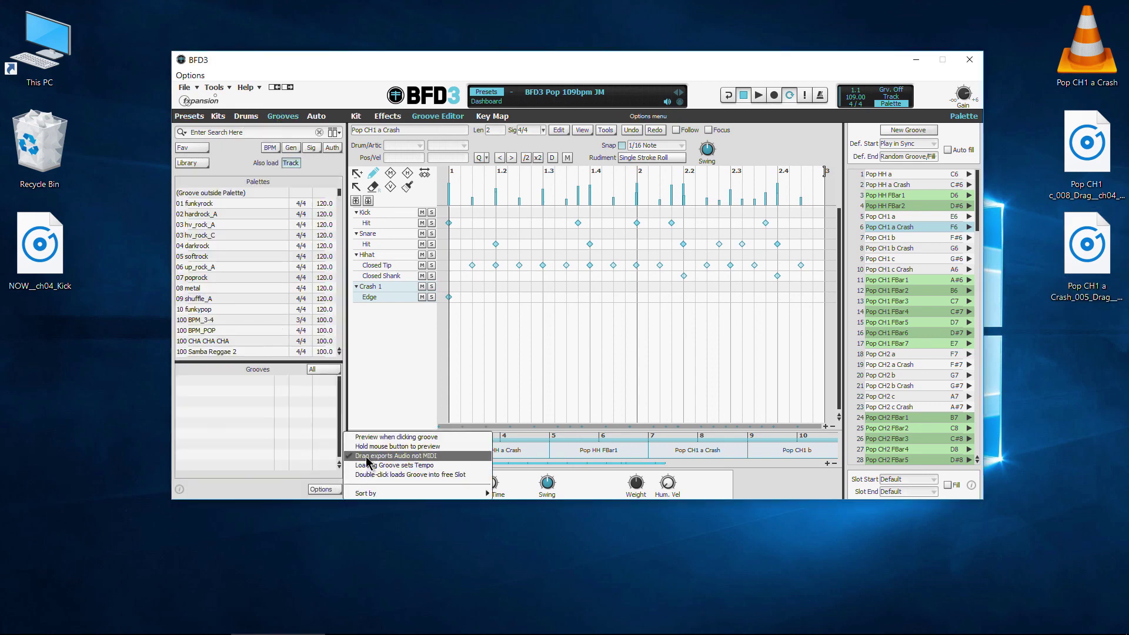
pyautogui.click(758, 351)
pyautogui.moveTo(896, 272); pyautogui.dragTo(1047, 395)
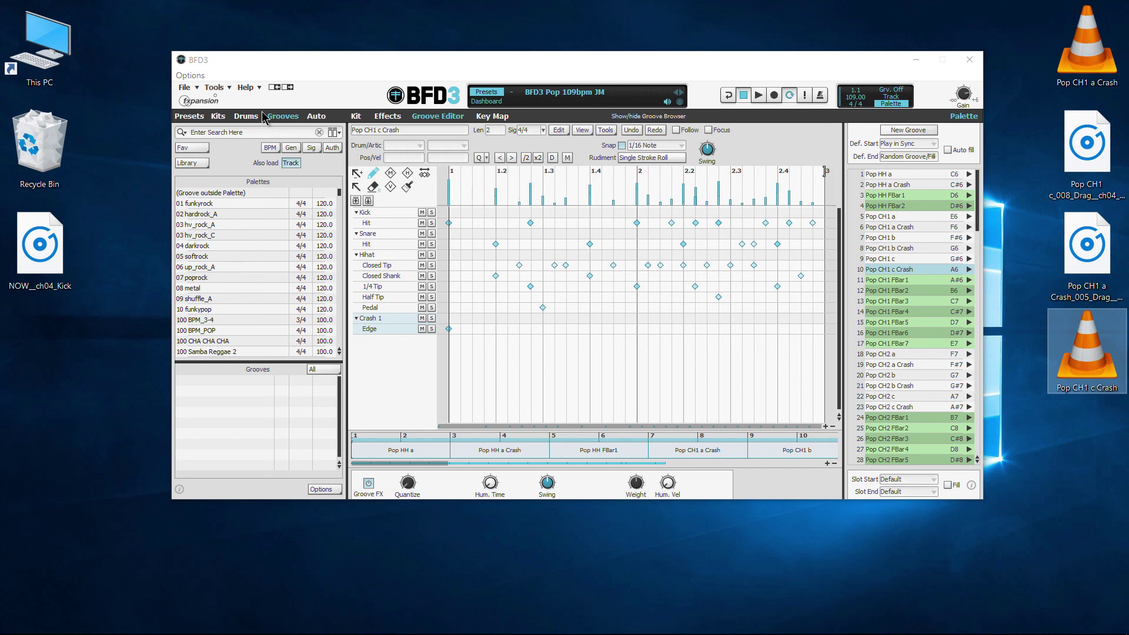
# Set the MIDI export mode to One track per Drum Articulation in the preferences, and return to the Kit page
pyautogui.click(215, 87)
pyautogui.click(236, 98)
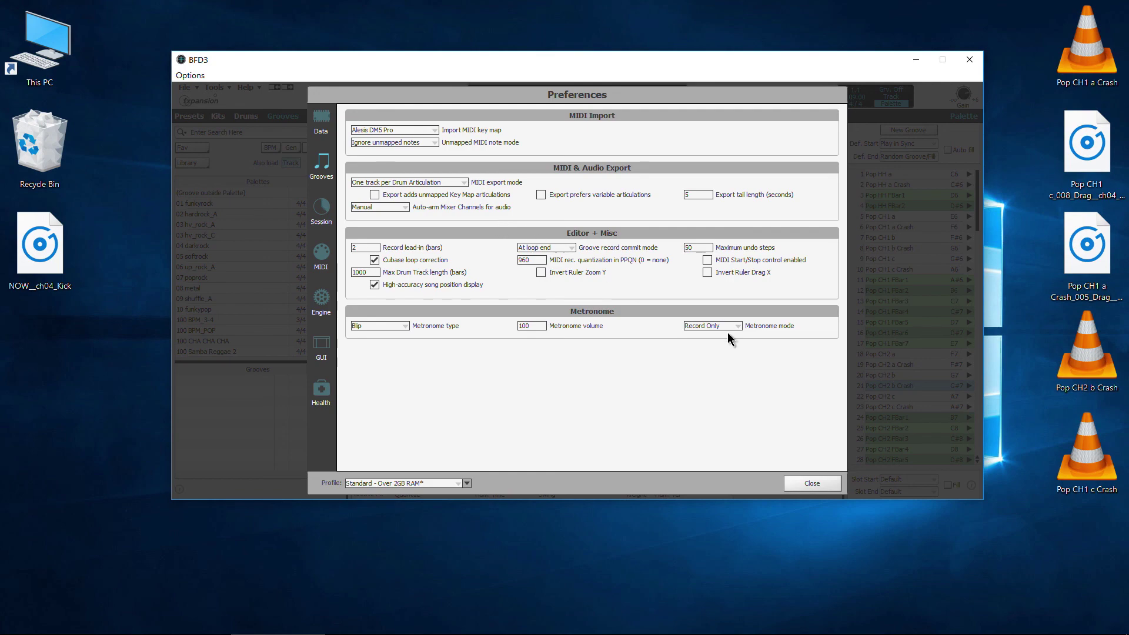
pyautogui.click(803, 483)
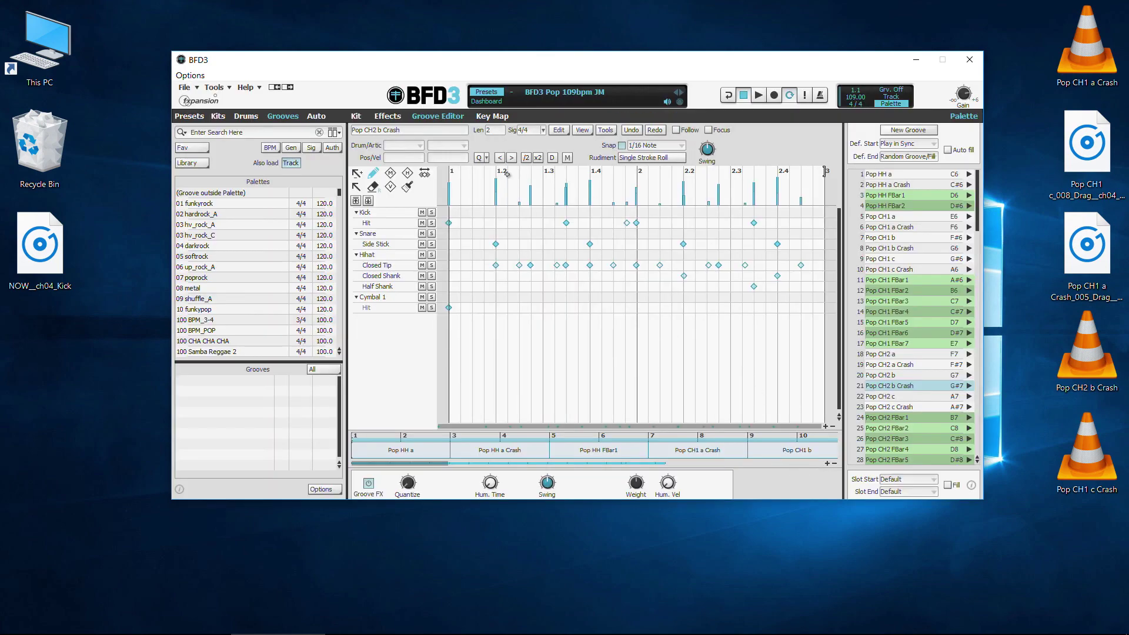
pyautogui.click(356, 116)
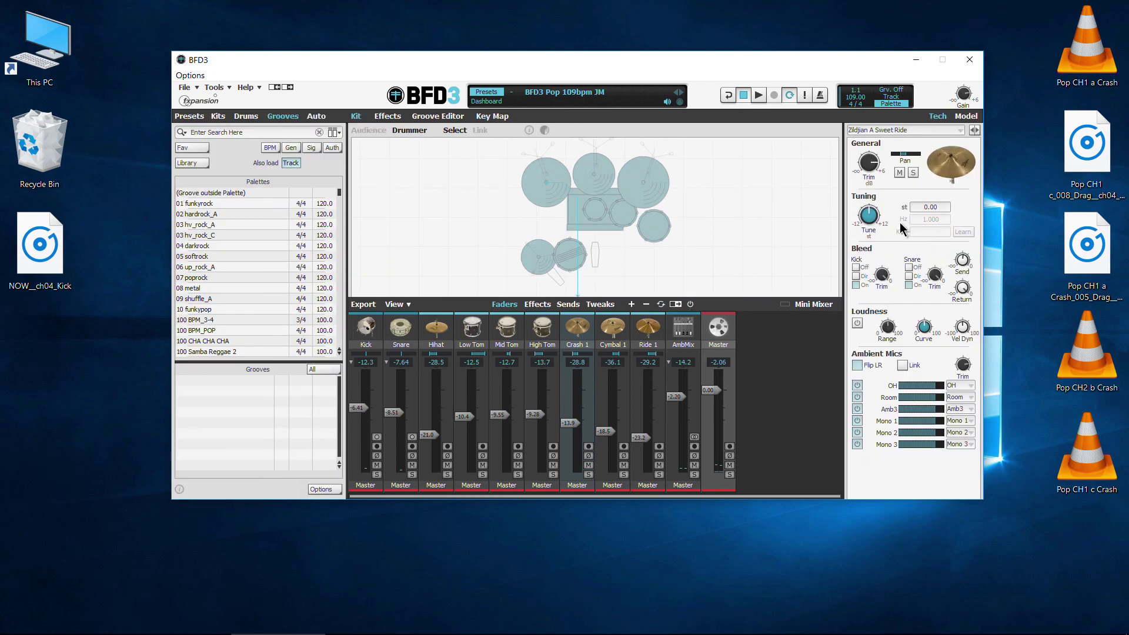
# Look through the drum track in the Groove Editor and check the export commands offered for the Pop CH1 b Crash groove
pyautogui.click(191, 122)
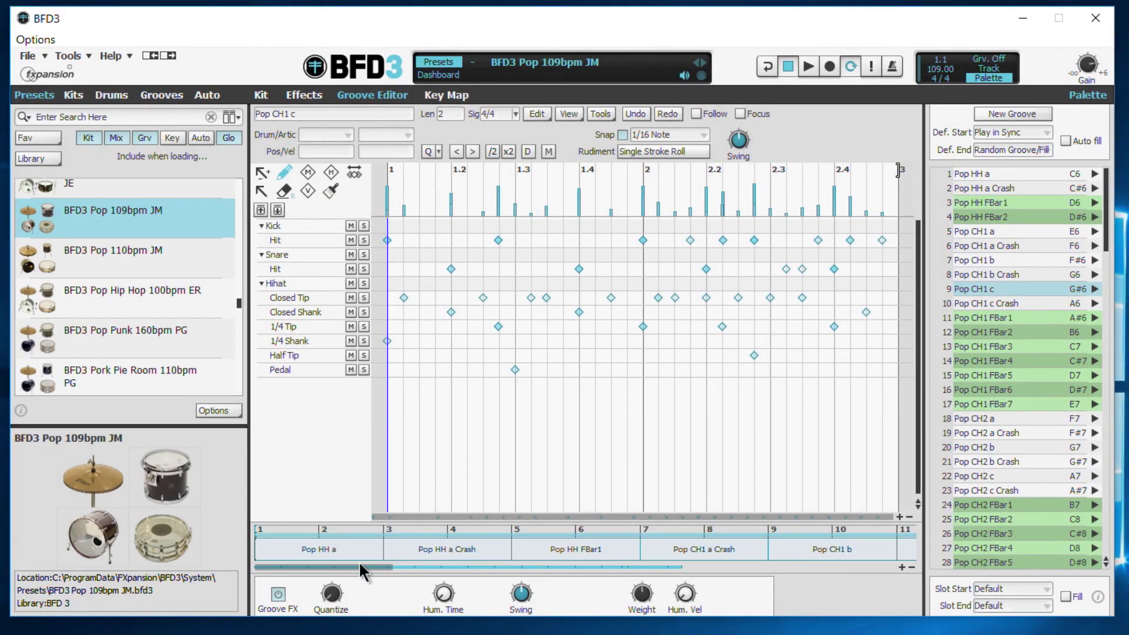
pyautogui.moveTo(359, 564)
pyautogui.mouseDown()
pyautogui.moveTo(791, 572)
pyautogui.moveTo(340, 560)
pyautogui.mouseUp()
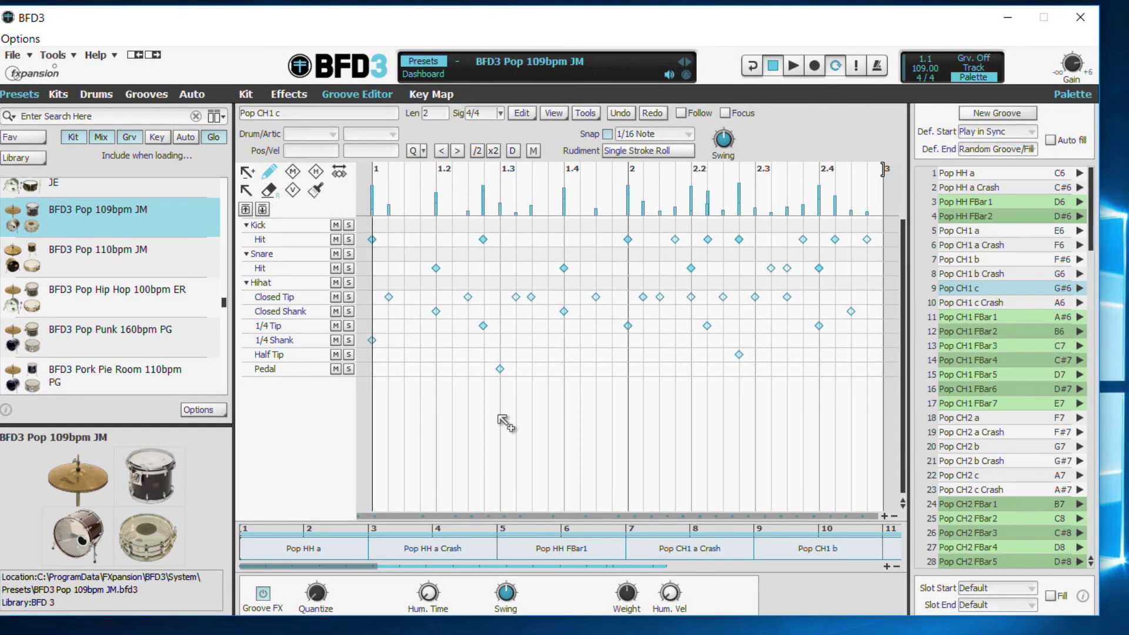
pyautogui.moveTo(367, 566); pyautogui.dragTo(509, 566)
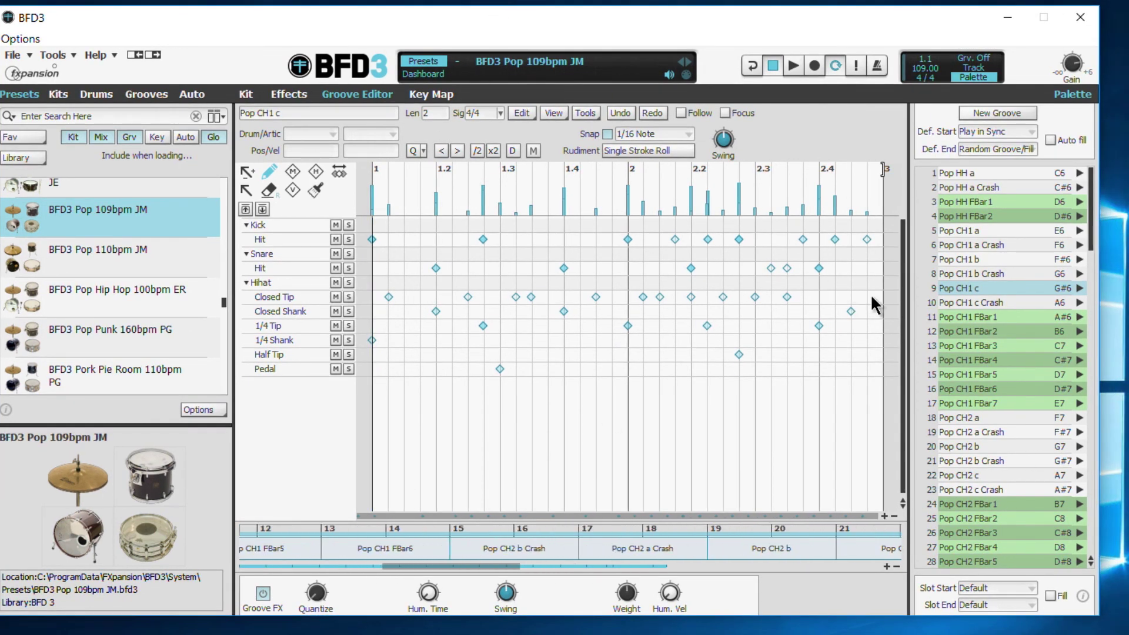
pyautogui.rightClick(948, 277)
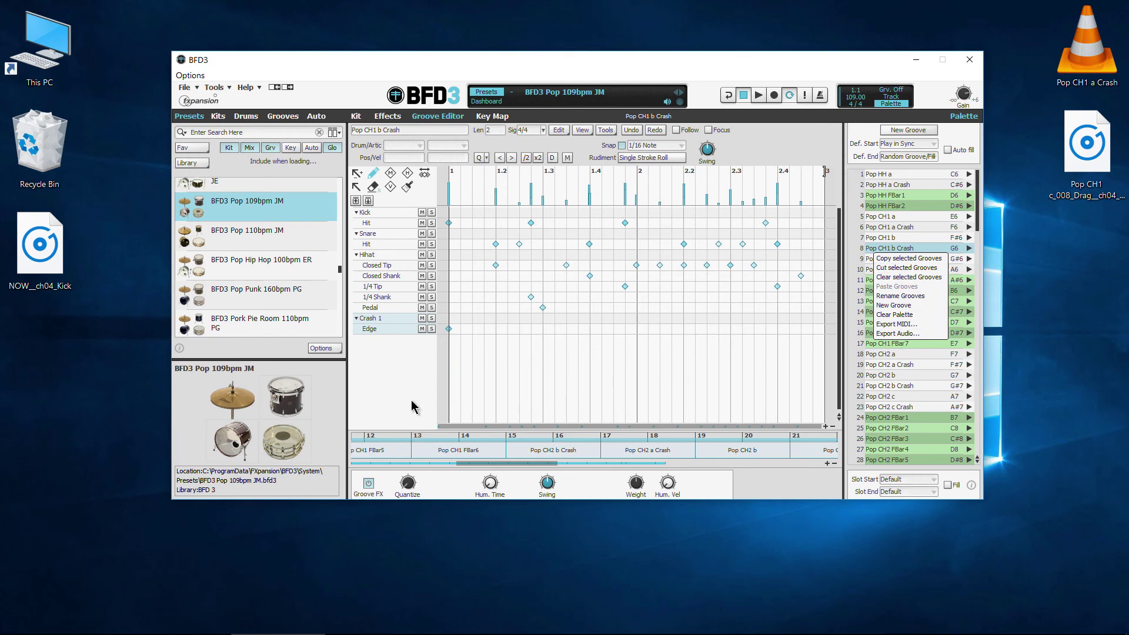
pyautogui.click(412, 402)
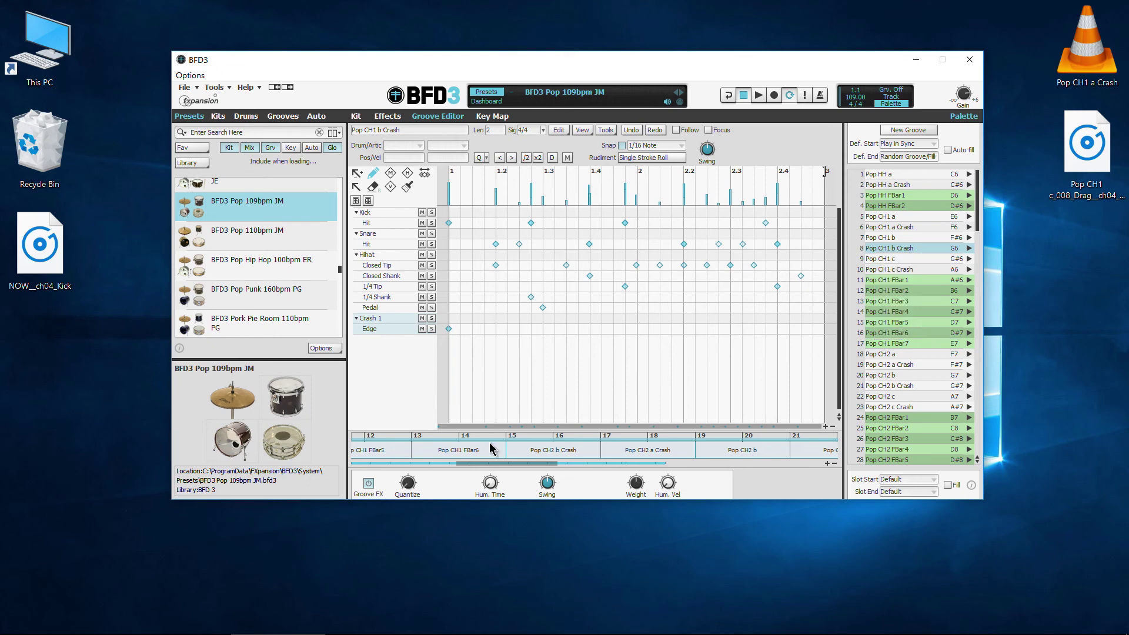
pyautogui.moveTo(508, 468); pyautogui.dragTo(385, 457)
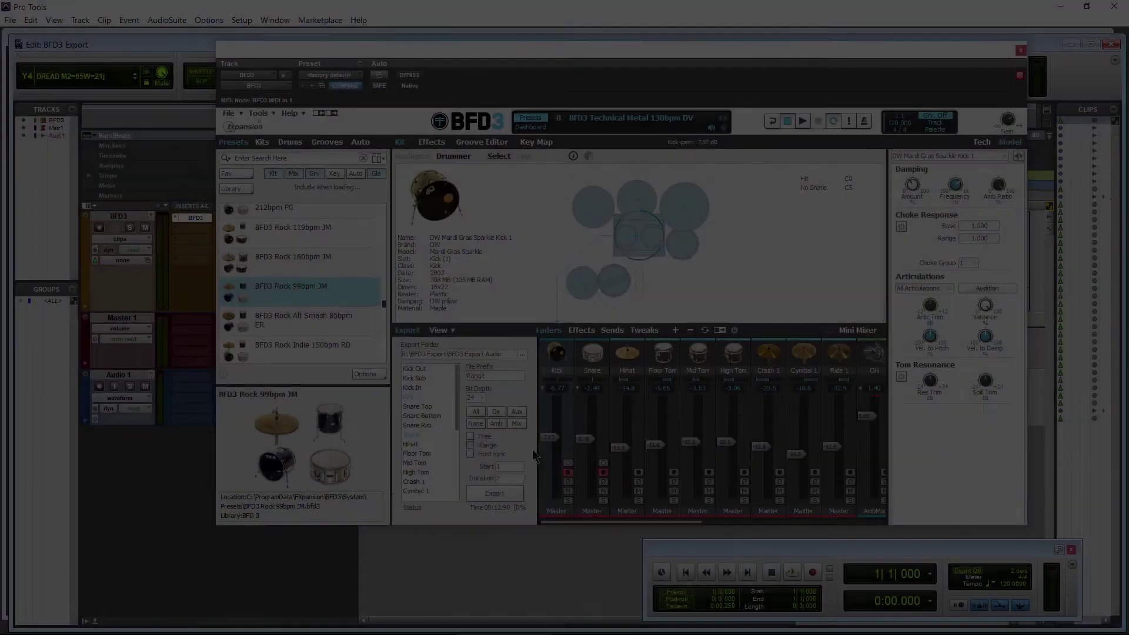
# Switch to the Pro Tools session and start playback to export the armed Kick and Snare channels from BFD3
pyautogui.press('space')
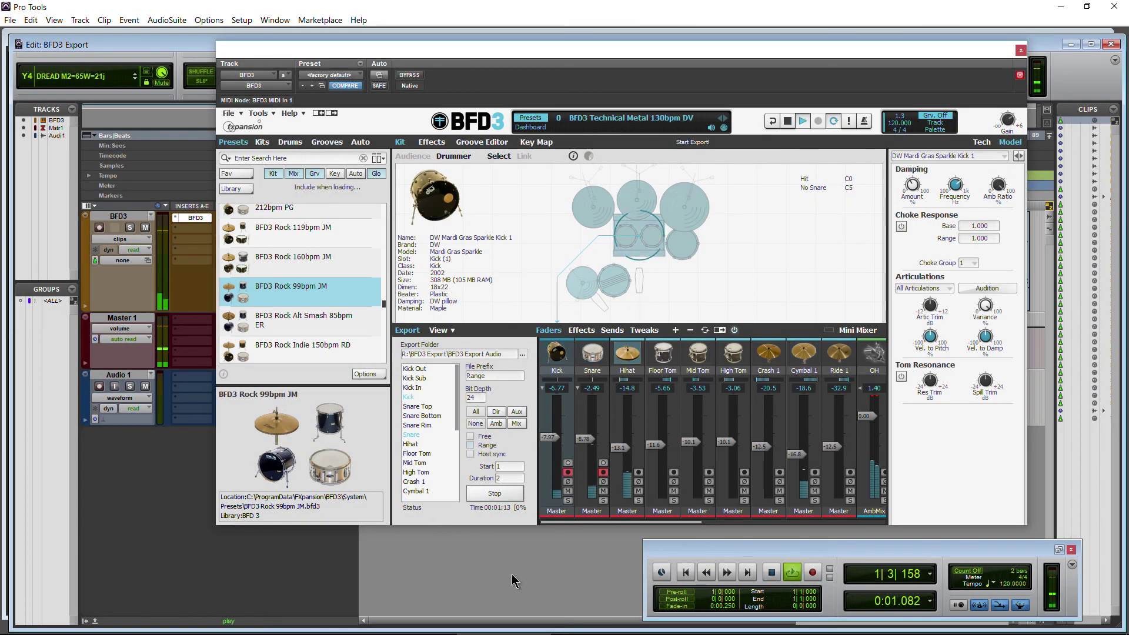